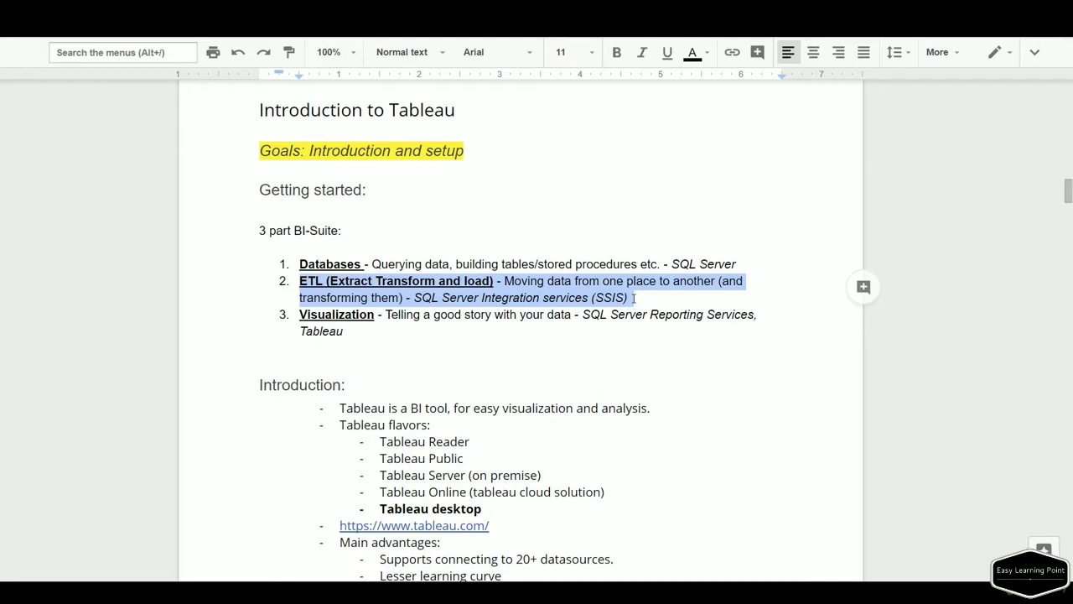
Select the Visualization list item, then scroll to Chapter 2's 'Exploring basic tableau' goals and seven topics.
click(349, 331)
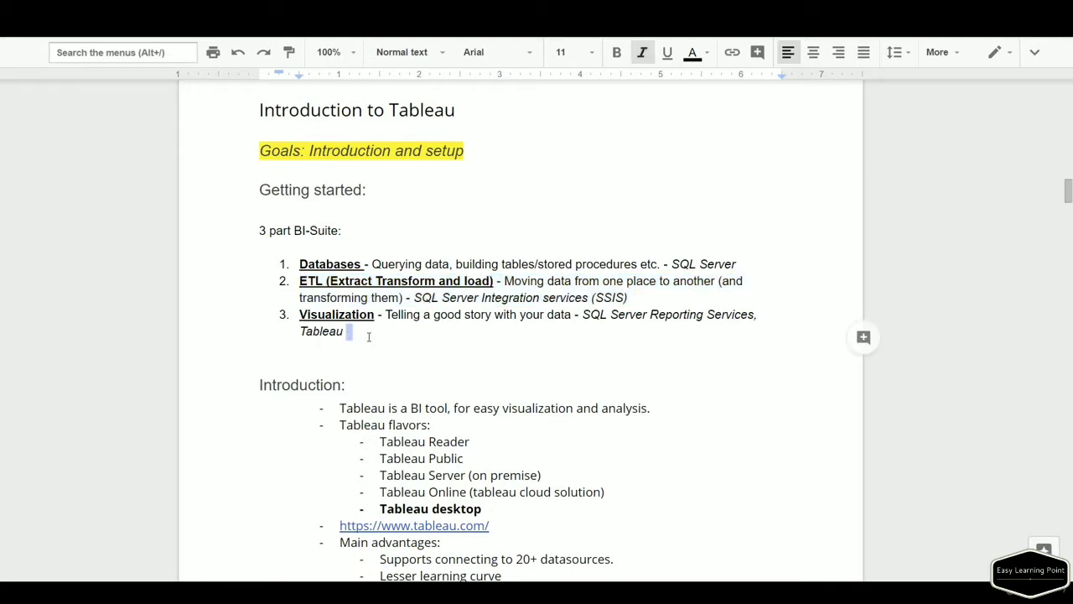
click(368, 337)
triple_click(367, 336)
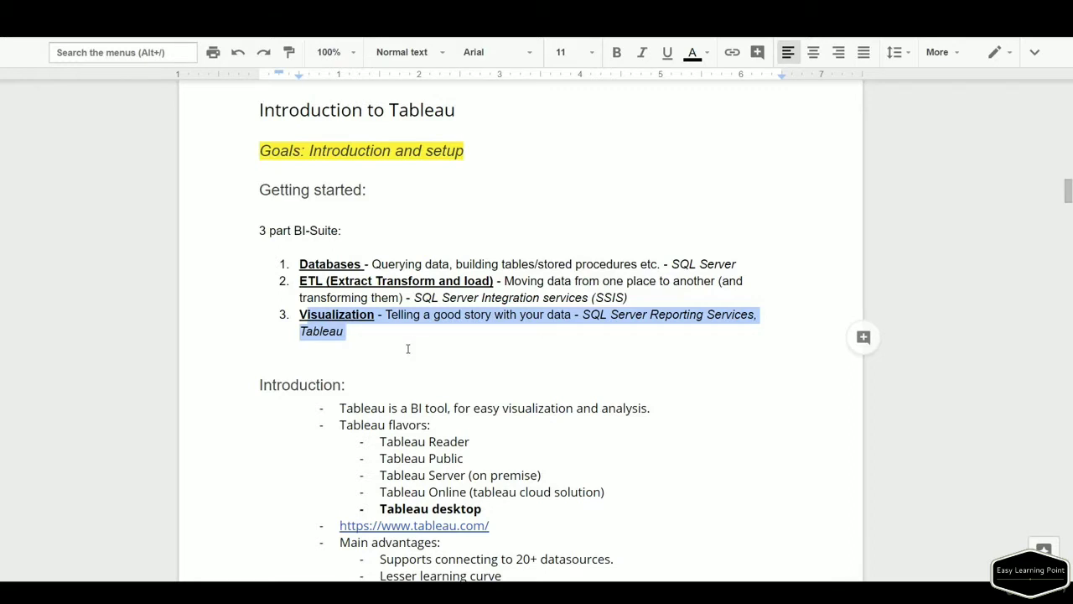
scroll(409, 349, down, 2)
drag(353, 296, 644, 296)
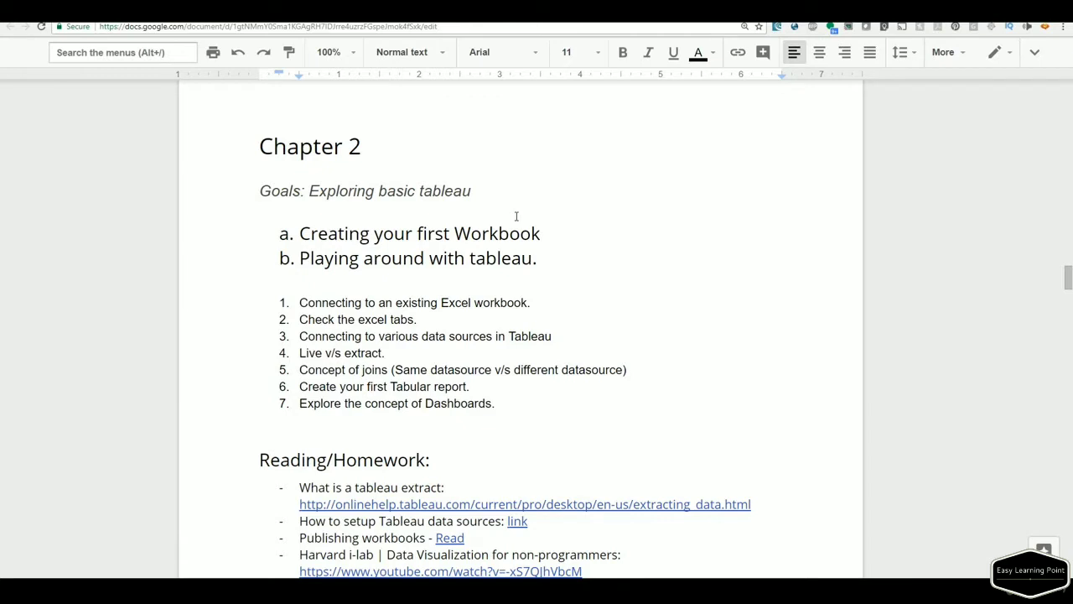
Launch Tableau Desktop from Windows search and maximize its start page window.
key(super)
text(ta)
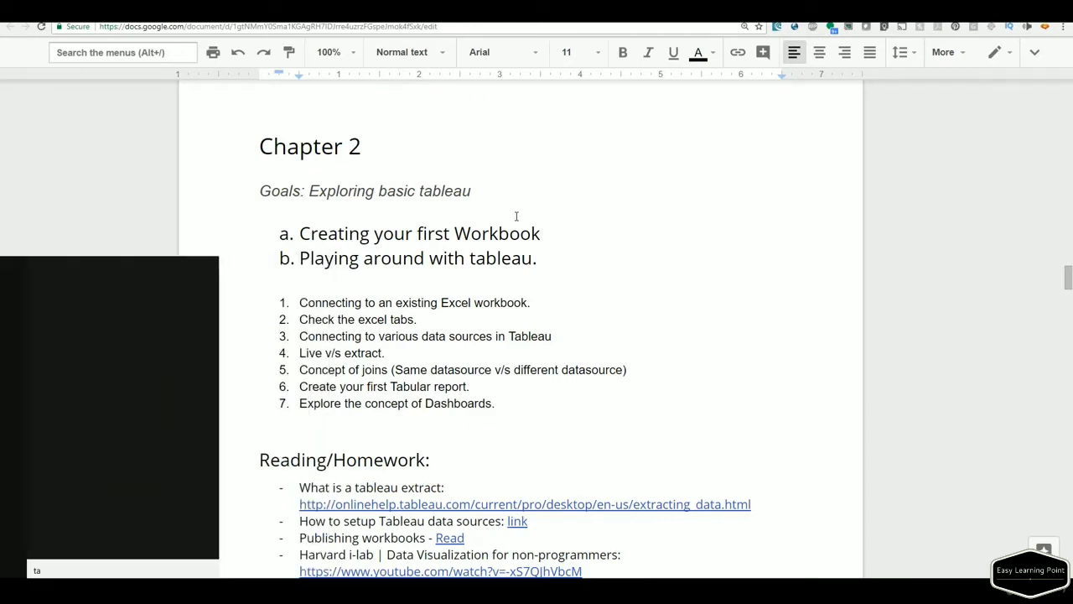
text(bleau)
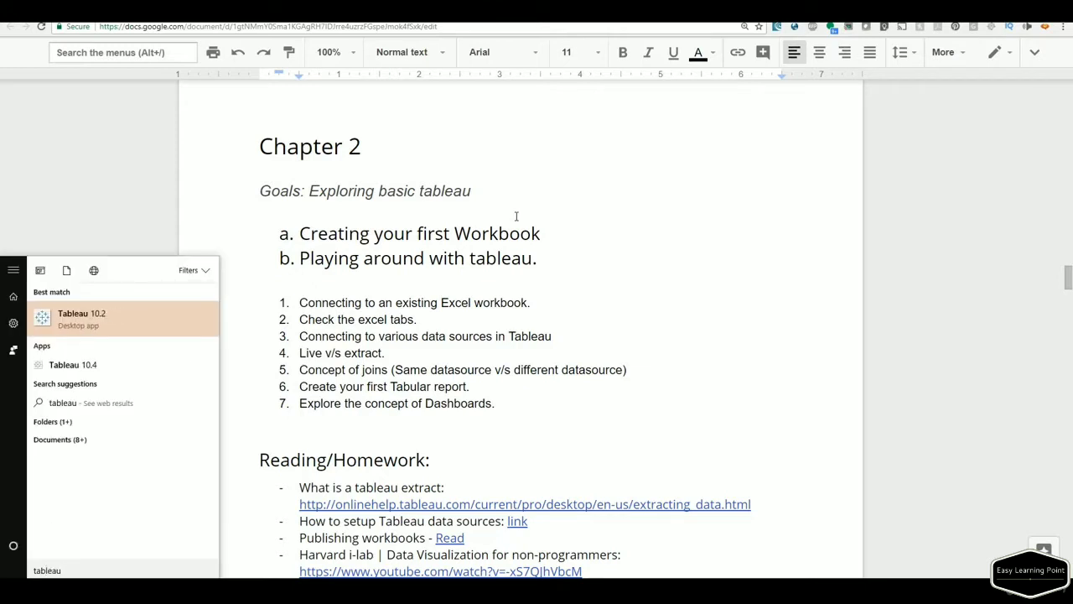
click(73, 369)
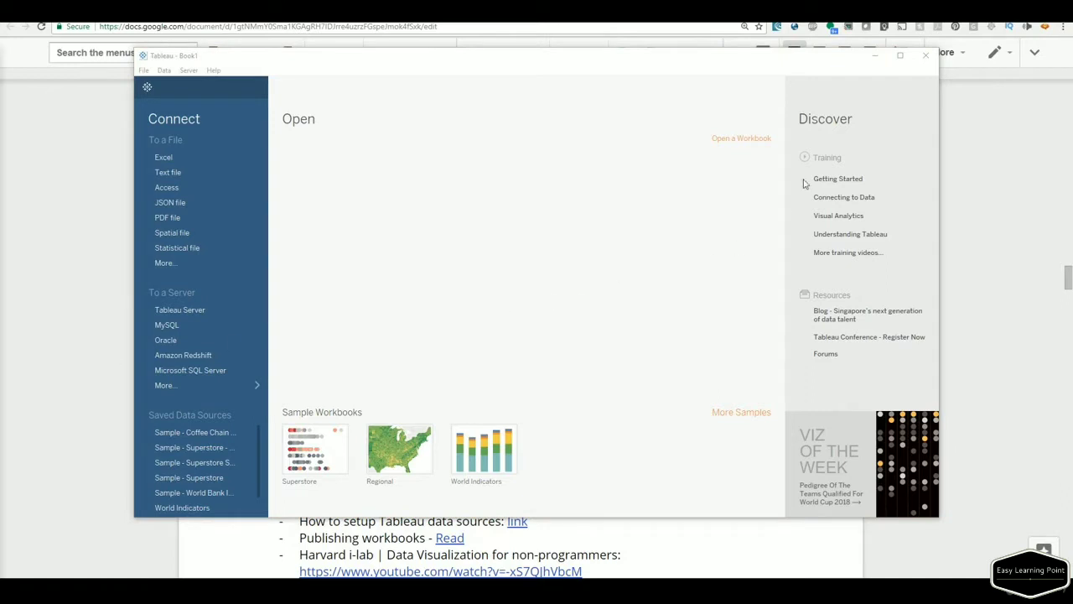
click(900, 57)
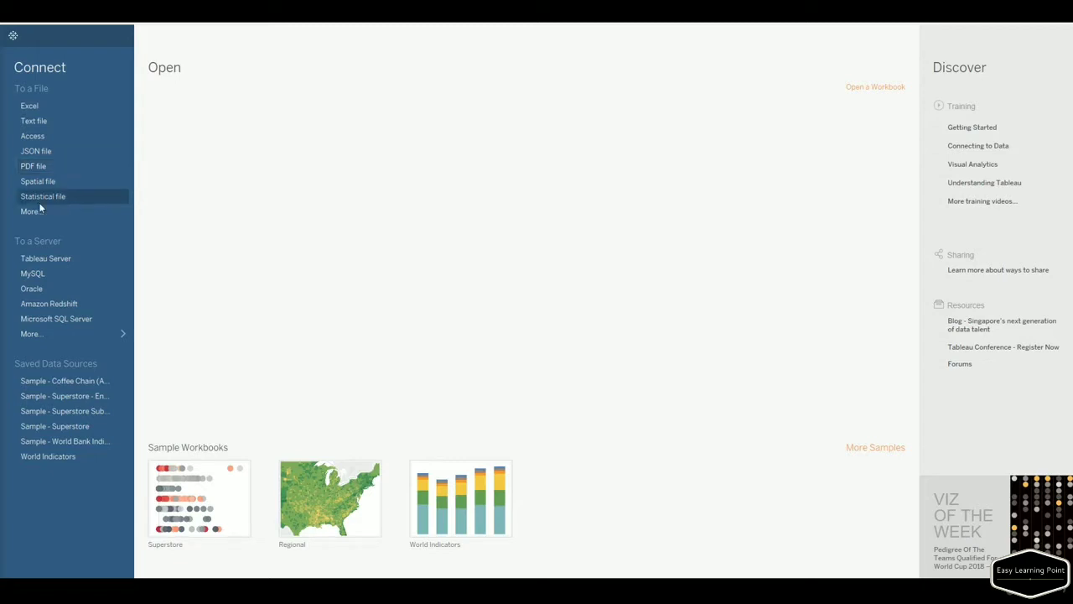
Start an Excel connection and open Sample - World Bank Indicators.xlsx from the Datasources folder in Excel.
click(32, 106)
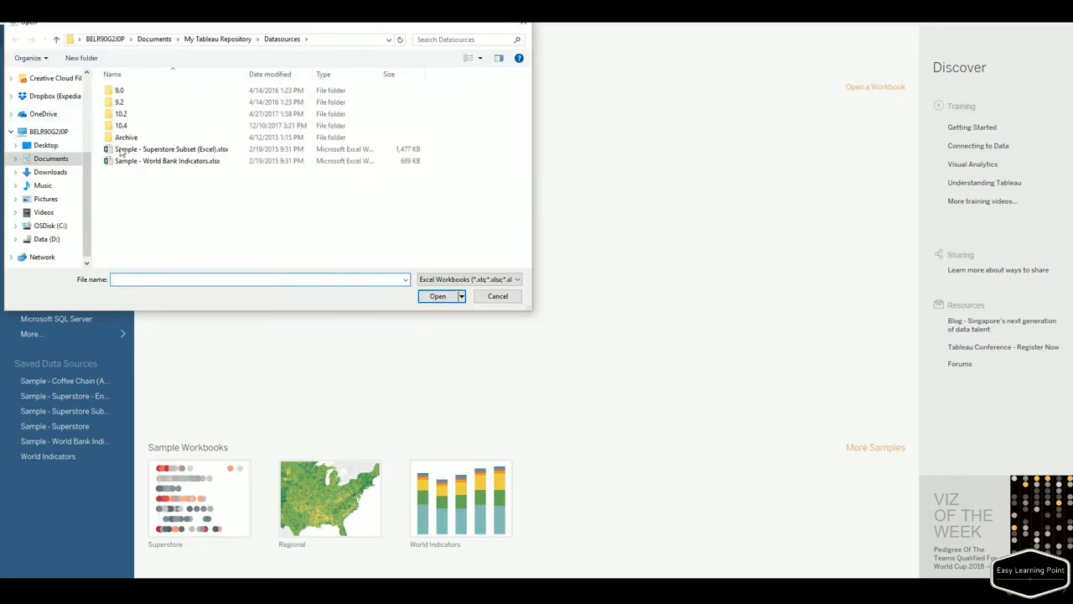
click(325, 43)
key(ctrl+c)
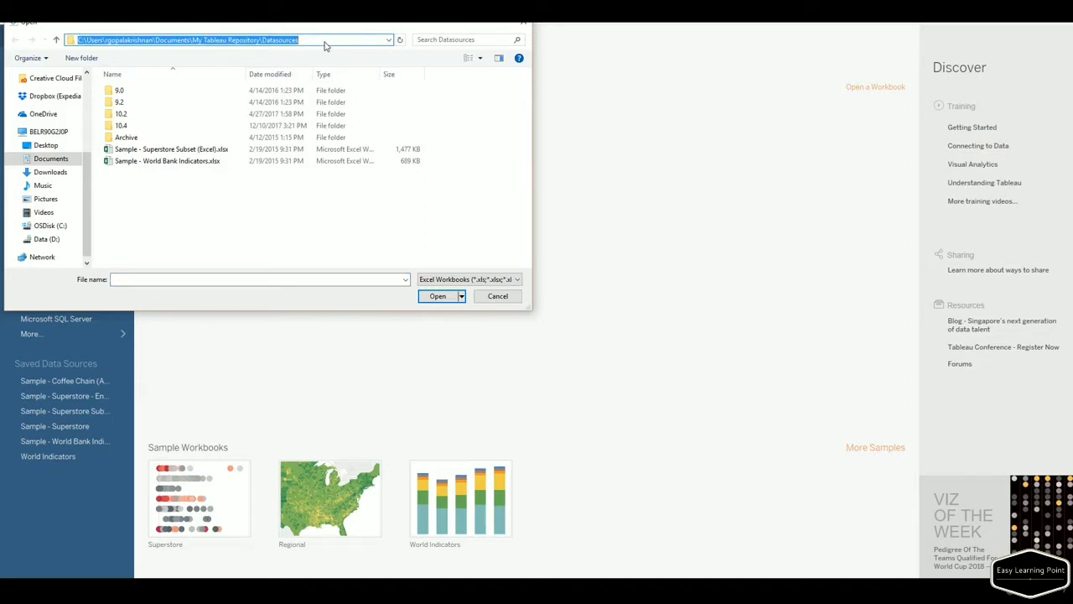
key(super+r)
key(ctrl+v)
key(Return)
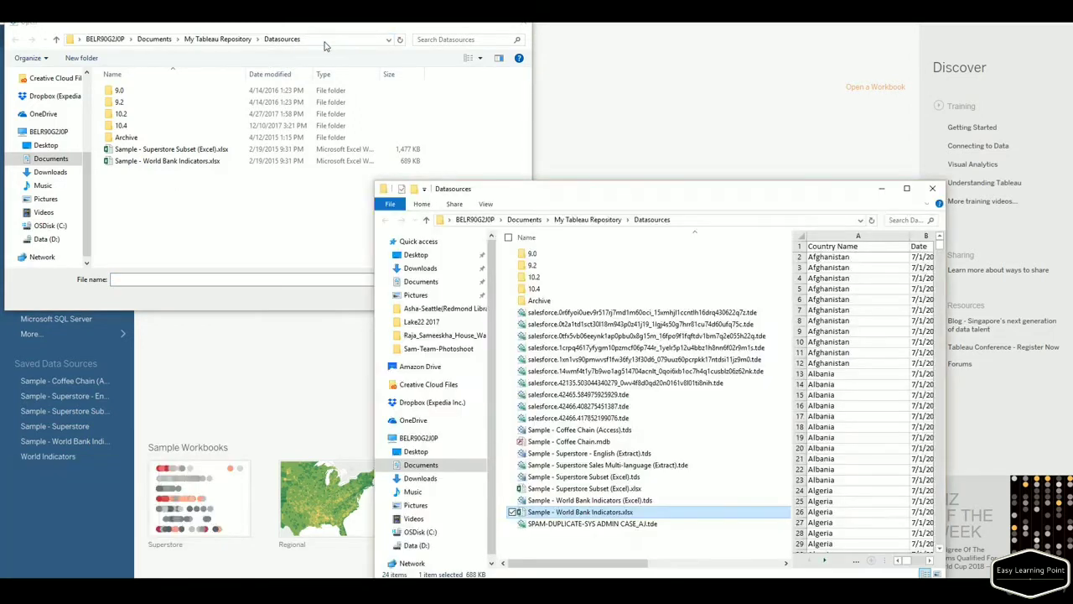
double_click(606, 513)
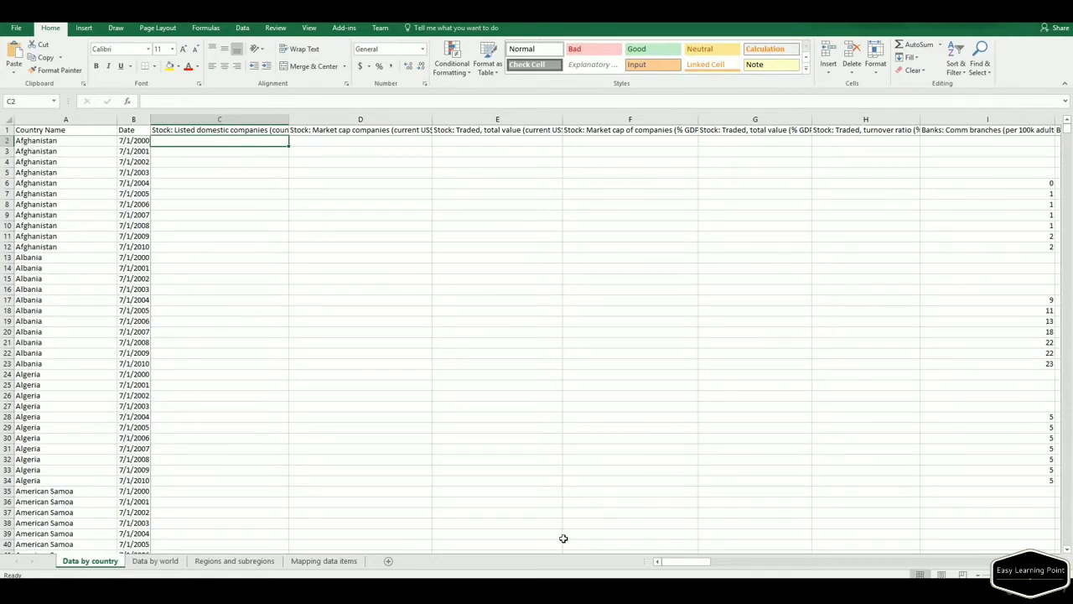
Browse the Data by world, Regions and subregions and Mapping data items sheets, then close Excel without saving.
click(163, 561)
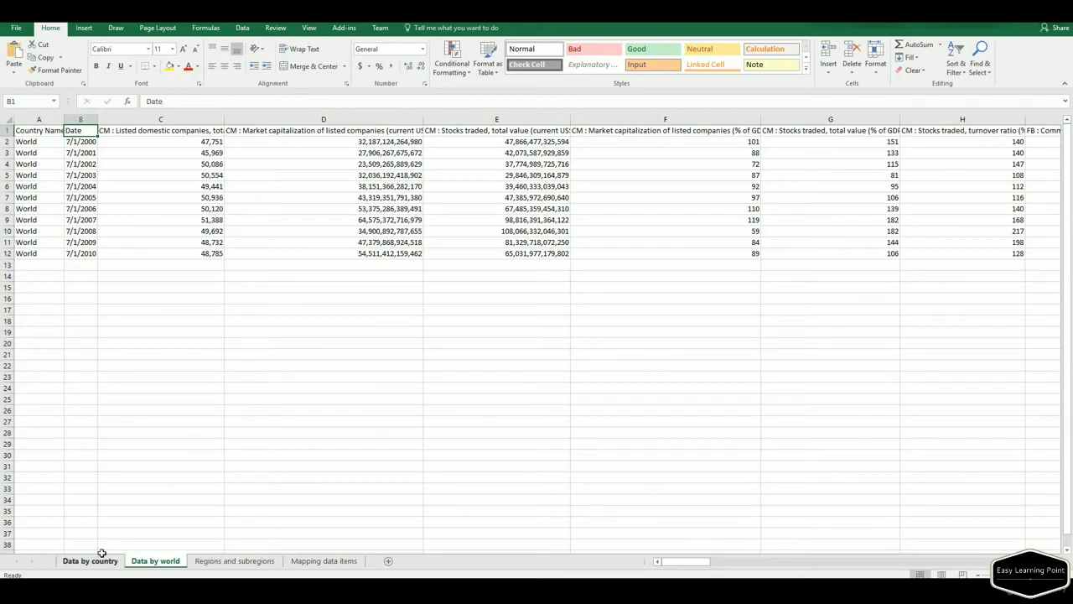
click(220, 562)
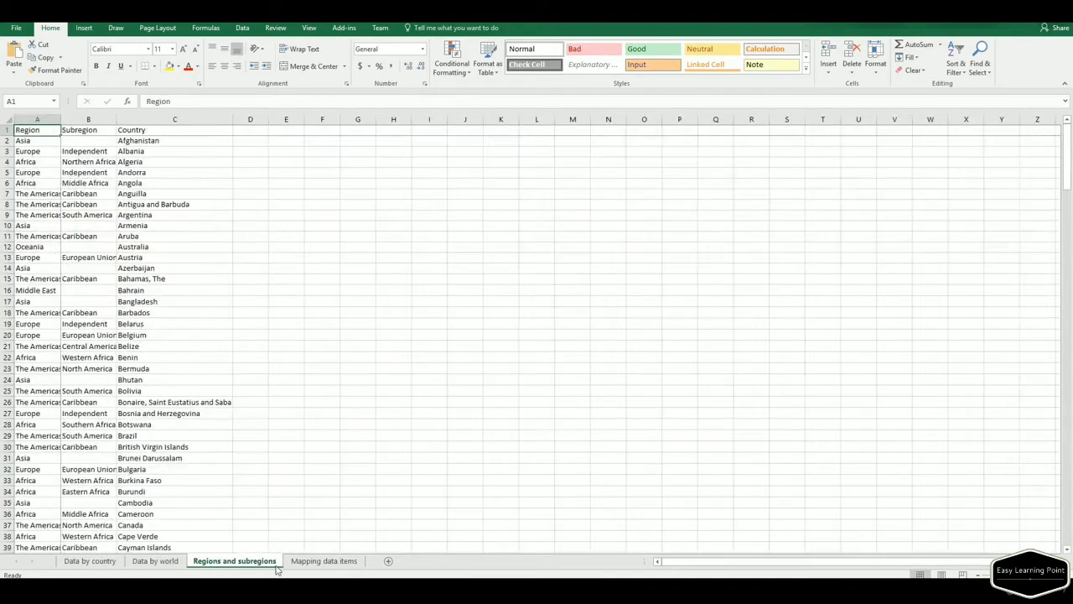
click(322, 561)
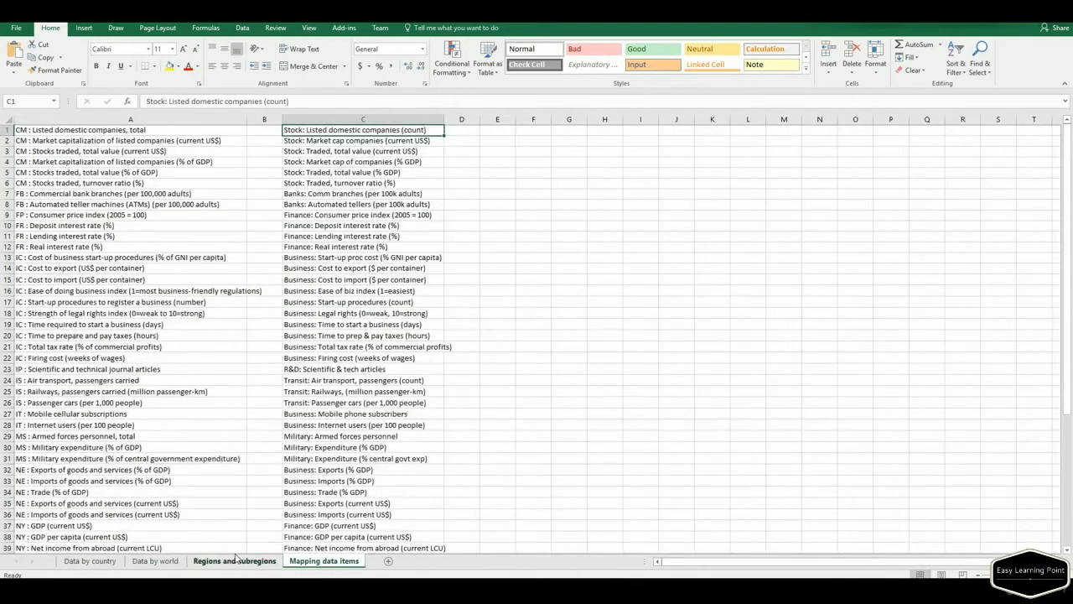
click(235, 561)
click(158, 561)
click(88, 561)
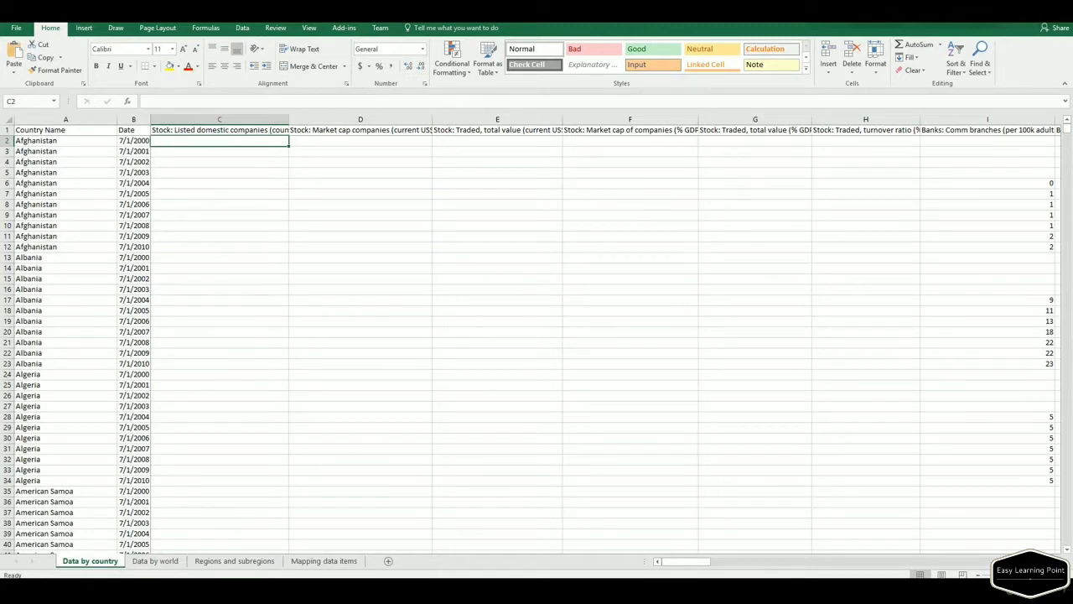
click(1060, 12)
click(539, 310)
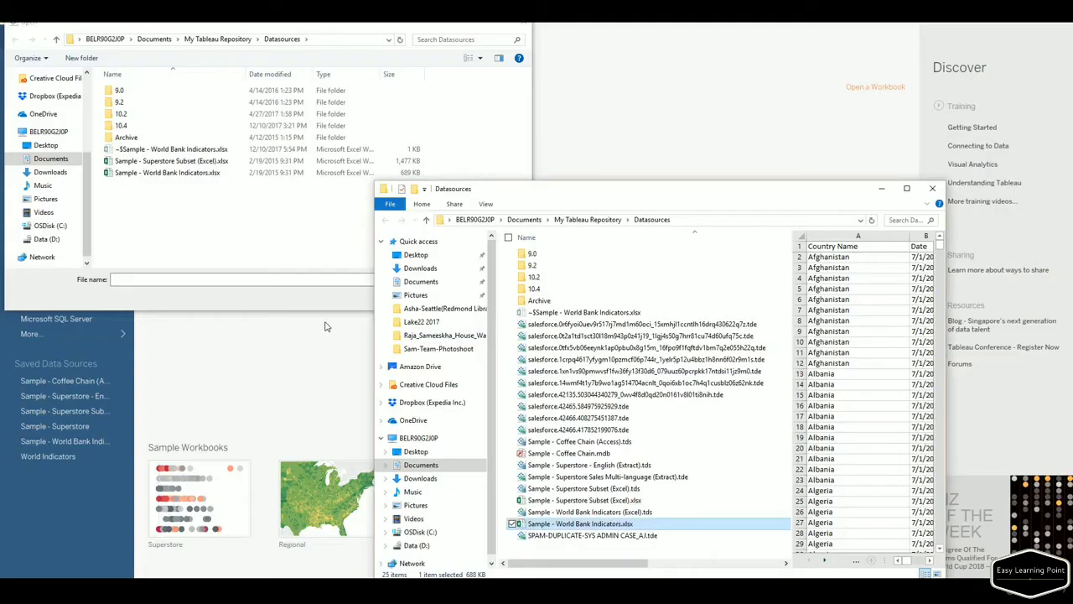
Connect Tableau to Sample - World Bank Indicators.xlsx and add the Data by country sheet.
click(932, 188)
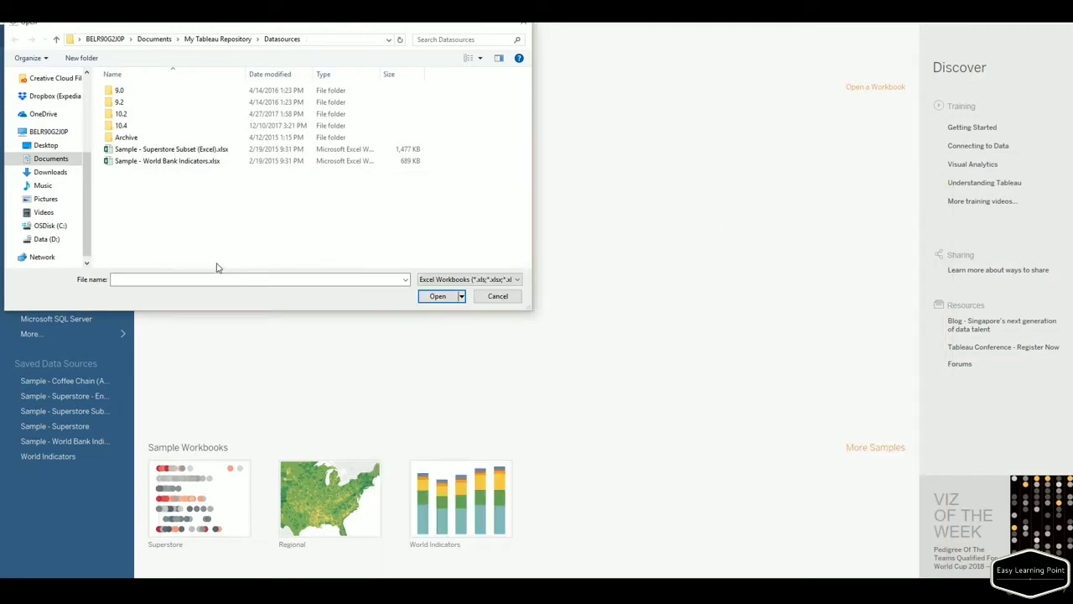
click(184, 166)
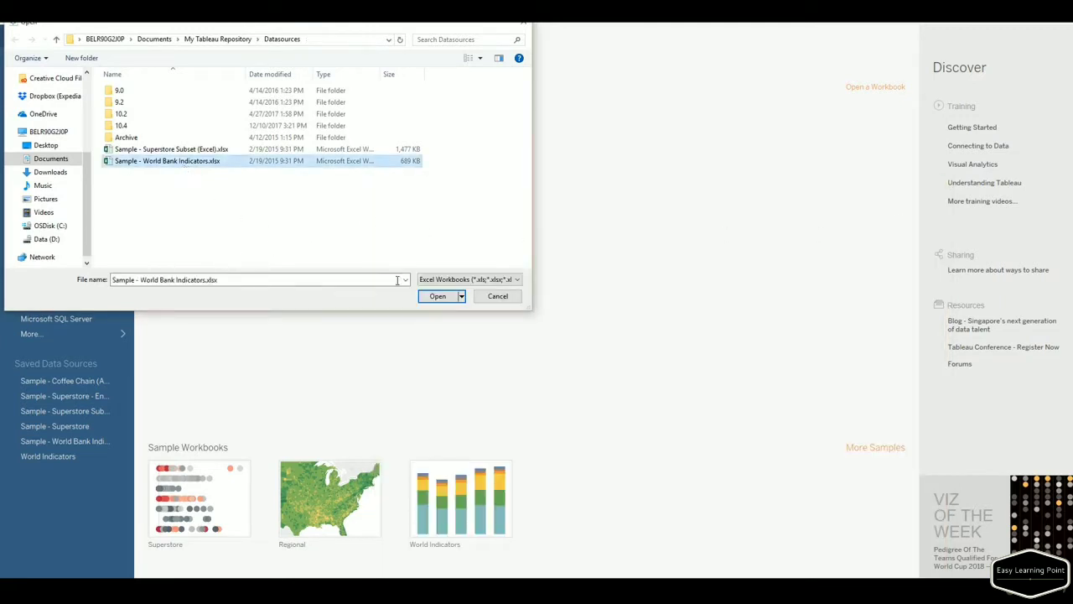
click(443, 296)
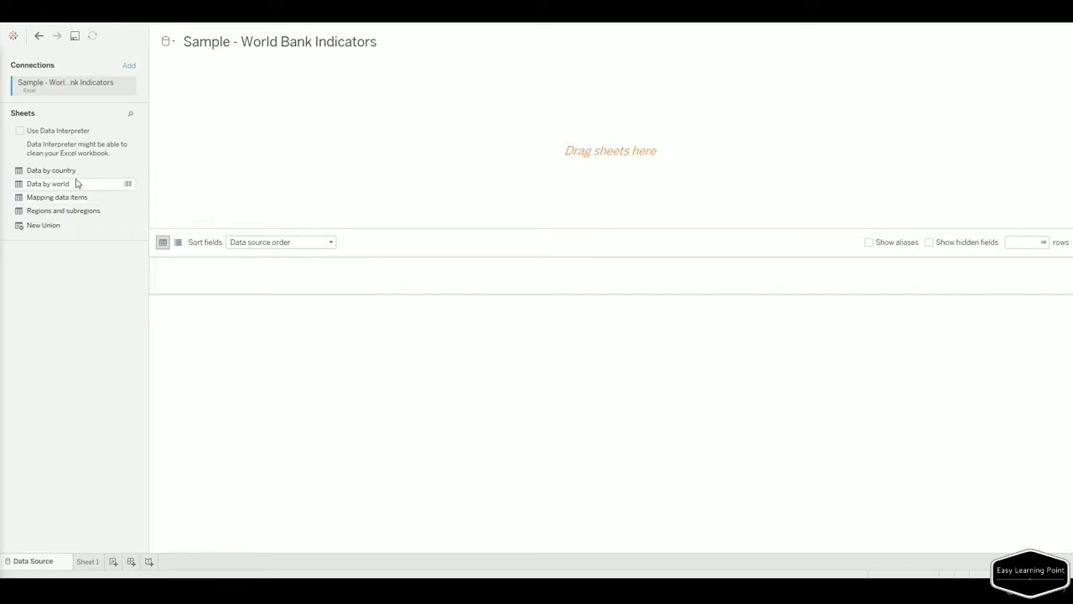
drag(52, 172, 250, 117)
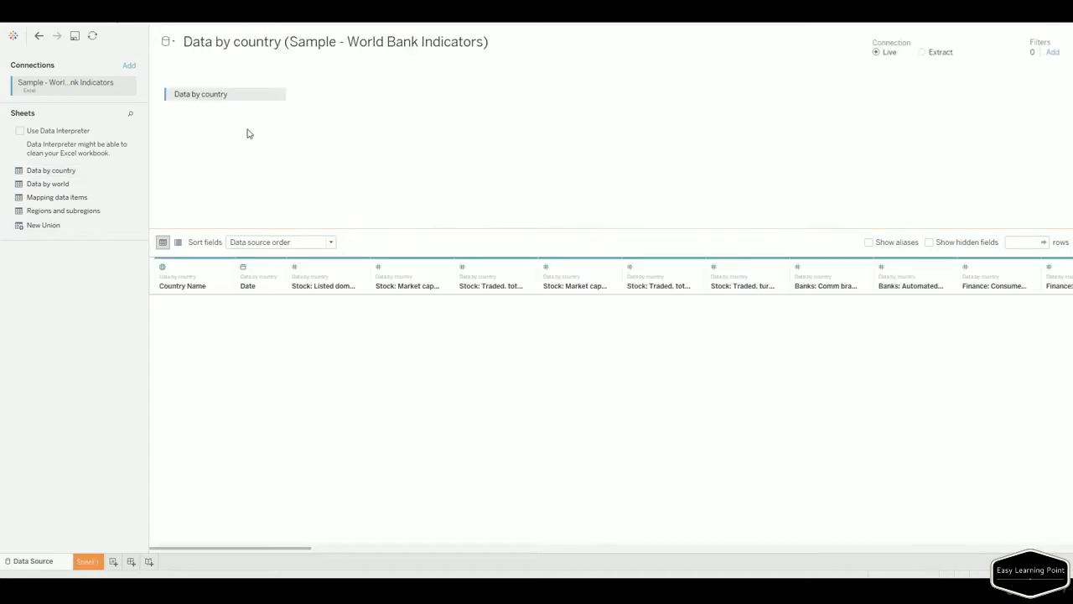
Adjust the Data by country preview grid and open the Country Name column's options.
mouse_move(297, 551)
mouse_down()
mouse_move(925, 552)
mouse_move(688, 572)
mouse_move(428, 570)
mouse_move(275, 541)
mouse_up()
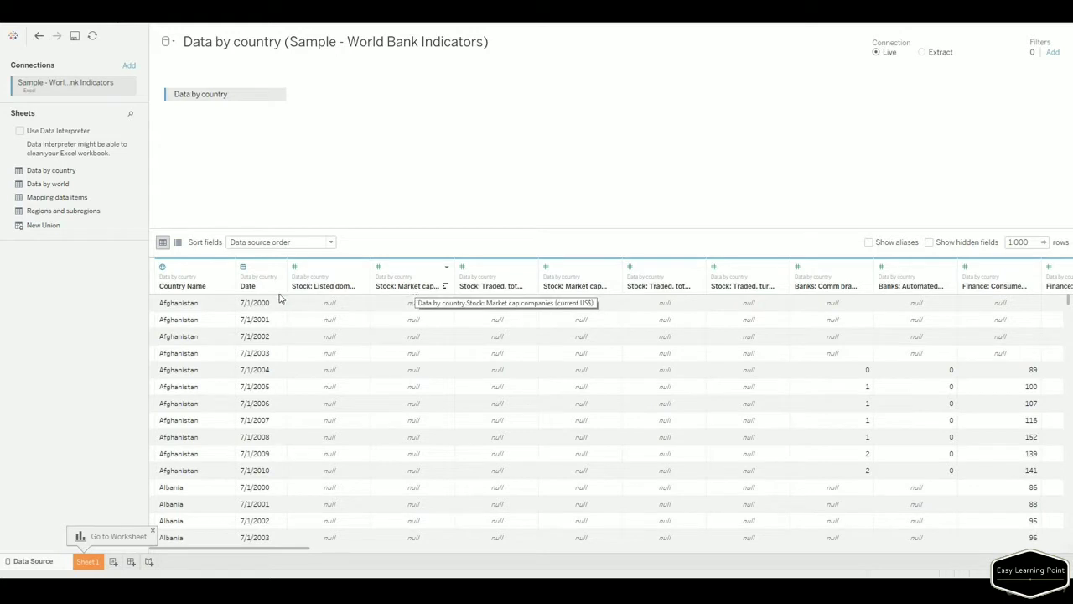
click(227, 269)
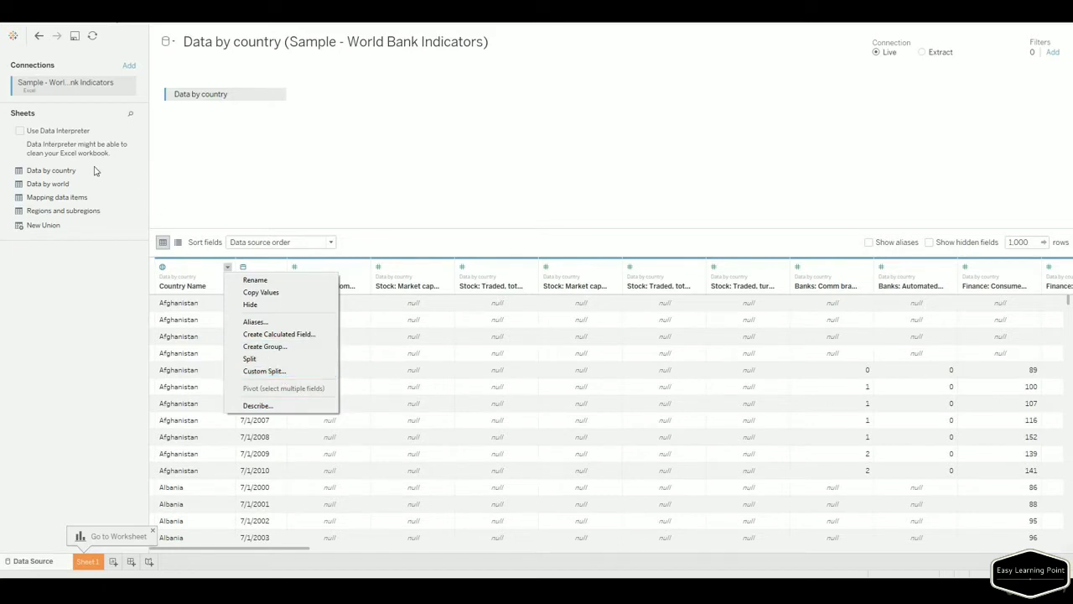
click(277, 407)
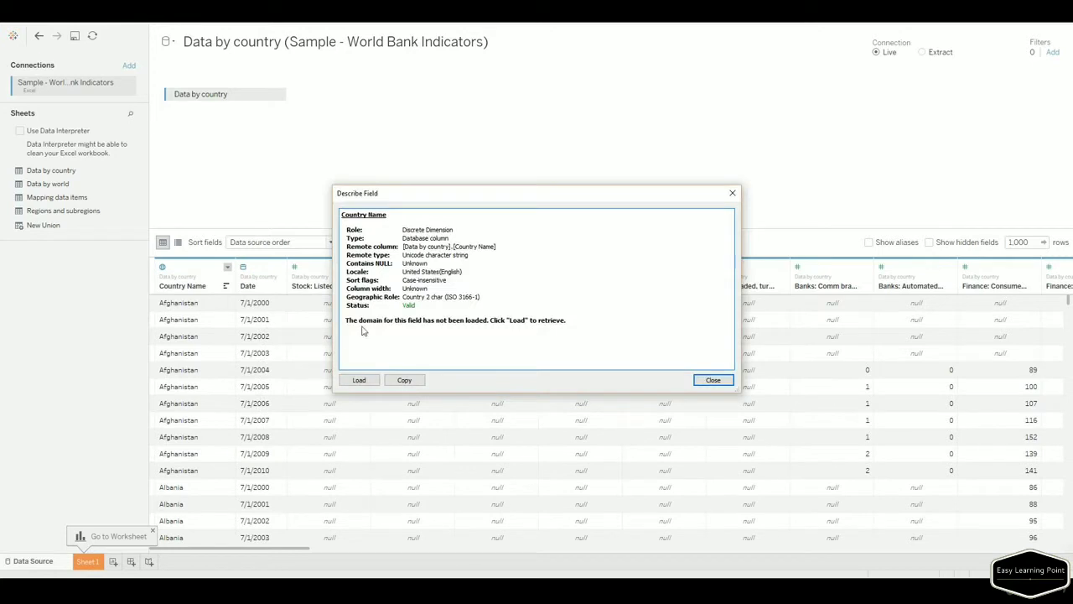
click(714, 379)
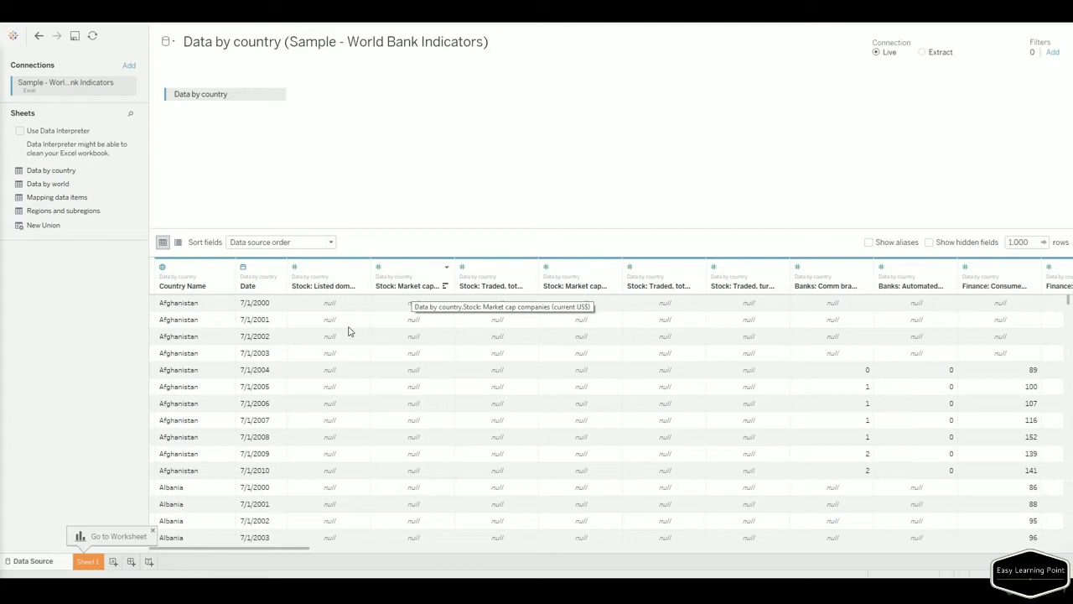
click(87, 561)
right_click(87, 561)
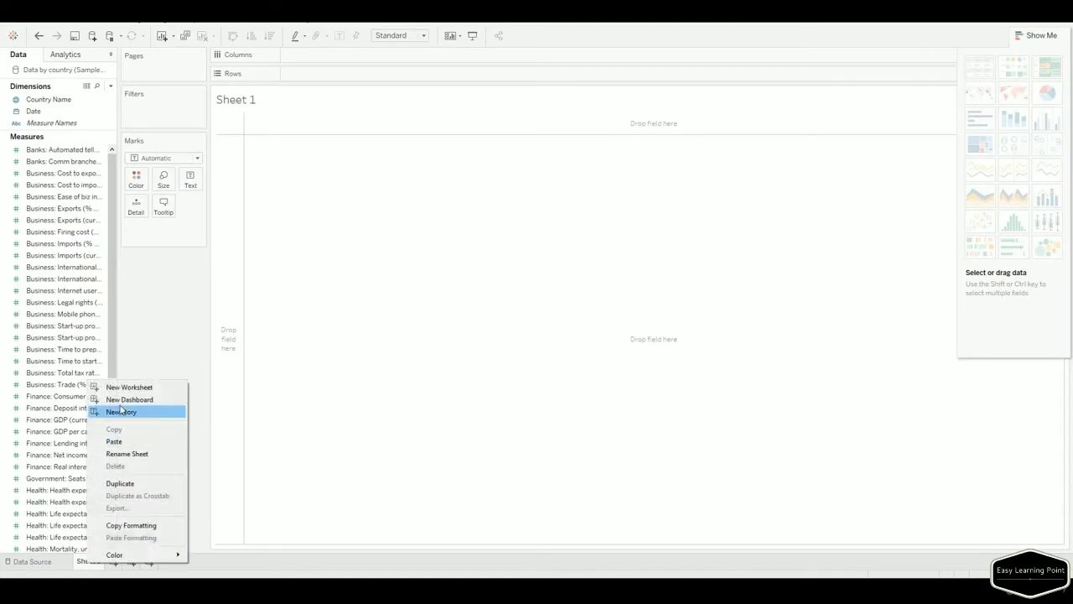
click(127, 454)
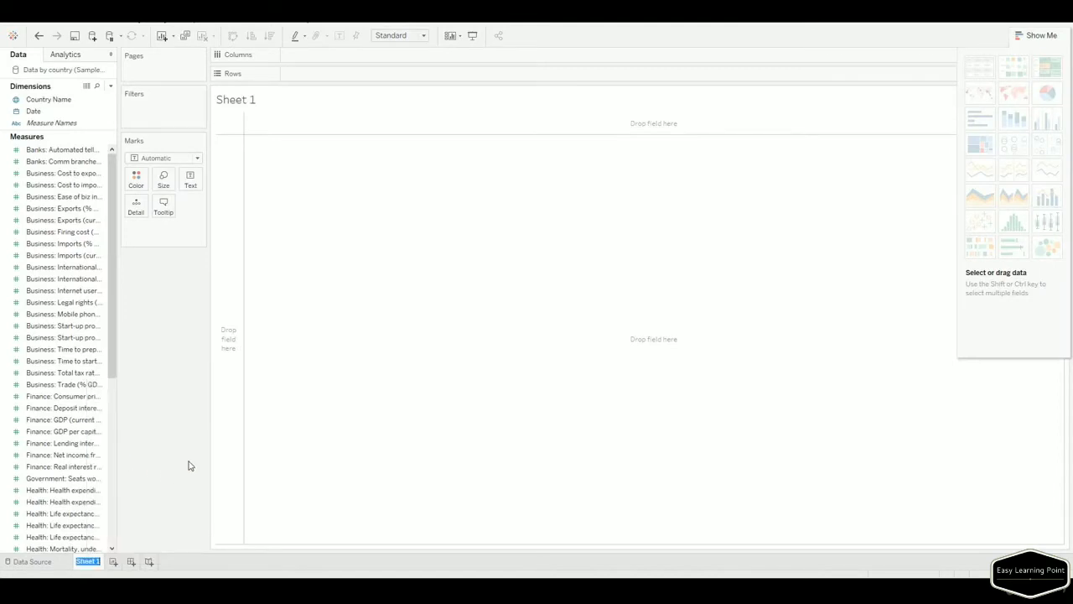
text(World In)
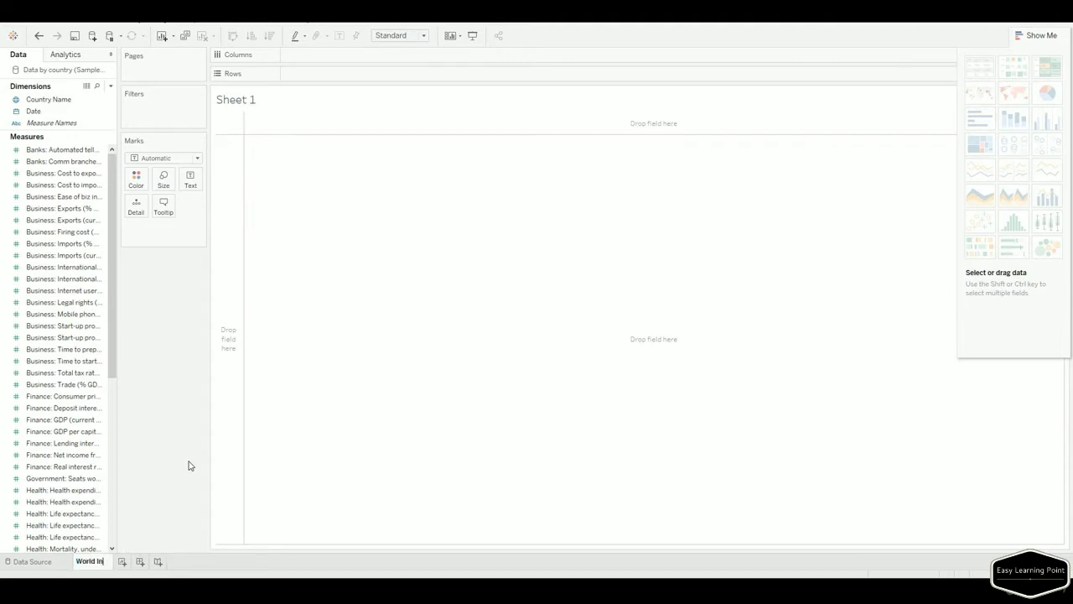
text(dicators)
key(Return)
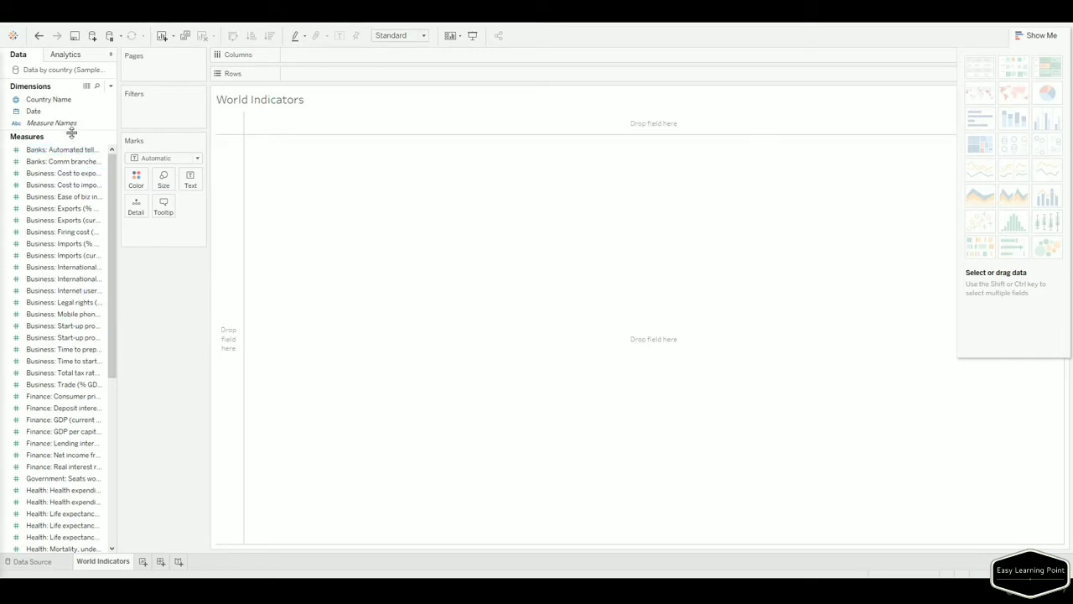
drag(72, 130, 176, 311)
click(24, 112)
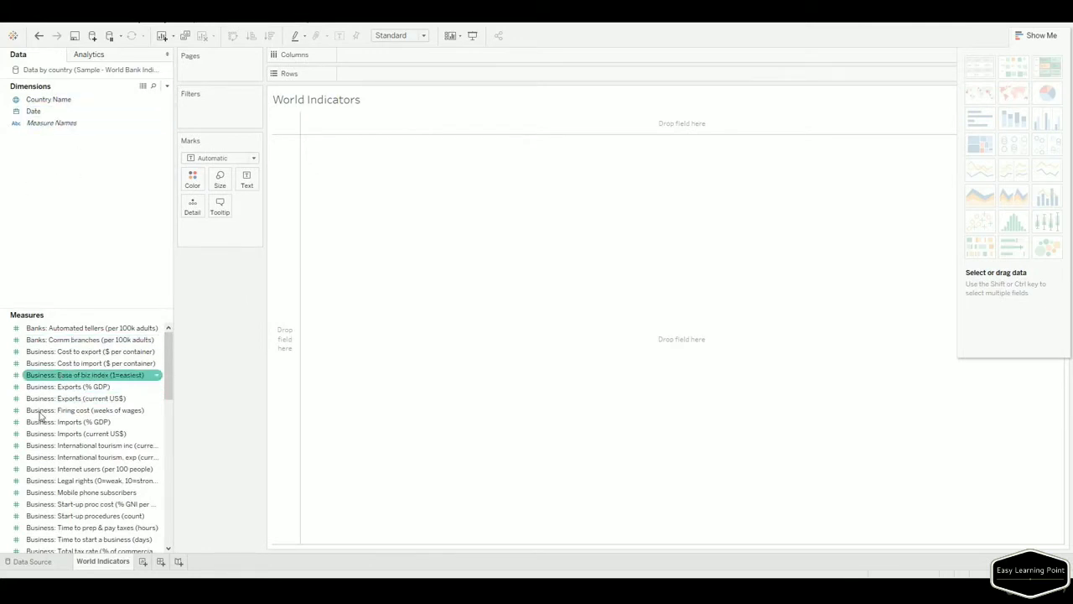
drag(167, 362, 151, 506)
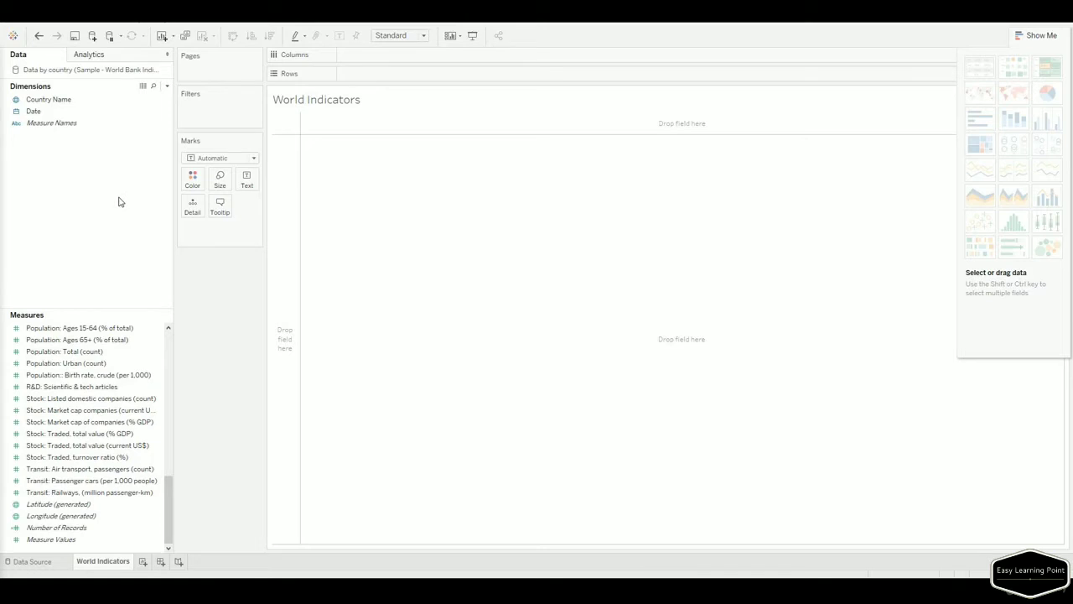
click(122, 326)
click(52, 99)
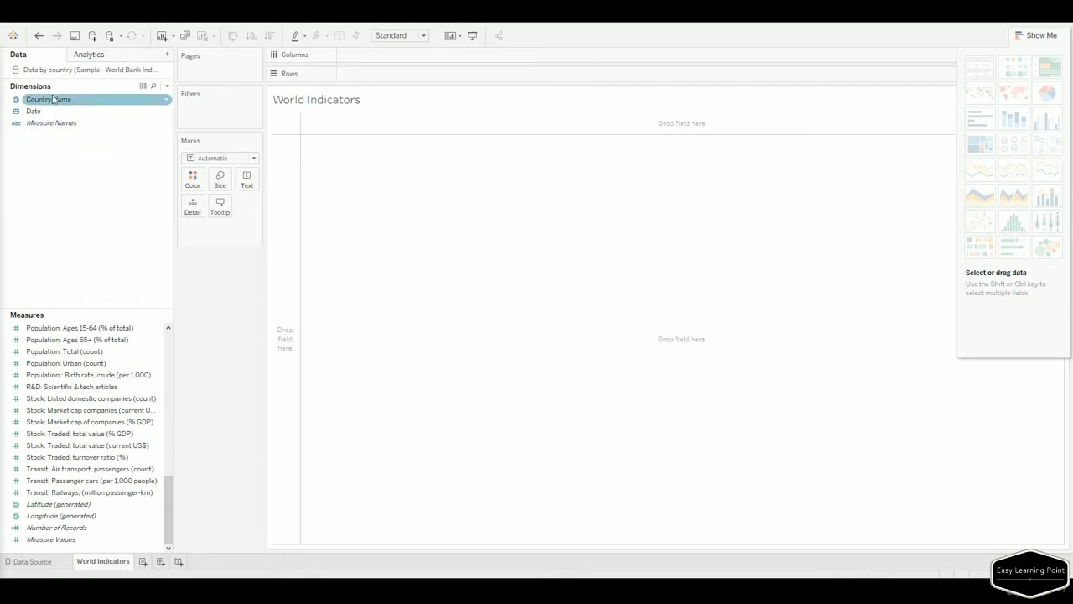
Put Country Name on Rows and drag Finance: GDP (current US$) into the view.
drag(52, 99, 280, 186)
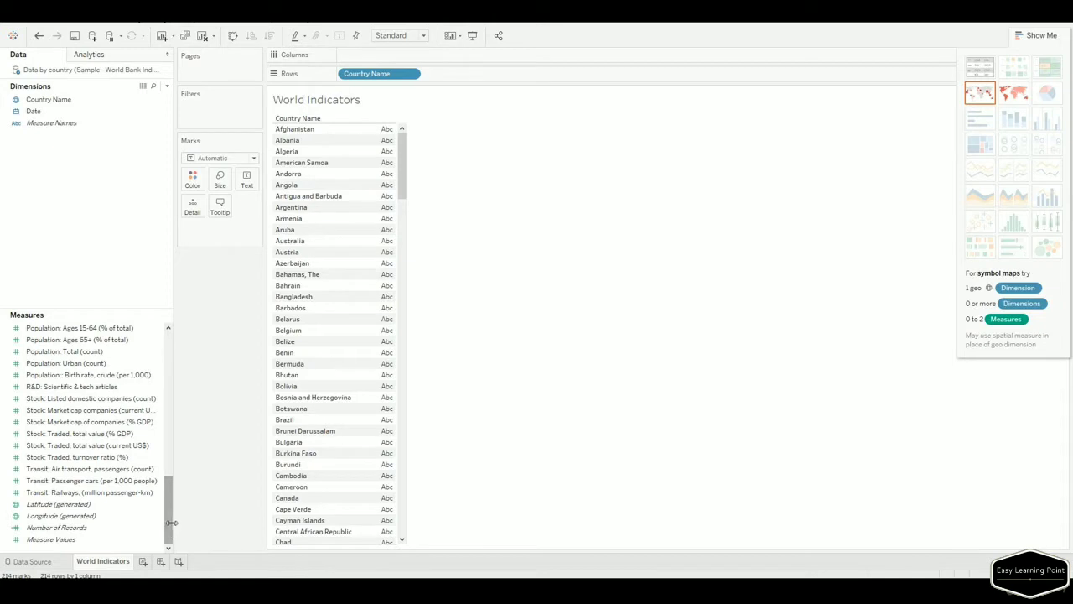
mouse_move(170, 534)
mouse_down()
mouse_move(167, 365)
mouse_move(170, 426)
mouse_up()
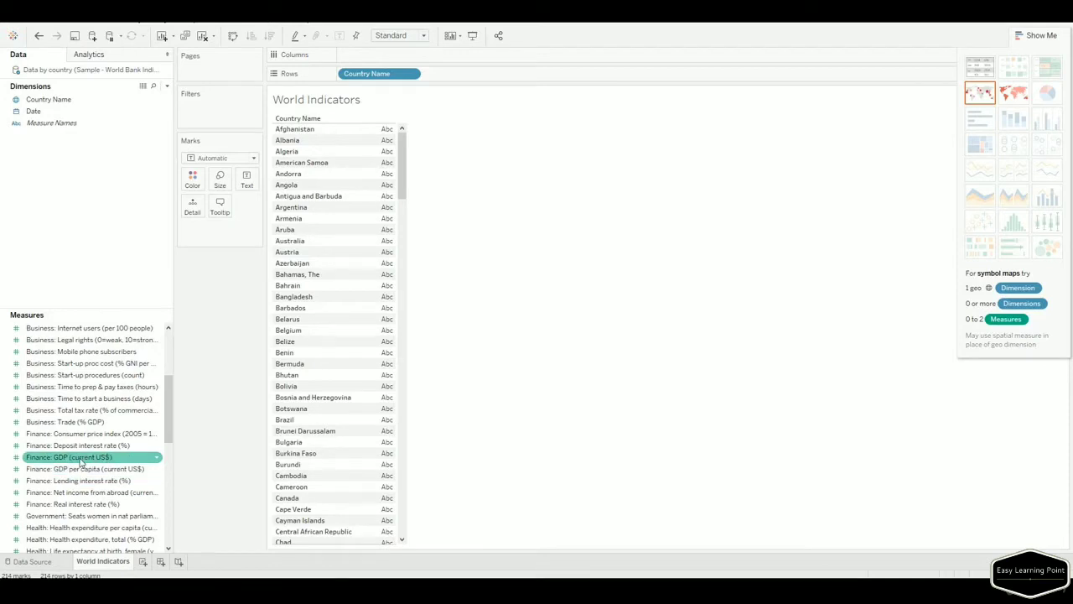
drag(84, 463, 378, 367)
Add Stock: Traded, total value (current US$) as a second column and widen both measure columns.
scroll(108, 526, down, 4)
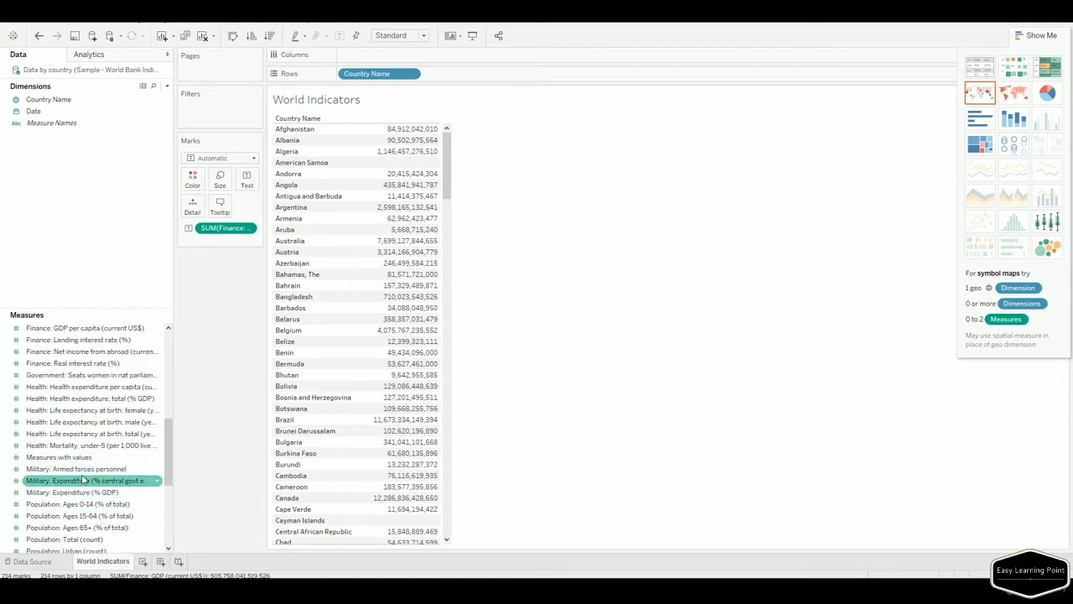
scroll(101, 527, down, 1)
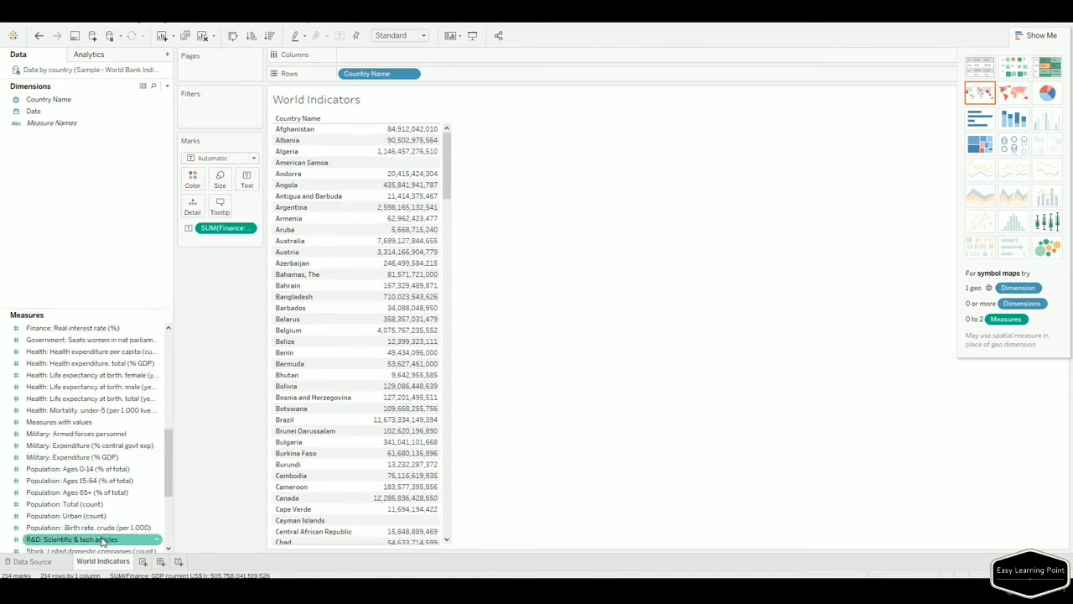
scroll(99, 527, down, 1)
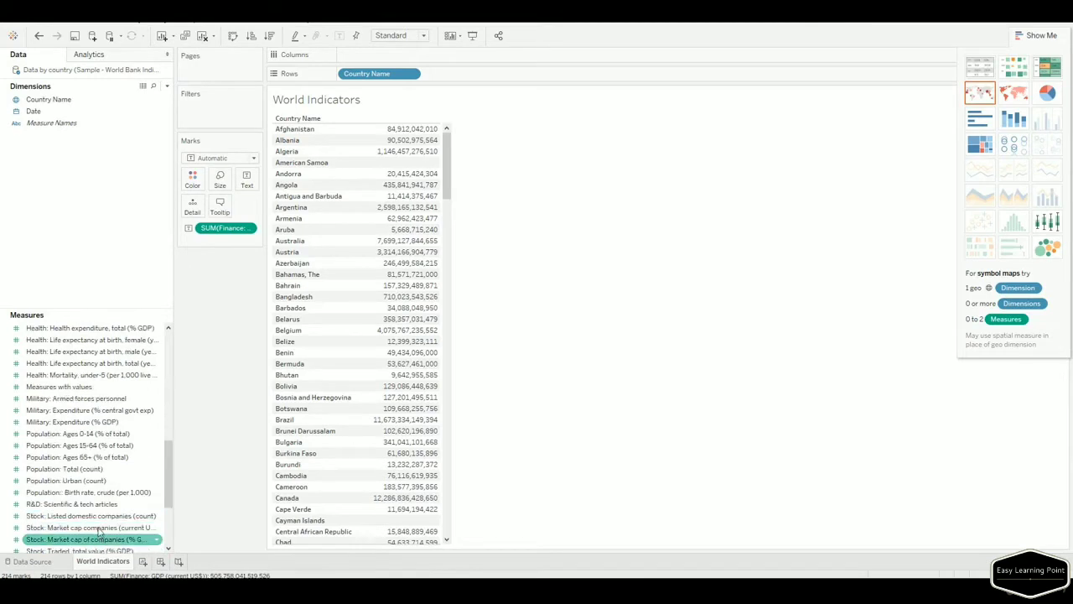
scroll(99, 529, down, 1)
drag(94, 543, 432, 405)
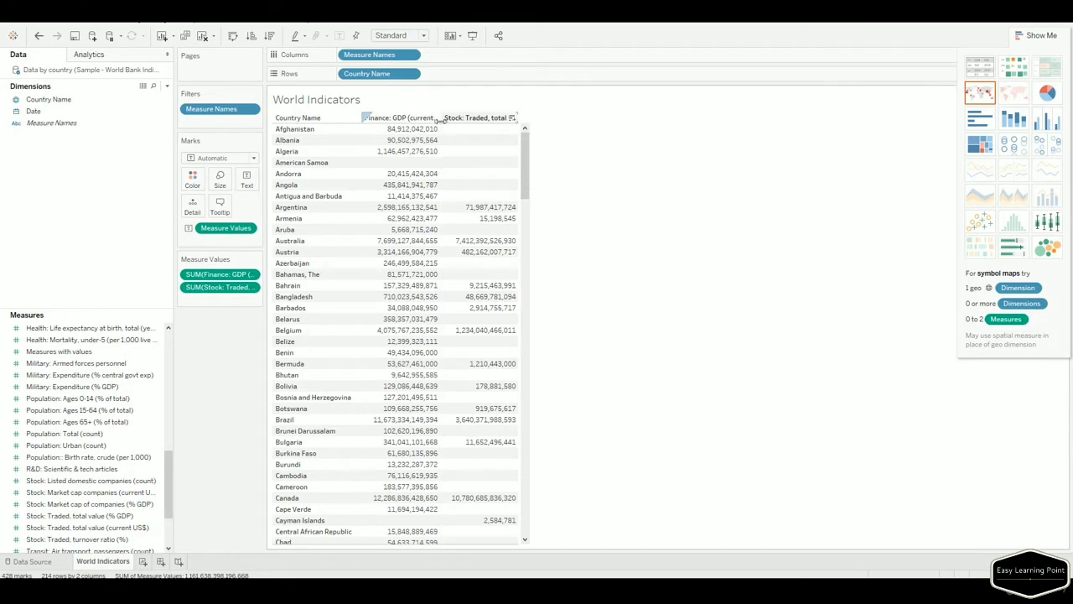
drag(439, 117, 462, 119)
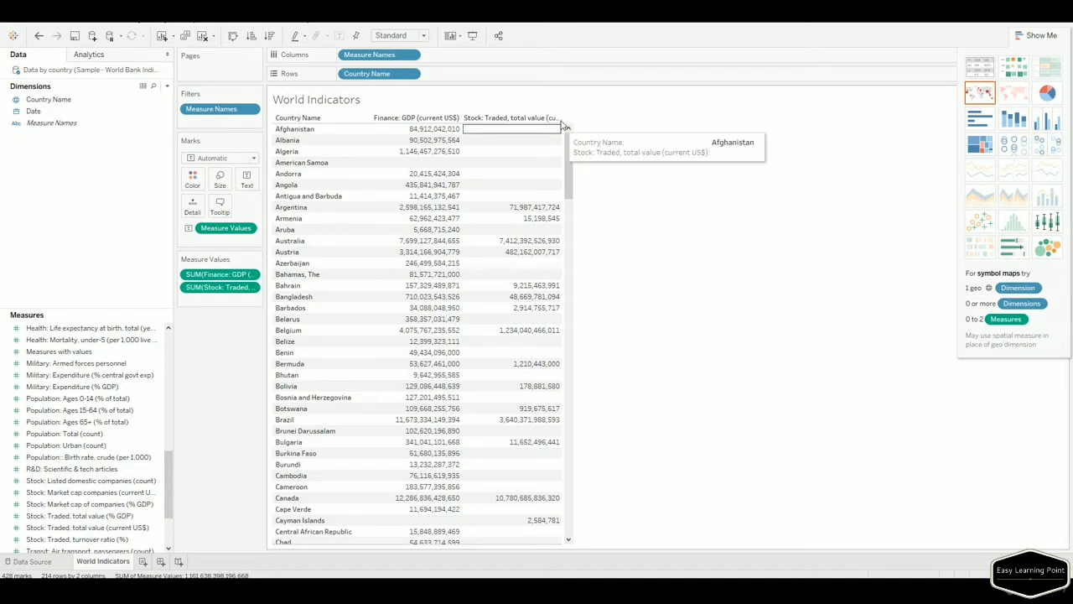
drag(560, 122, 591, 117)
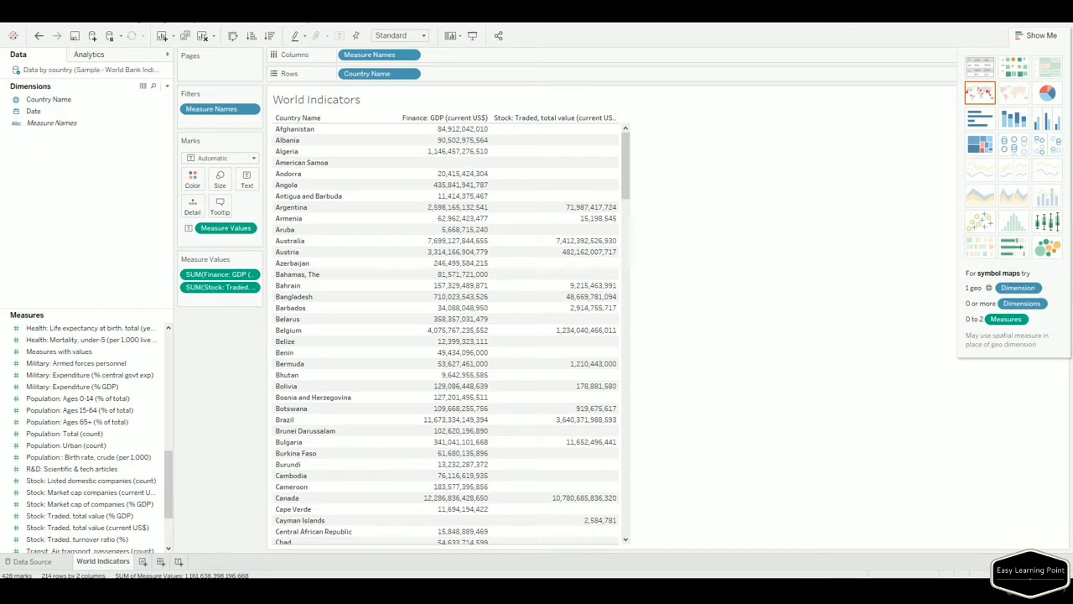
mouse_move(498, 332)
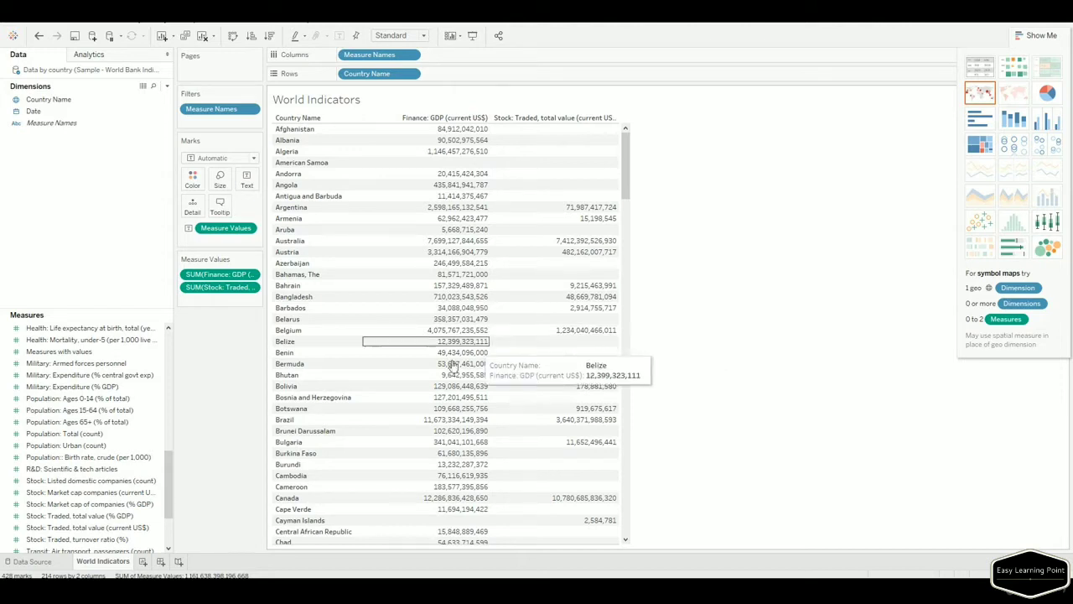
Return to the Data Source page and drag Regions and subregions beside Data by country.
click(38, 566)
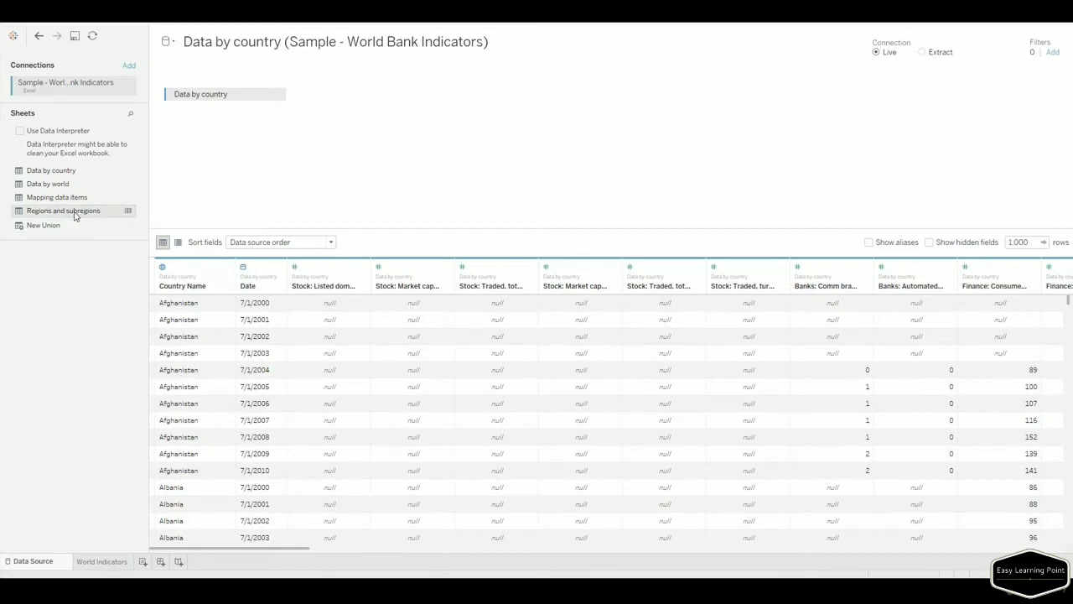
drag(75, 216, 405, 166)
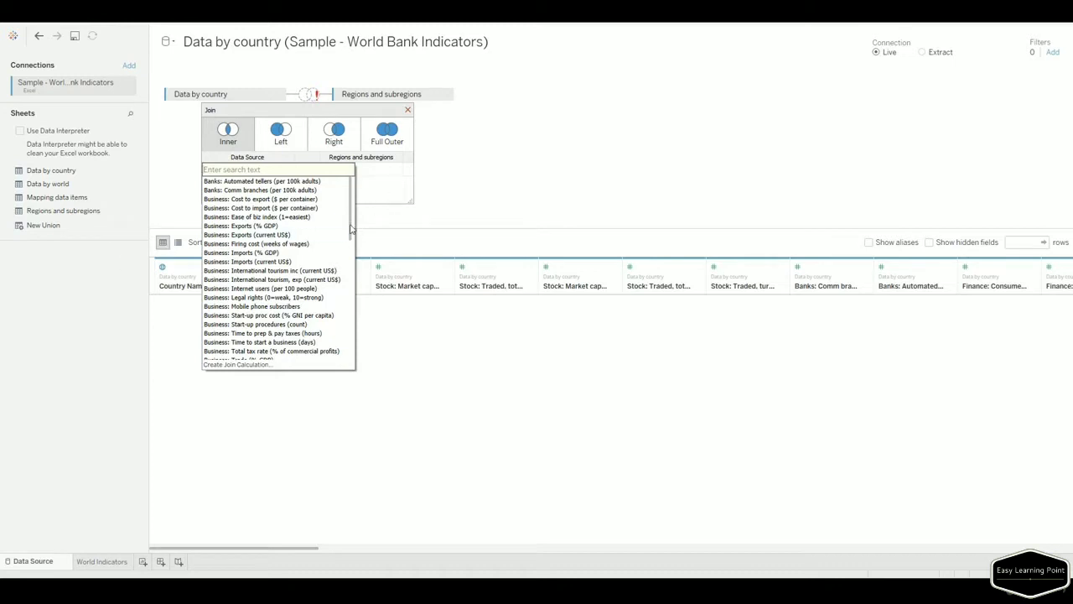
Set the join clause to Country Name (Data by country) equals Country (Regions and subregions).
drag(353, 222, 353, 244)
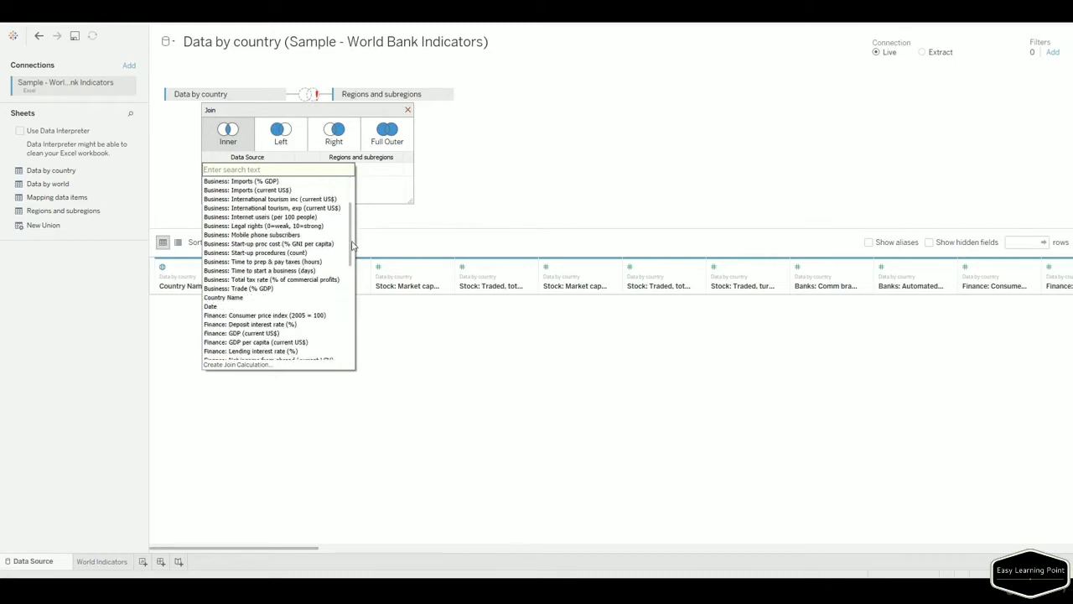
click(273, 299)
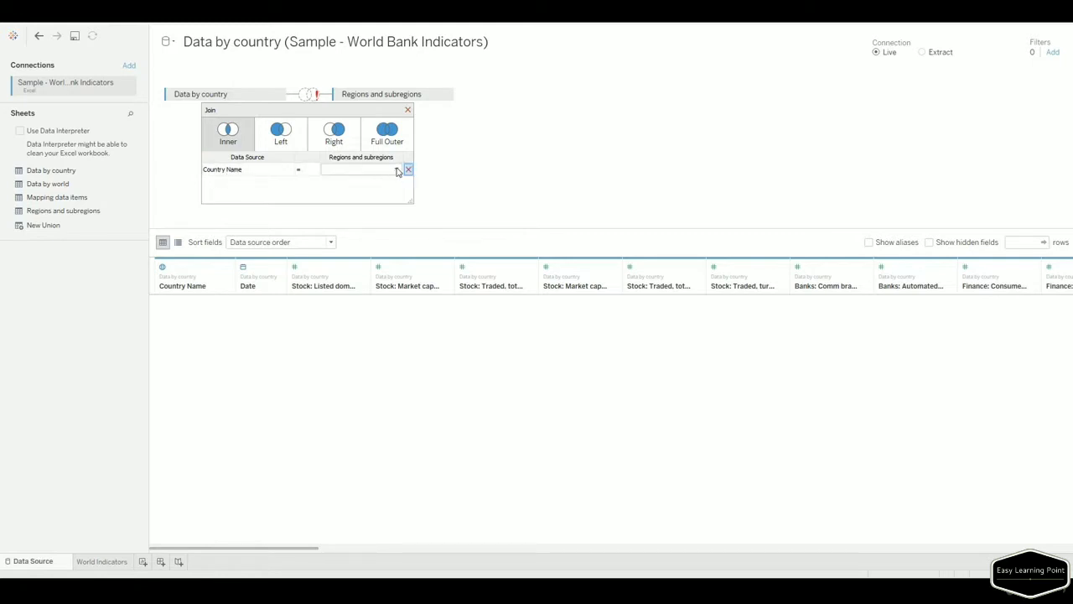
click(397, 170)
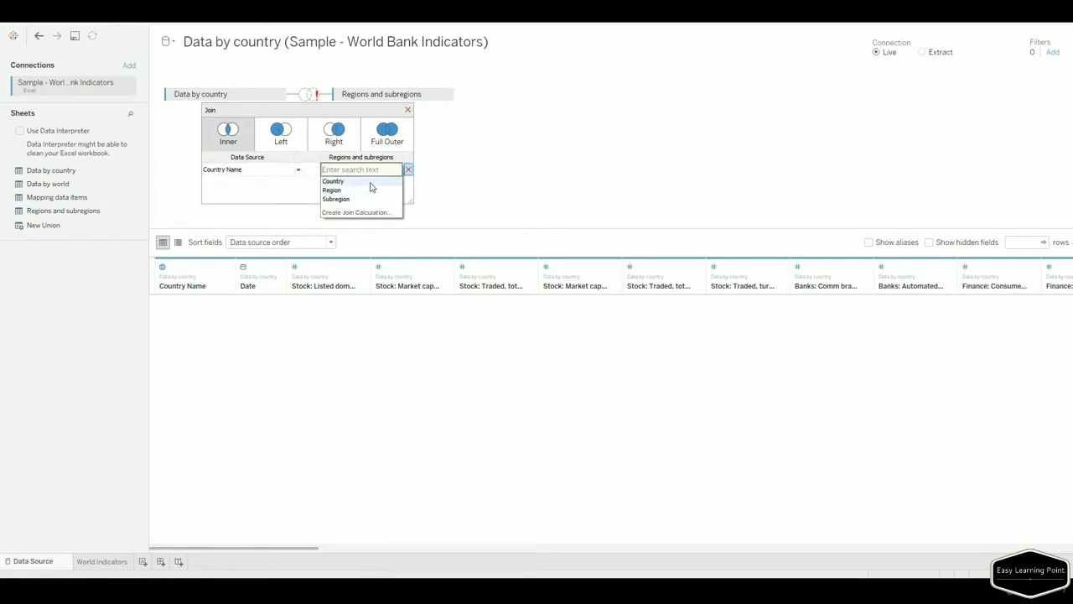
click(371, 182)
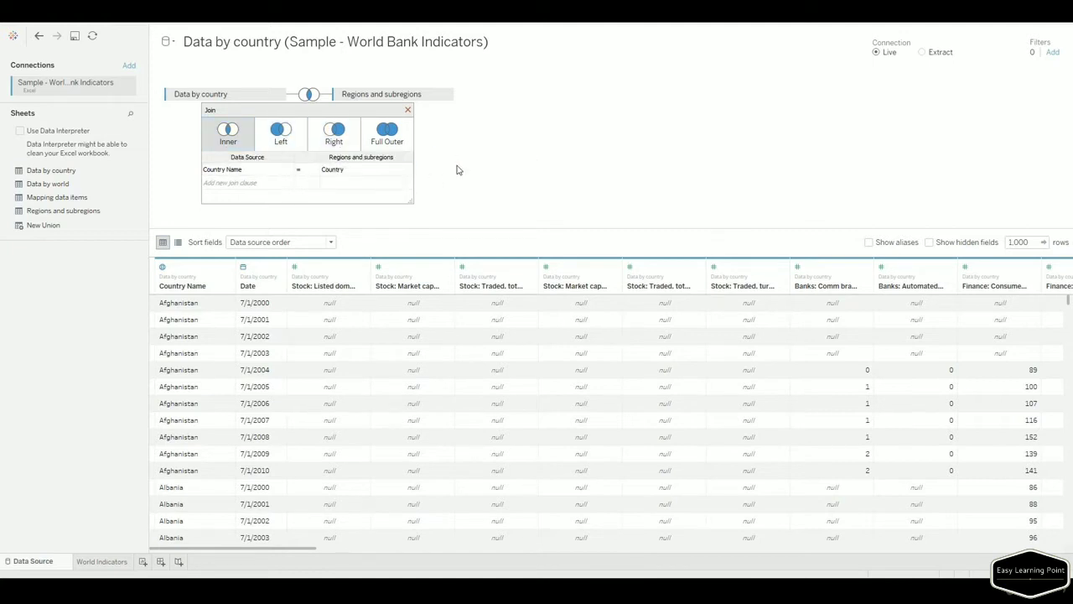
Make the Country Name = Country join a left join and scroll to the Region and Subregion columns.
click(283, 143)
click(282, 144)
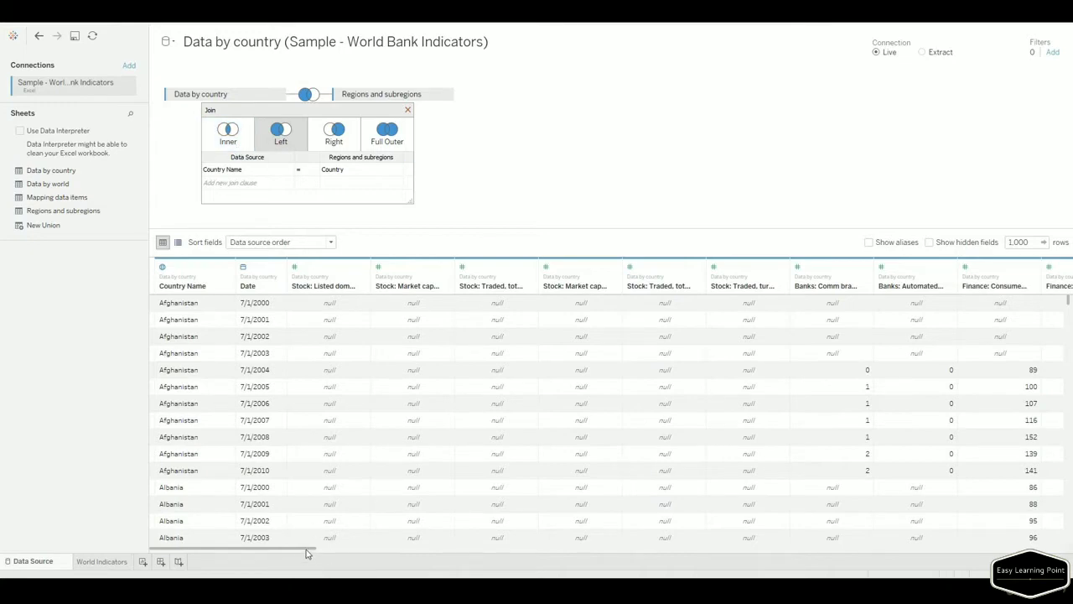
mouse_move(321, 553)
mouse_down()
mouse_move(475, 553)
mouse_move(604, 572)
mouse_move(1057, 575)
mouse_up()
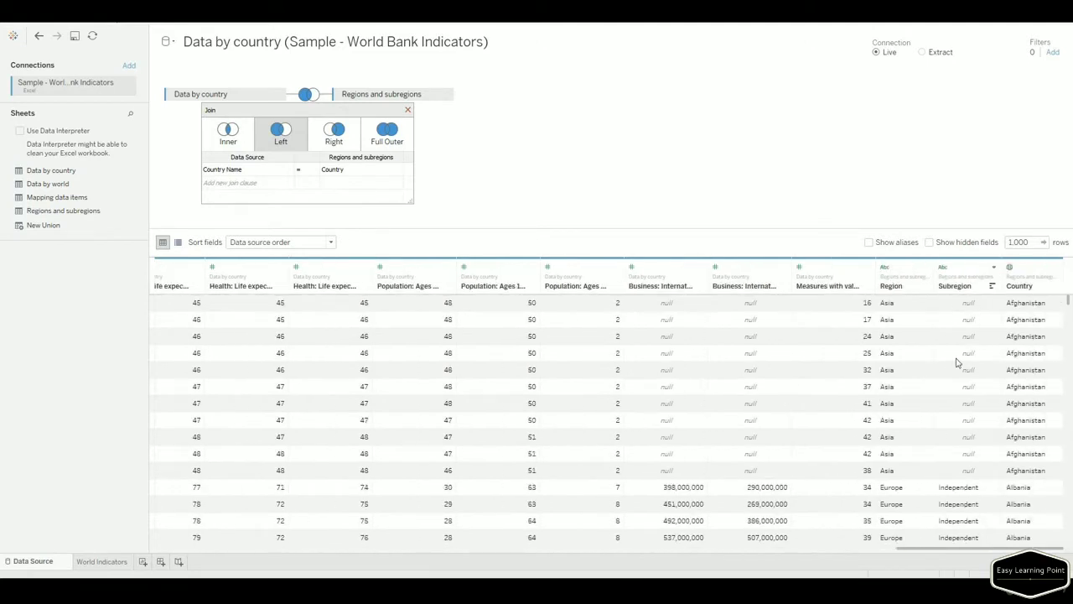
drag(924, 391, 938, 461)
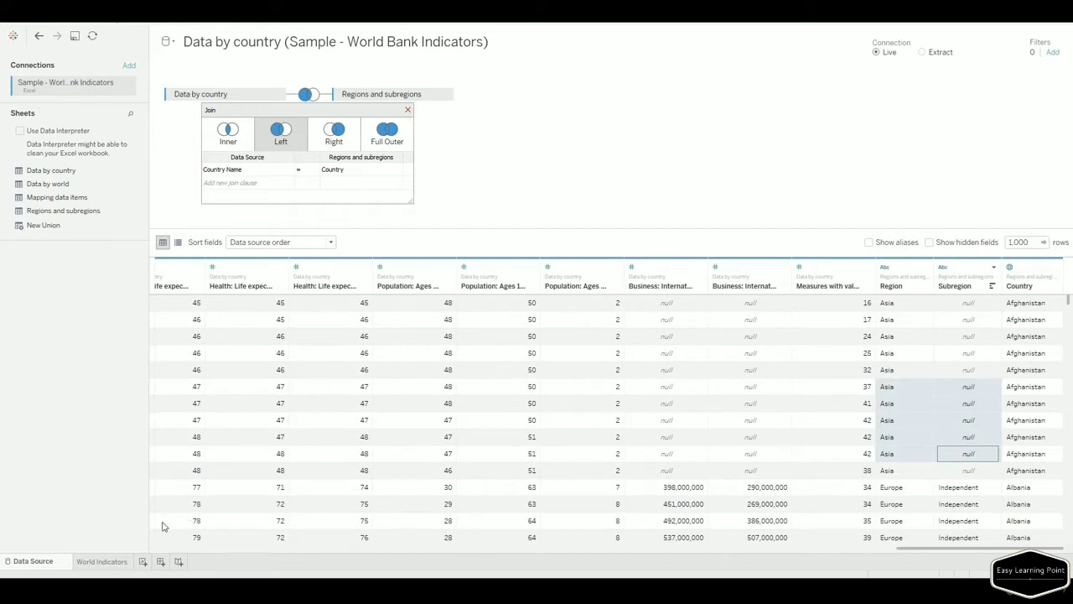
On the World Indicators sheet, put Region and then Subregion on Rows after Country Name.
click(105, 567)
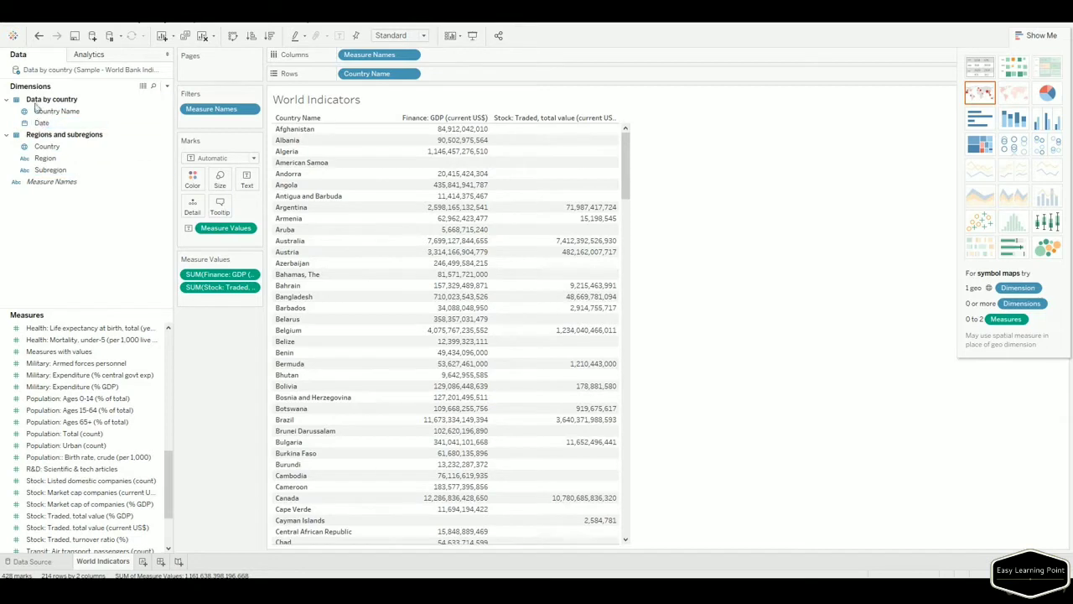
click(50, 159)
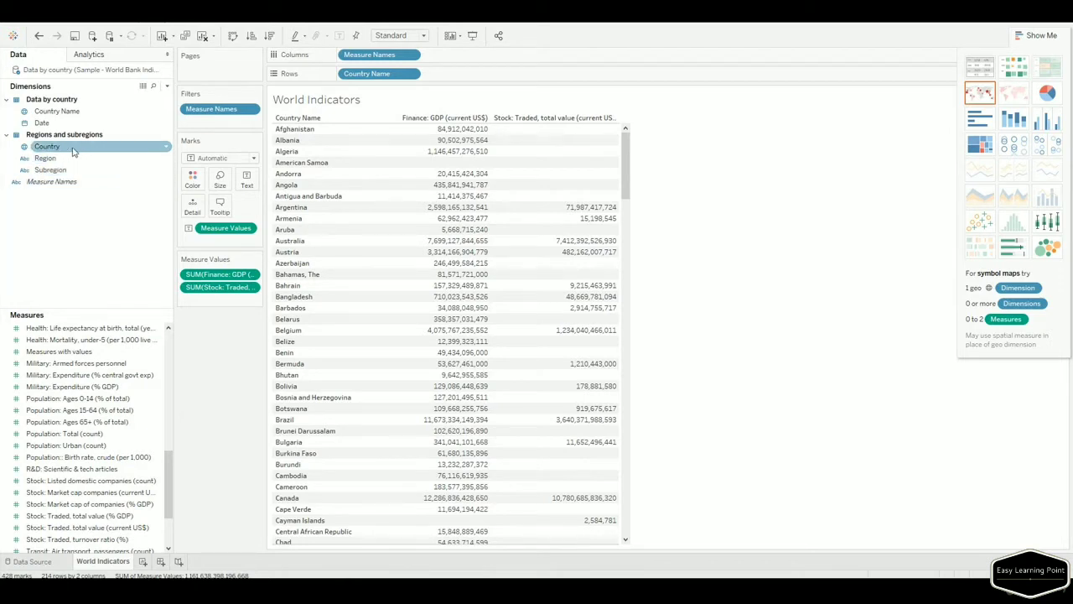
drag(72, 151, 358, 149)
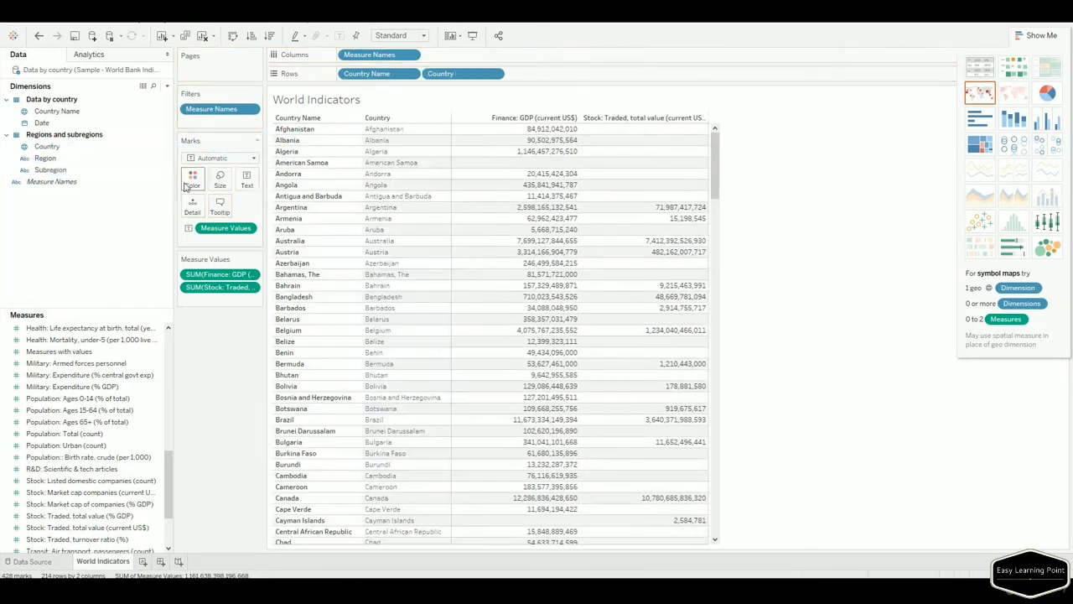
drag(53, 168, 120, 195)
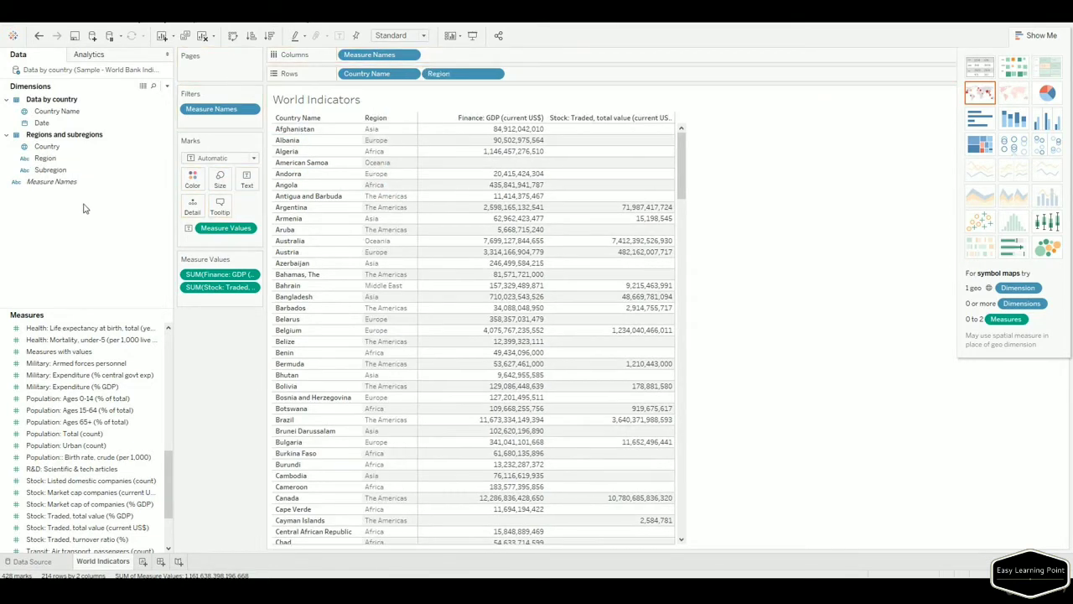
drag(50, 170, 411, 250)
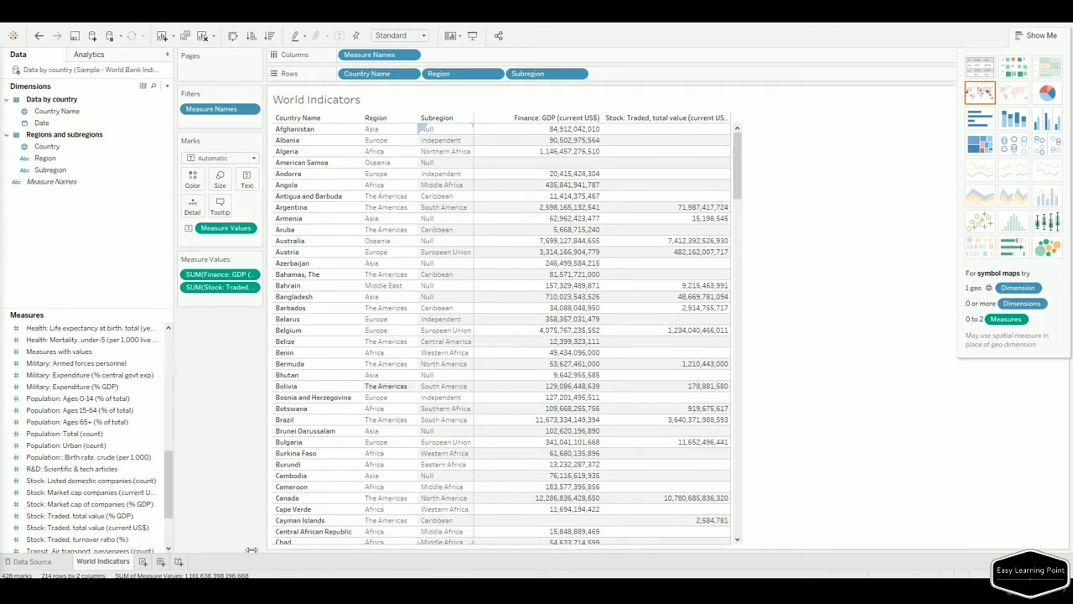
Add a Microsoft SQL Server connection from the Data Source page, selecting the .\sql2016 server name.
click(35, 565)
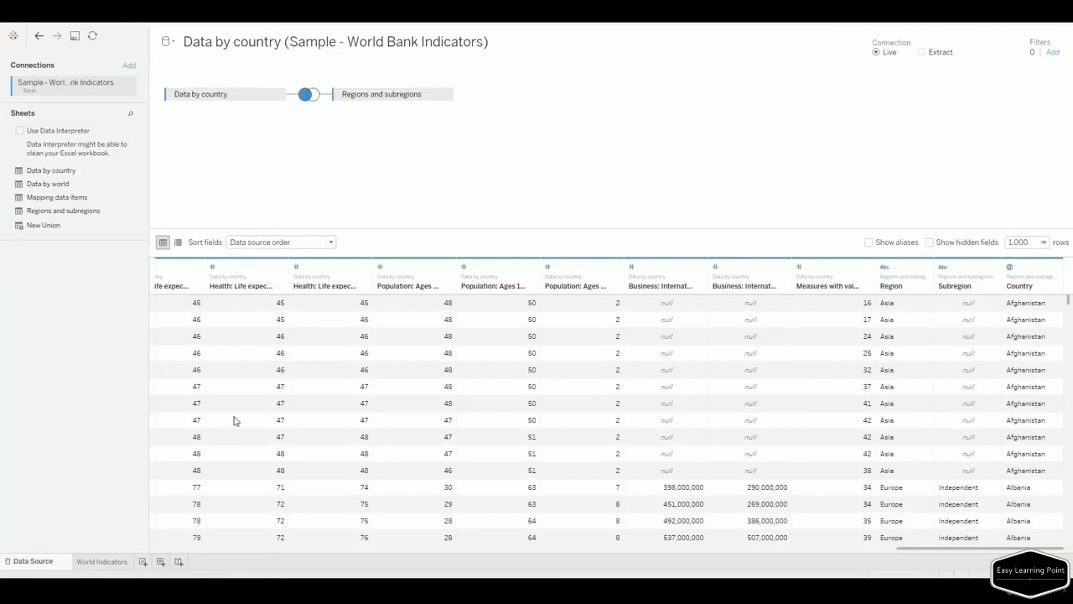
click(128, 67)
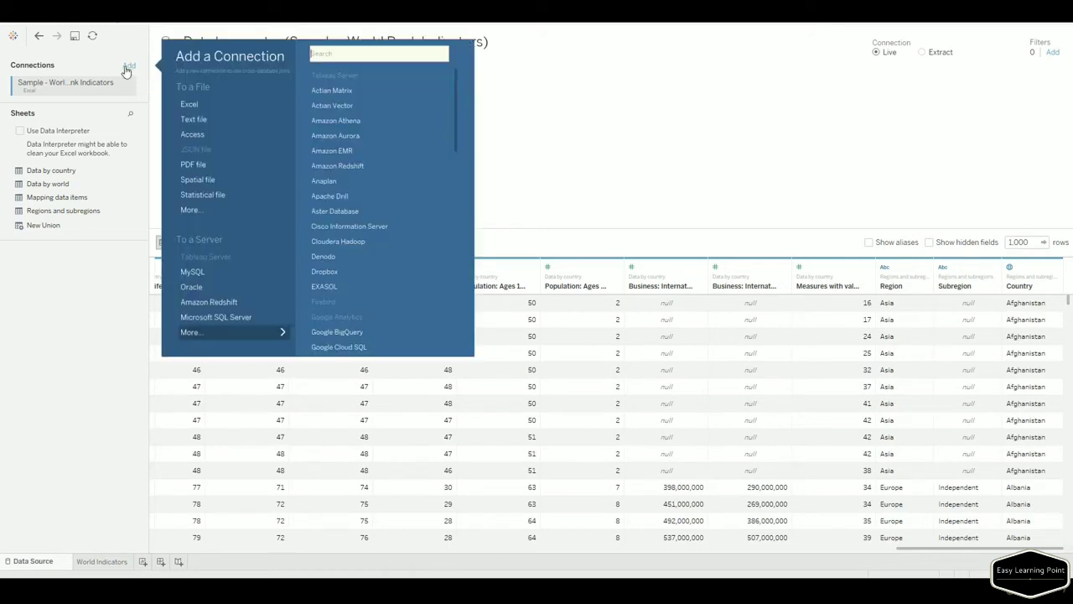
click(201, 319)
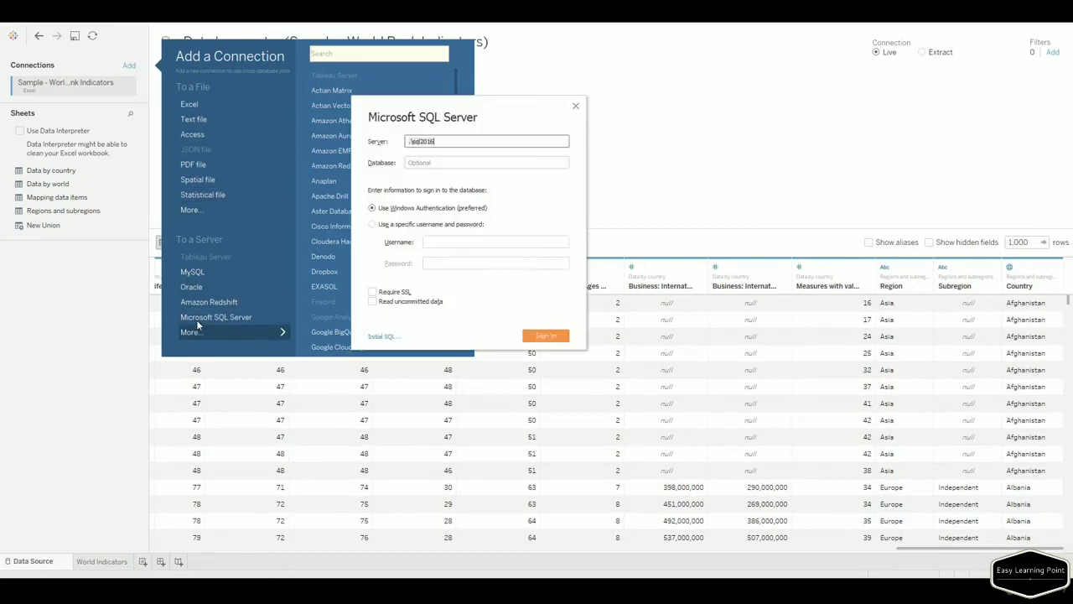
drag(424, 133, 383, 124)
click(459, 148)
drag(464, 142, 380, 146)
click(325, 589)
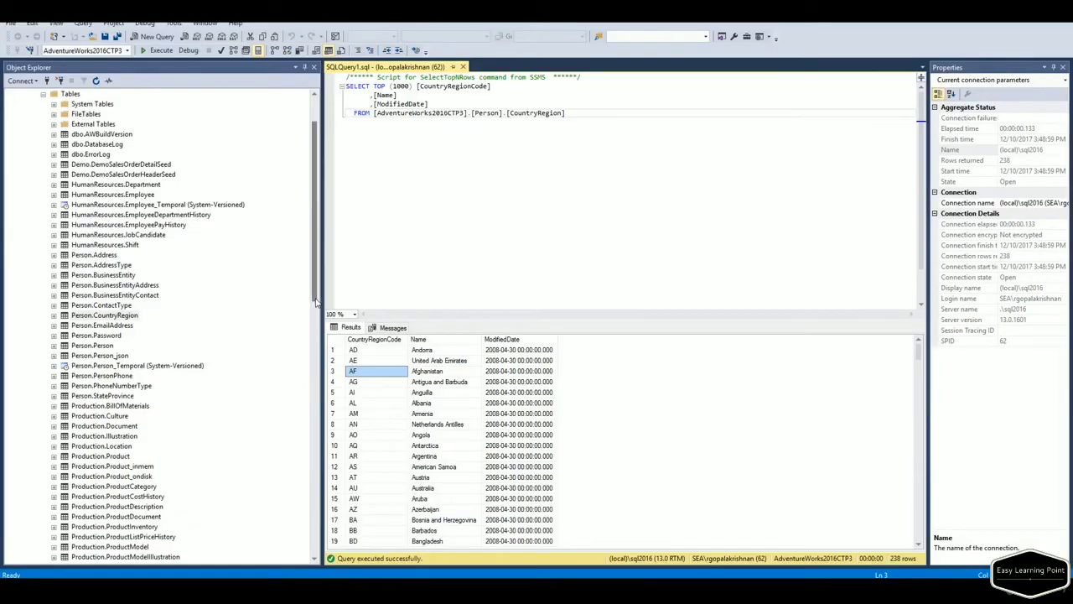
drag(316, 303, 316, 277)
click(107, 136)
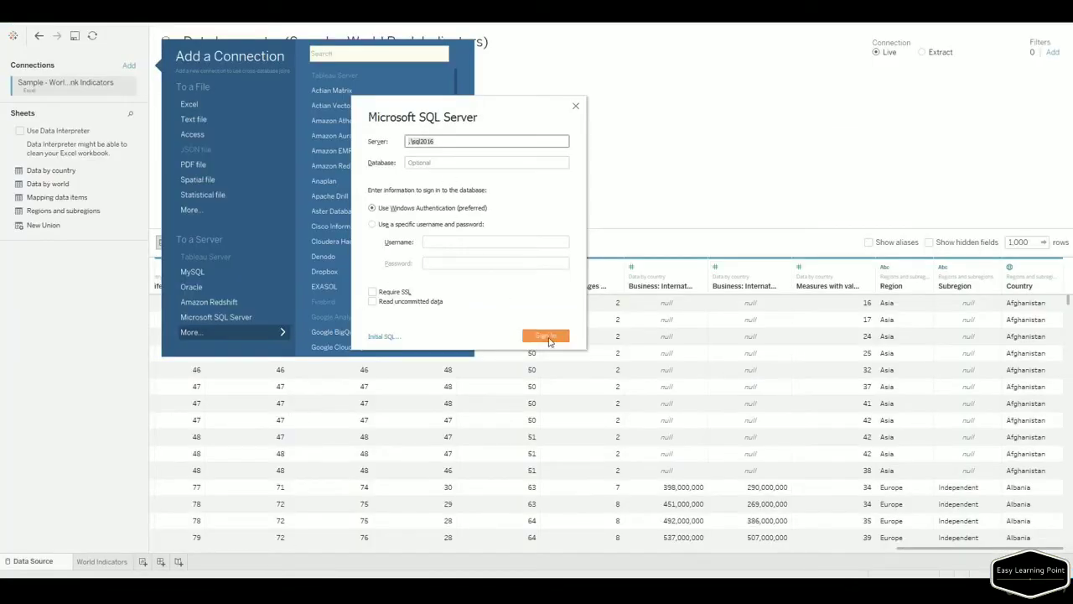
Sign in to .\sql2016, choose the AdventureWorks2016CTP3 database, and filter the tables by 'countr'.
click(546, 335)
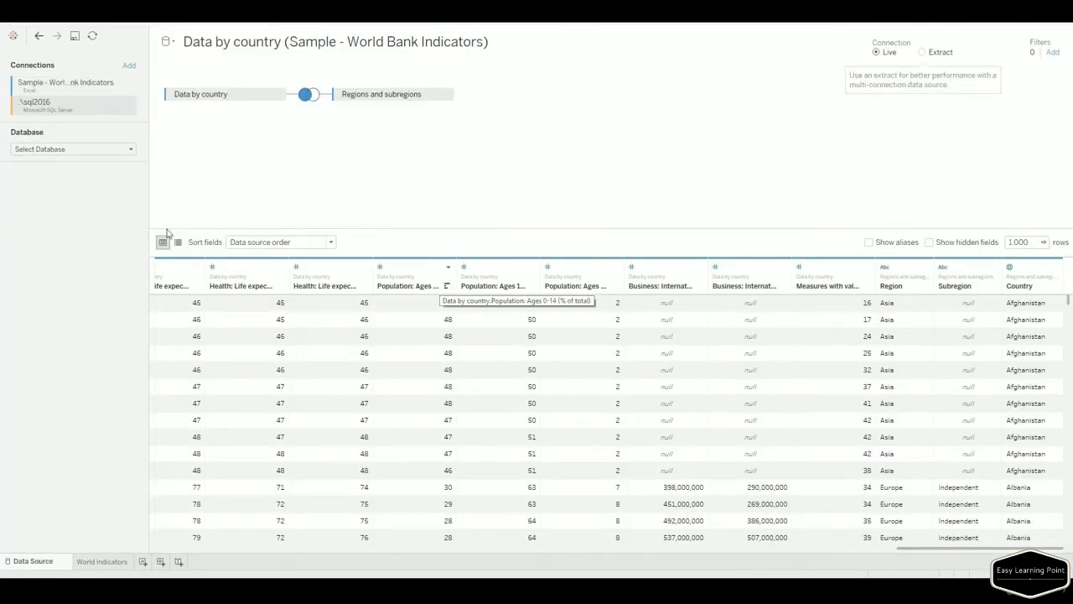
click(101, 152)
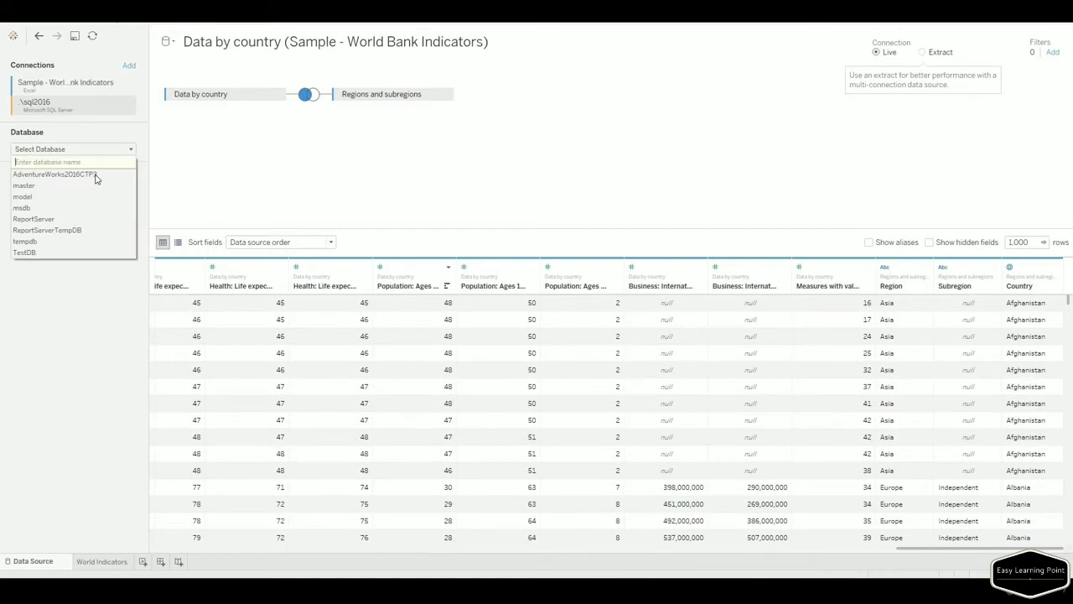
click(95, 176)
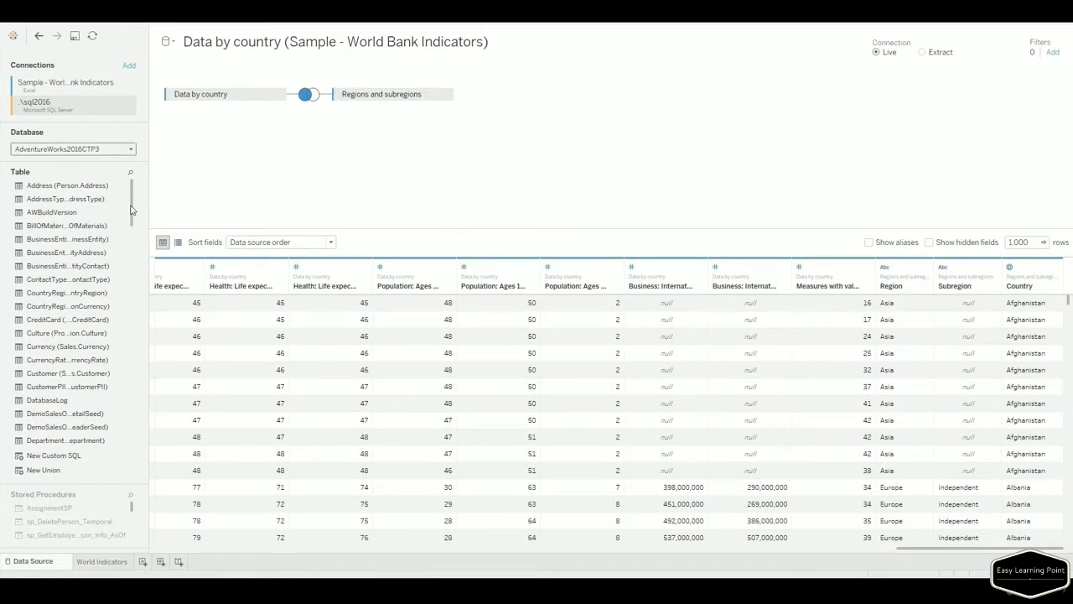
scroll(130, 226, down, 2)
scroll(130, 226, down, 1)
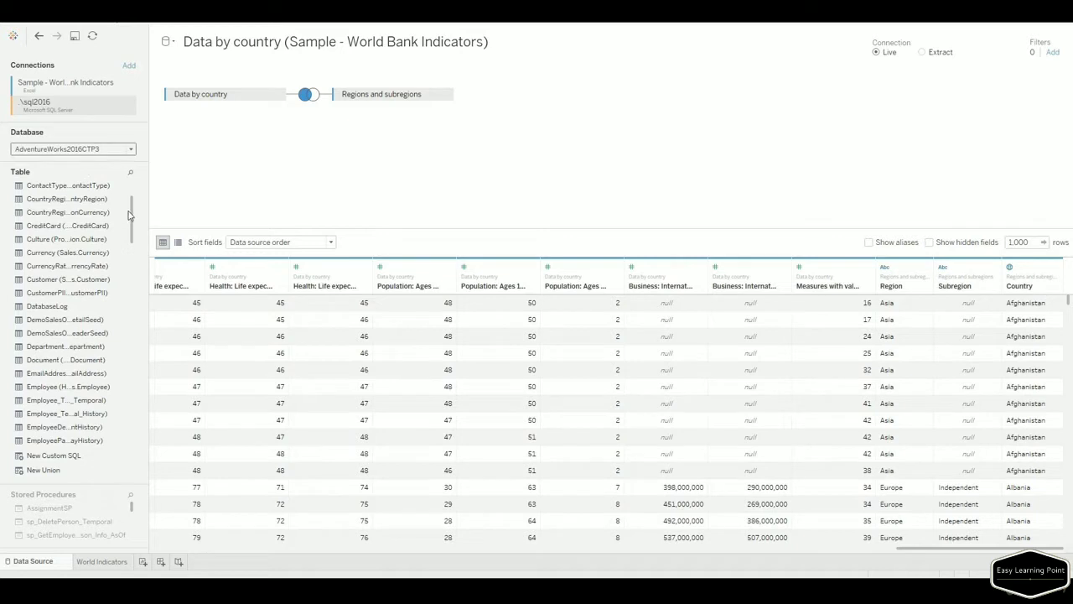
click(131, 172)
text(countr)
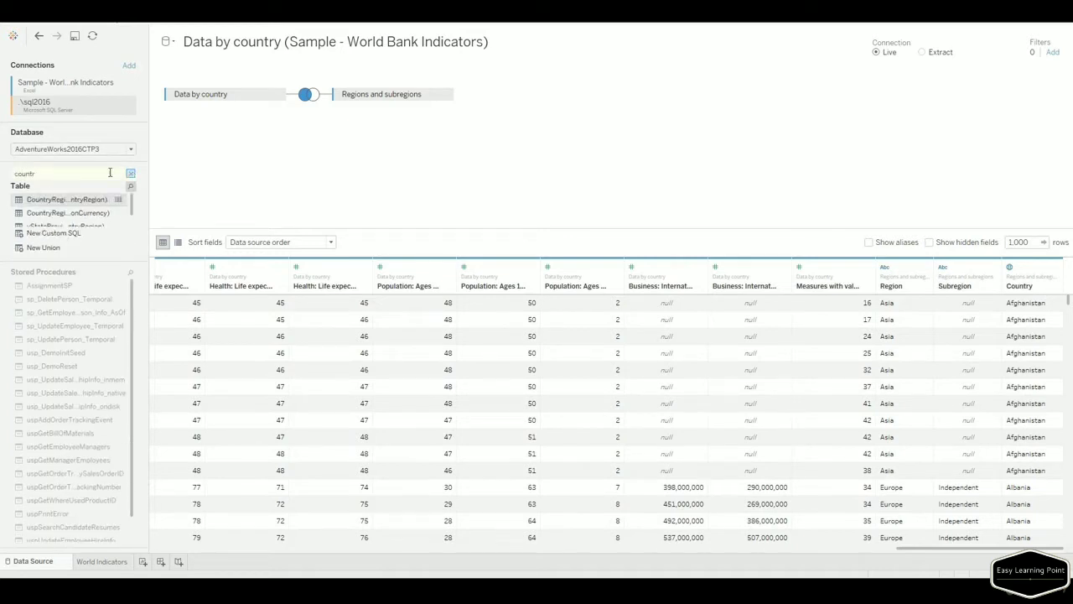
Join CountryRegion on Country Name = Name, update the preview, and widen the Country Region Code column.
drag(66, 202, 332, 141)
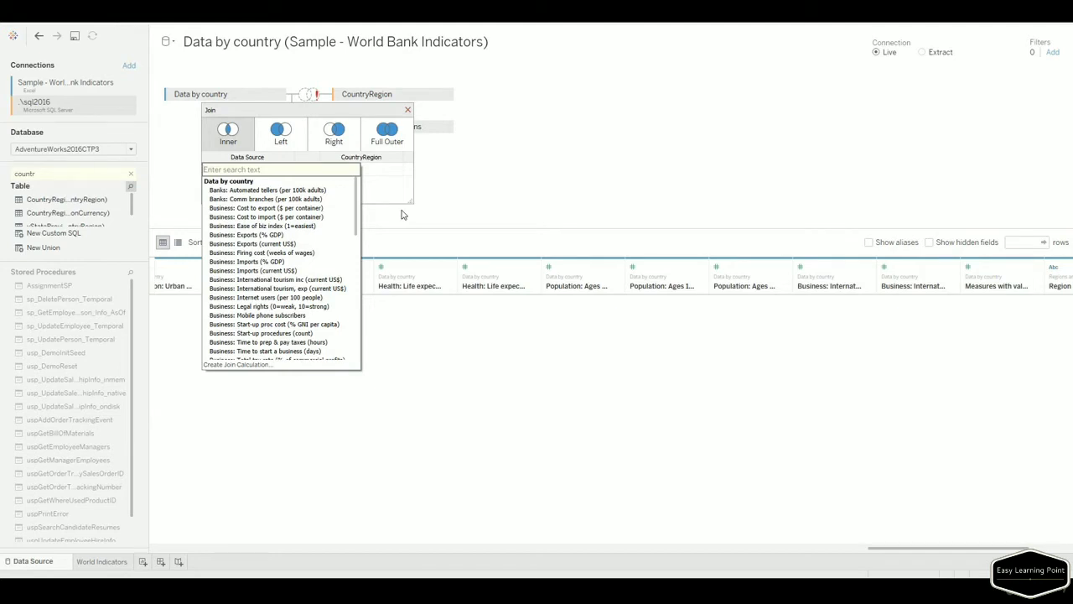
text(coun)
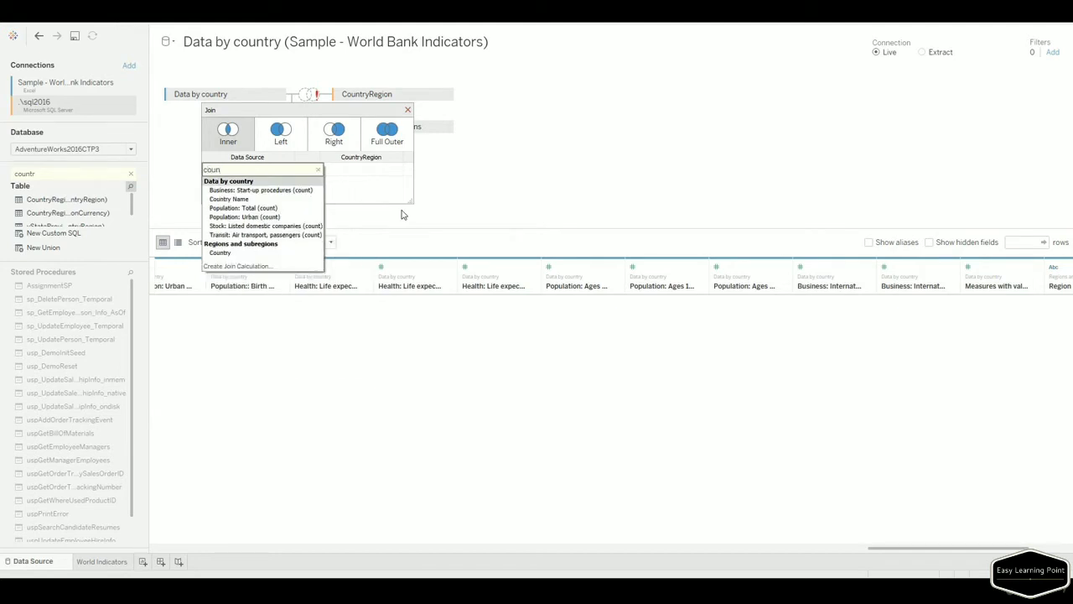
click(243, 200)
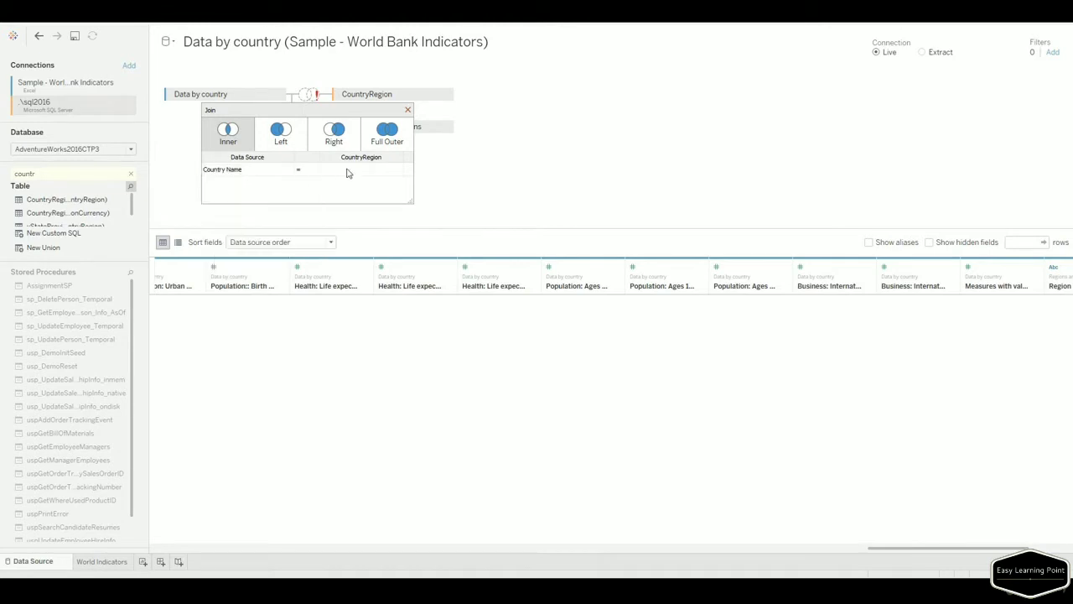
click(396, 171)
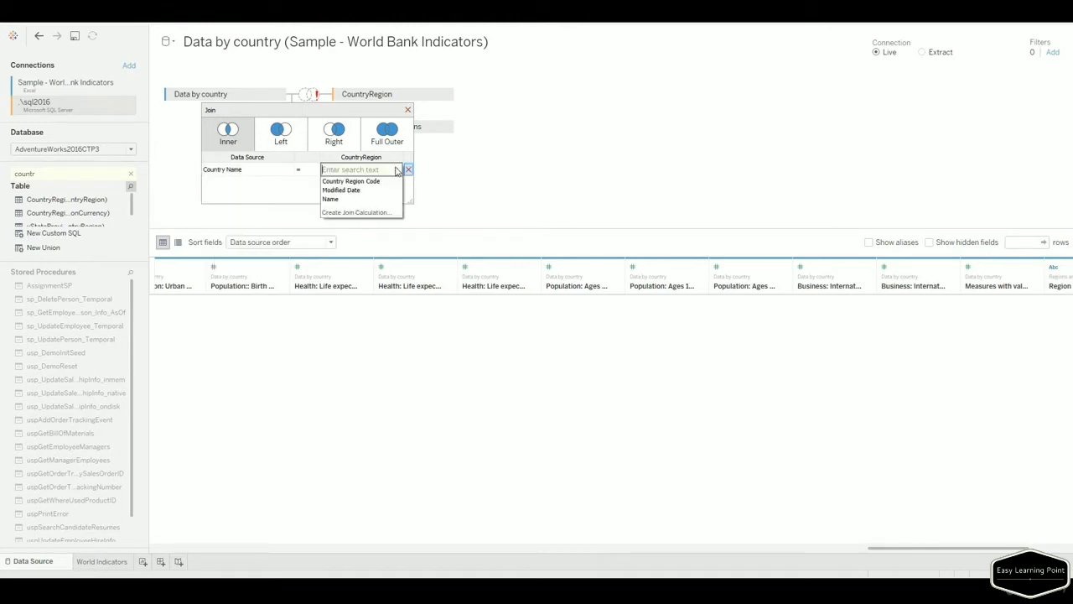
click(369, 201)
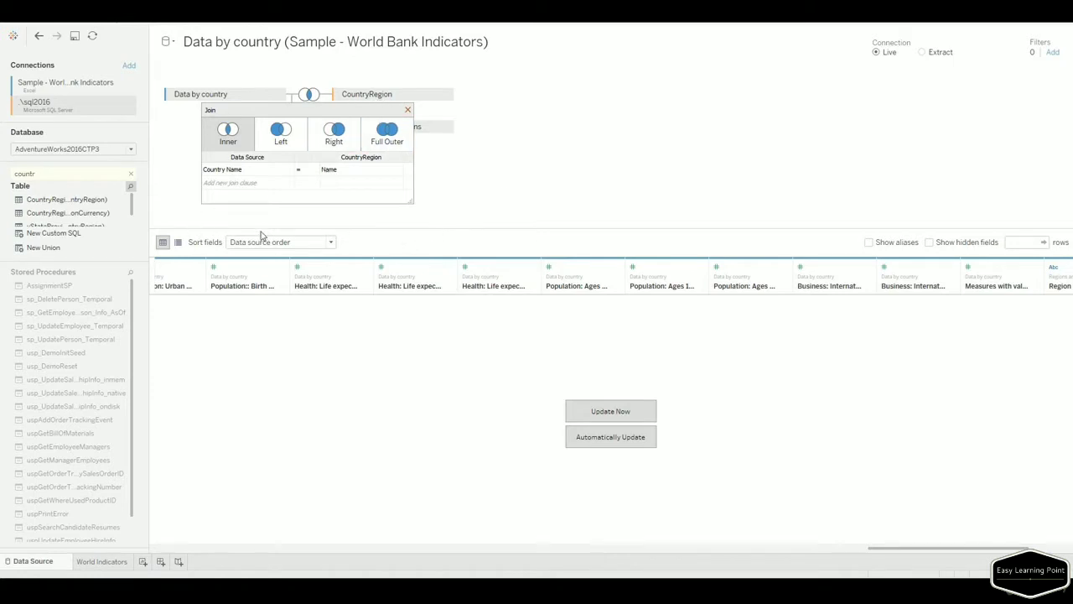
click(605, 412)
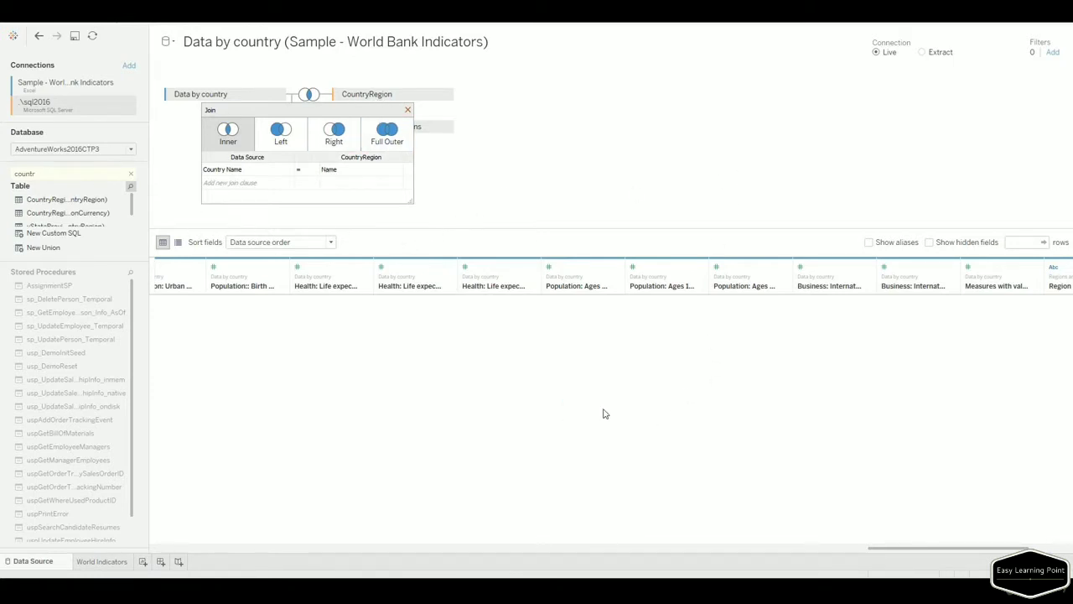
click(407, 110)
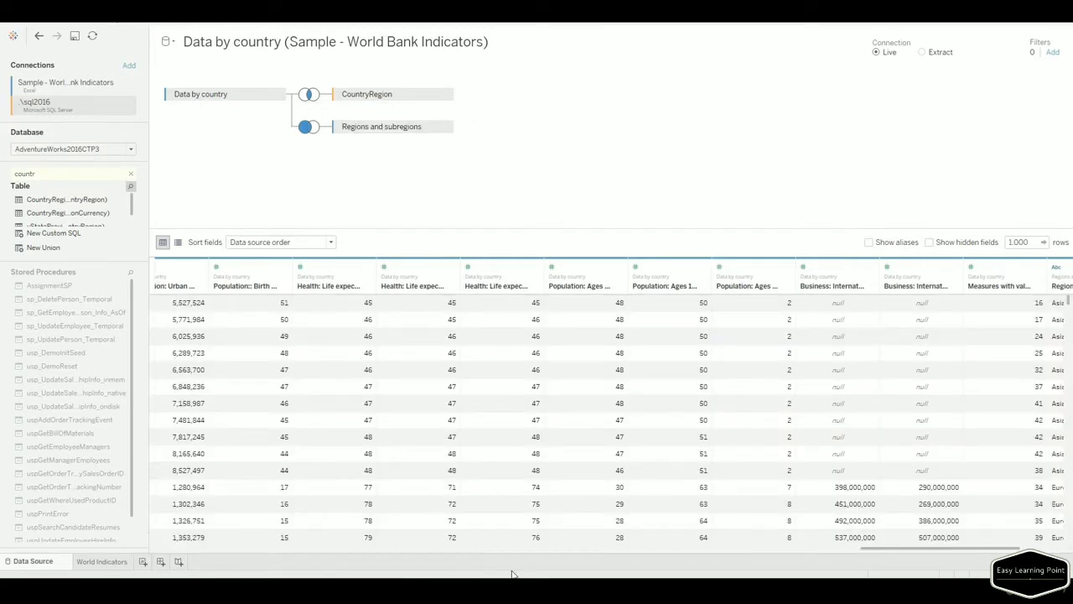
drag(900, 551, 142, 541)
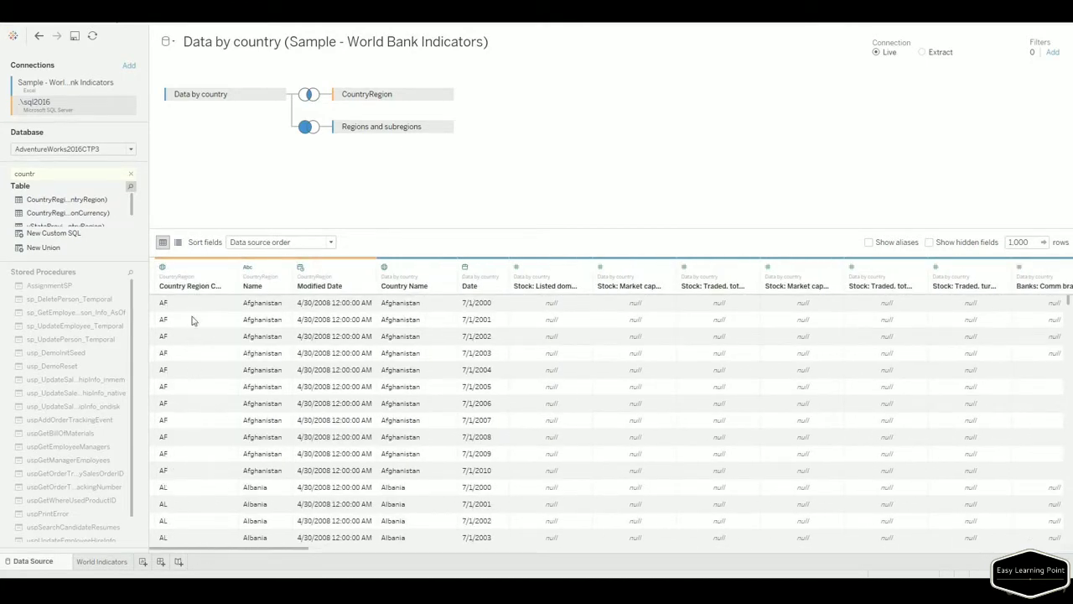
drag(239, 286, 255, 286)
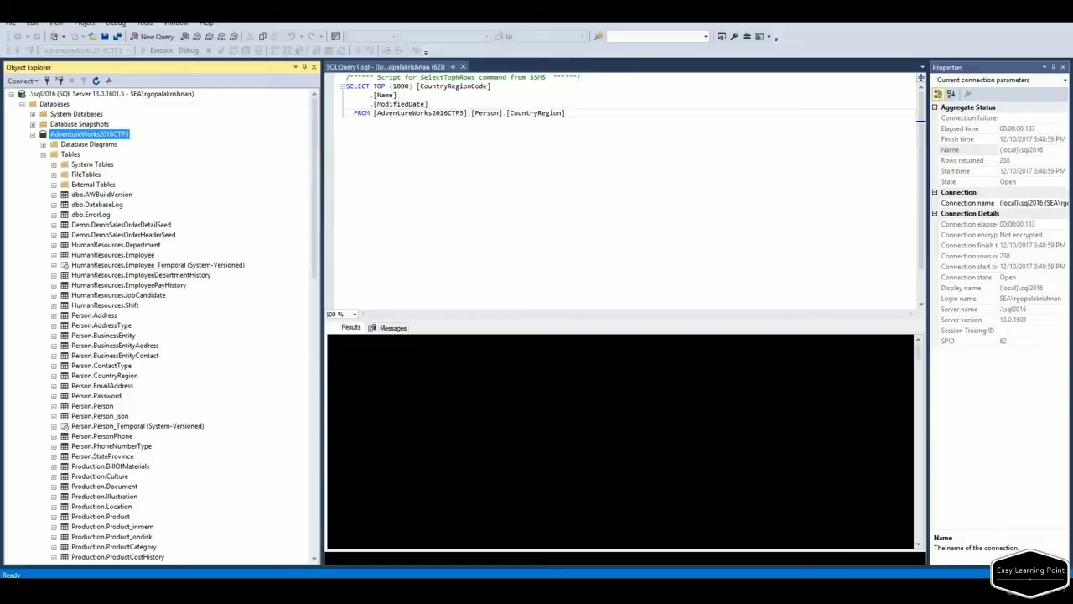
Execute the CountryRegion script with F5 to list the 238 countries with codes and names.
key(ctrl+a)
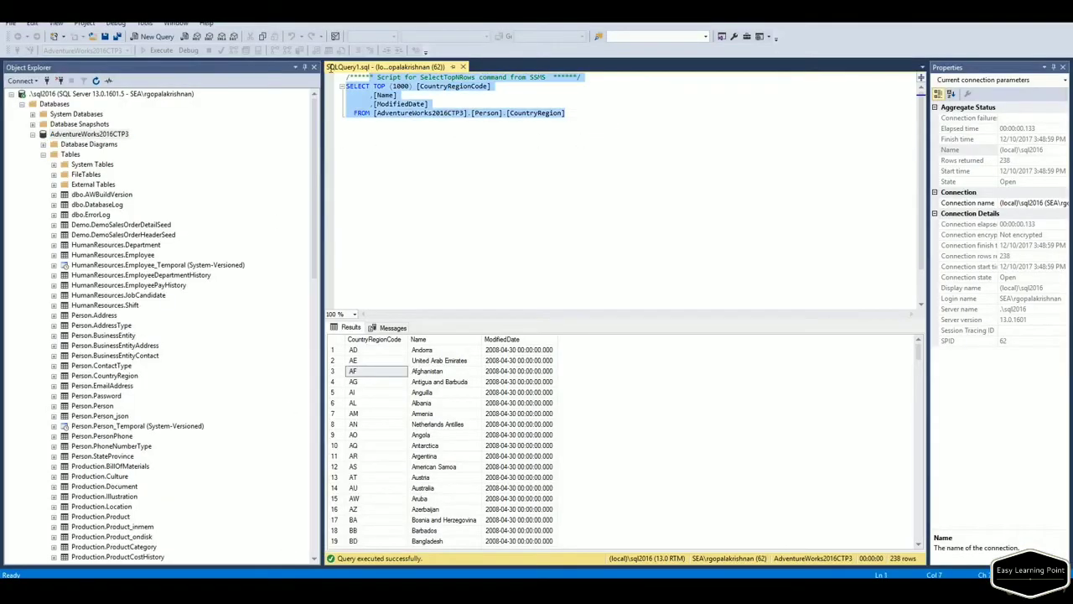
key(F5)
click(520, 168)
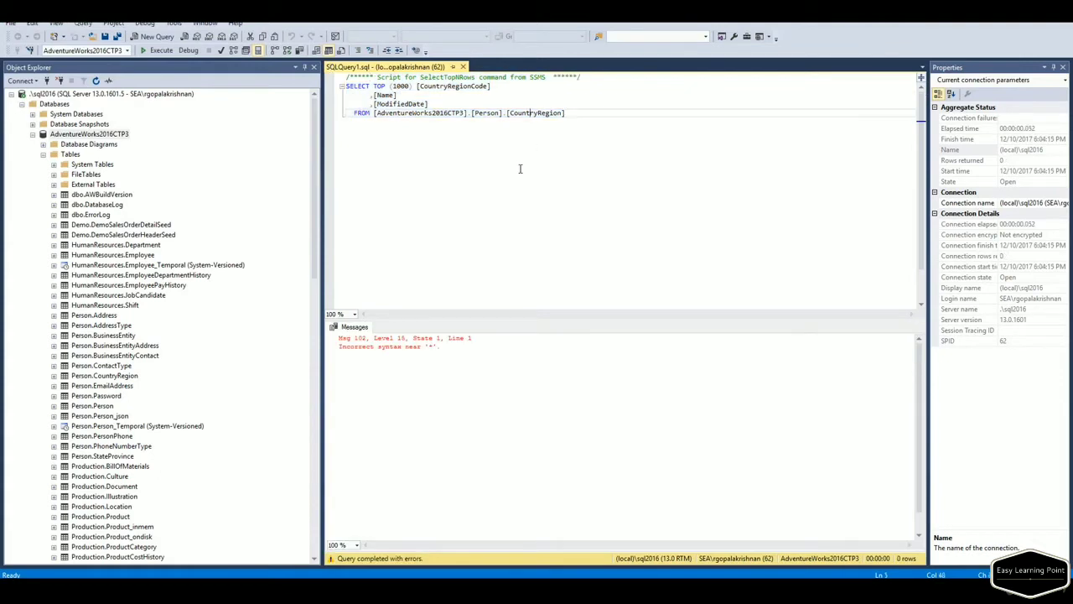
key(F5)
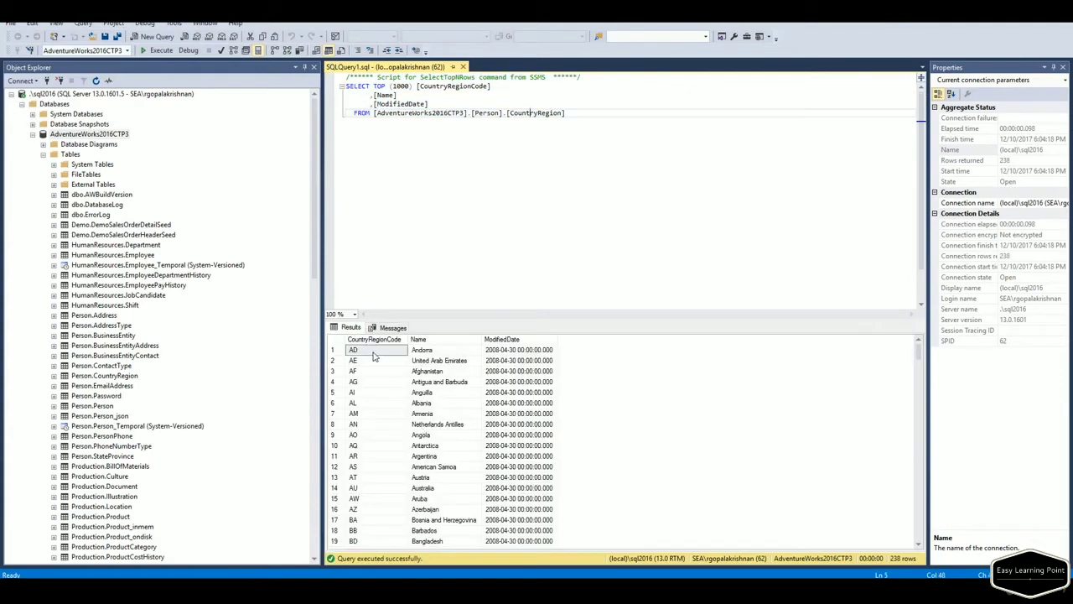
drag(435, 383, 455, 506)
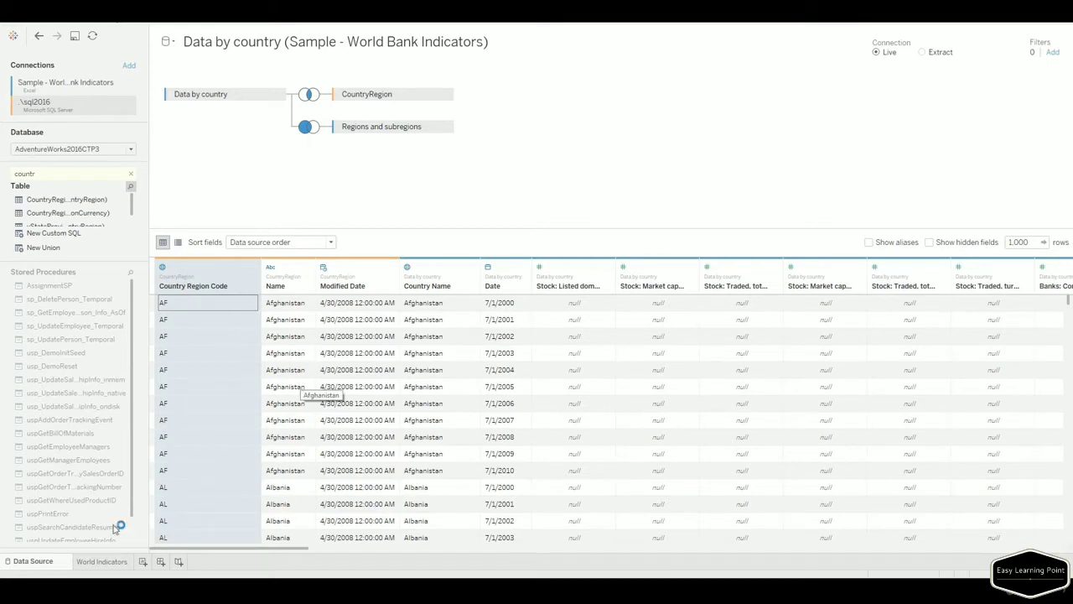
Place Country Region Code on the World Indicators Rows shelf right after Country Name.
click(106, 563)
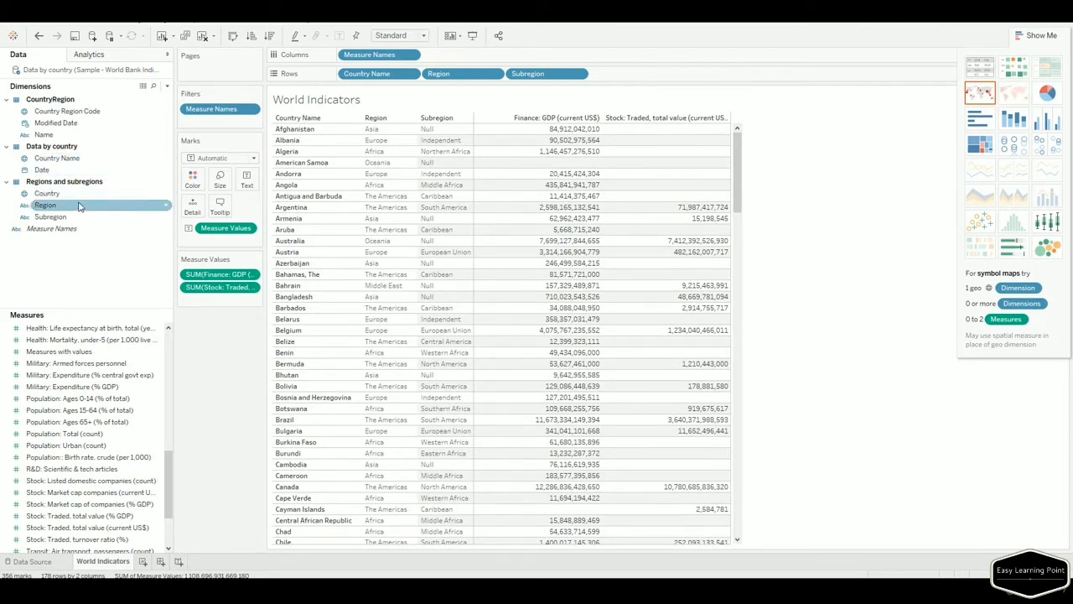
click(64, 124)
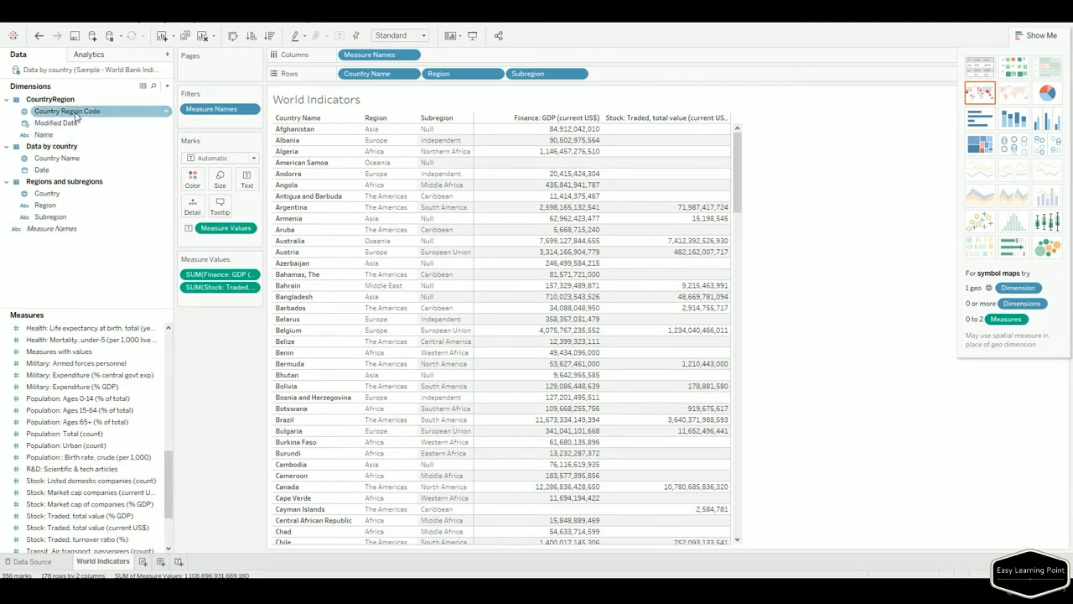
drag(79, 110, 366, 178)
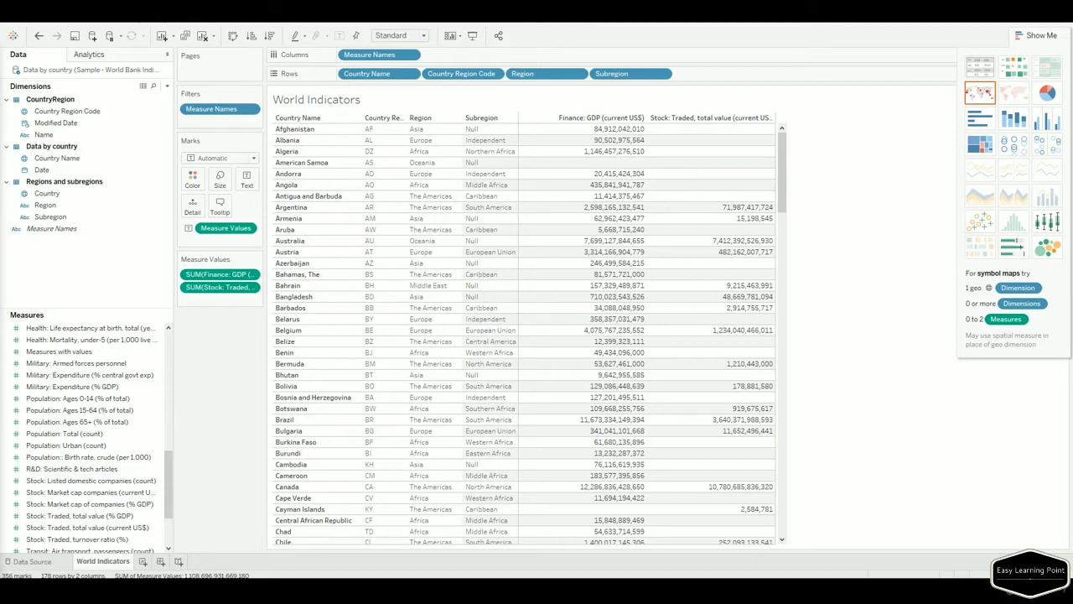
Create a new worksheet named 'Interest Rates By Region'.
click(142, 562)
right_click(148, 561)
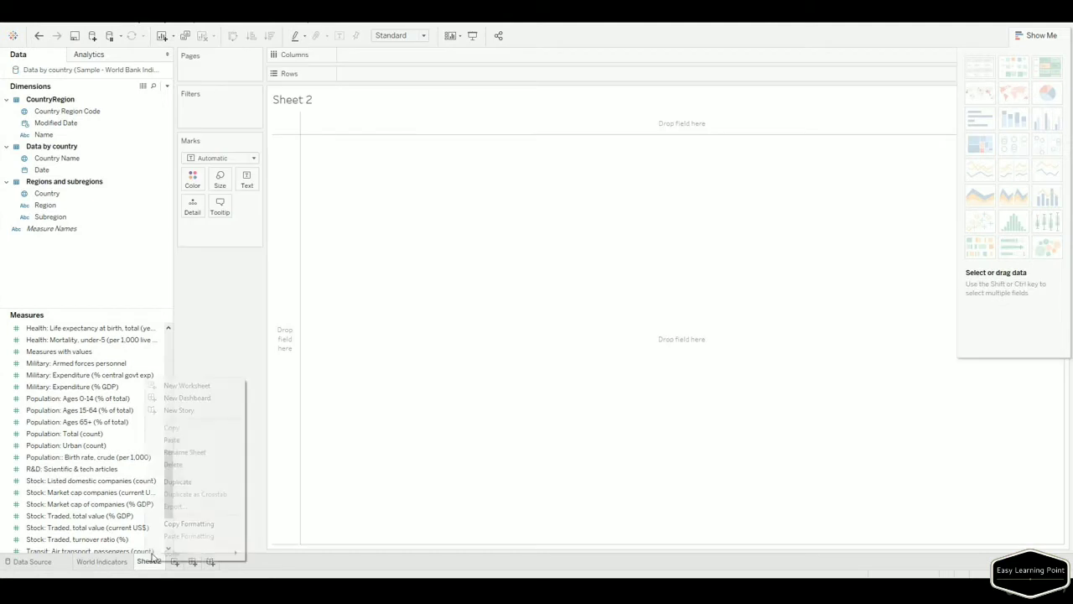
click(184, 452)
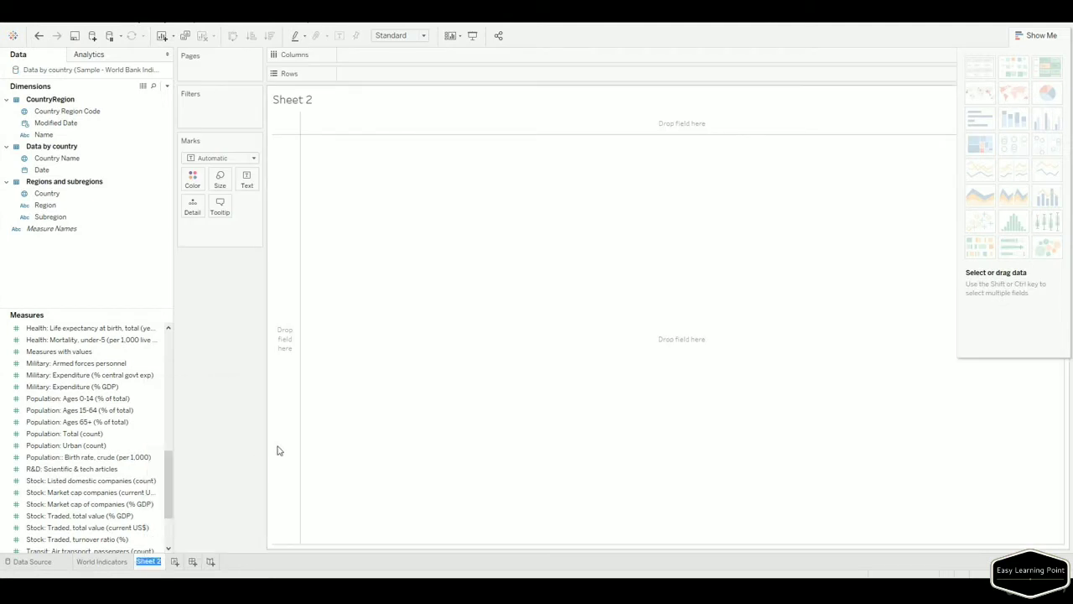
text(Interest)
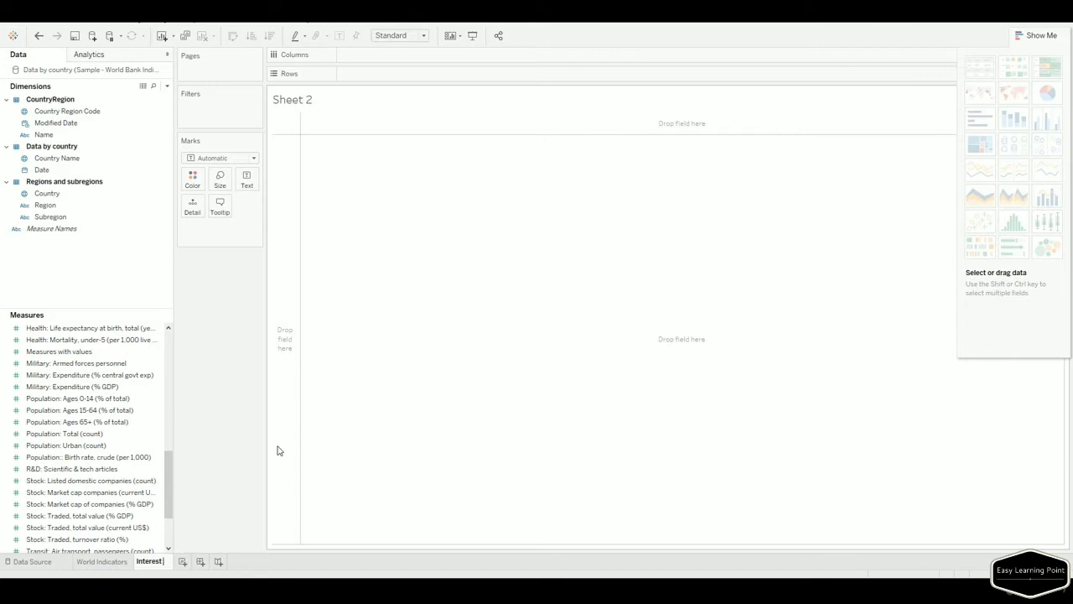
text( Rates By Region)
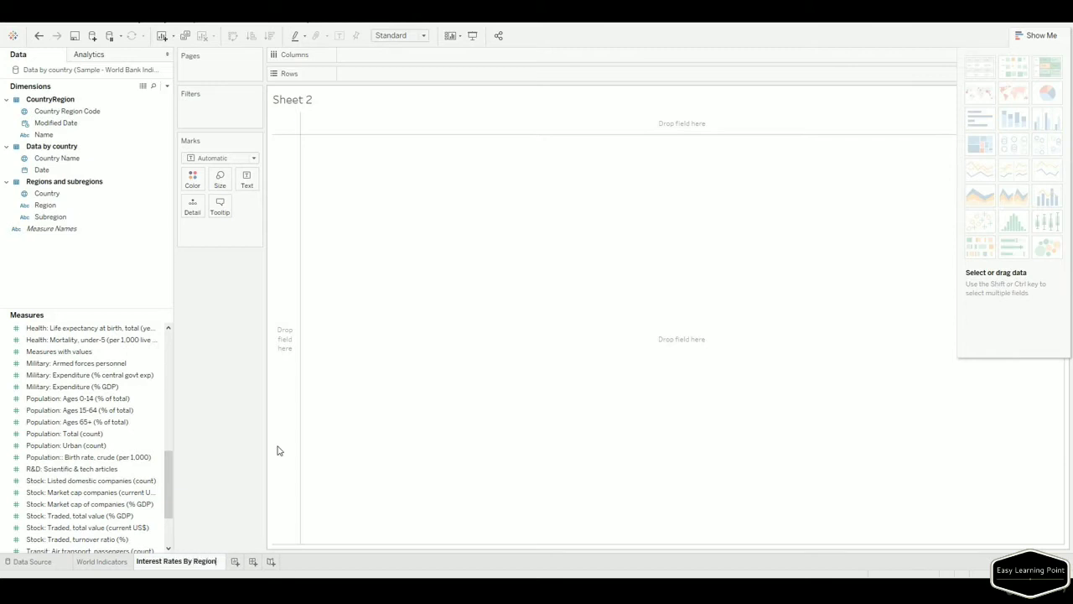
key(Return)
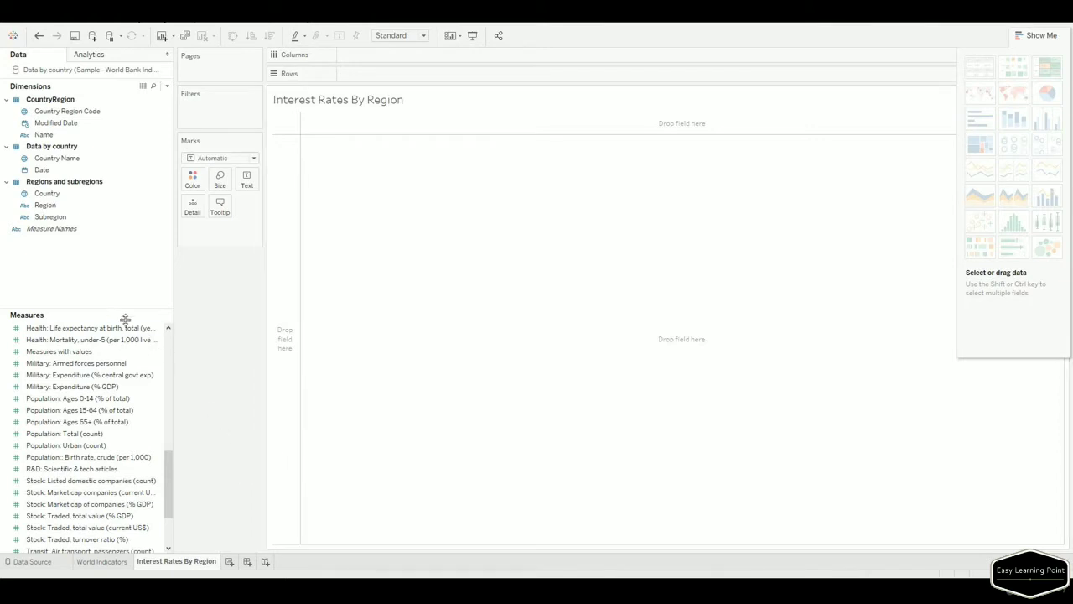
List Region in rows and add summed Finance: Real interest rate (%) as text.
drag(48, 206, 276, 240)
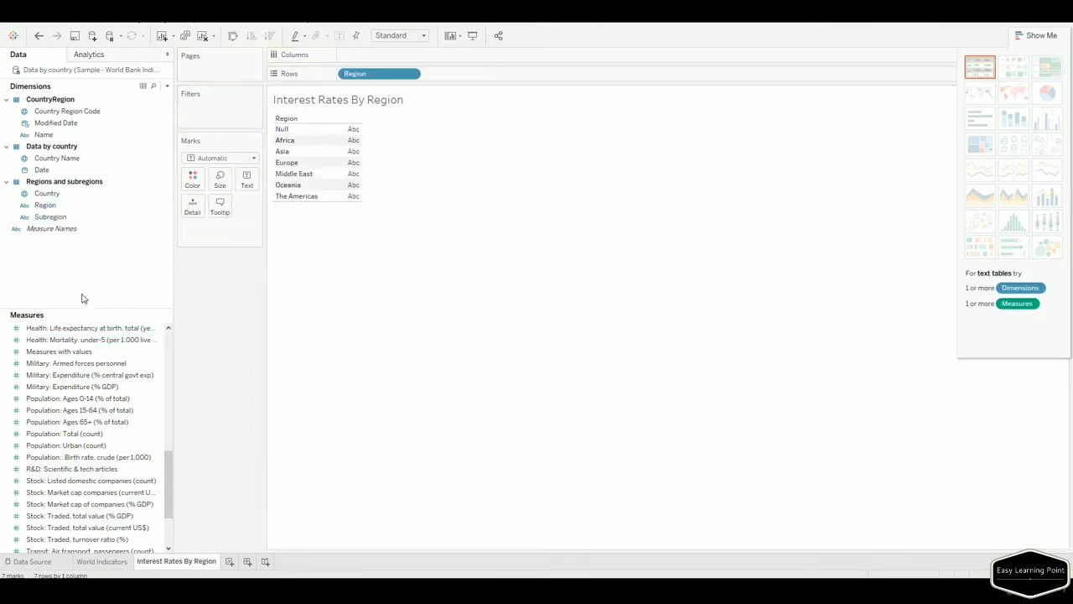
click(155, 88)
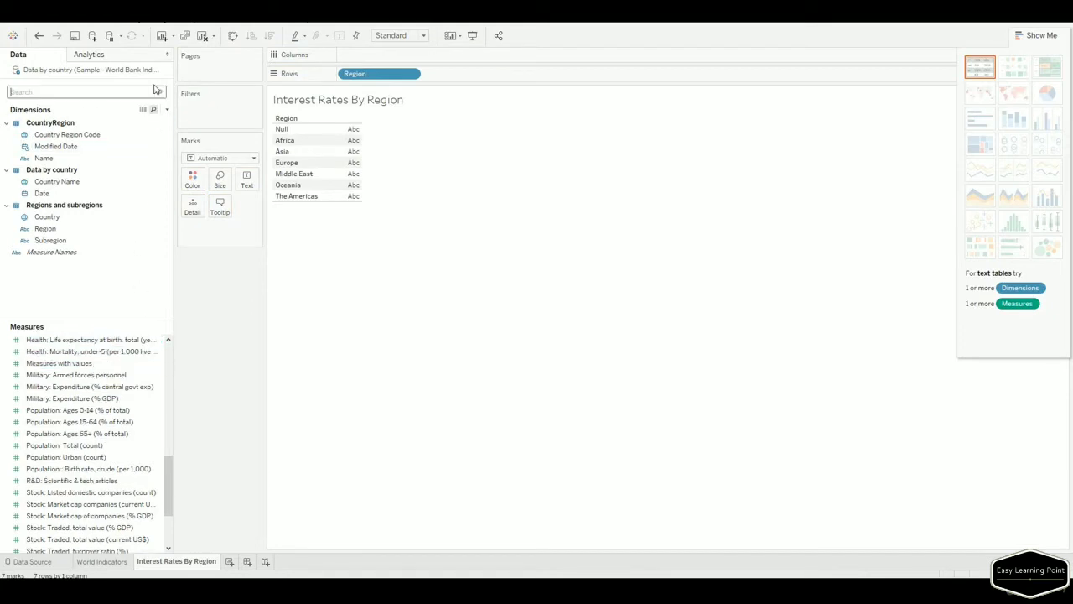
text(inter)
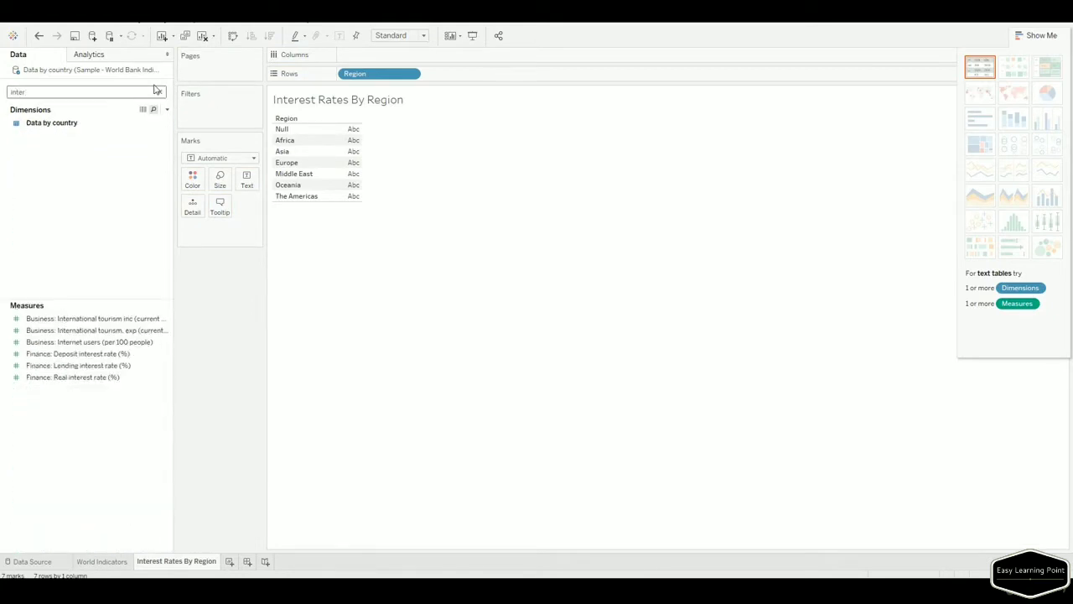
drag(106, 378, 342, 180)
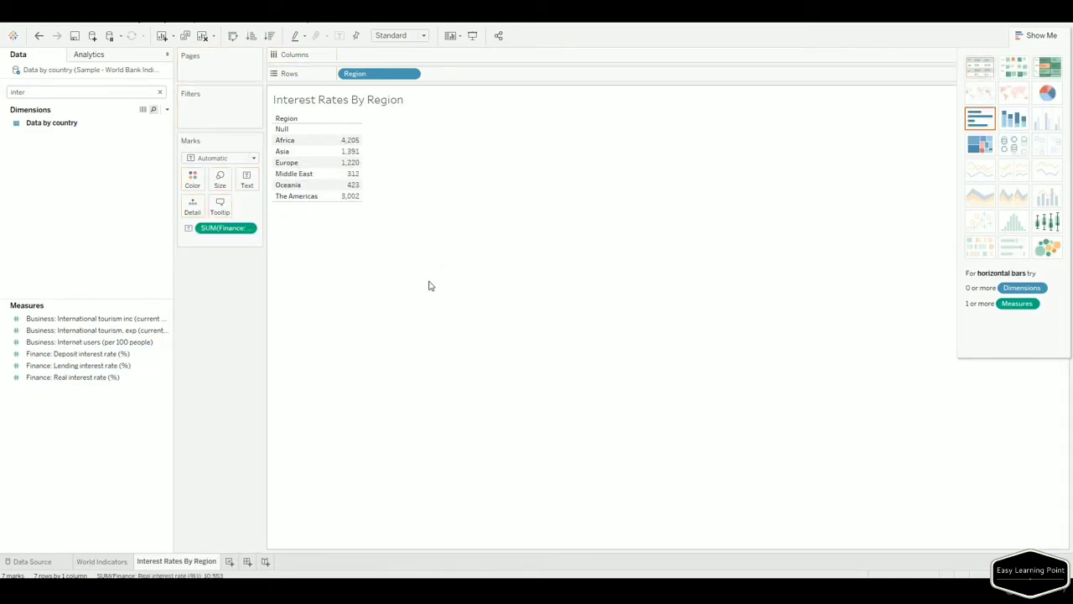
Compare with the World Indicators sheet, then create a new blank dashboard.
click(111, 562)
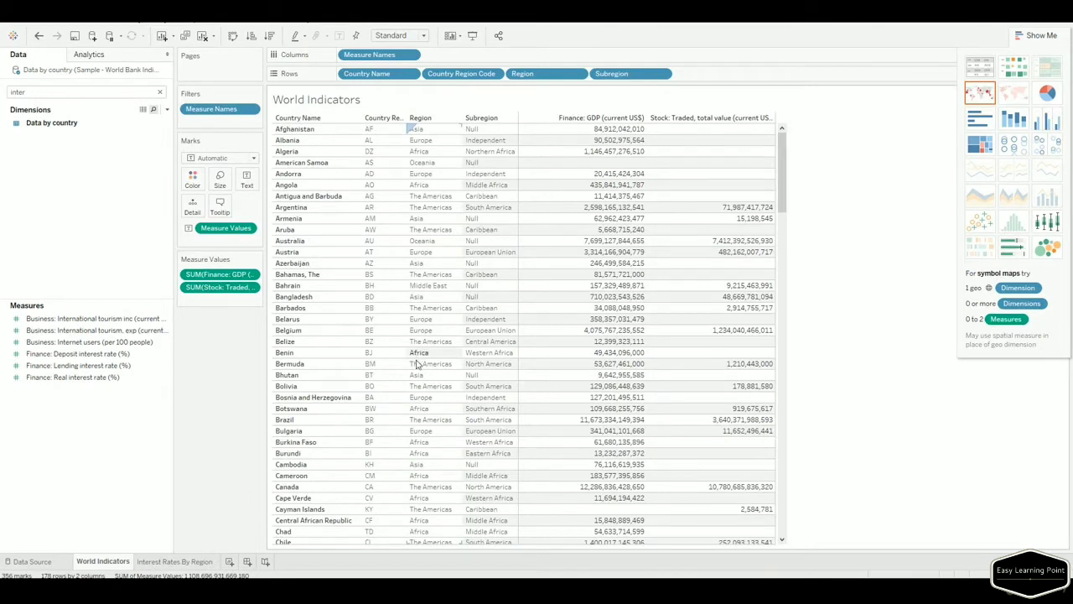
click(176, 561)
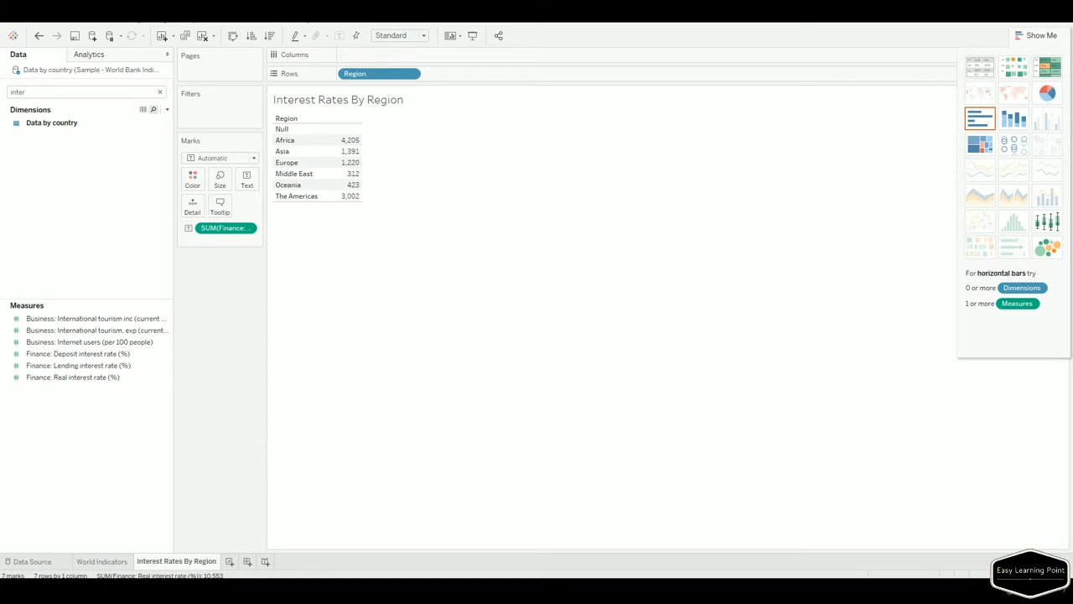
click(247, 562)
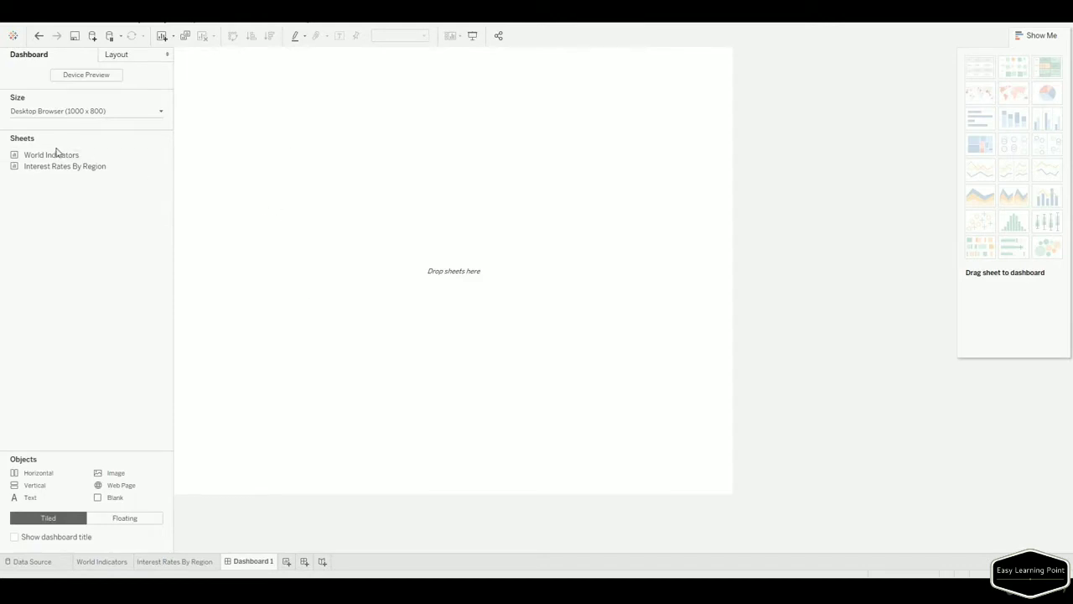
Place the World Indicators sheet so it fills Dashboard 1.
mouse_move(40, 161)
drag(40, 161, 423, 203)
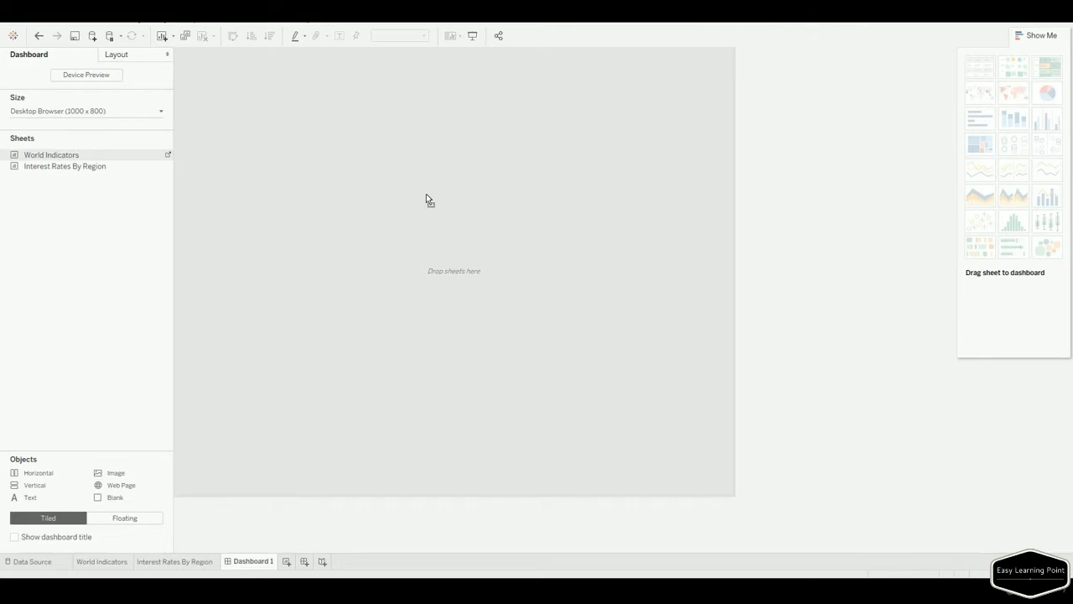
drag(426, 195, 450, 148)
drag(449, 150, 453, 151)
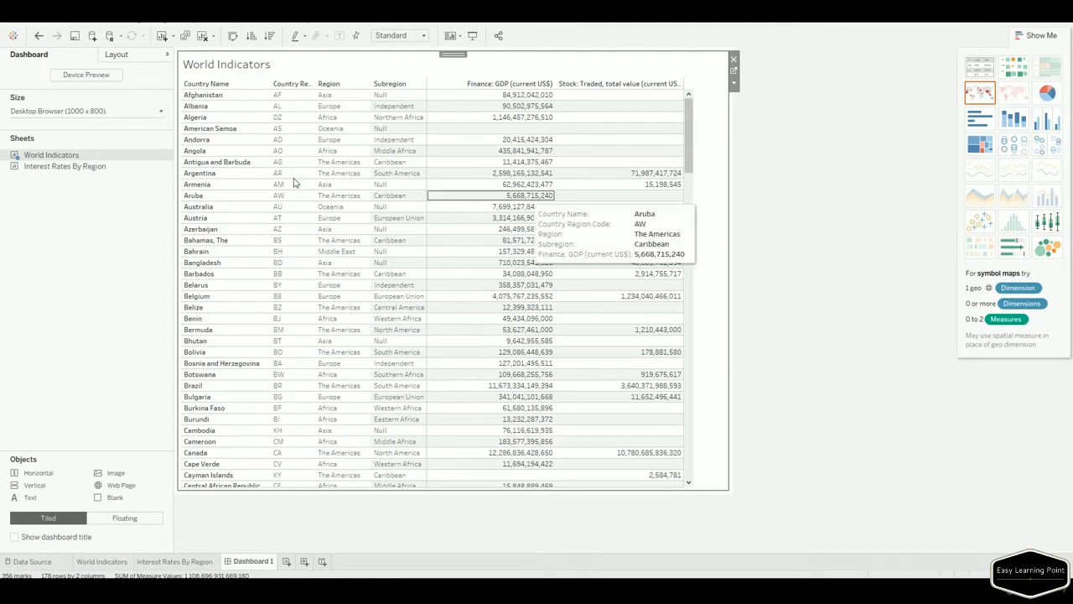
Add Interest Rates By Region beside World Indicators and widen the World Indicators view.
drag(52, 168, 442, 411)
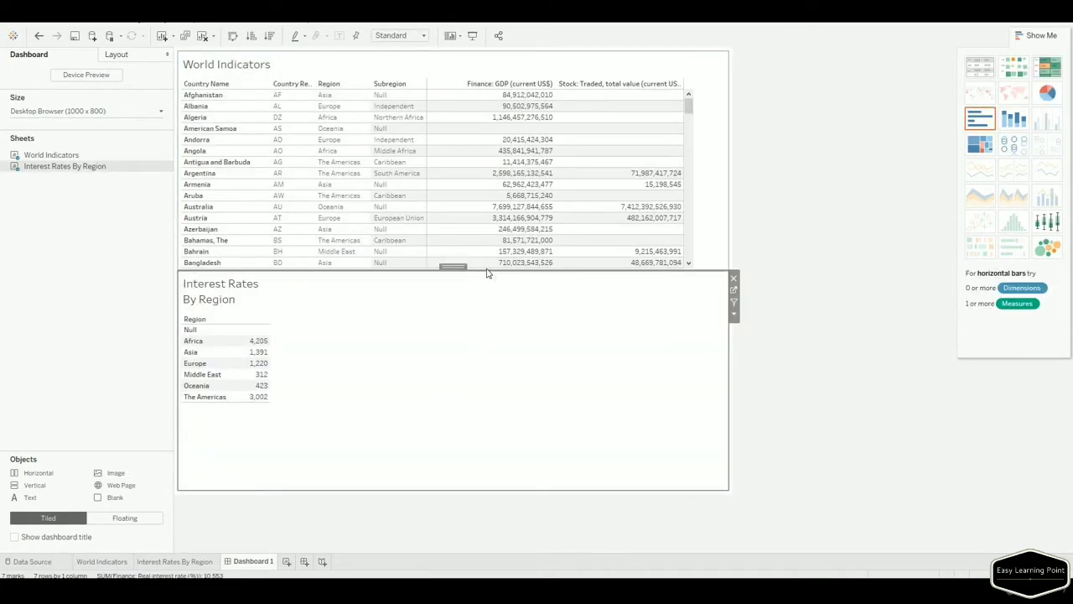
drag(485, 270, 479, 345)
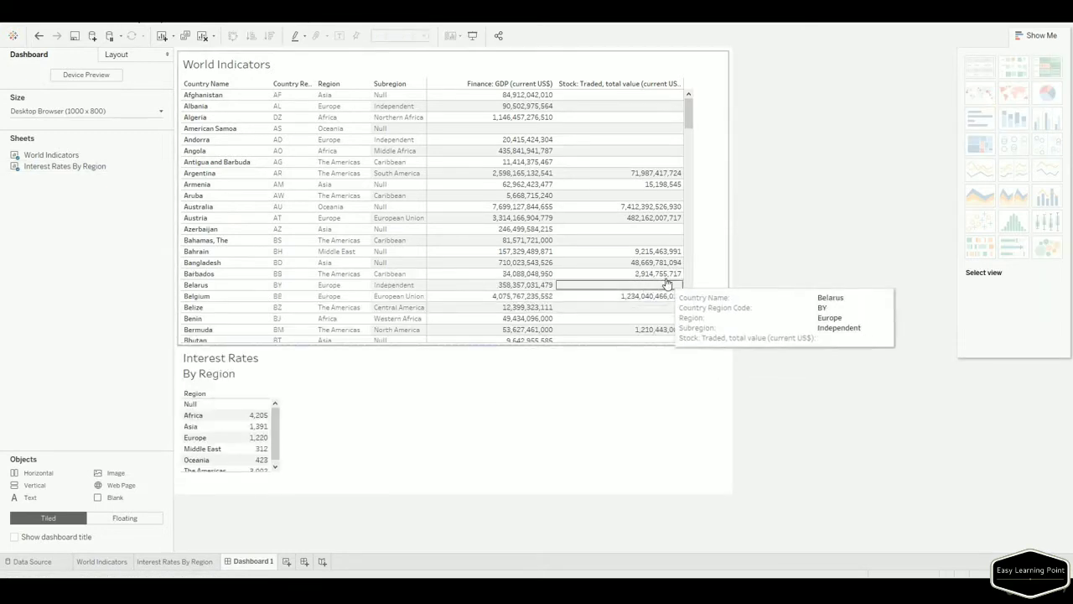
click(475, 411)
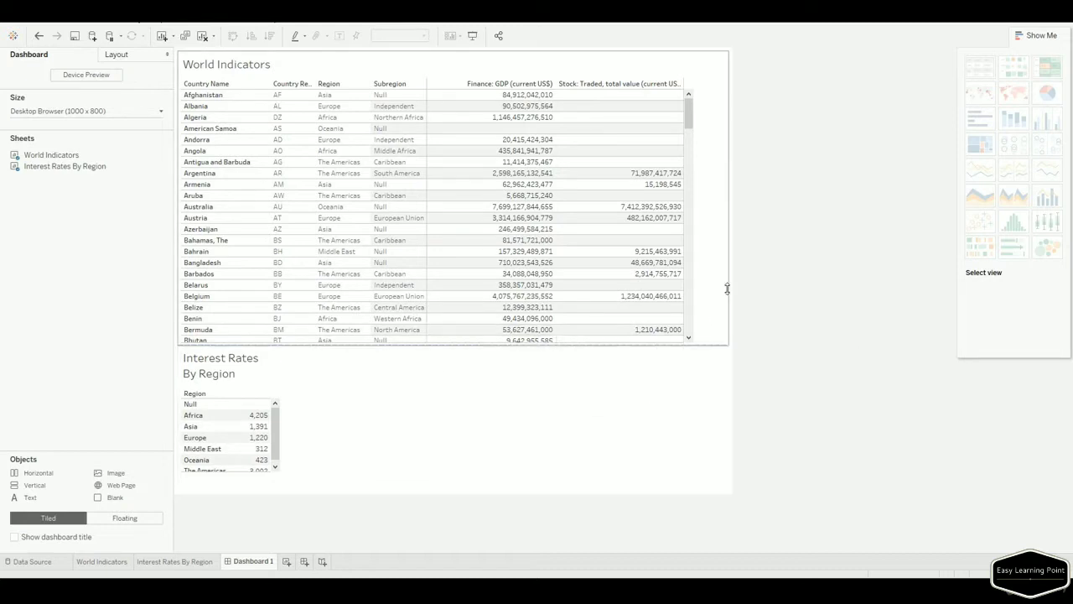
mouse_move(426, 345)
mouse_down()
mouse_move(423, 302)
mouse_move(428, 359)
mouse_move(428, 345)
mouse_up()
click(238, 373)
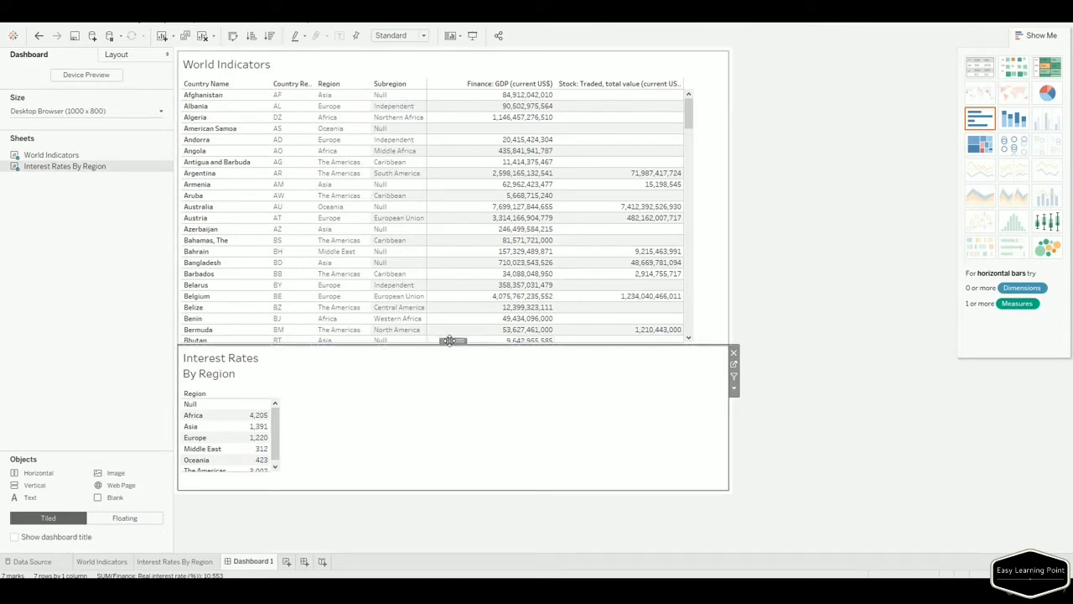
mouse_move(450, 344)
mouse_down()
mouse_move(564, 293)
mouse_move(655, 278)
mouse_up()
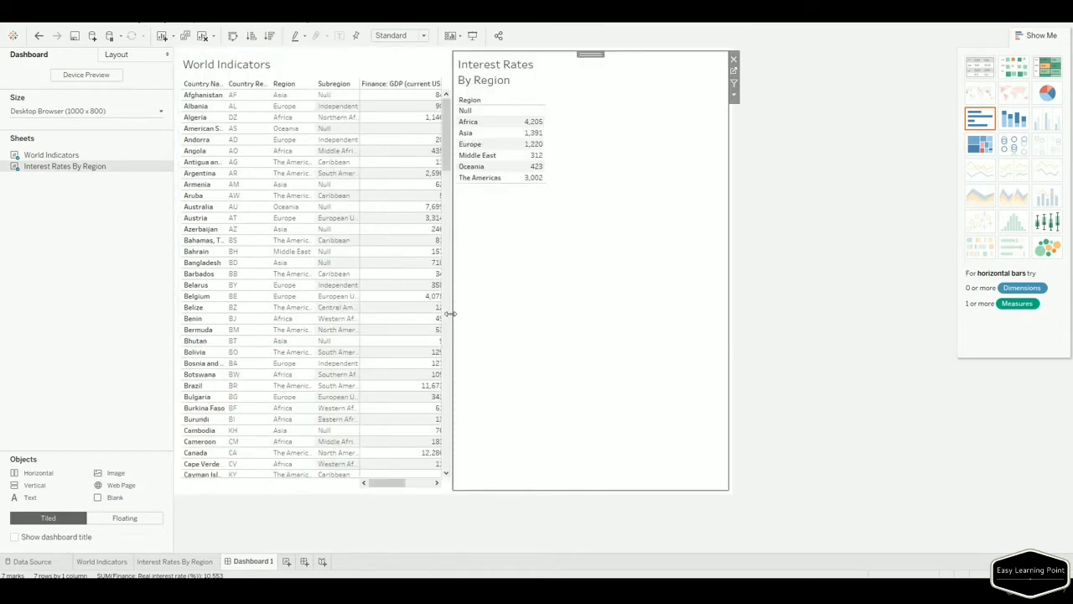
drag(451, 308, 628, 311)
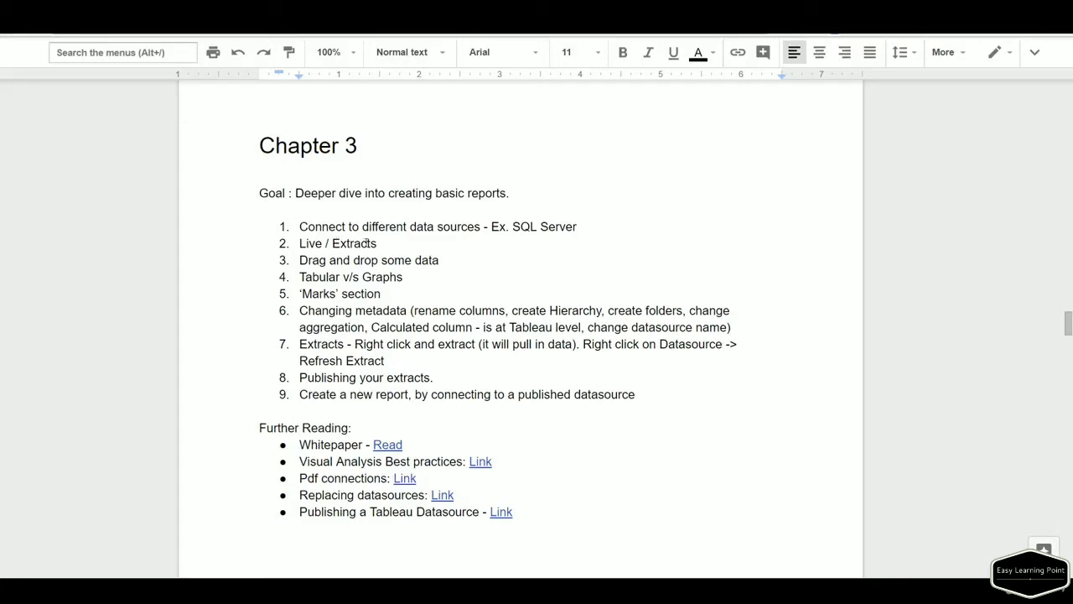
drag(366, 227, 484, 230)
click(488, 250)
Restore the Tableau course workbook maximized and show the World Indicators sheet.
click(288, 549)
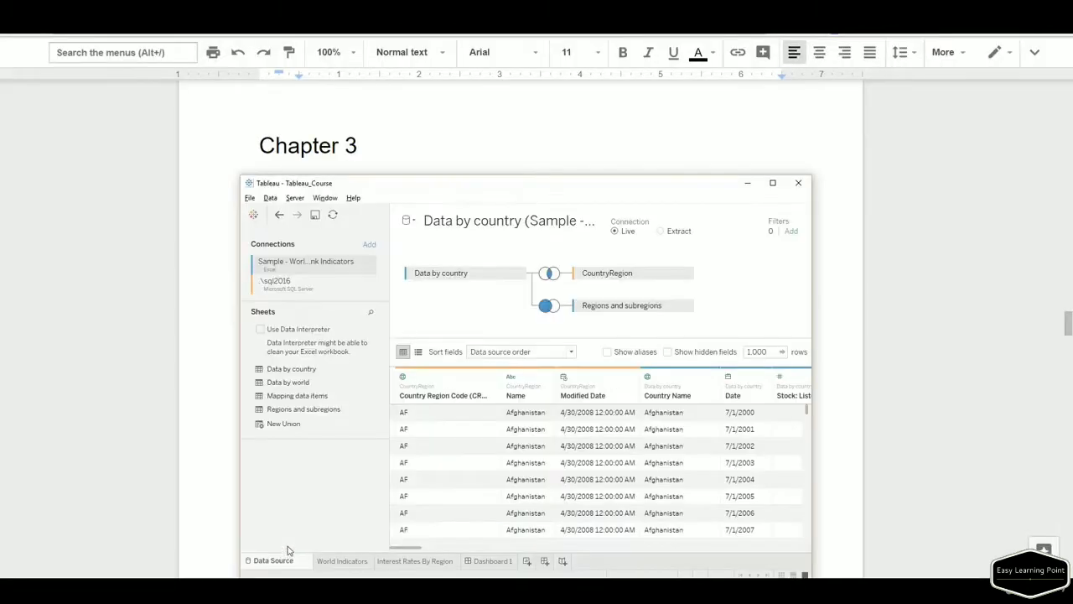
double_click(577, 185)
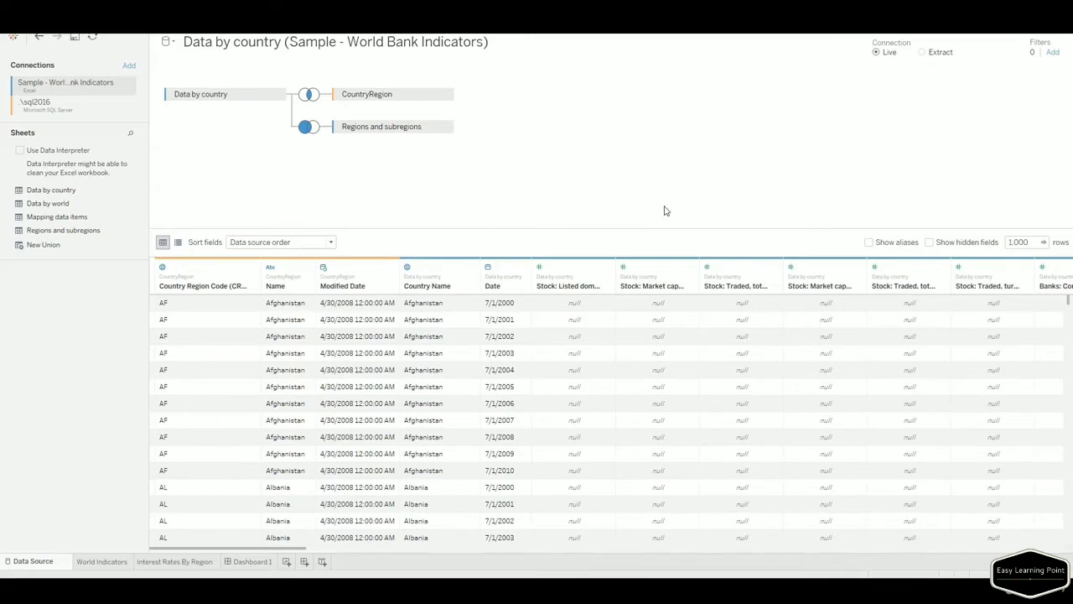
click(103, 562)
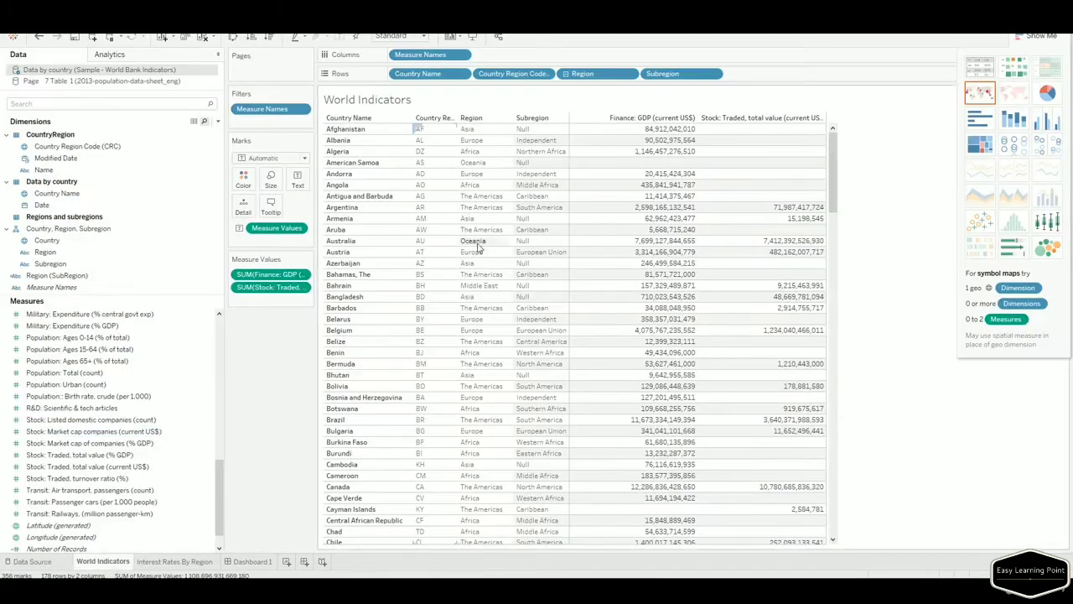
Return to the Data Source page showing Data by country and its joined tables.
click(50, 562)
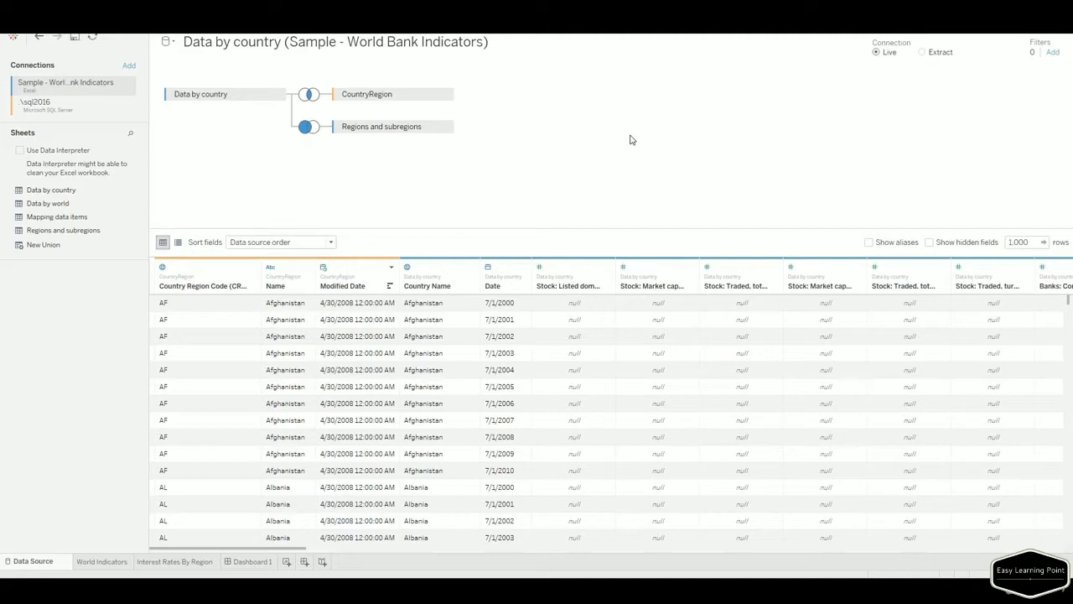
Change the Data by country connection from Live to Extract, including all data.
click(923, 53)
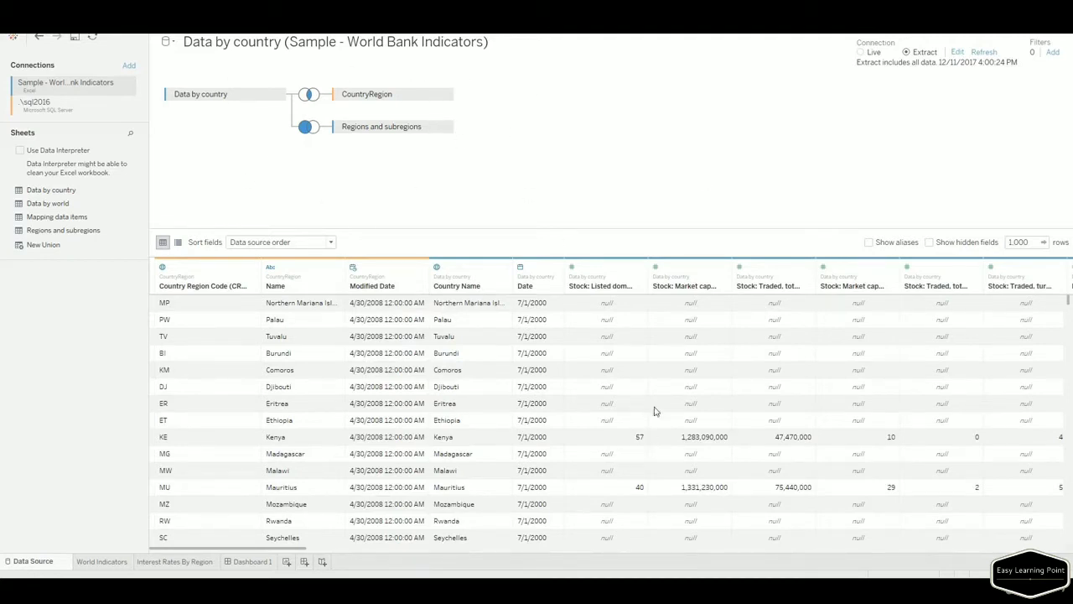
scroll(652, 396, down, 10)
scroll(652, 396, down, 10)
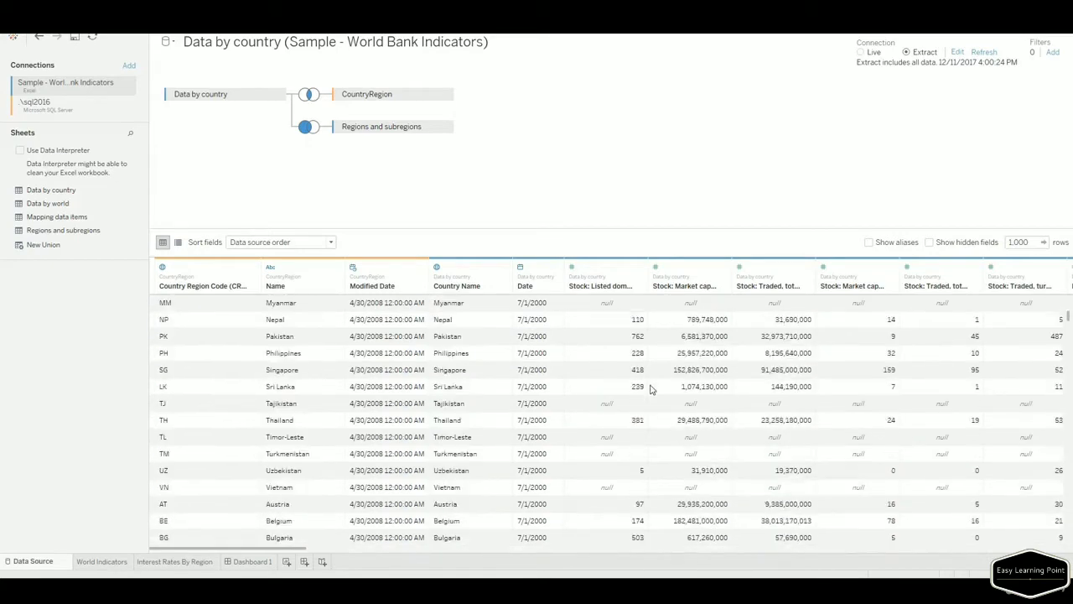
scroll(881, 360, down, 15)
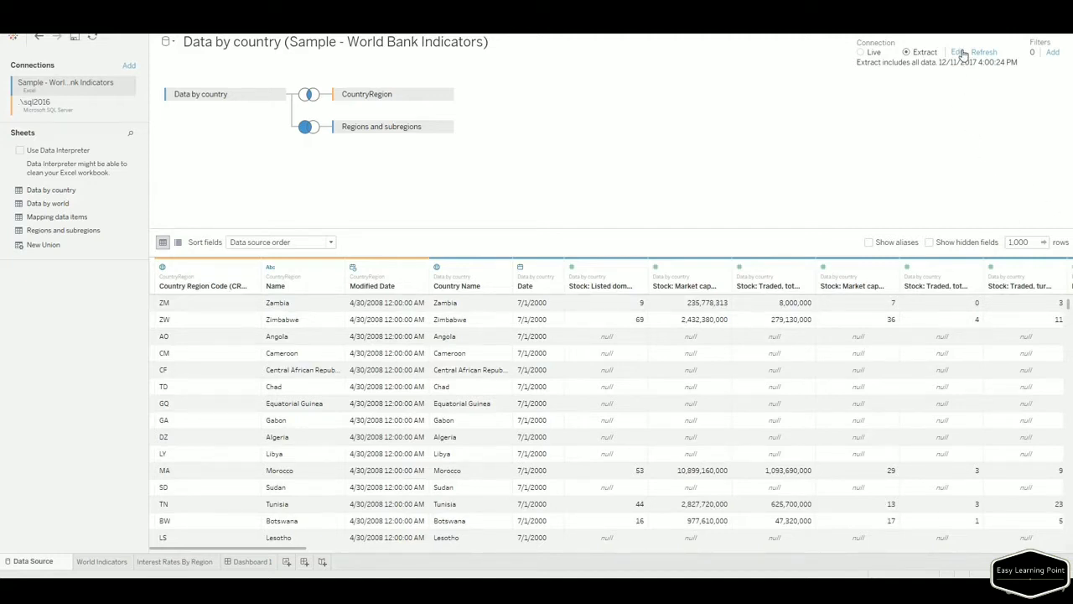
Start a data source filter on Month, Year of Modified Date, selecting April 2008.
click(1053, 52)
click(426, 320)
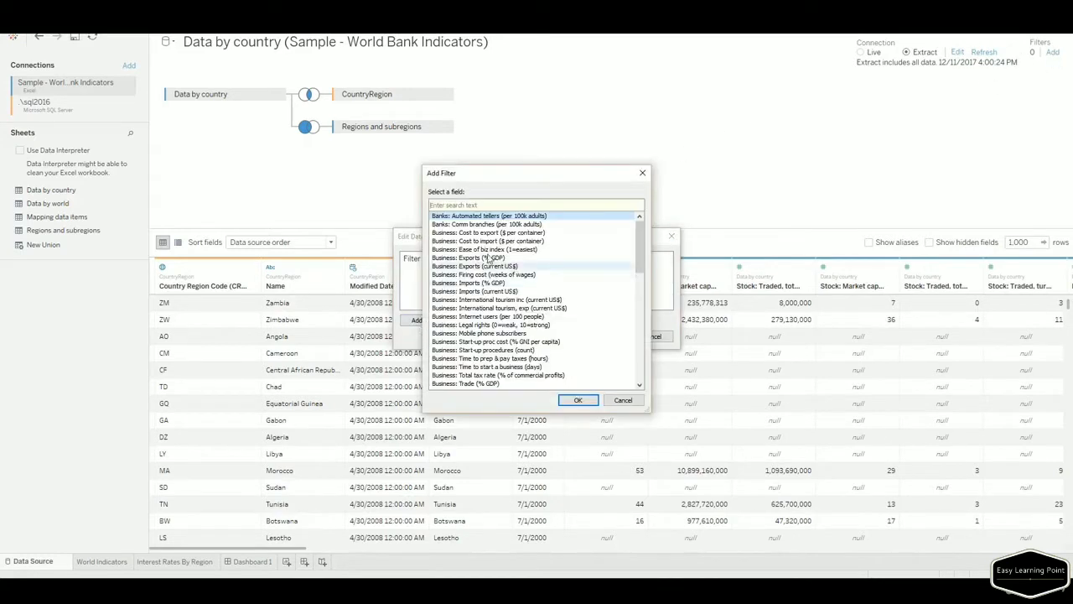
scroll(640, 266, down, 4)
scroll(640, 267, down, 8)
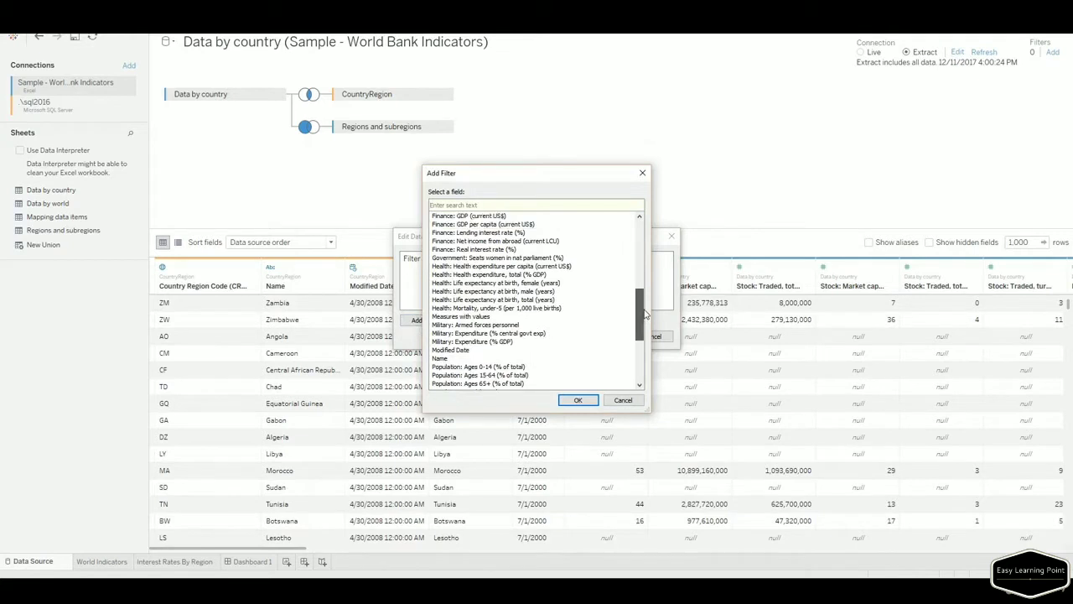
click(474, 351)
click(578, 400)
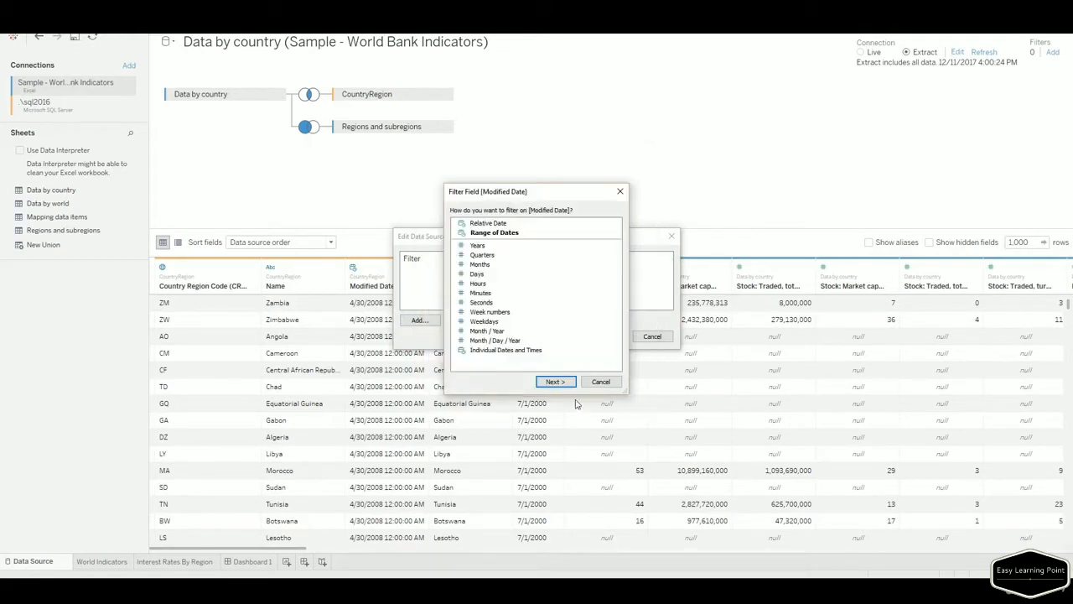
double_click(489, 330)
click(432, 203)
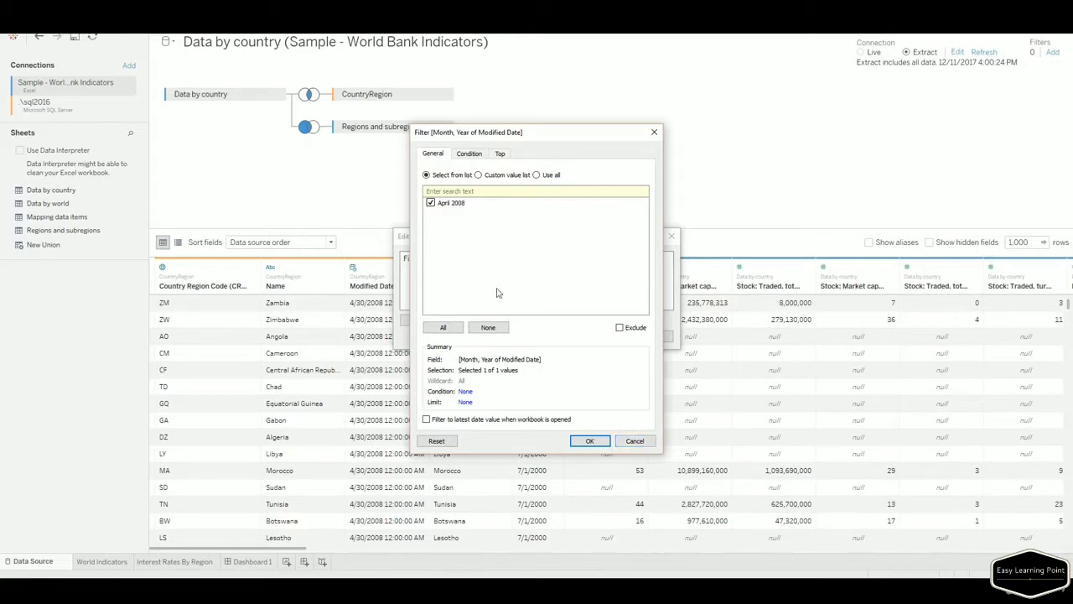
Explore Condition filtering on Banks: Automated tellers with equals, then the Top options.
click(467, 154)
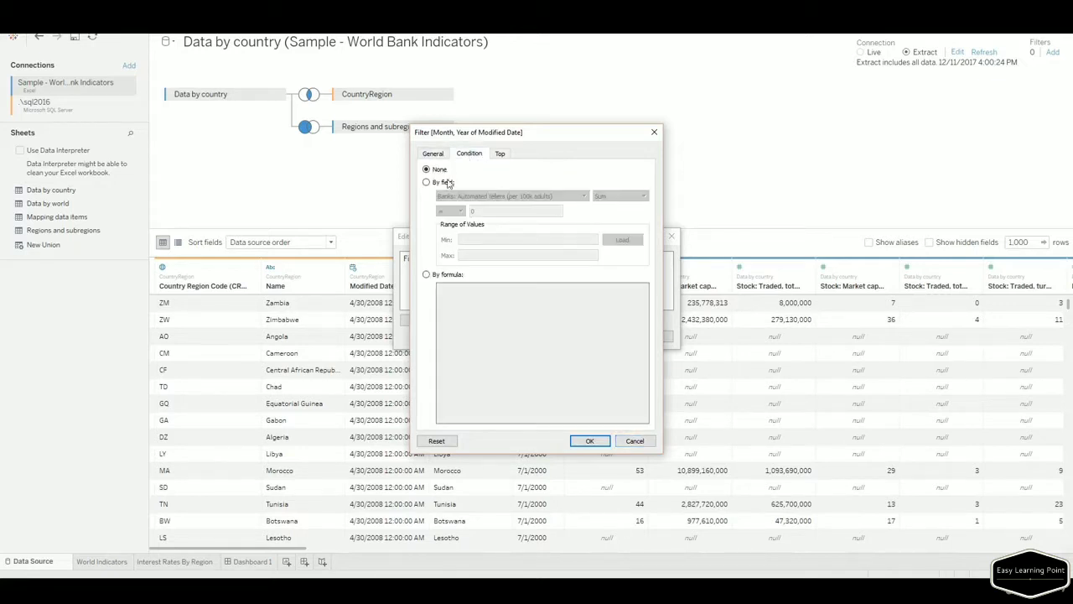
click(444, 183)
click(584, 196)
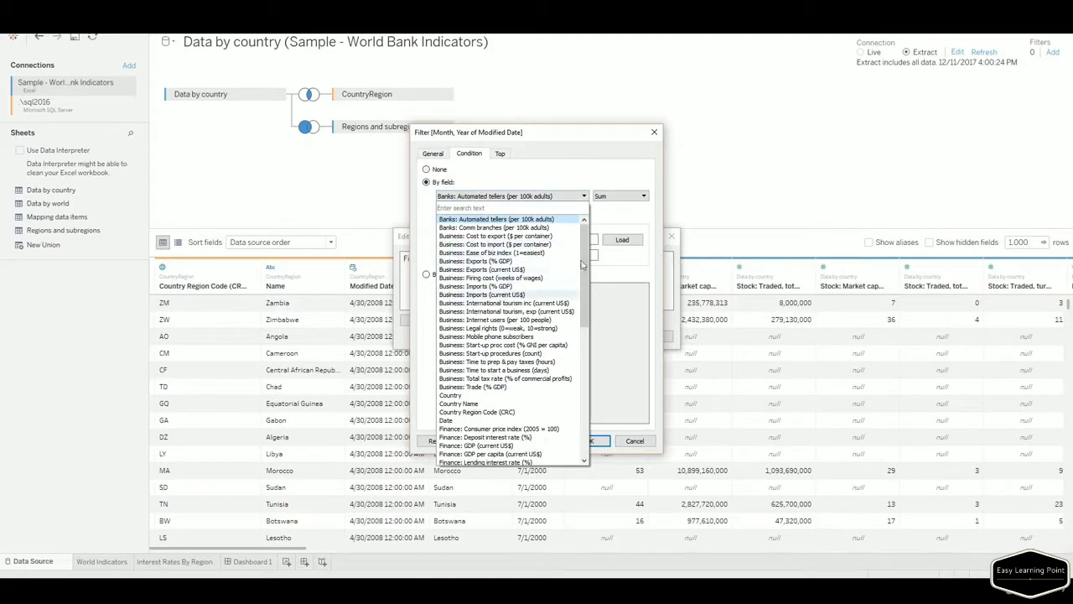
scroll(591, 277, down, 1)
drag(589, 272, 522, 192)
click(522, 195)
click(453, 212)
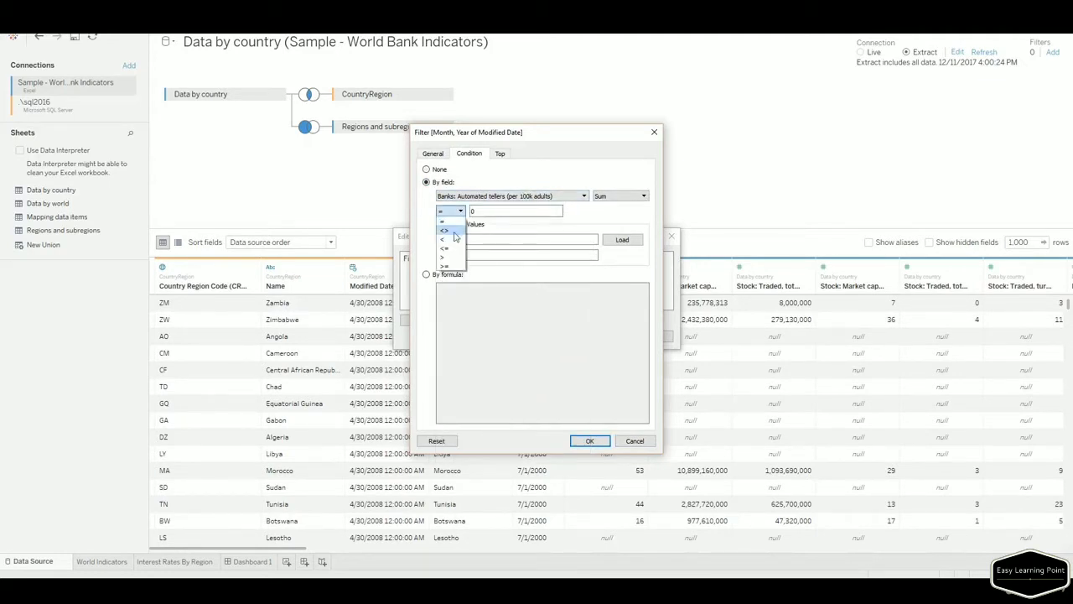
click(464, 344)
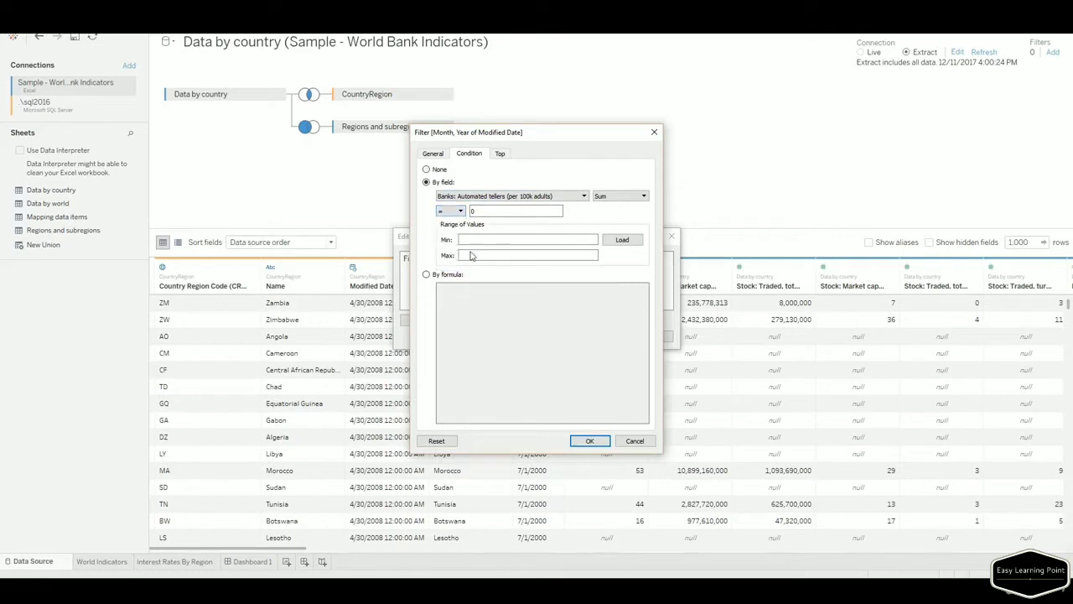
click(499, 154)
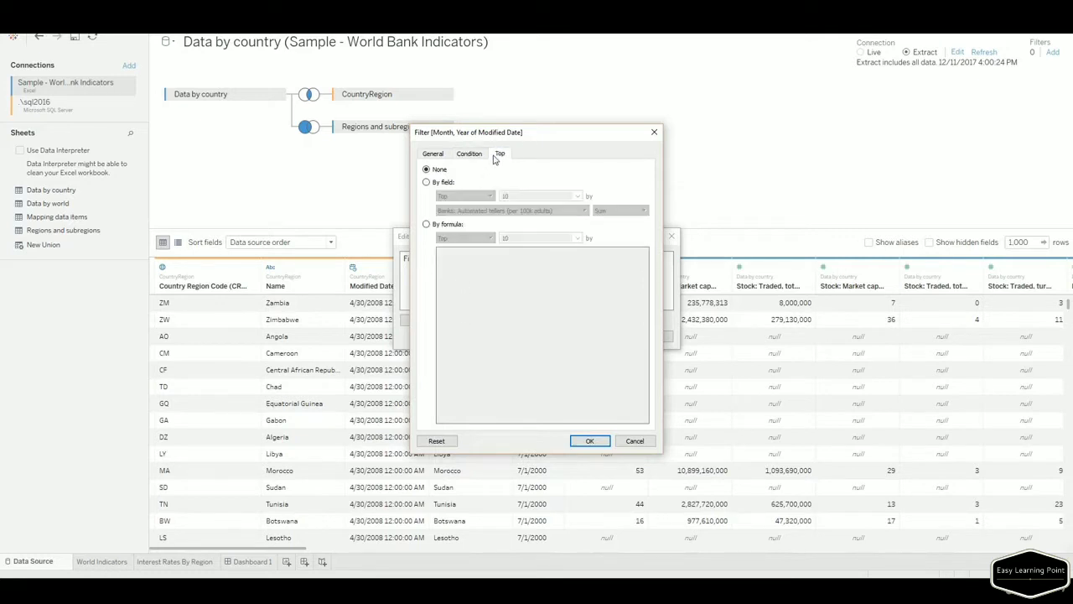
click(427, 154)
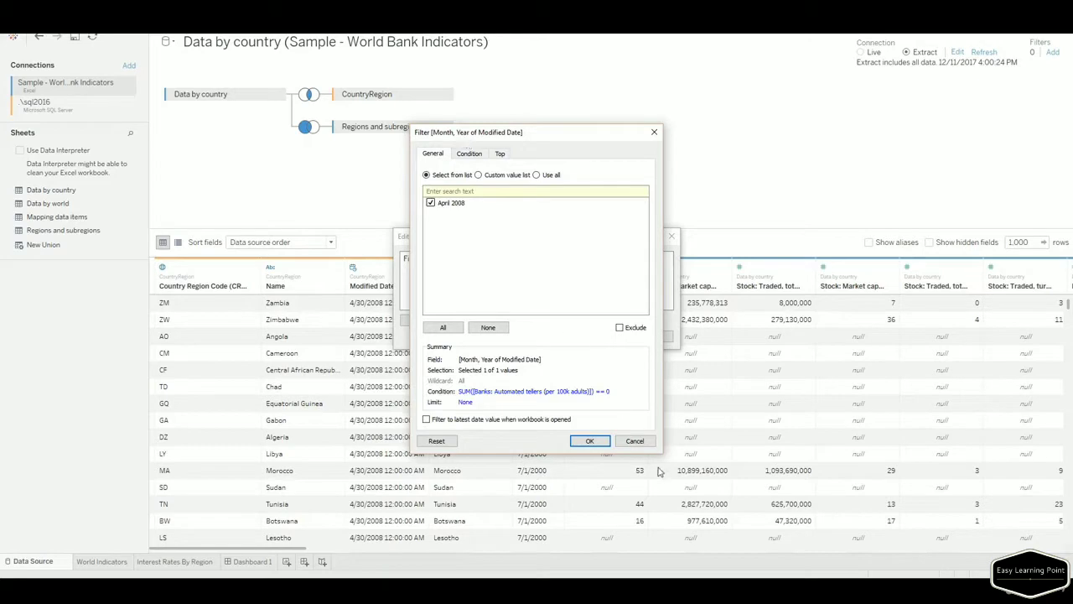
Cancel the Modified Date filter and close Edit Data Source Filters, leaving zero filters.
click(642, 442)
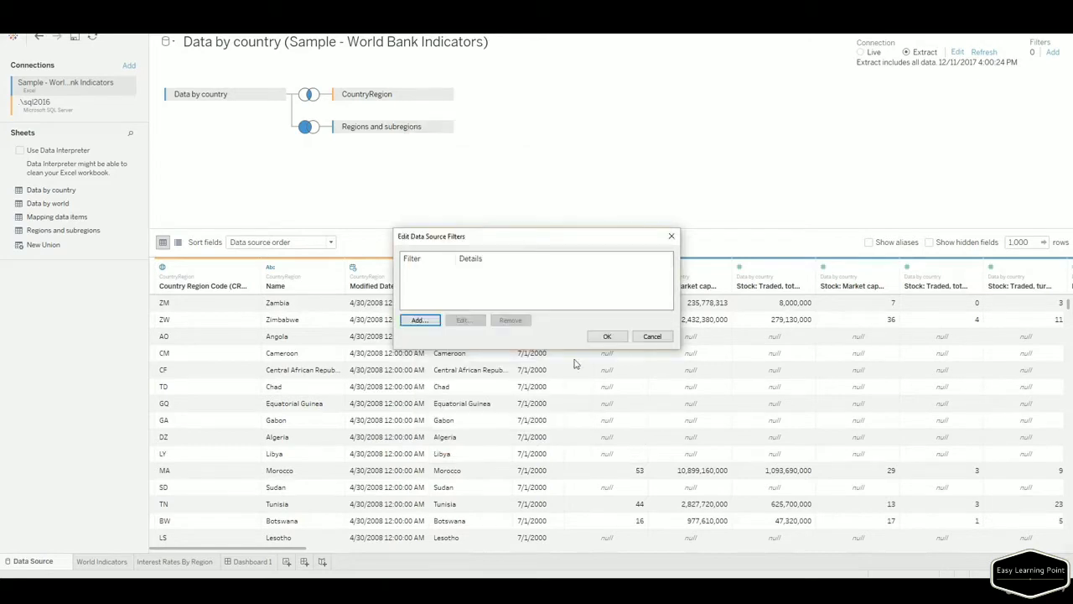
click(651, 338)
scroll(1069, 309, down, 10)
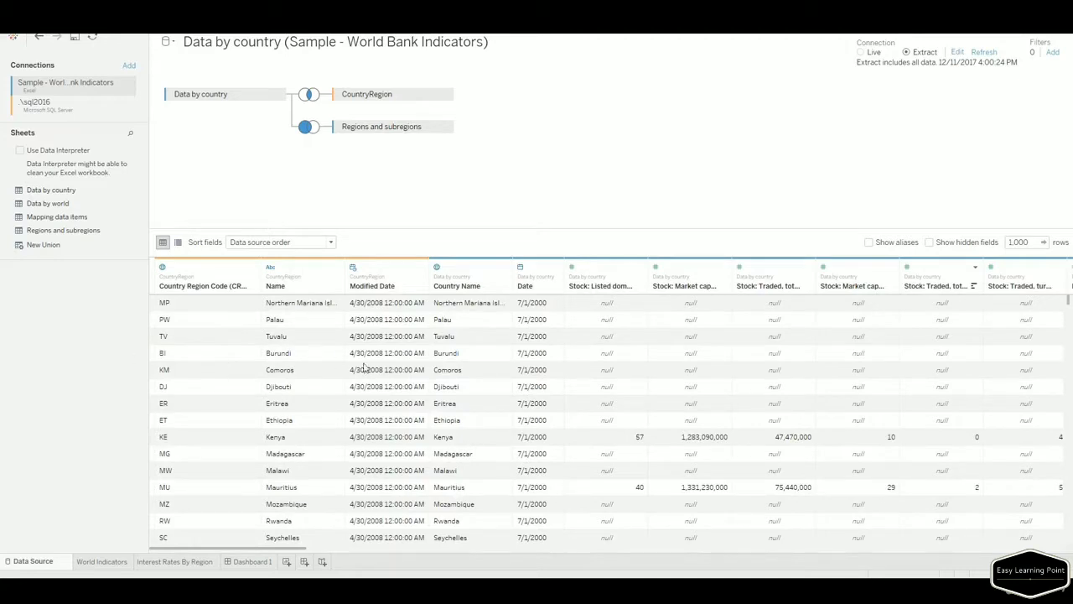
On the World Indicators worksheet, run Extract Data on Data by country with current settings.
click(102, 562)
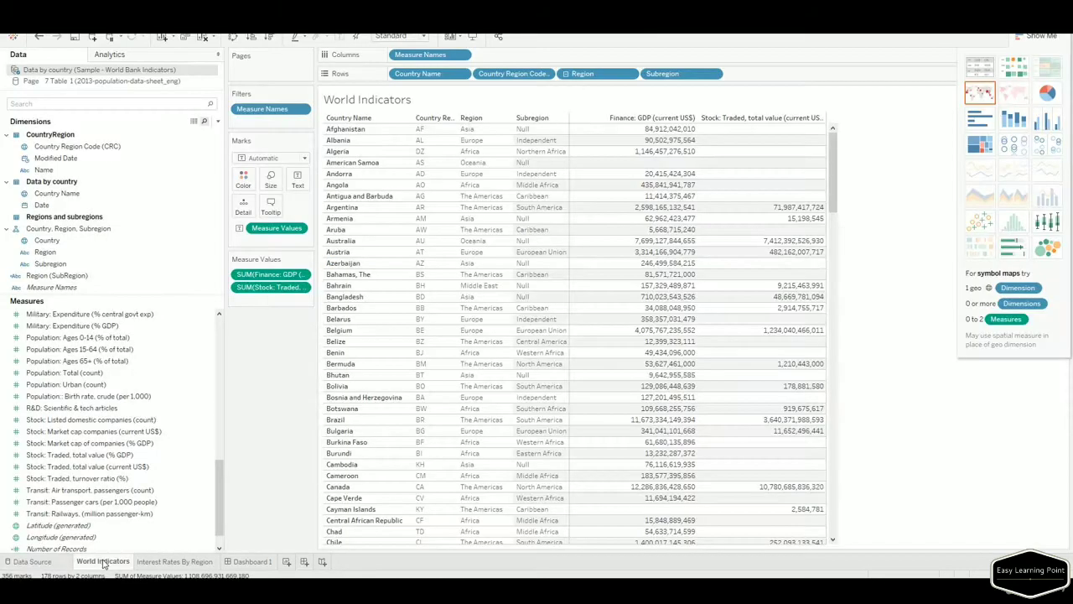
click(114, 538)
drag(221, 482, 219, 327)
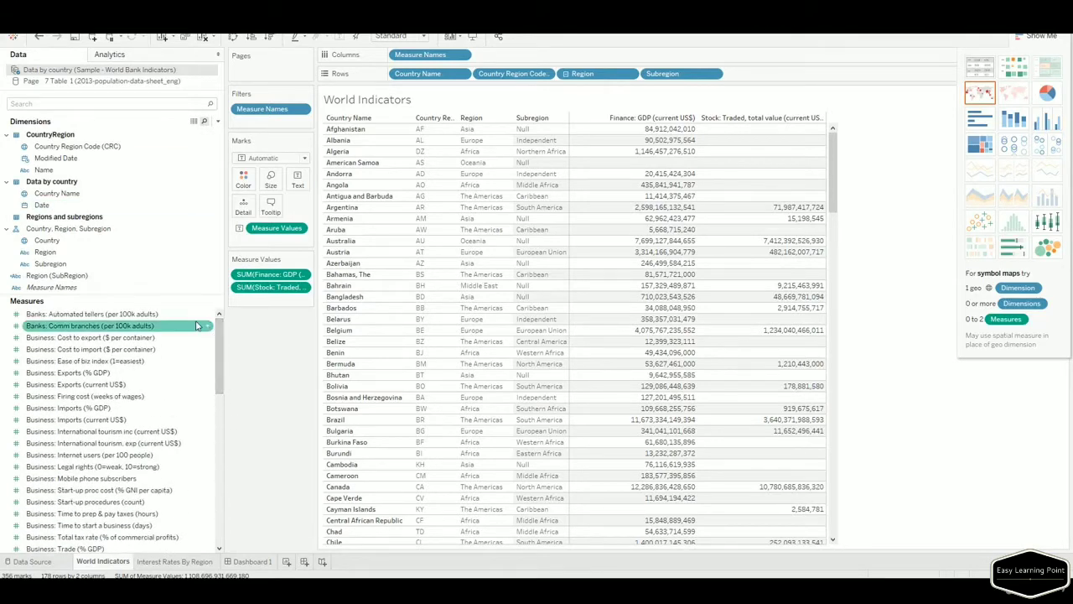
right_click(83, 74)
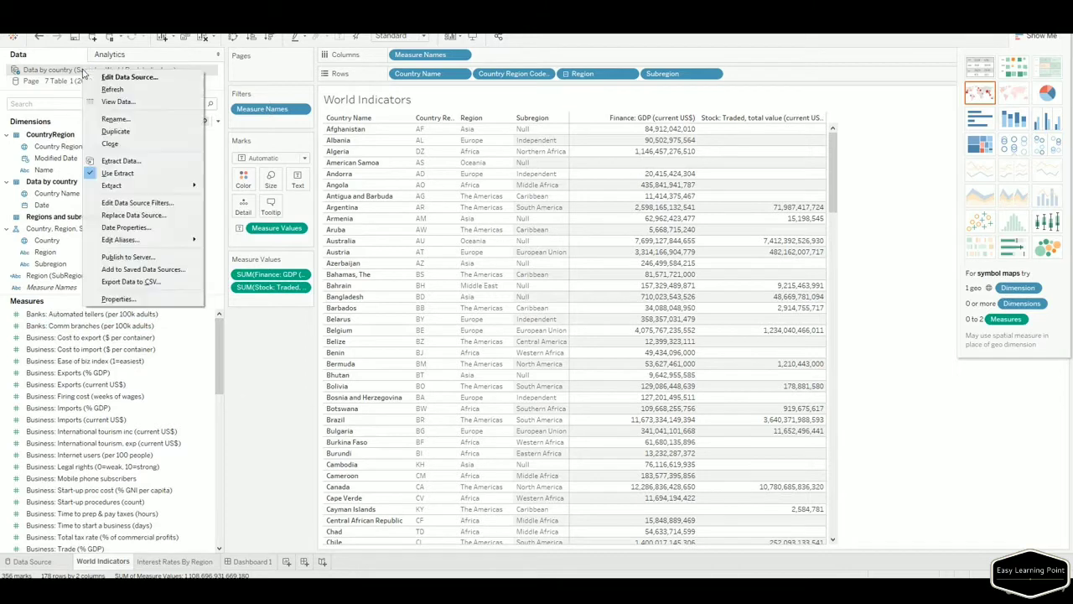
click(137, 167)
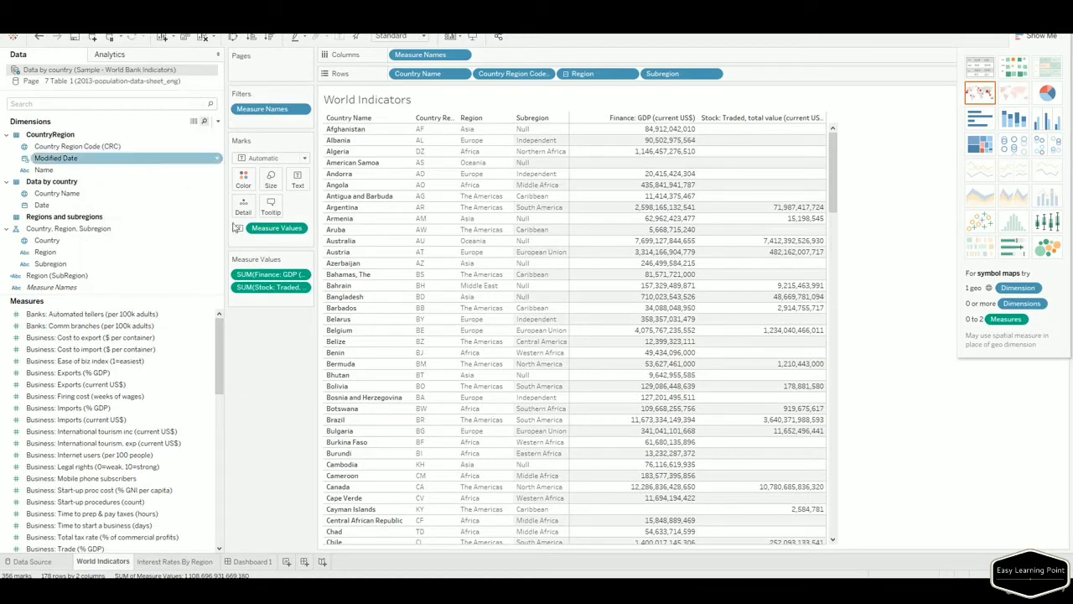
click(593, 403)
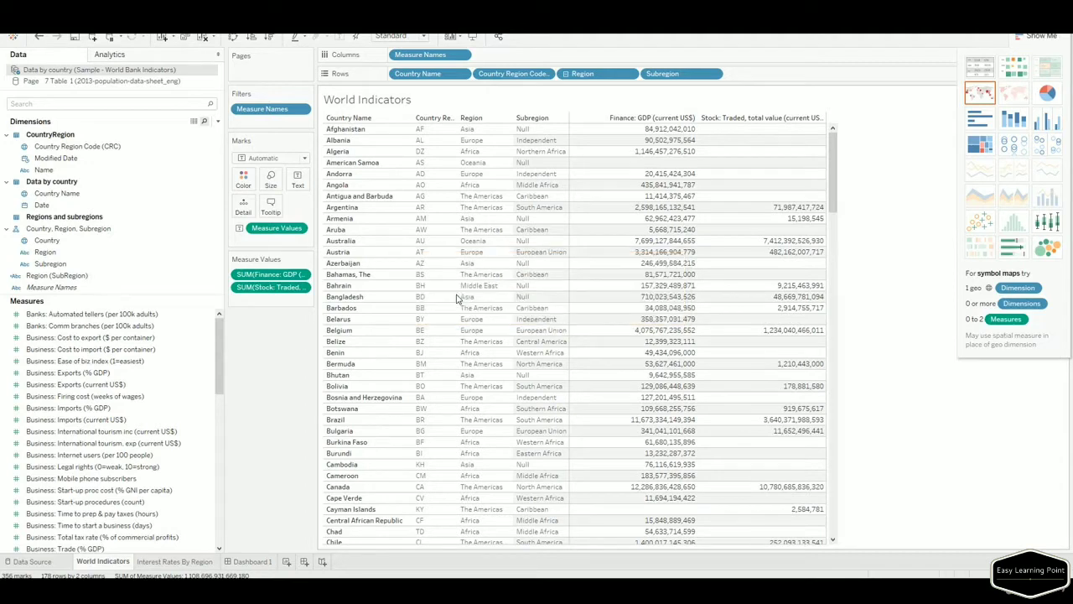
right_click(72, 75)
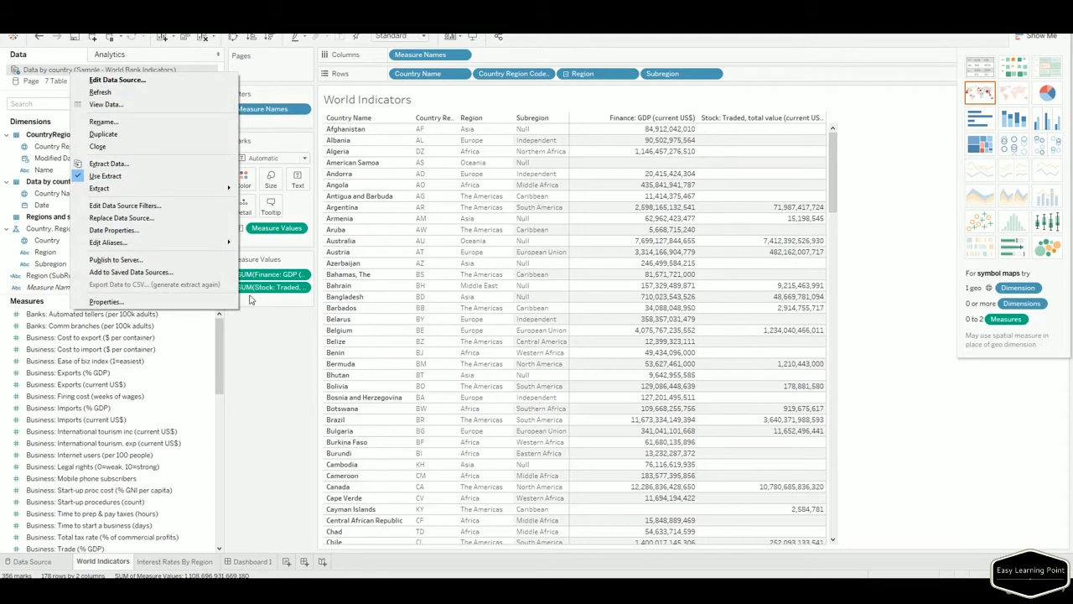
key(Escape)
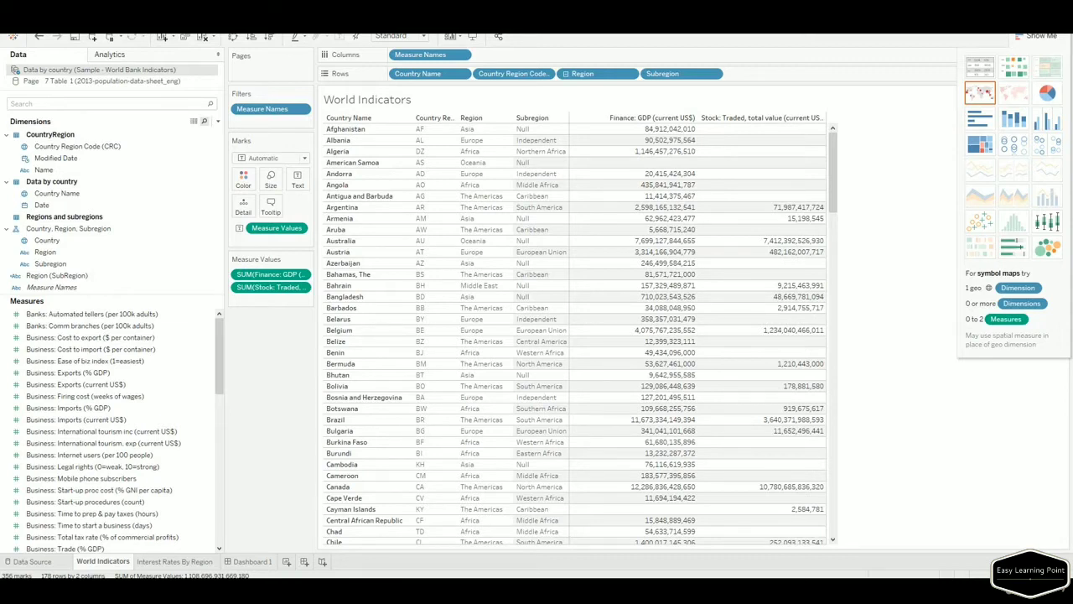
click(159, 146)
Abandon Publish to Server at the sign-in dialog and return to the Data Source page.
right_click(150, 73)
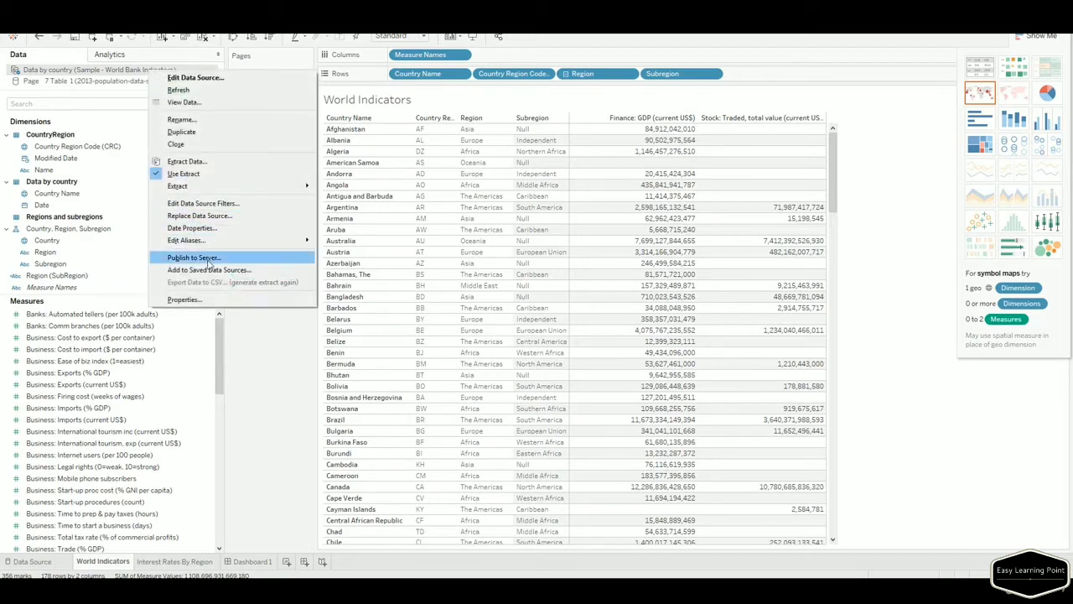
click(201, 258)
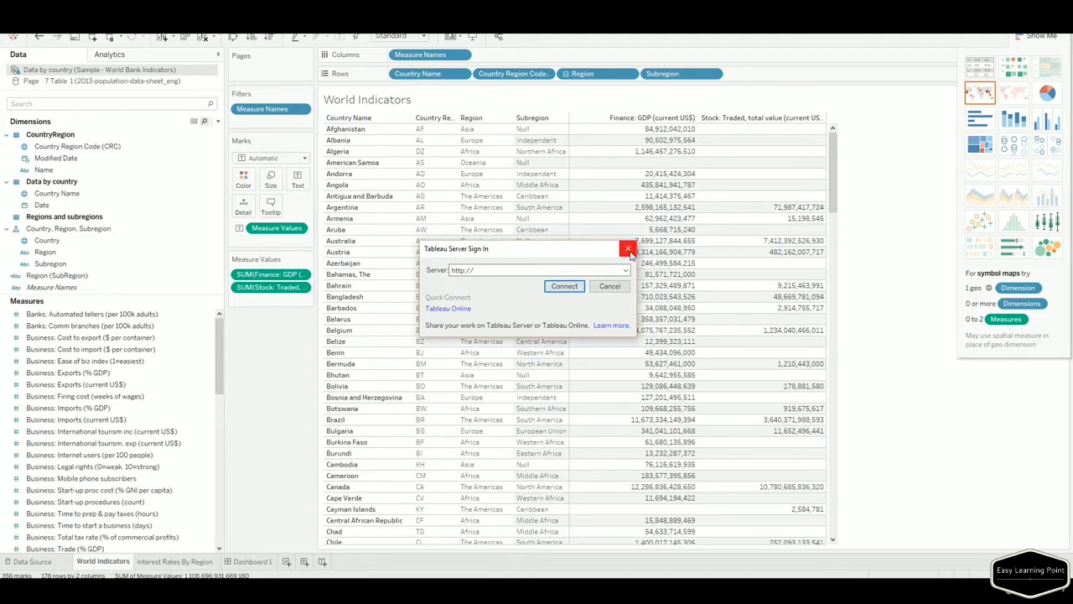
click(628, 250)
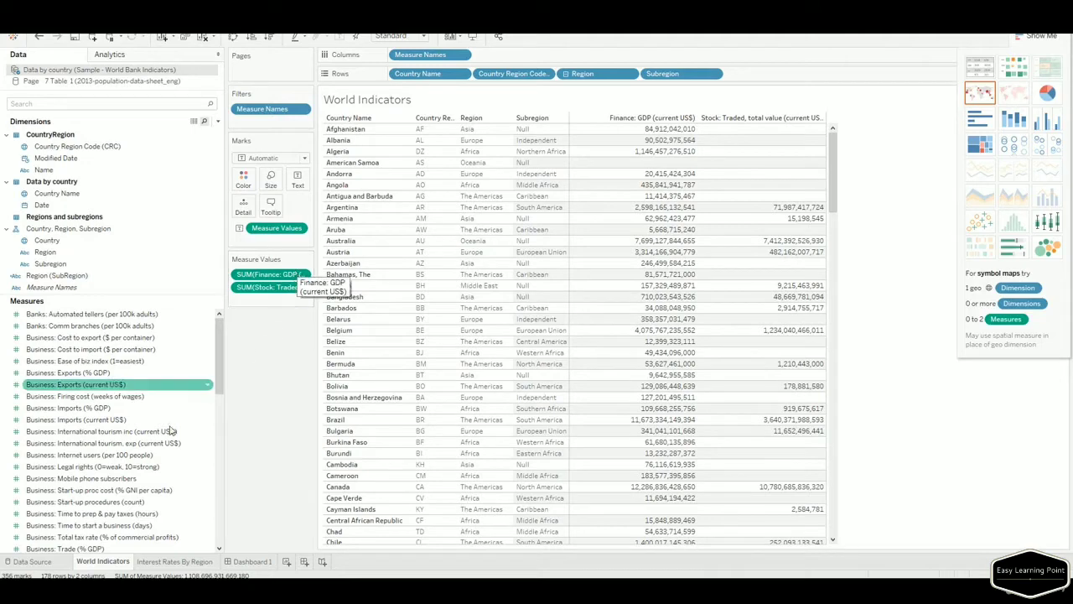
click(32, 562)
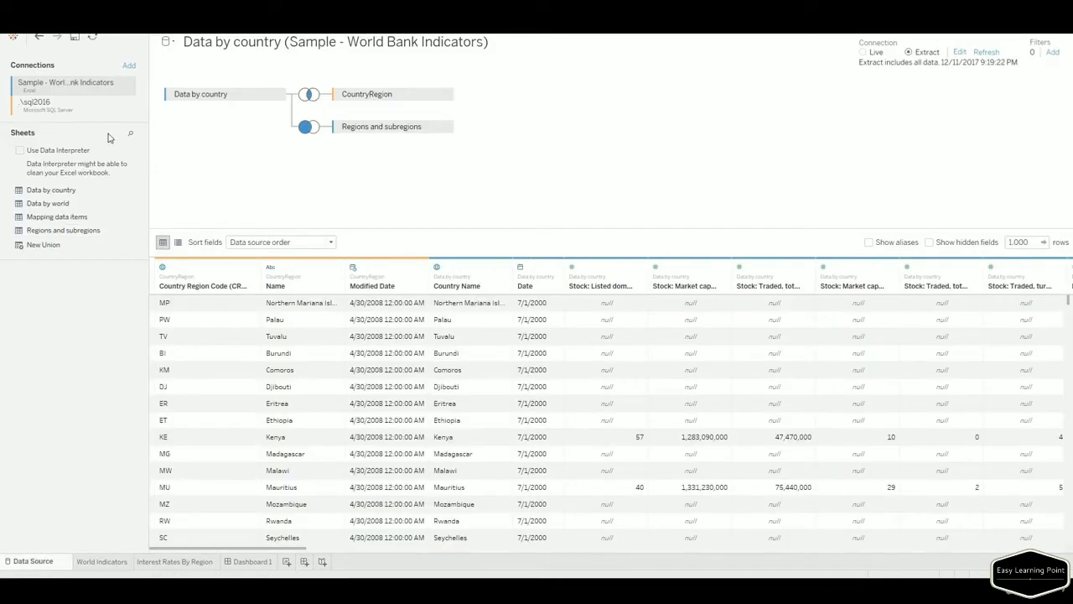
click(129, 66)
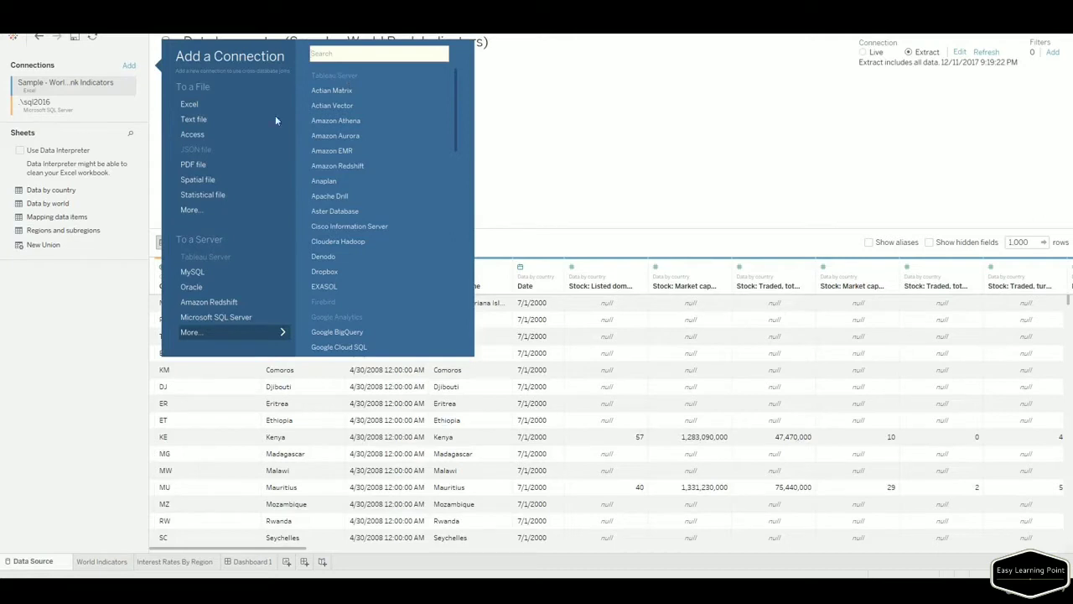
click(87, 316)
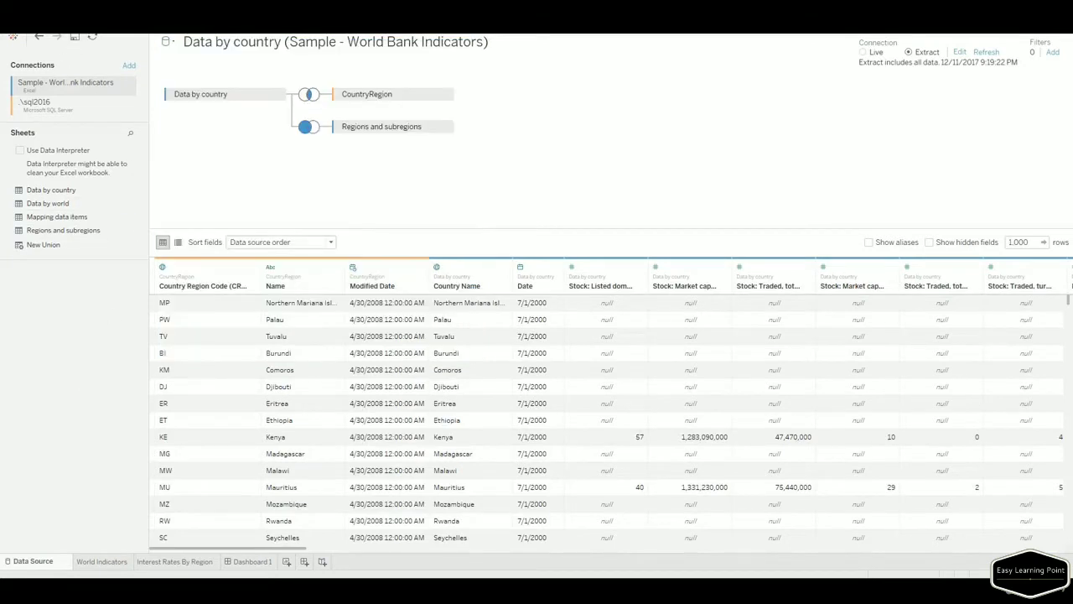
click(39, 32)
click(40, 33)
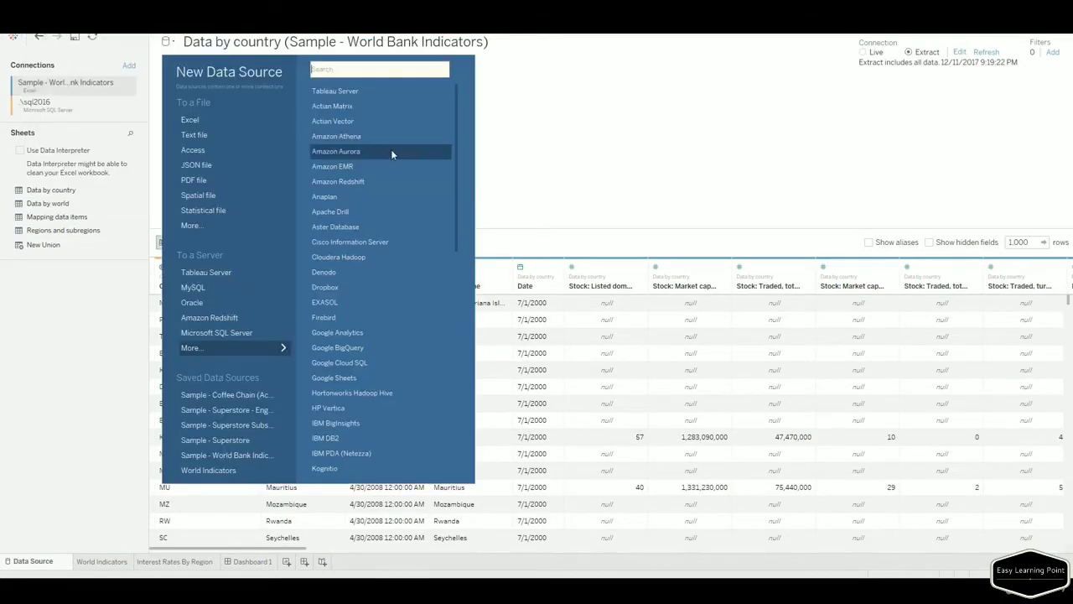
click(340, 91)
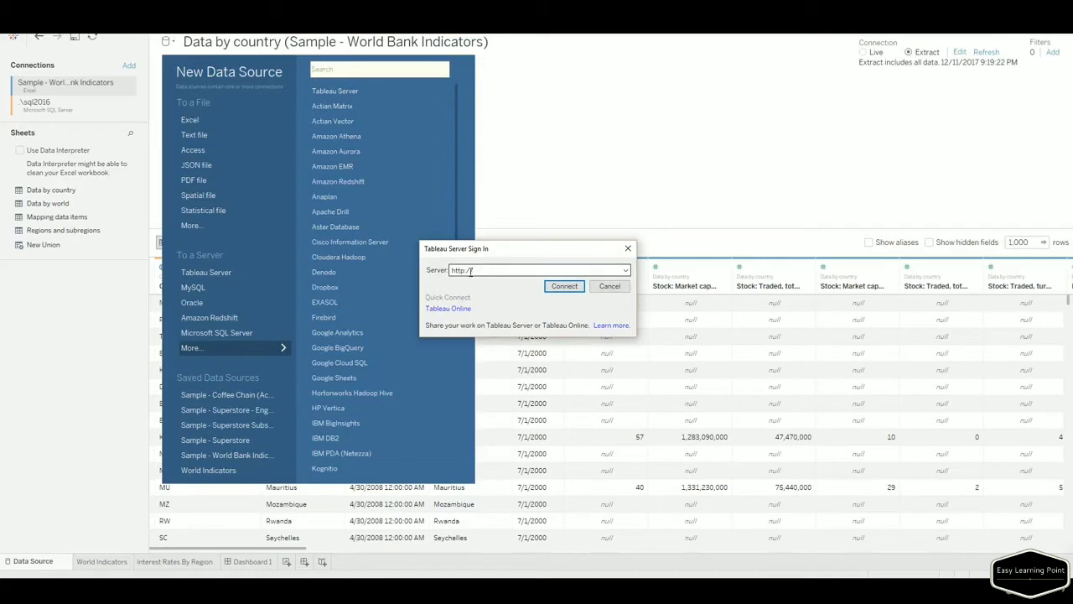
click(629, 250)
click(135, 378)
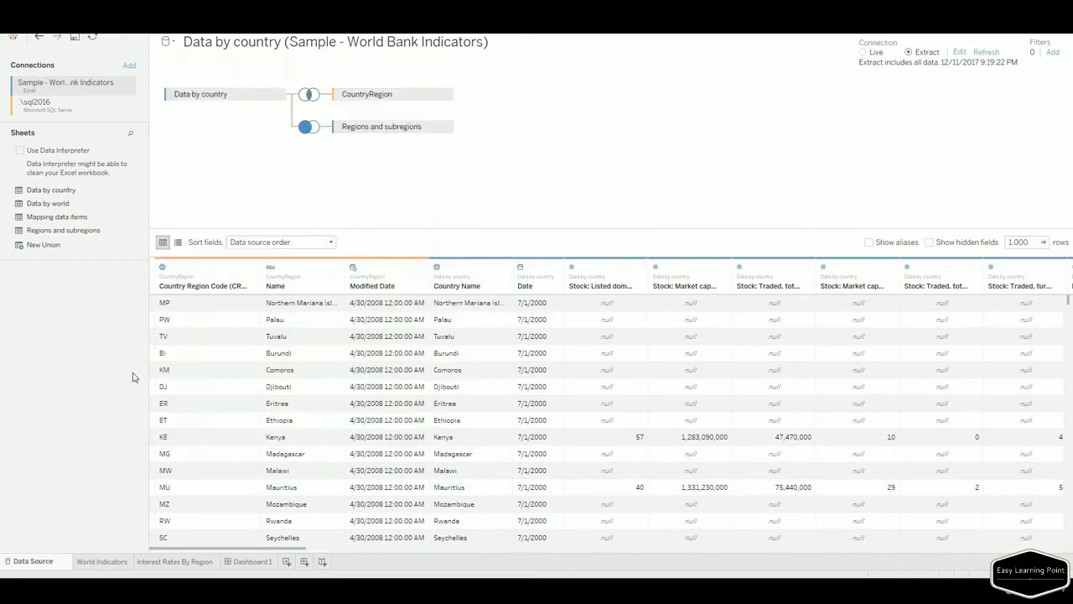
Visit the World Indicators worksheet, then add a new blank worksheet, Sheet 3.
click(94, 564)
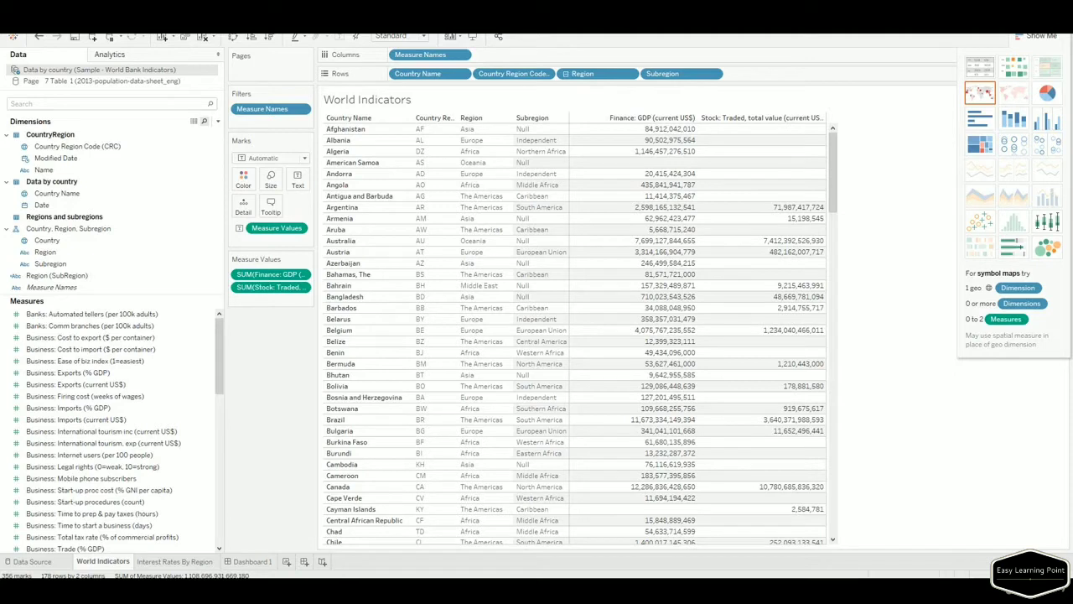
click(287, 564)
Rename Sheet 3 to 'World Indicators (Graphs)'.
right_click(292, 561)
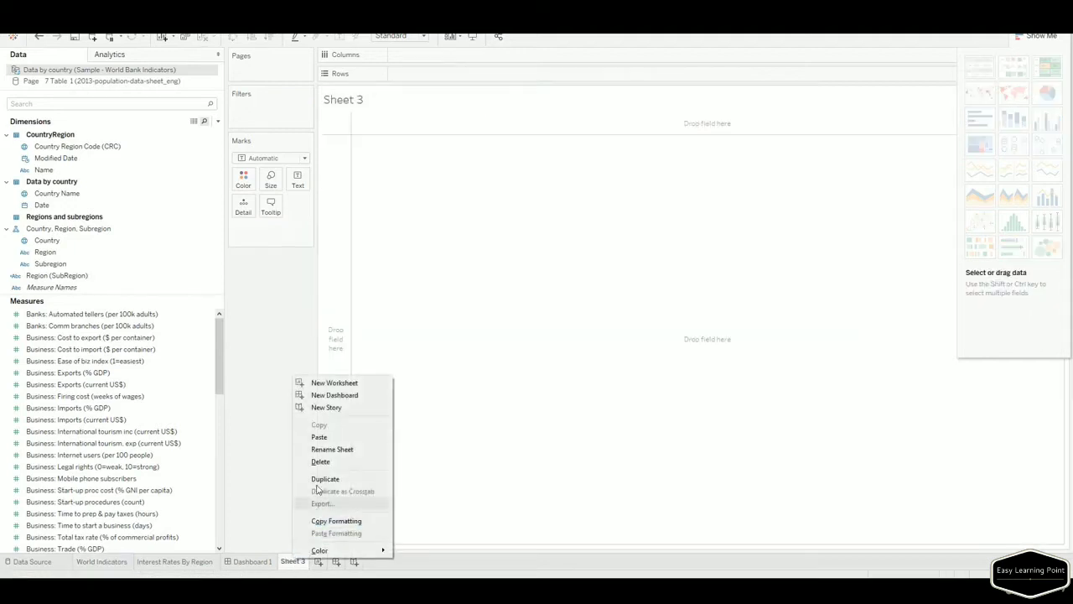
click(319, 451)
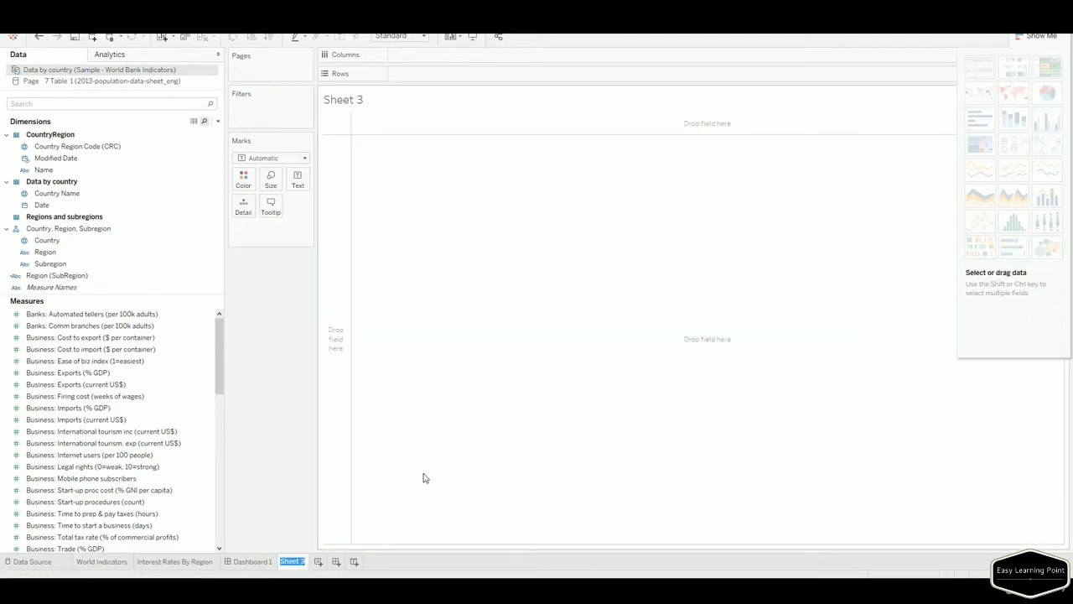
text(World Indicators)
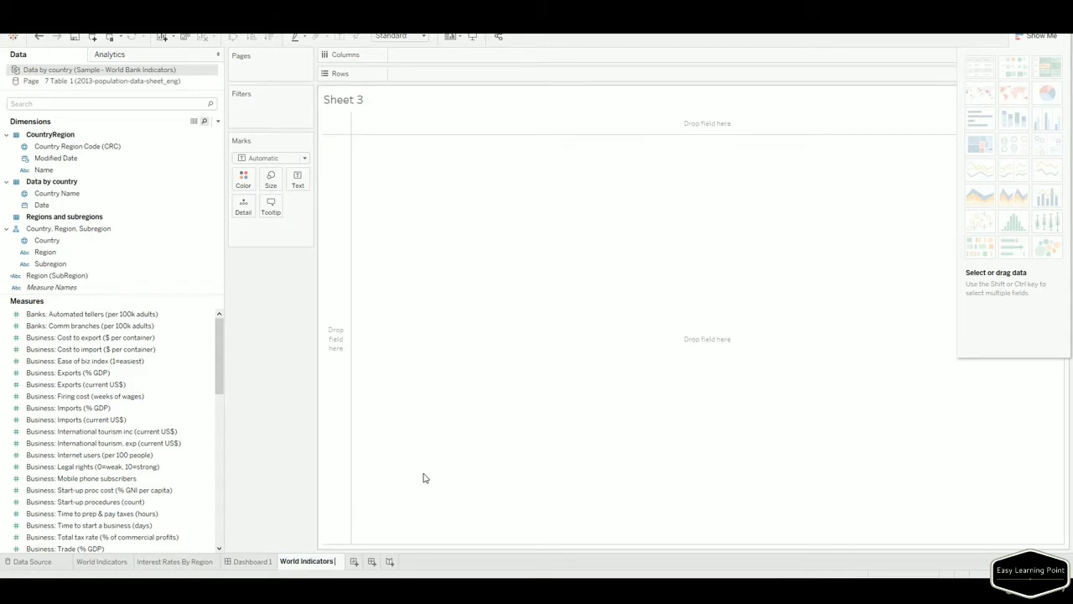
text( (Graphs)
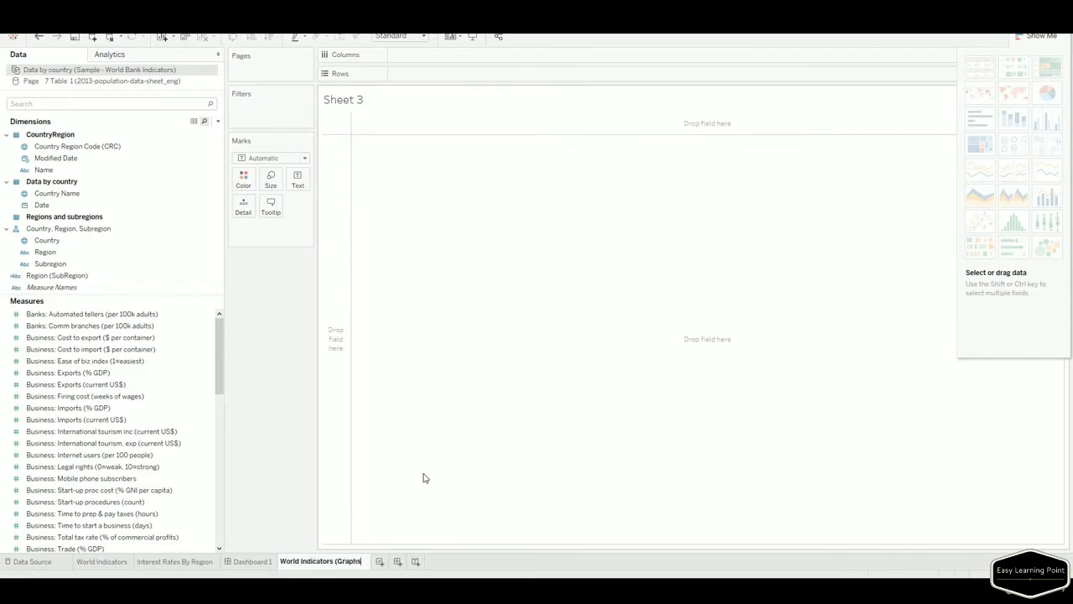
text())
key(Return)
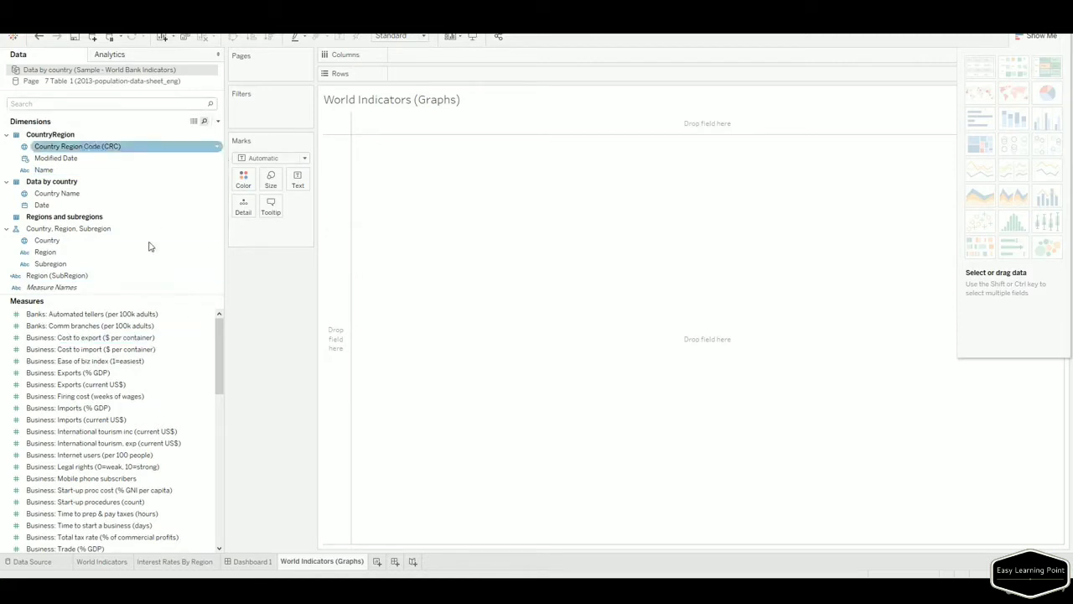
Build a text table of total Transit: Passenger cars (per 1,000 people) by YEAR(Date), 2000–2010.
text(pass)
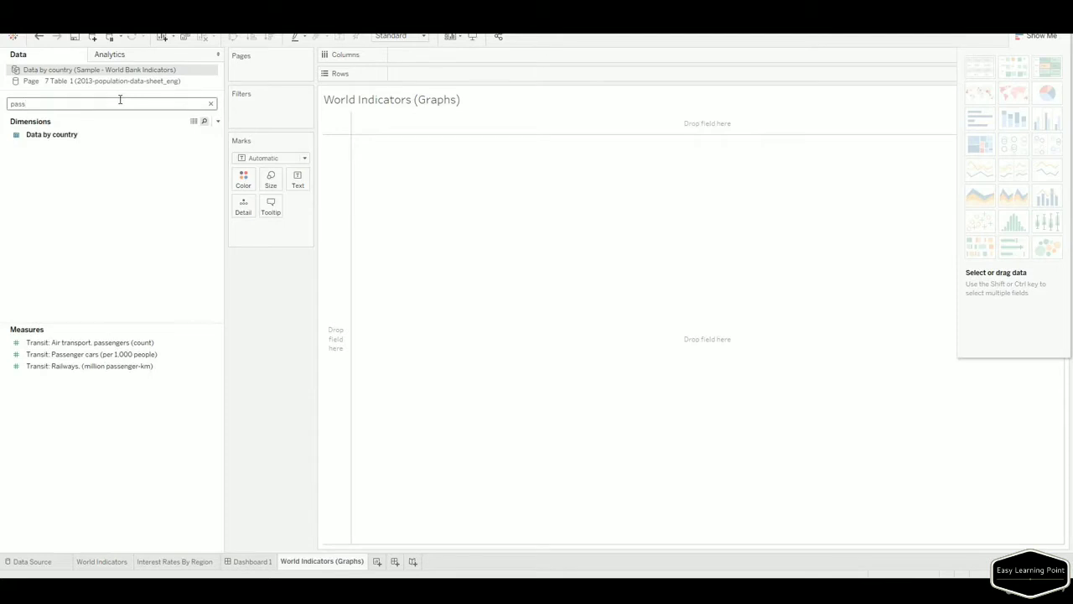
drag(120, 356, 460, 279)
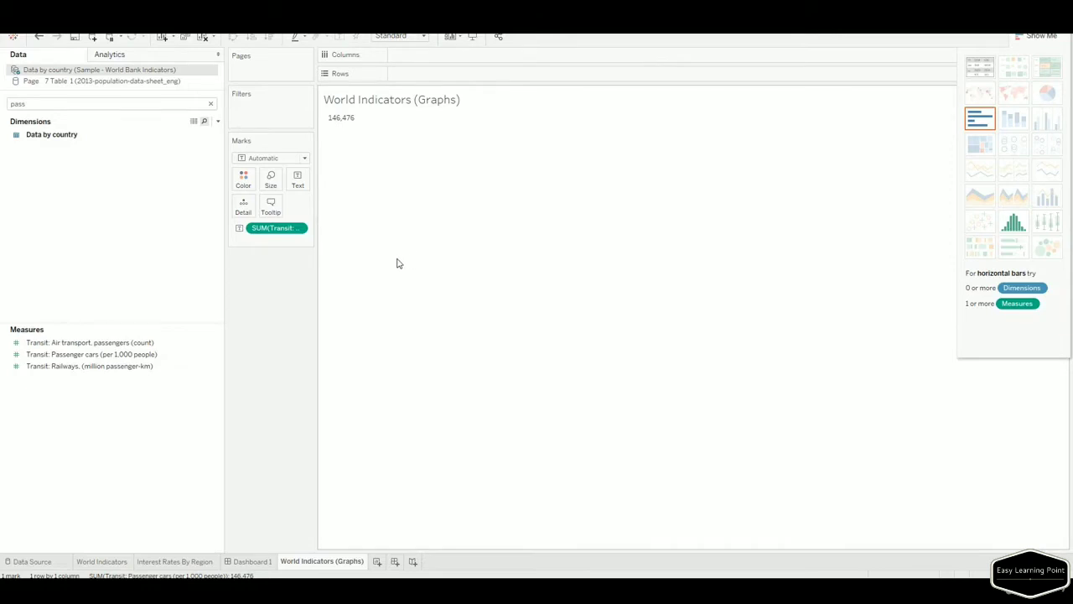
click(109, 105)
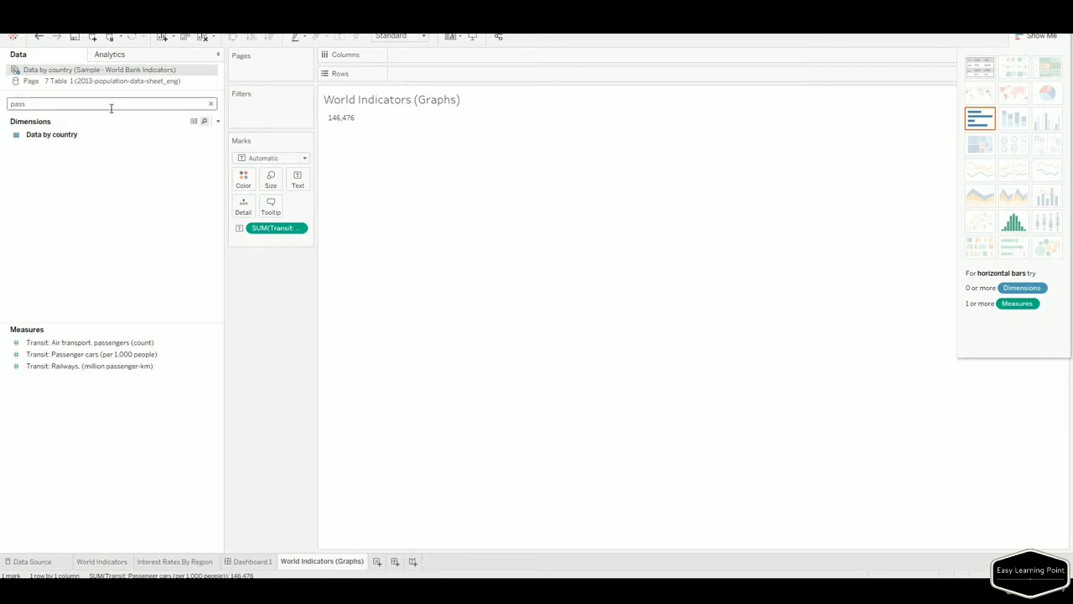
key(BackSpace)
key(BackSpace)
key(BackSpace)
key(BackSpace)
text(da)
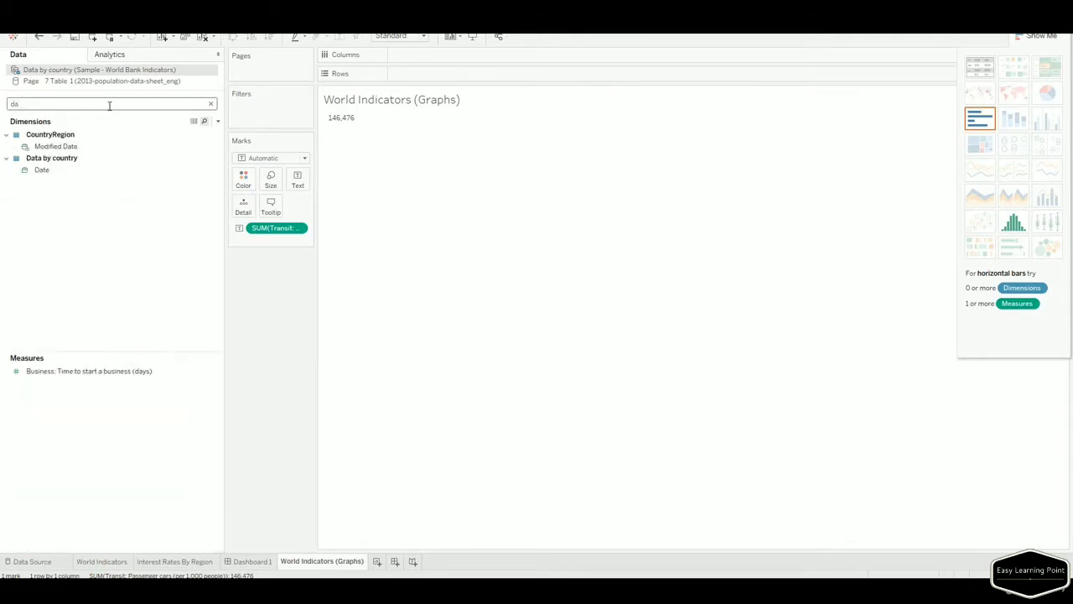
drag(42, 169, 340, 134)
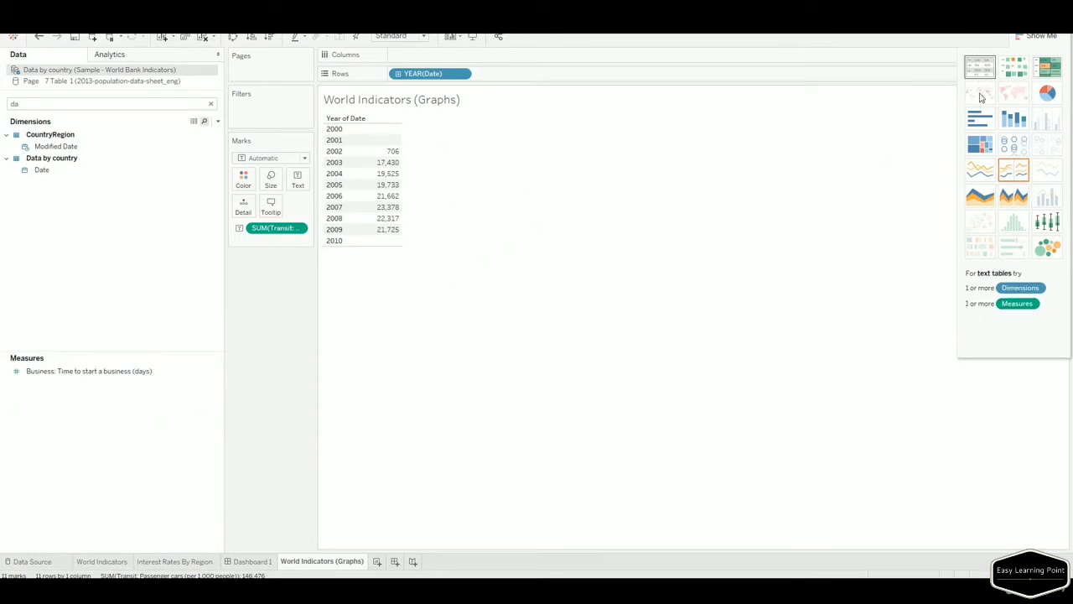
Make it a continuous line chart and label points with Transit: Passenger cars (per 1,000 people).
click(986, 178)
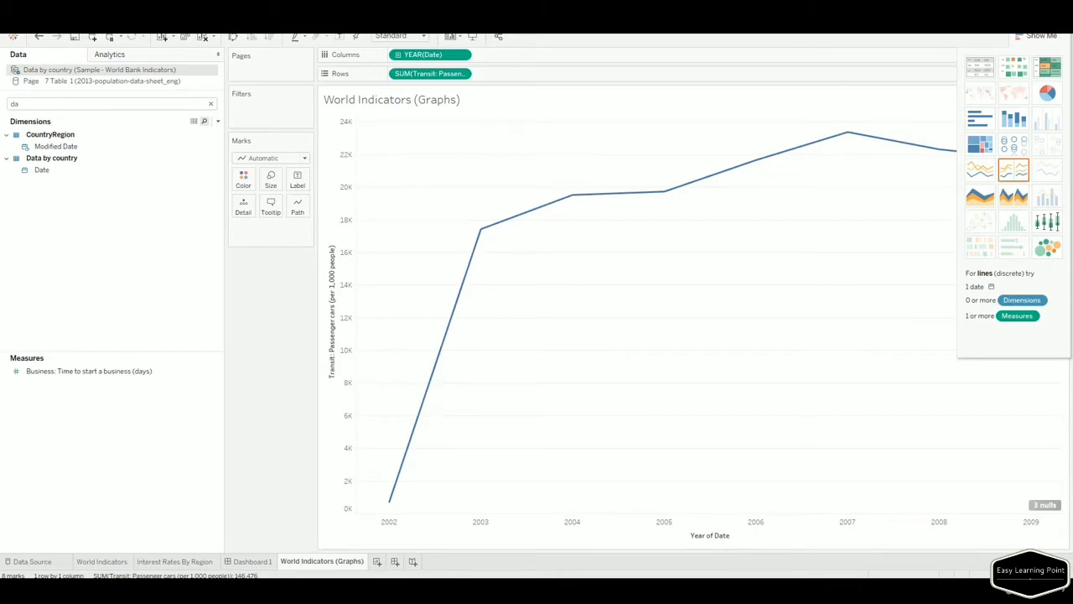
click(57, 105)
key(BackSpace)
key(BackSpace)
text(pass)
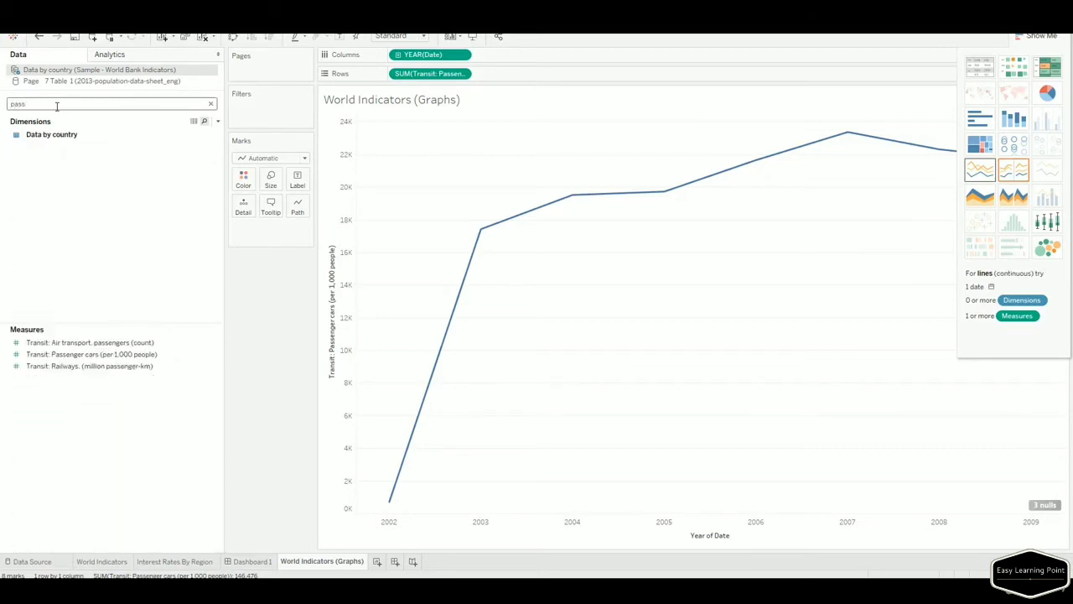
click(125, 355)
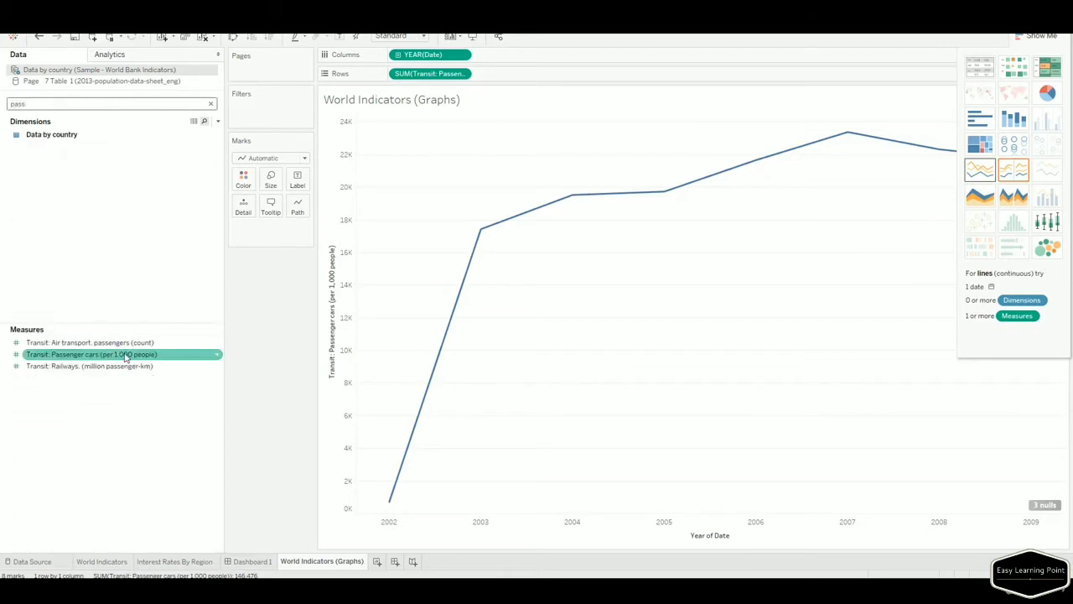
drag(124, 358, 300, 181)
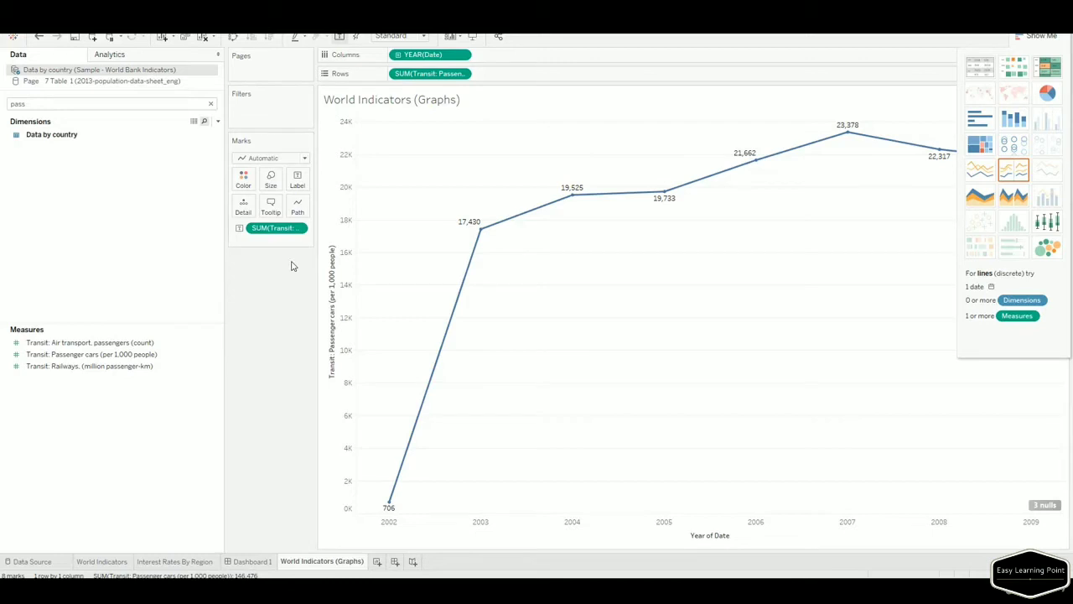
Drill Date down to quarters, then months, back to quarters, and clear the field search.
click(244, 186)
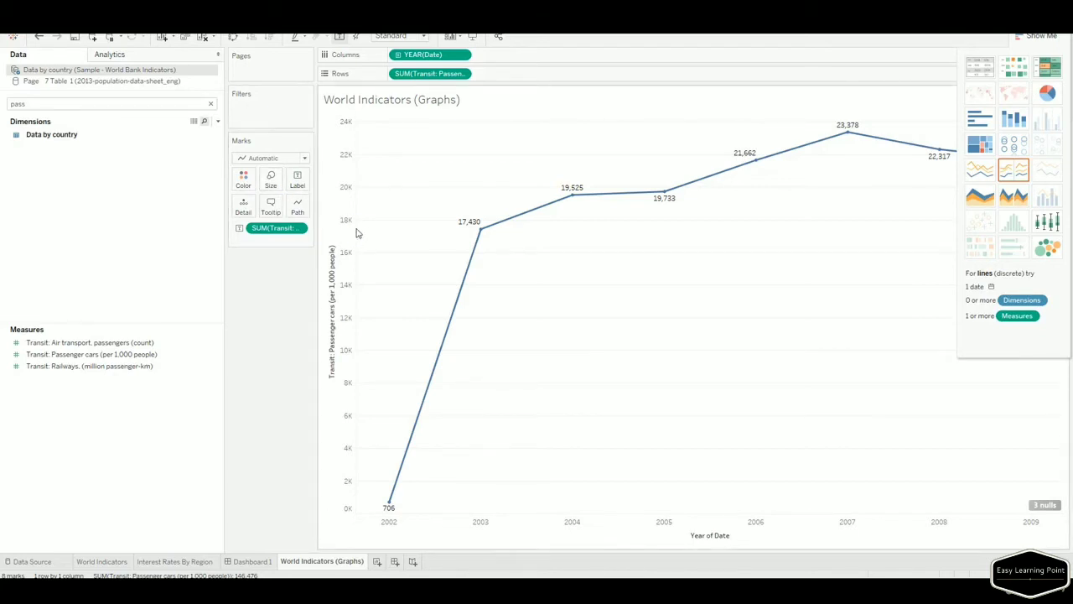
mouse_move(480, 234)
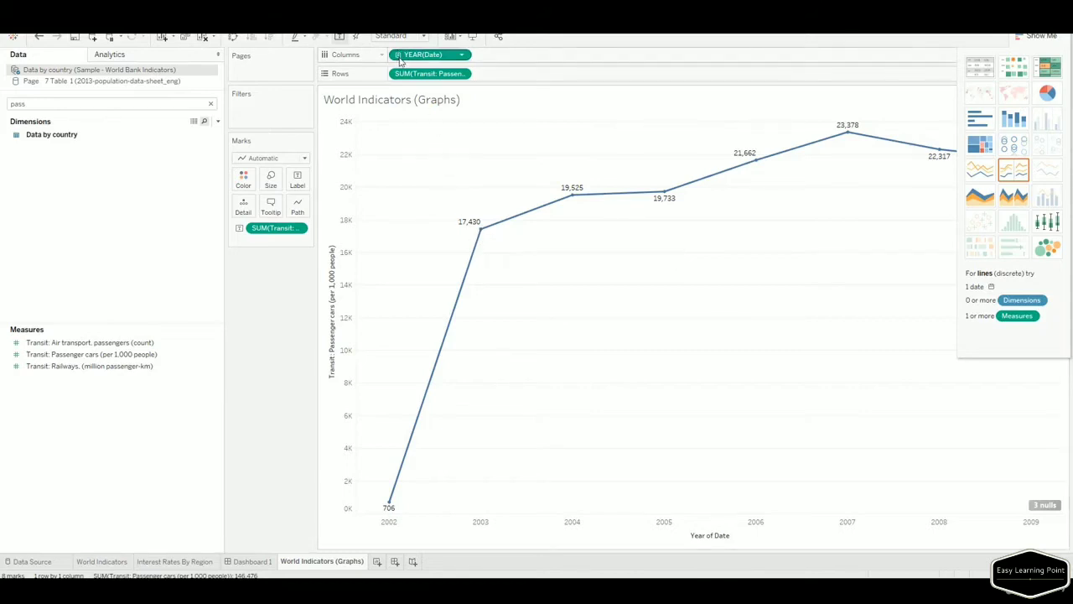
click(358, 529)
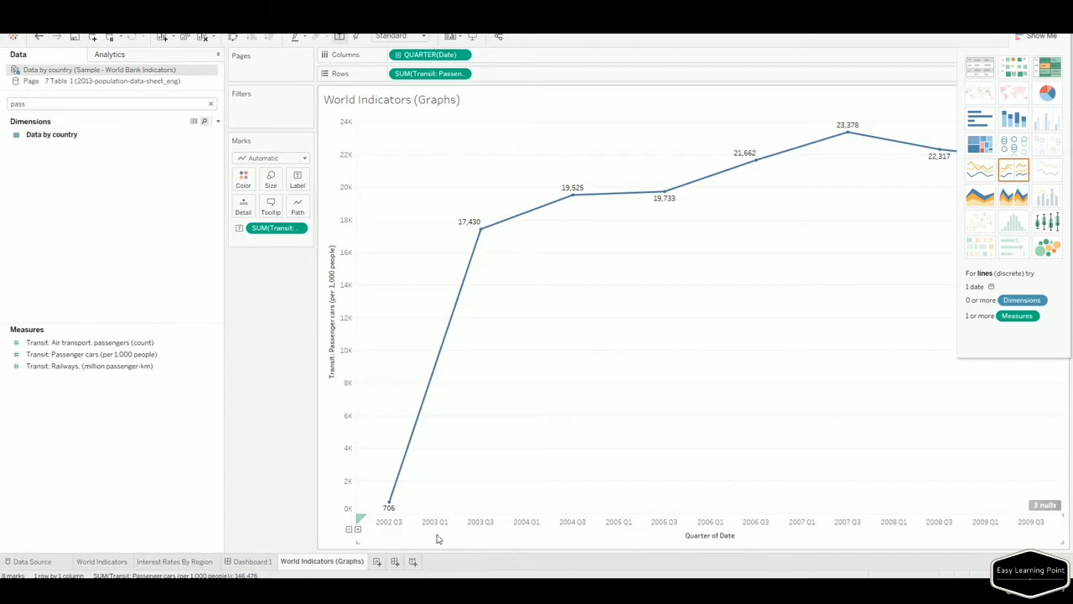
click(358, 529)
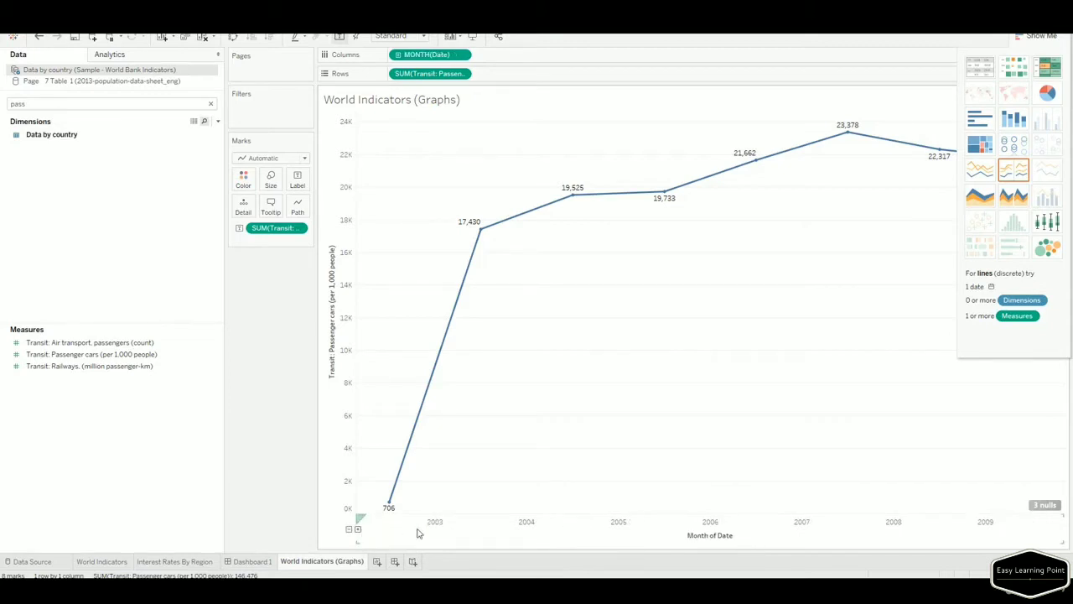
click(349, 530)
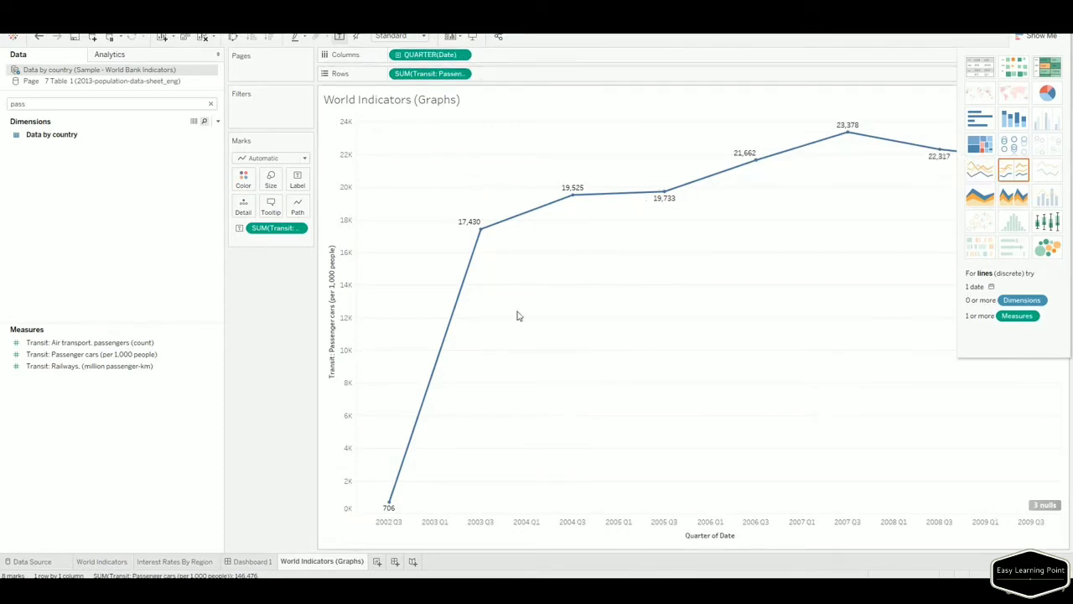
click(210, 103)
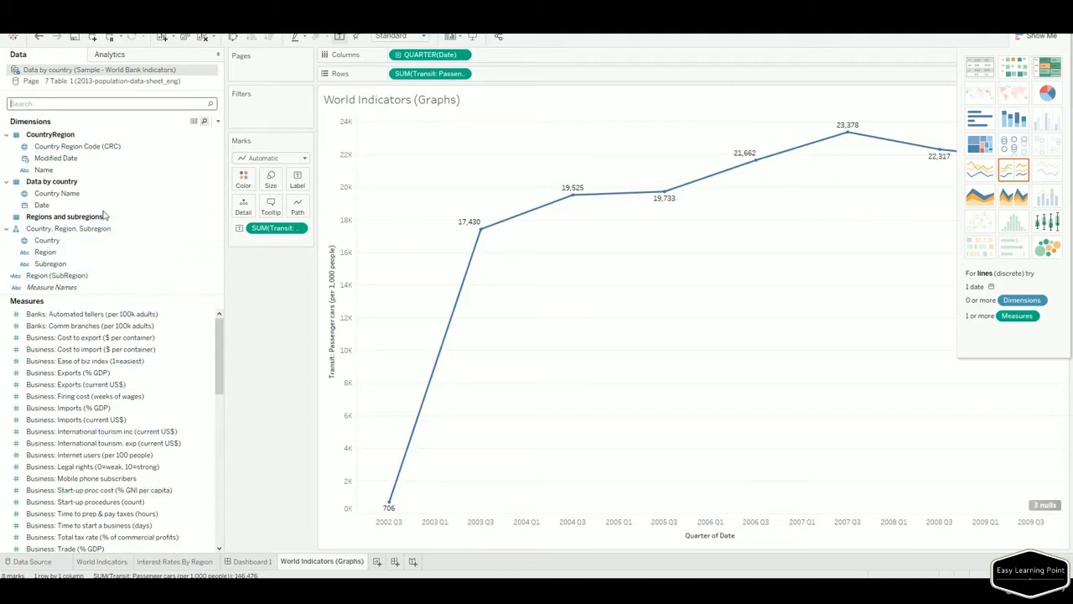
Rename the Subregion dimension in the Data pane to 'Subregion (All)'.
click(91, 147)
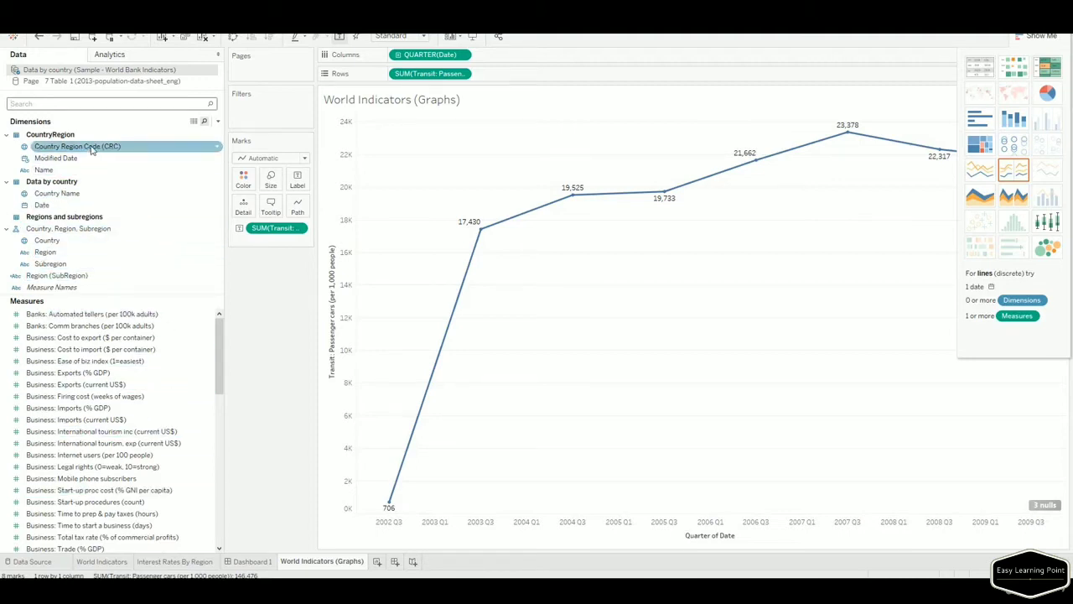
click(90, 252)
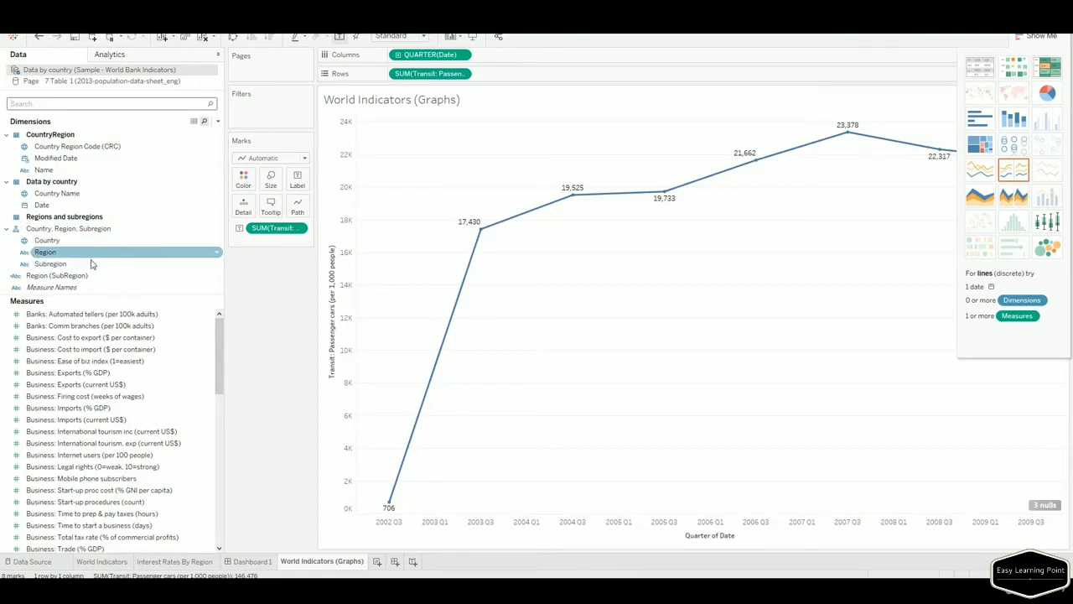
click(96, 276)
right_click(97, 279)
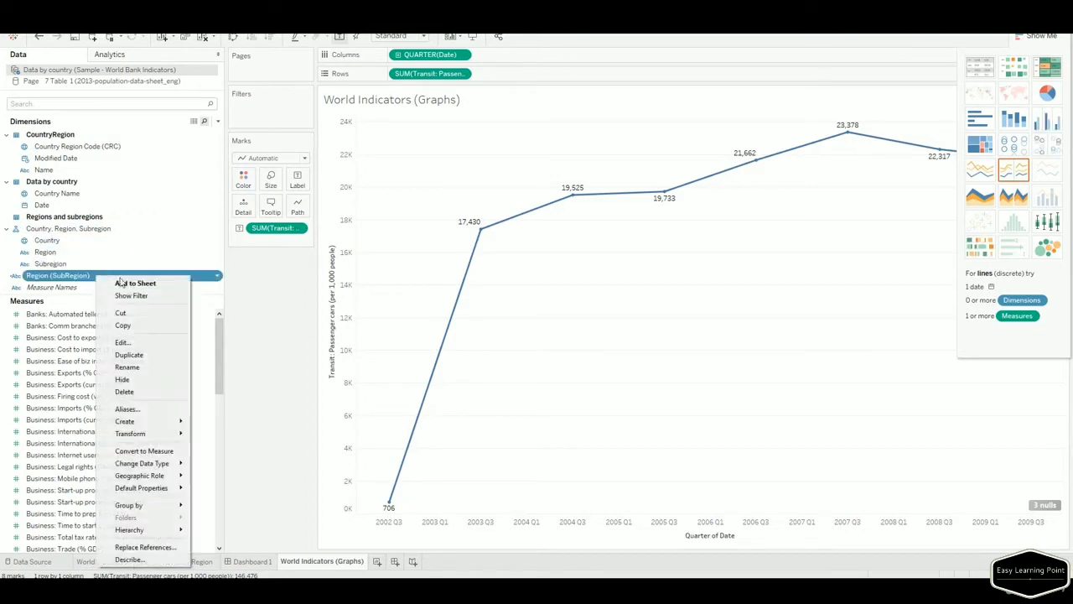
click(65, 263)
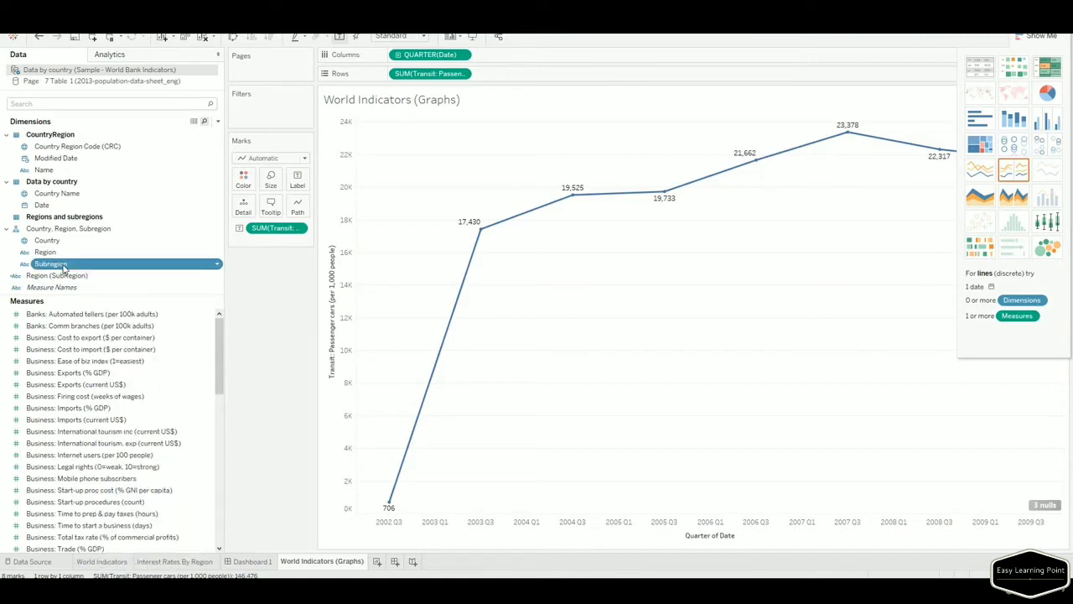
right_click(77, 265)
click(94, 314)
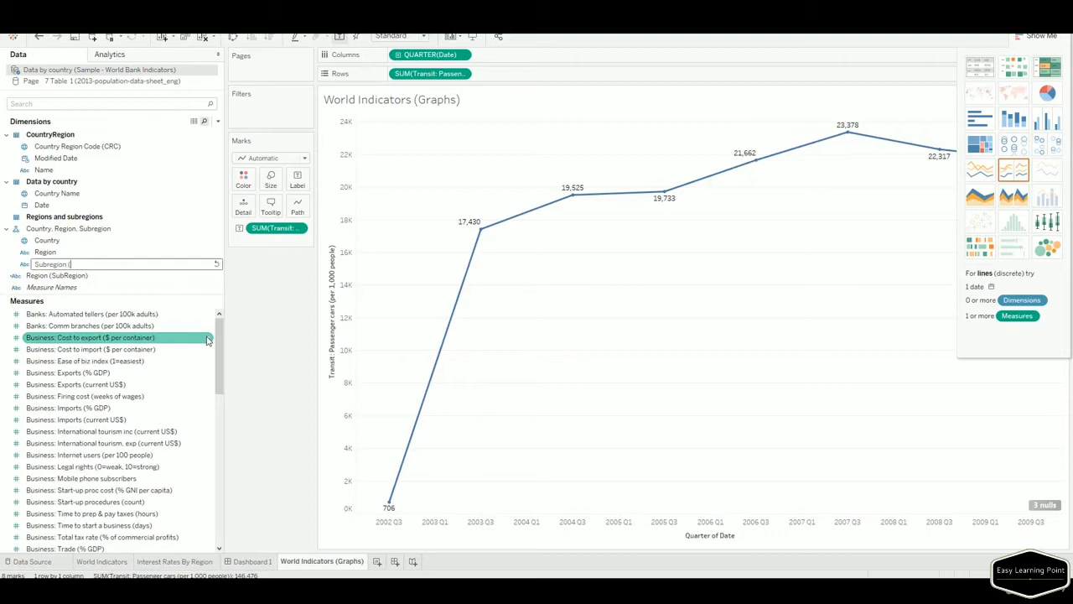
text((Rename)
key(BackSpace)
key(BackSpace)
key(BackSpace)
key(BackSpace)
key(BackSpace)
key(BackSpace)
text((All)
key(Return)
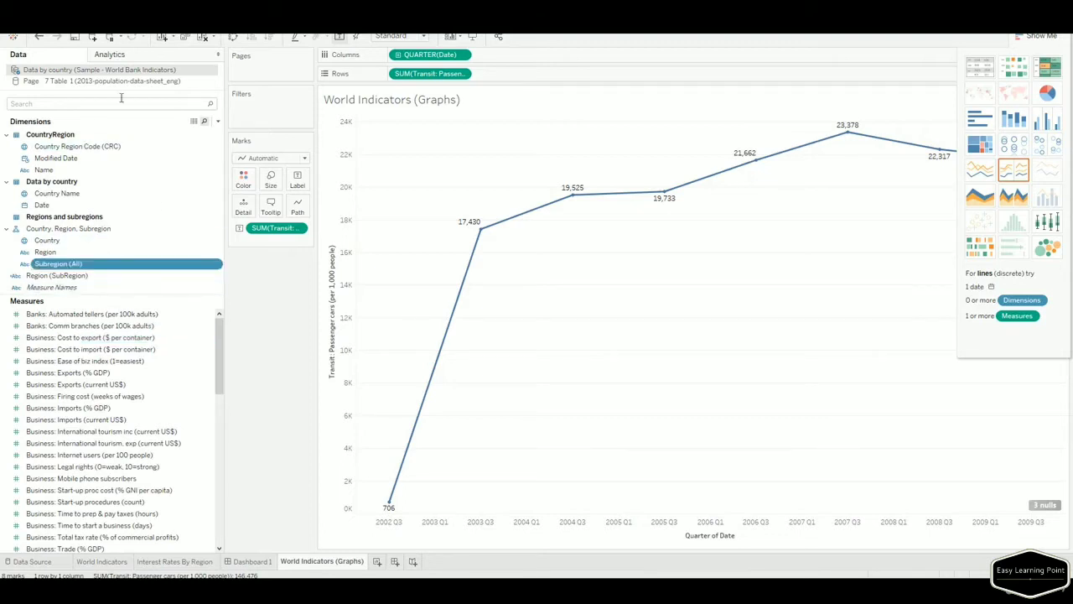
right_click(125, 70)
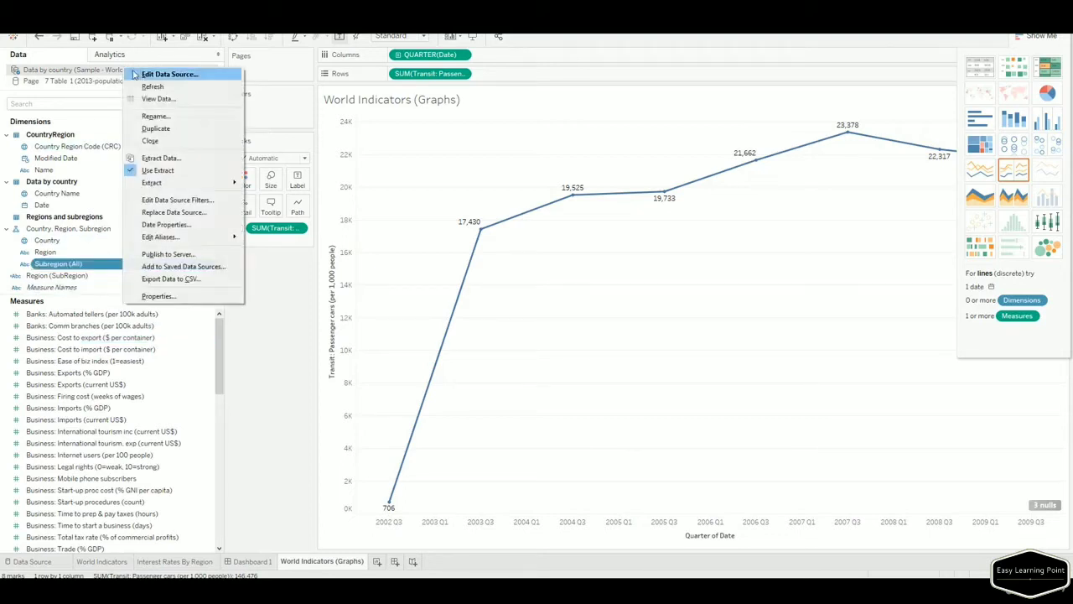
Keep the data source name, then drag the Dimensions/Measures splitter down to enlarge the dimensions list.
click(169, 122)
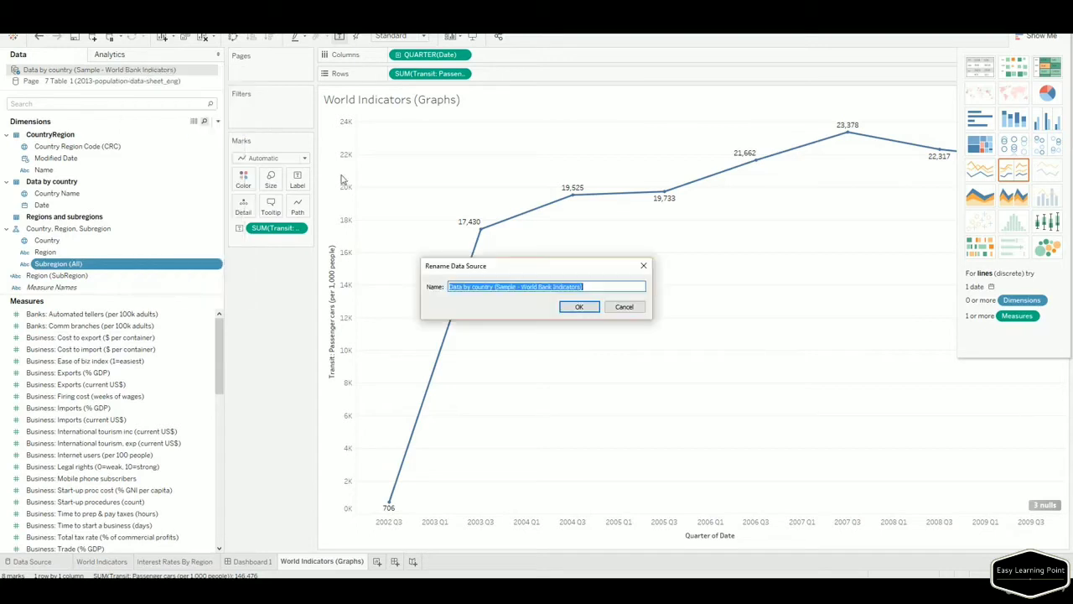
click(619, 308)
click(159, 313)
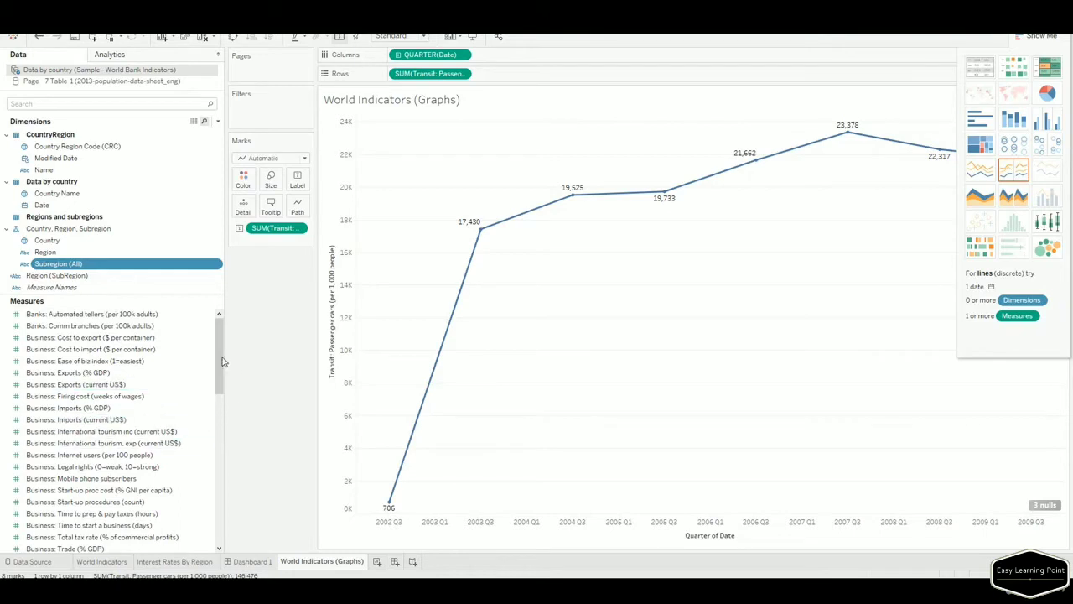
drag(125, 294, 144, 371)
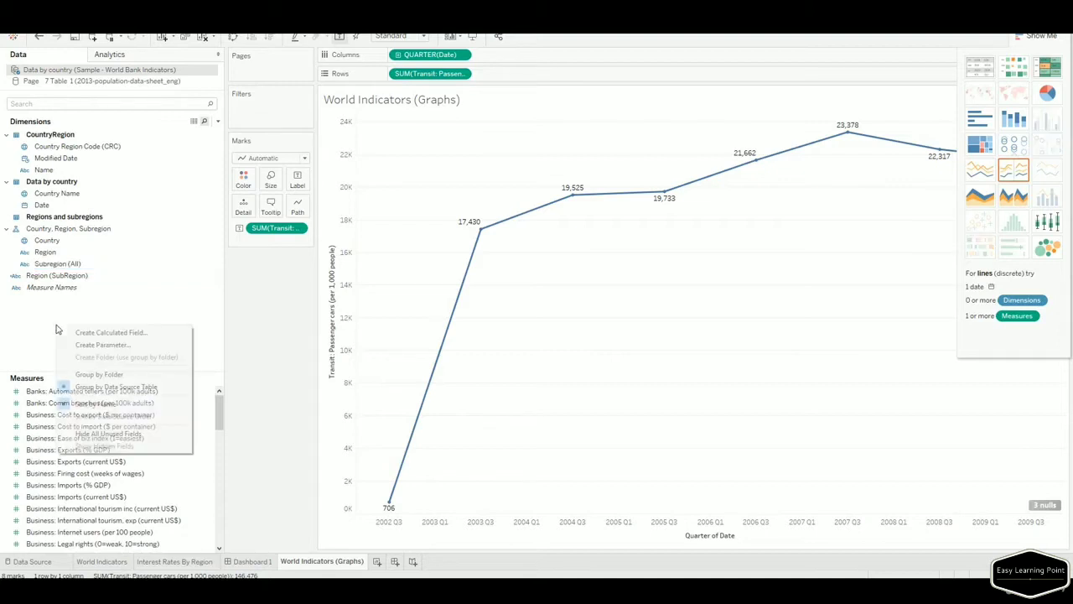
Create a new calculated field named Sample_Calculation from the Data pane.
right_click(58, 326)
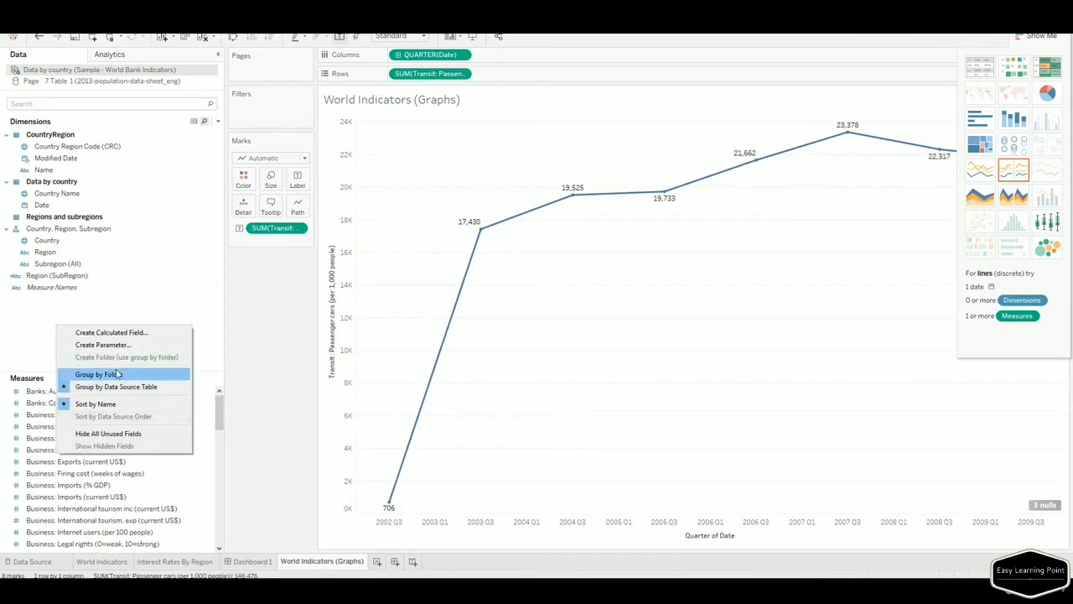
click(105, 333)
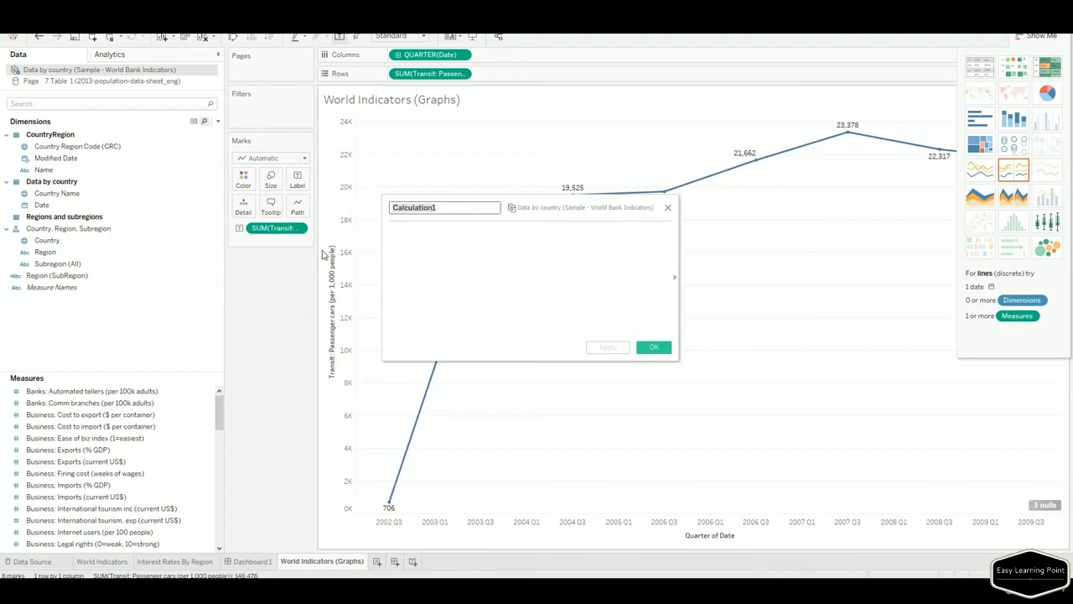
text(Sample)
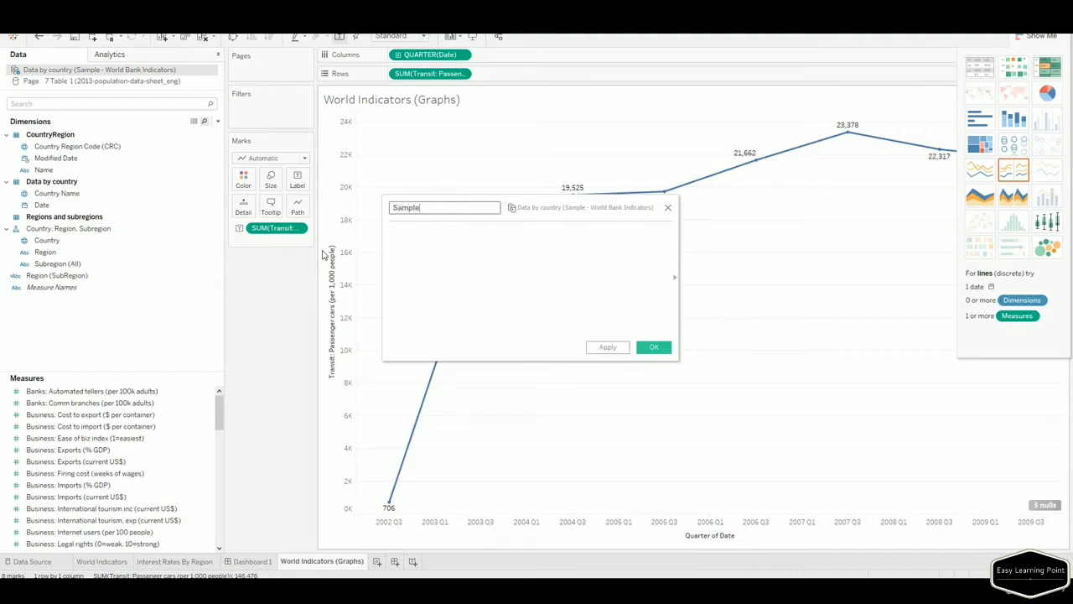
text(_Calucl)
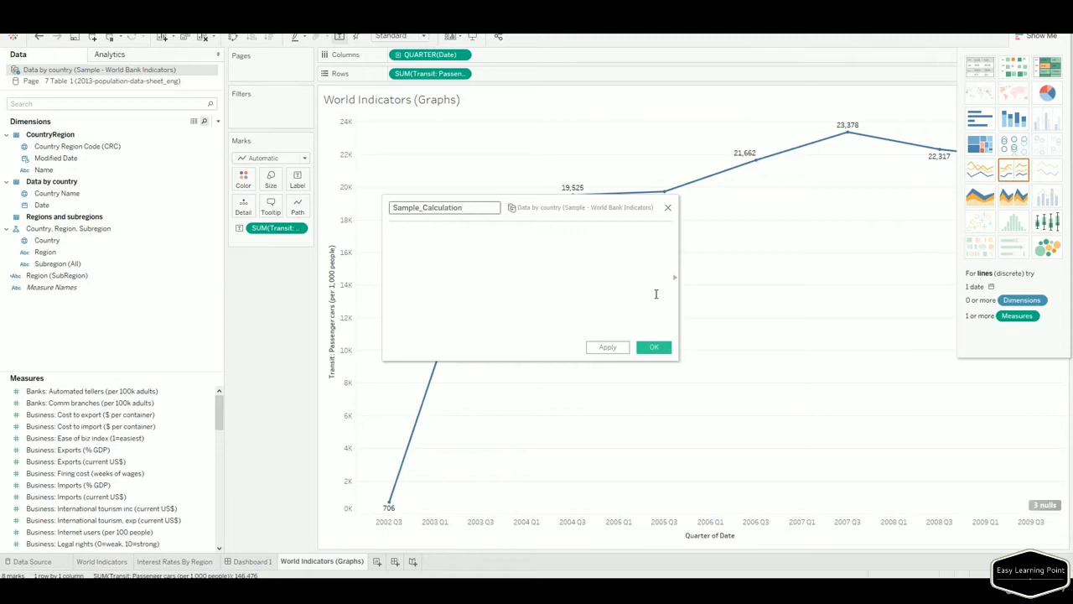
Show the functions reference filtered to the Logical category.
click(675, 276)
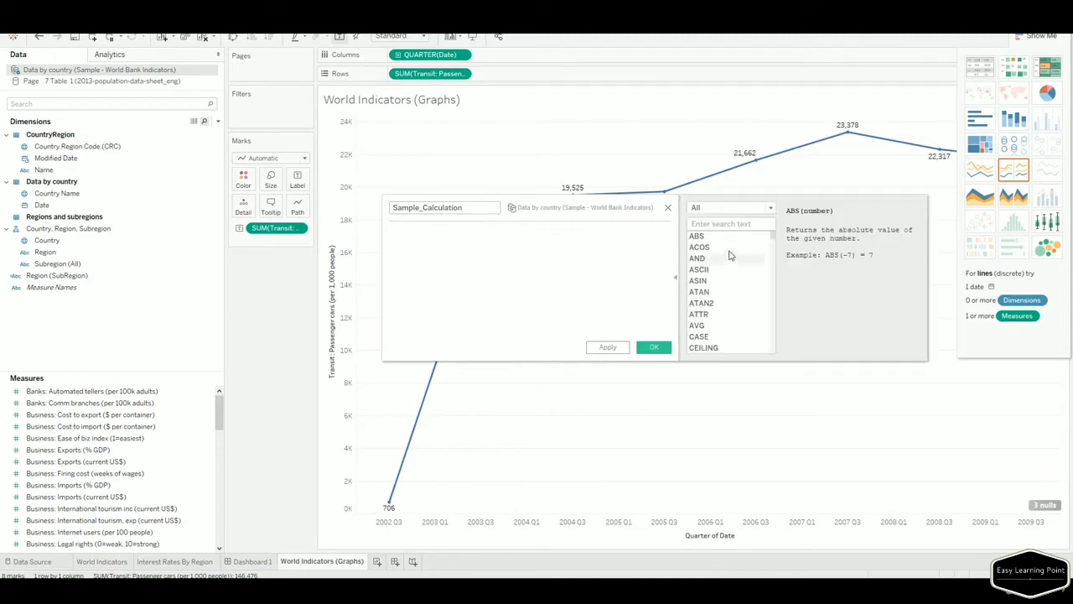
click(728, 209)
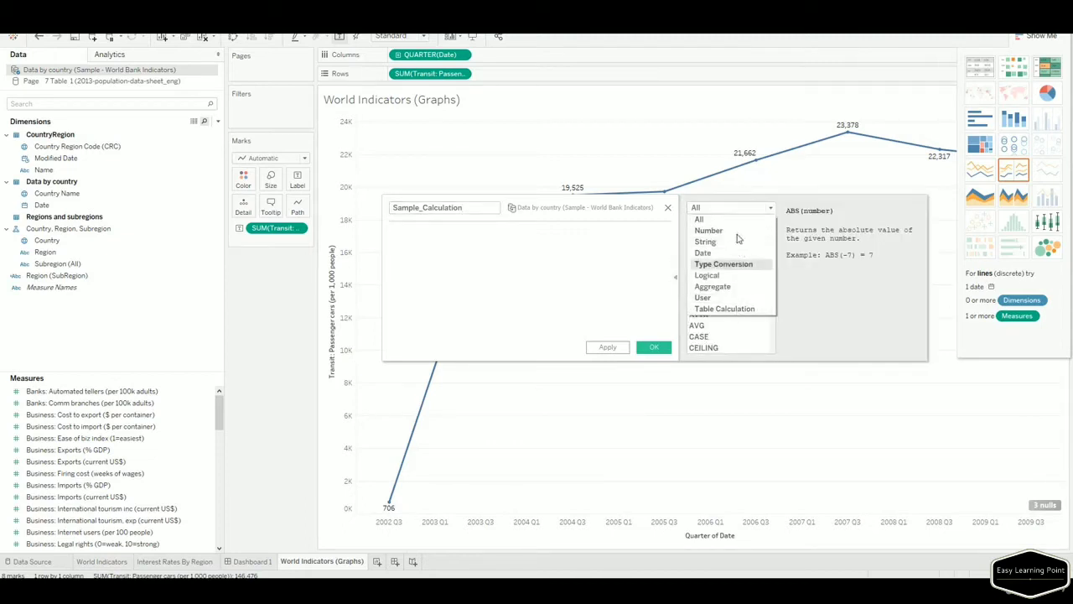
click(710, 231)
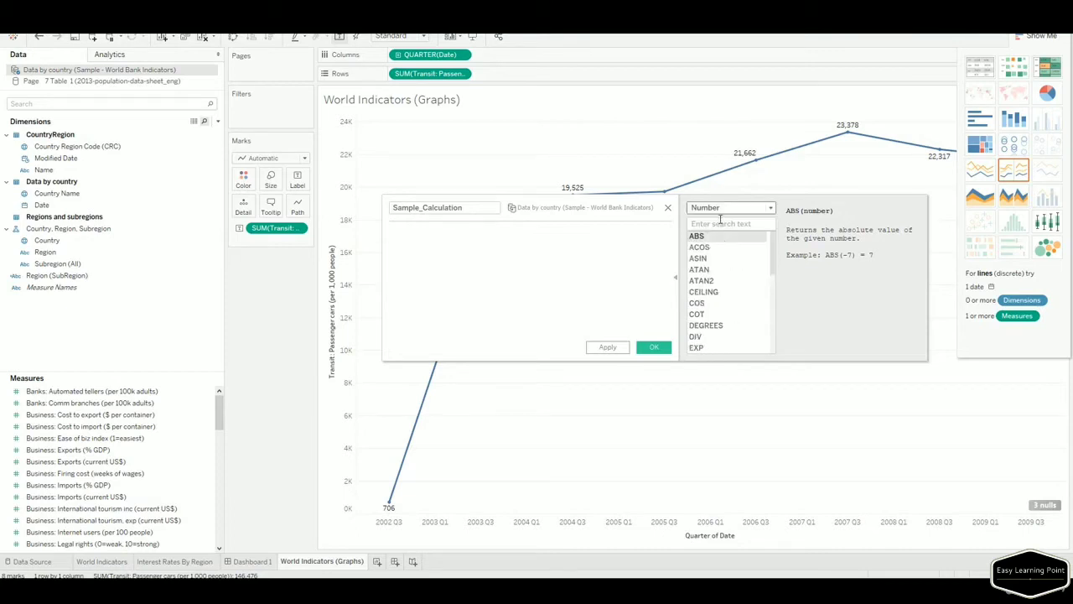
click(720, 216)
click(709, 241)
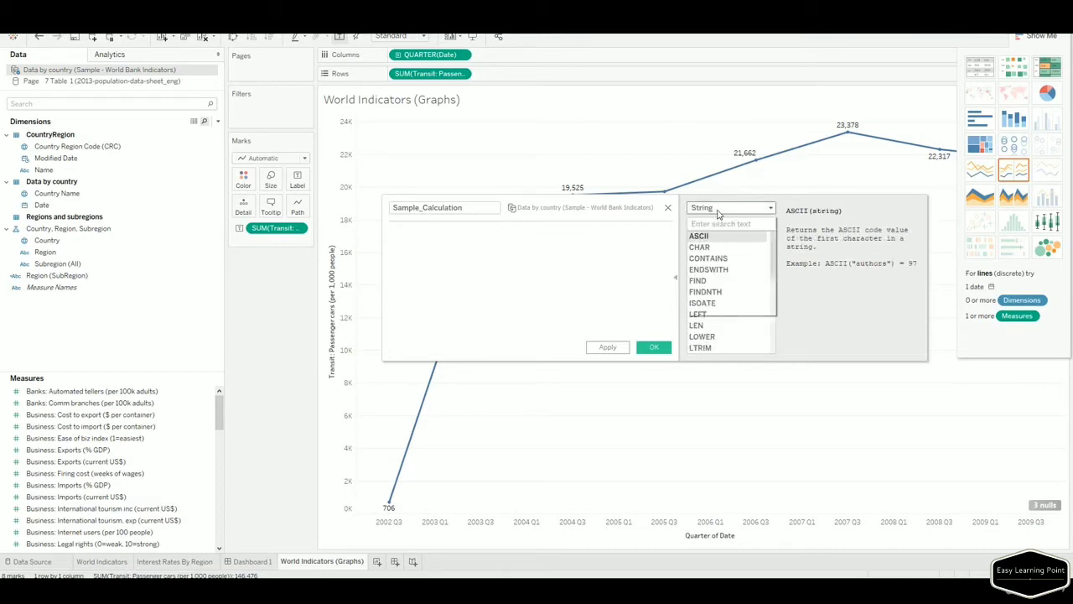
click(718, 215)
click(710, 274)
click(492, 249)
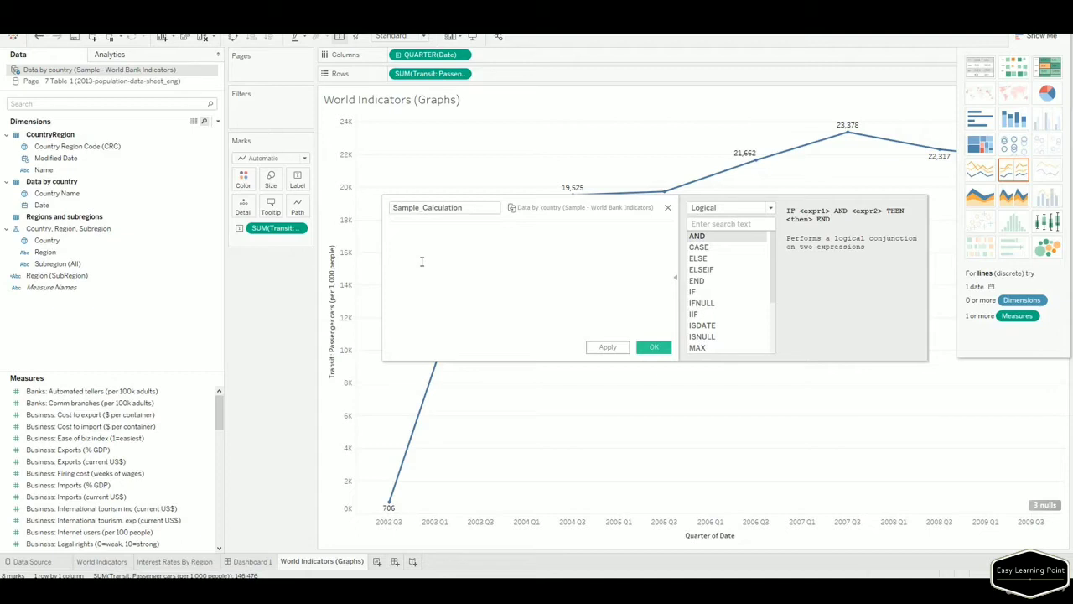
Enter the formula [Region] + "(" + [Subregion (All)] + ")" and save the field.
text(Reg)
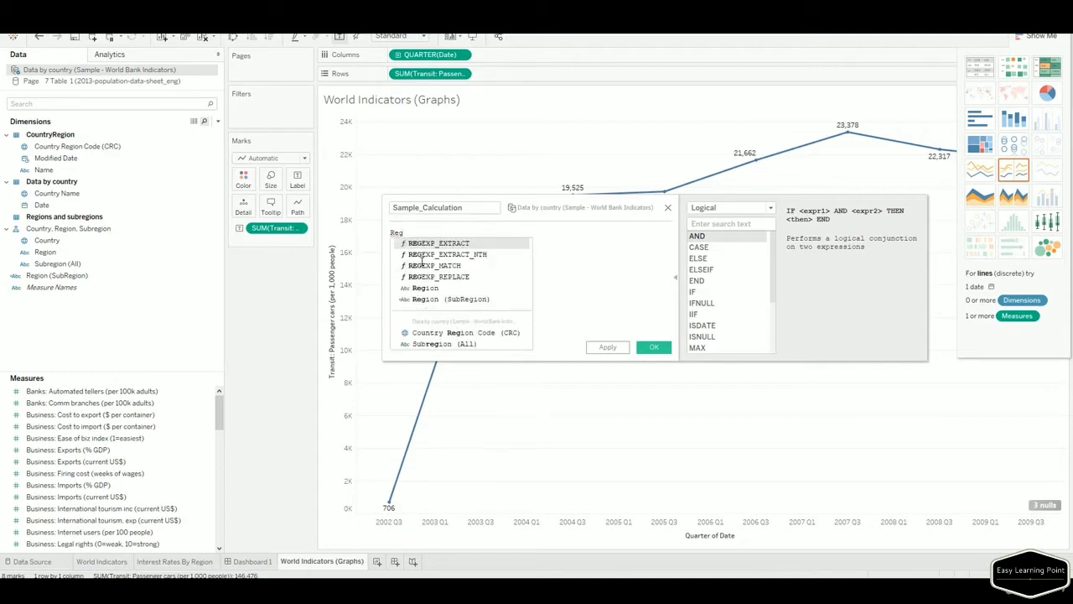
text(ion)
key(Return)
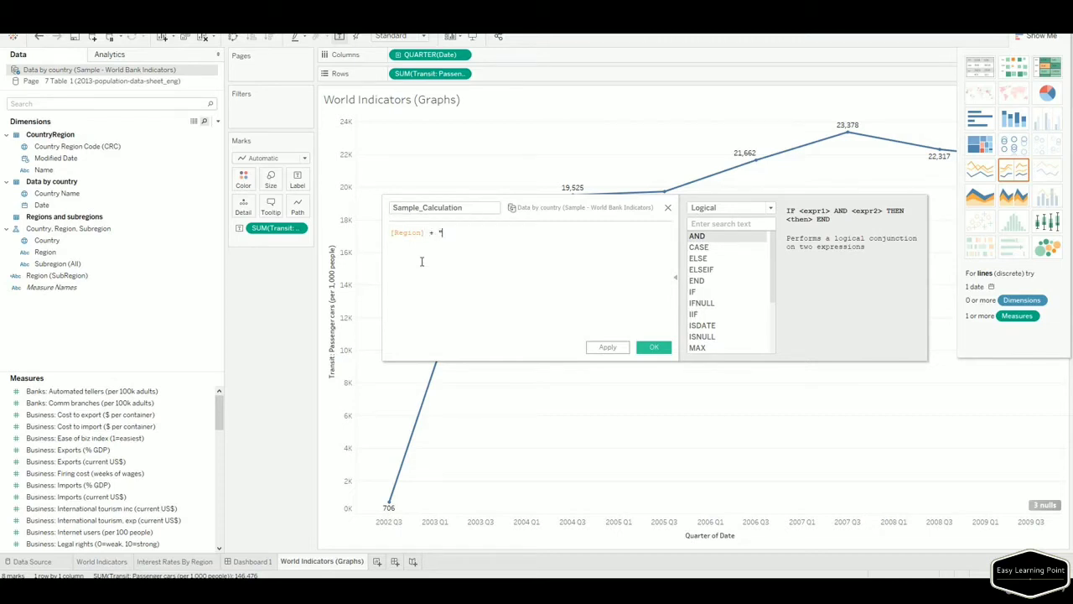
text(+ "(" + sub)
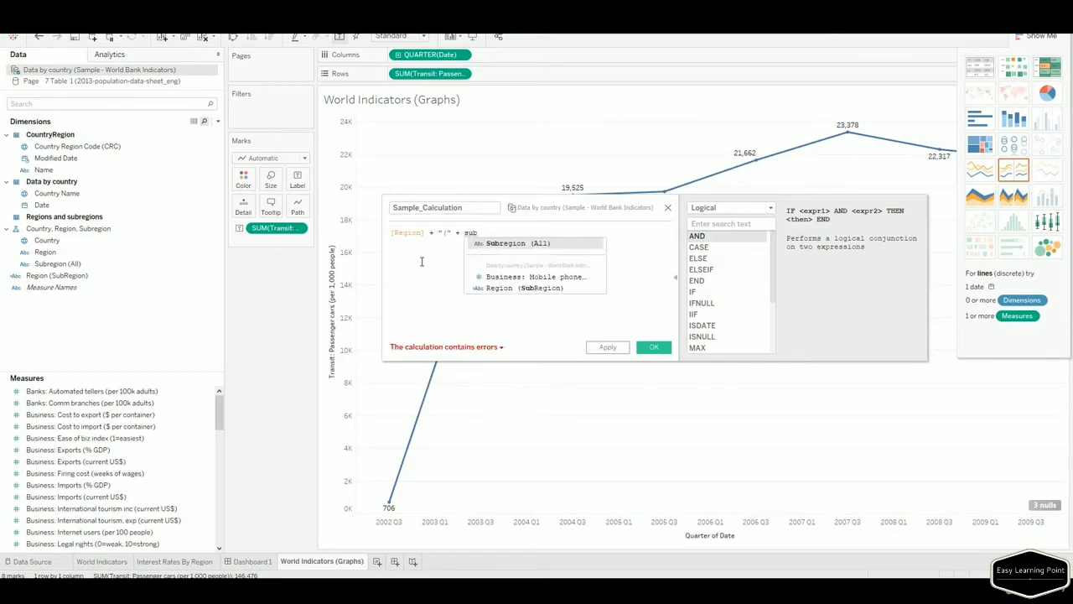
key(Return)
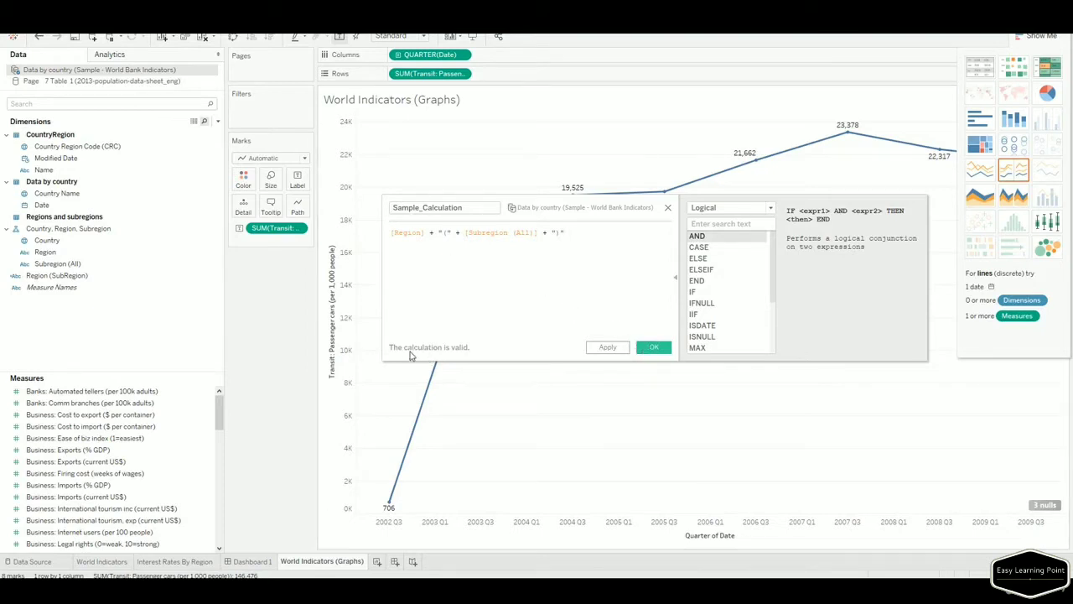
click(654, 348)
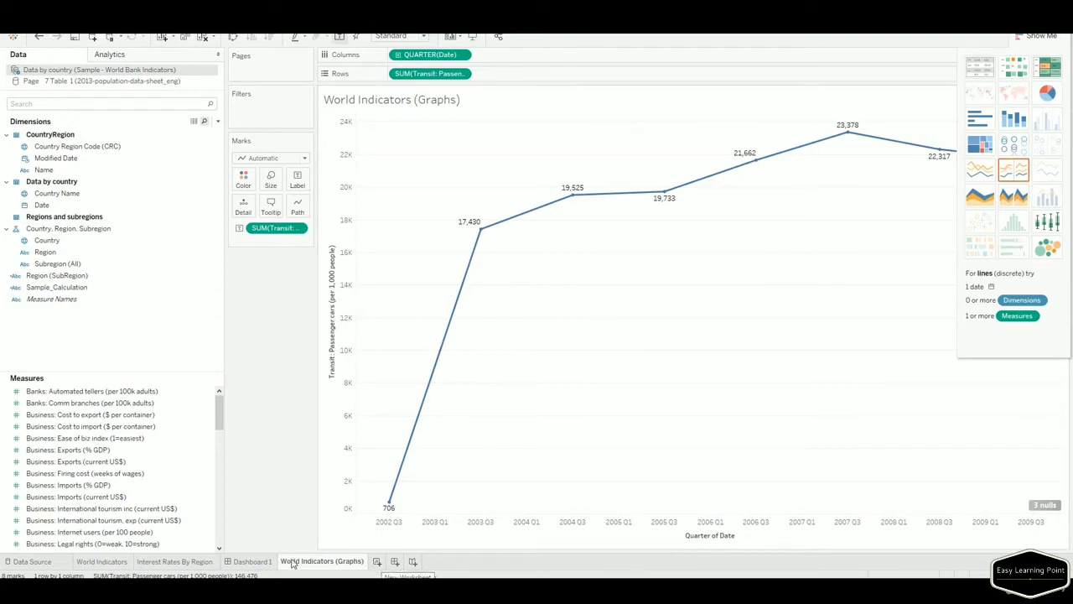
Switch to a text table, move QUARTER(Date) to Rows, and add Sample_Calculation to Rows.
click(981, 69)
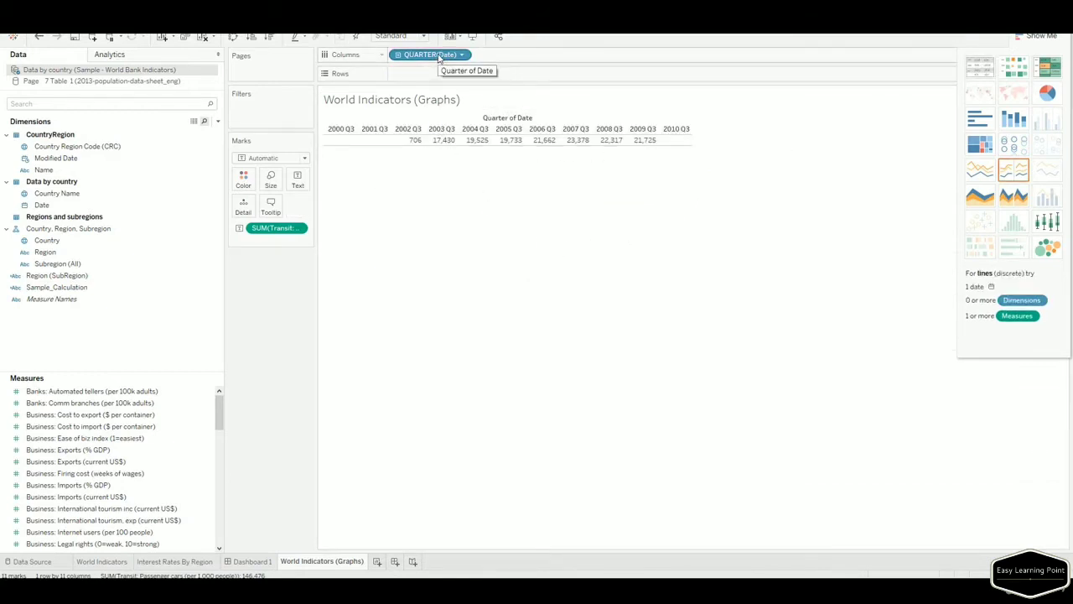
drag(438, 56, 439, 74)
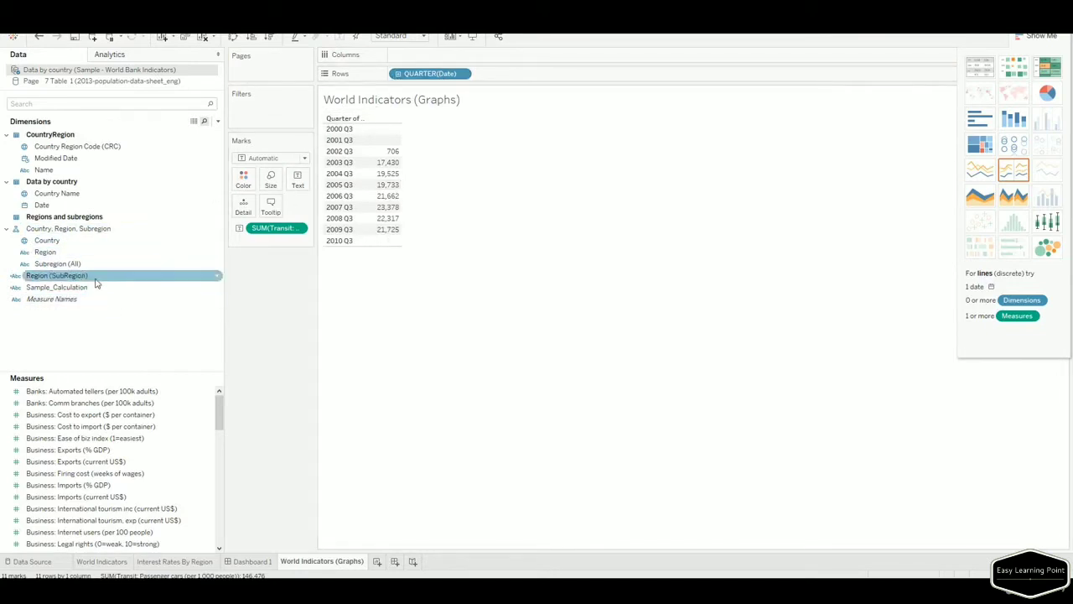
drag(74, 280, 366, 204)
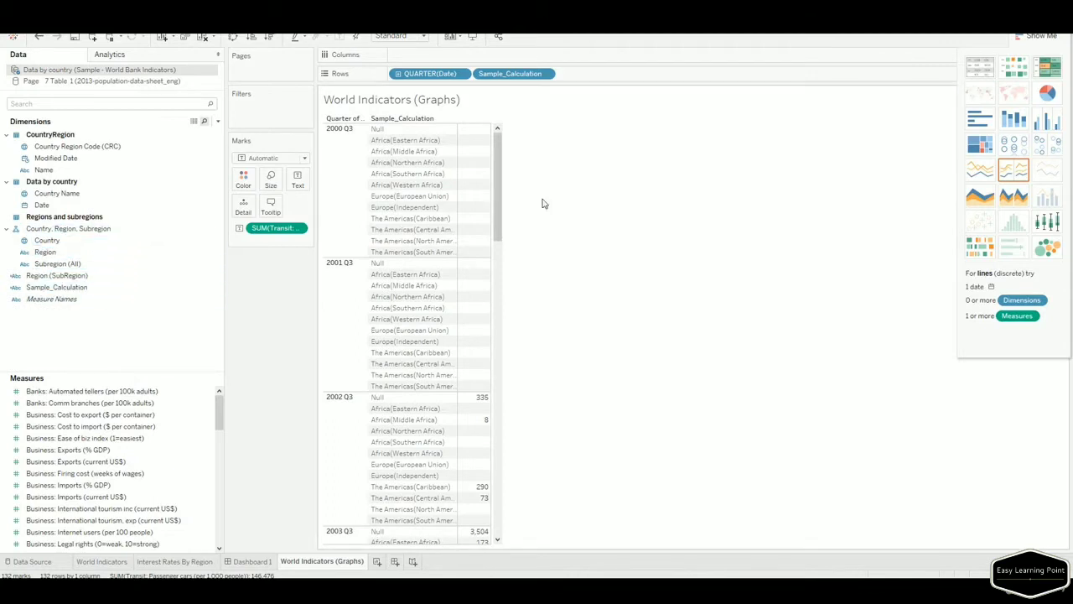
click(45, 241)
drag(44, 240, 356, 155)
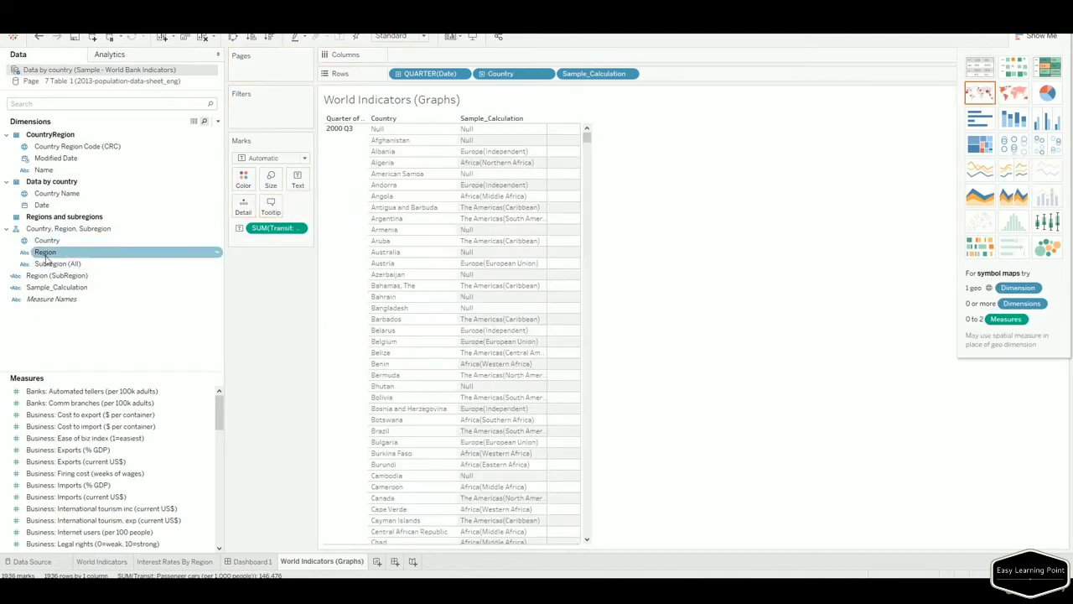
drag(47, 252, 444, 215)
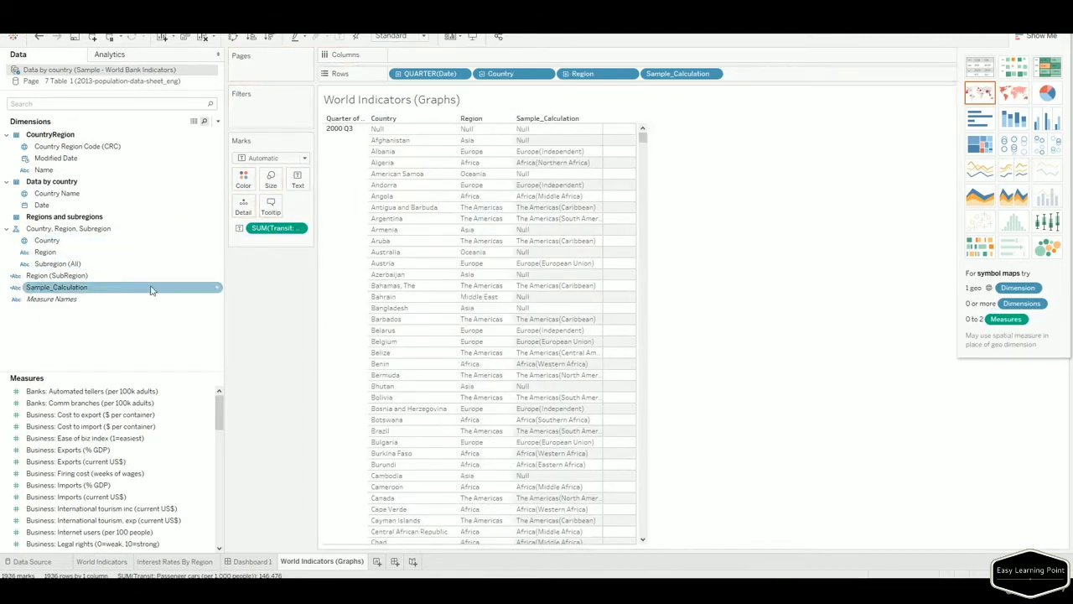
drag(52, 263, 553, 212)
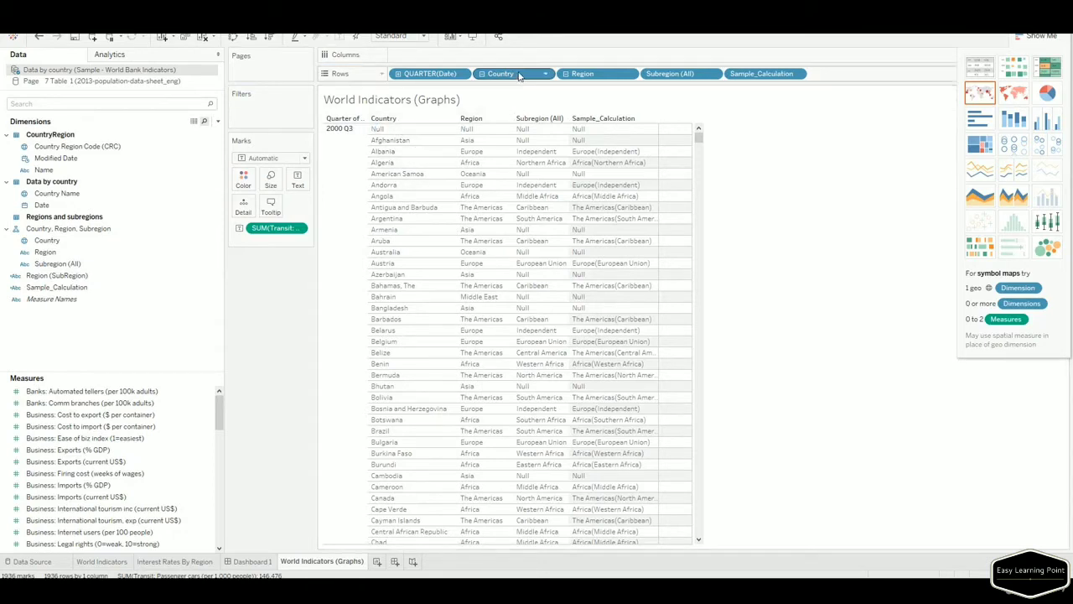
drag(519, 75, 83, 231)
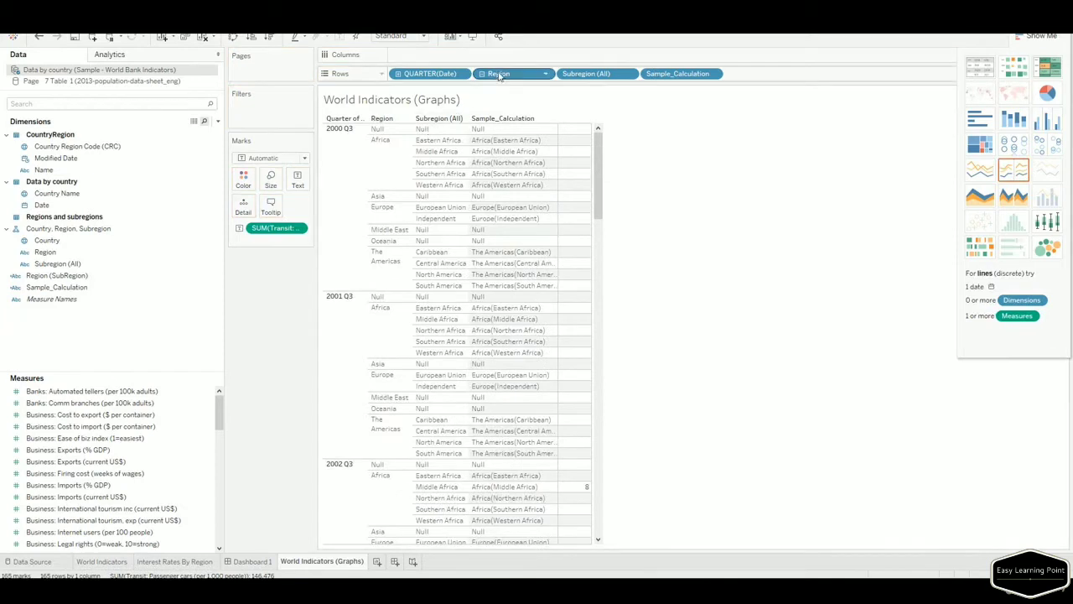
drag(501, 75, 129, 206)
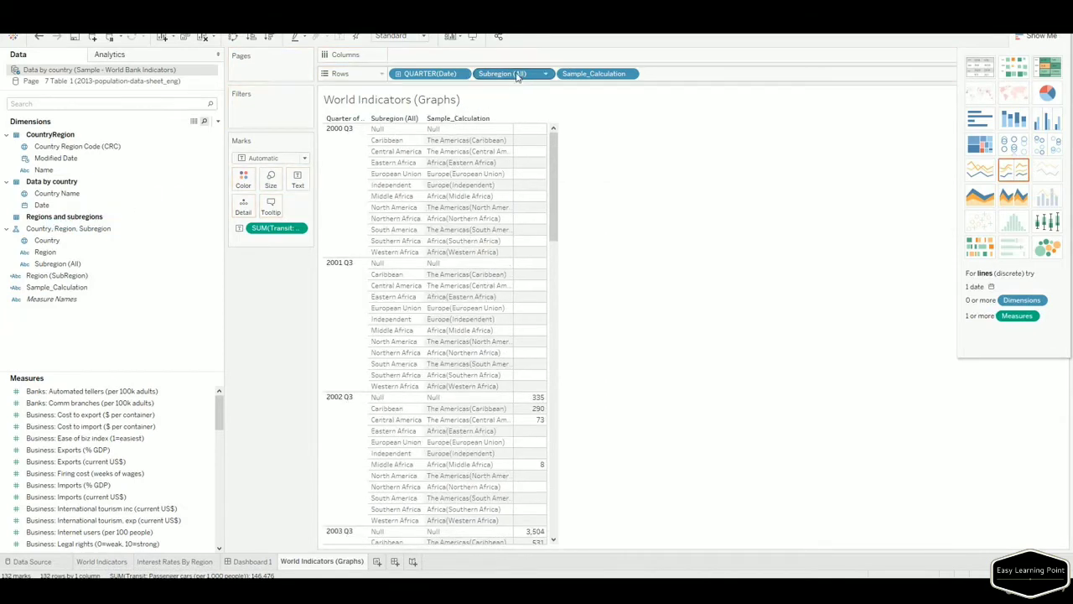
drag(513, 74, 102, 282)
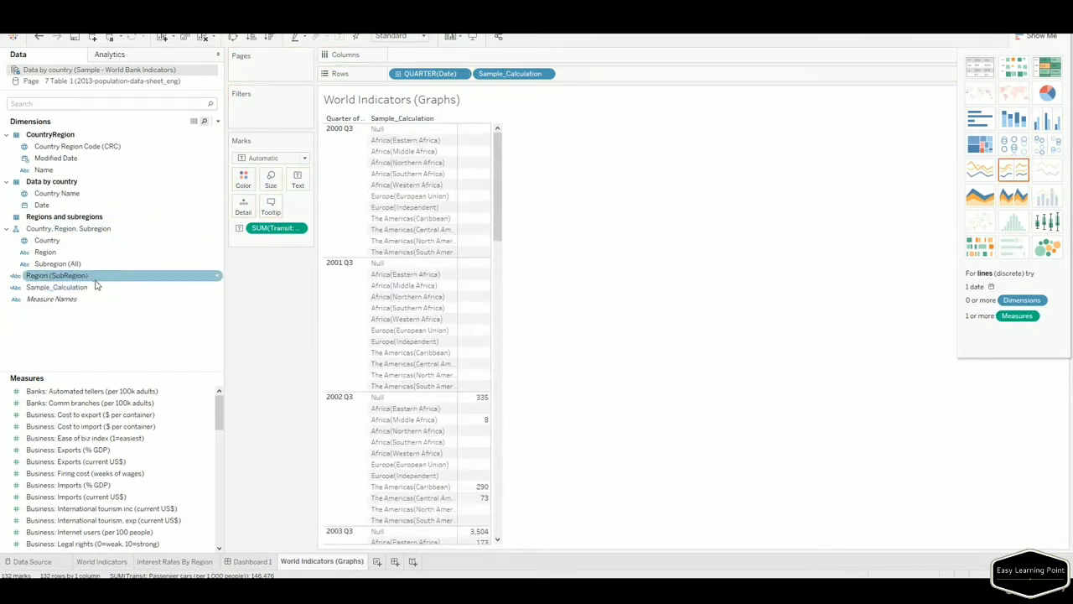
Try grouping Country, Region and Subregion (All), then dissolve the misordered hierarchy.
click(57, 263)
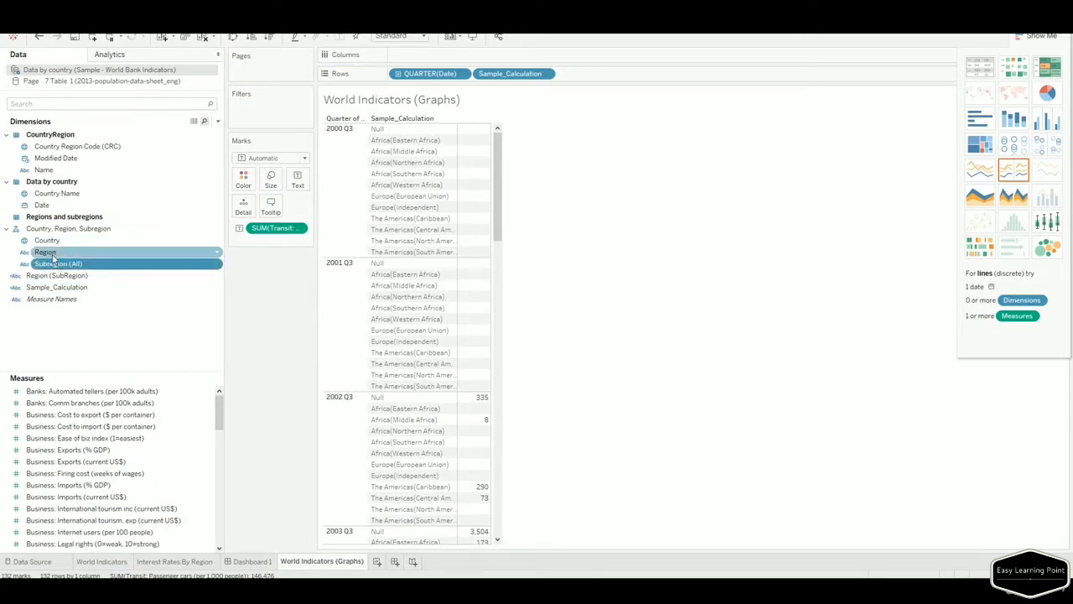
shift+click(48, 240)
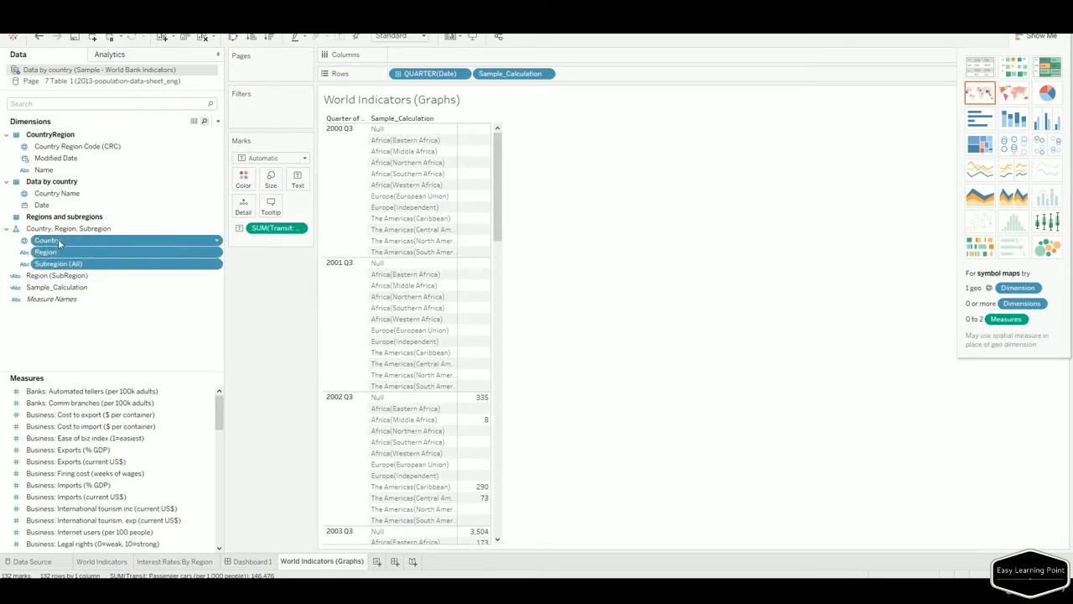
drag(58, 238, 84, 226)
click(50, 252)
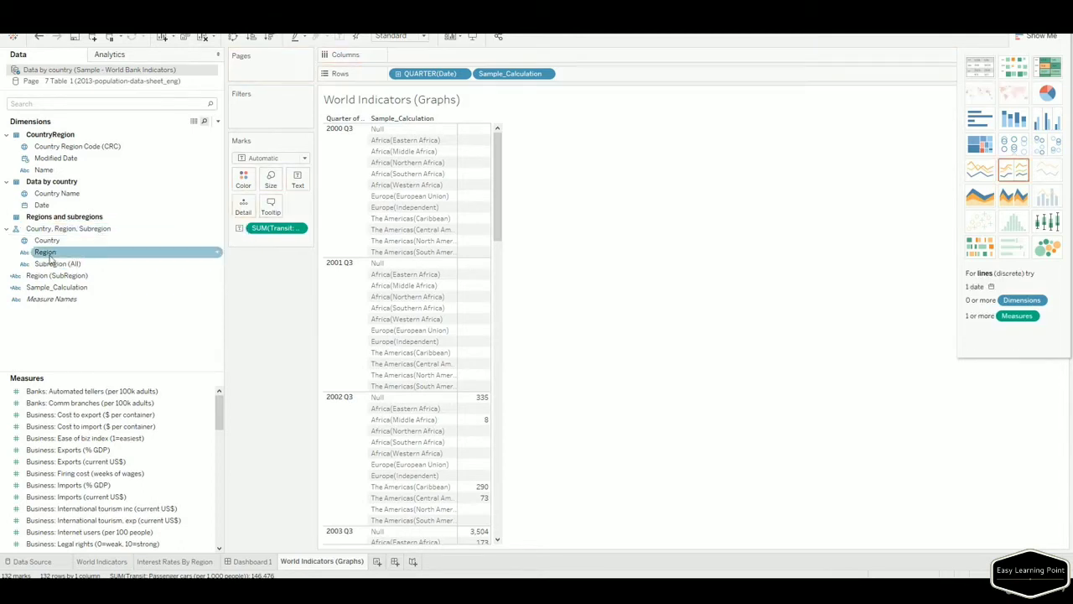
shift+click(52, 256)
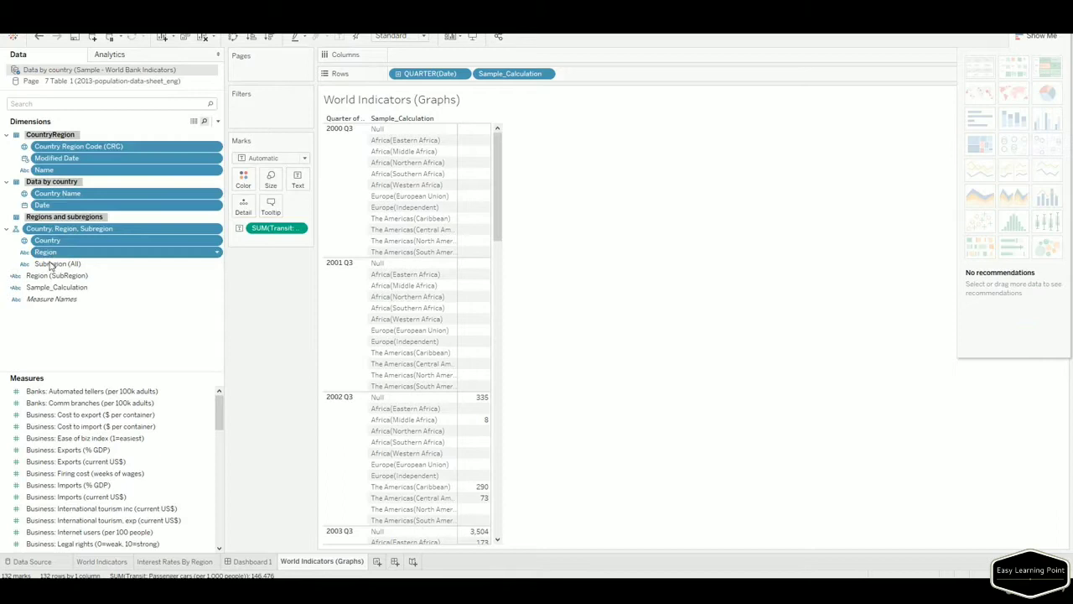
click(136, 278)
click(51, 256)
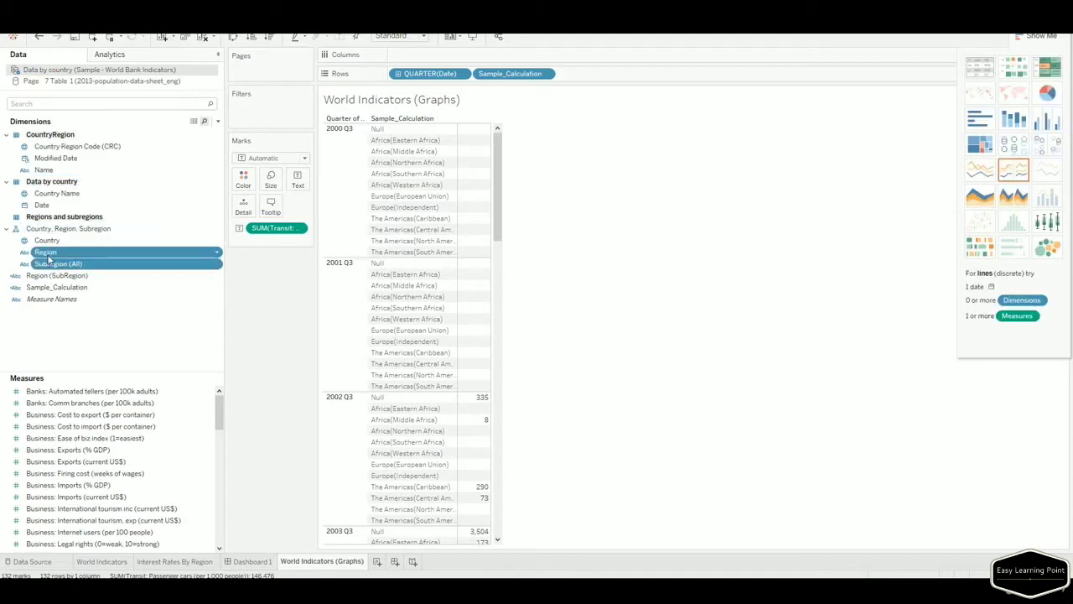
drag(51, 258, 55, 244)
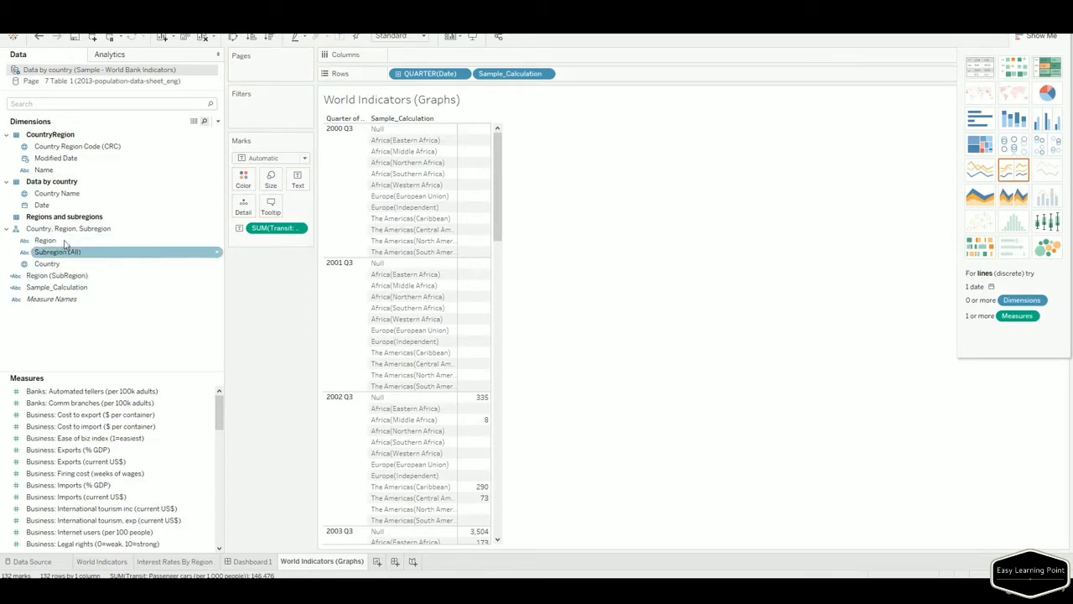
right_click(67, 230)
click(96, 299)
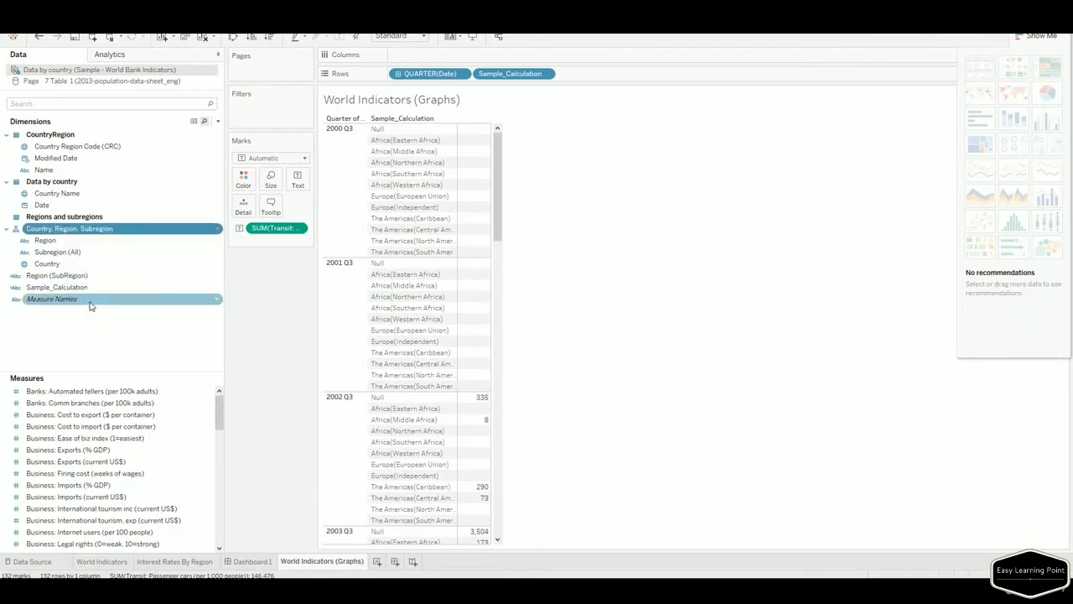
Build the Country, Region, Subregion (All) hierarchy and place it on Rows.
click(40, 260)
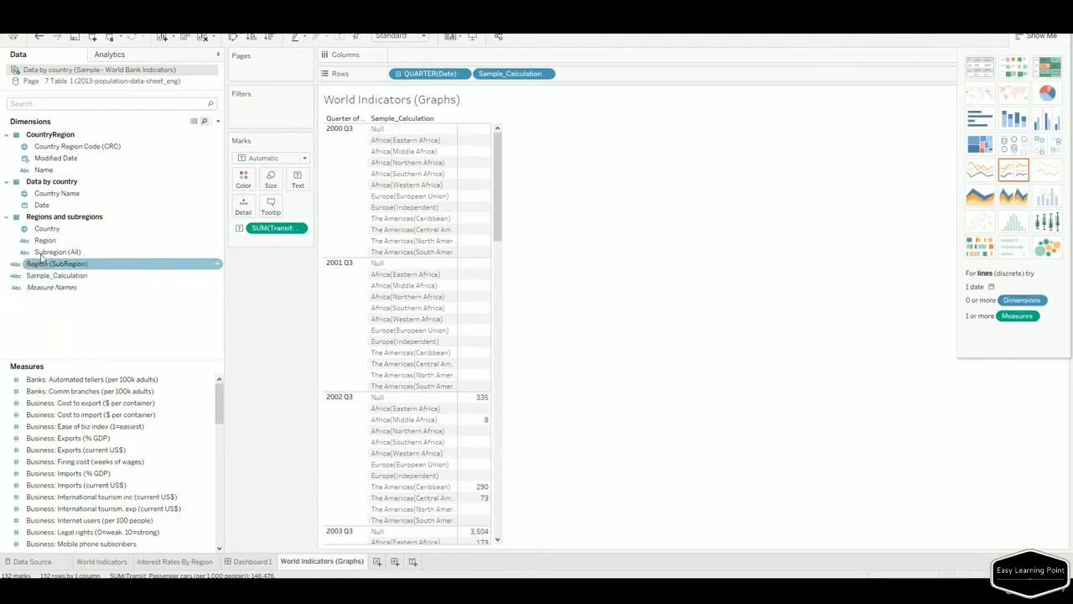
click(41, 242)
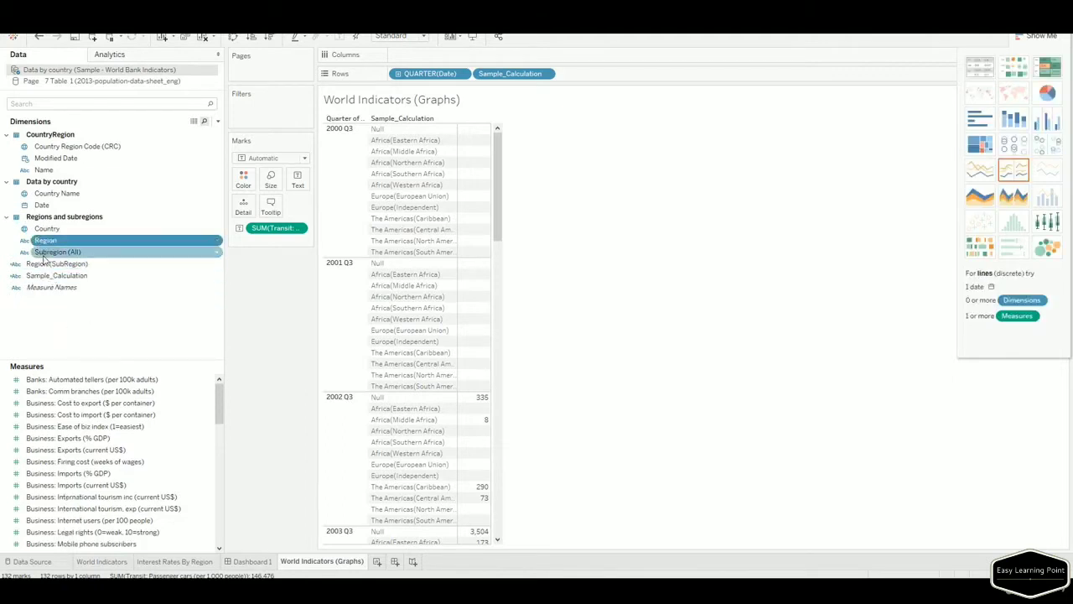
ctrl+click(45, 252)
drag(46, 239, 49, 238)
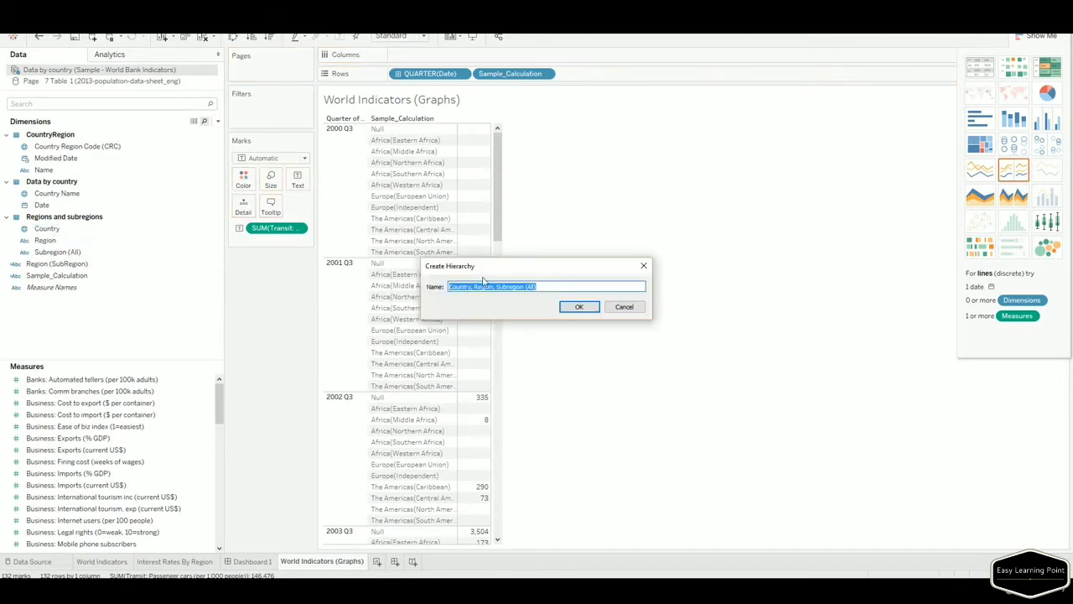
click(503, 286)
drag(554, 287, 425, 286)
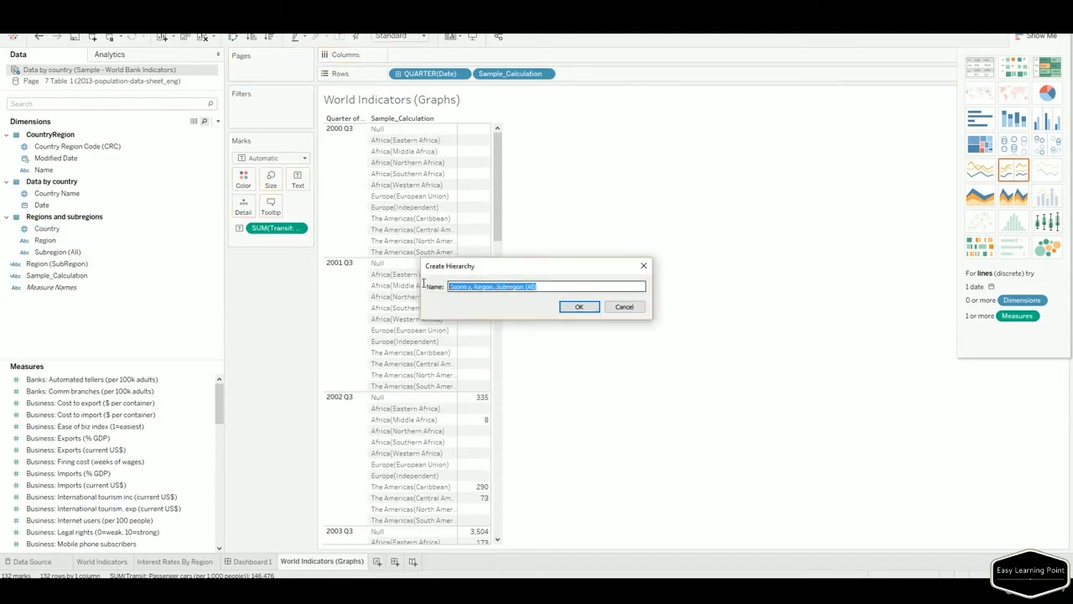
click(578, 308)
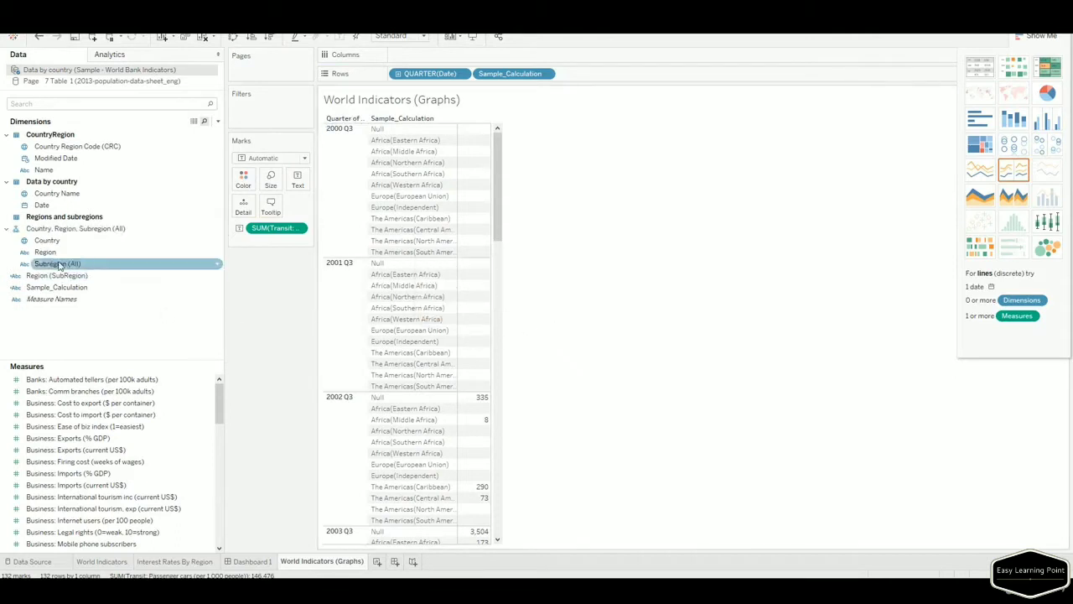
click(67, 229)
drag(247, 217, 369, 193)
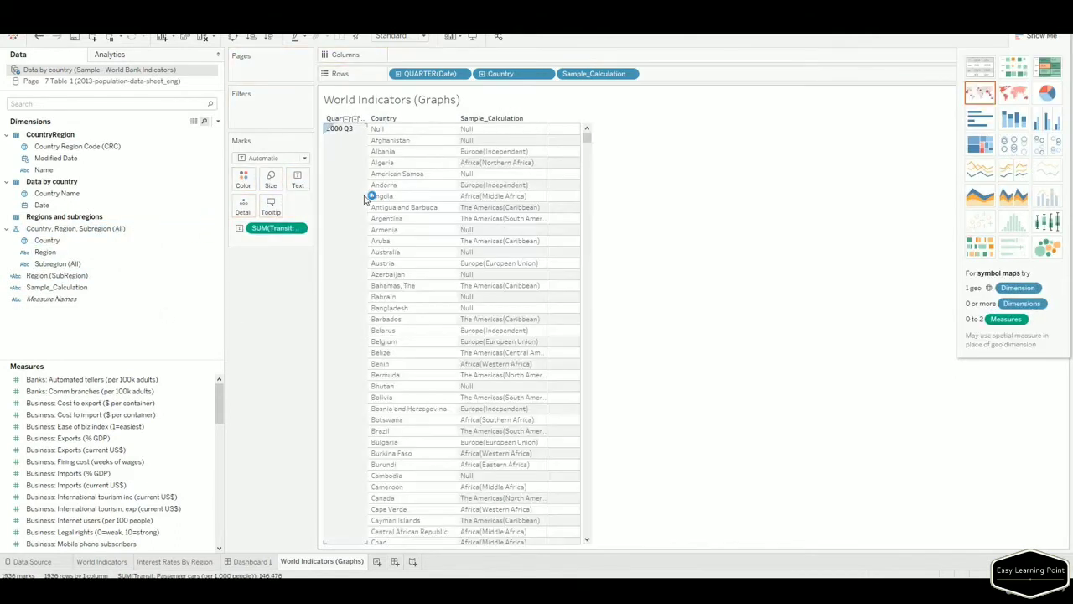
Change the date to MONTH and drill Country down to Region and Subregion (All).
click(356, 120)
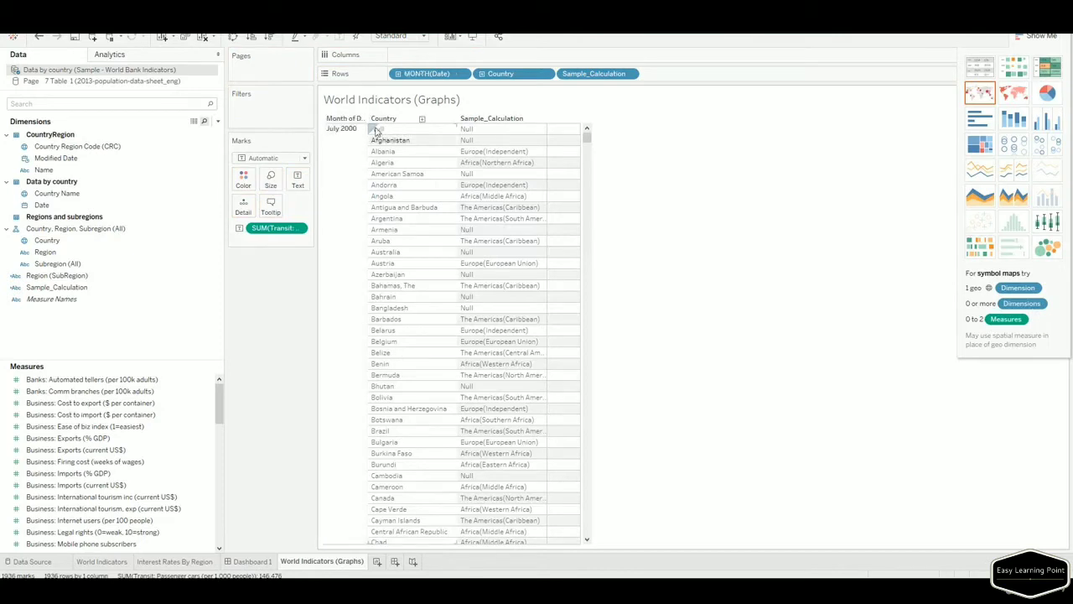
click(420, 122)
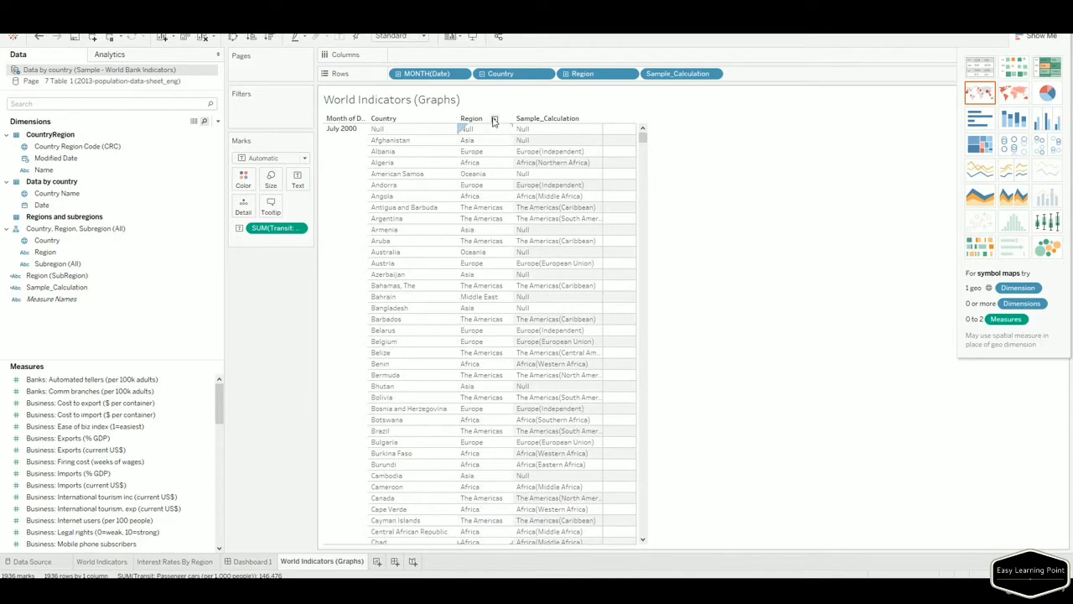
click(495, 120)
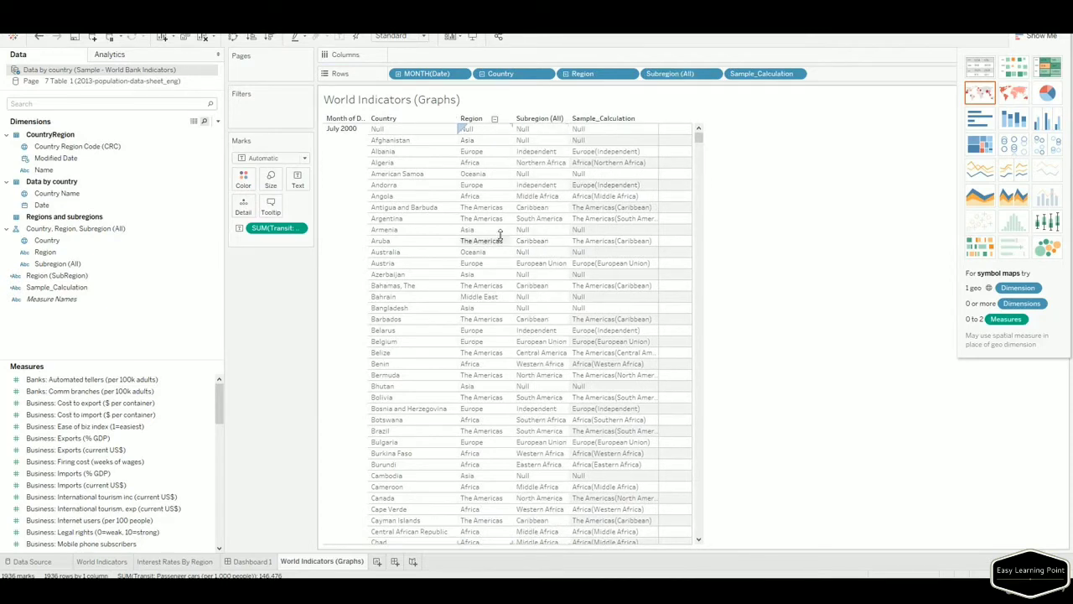
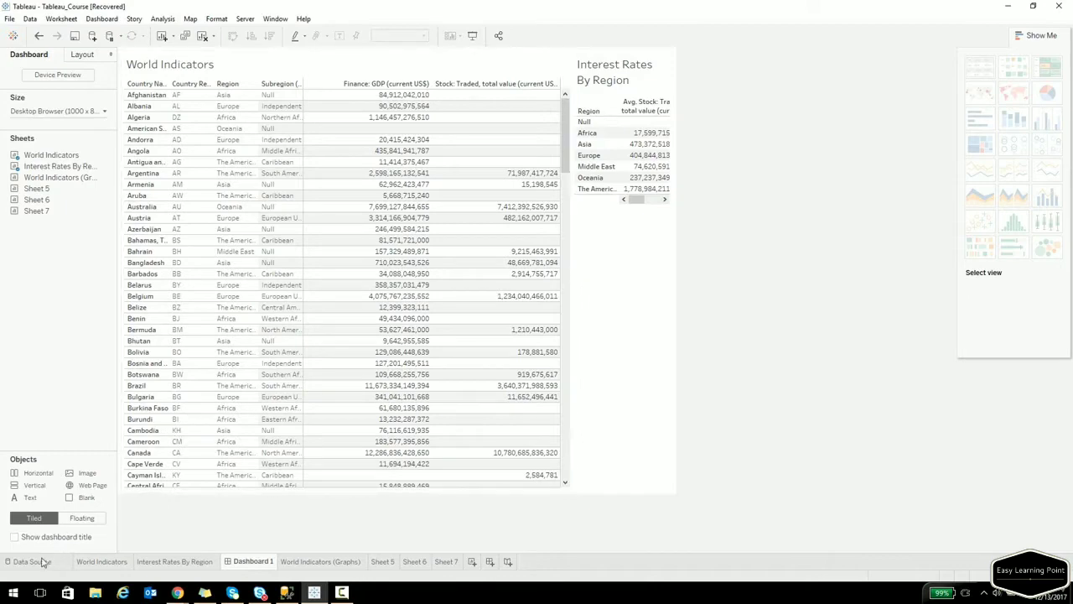
Duplicate the Interest Rates By Region sheet.
click(107, 563)
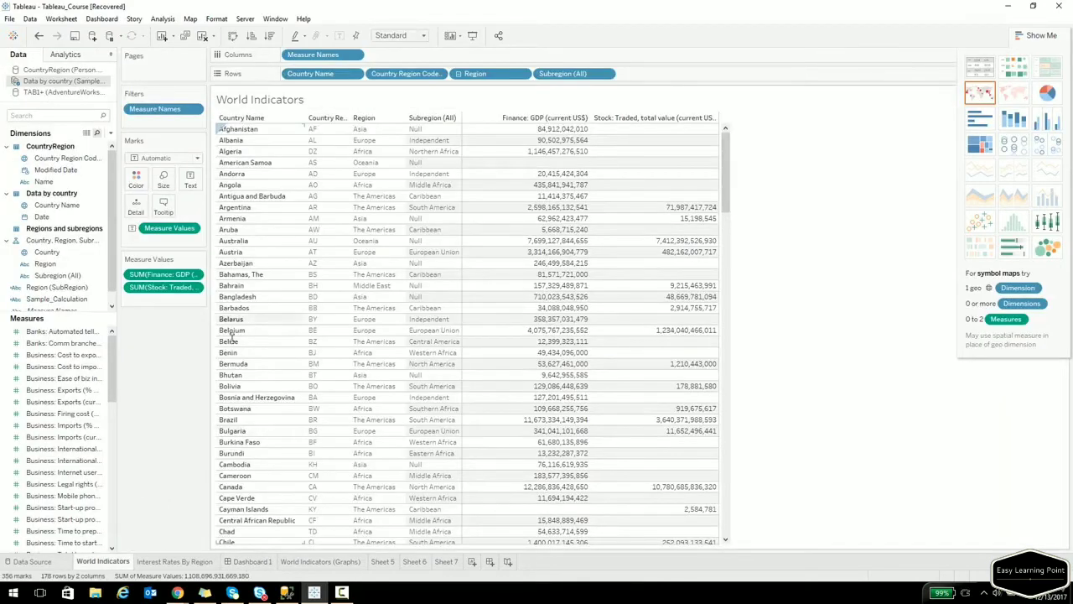
click(193, 563)
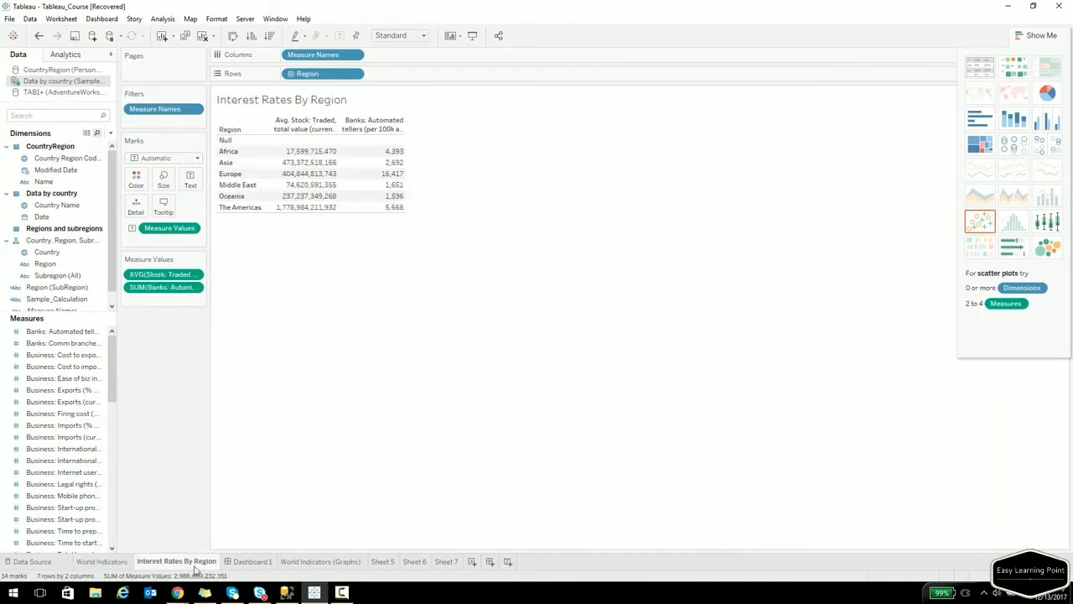
right_click(198, 564)
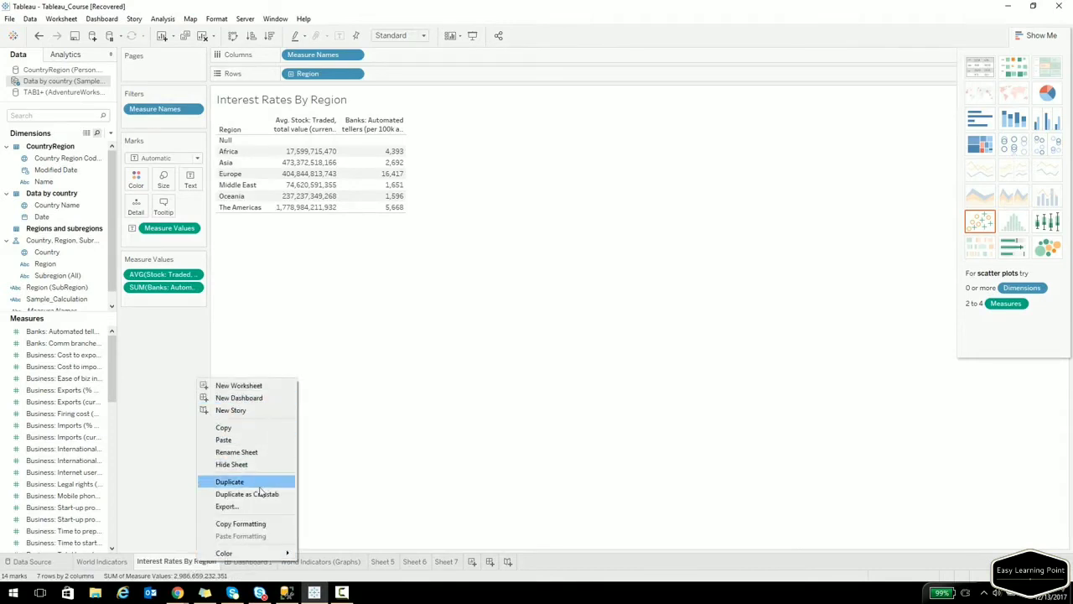
click(260, 484)
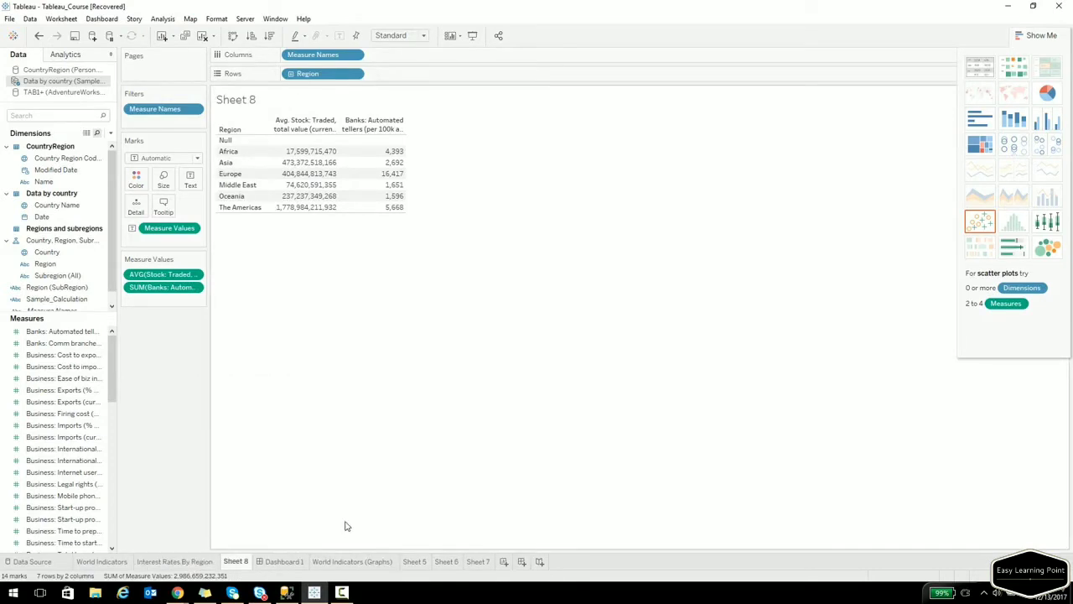
Rename the new Sheet 8 to 'Interets Rates (Distribution)'.
right_click(240, 561)
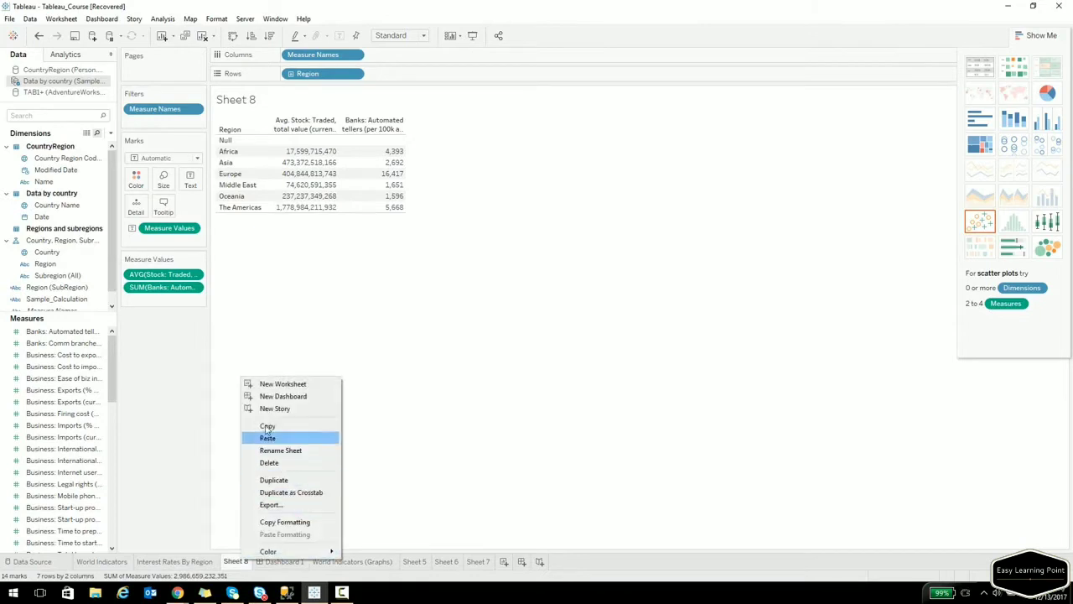
click(279, 450)
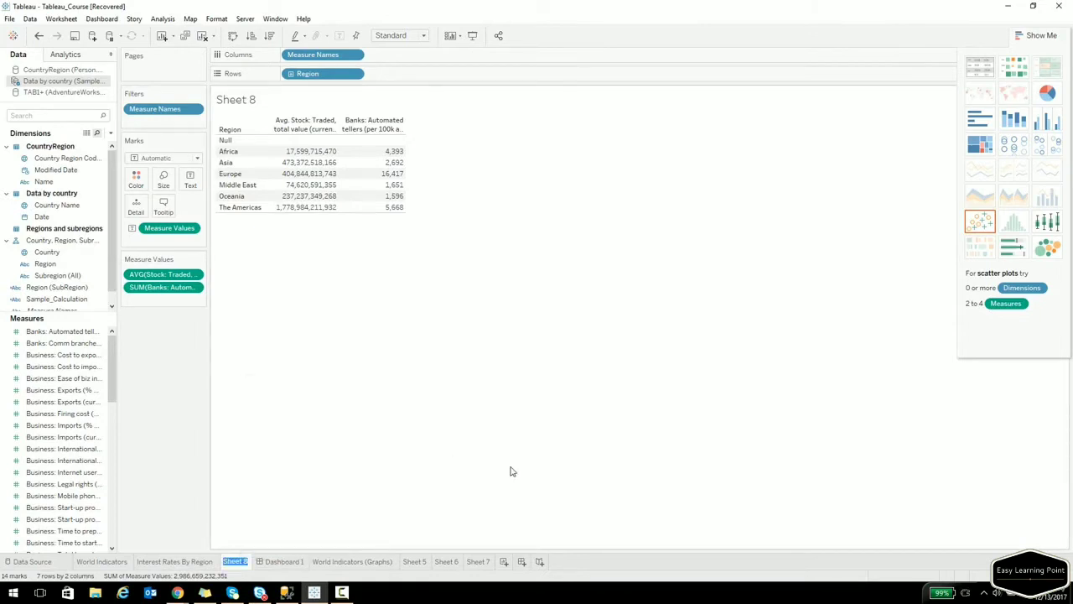
key(BackSpace)
text(InteretsR)
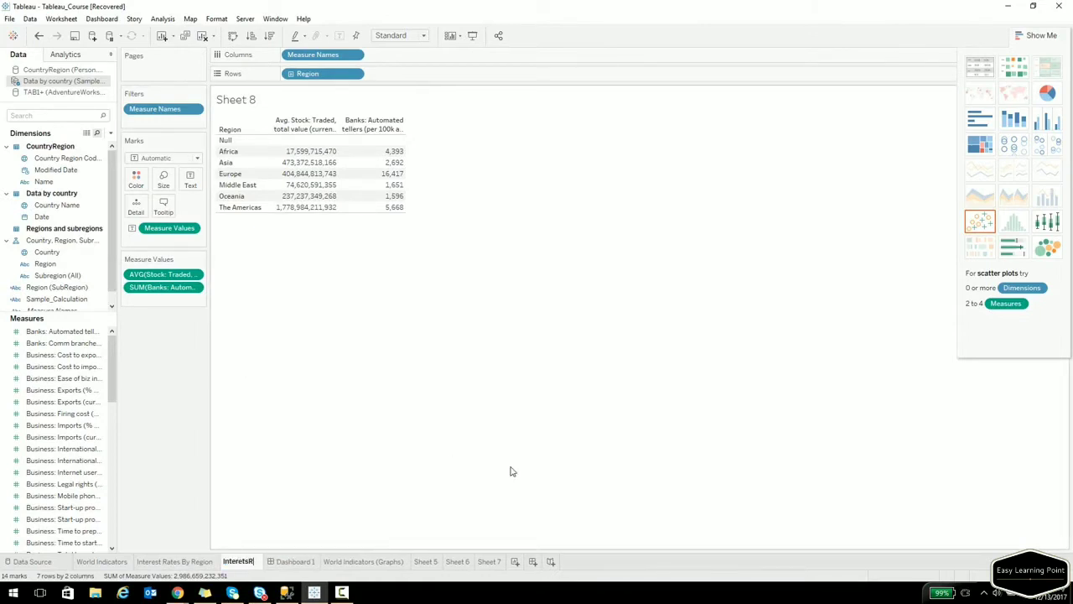
key(BackSpace)
text(Rates ()
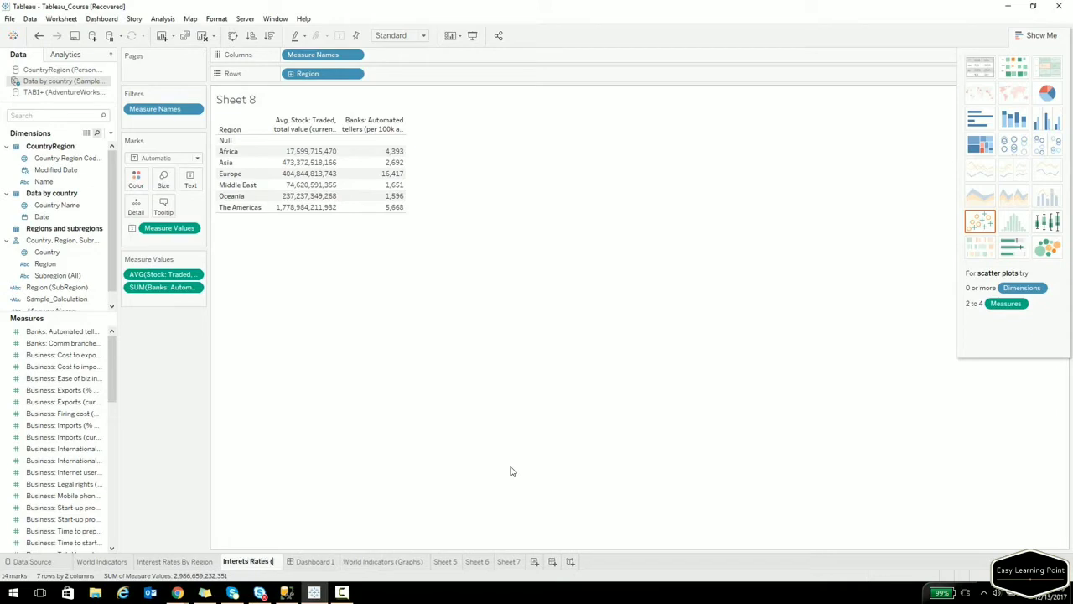
text(Distri)
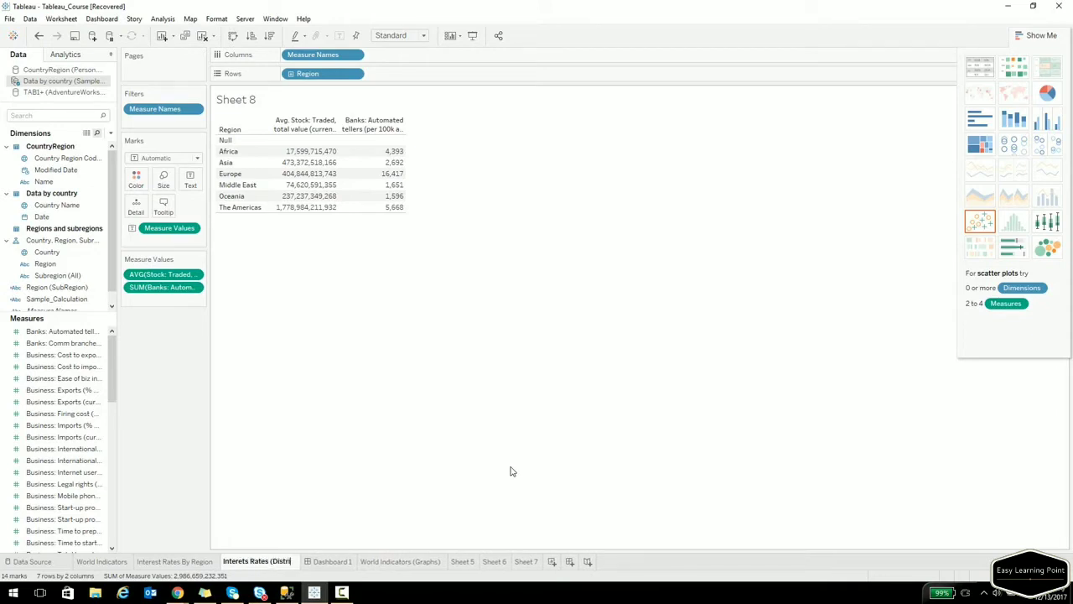
text(bution))
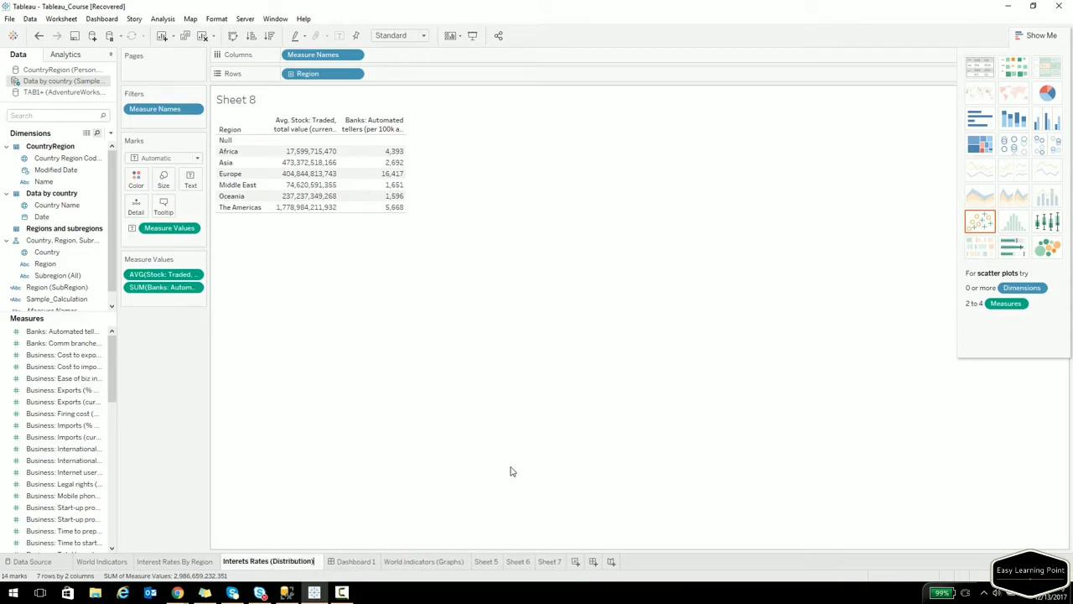
Confirm the new name, remove AVG(Stock: Traded) from Measure Values, and filter fields by 'date'.
key(Return)
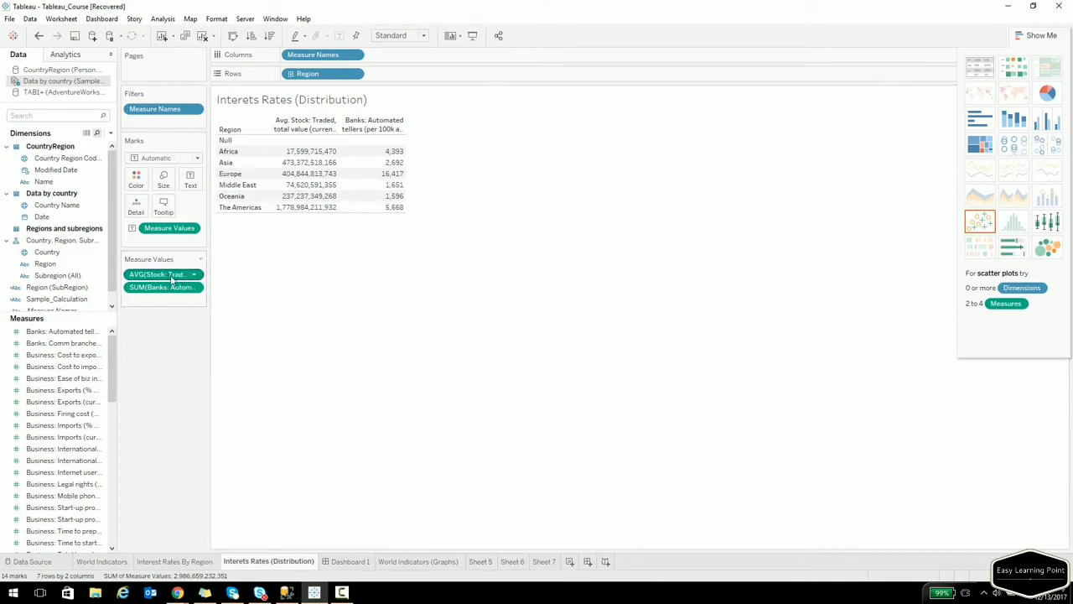
drag(168, 275, 84, 350)
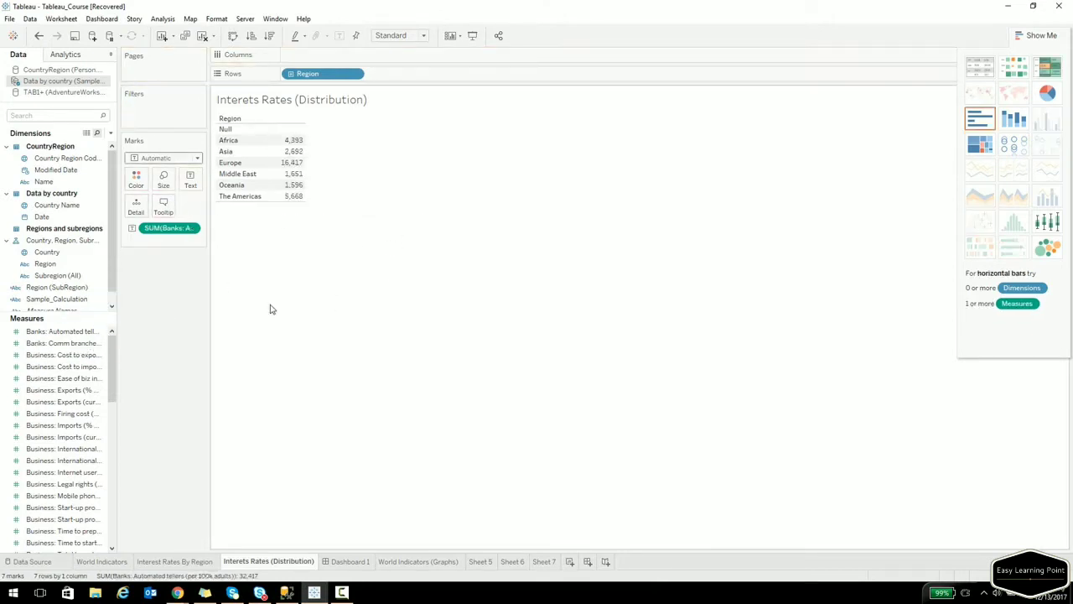
click(79, 117)
text(date)
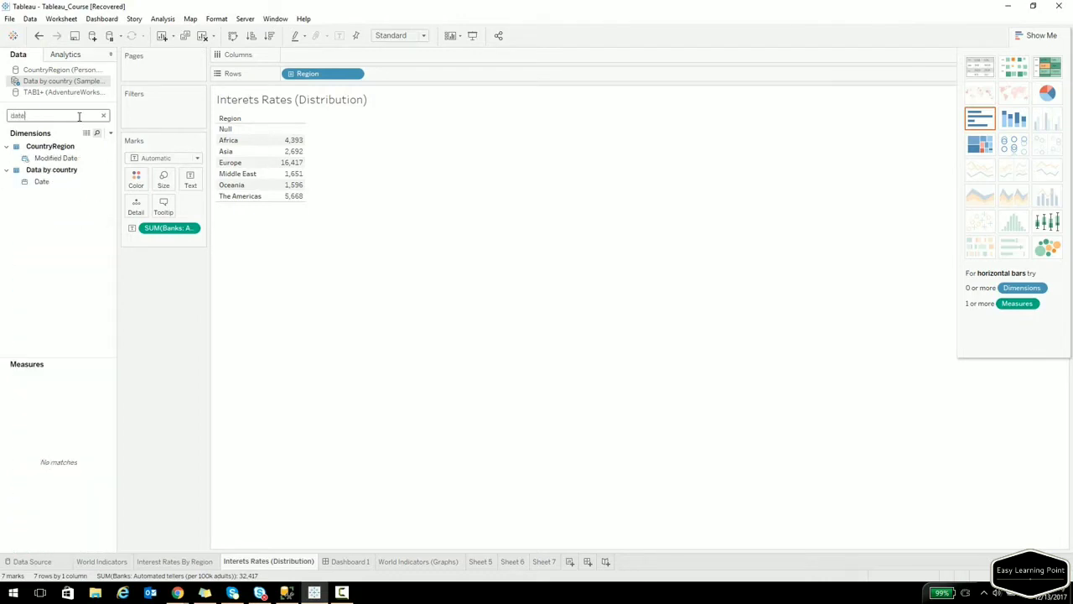
Put YEAR(Date) on Rows before Region, listing regions under each year 2000–2010.
drag(44, 182, 226, 163)
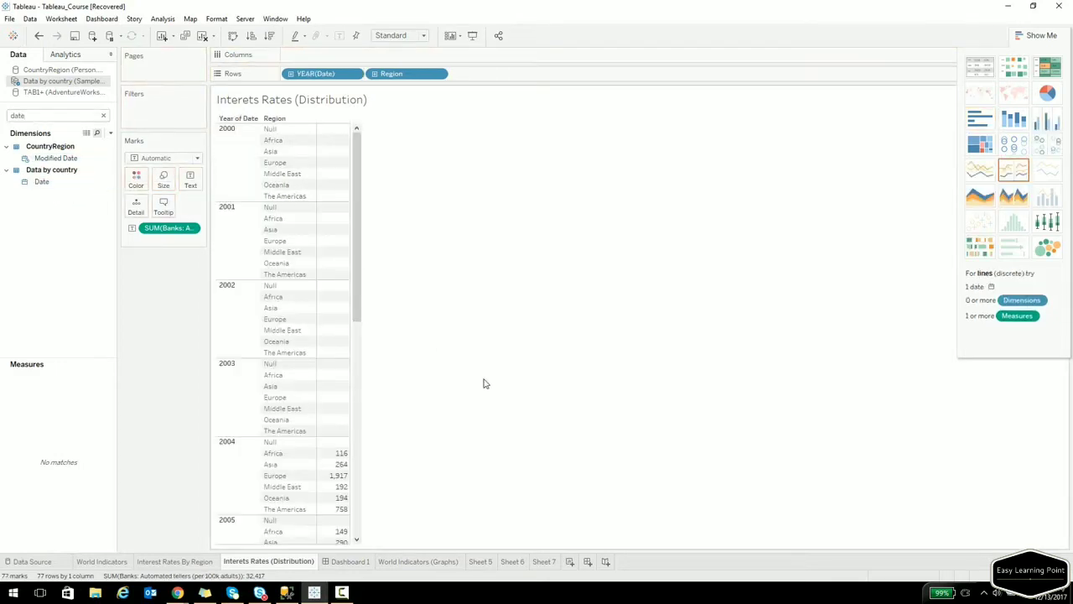
scroll(268, 434, down, 2)
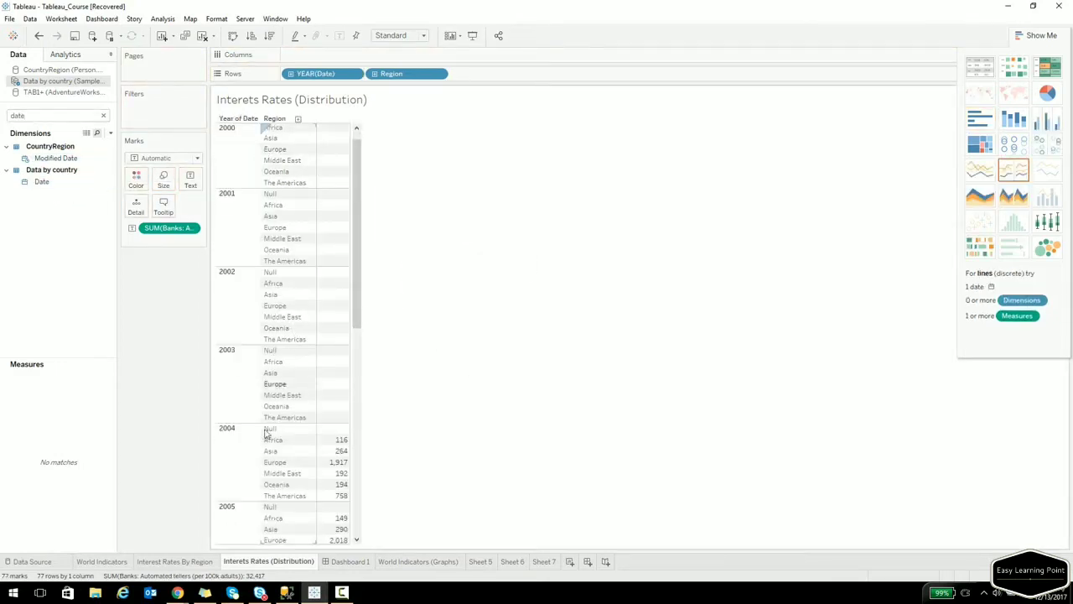
scroll(351, 442, down, 12)
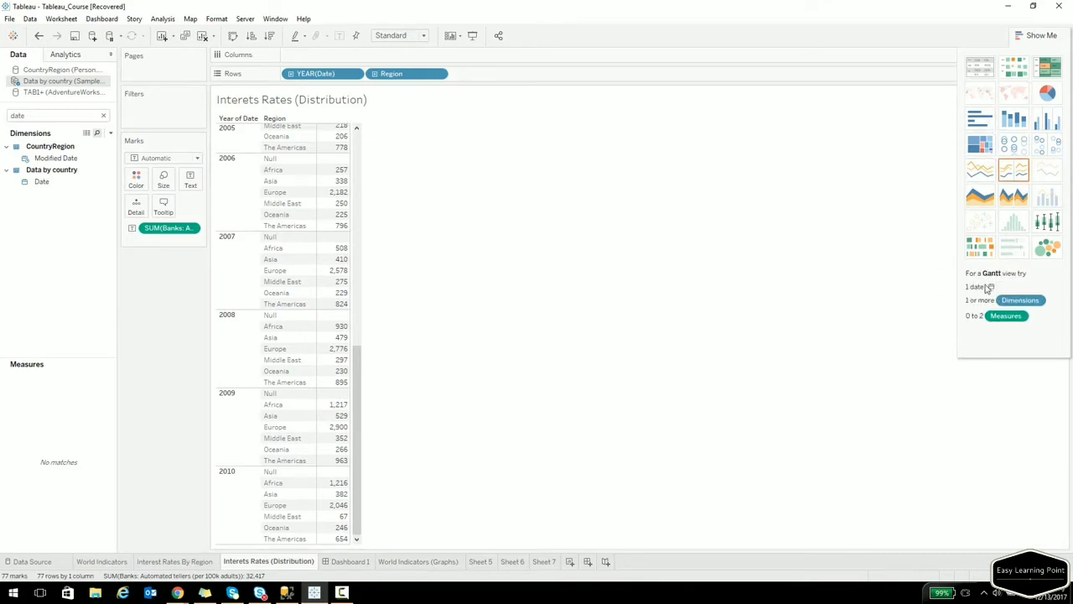
Switch the table to stacked bars of automated tellers per year, coloured by region.
click(1011, 130)
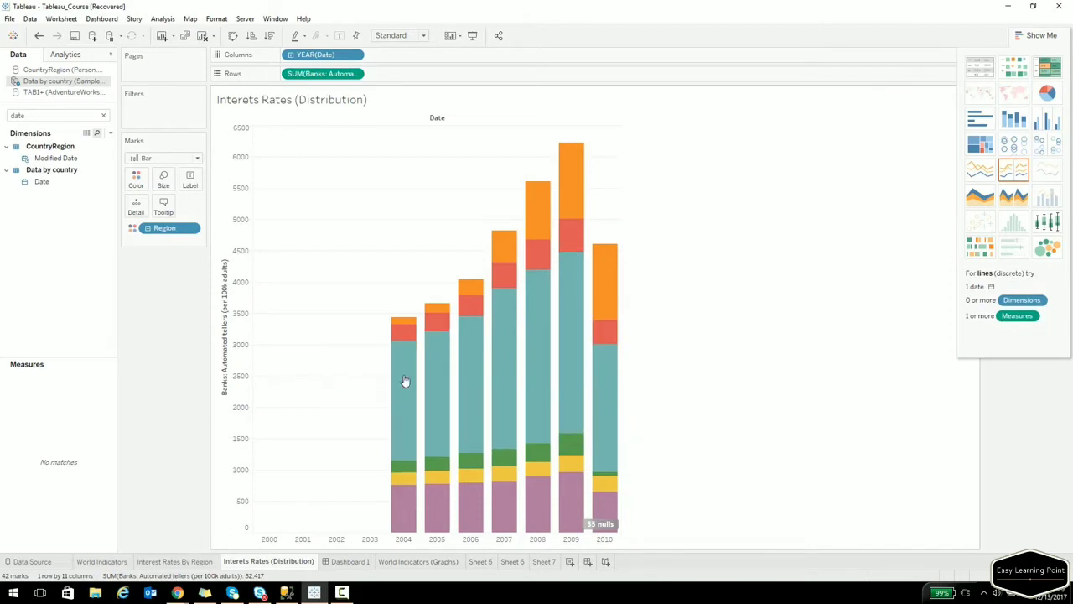
mouse_move(403, 382)
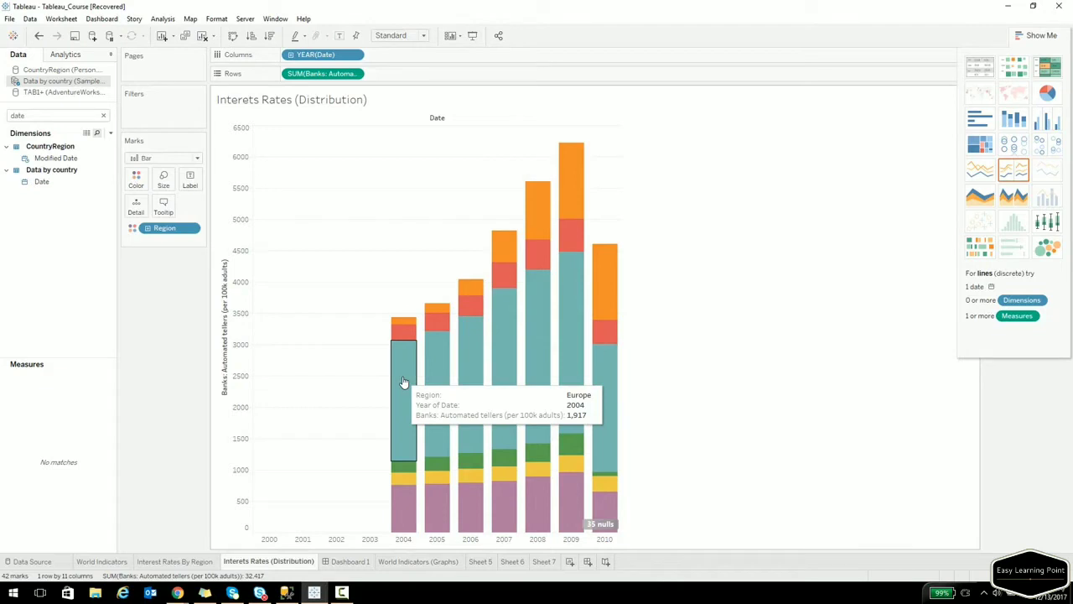
mouse_move(400, 324)
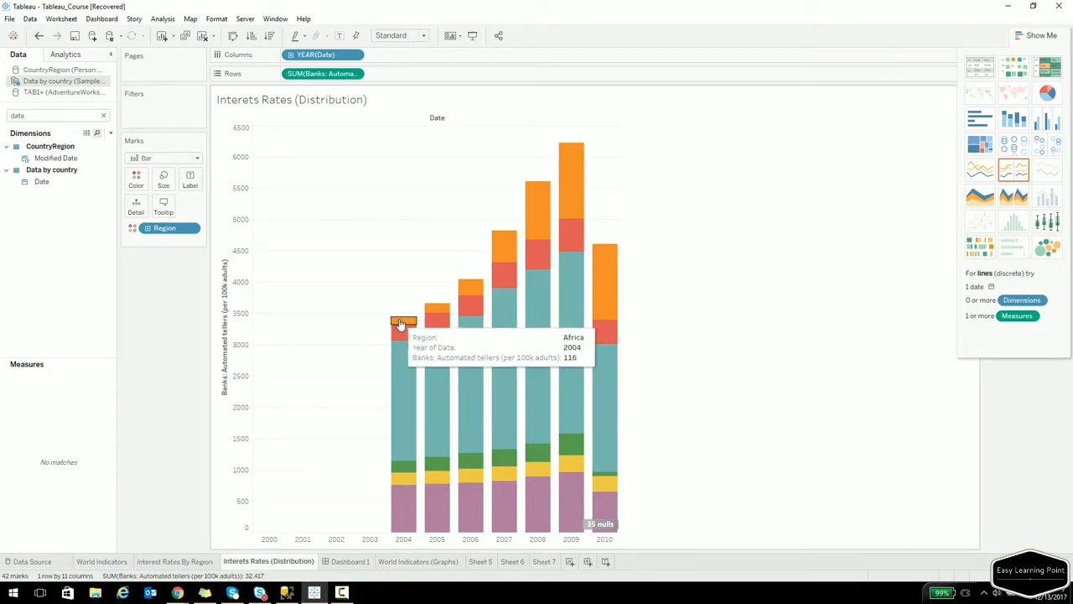
mouse_move(548, 455)
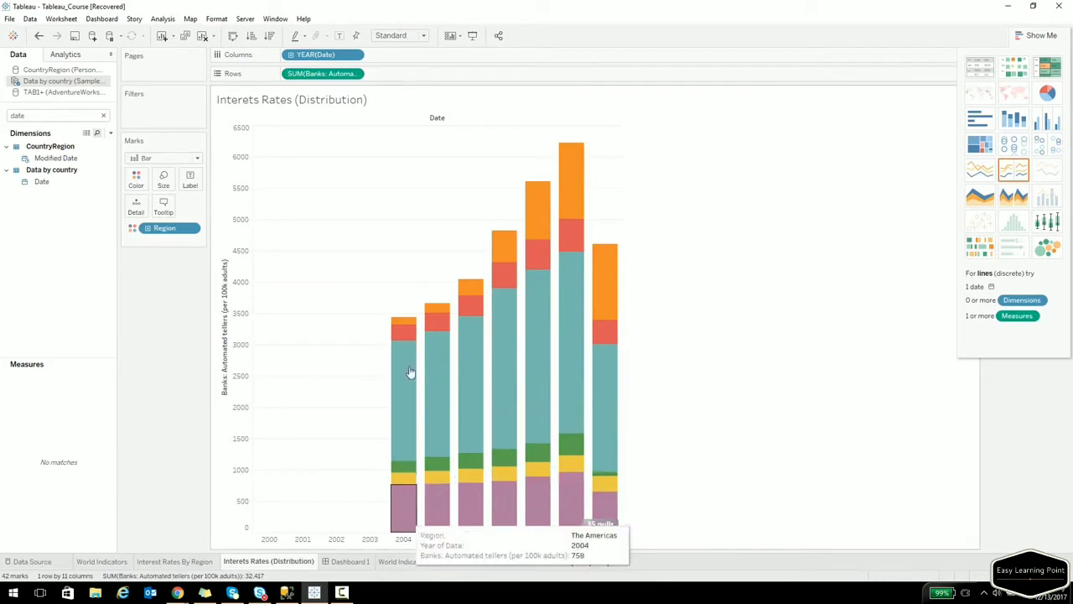
mouse_move(401, 461)
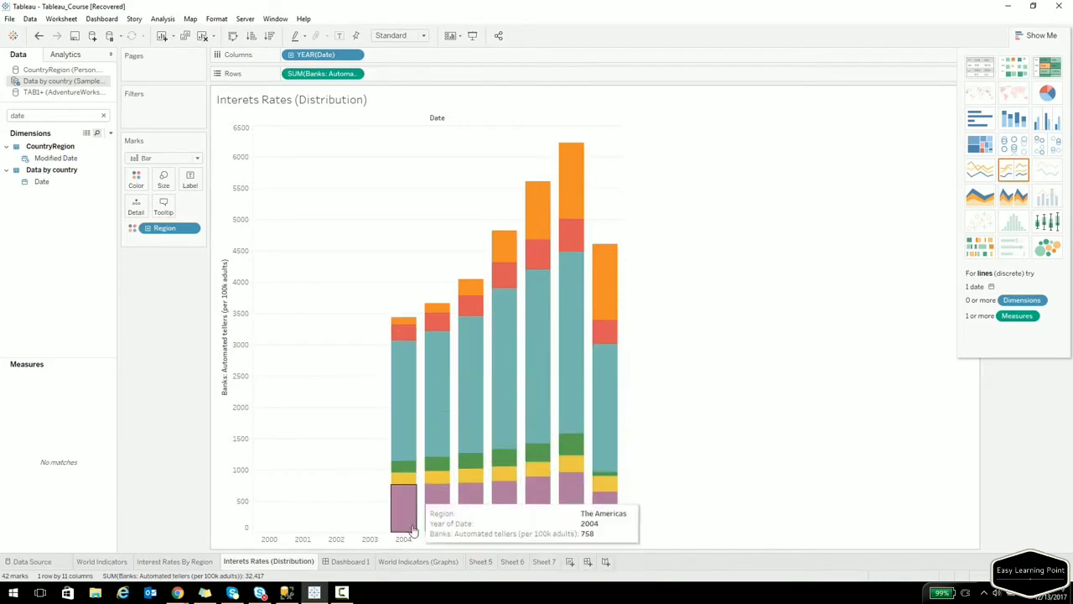
Label the bar segments with Banks: Automated tellers values.
click(103, 116)
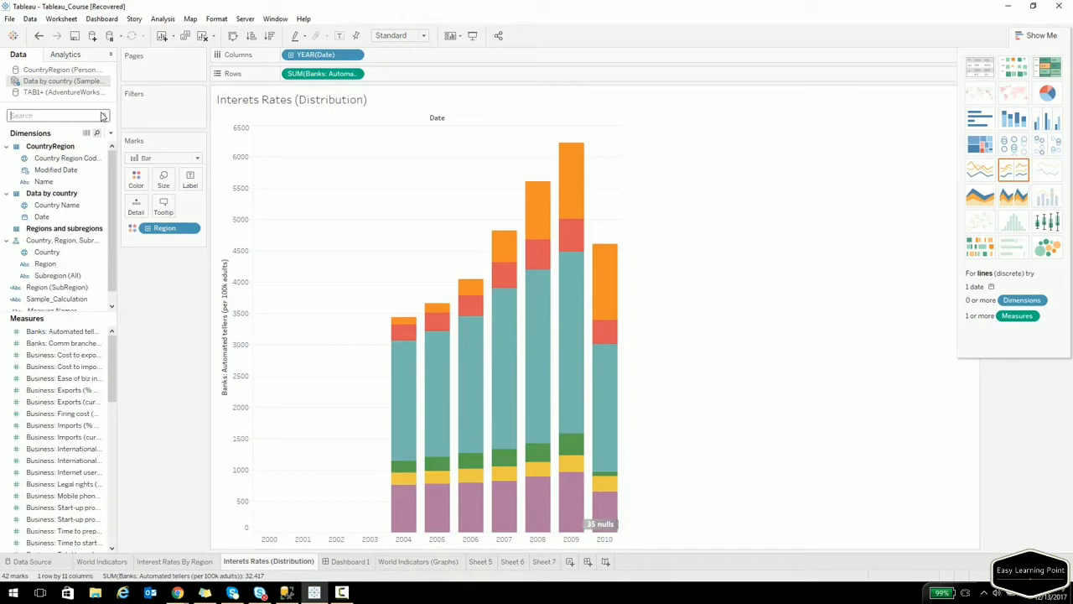
text(auto)
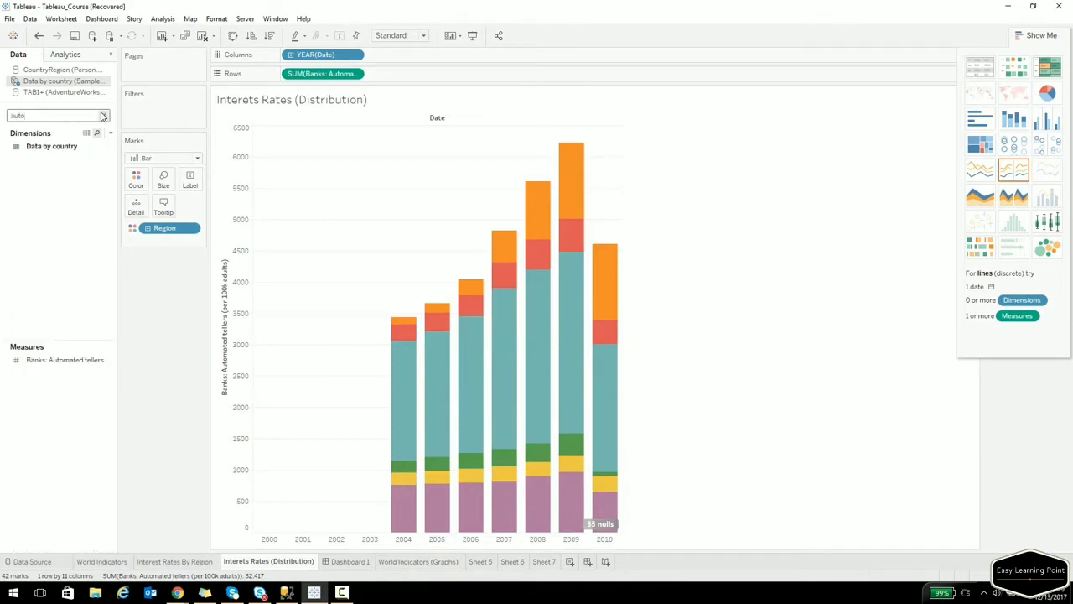
click(80, 361)
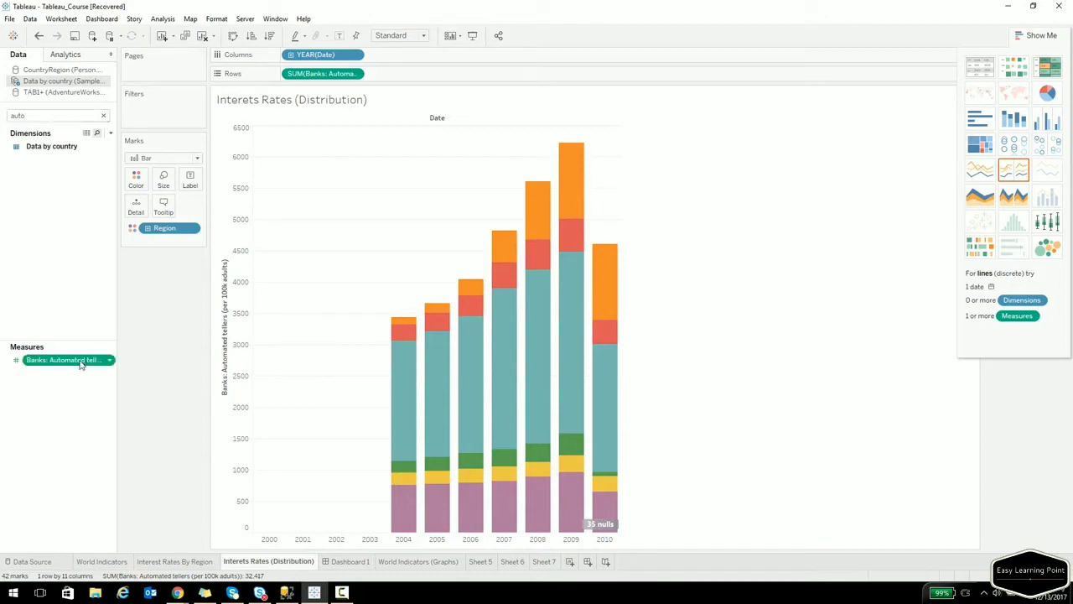
drag(80, 363, 190, 182)
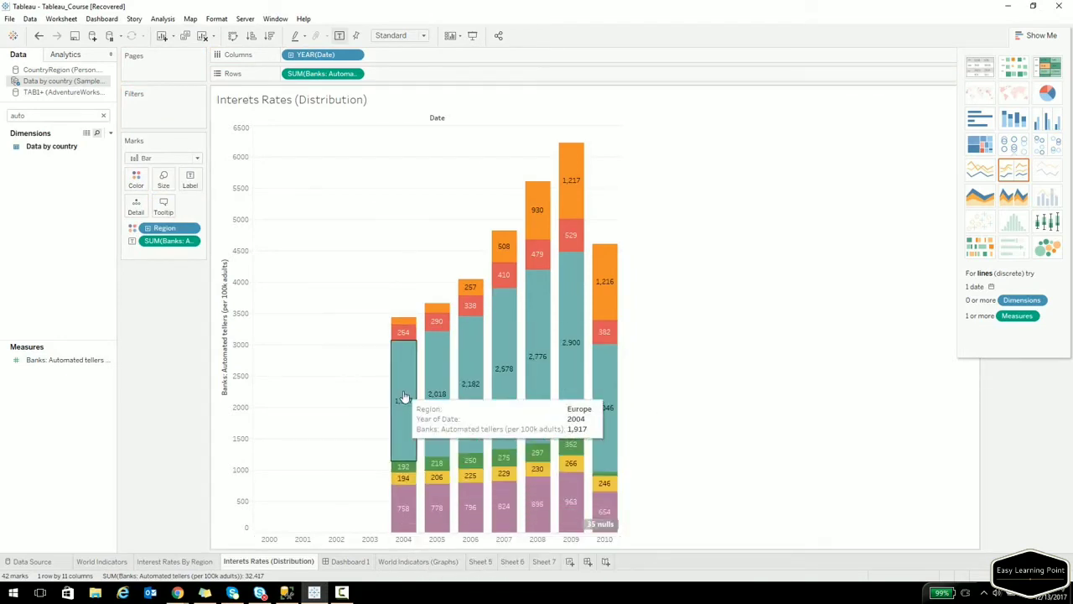
Check the Europe 2004 segment's label options, then deselect it.
click(403, 348)
right_click(405, 350)
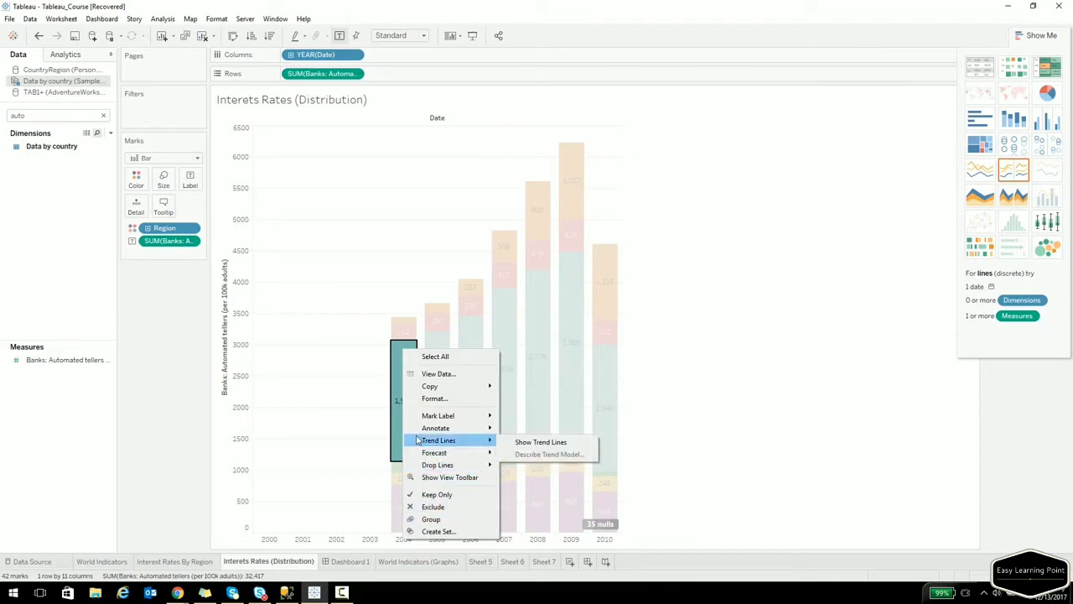
mouse_move(425, 421)
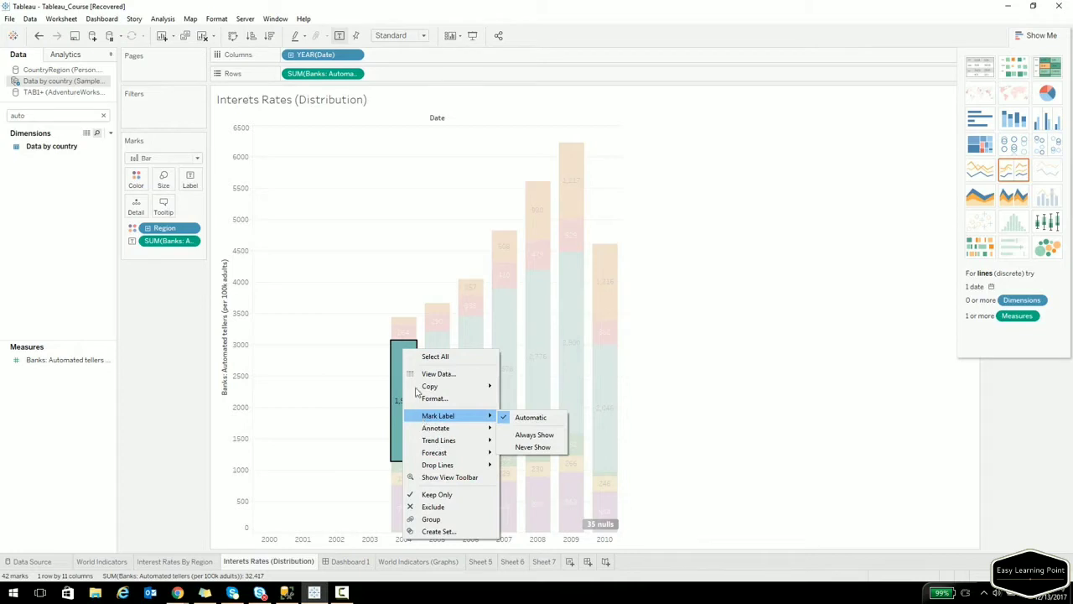
click(691, 260)
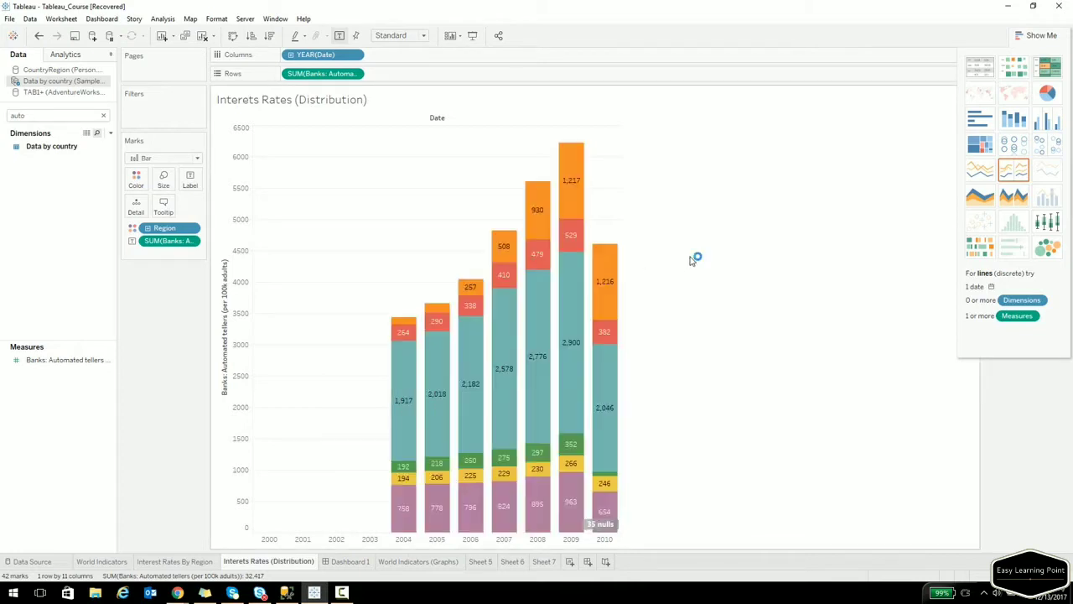
mouse_move(606, 277)
click(144, 184)
click(159, 218)
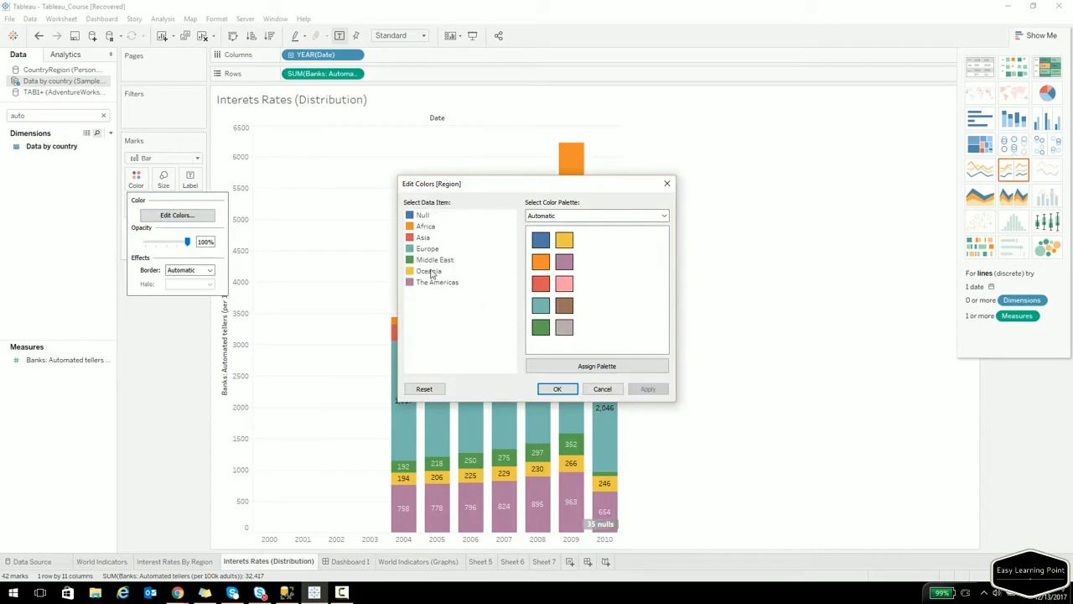
click(584, 218)
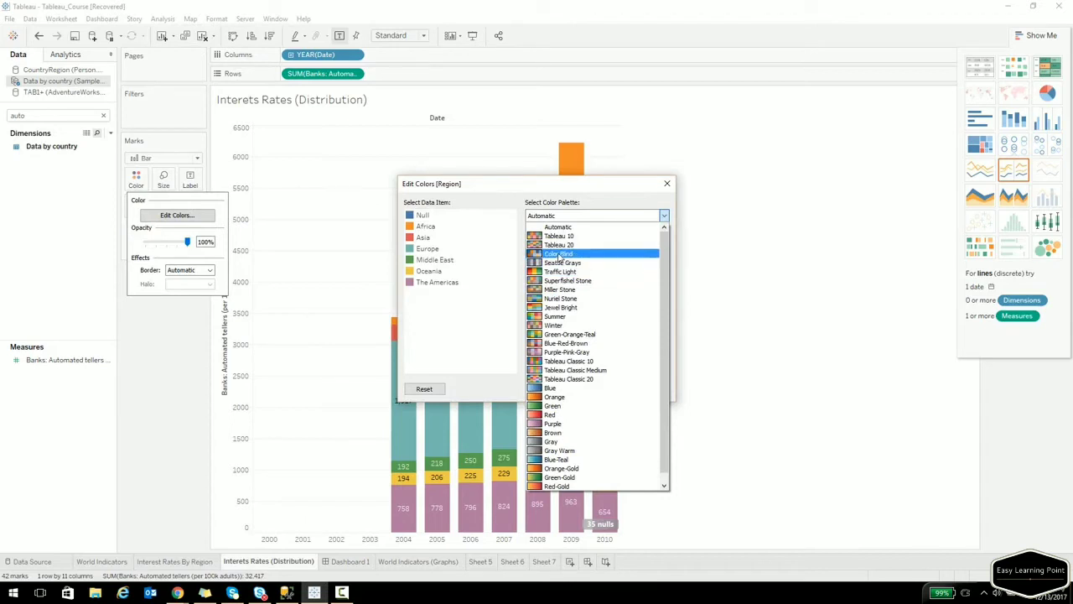
click(561, 244)
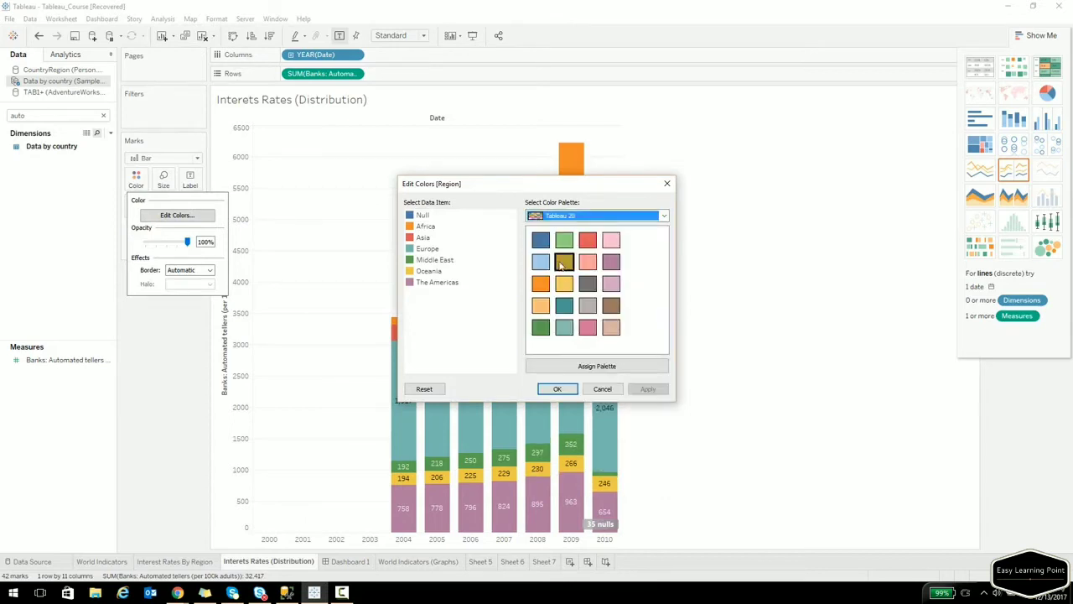
click(559, 389)
mouse_move(513, 429)
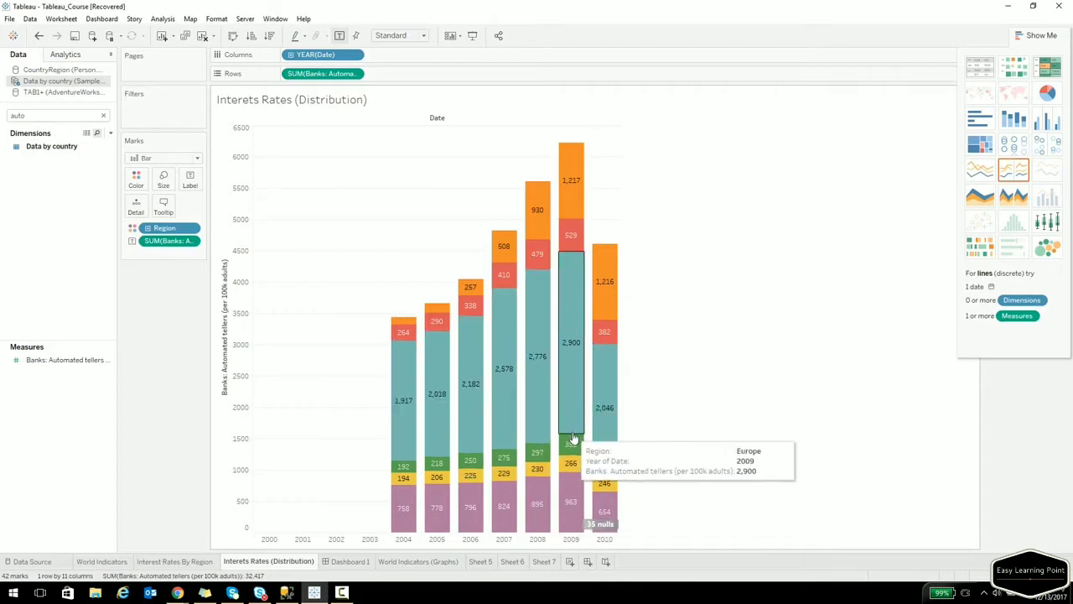
Apply a Percent of Total quick table calculation to the automated tellers labels.
mouse_move(573, 443)
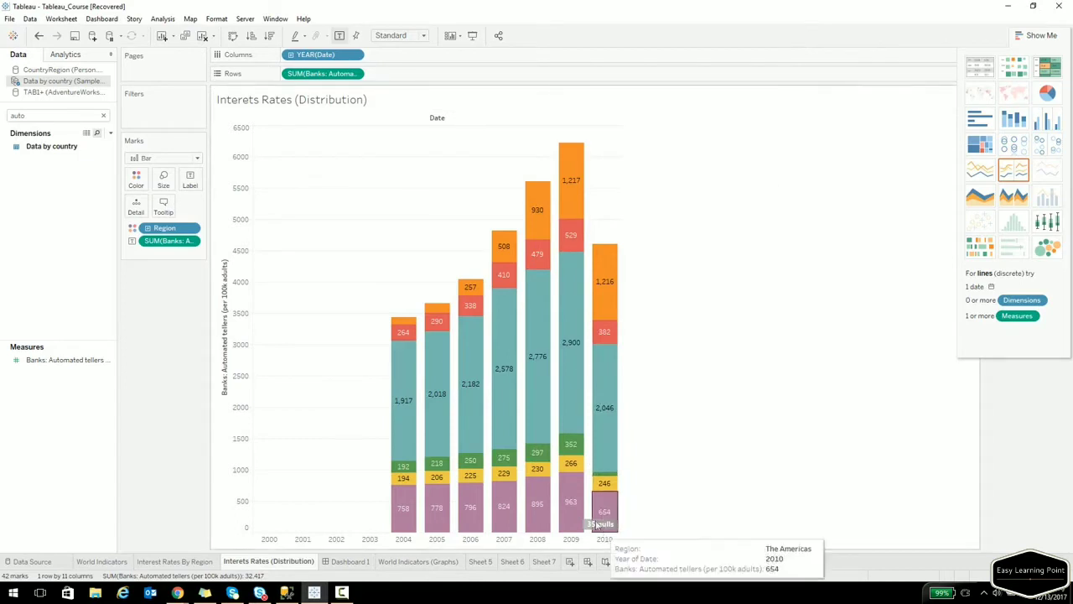
click(190, 240)
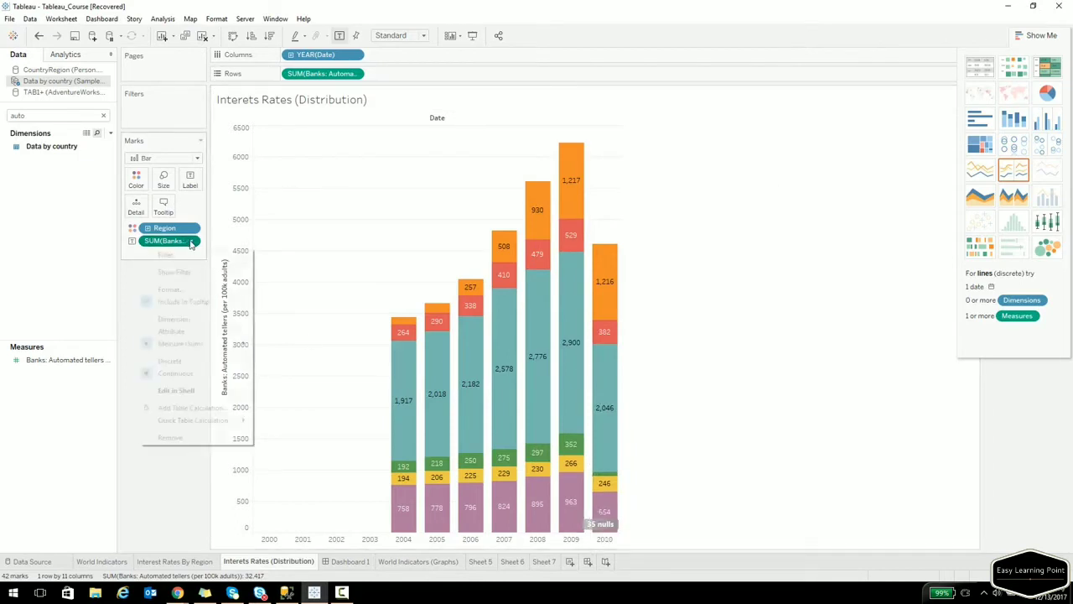
mouse_move(188, 424)
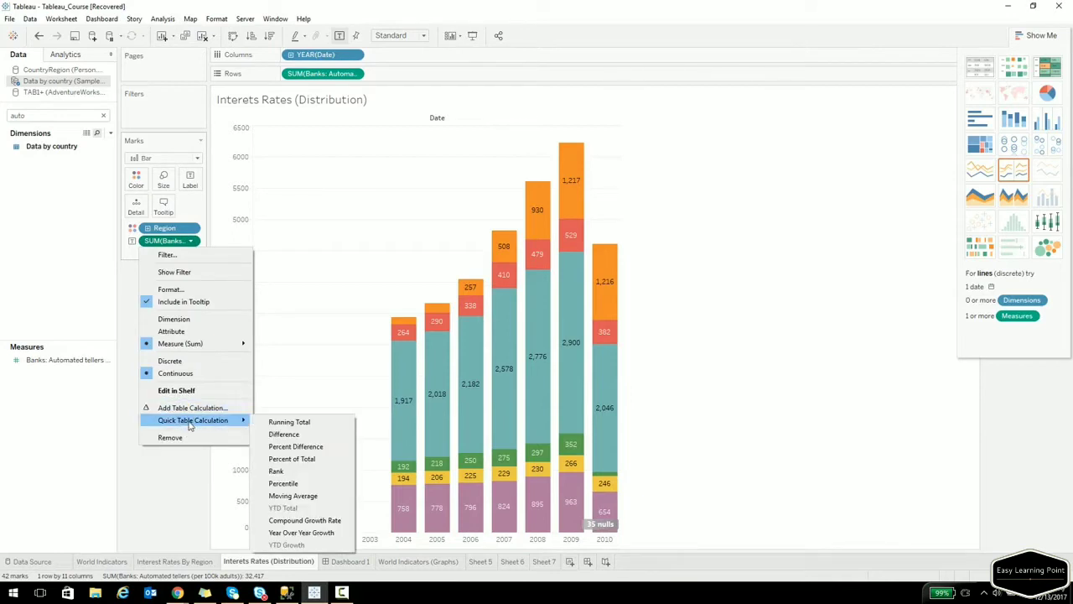
click(289, 461)
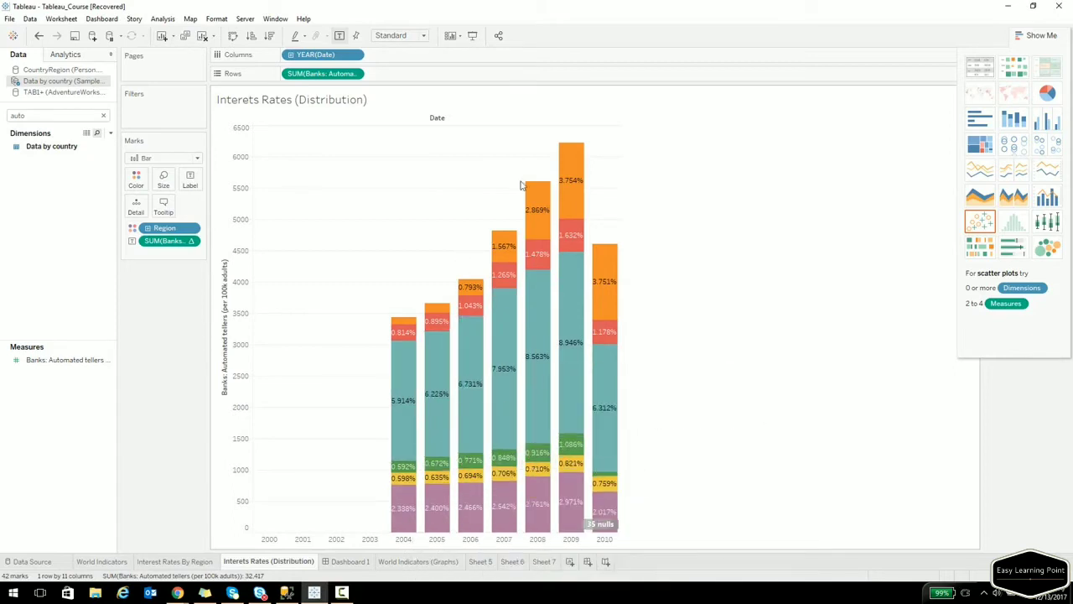
click(192, 241)
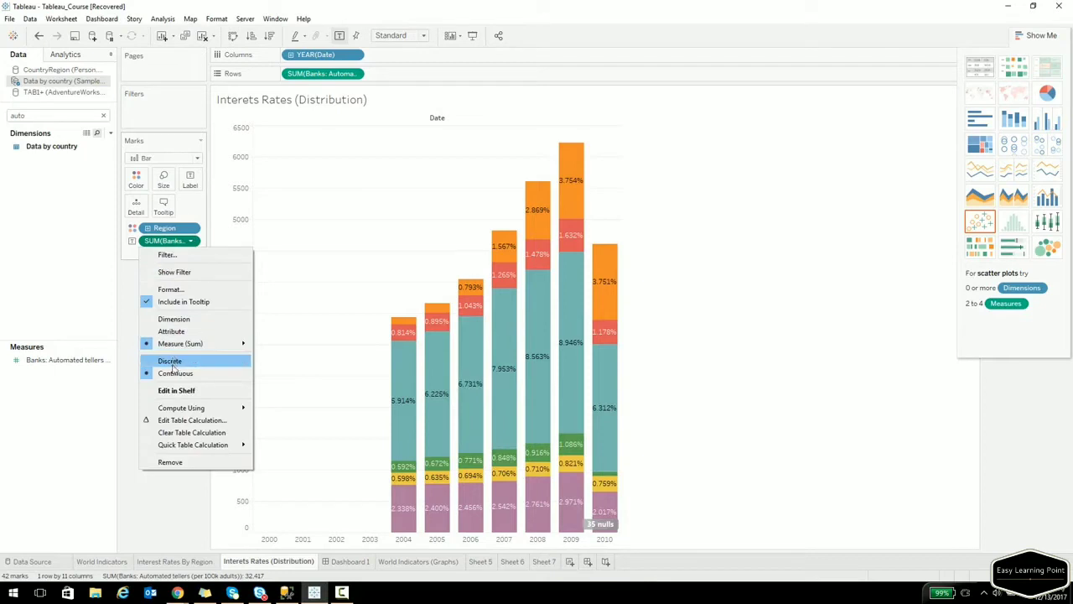
mouse_move(173, 411)
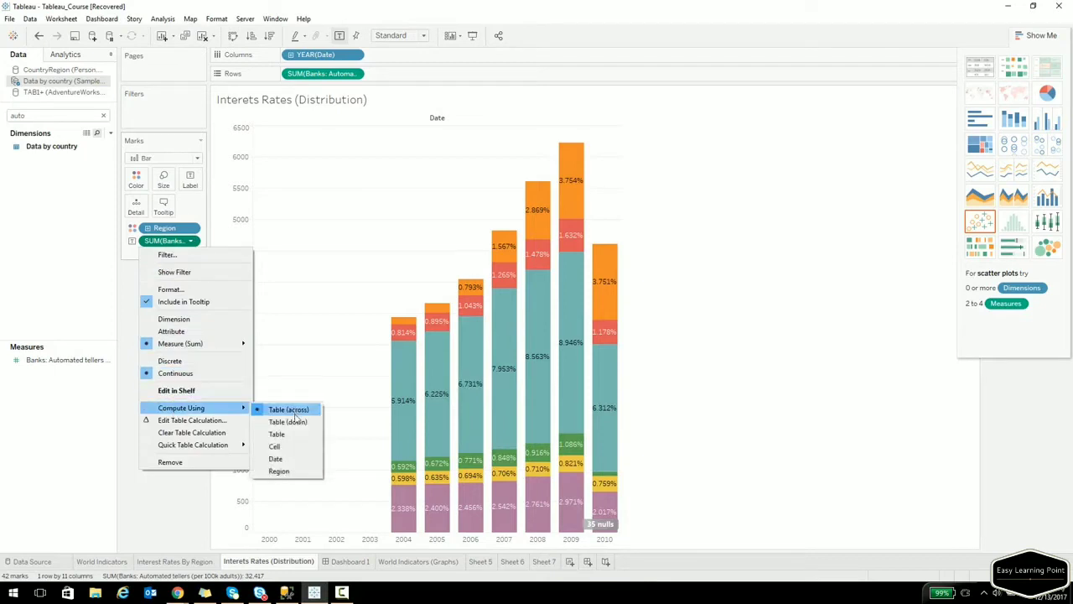
Compute the percentages using Table (down) so each year's bar totals 100%.
click(288, 422)
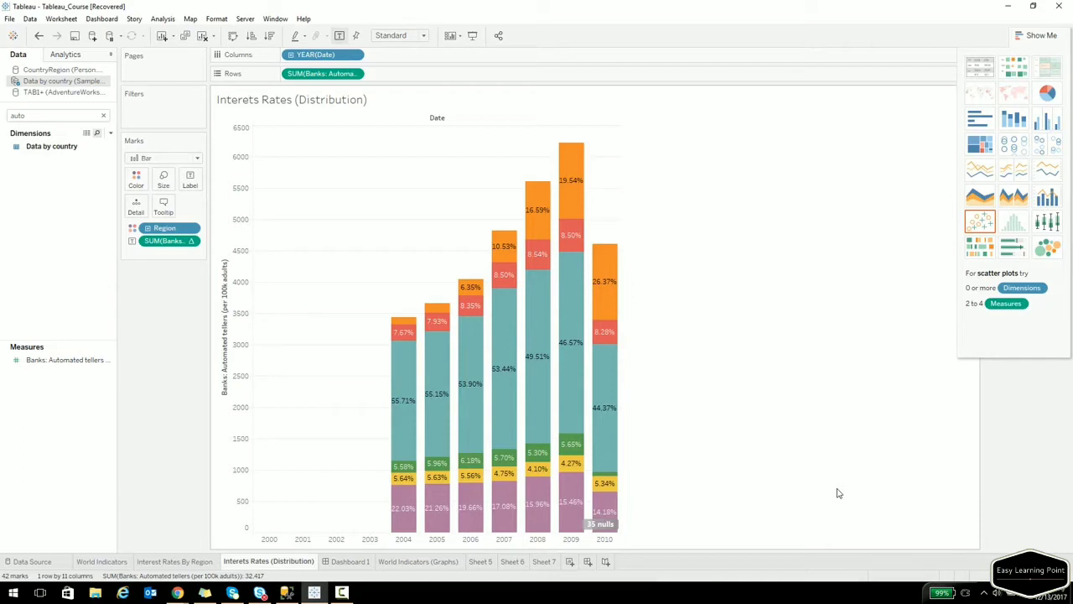
click(177, 593)
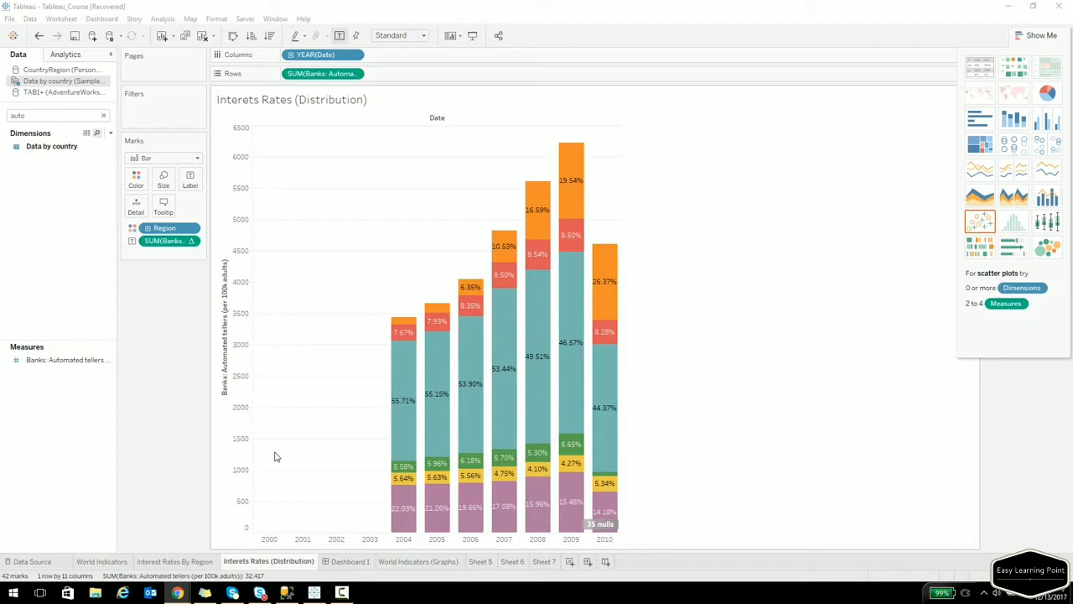
Close the TAB1+ (AdventureWorks) data source and switch to SQL Server Management Studio.
right_click(80, 92)
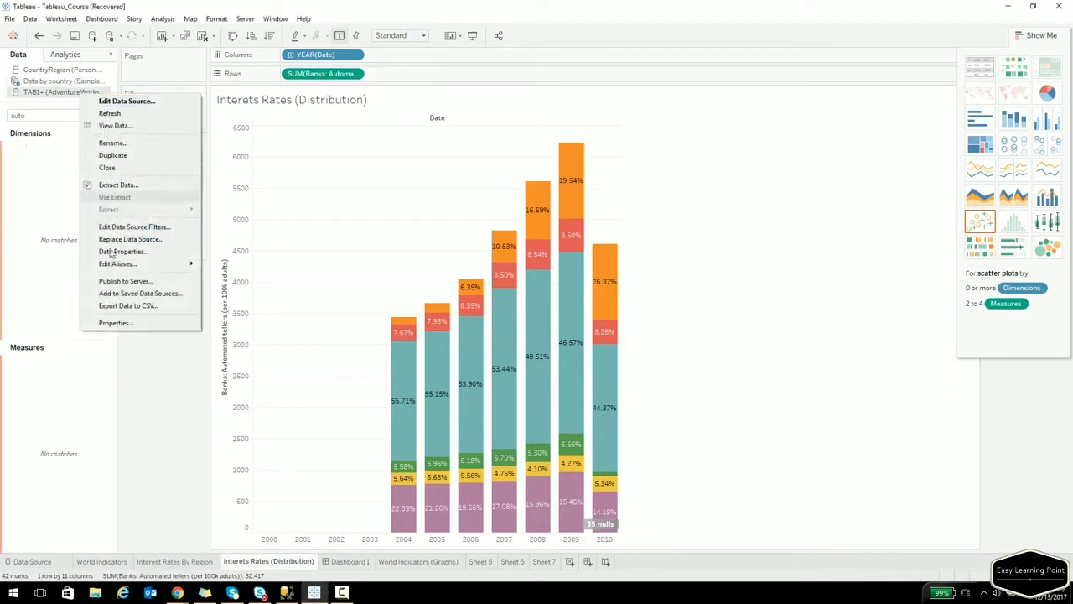
click(110, 168)
click(603, 324)
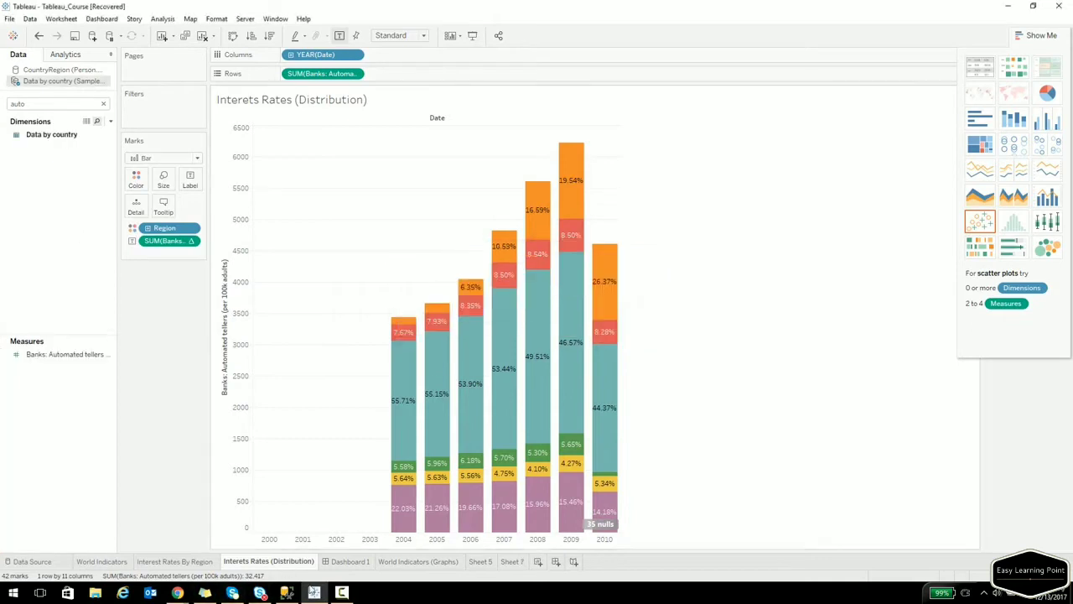
click(286, 593)
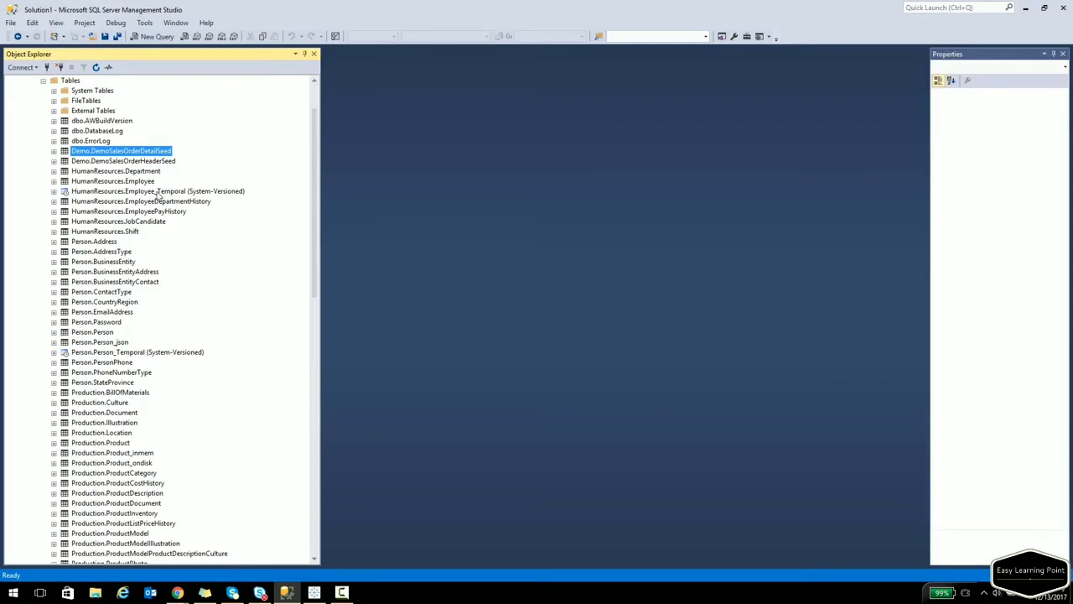
Query the top 1000 rows of Person.CountryRegion filtered WHERE [CountryRegionCode] LIKE 'A%'.
right_click(119, 303)
click(165, 330)
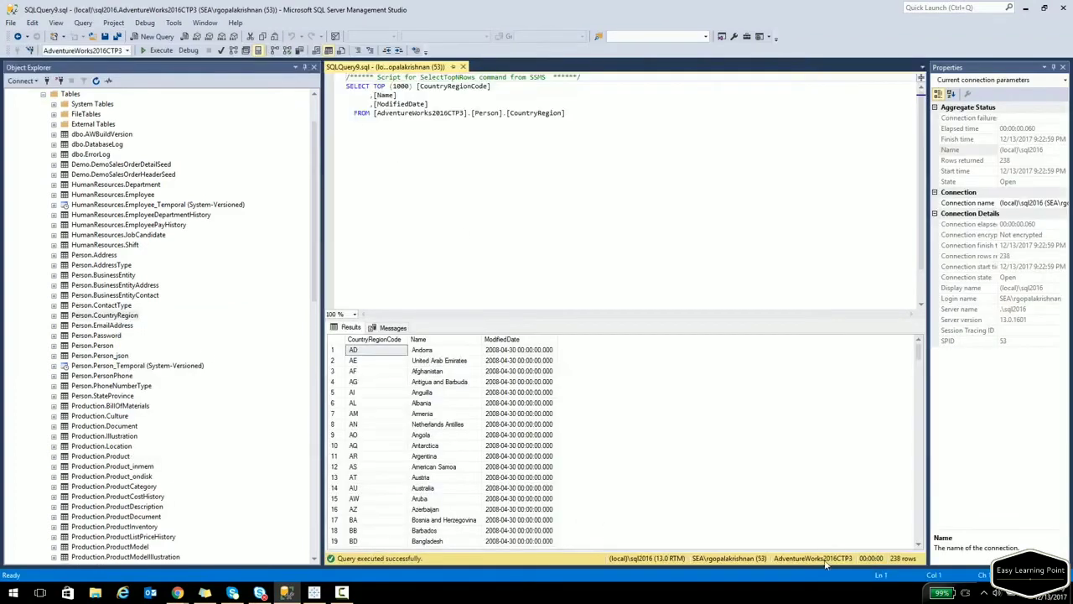
click(434, 132)
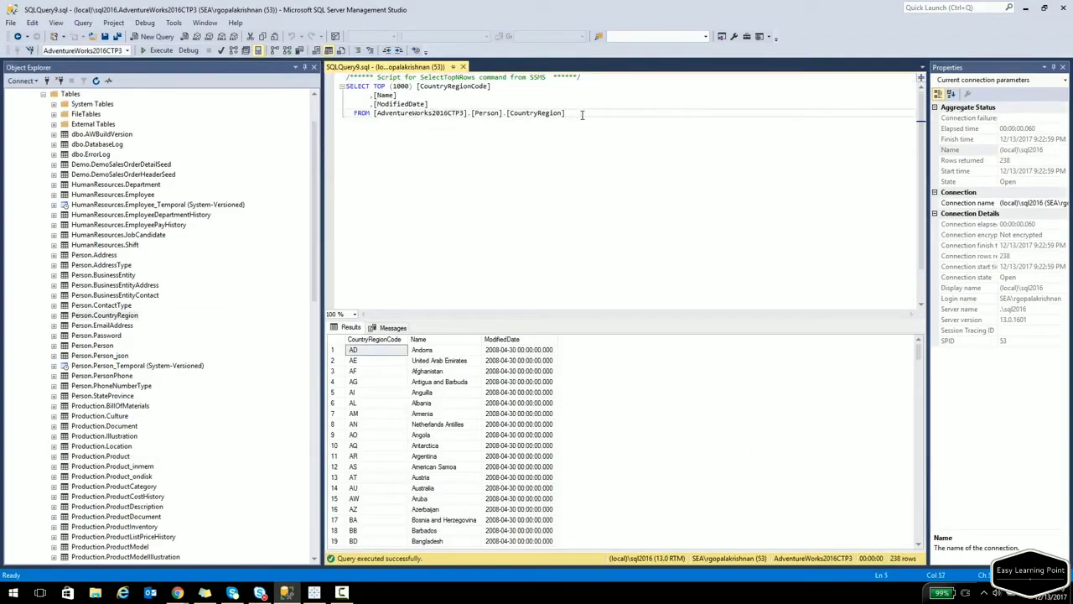
text(WHERE)
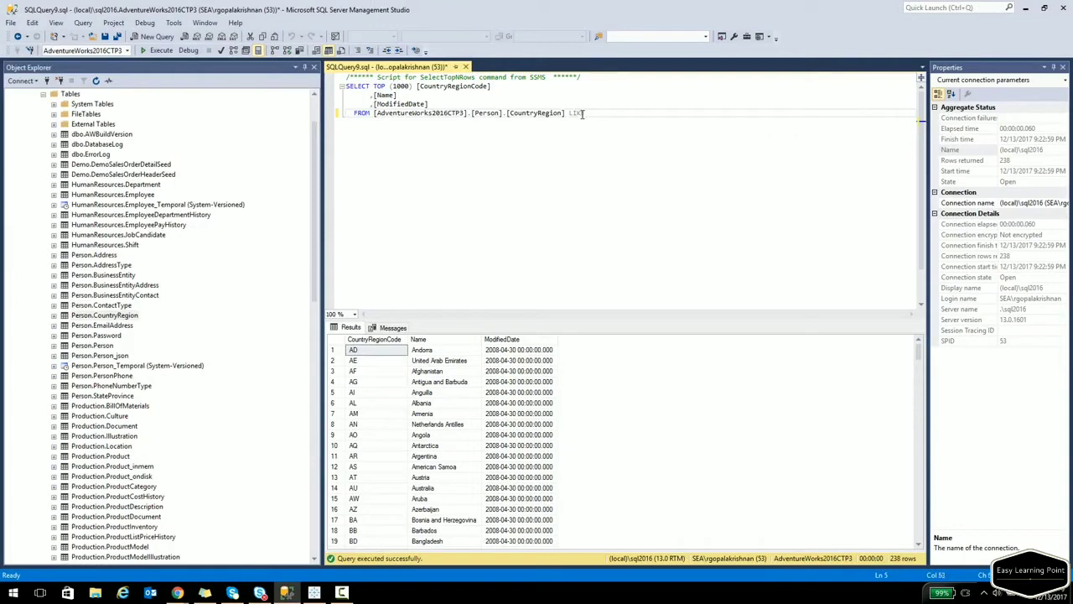
key(Up)
key(Up)
key(Down)
key(Up)
key(Up)
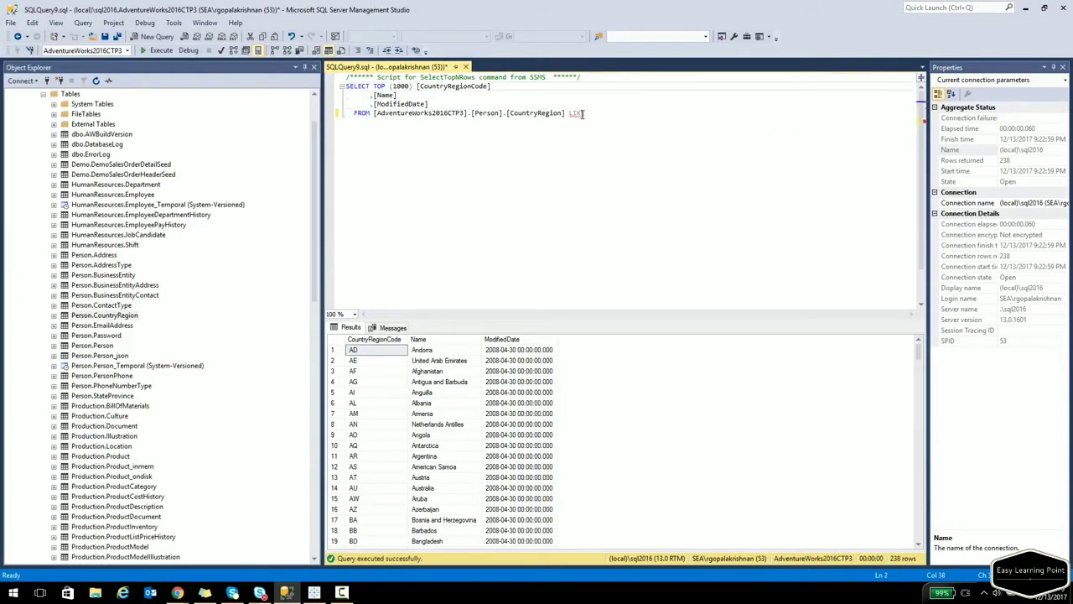
key(ctrl+shift+Left)
key(Down)
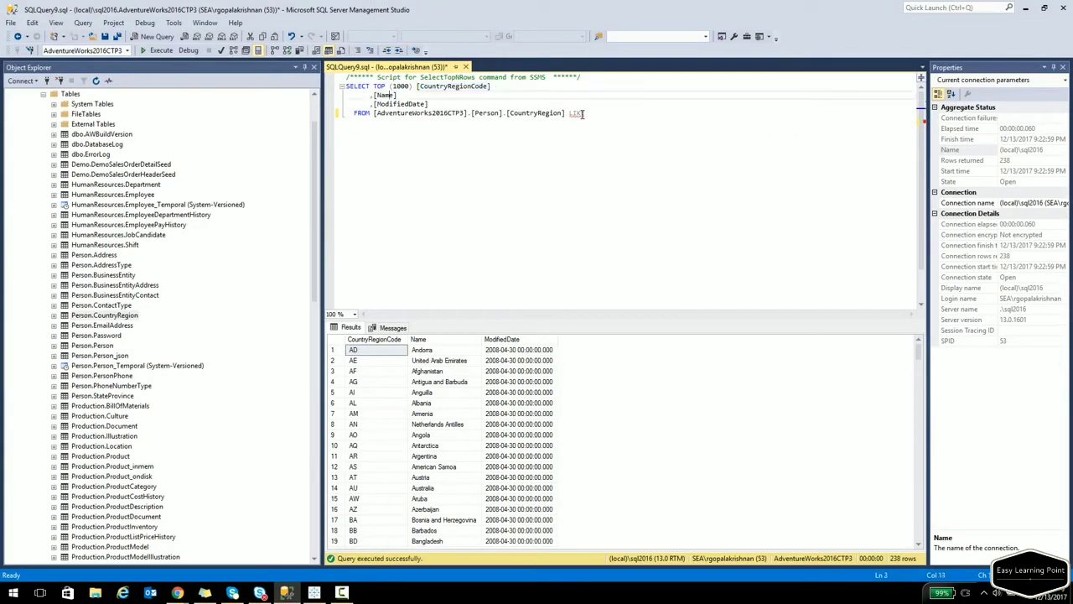
click(583, 113)
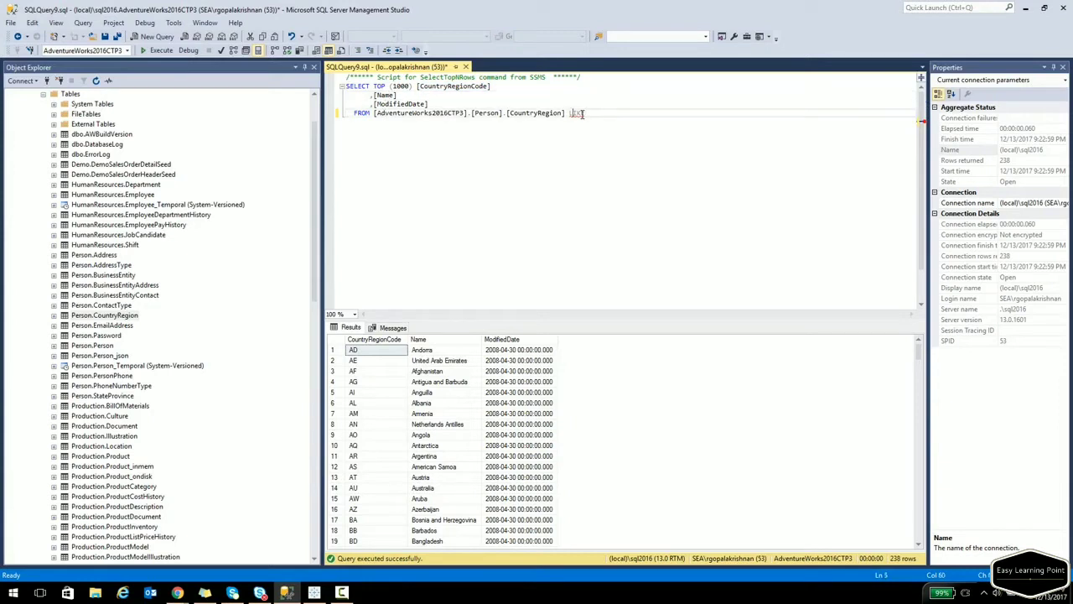
text([CountryRegionCode] LIKE 'A%')
key(F5)
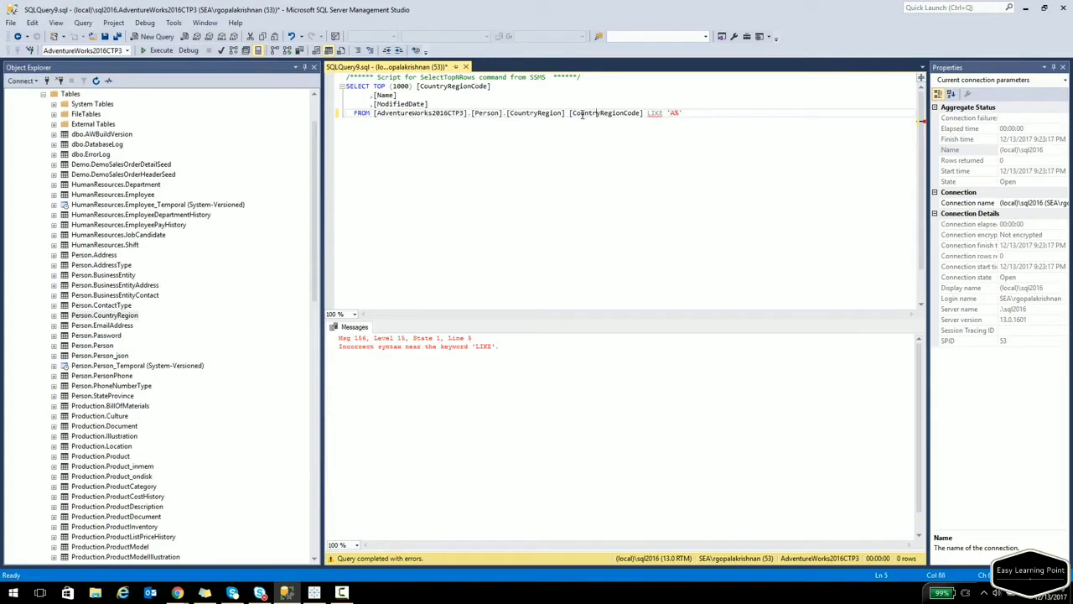
key(Right)
key(Right)
text(WHERE)
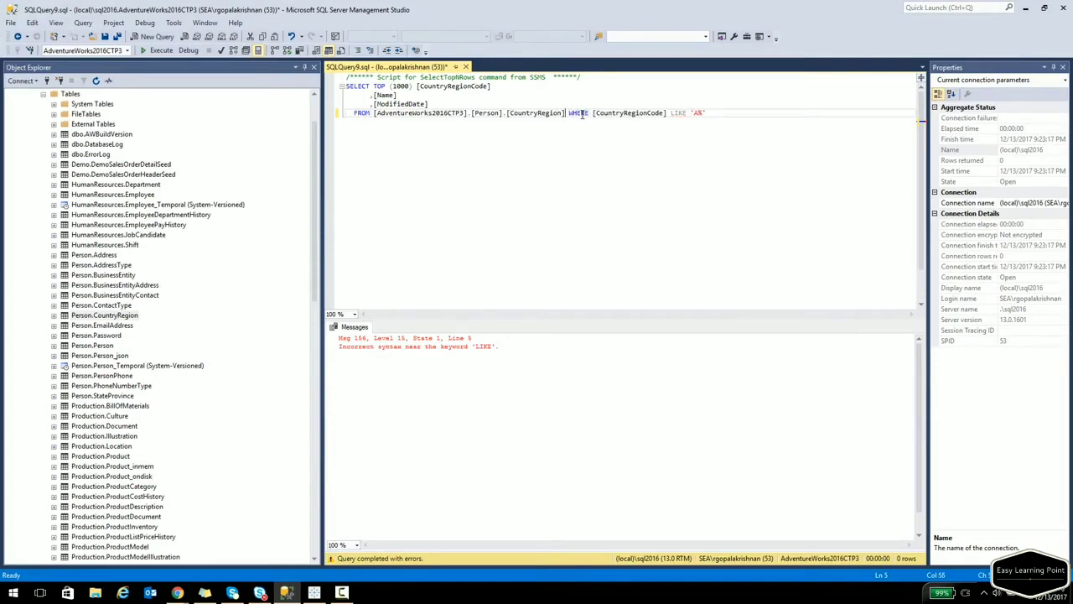
key(Return)
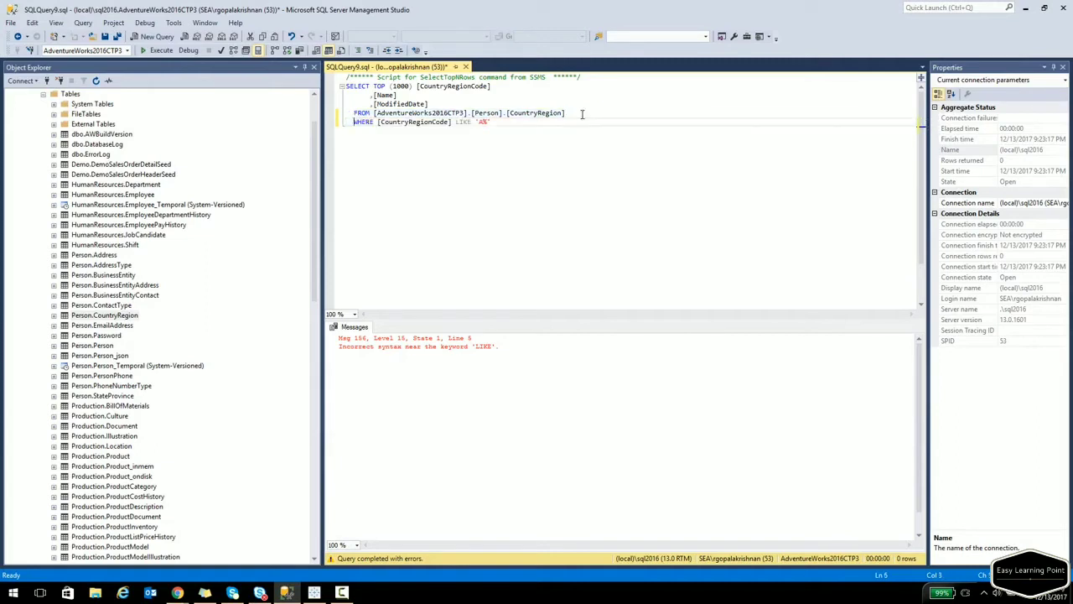
key(F5)
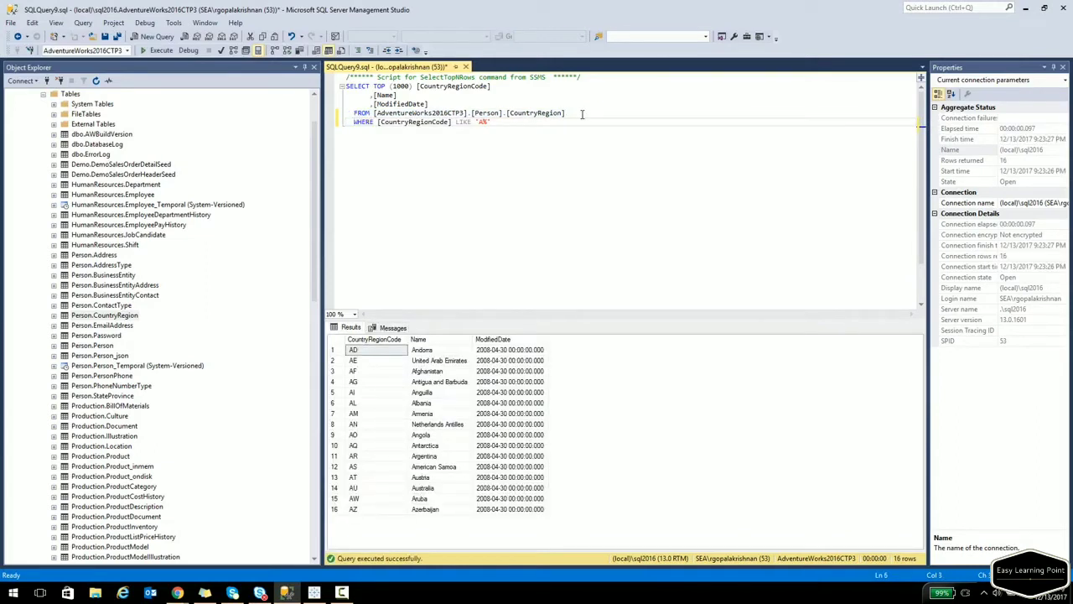
Run a copied NOT LIKE 'A%' query returning 222 rows, and add INTO TAB1 to the first.
key(Home)
key(shift+Up)
key(shift+Up)
key(shift+Up)
key(shift+Up)
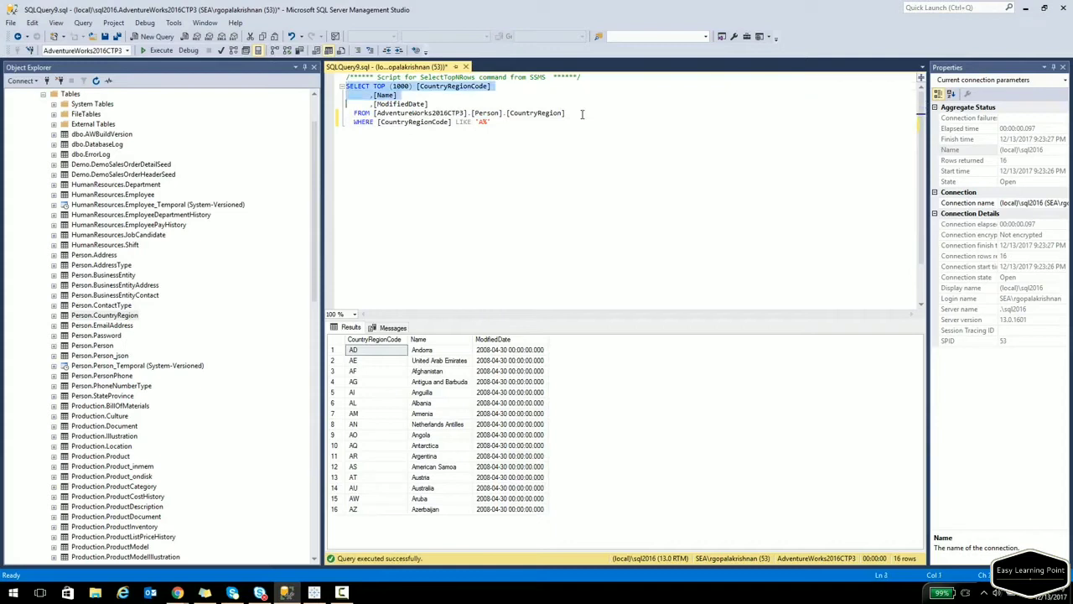
key(shift+End)
key(ctrl+c)
key(End)
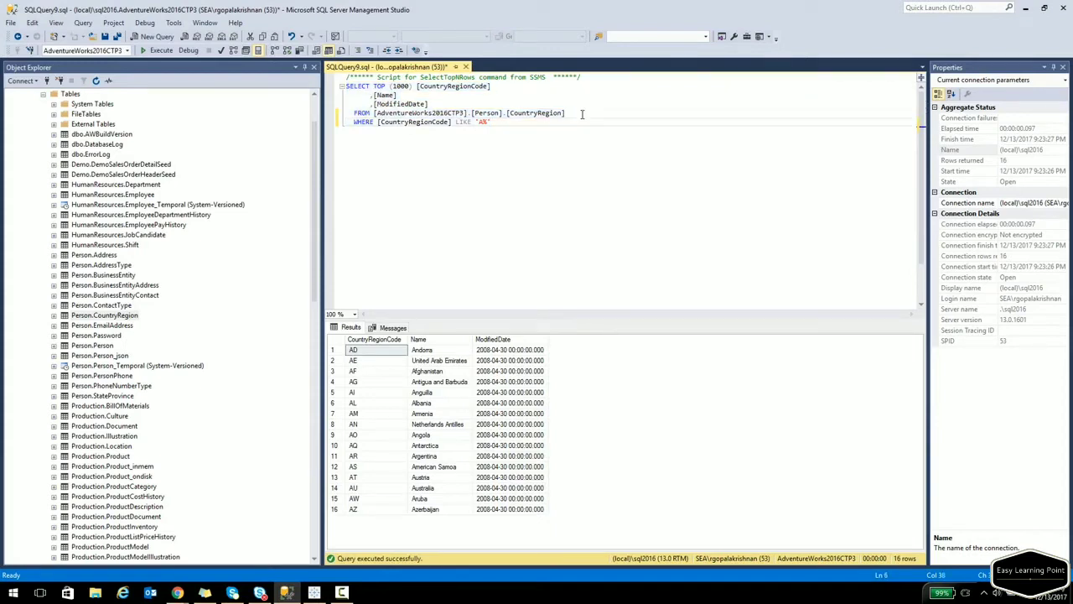
key(Return)
key(Return)
key(ctrl+v)
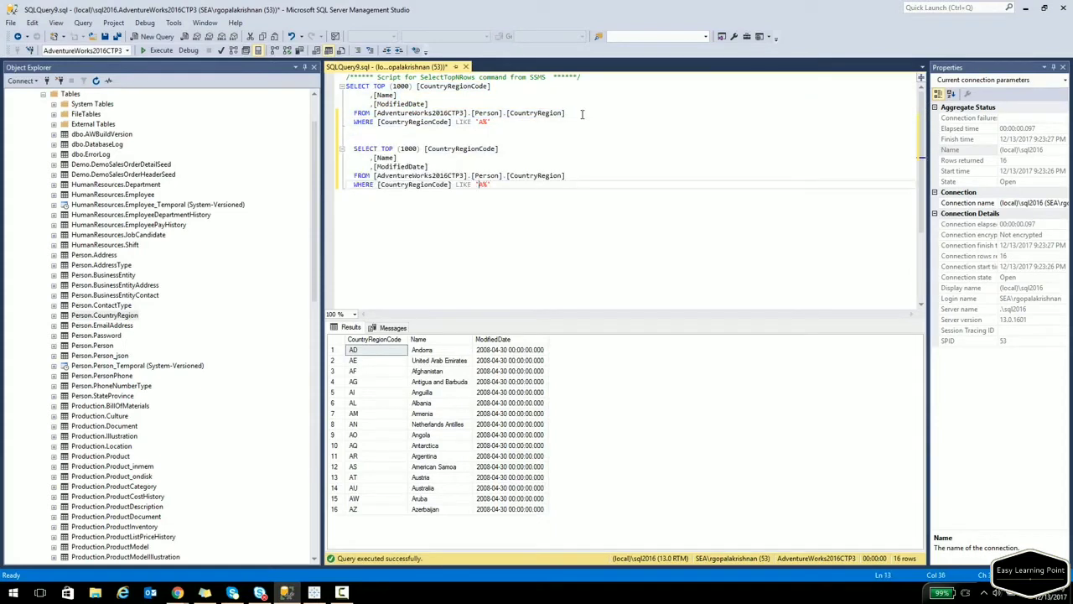
key(Left)
key(Left)
key(Left)
text(NOT)
key(Up)
key(Up)
key(Up)
key(Up)
key(Home)
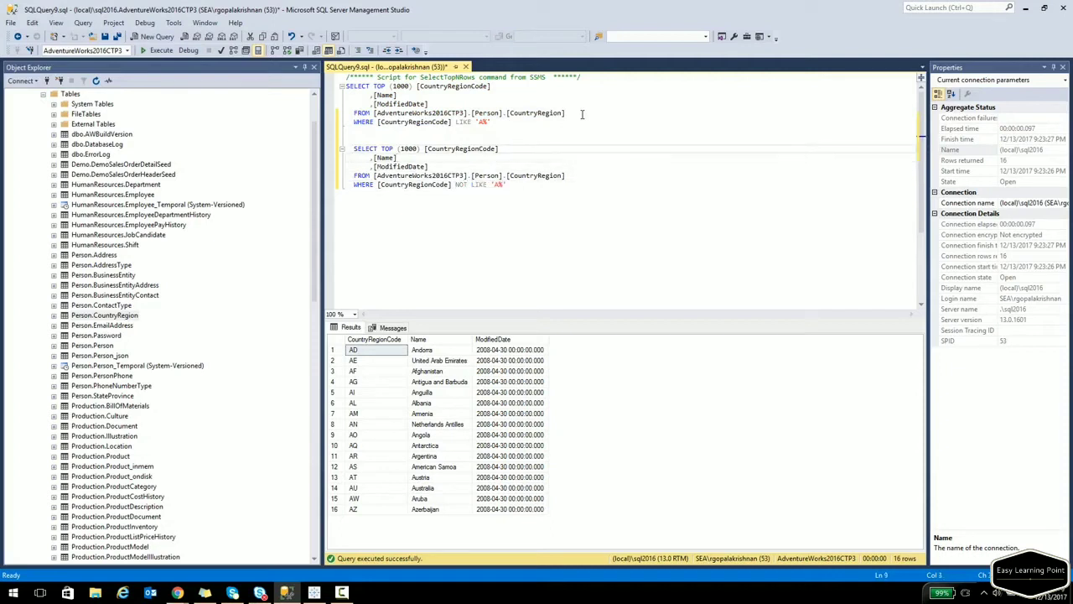
key(shift+Down)
key(shift+Down)
key(shift+Down)
key(shift+Down)
key(shift+End)
key(F5)
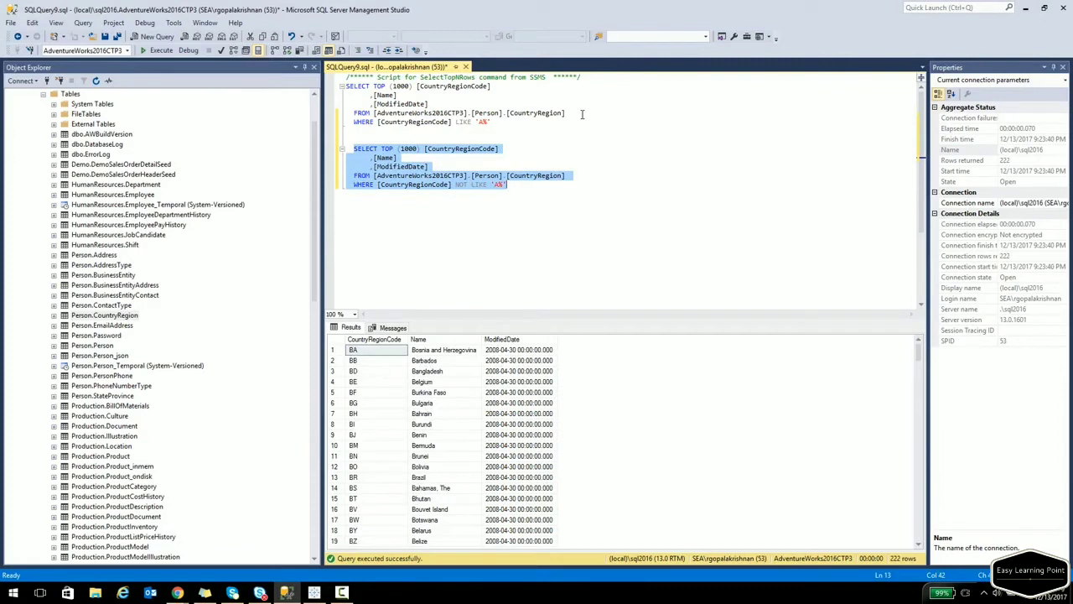
key(Up)
key(Up)
key(Up)
key(Up)
key(Up)
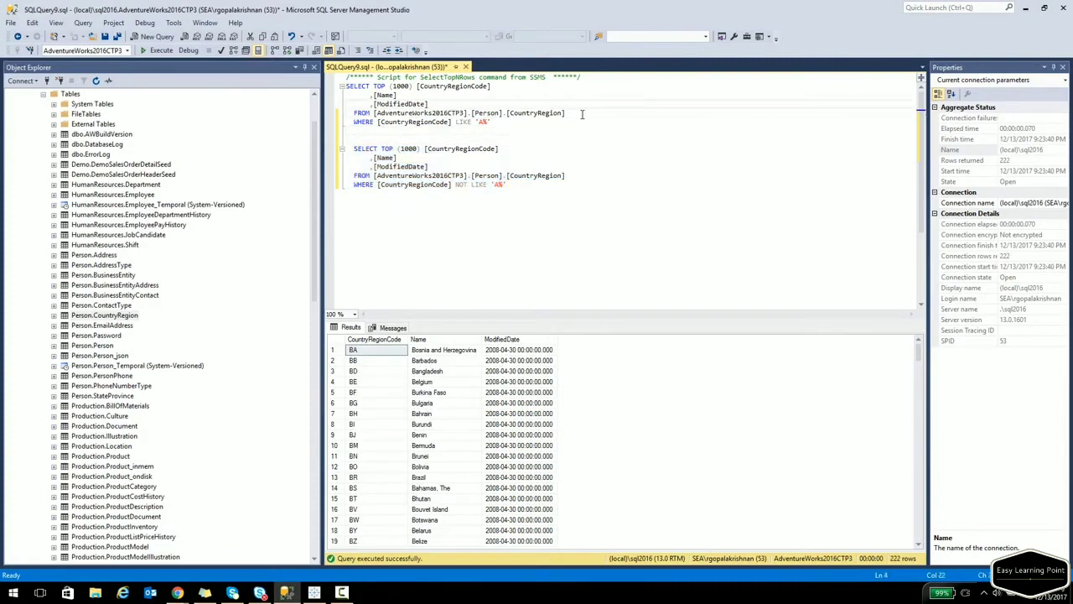
text(NTO TAB1)
Run both queries to create TAB1 with A-coded countries and TAB2 with the rest.
key(Up)
key(Up)
key(Home)
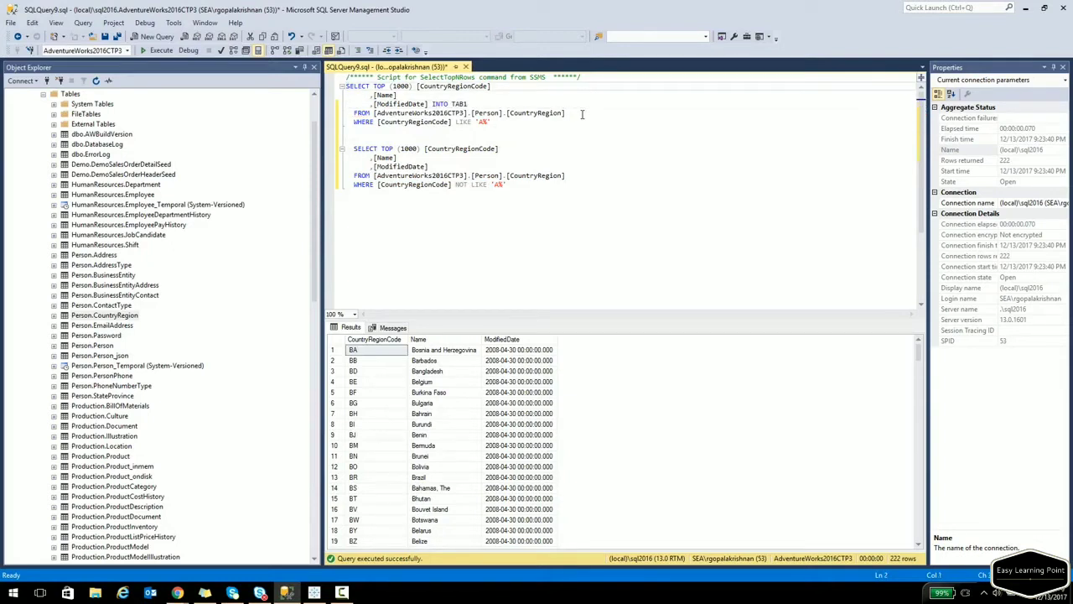
key(shift+Down)
key(shift+Down)
key(shift+Down)
key(shift+Down)
key(shift+Down)
key(F5)
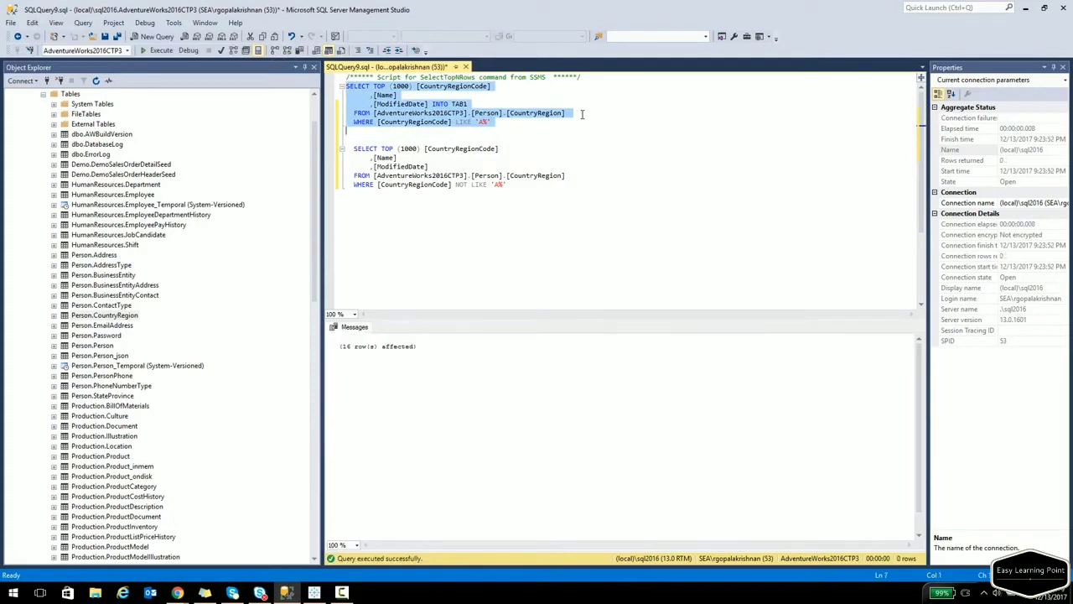
key(Down)
key(Down)
key(Down)
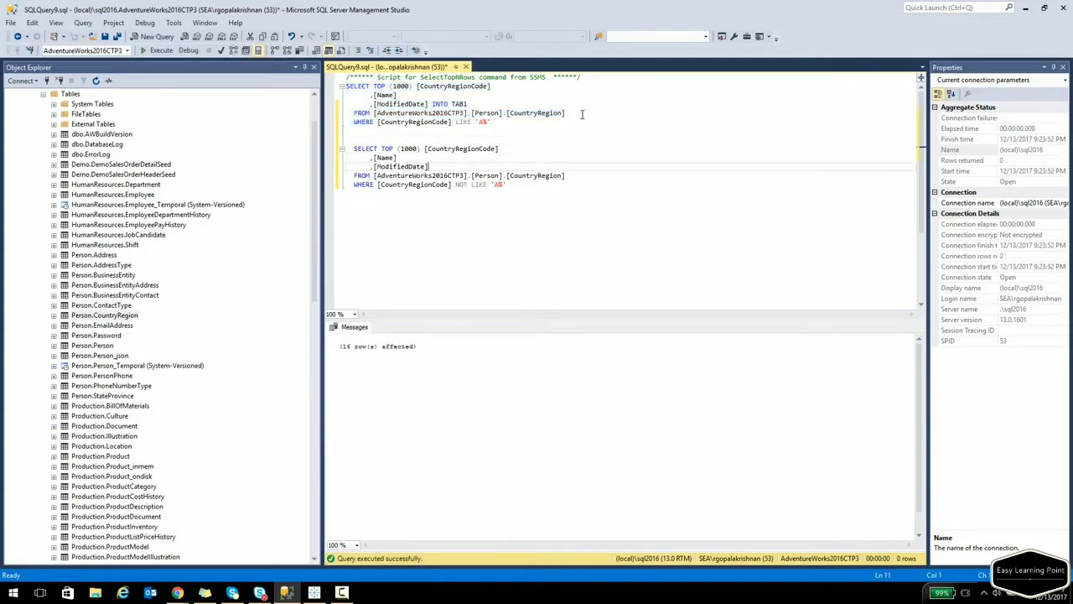
key(End)
text(INTO TAB2)
key(Up)
key(Up)
key(shift+Down)
key(shift+Down)
key(shift+Down)
key(shift+Down)
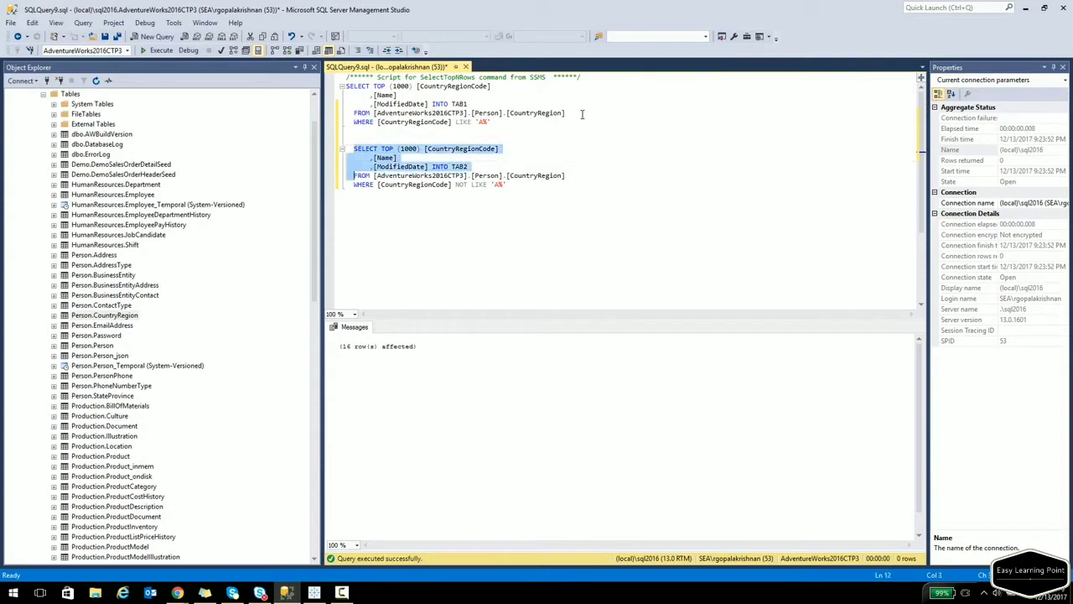
key(shift+End)
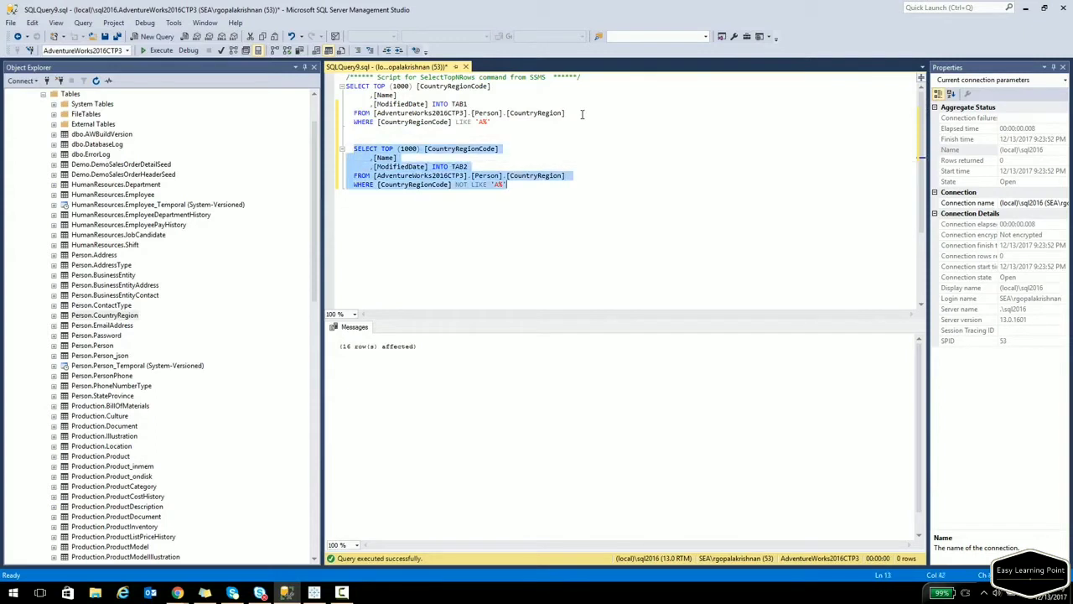
key(F5)
Refresh Tables and preview TAB1 (16 rows) and TAB2 (222 rows), then return to Tableau.
right_click(69, 95)
click(103, 166)
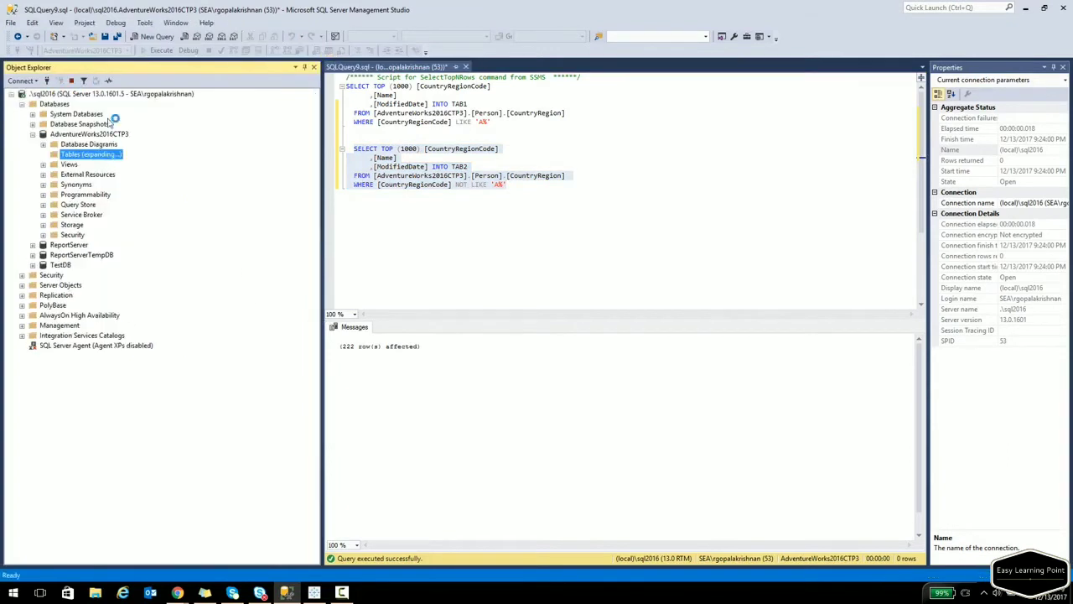
right_click(88, 165)
click(128, 200)
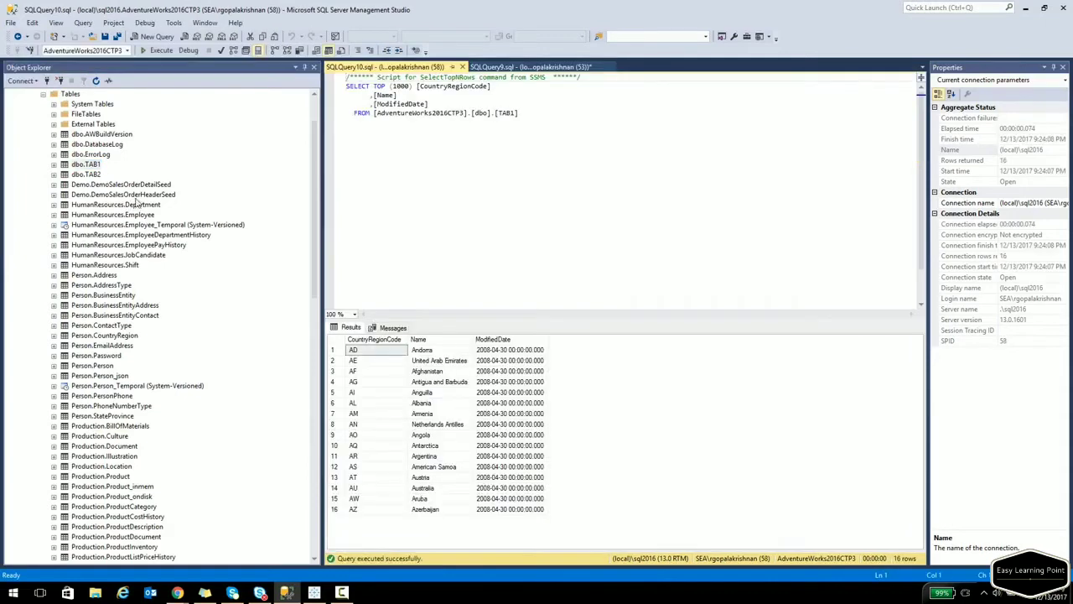
right_click(80, 176)
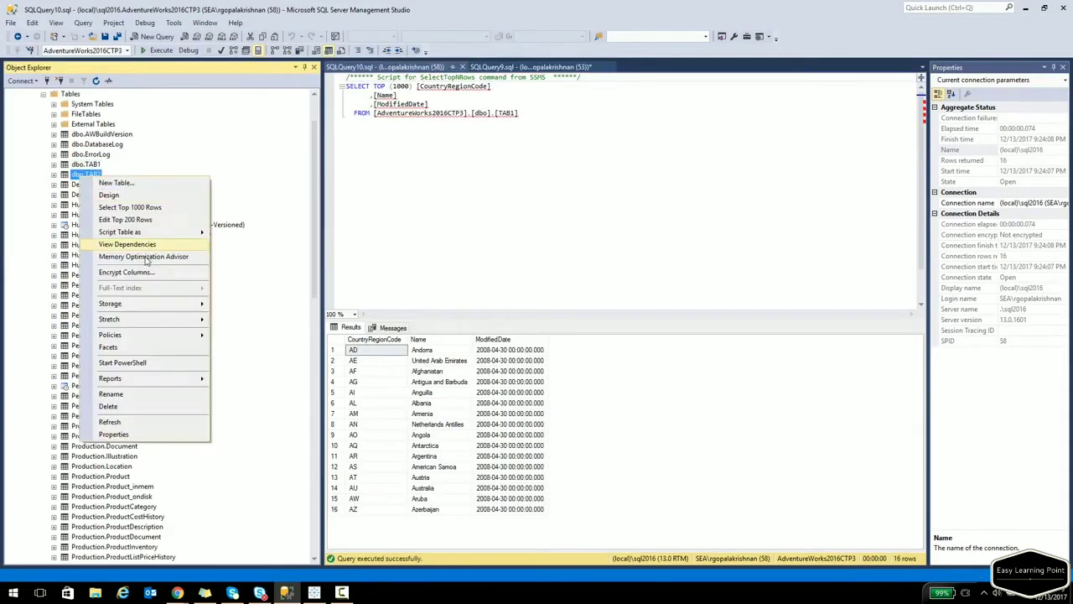
click(134, 207)
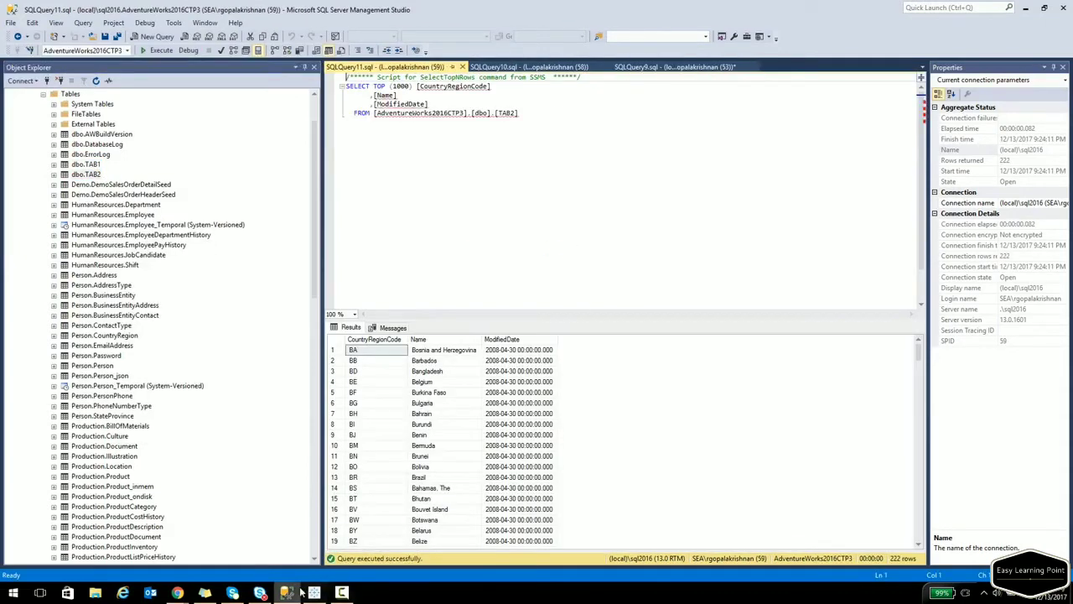
click(312, 592)
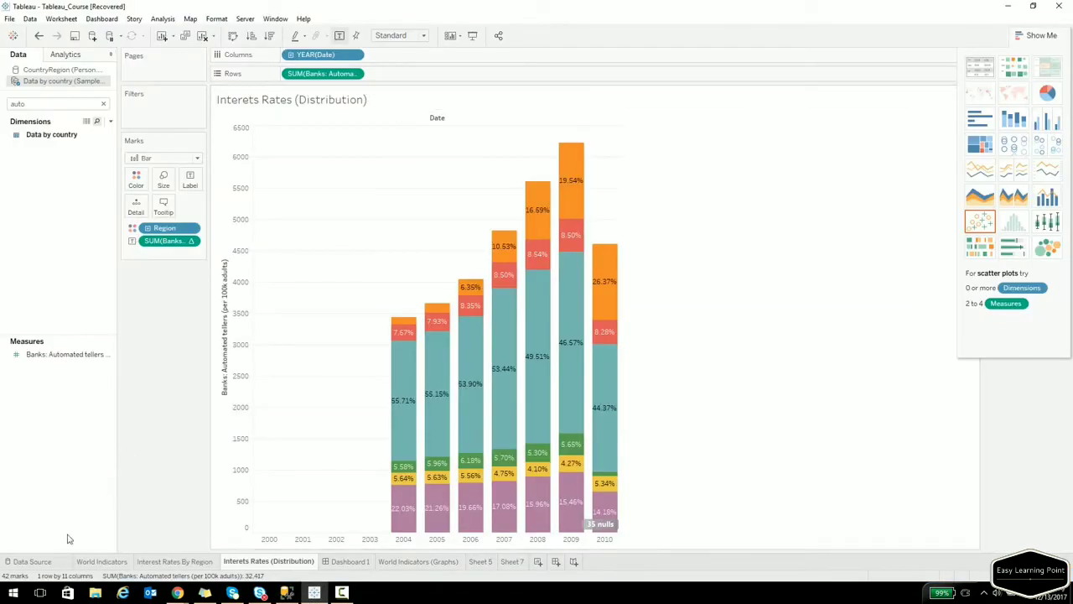
From the Data Source page, start a new Microsoft SQL Server connection and sign in to .\sql2016.
click(26, 561)
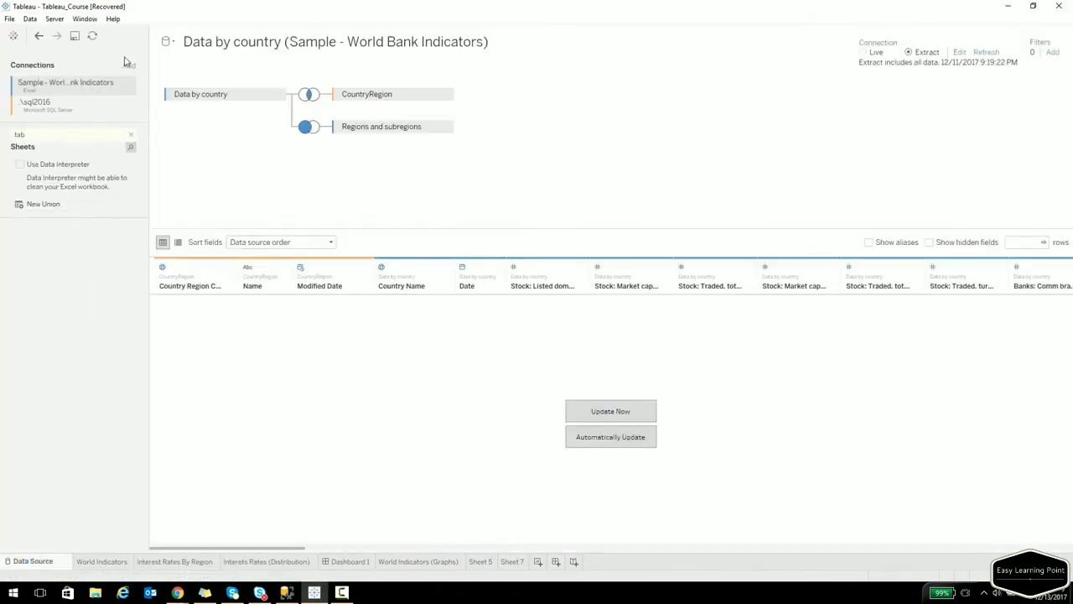
click(29, 19)
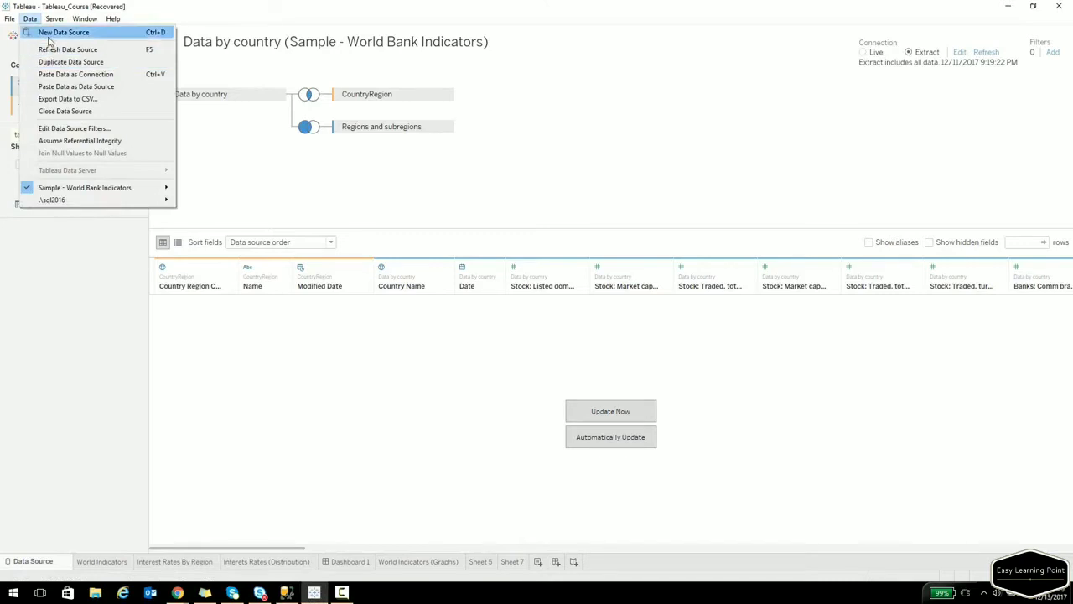
click(48, 35)
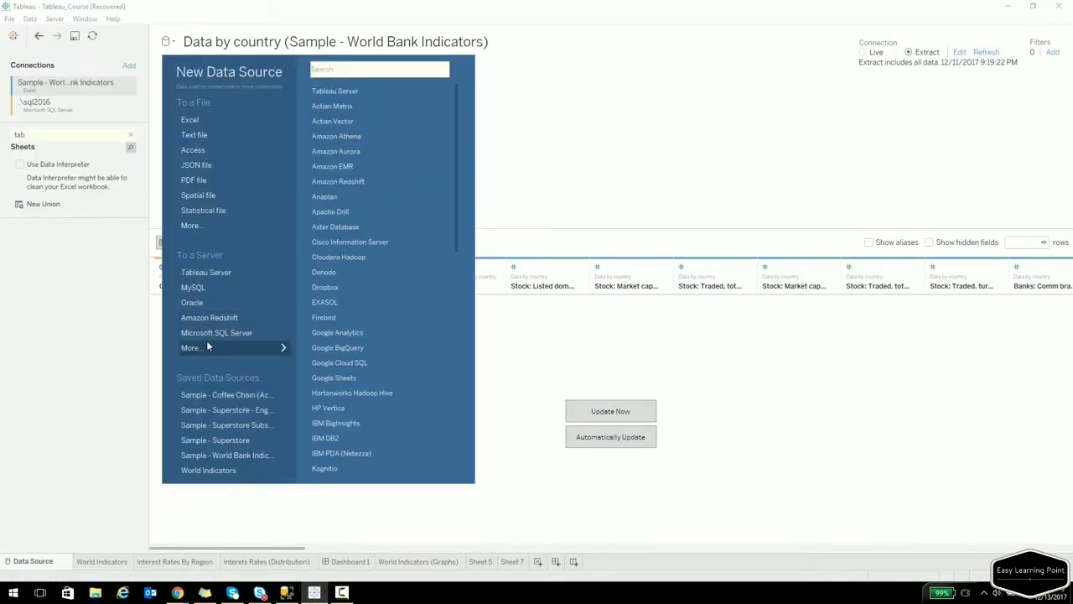
click(216, 332)
click(543, 352)
Choose the AdventureWorks2016CTP3 database, search 'tab', and place TAB1 on the canvas.
click(63, 132)
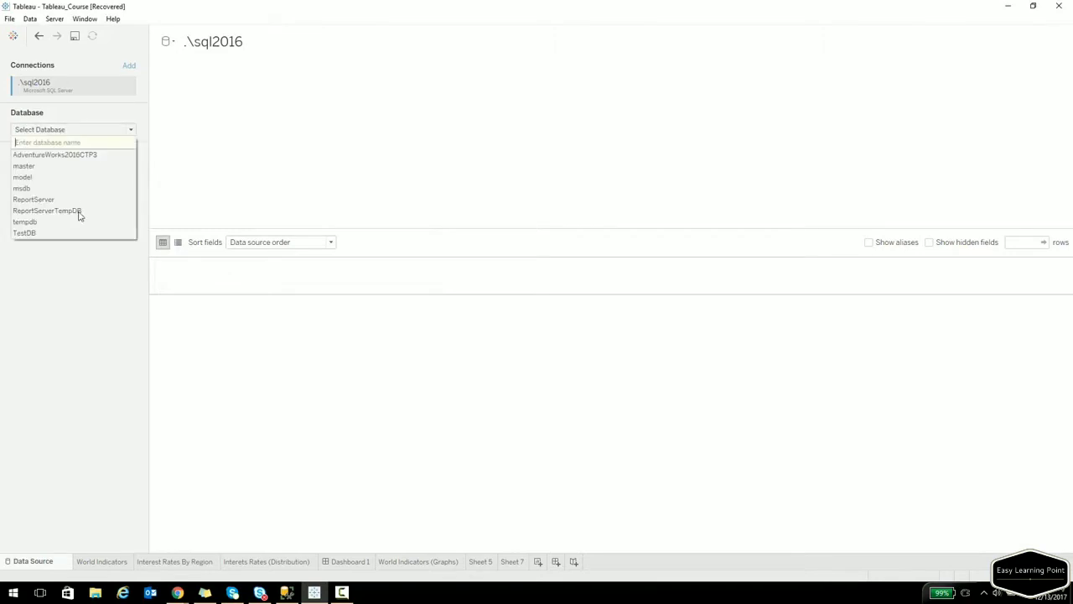
click(72, 157)
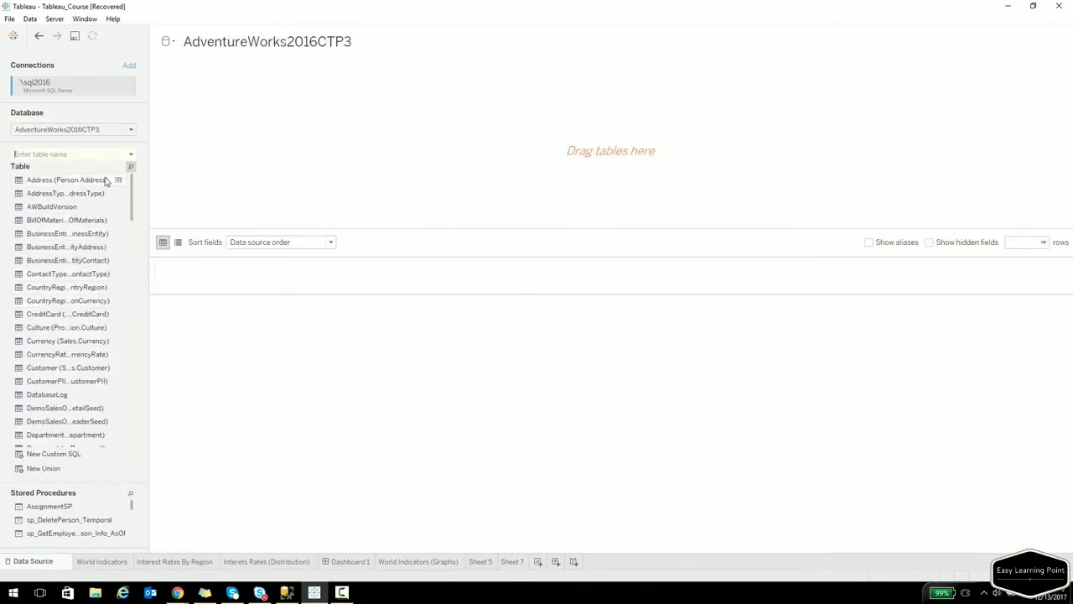
text(tab)
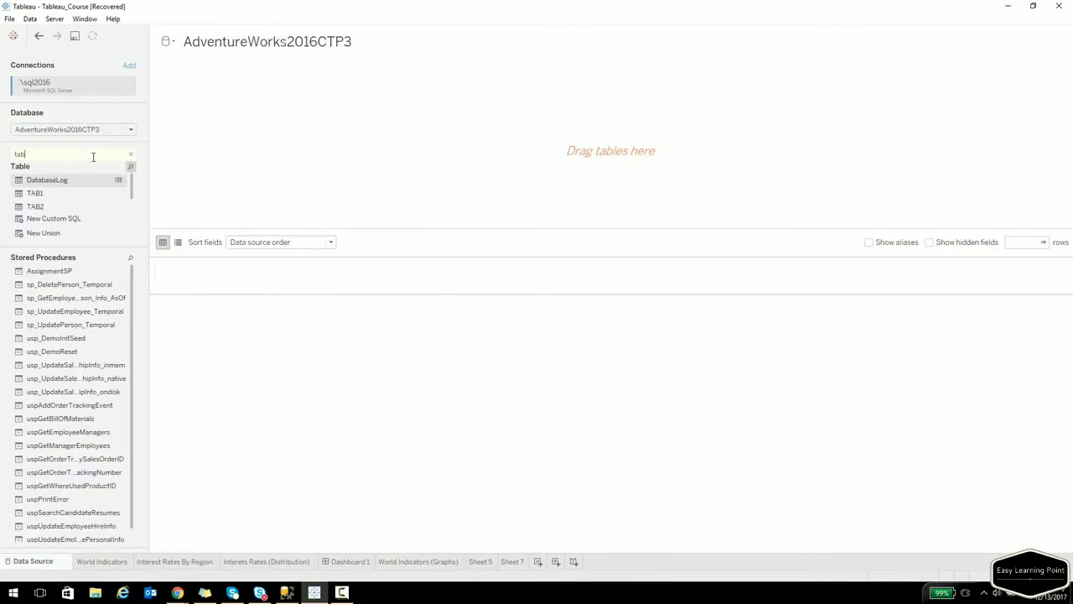
drag(47, 190, 233, 114)
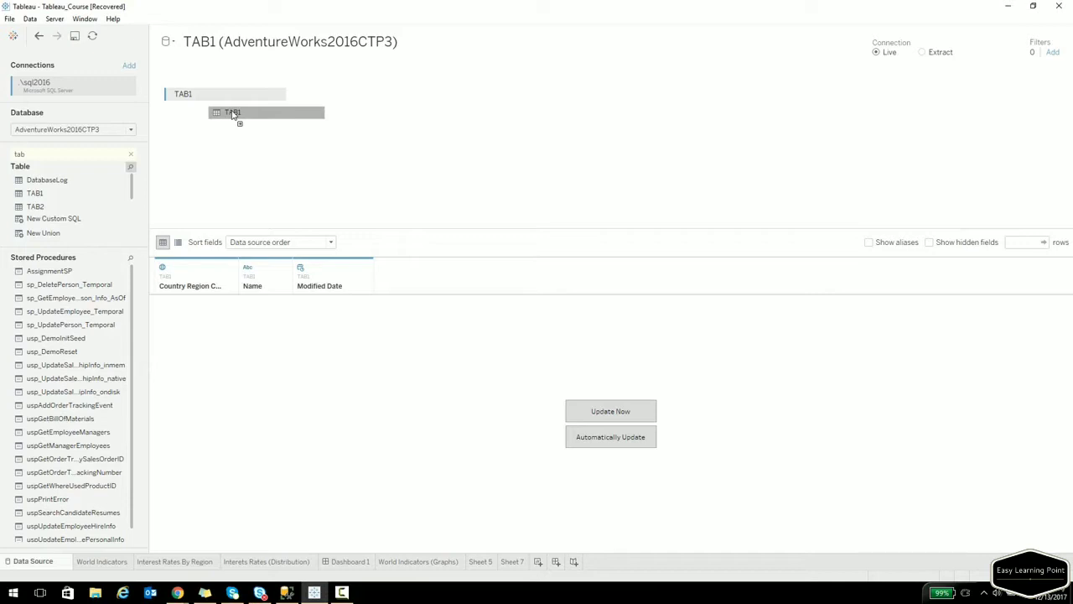
drag(232, 114, 230, 112)
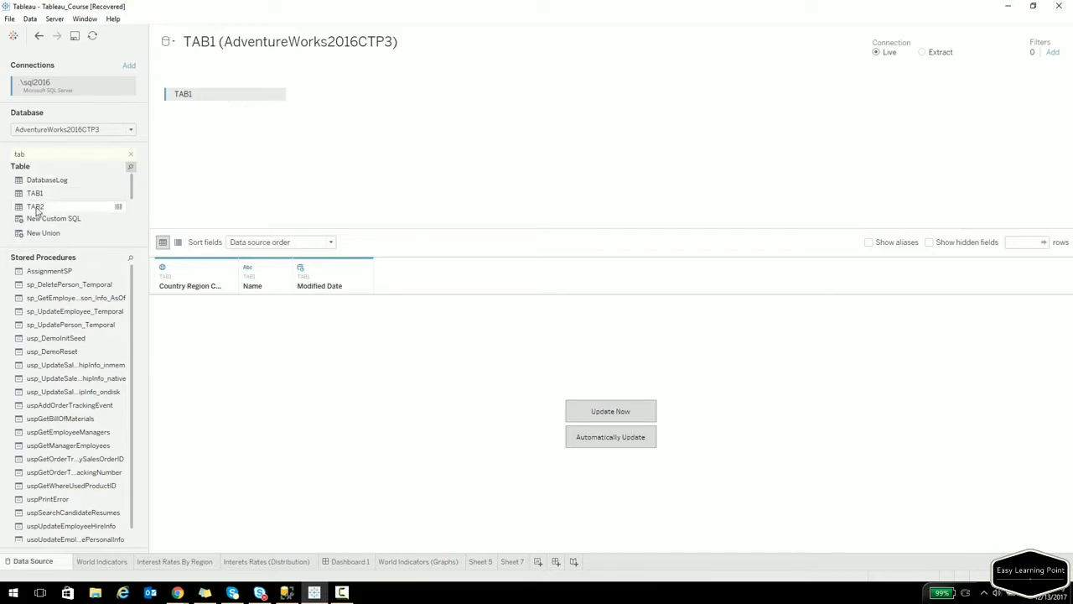
Union TAB2 beneath TAB1 and update the preview to review all 238 rows.
drag(37, 208, 247, 121)
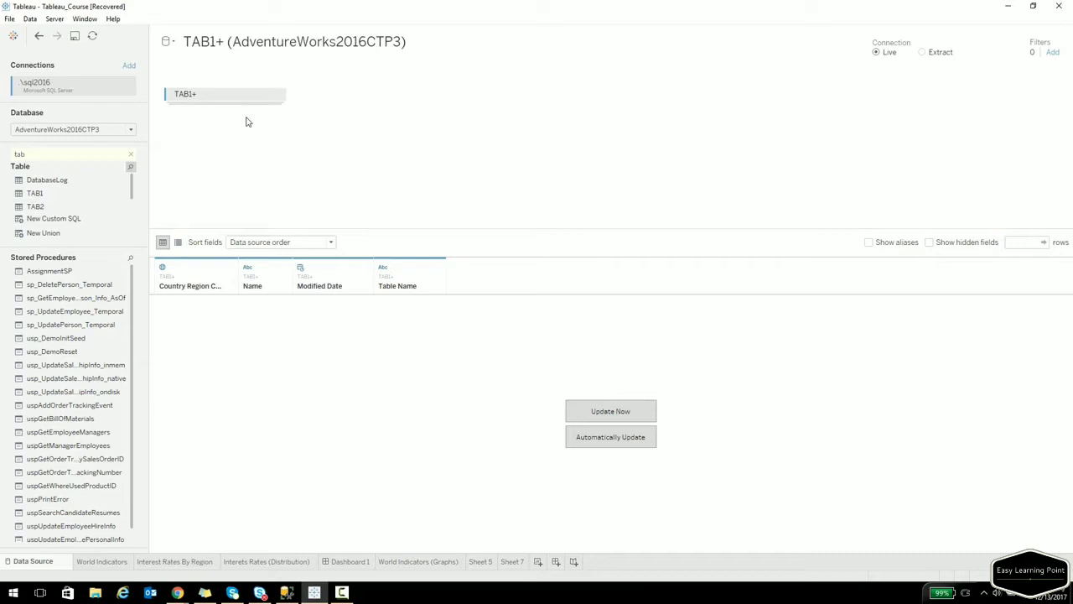
click(629, 419)
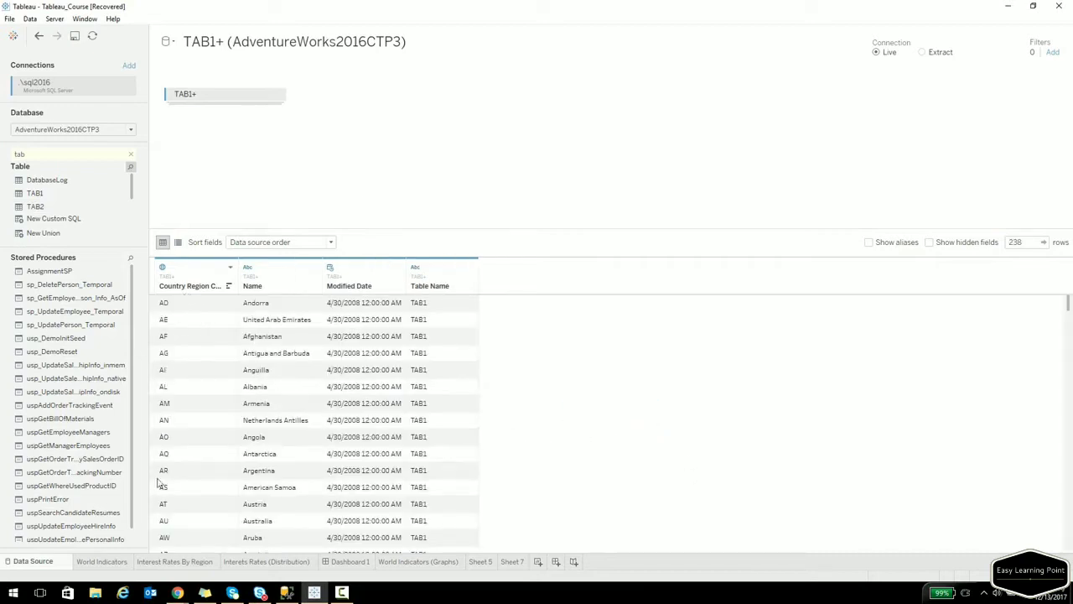
scroll(196, 455, down, 5)
scroll(195, 455, down, 12)
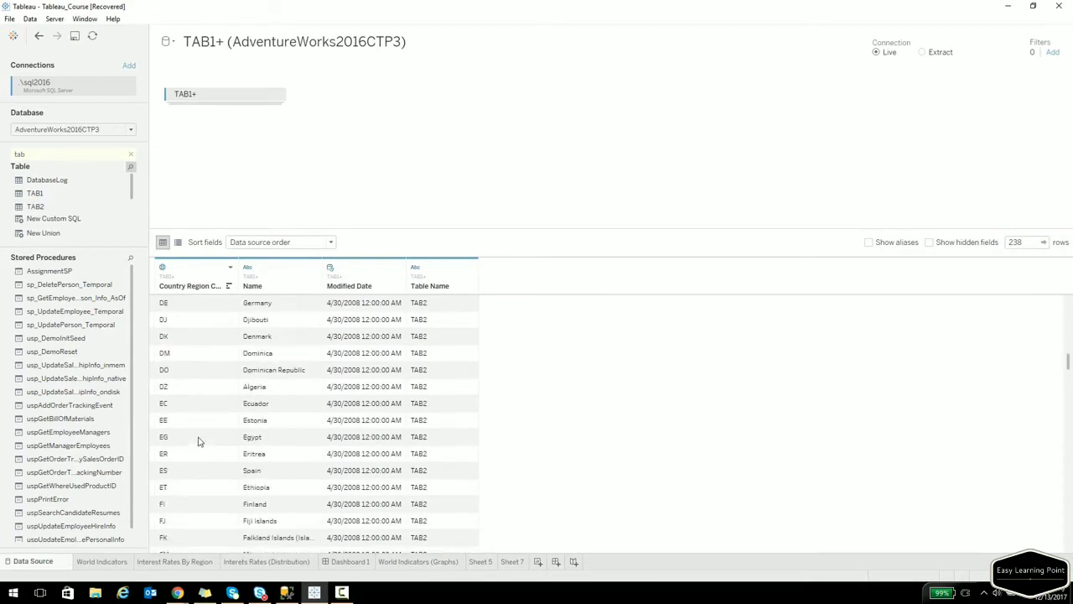
scroll(220, 340, down, 20)
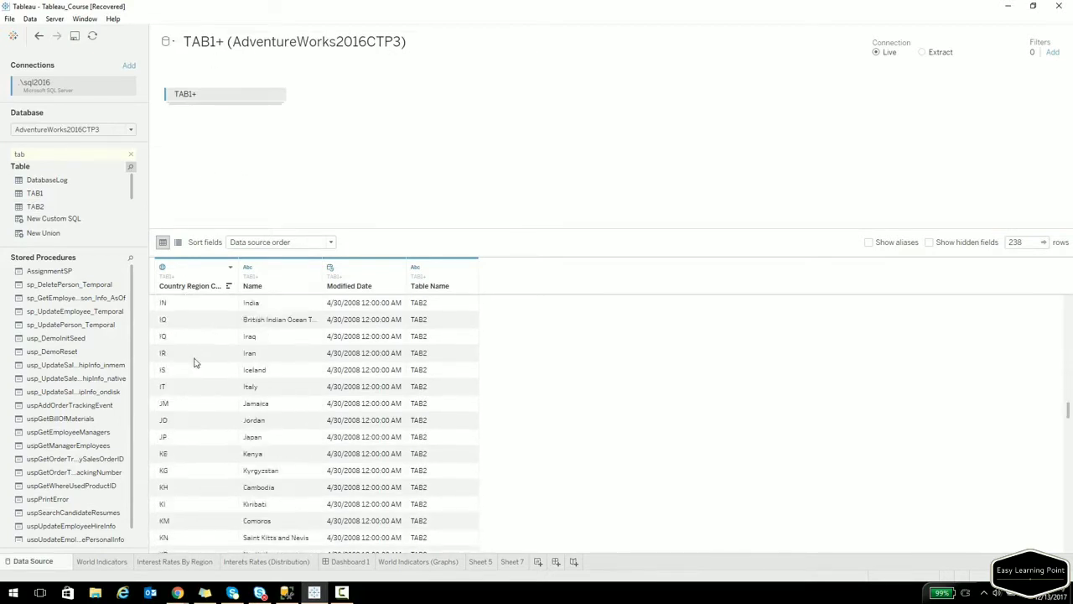
scroll(191, 406, down, 1)
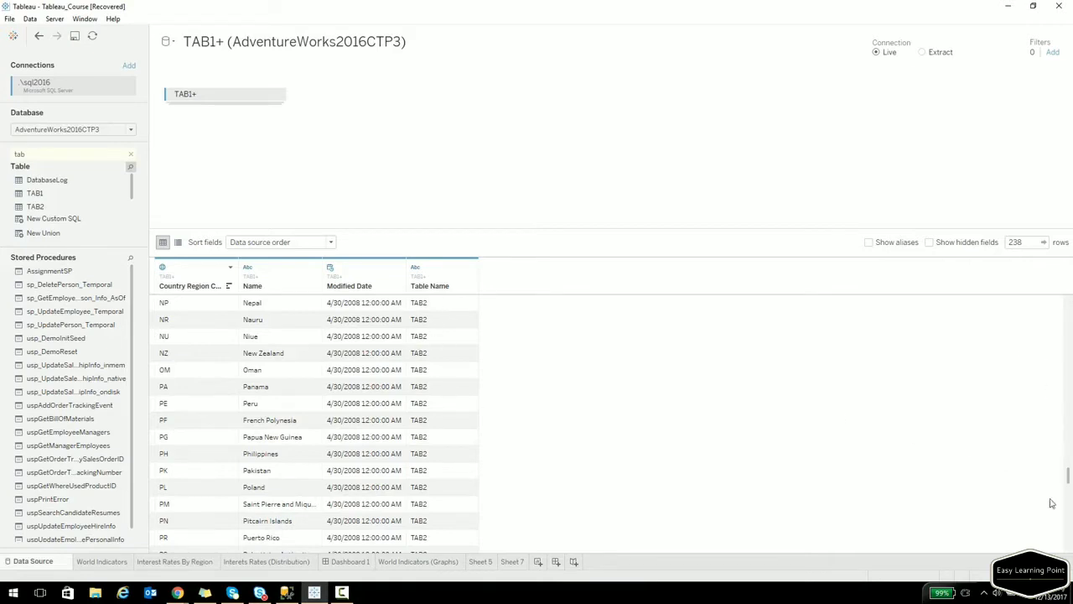
drag(1065, 475, 457, 285)
On a new Sheet 8, clear the field search and put Country Region Code on Rows.
click(538, 561)
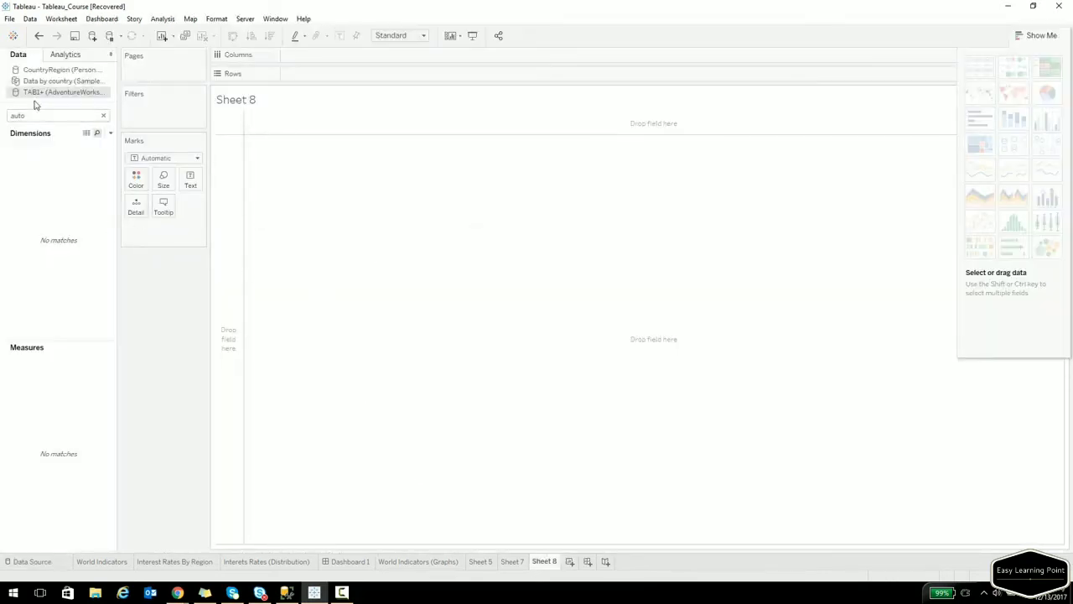
click(103, 116)
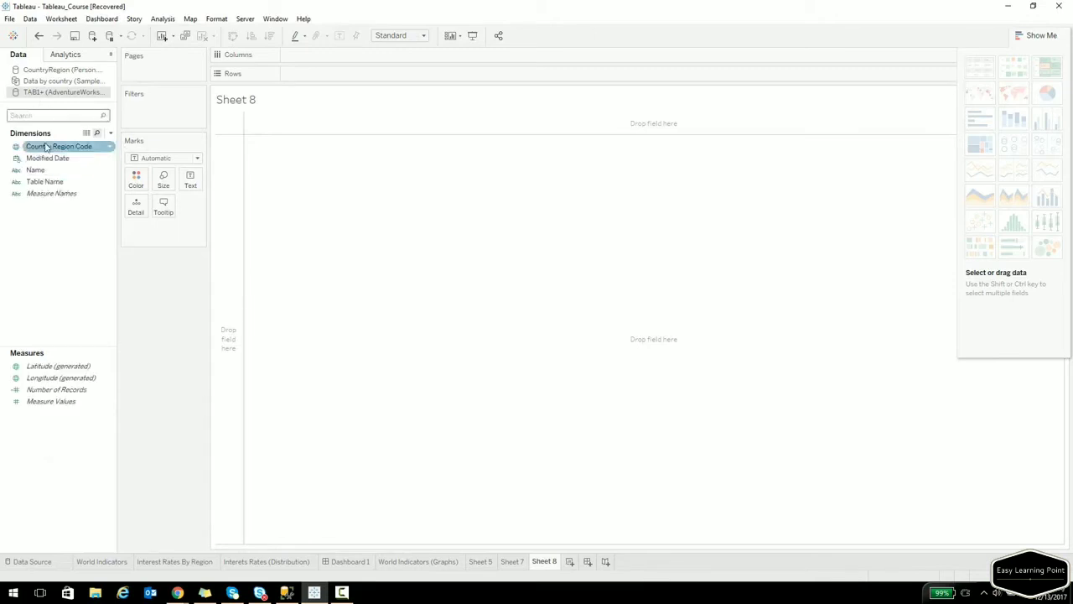
drag(57, 152, 227, 185)
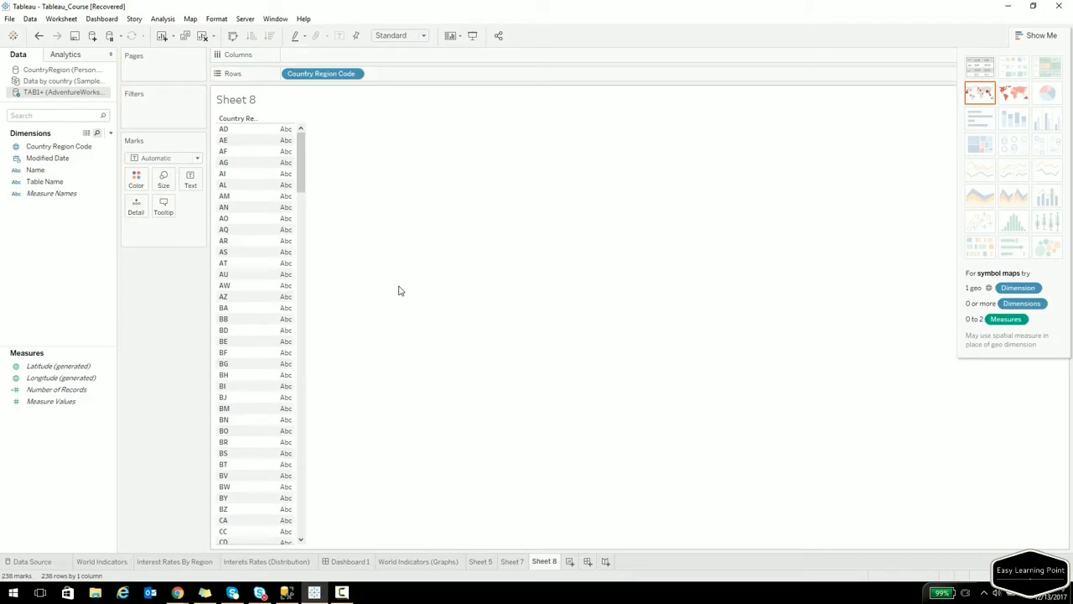
drag(304, 153, 326, 138)
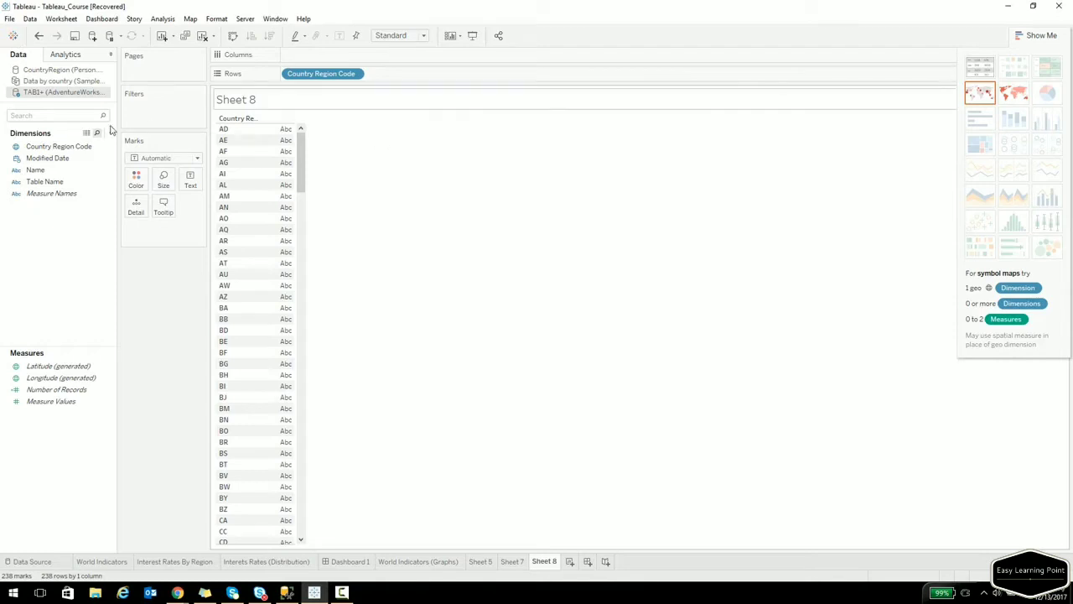
Show the CountryRegion data source's fields in the Data pane.
click(55, 71)
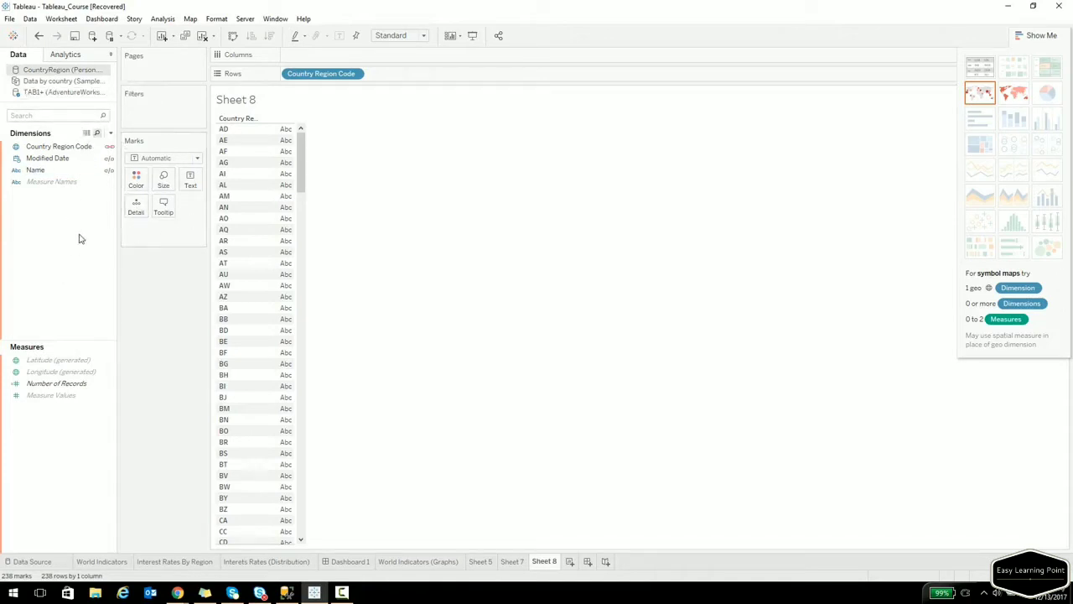
In Edit Relationships, switch to Custom and remove all field mappings between TAB1+ and CountryRegion.
click(73, 80)
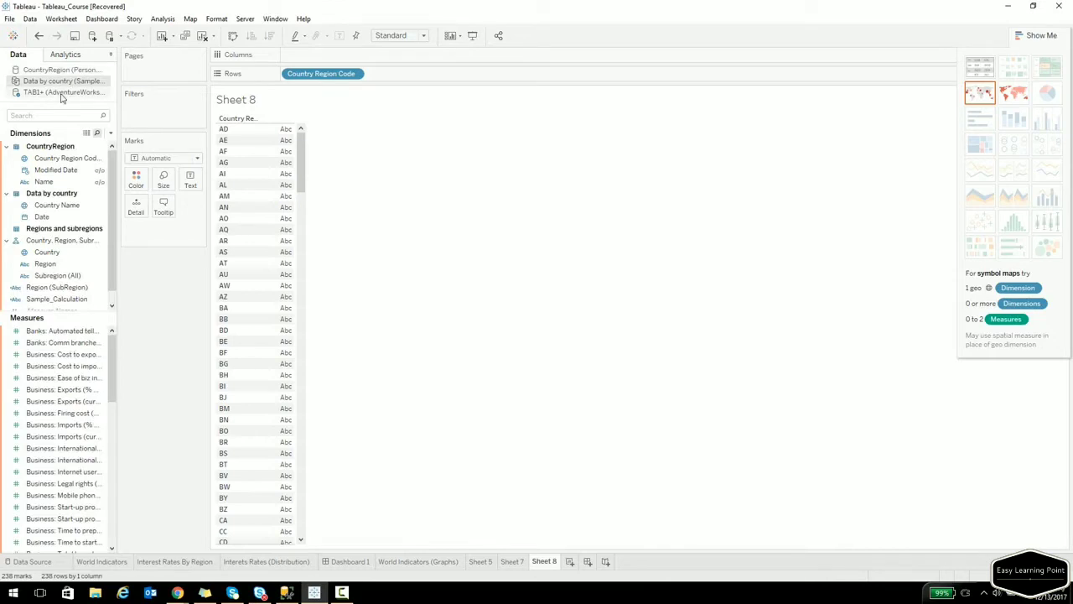
click(59, 70)
click(29, 18)
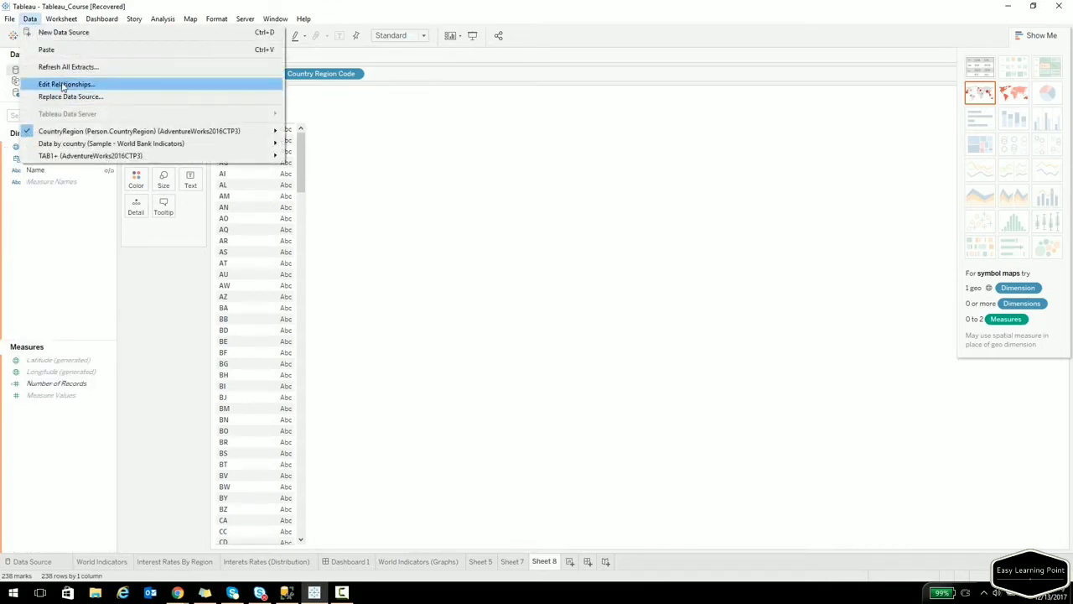
click(67, 85)
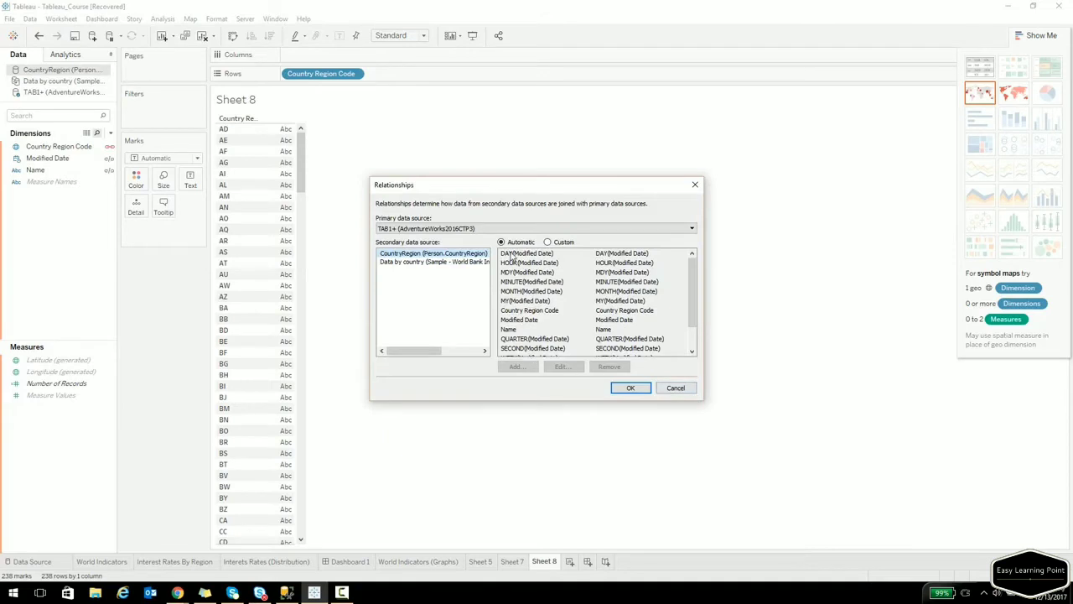
click(556, 244)
click(556, 328)
key(ctrl+a)
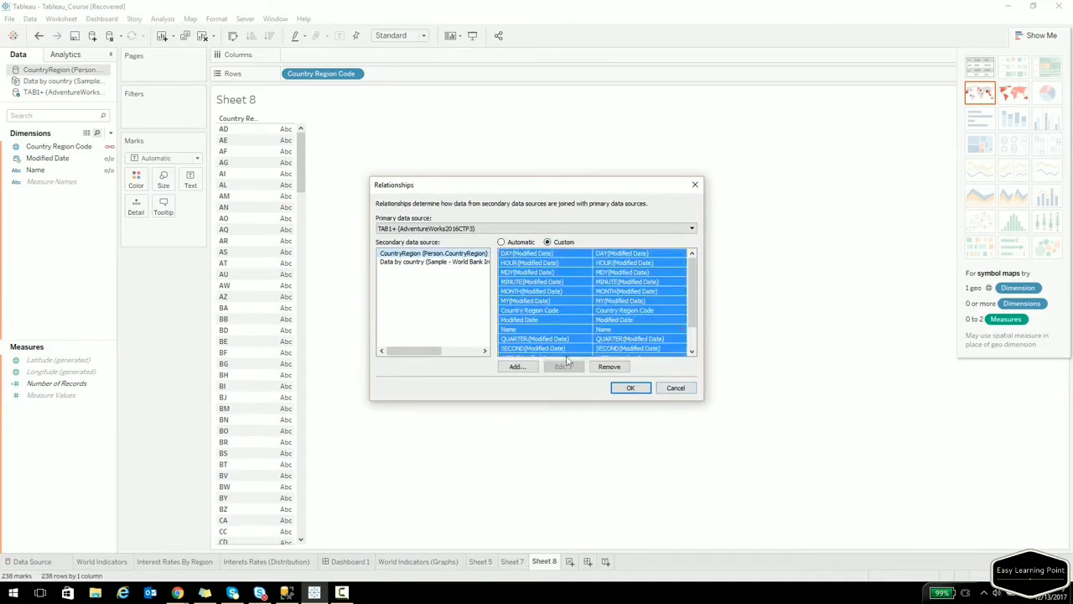
click(610, 366)
click(631, 388)
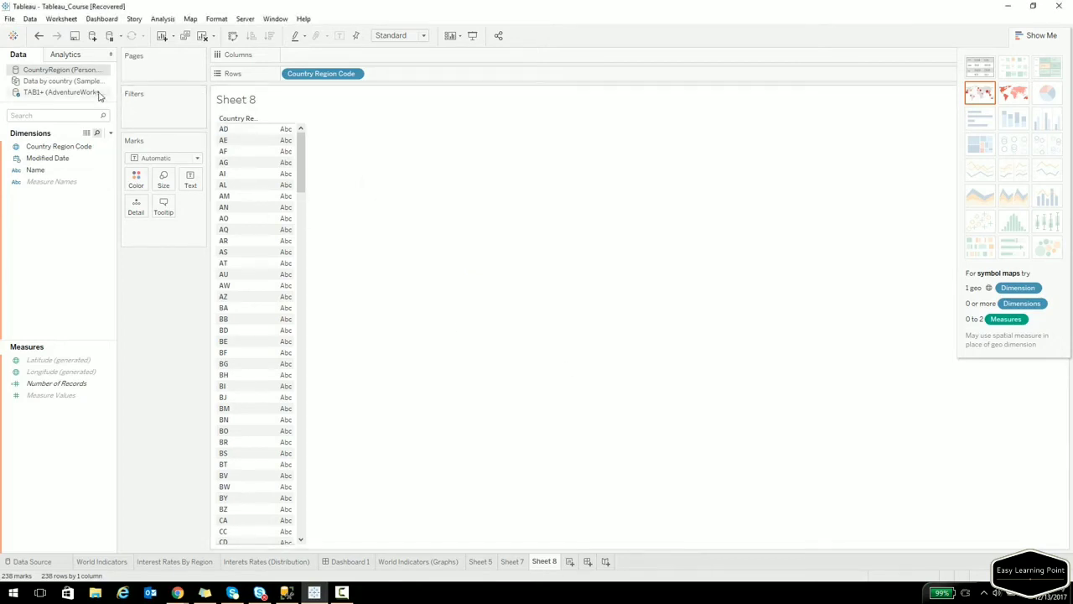
click(39, 94)
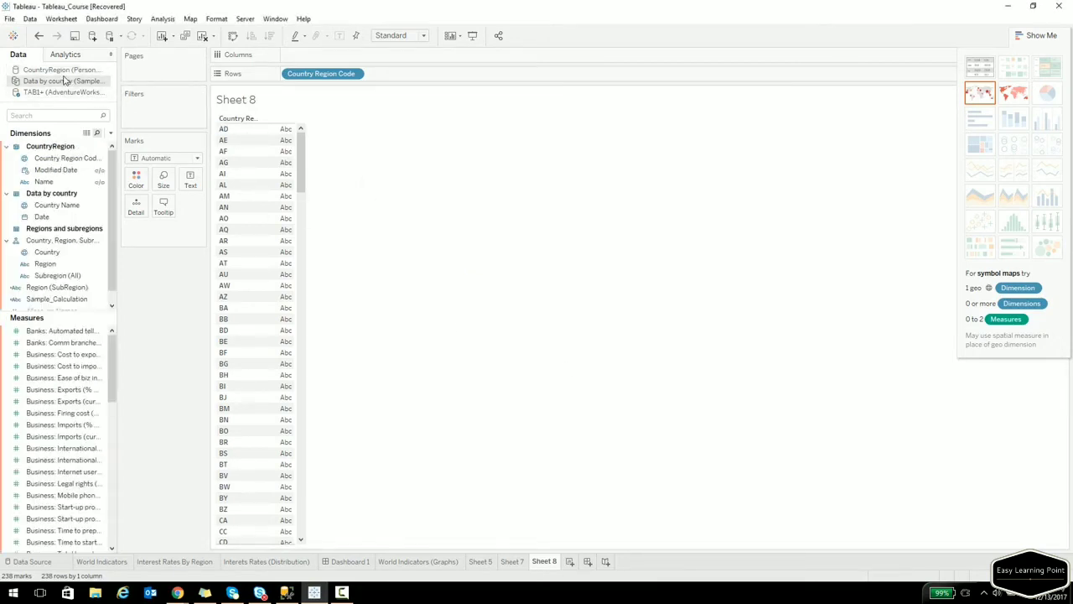
click(63, 70)
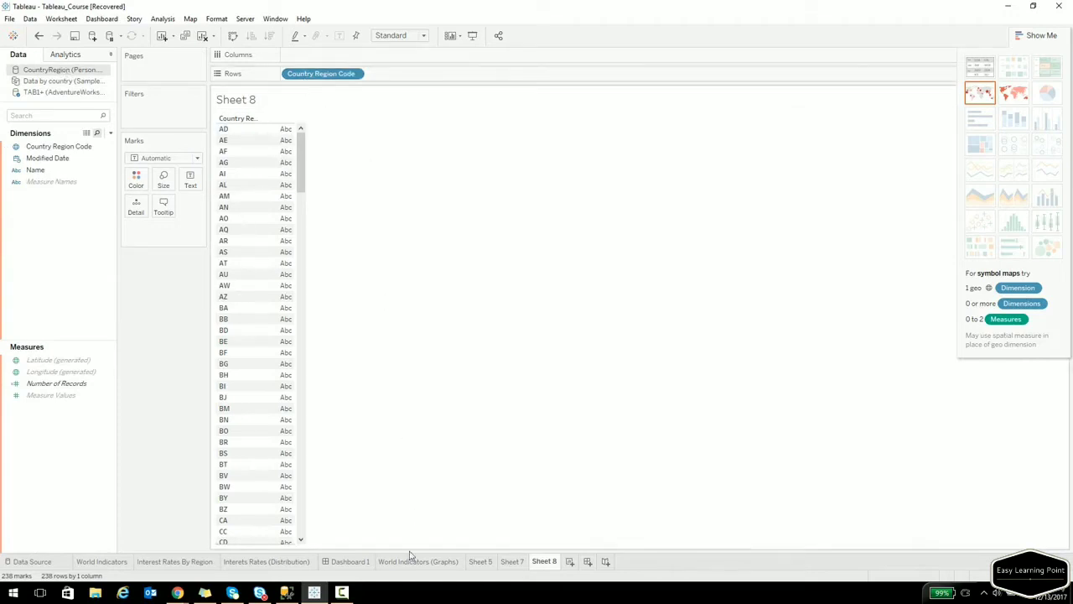
Create Sheet 9 and review TAB1+'s relationships to CountryRegion without changing them.
click(569, 562)
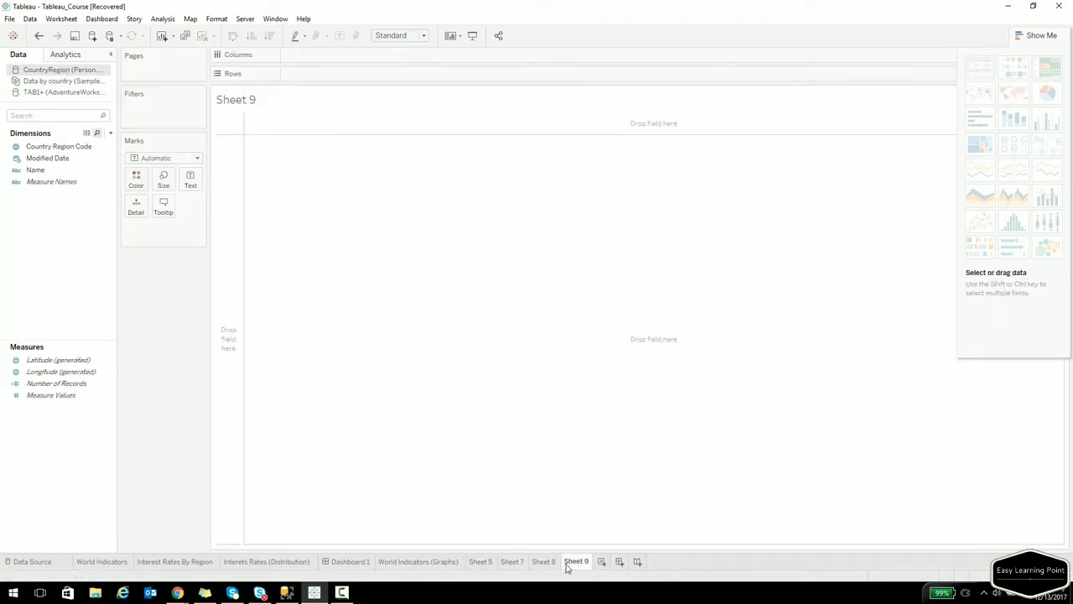
click(31, 19)
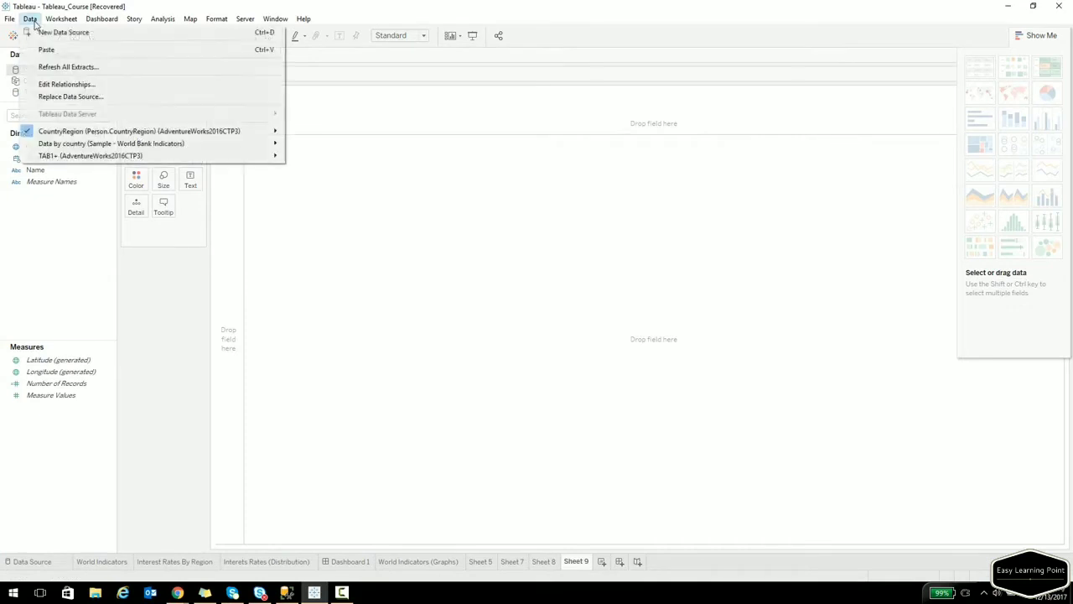
click(311, 204)
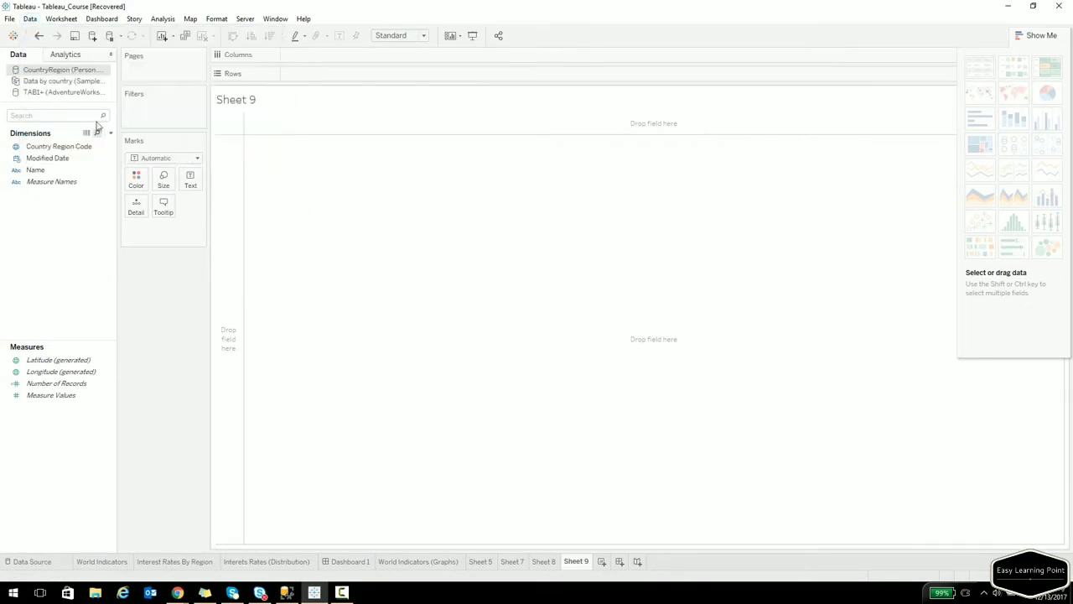
click(29, 18)
click(50, 82)
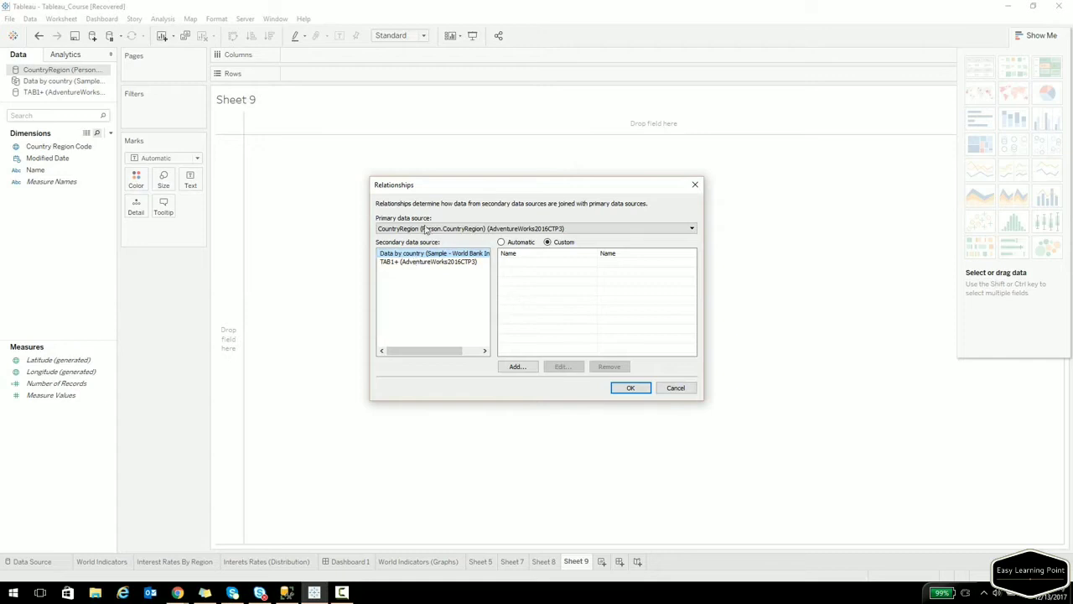
click(425, 263)
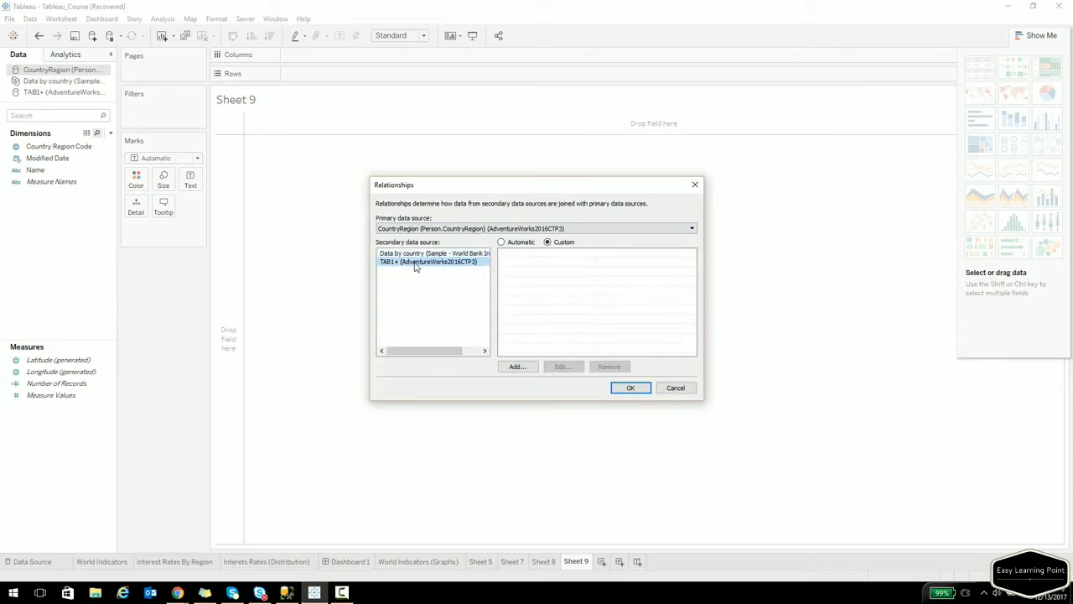
click(672, 390)
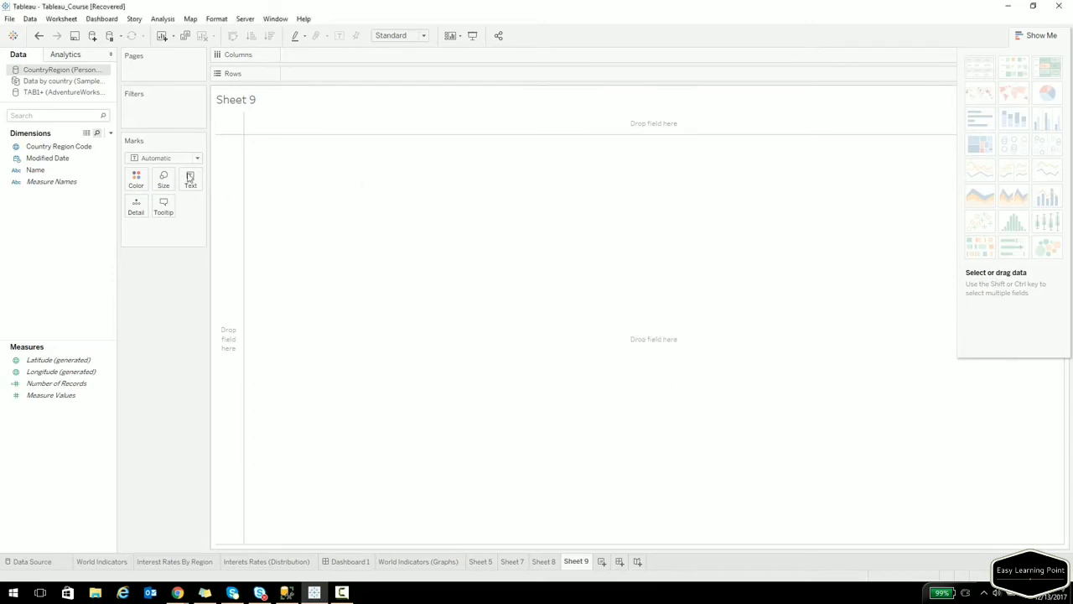
Try Country Region Code on Rows with TAB1+ Name, dismiss the warnings, and remove both pills.
drag(71, 154, 226, 180)
click(47, 92)
drag(38, 171, 262, 201)
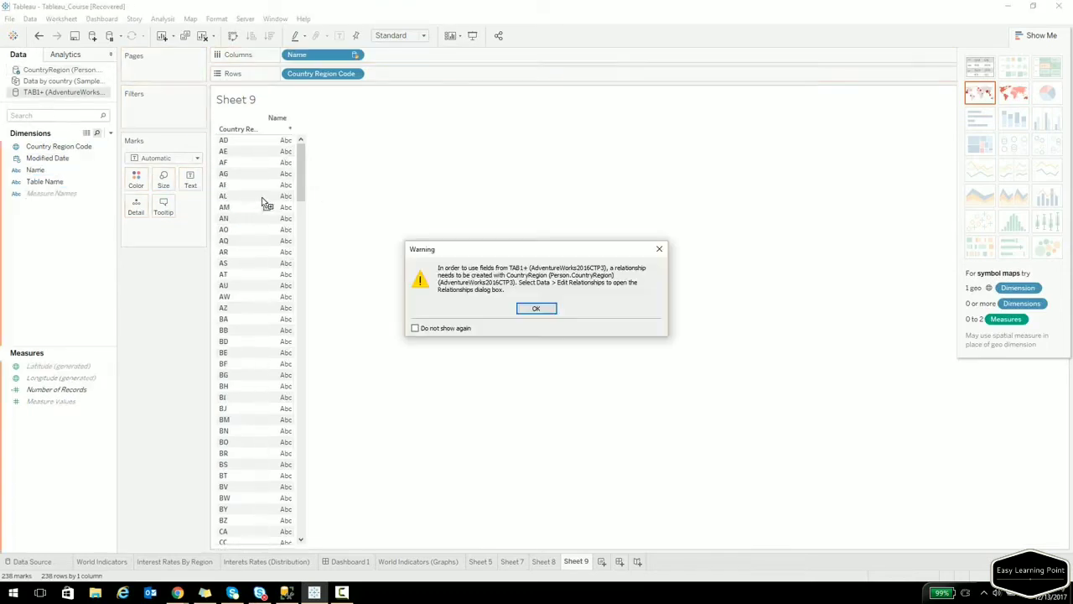
click(537, 308)
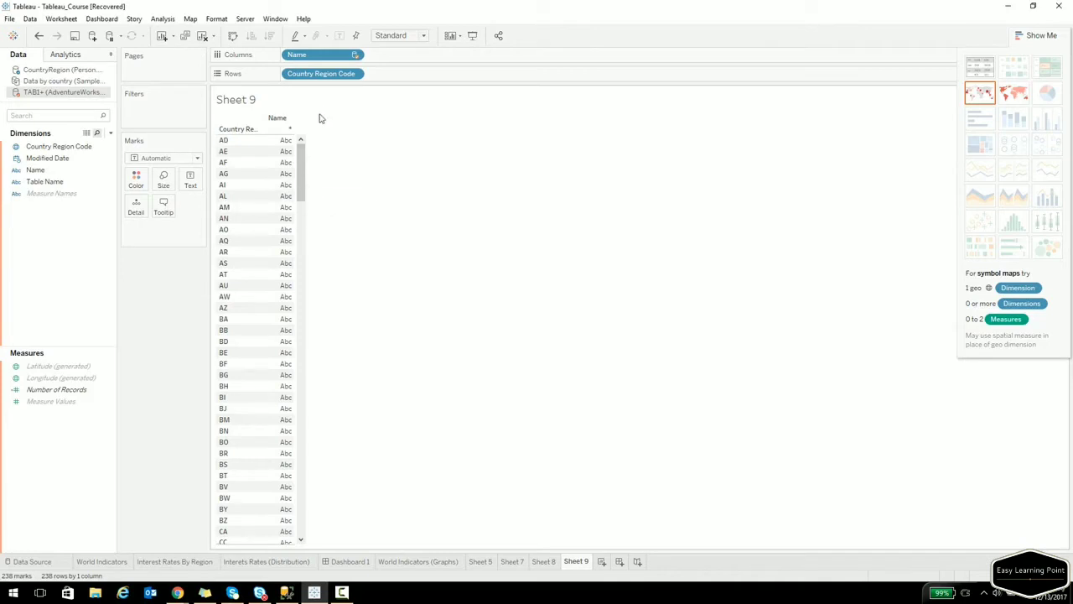
drag(317, 74, 134, 155)
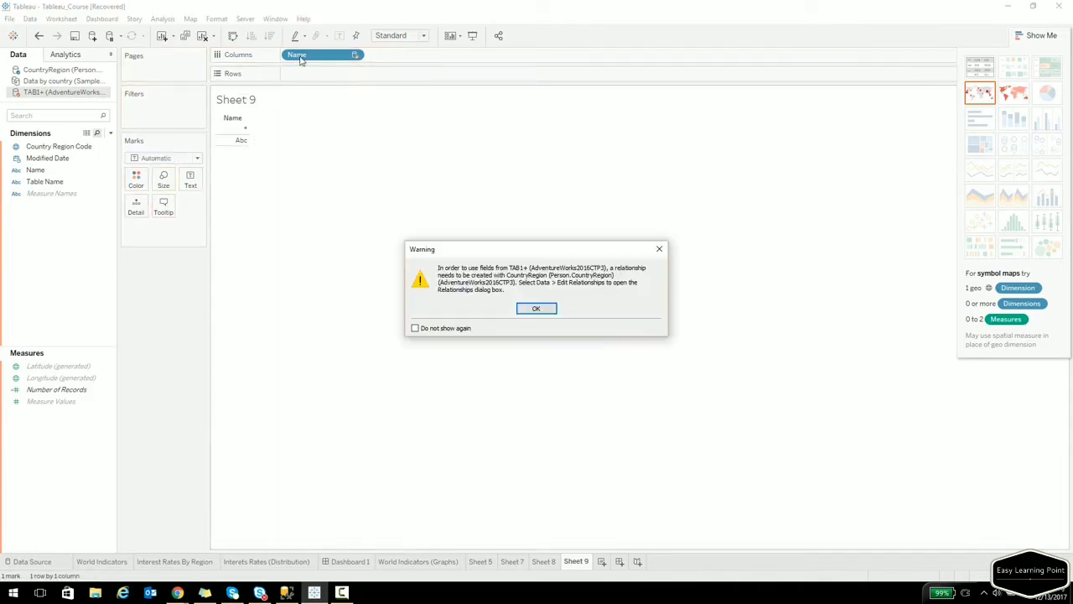
click(539, 309)
drag(301, 65, 62, 189)
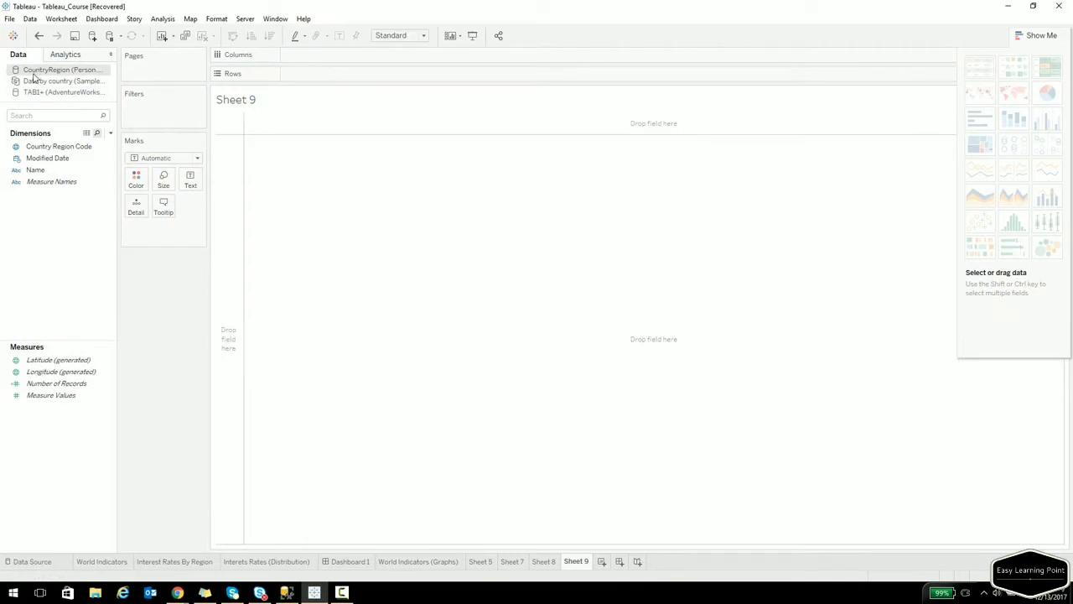
Map Country Region Code between TAB1+ and CountryRegion, then put Country Region Code on Sheet 9's Rows.
click(58, 148)
click(31, 18)
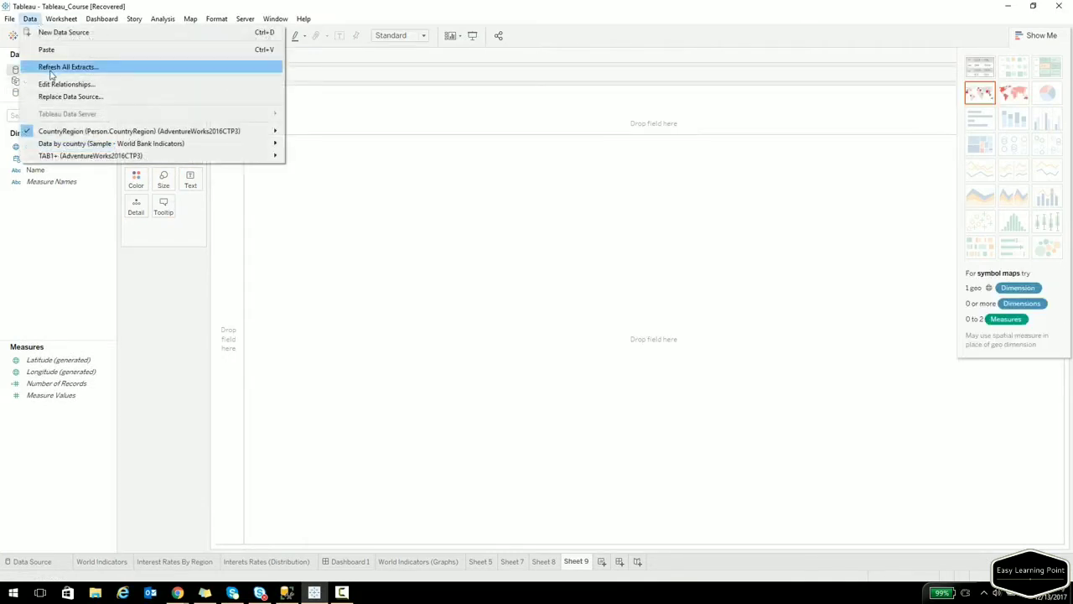
click(50, 81)
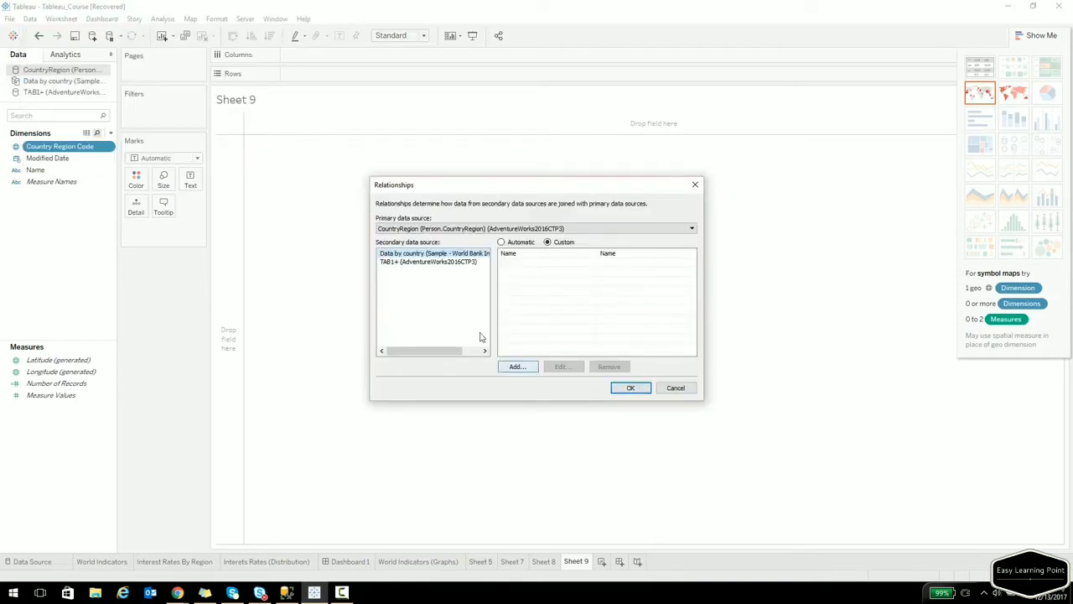
click(425, 262)
click(518, 366)
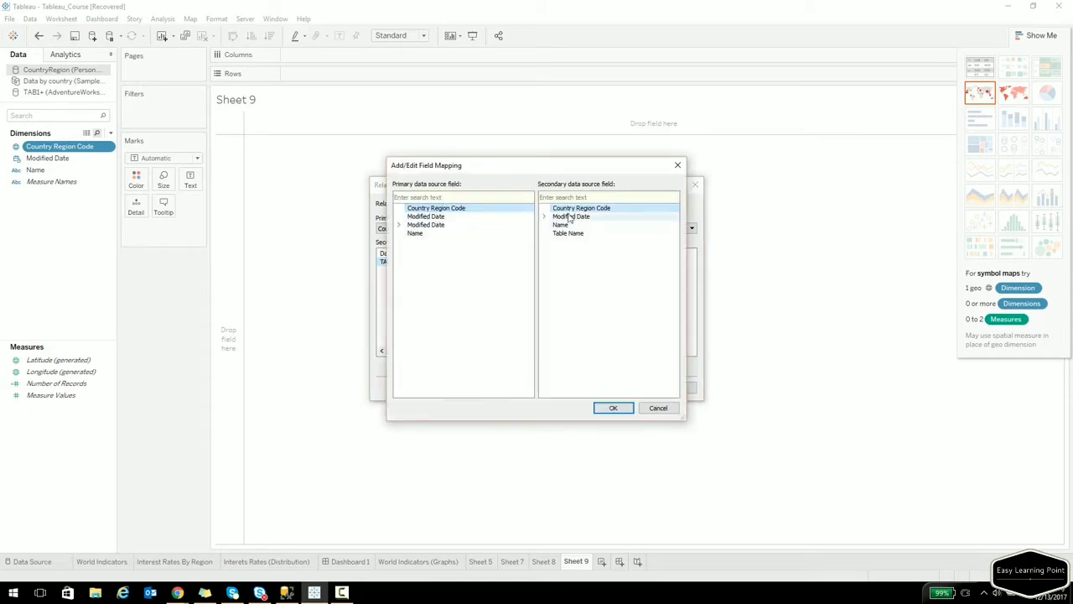
click(613, 408)
click(620, 390)
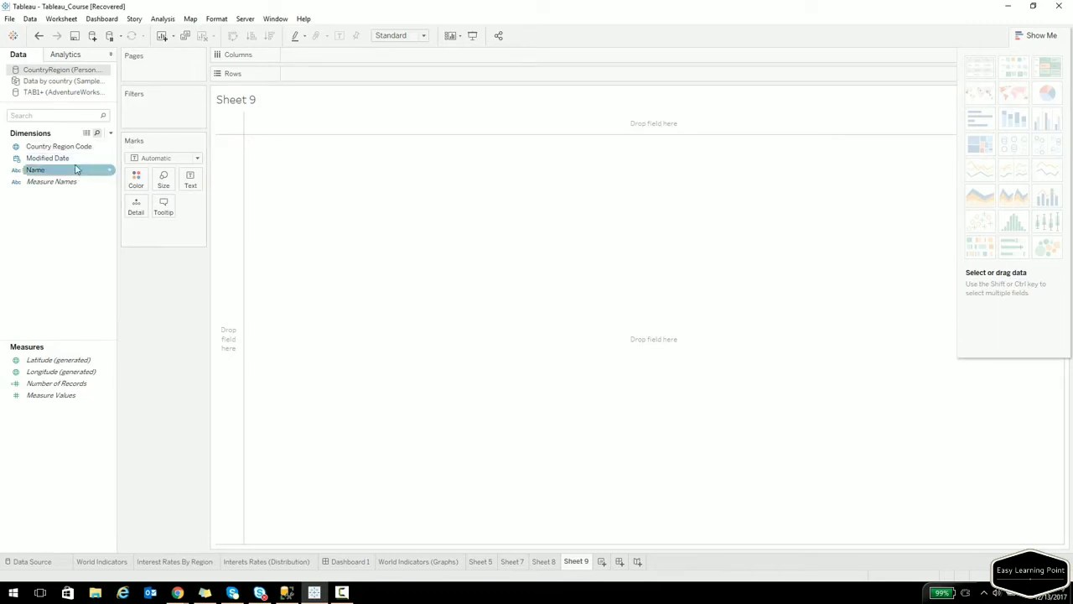
drag(72, 149, 233, 202)
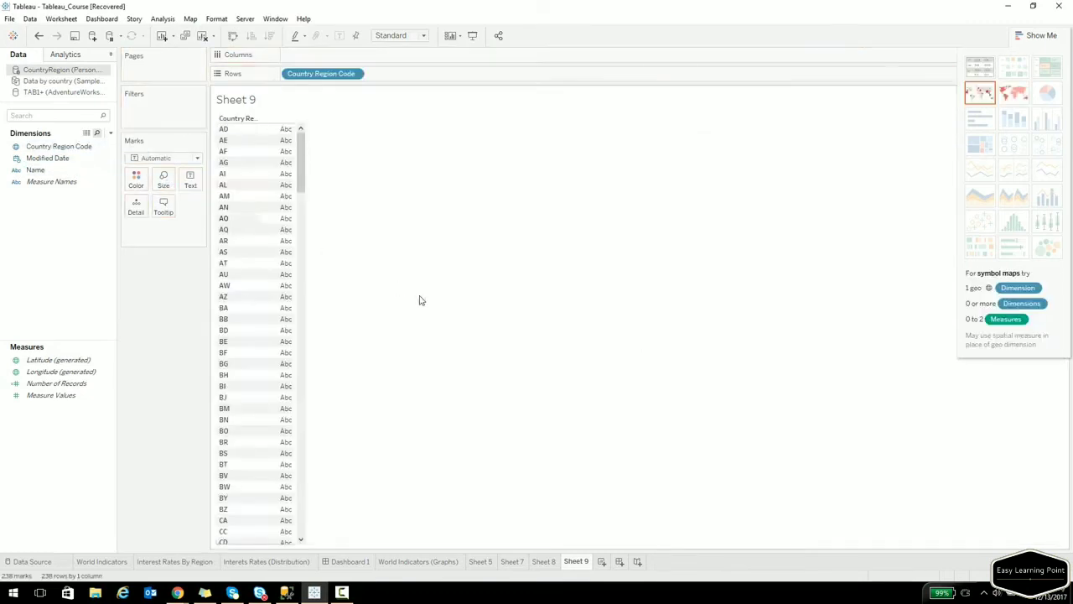
Add TAB1+ Name beside Country Region Code on Rows, then open the Chapter 5 notes in Google Docs.
click(45, 92)
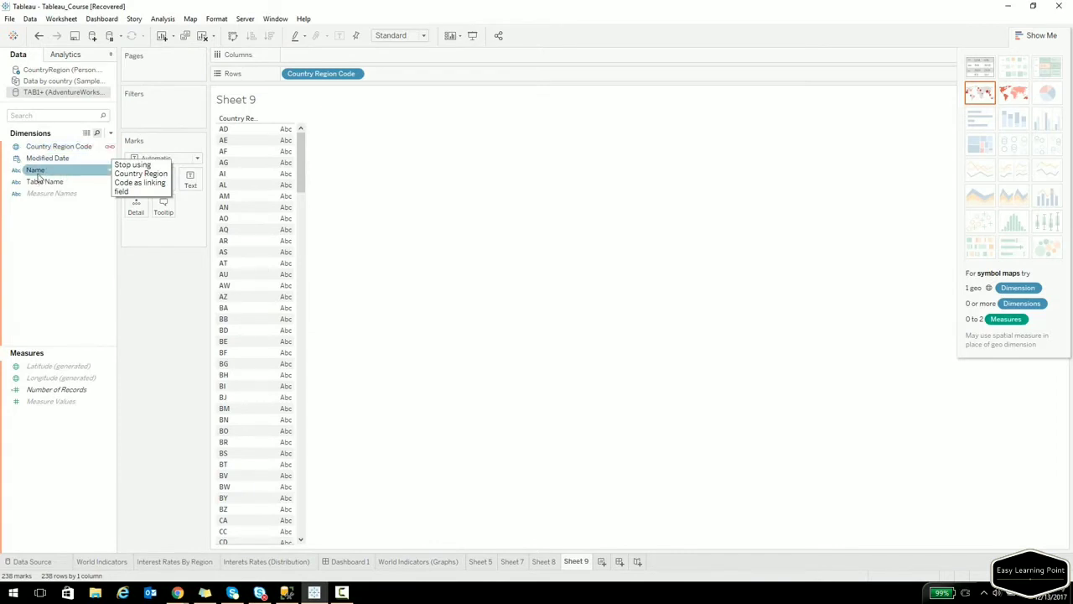
drag(39, 171, 259, 205)
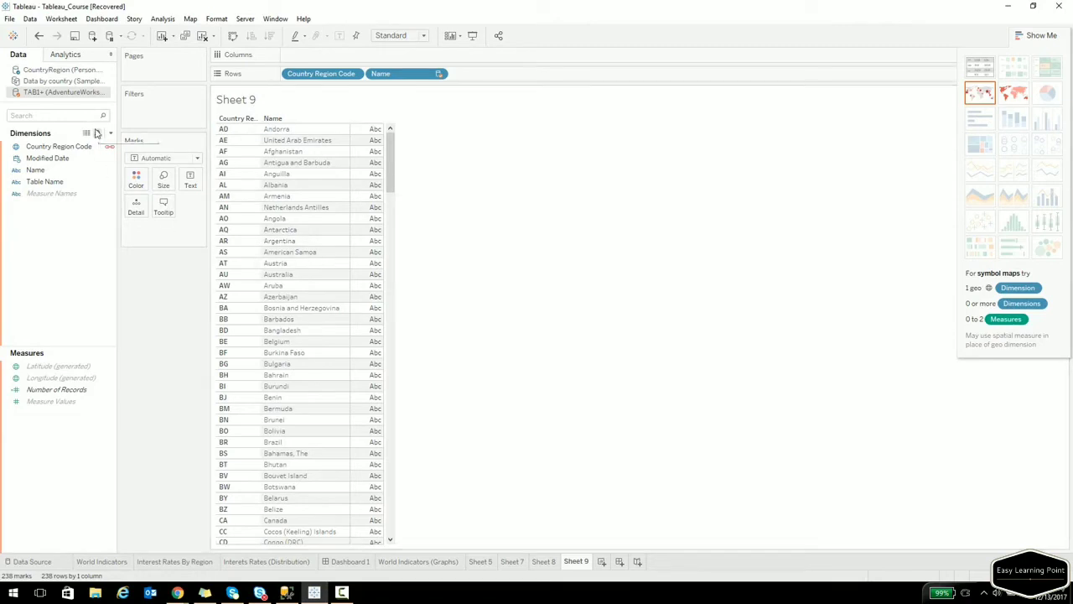
click(58, 93)
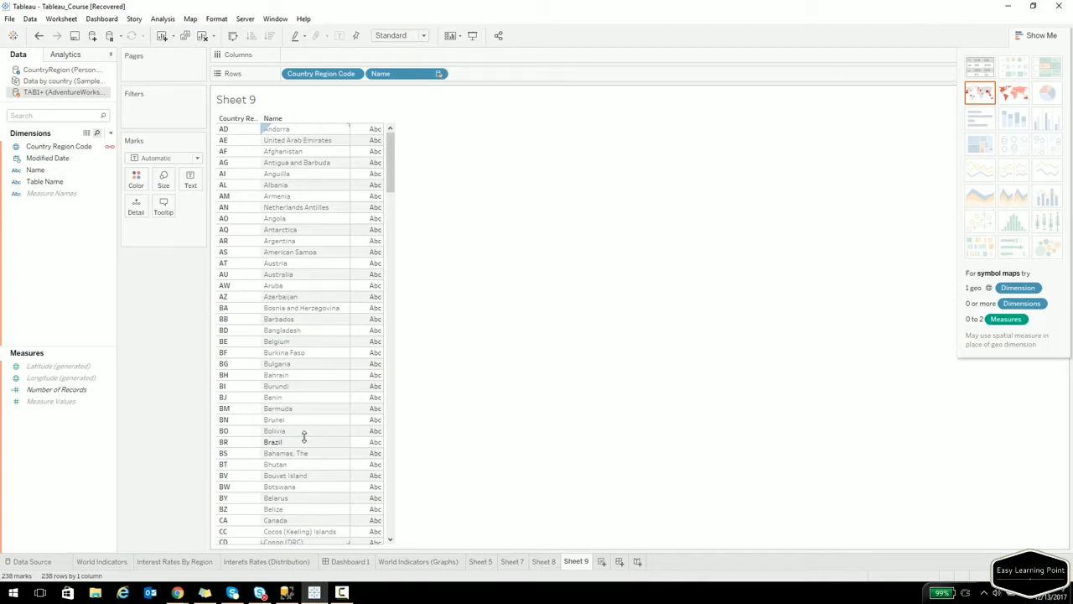
click(177, 593)
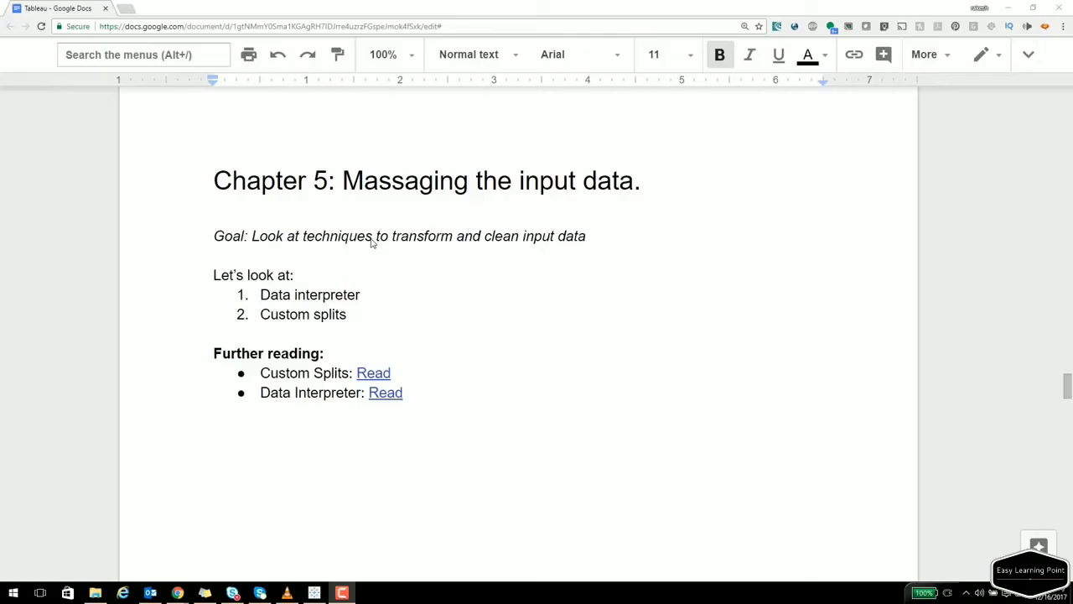
click(372, 236)
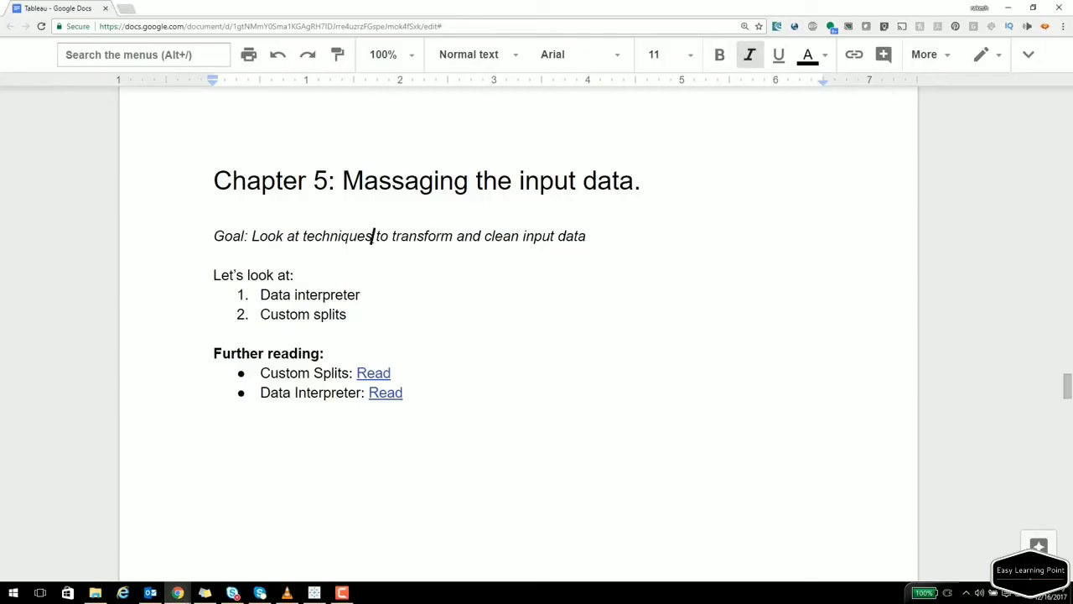
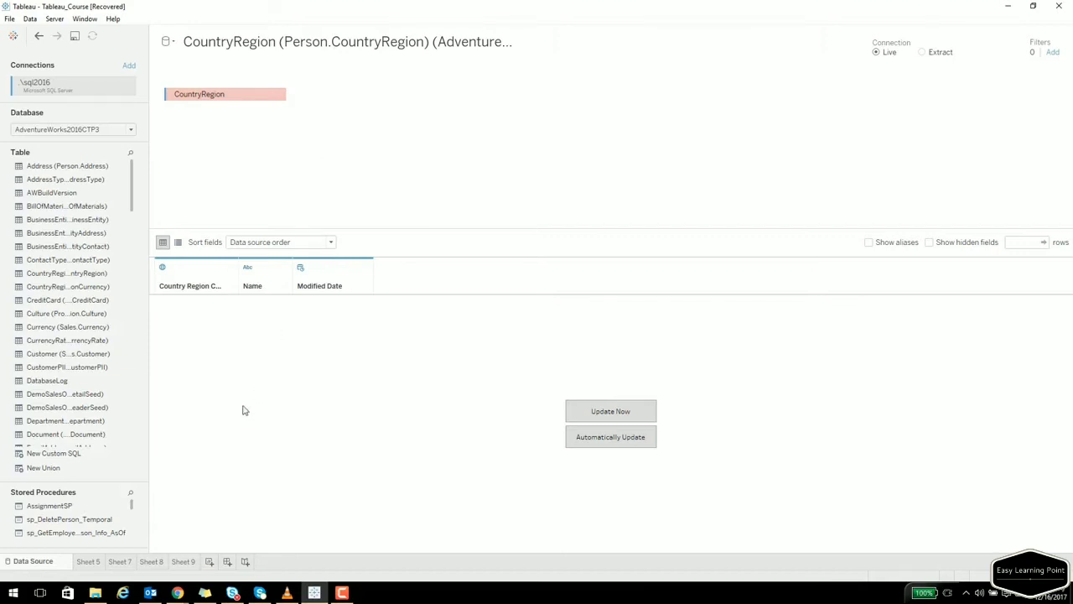
Bring the File Explorer window on the Datasources folder to the front.
key(alt+Tab)
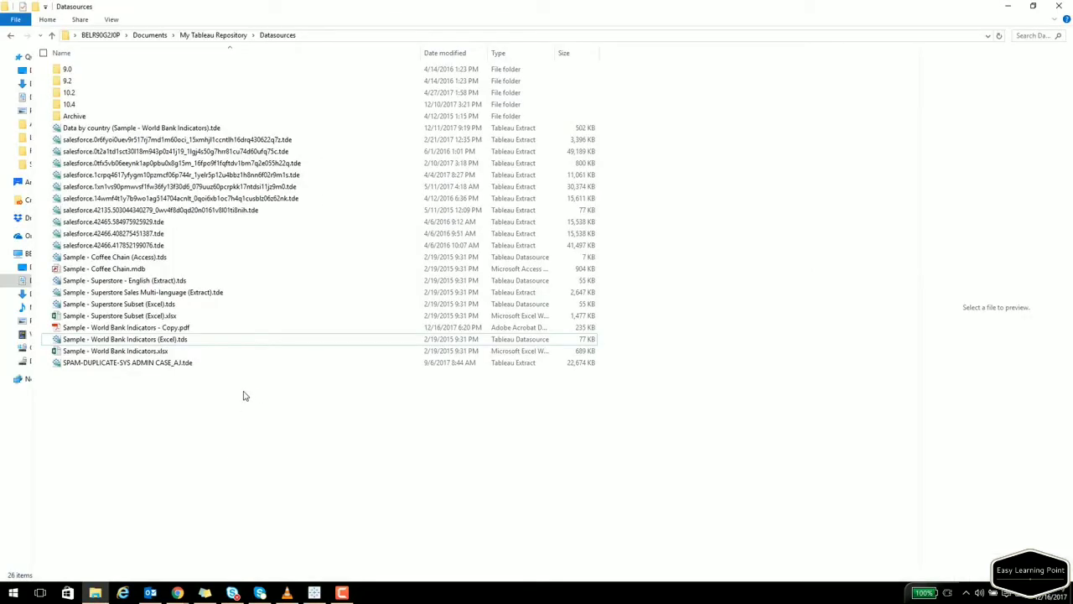
Duplicate Sample - World Bank Indicators.xlsx and open the copy in Excel.
click(109, 351)
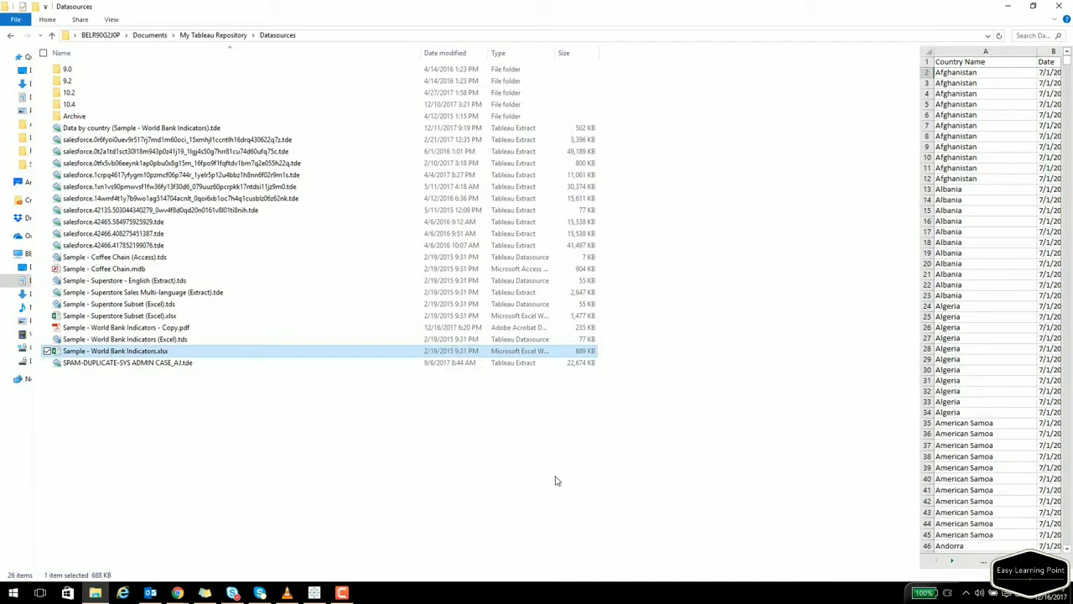
key(ctrl+v)
double_click(174, 340)
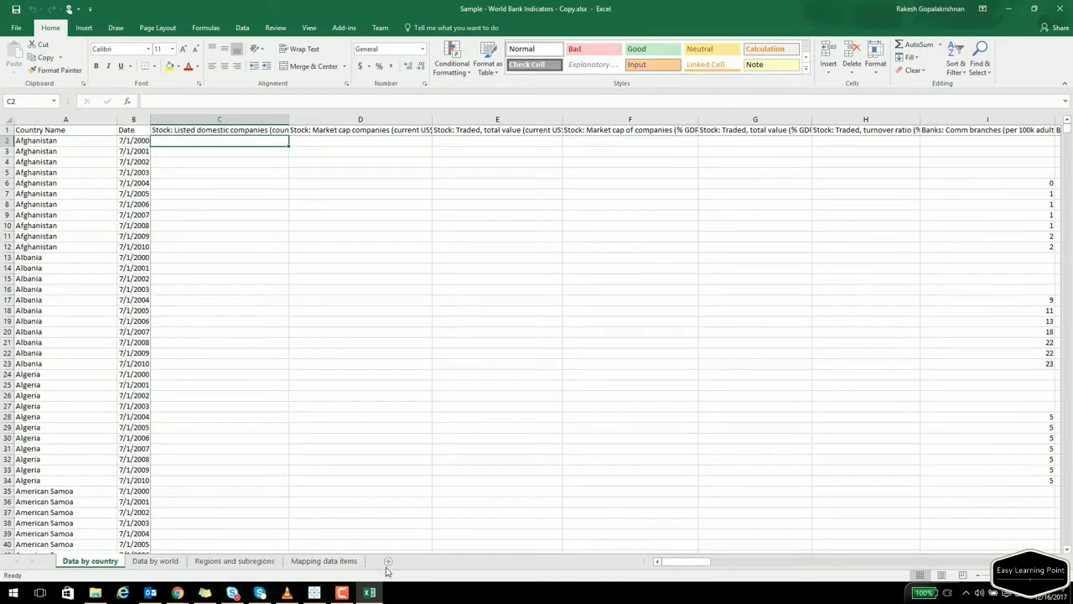
Add a blank worksheet to the copy and name it multisheet.
click(389, 564)
right_click(149, 562)
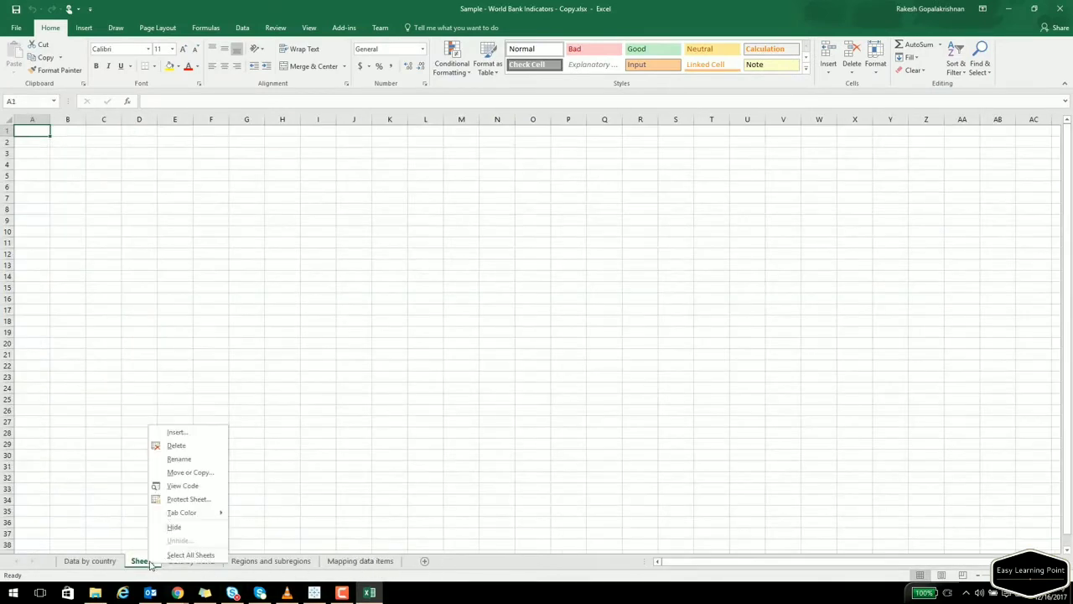
click(180, 458)
text(multisheet)
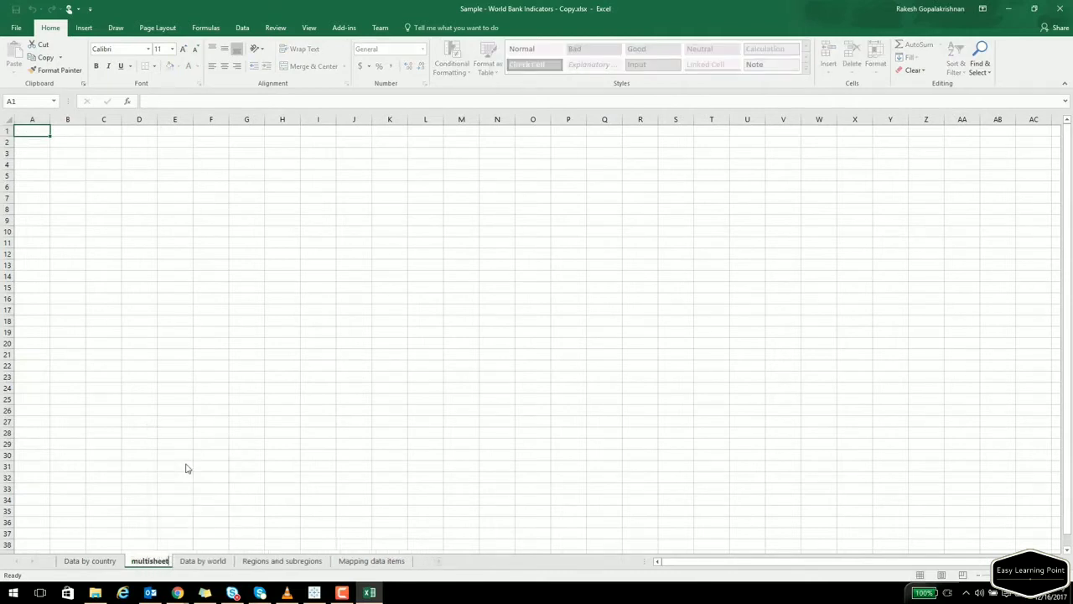
key(Return)
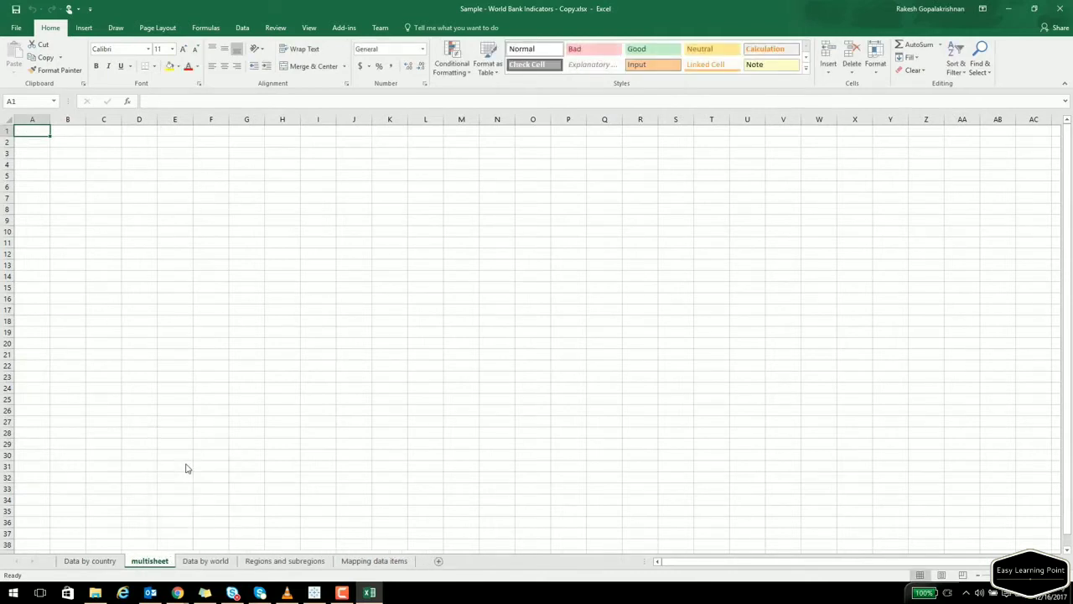
click(90, 557)
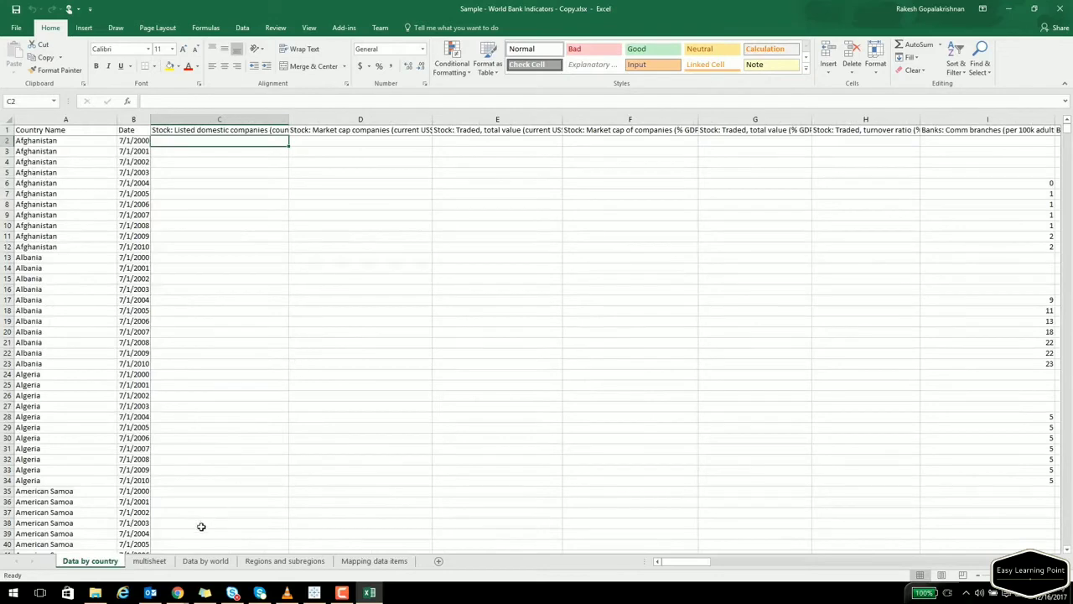
Look through the Data by world, Data by country and multisheet sheets, ending on Regions and subregions.
click(206, 562)
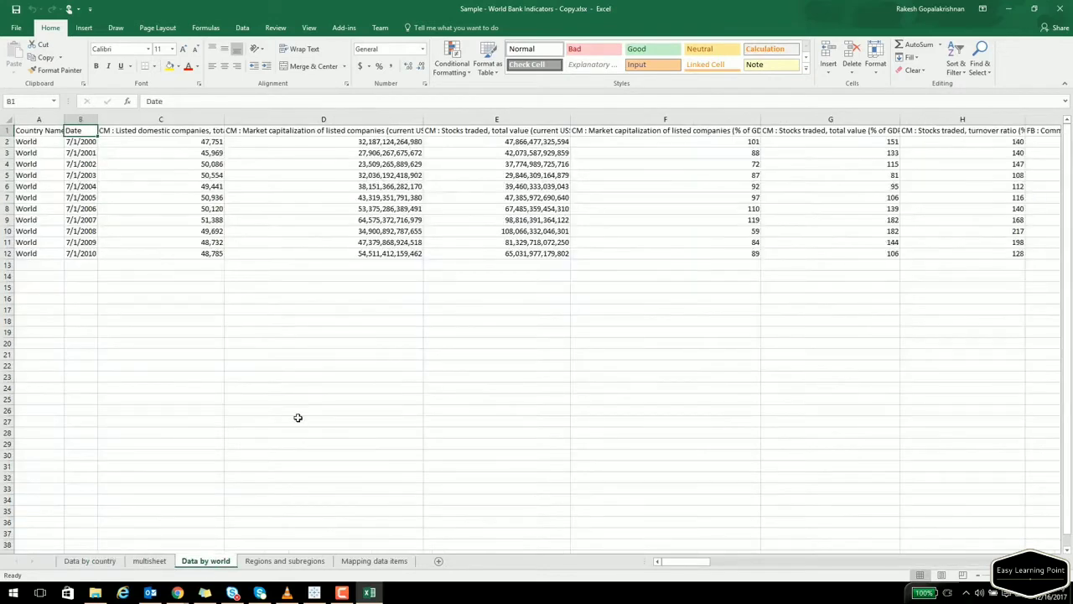
click(151, 561)
click(90, 561)
click(144, 561)
click(201, 562)
click(279, 563)
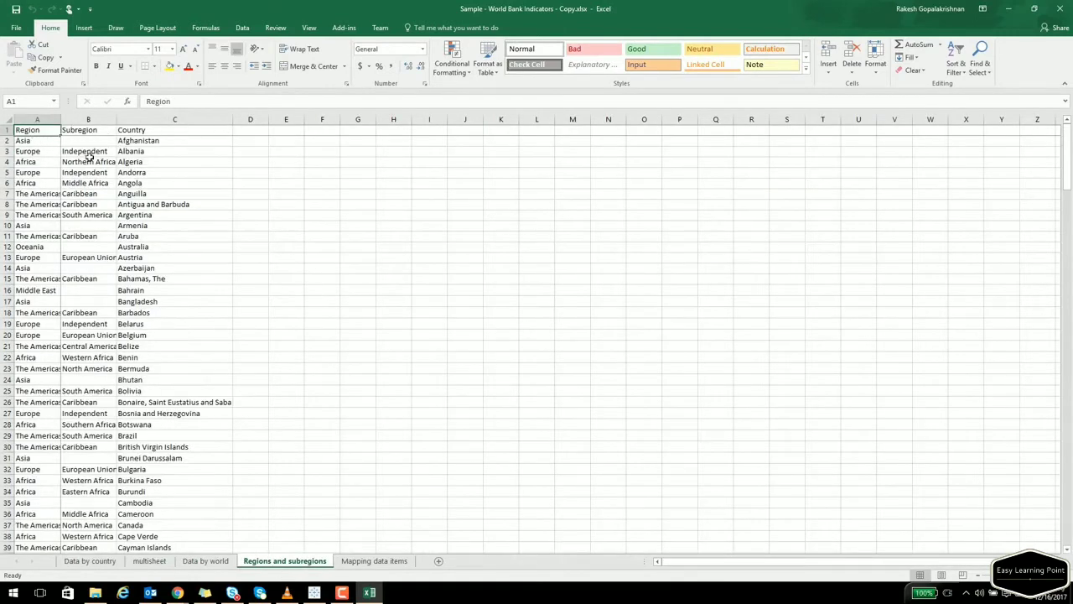
click(205, 561)
click(289, 561)
click(206, 562)
click(150, 566)
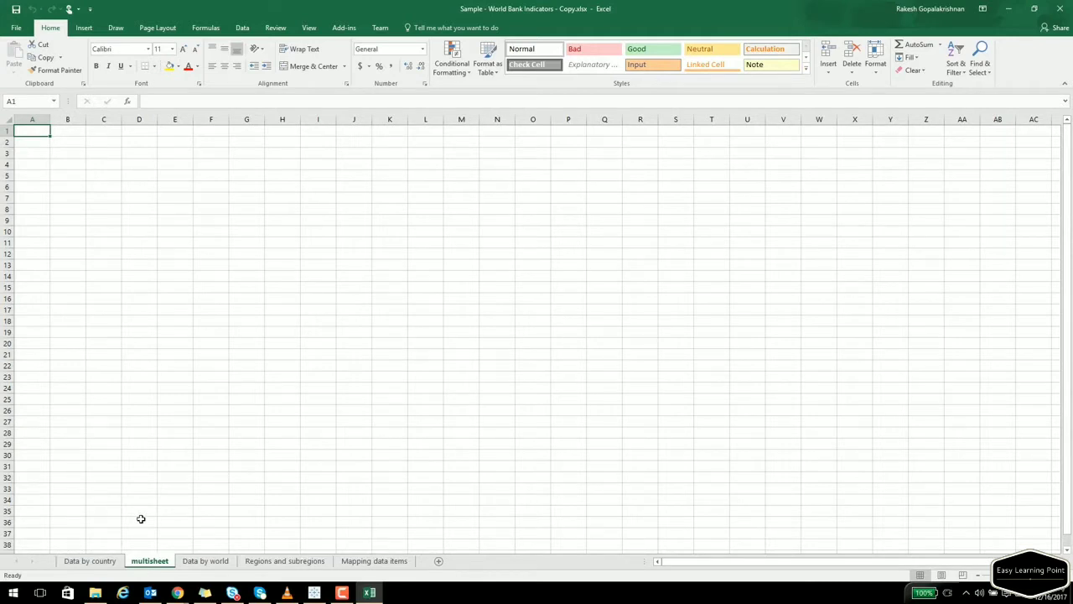
click(267, 561)
Copy the Region, Subregion, Country table into multisheet and autofit columns A to C.
click(286, 280)
drag(34, 133, 182, 341)
key(ctrl+c)
click(150, 561)
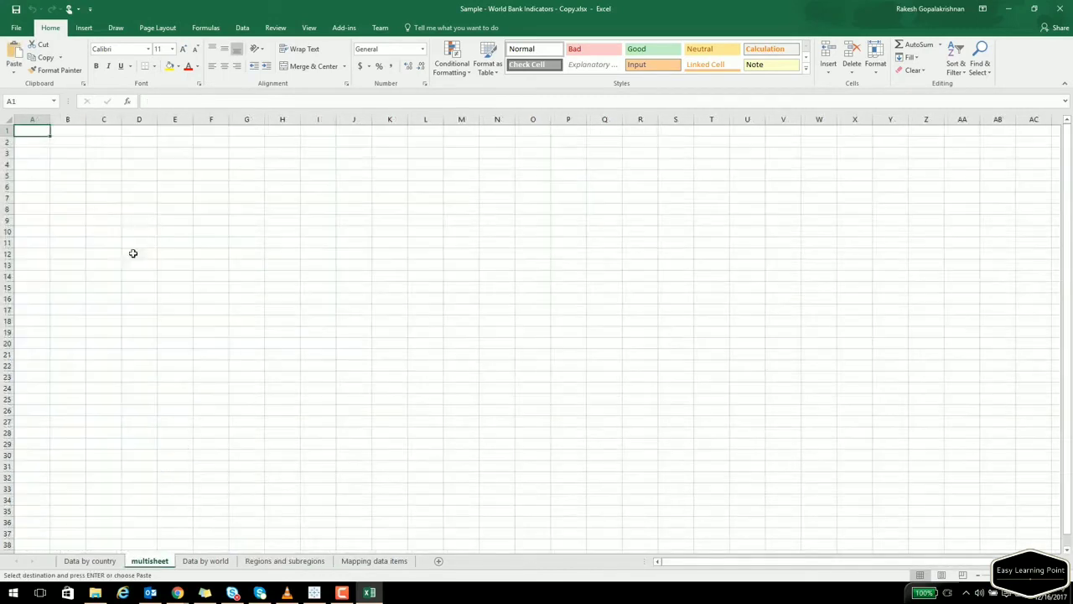
key(ctrl+v)
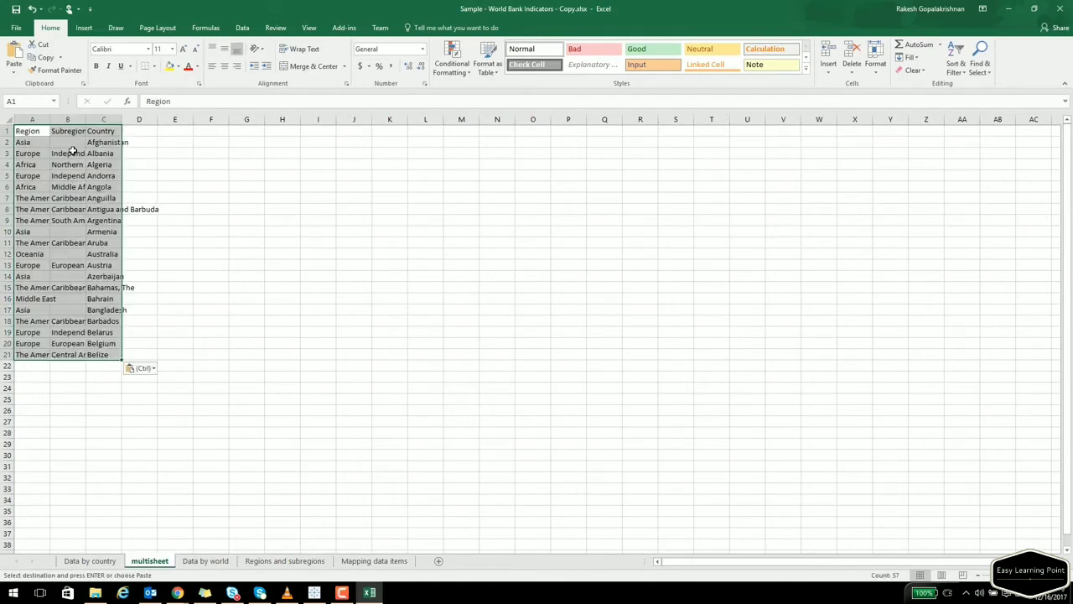
double_click(52, 120)
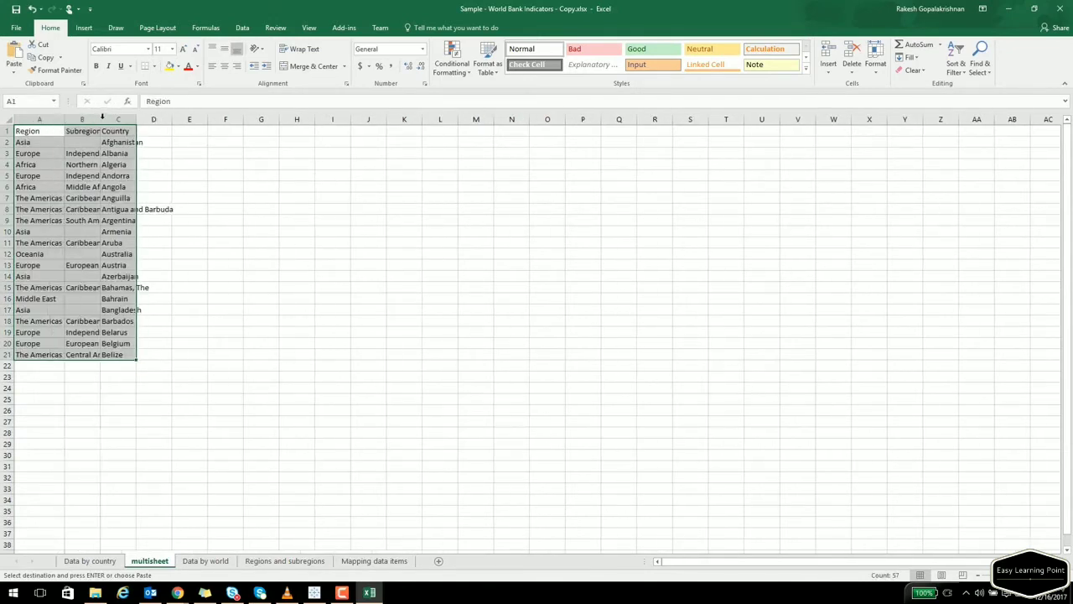
double_click(100, 119)
double_click(161, 119)
Make the Region, Subregion, Country headers bold and larger, and refit column B.
click(290, 264)
drag(37, 134, 162, 130)
key(ctrl+b)
click(183, 49)
click(184, 49)
click(184, 49)
click(183, 49)
click(183, 49)
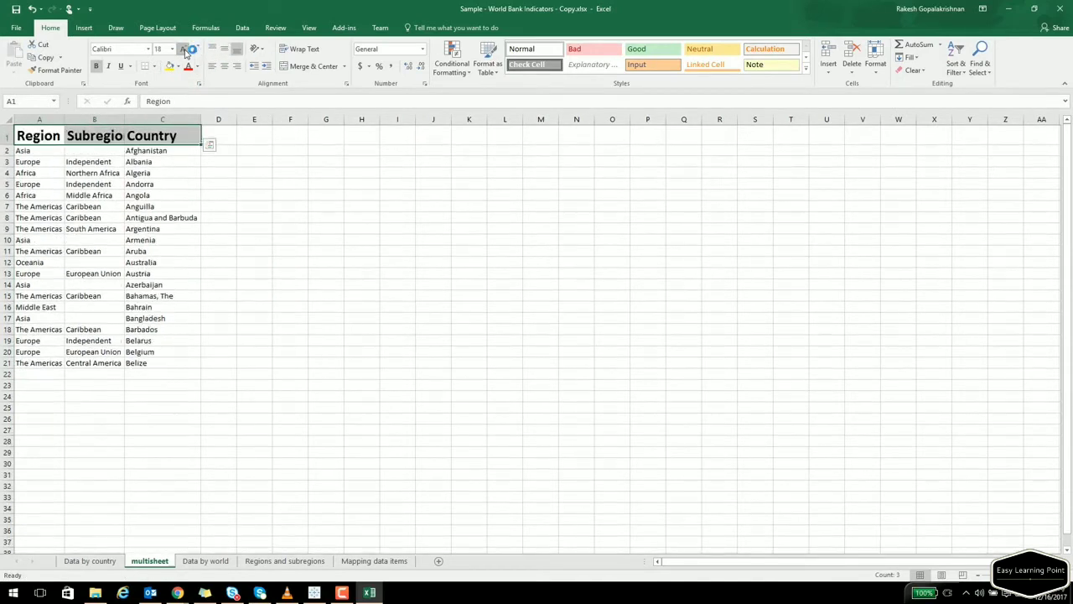
double_click(125, 121)
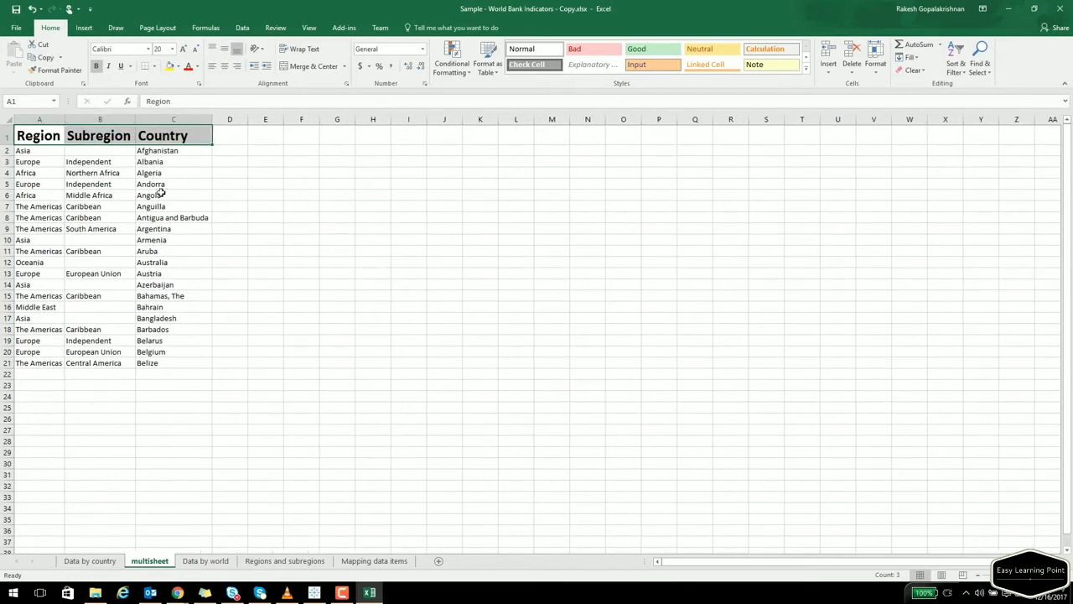
Delete the Asia/Afghanistan row and apply All Borders to the region table A1:C20.
click(171, 217)
click(7, 150)
right_click(6, 150)
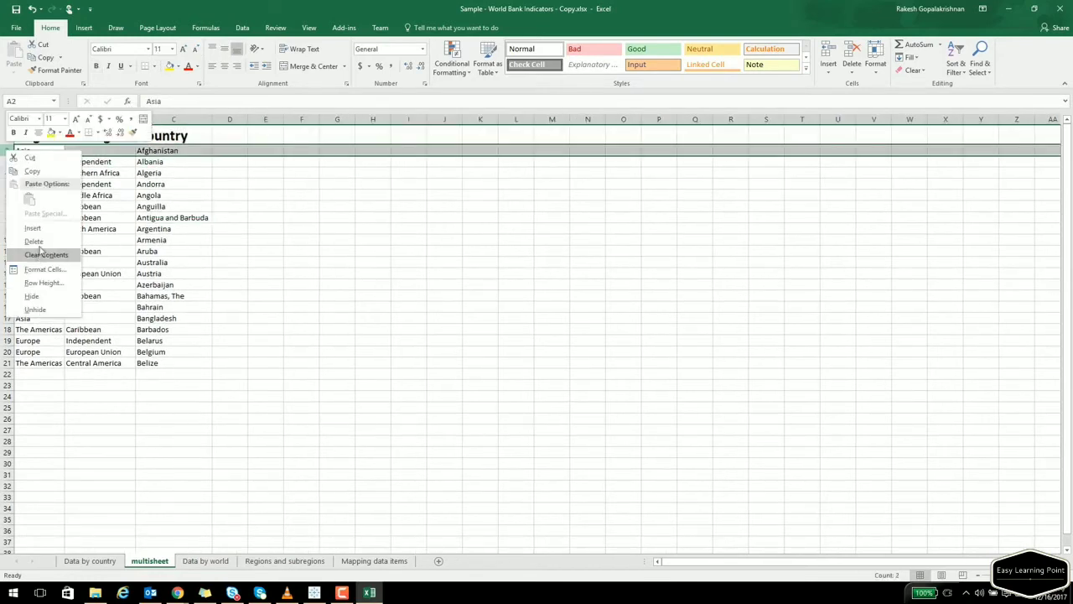
click(35, 241)
click(264, 268)
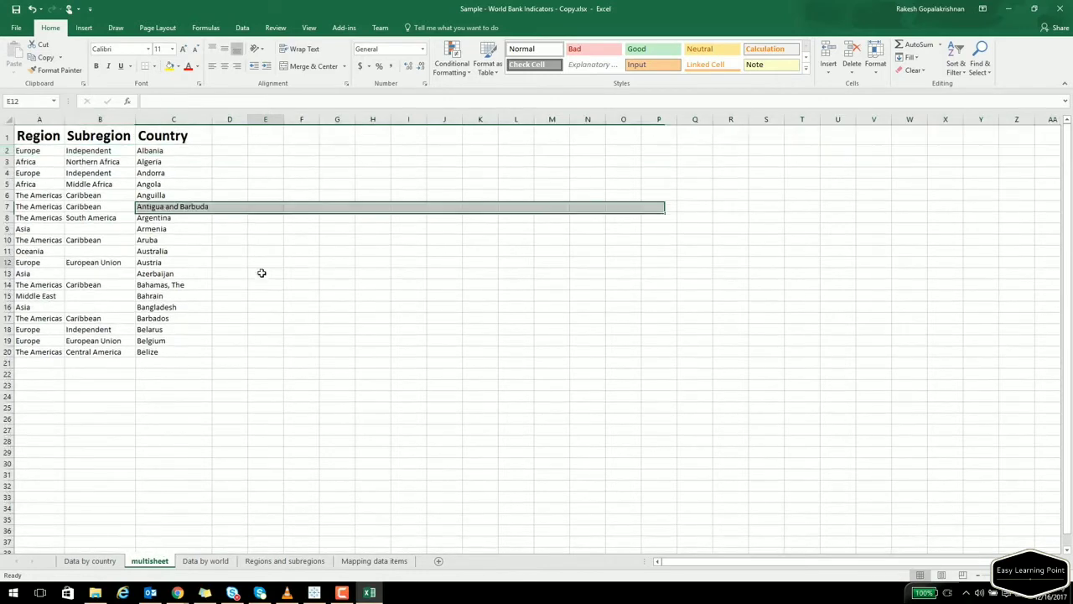
drag(38, 135, 168, 350)
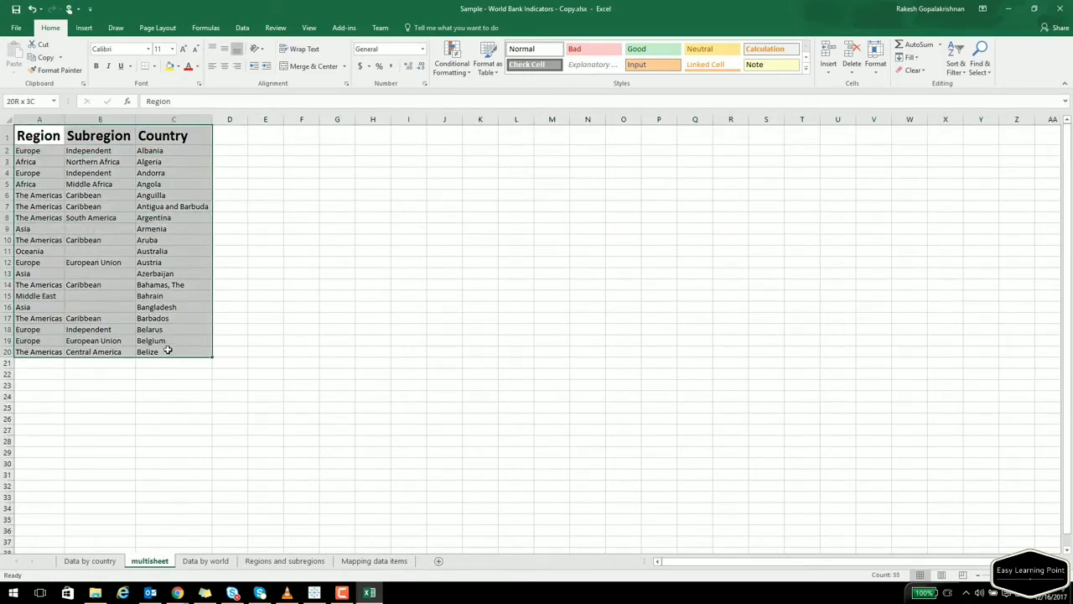
click(155, 65)
click(180, 161)
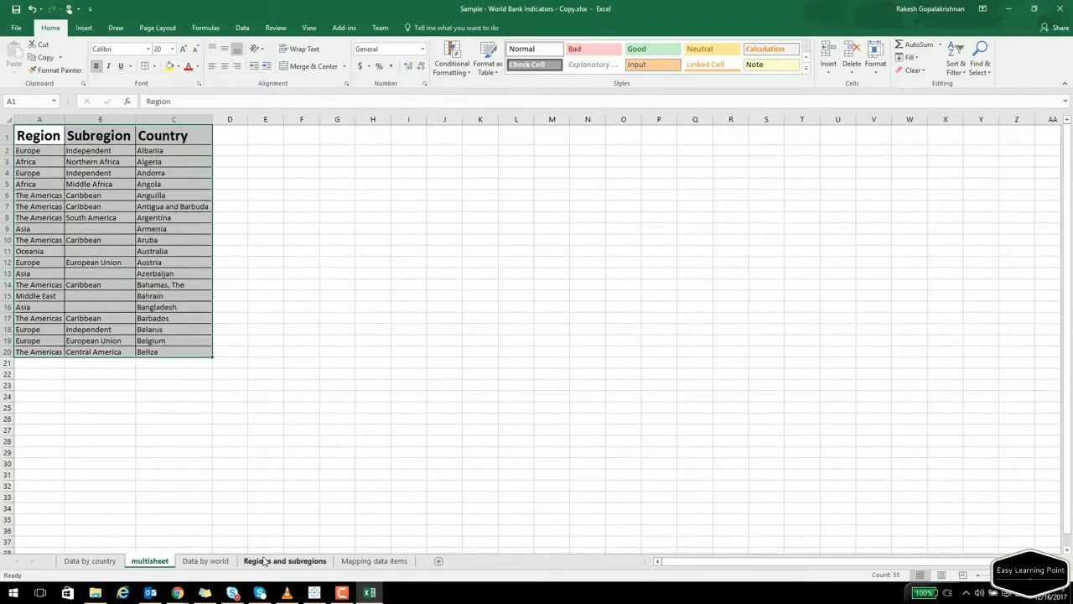
click(205, 560)
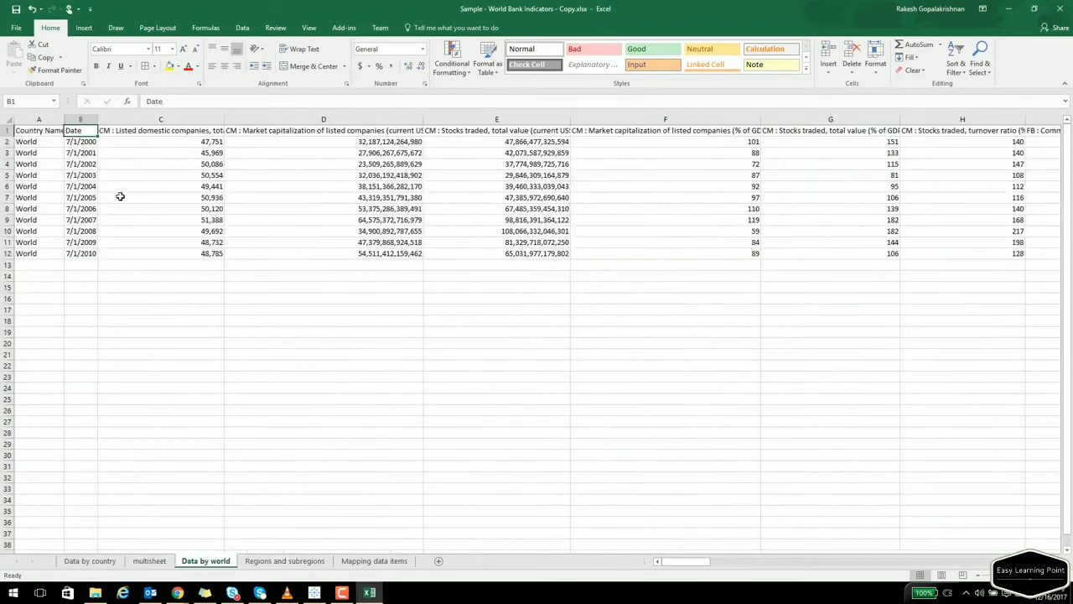
Copy the first four Data by world columns into multisheet starting at cell A26.
drag(38, 133, 388, 255)
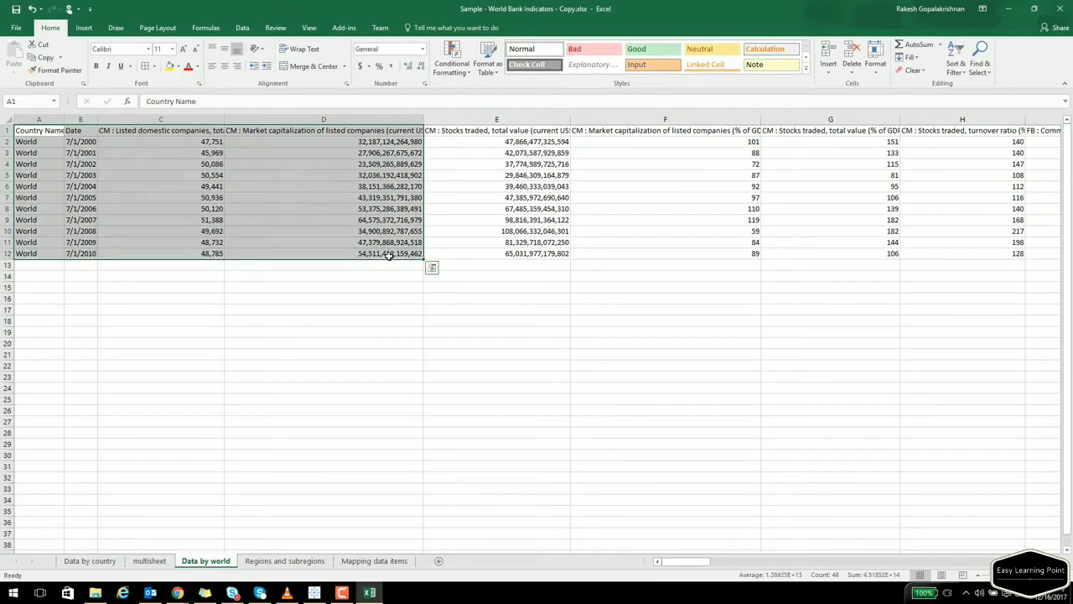
key(ctrl+c)
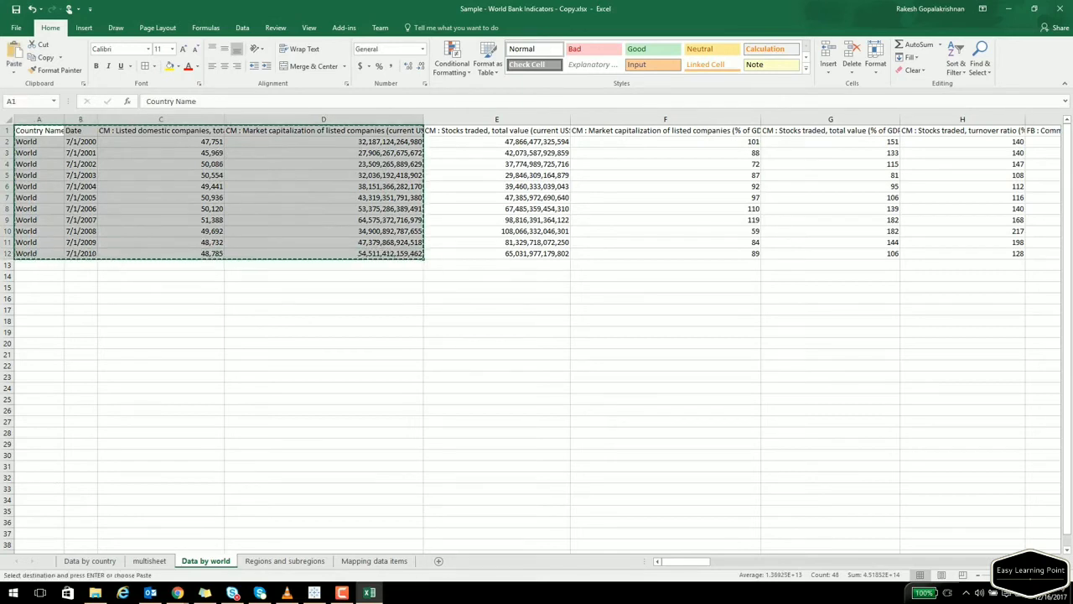
click(149, 560)
click(59, 415)
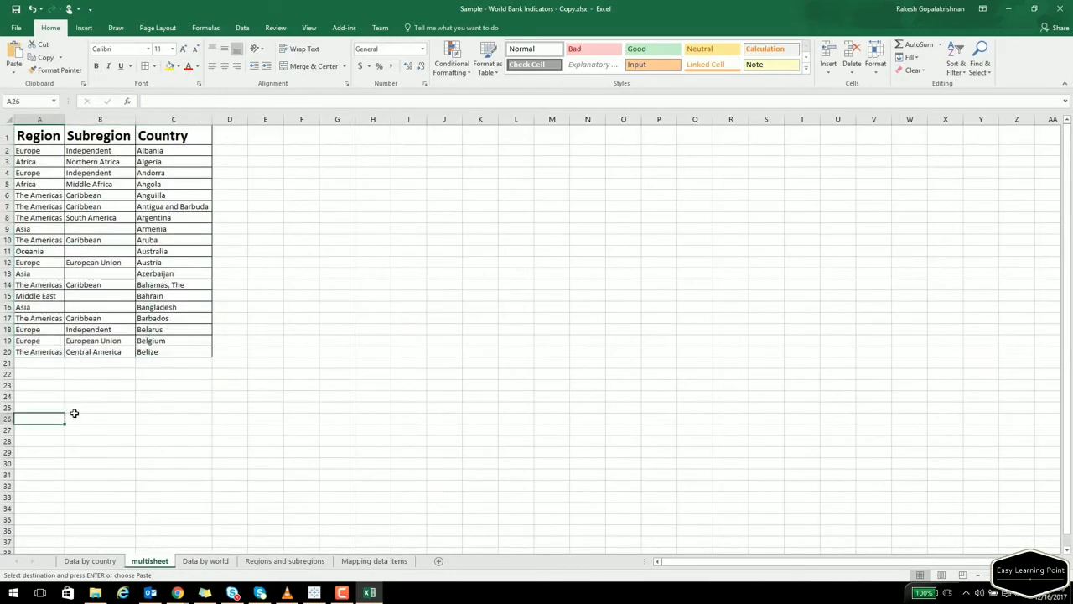
key(ctrl+v)
click(181, 472)
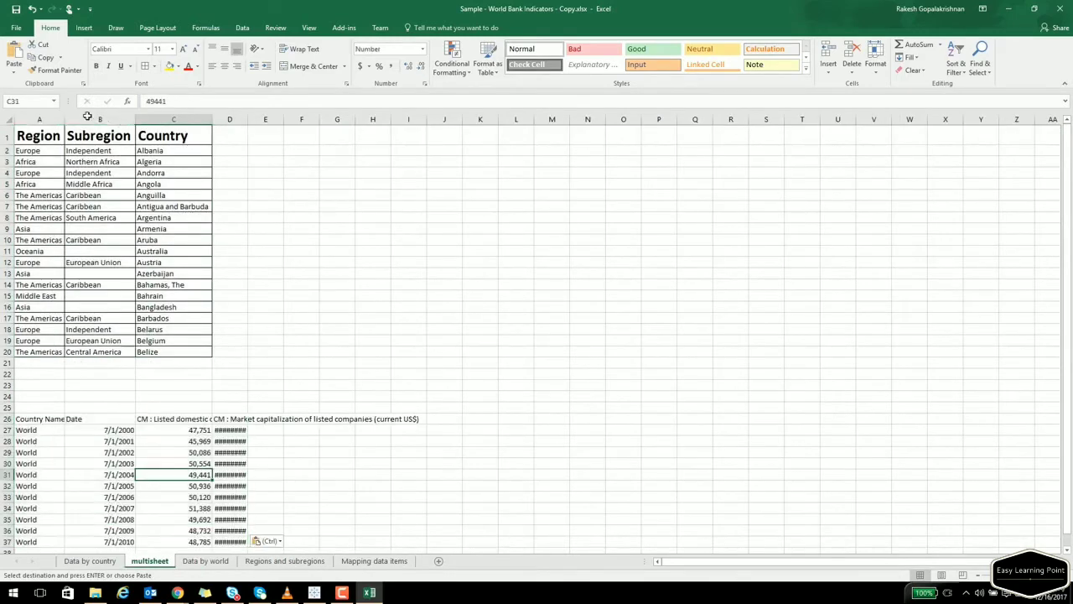
Bold and enlarge the row 26 headers and autofit columns A, C and D.
drag(43, 422, 417, 417)
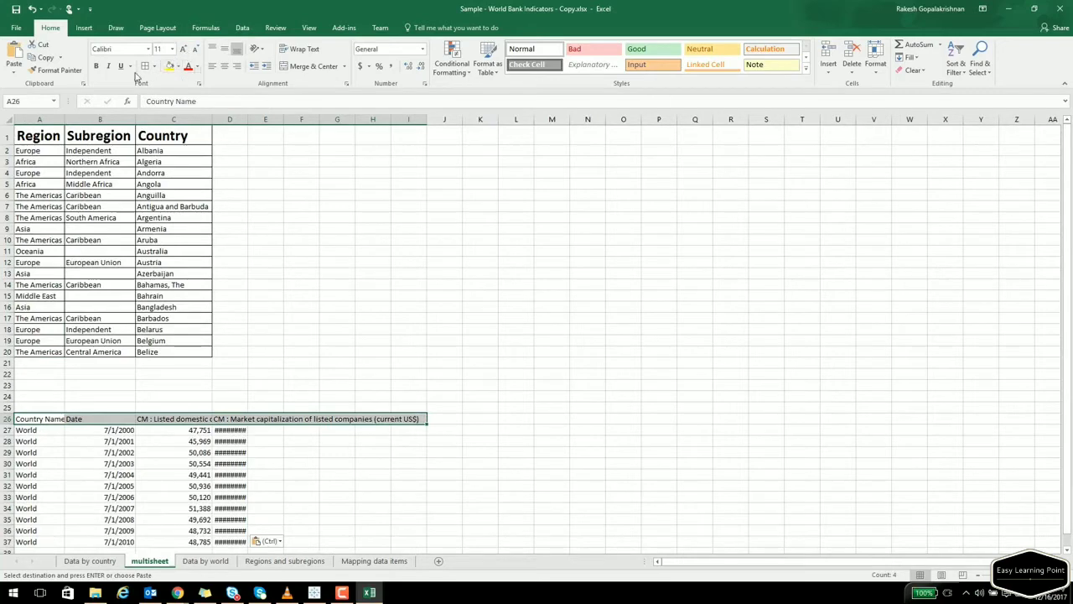
click(96, 67)
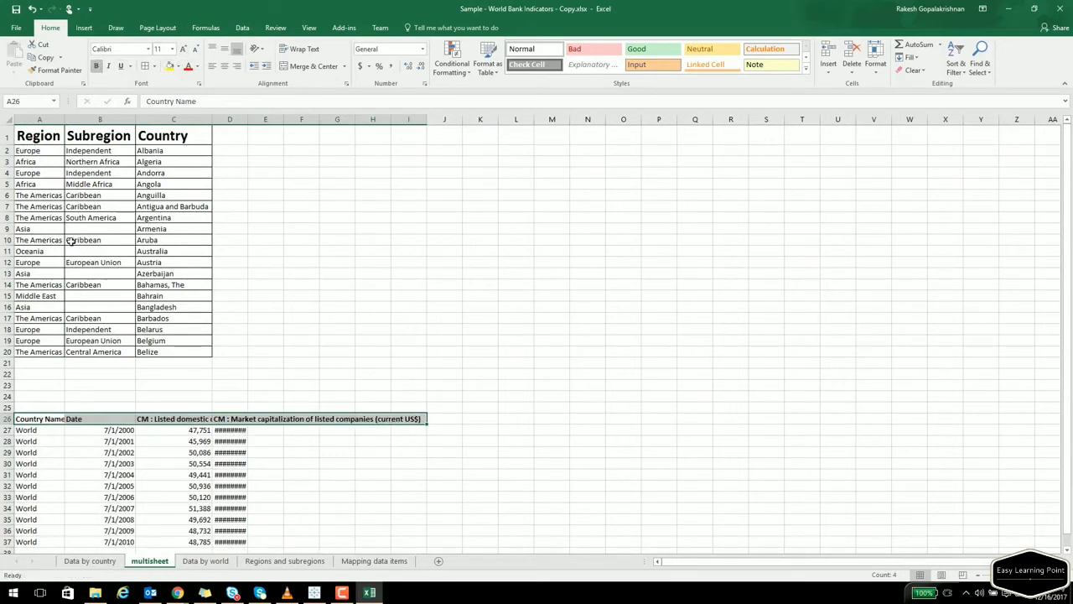
double_click(64, 120)
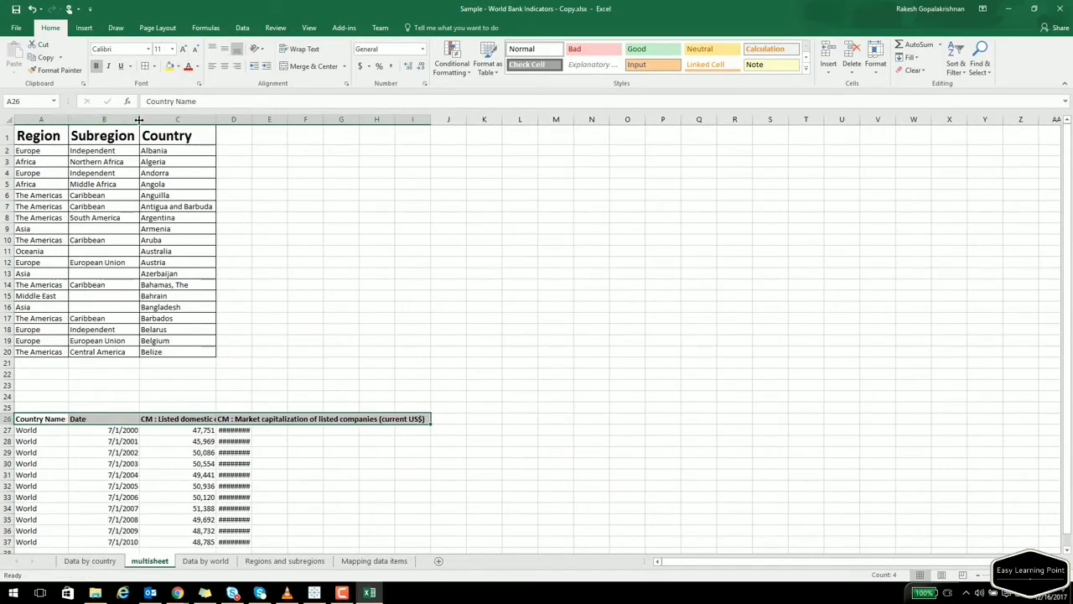
double_click(217, 121)
double_click(314, 120)
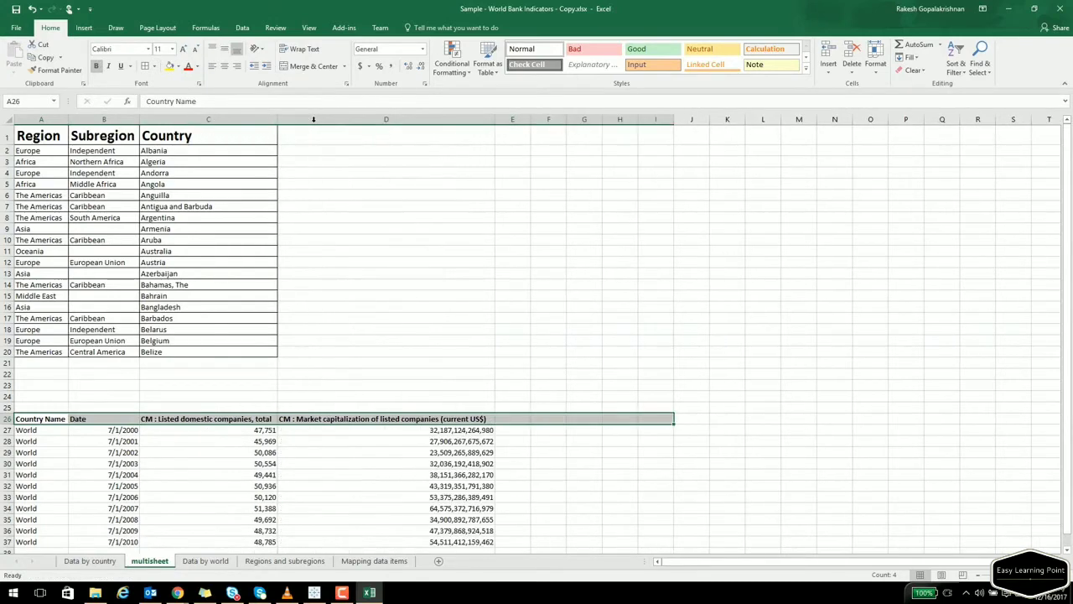
click(250, 394)
drag(48, 418, 442, 420)
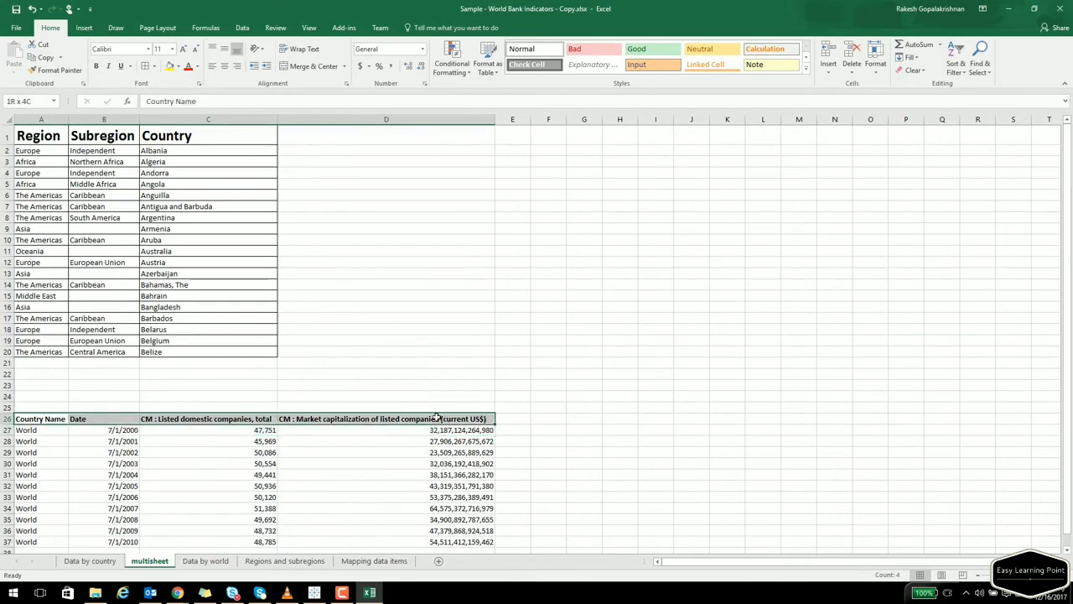
click(183, 49)
click(183, 49)
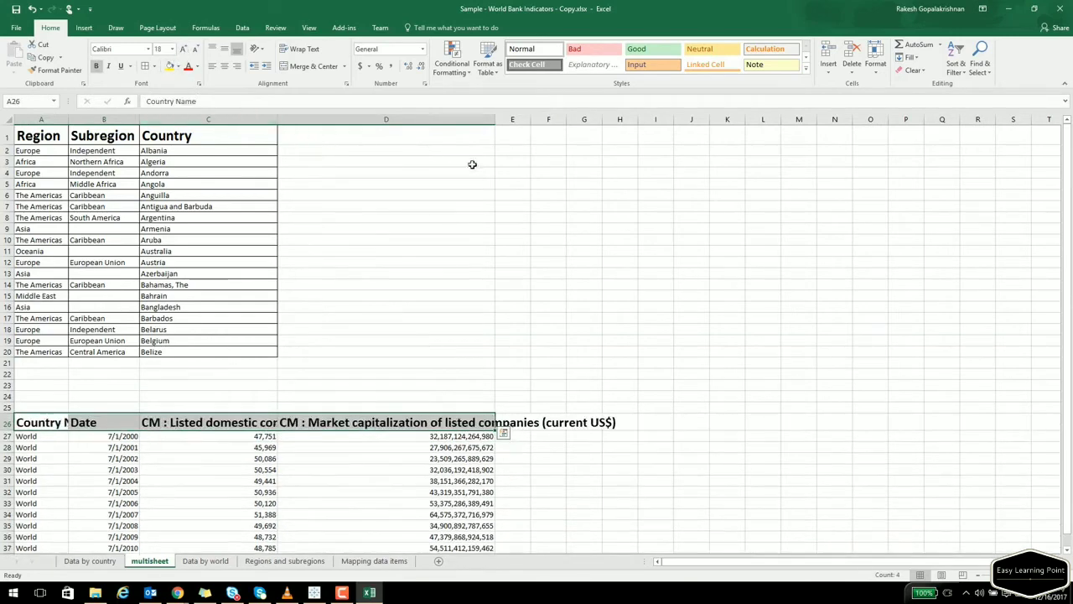
Apply All Borders to the World table A26:D37 and refit column A.
drag(494, 121, 630, 120)
scroll(206, 391, down, 1)
scroll(208, 392, down, 4)
drag(39, 296, 377, 371)
drag(46, 279, 625, 405)
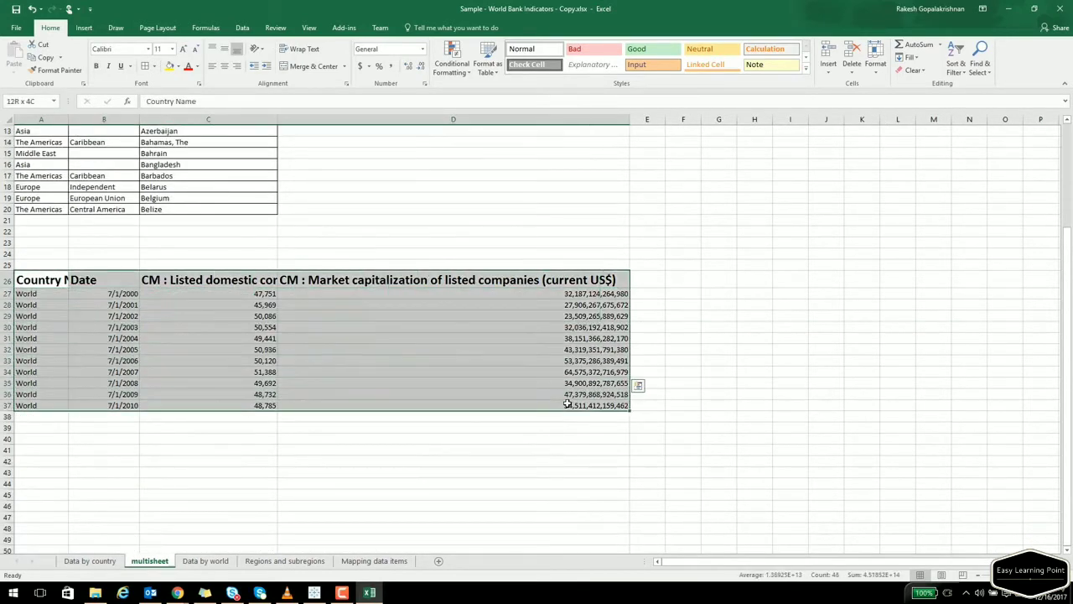
click(146, 66)
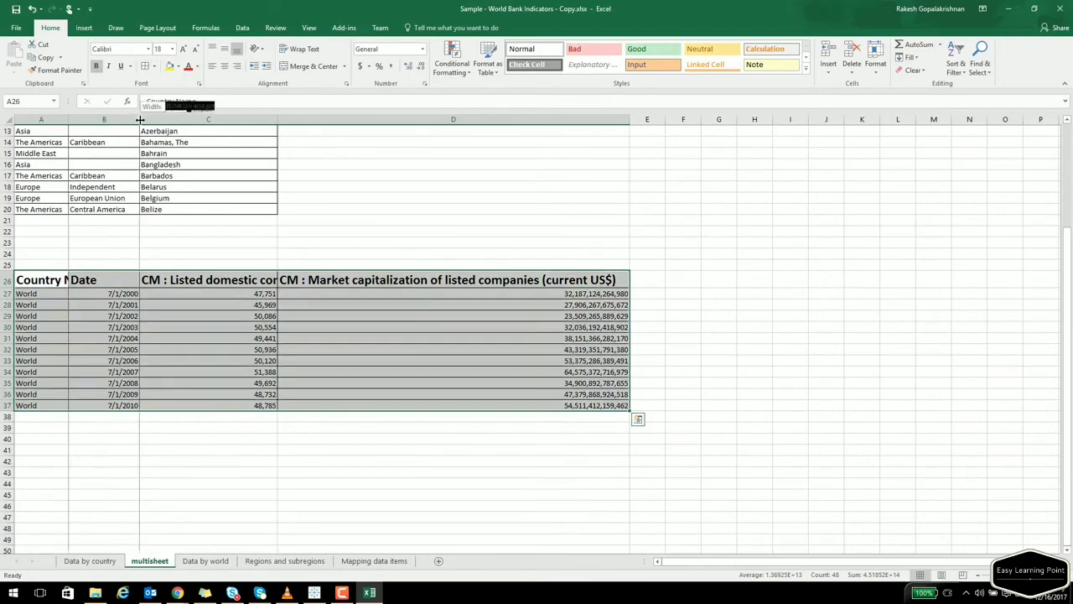
double_click(67, 114)
scroll(246, 289, up, 4)
click(330, 318)
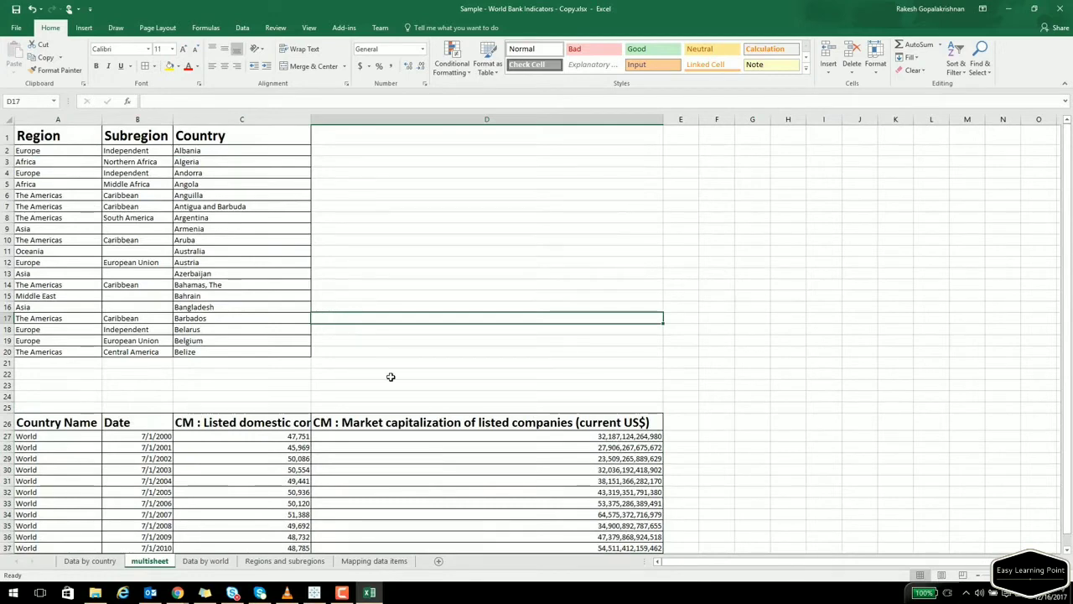
Select the region table in Excel, then open Tableau's Data > New Data Source menu.
click(52, 135)
key(ctrl+a)
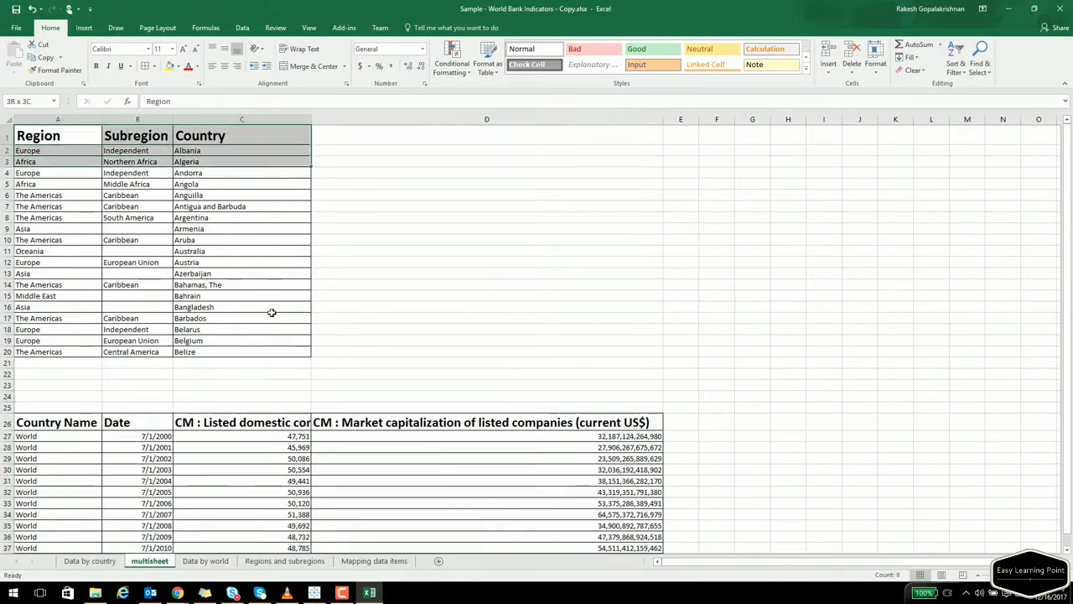
click(218, 273)
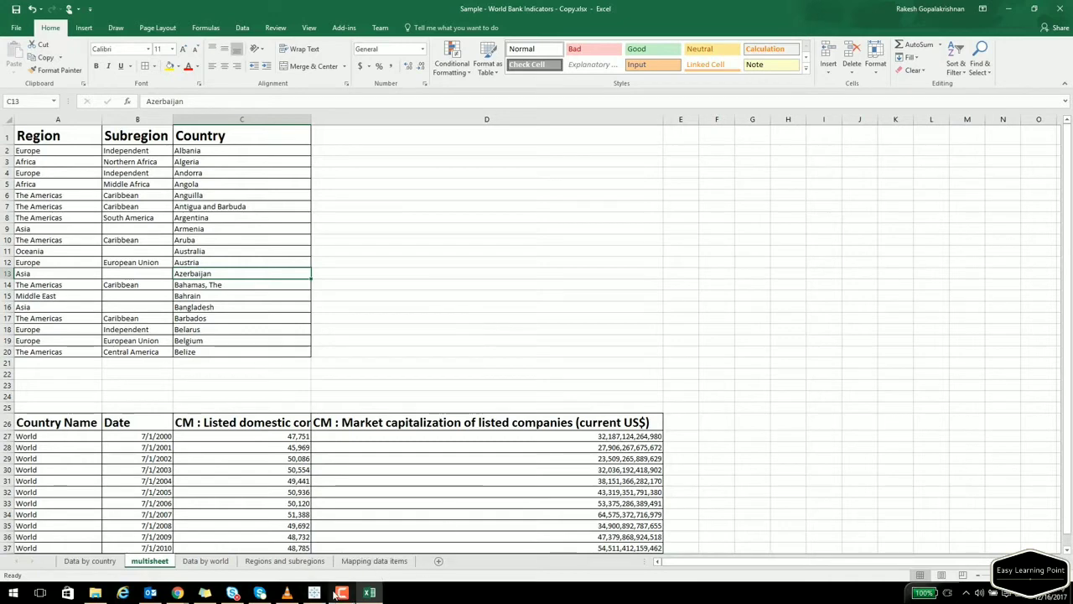
mouse_move(335, 594)
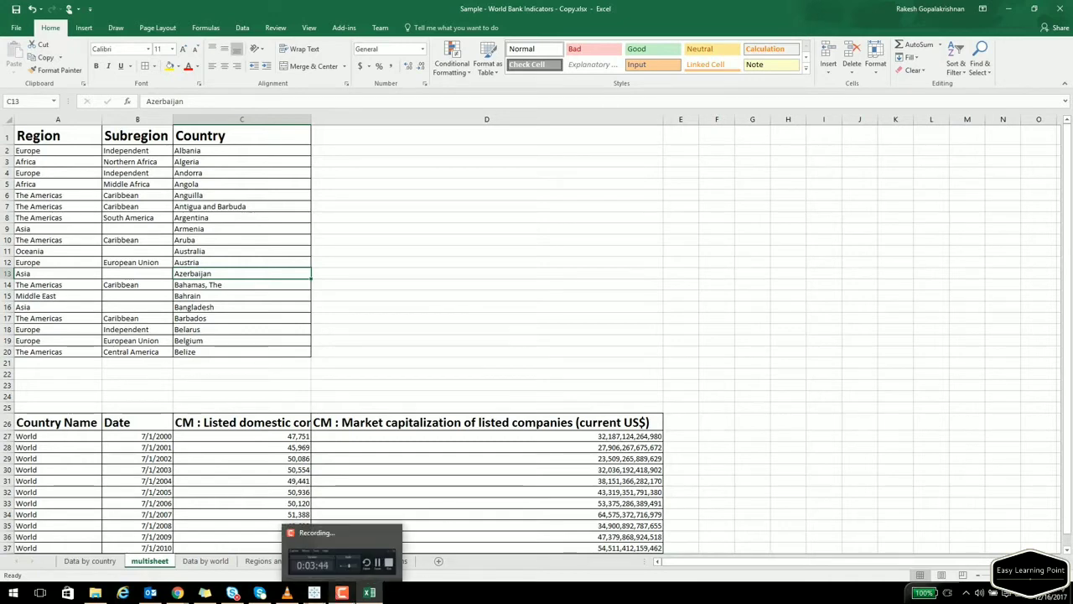
click(314, 593)
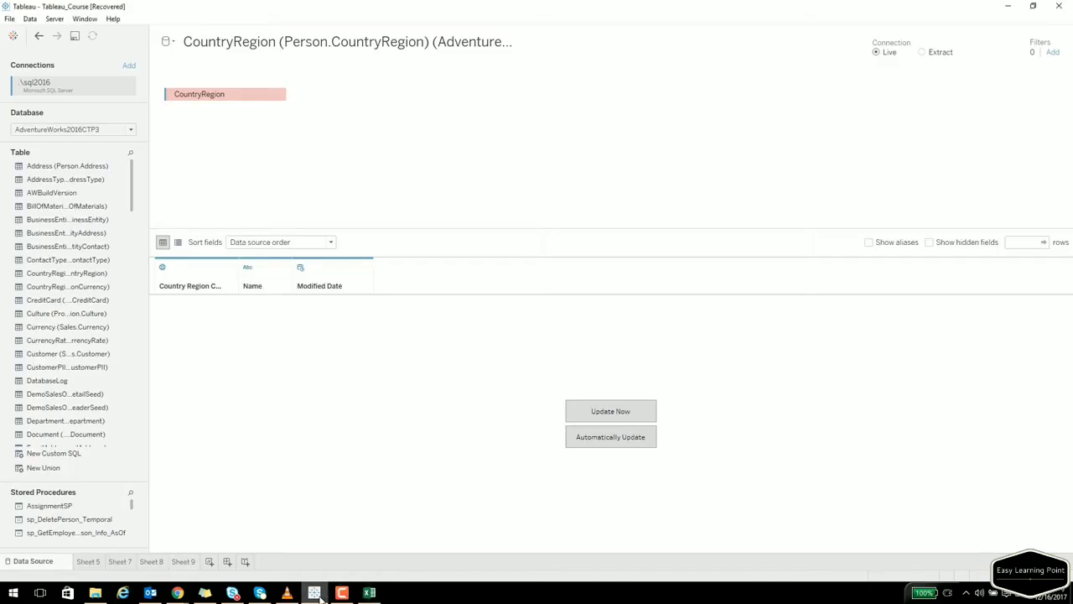
click(30, 19)
click(52, 33)
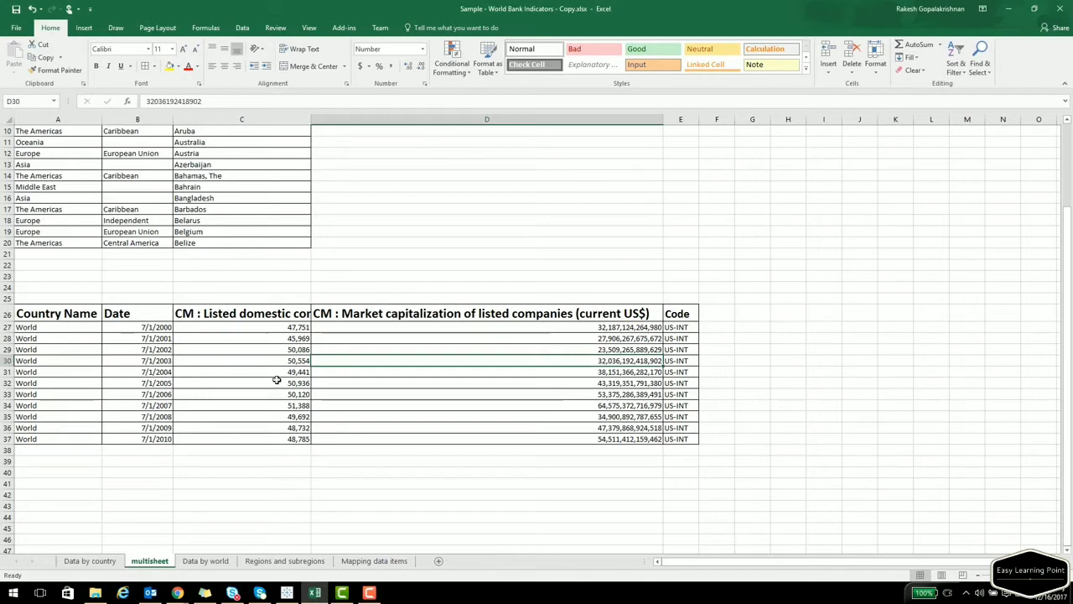
click(288, 592)
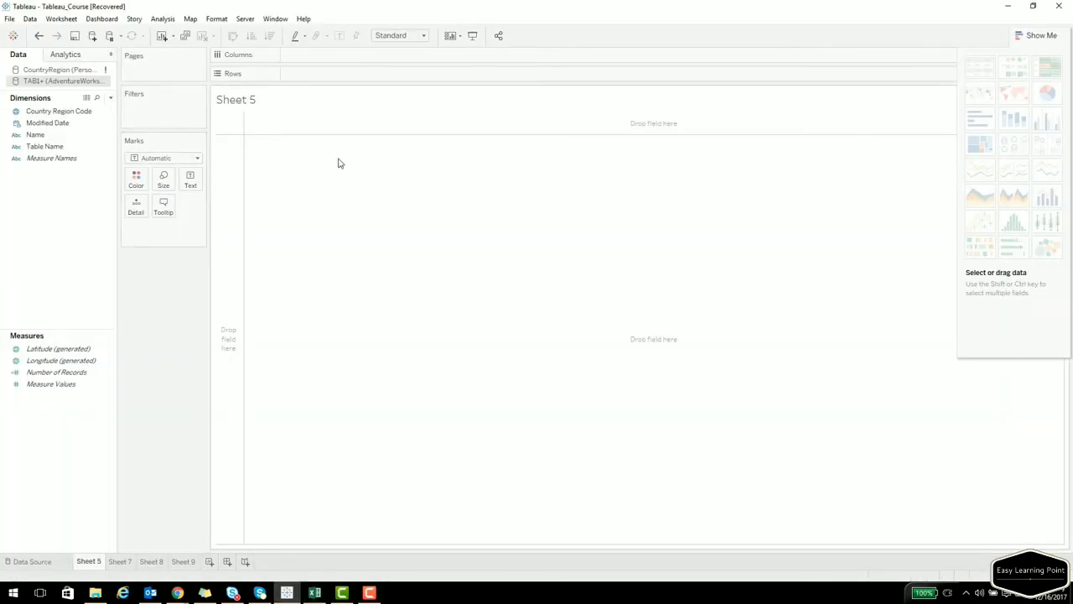
Go to Tableau's data source page and open the New Data Source options.
click(52, 561)
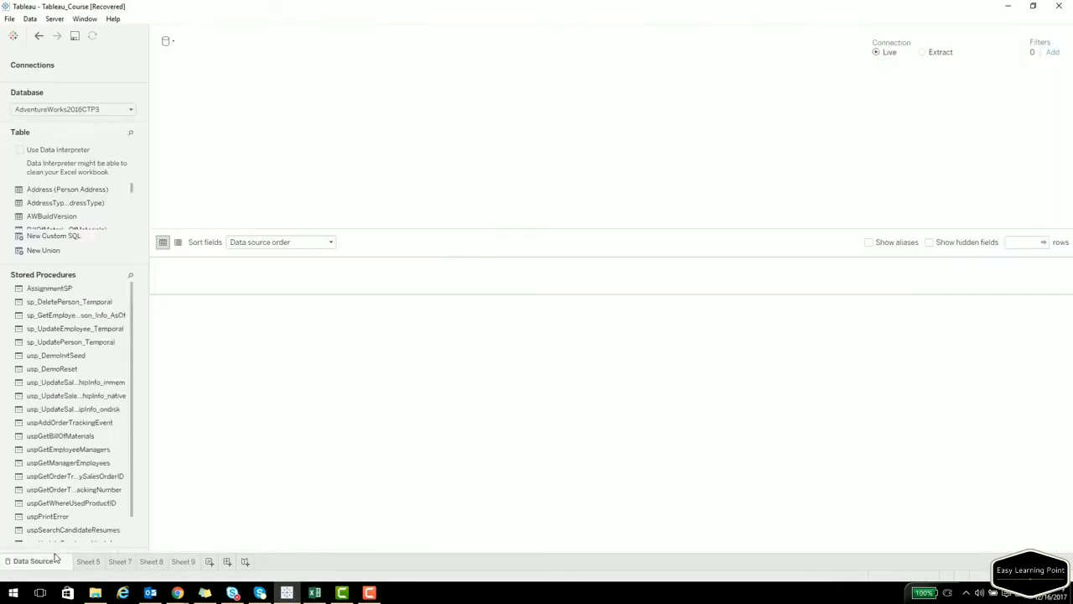
click(29, 19)
click(35, 34)
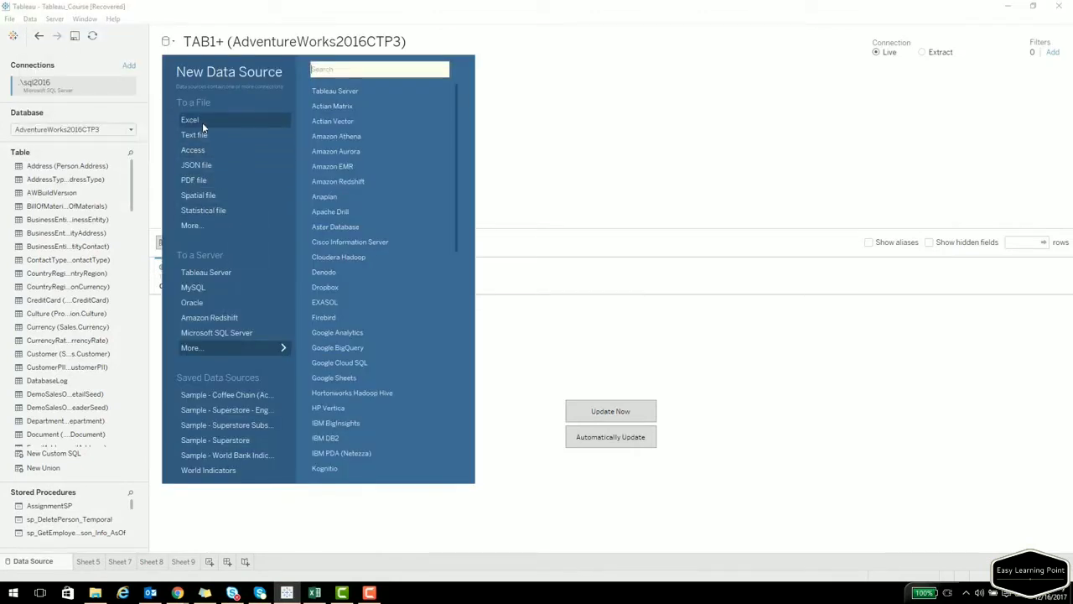
click(315, 593)
click(386, 226)
key(alt+Tab)
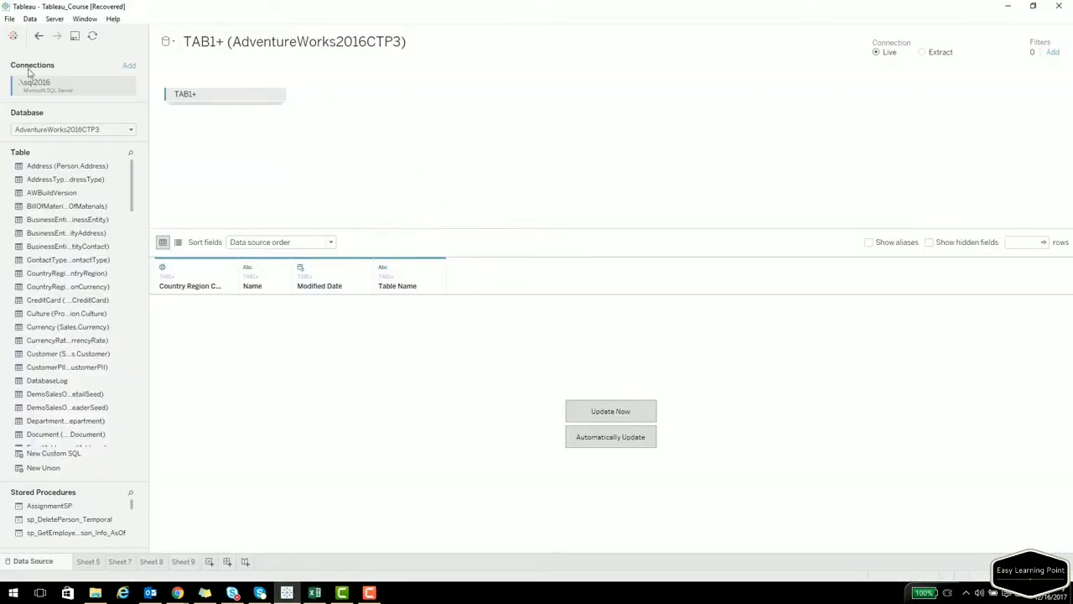
Connect to the Excel file Sample - World Bank Indicators - Copy.xlsx.
click(30, 19)
click(52, 32)
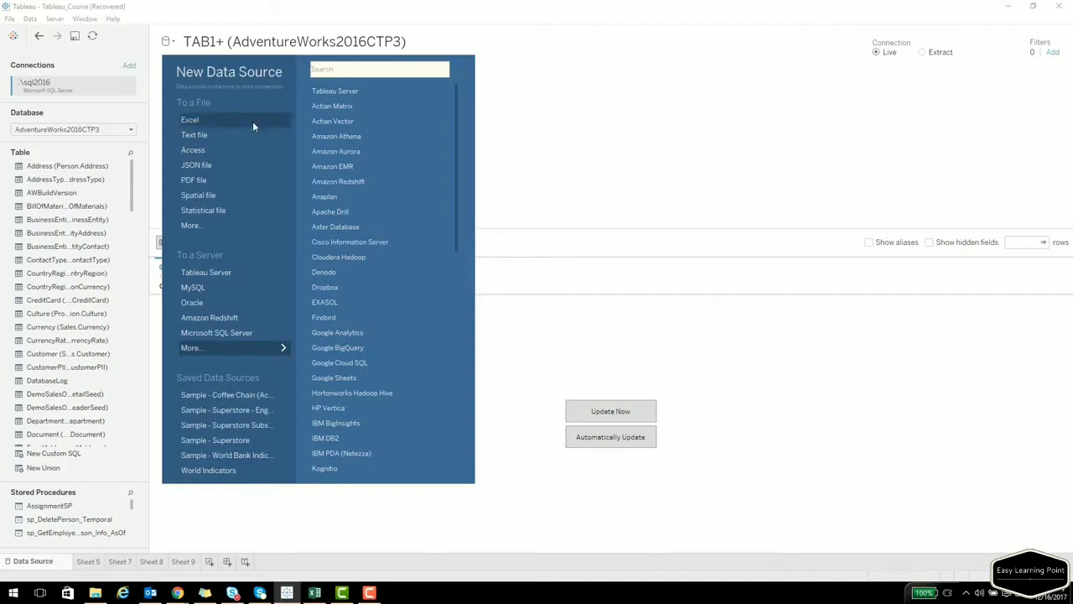
click(192, 119)
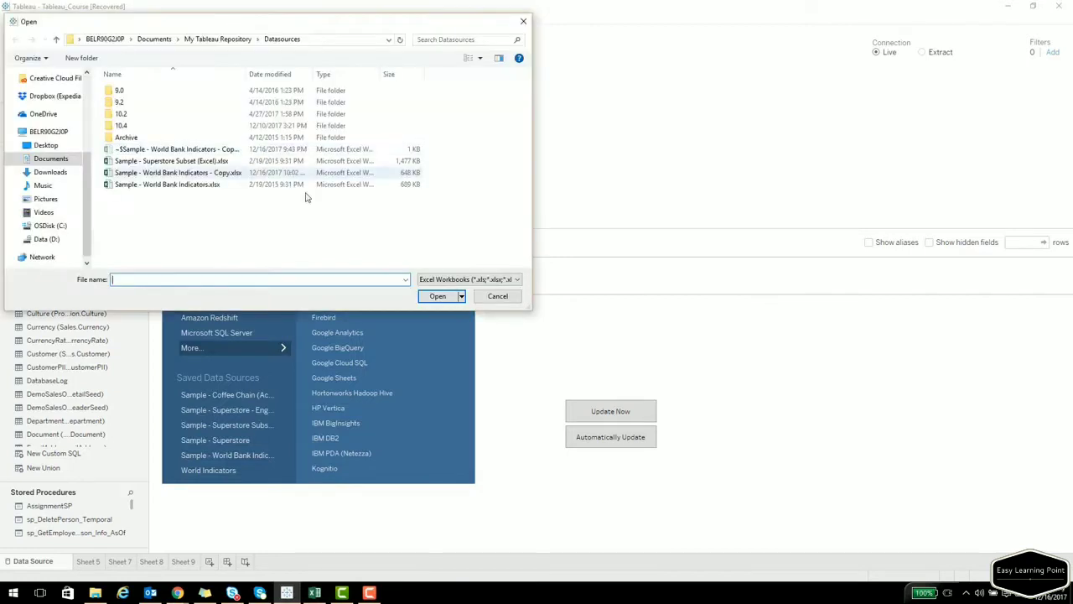
click(208, 173)
double_click(209, 175)
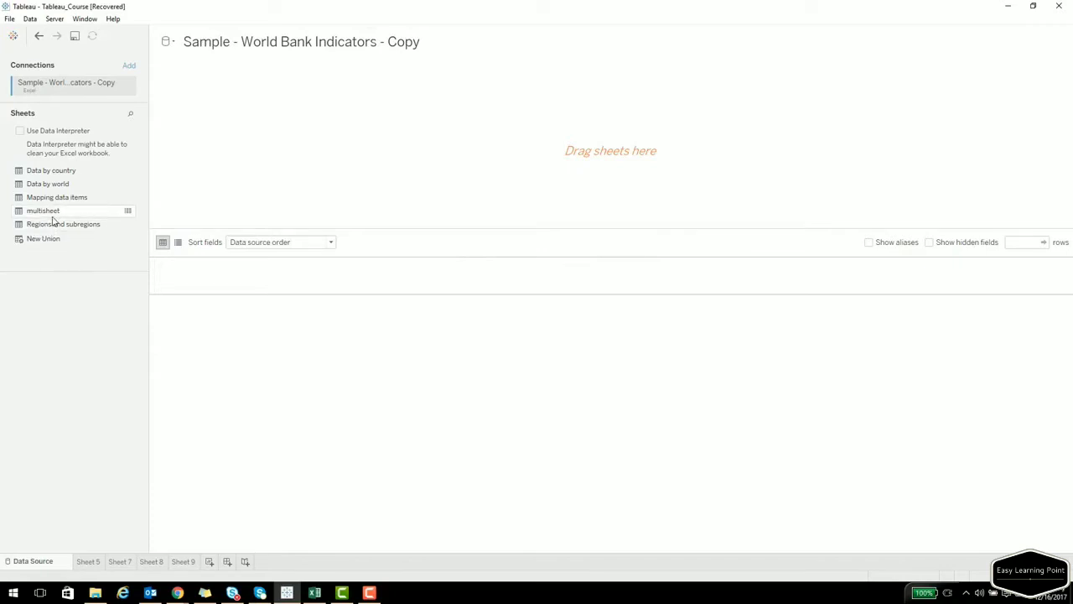
Put multisheet on the canvas and widen its Region and F4 columns.
drag(50, 214, 361, 150)
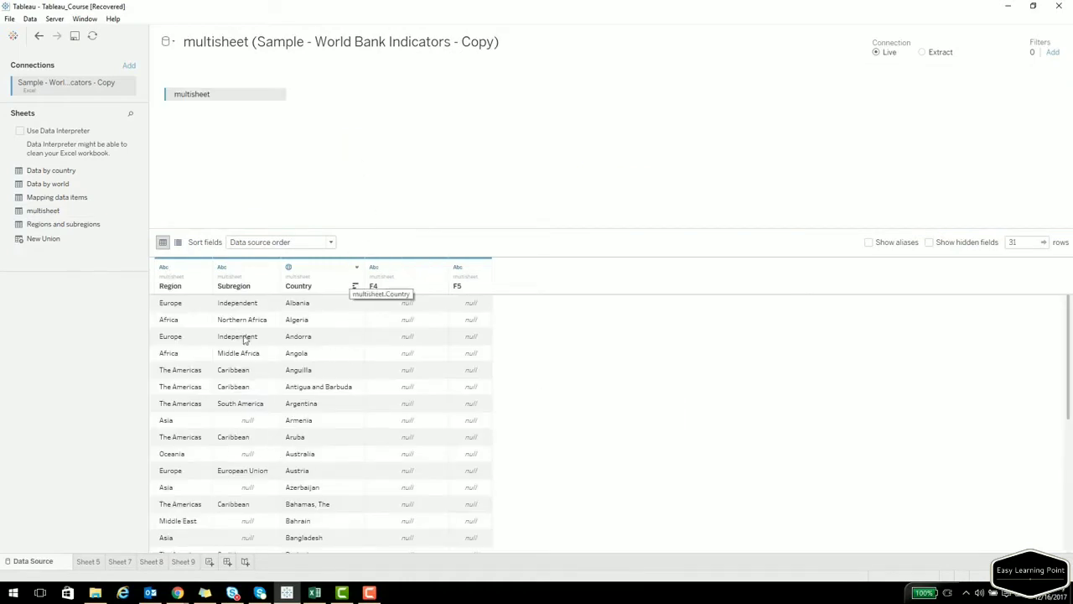
drag(214, 283, 230, 280)
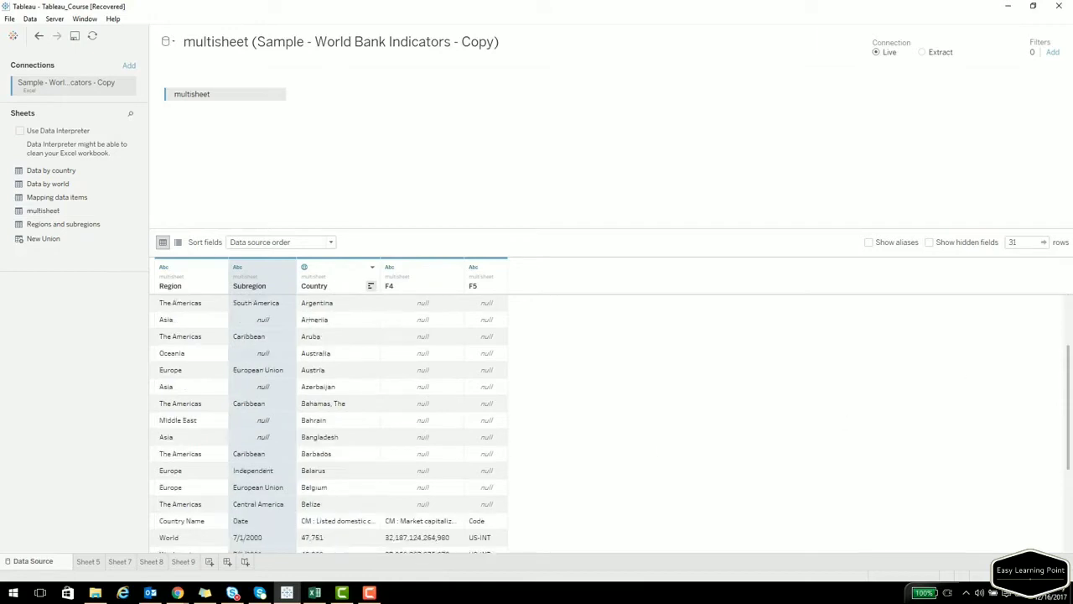
drag(1069, 325, 1071, 528)
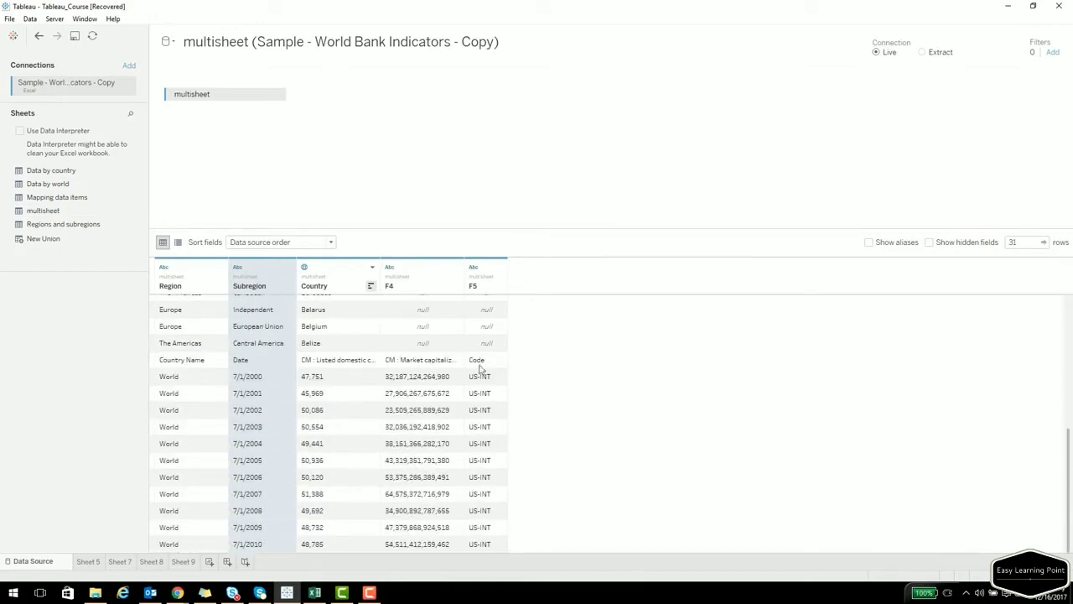
drag(464, 269, 489, 266)
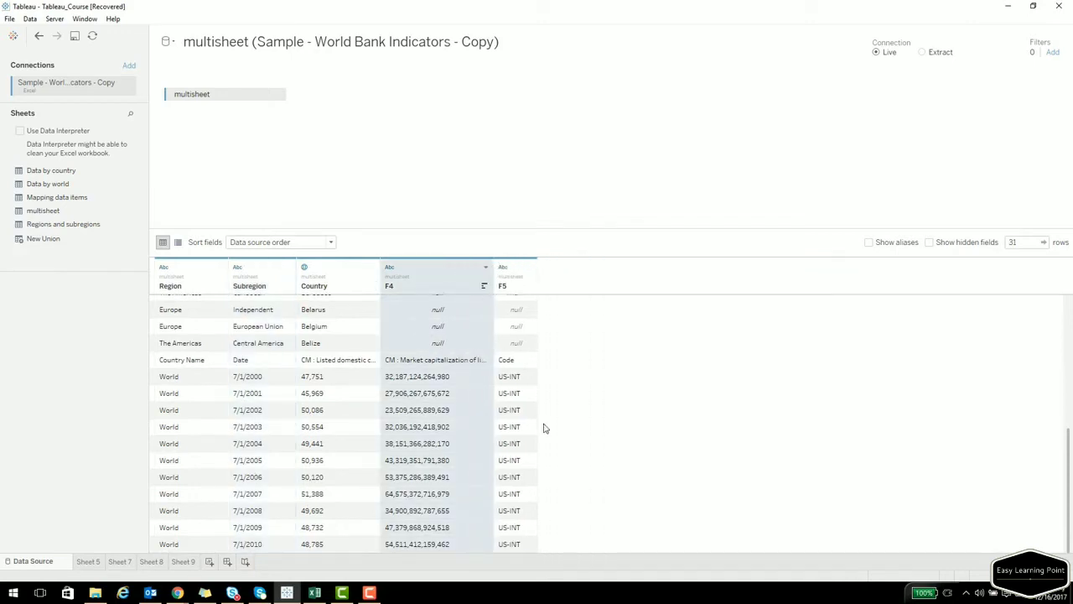
Check the Code values in Excel's column E, then turn on Data Interpreter.
click(314, 592)
drag(677, 311, 678, 441)
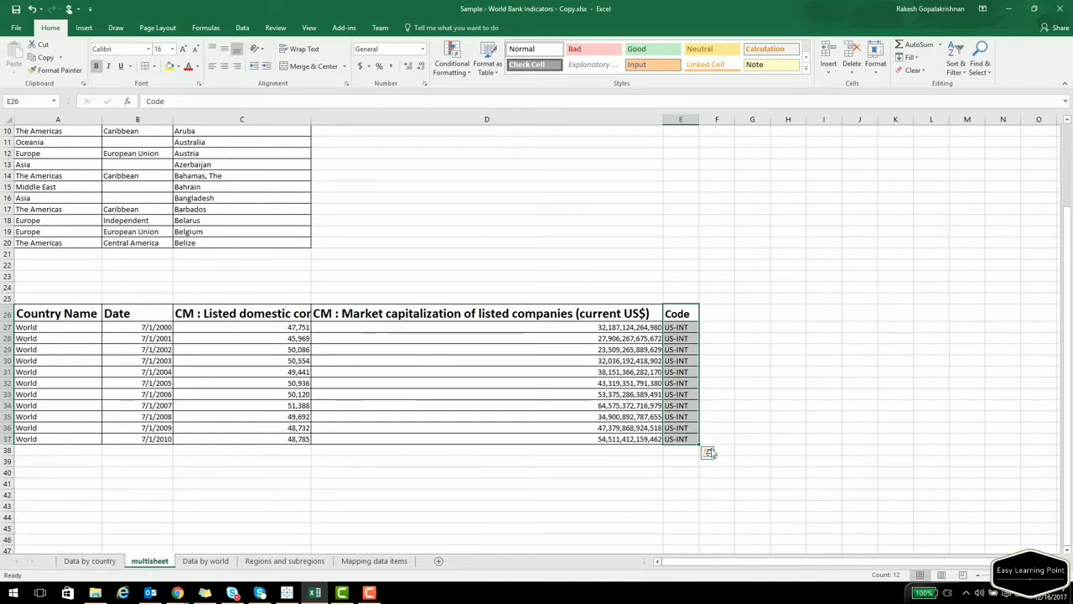
click(1009, 8)
click(617, 360)
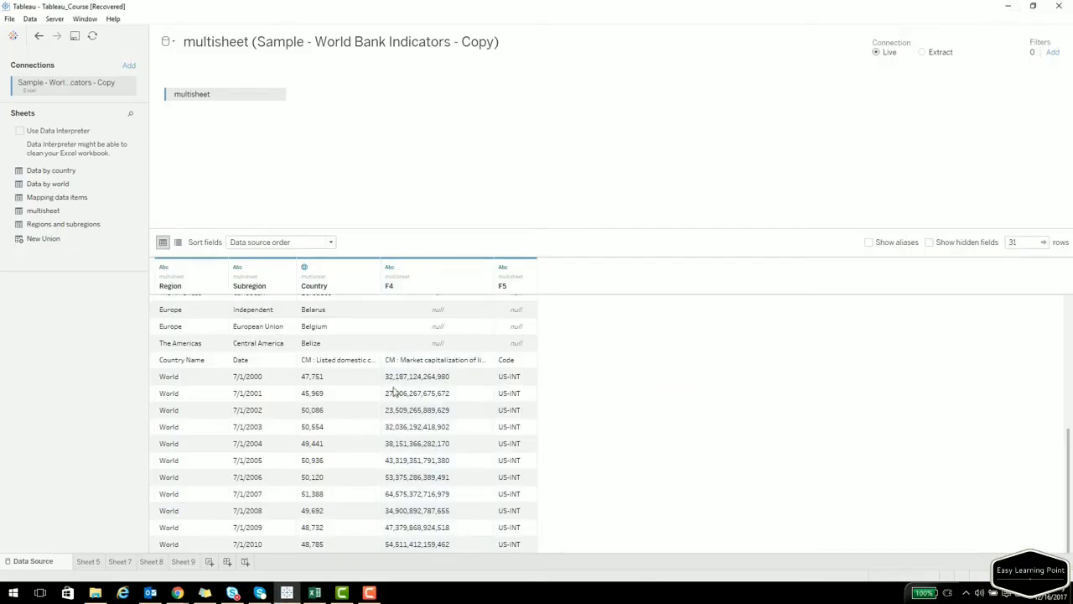
scroll(402, 389, up, 4)
scroll(482, 436, down, 5)
click(20, 131)
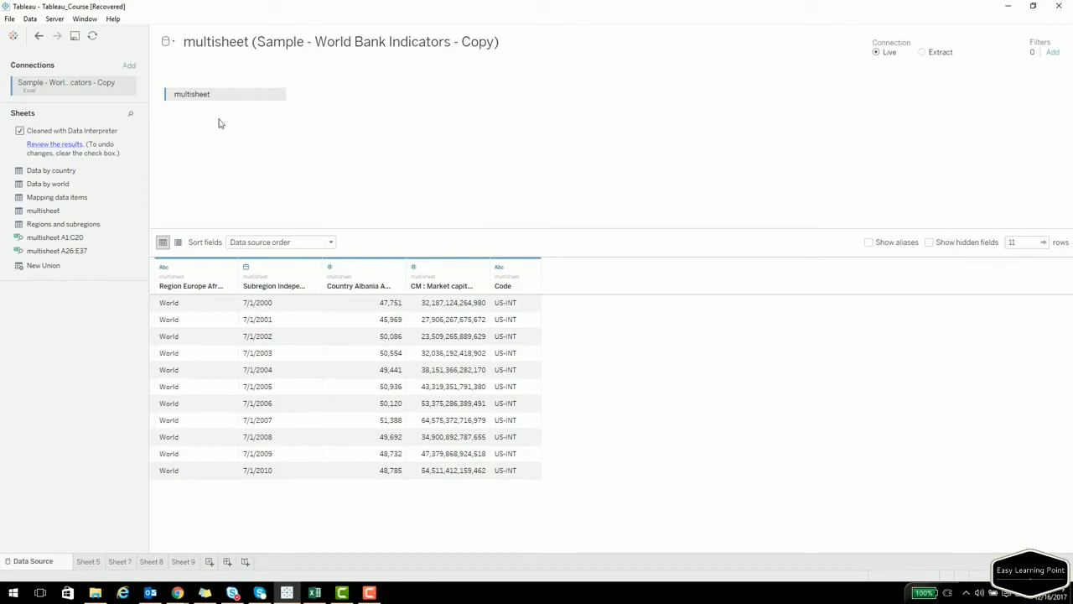
Use multisheet A1:C20 as the data, comparing it with the second table in Excel.
drag(52, 237, 252, 149)
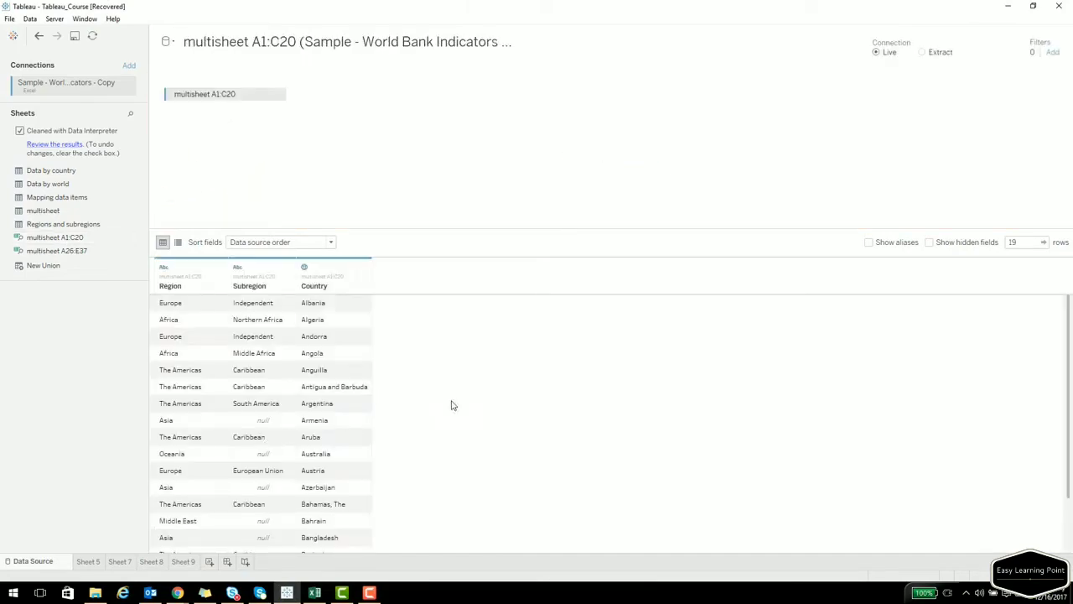
click(315, 593)
click(220, 192)
scroll(174, 228, up, 3)
drag(79, 134, 252, 352)
scroll(88, 333, down, 3)
drag(88, 333, 662, 464)
Replace multisheet A1:C20 on the canvas with multisheet A26:E37.
click(294, 593)
drag(235, 90, 100, 210)
drag(78, 251, 302, 147)
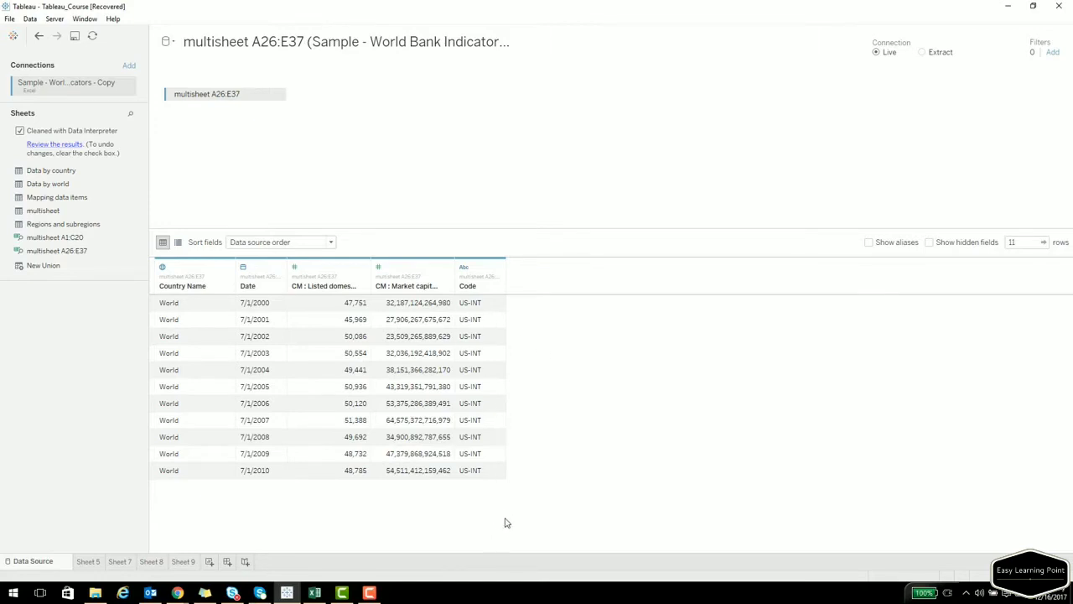
Custom-split the Code column at the '-' separator, splitting off all parts.
click(499, 267)
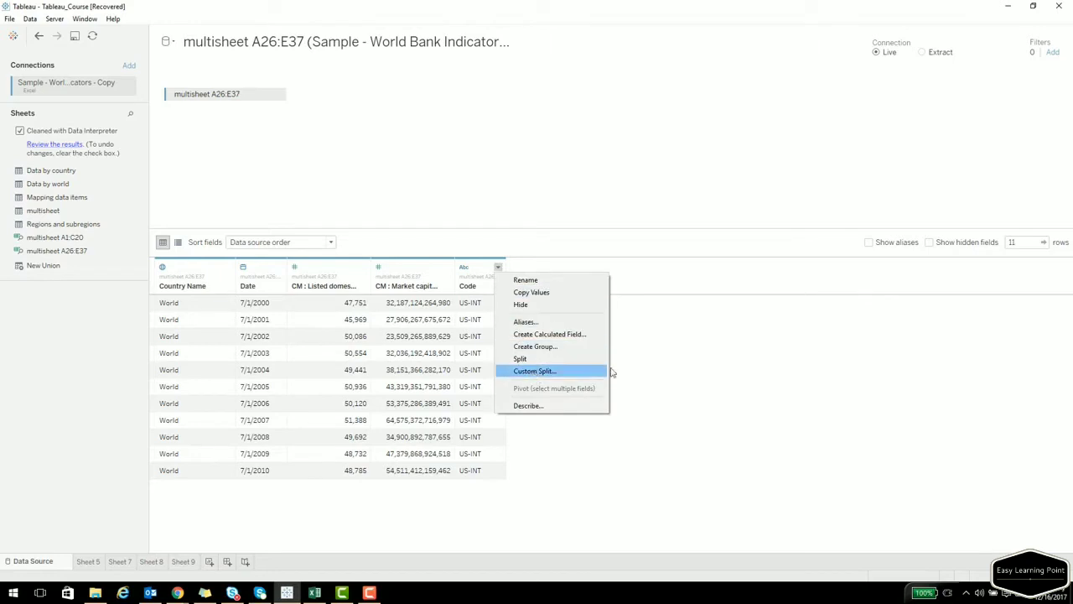
click(692, 358)
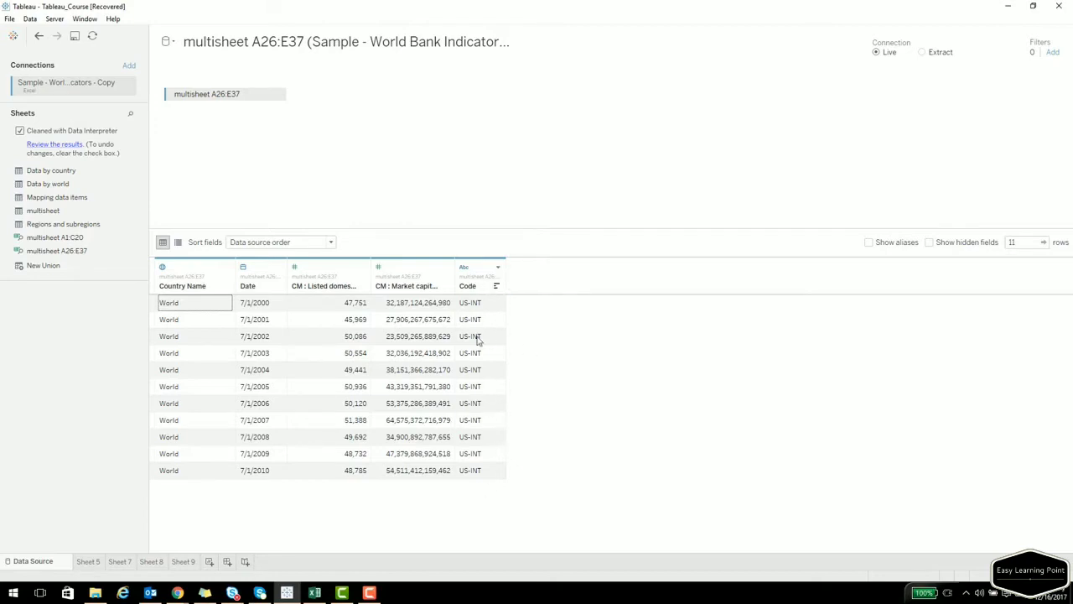
click(498, 267)
click(540, 375)
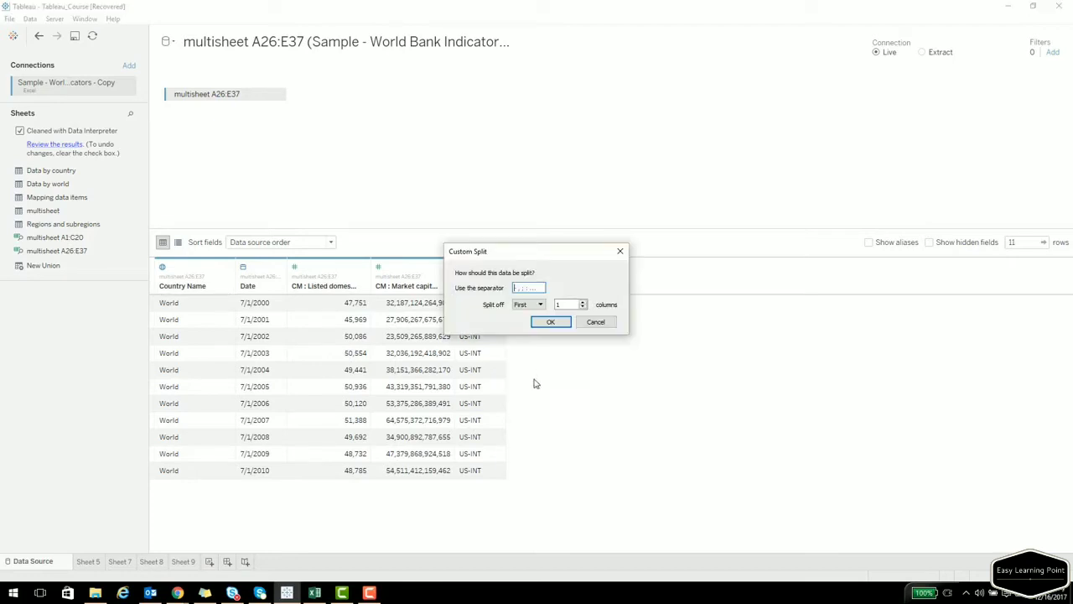
text(-)
click(537, 305)
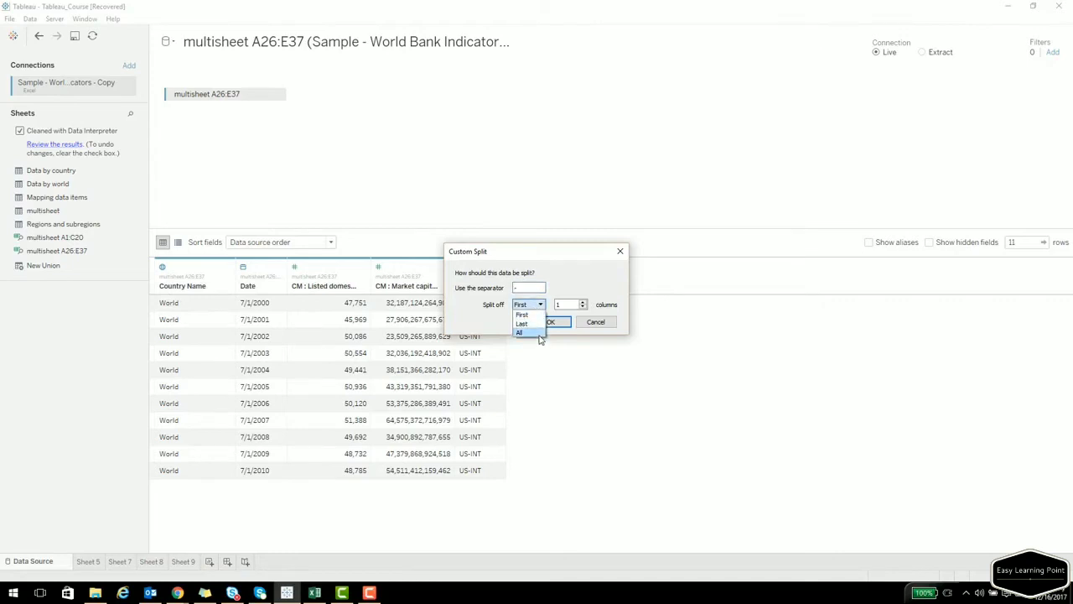
click(530, 332)
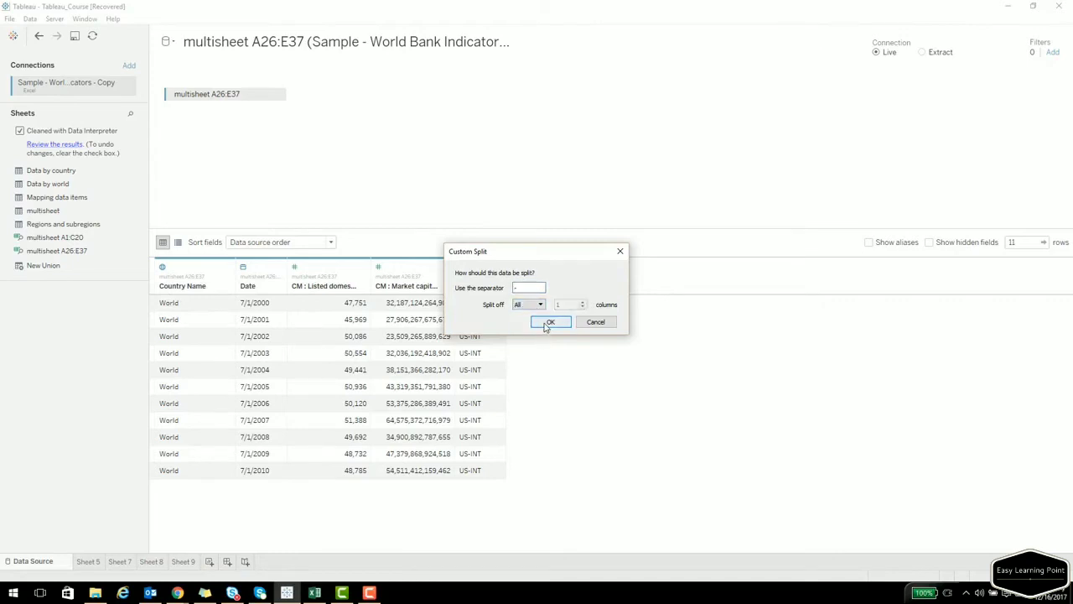
click(549, 324)
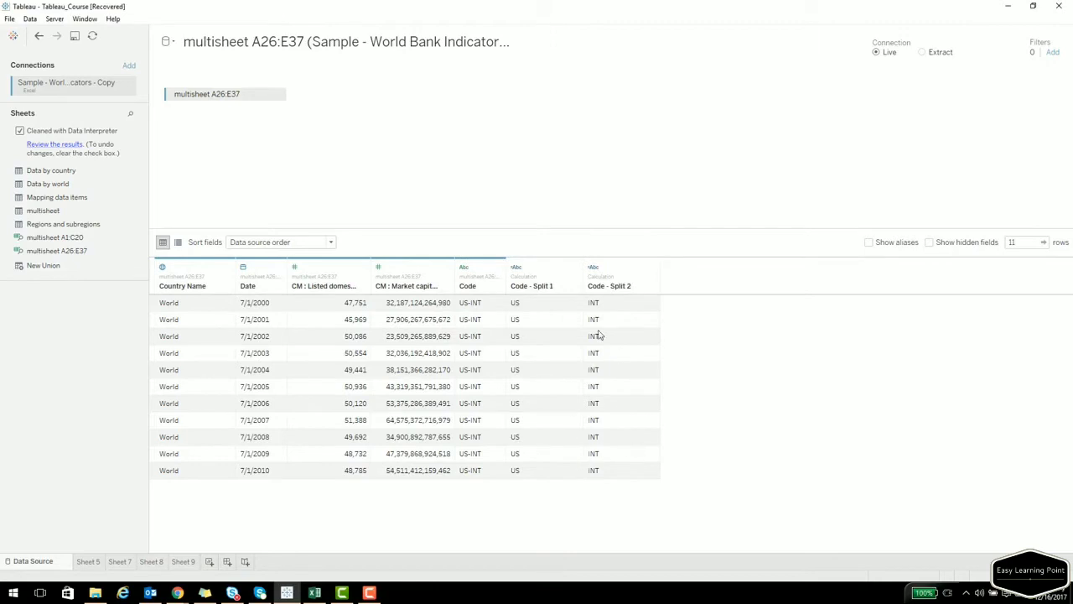
Check the Code - Split 1 formula, then rename that column to US CODE.
click(575, 267)
click(597, 280)
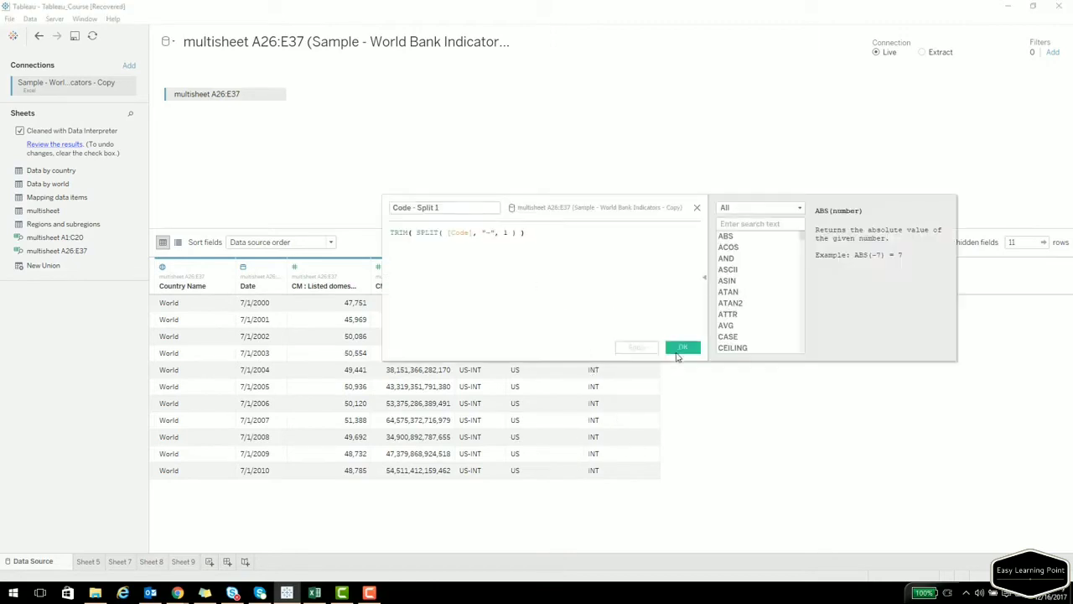
click(696, 209)
click(576, 267)
click(602, 292)
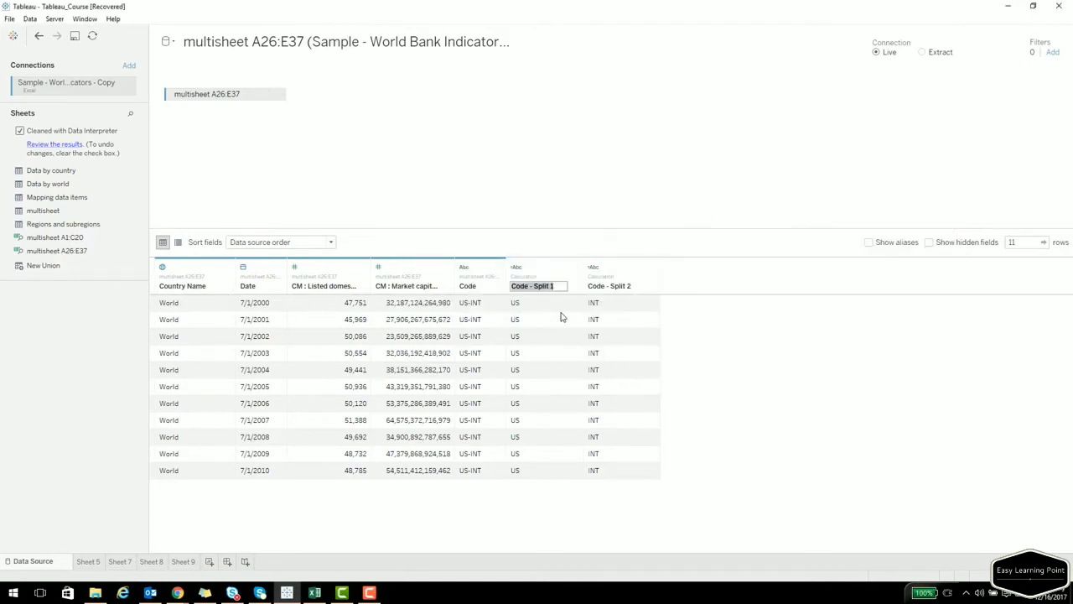
text(US CODE)
key(Return)
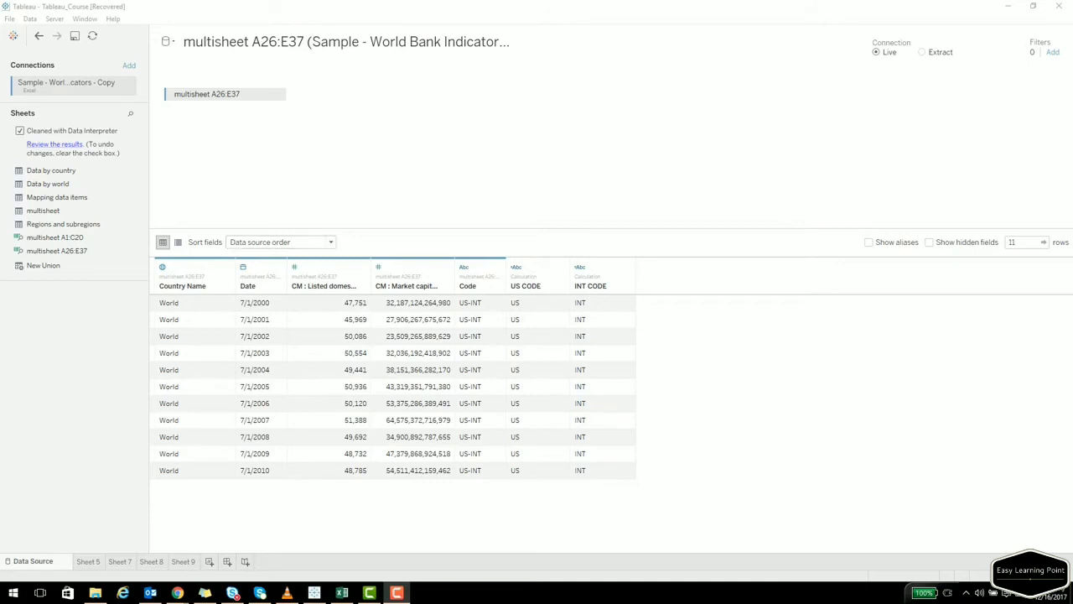
Consult the course notes in the browser, then return to the Tableau workbook.
click(178, 593)
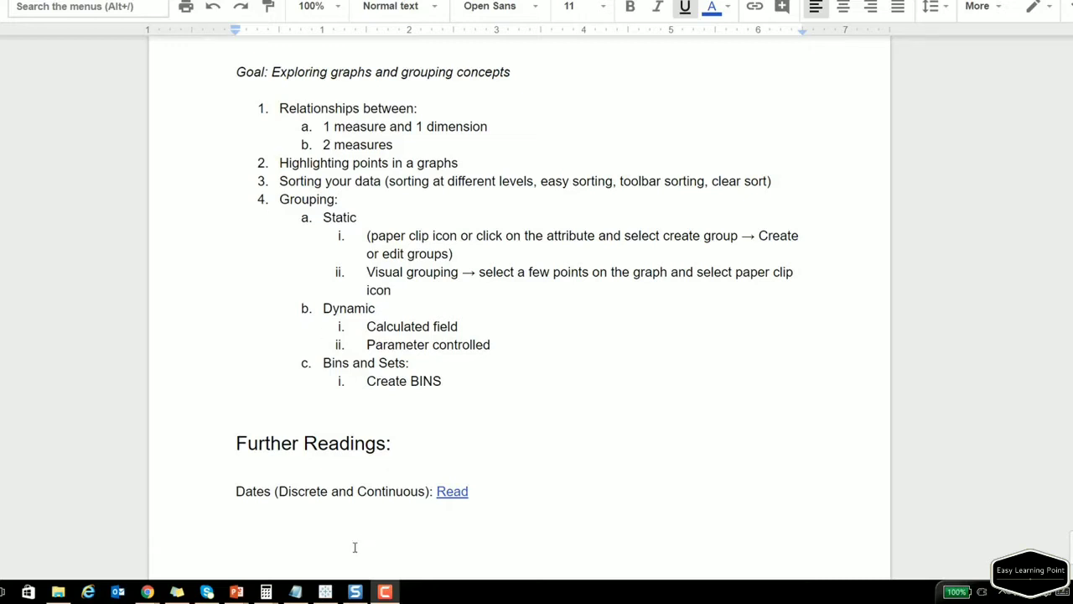
click(327, 591)
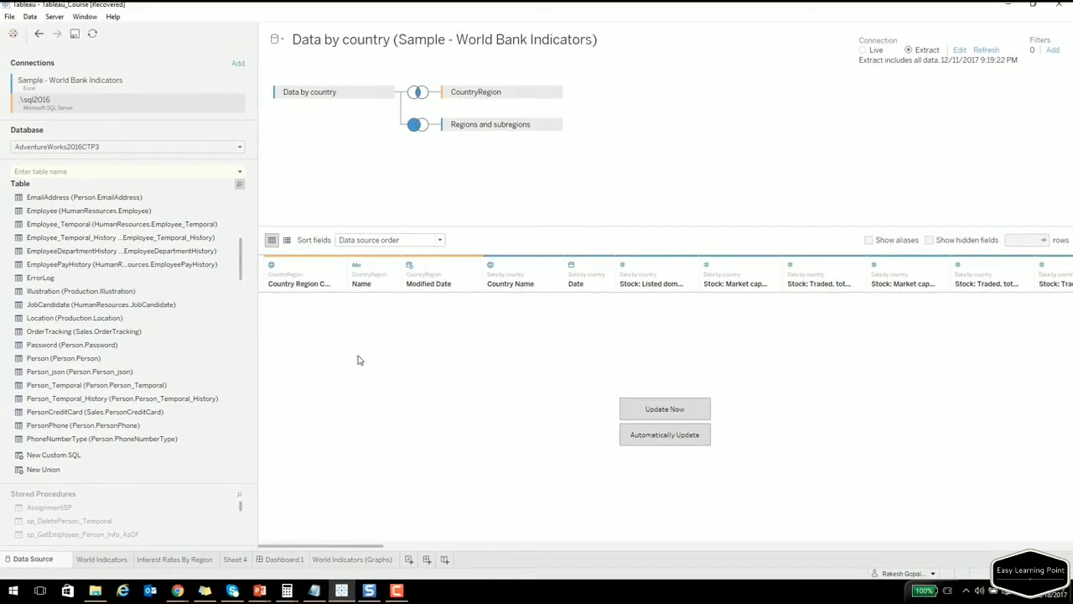
Add a new Microsoft SQL Server data source signed in to .\sql2016 with Windows Authentication.
click(177, 590)
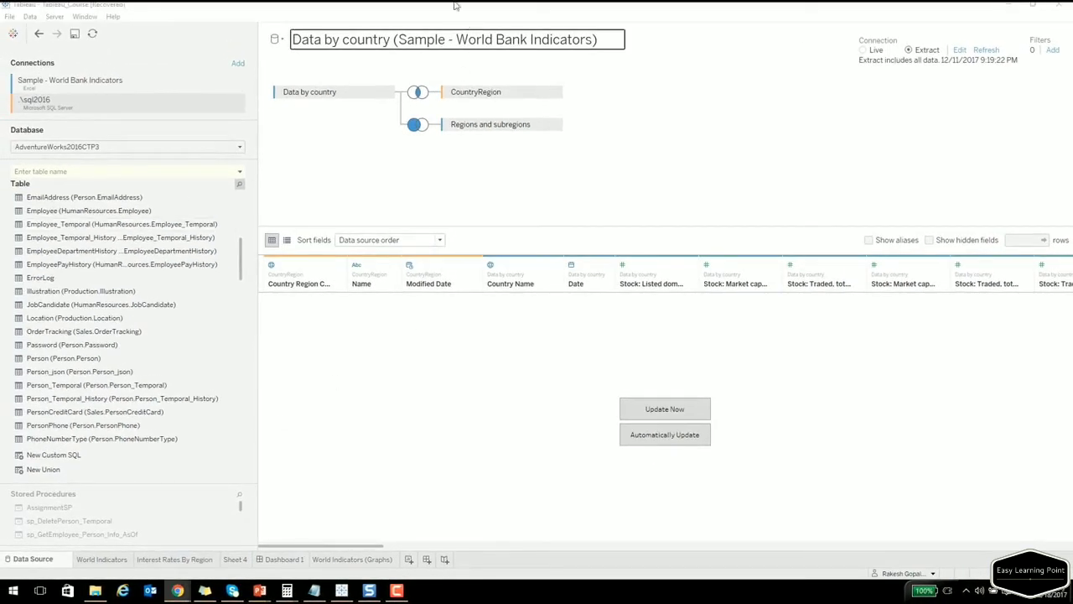
click(30, 17)
click(46, 31)
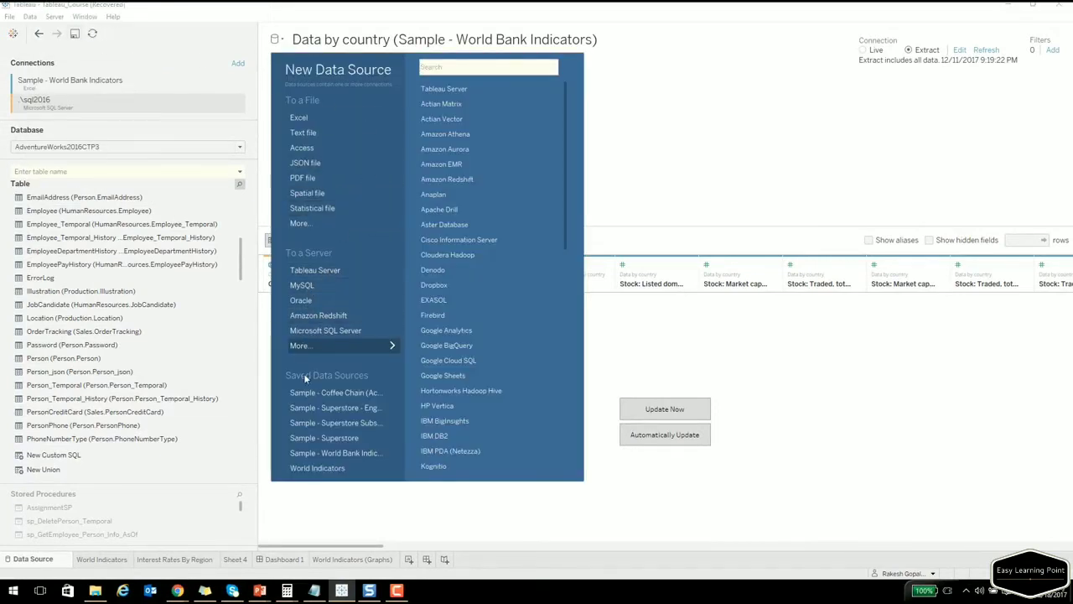
click(323, 330)
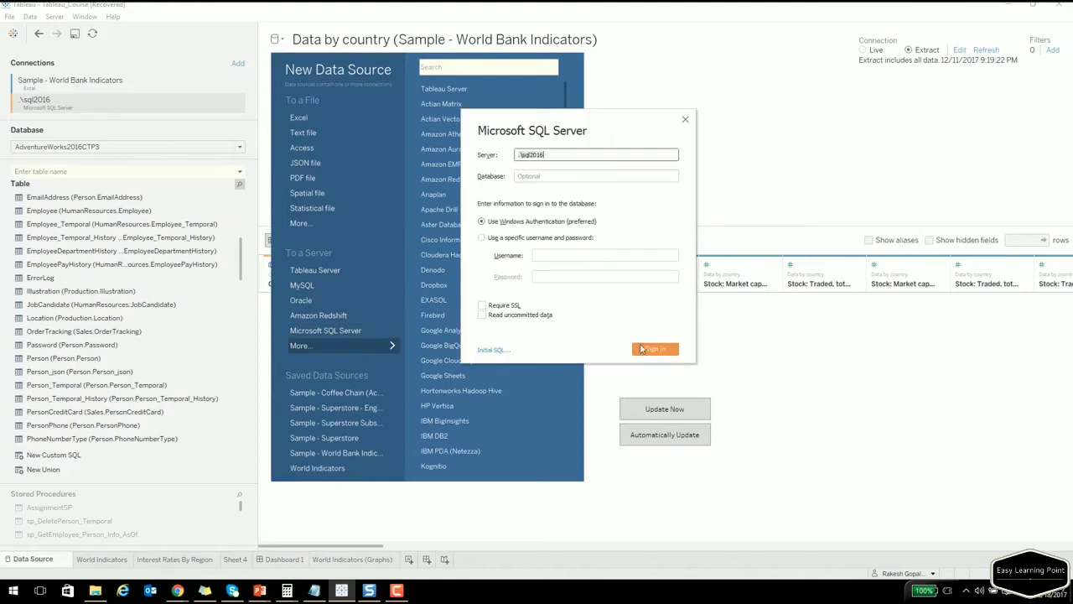
click(645, 350)
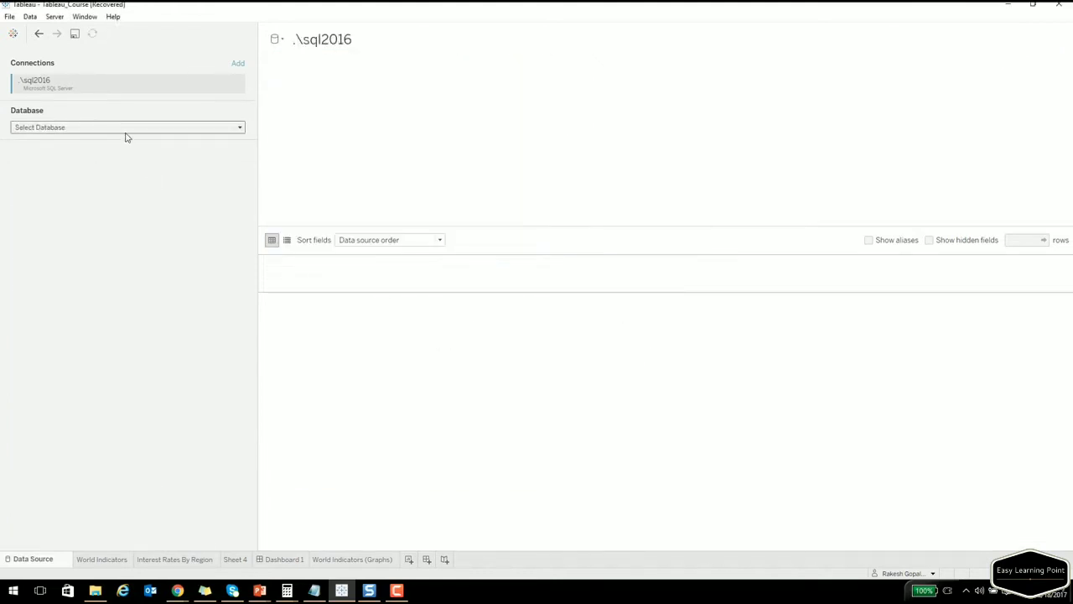
Select the AdventureWorks2016CTP3 database and browse its table list.
click(105, 130)
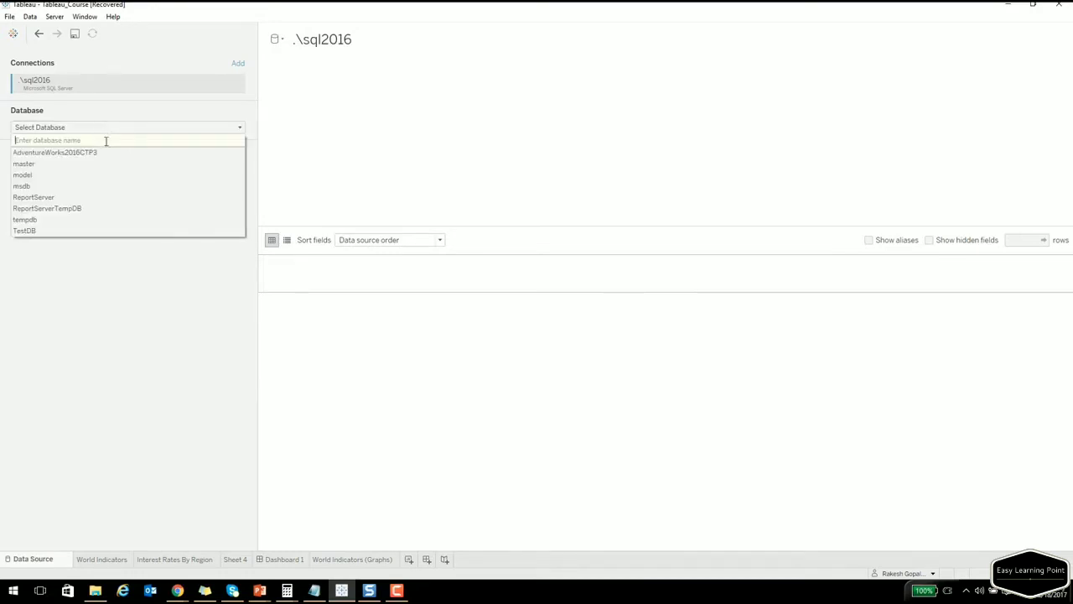
click(105, 155)
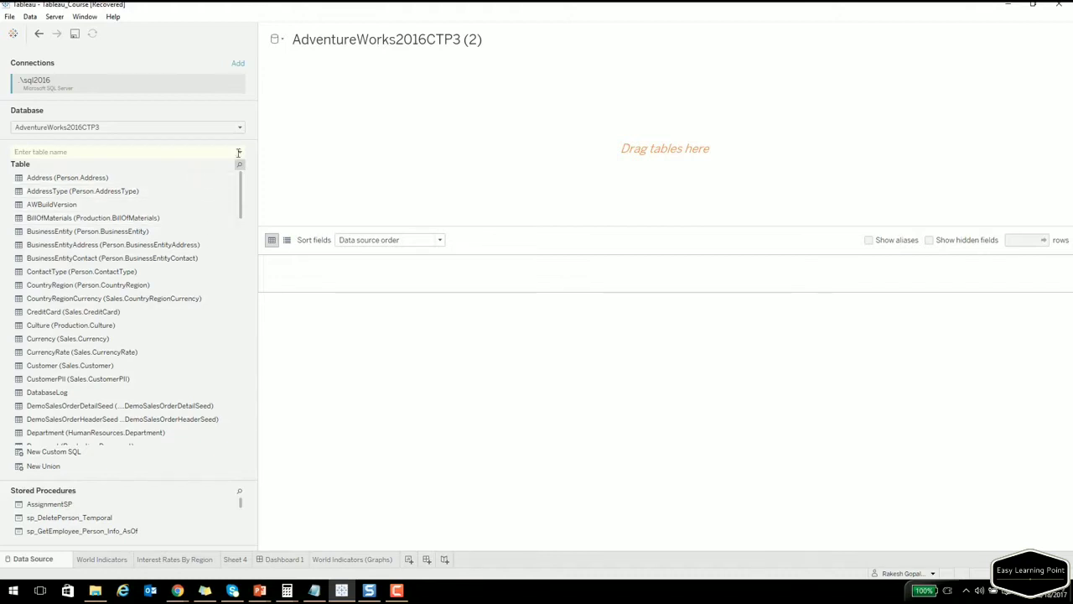
drag(241, 183, 242, 237)
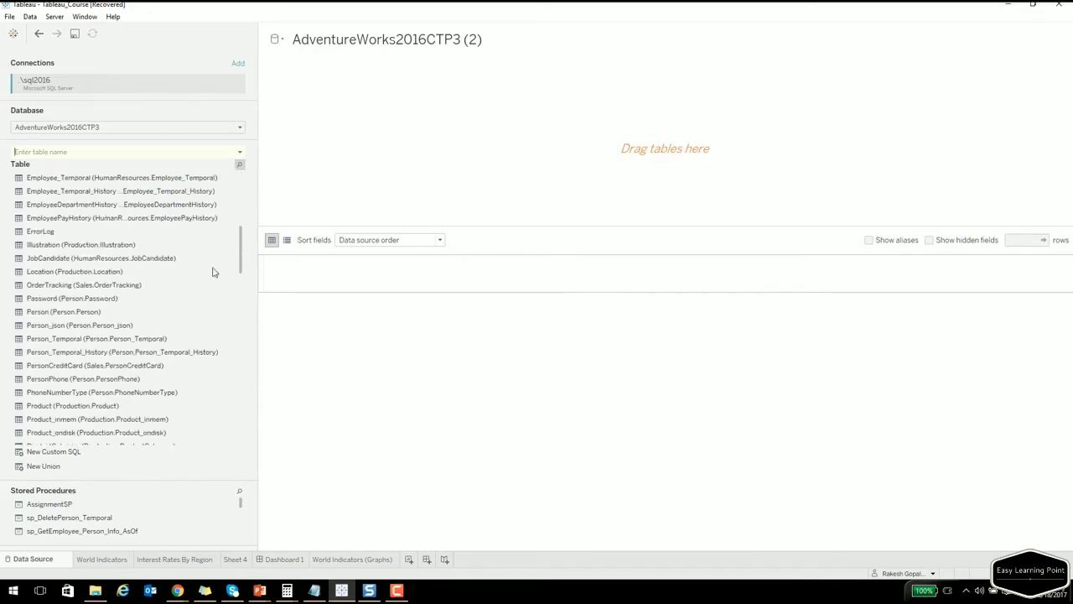
scroll(96, 389, down, 1)
scroll(97, 390, down, 5)
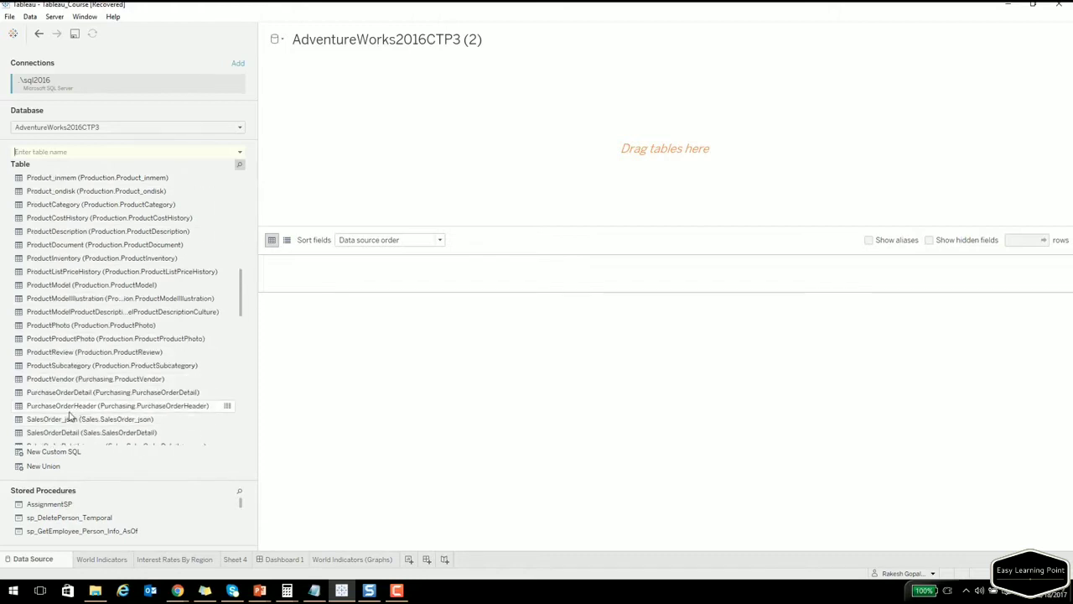
Add PurchaseOrderDetail to the canvas and load its preview rows.
drag(72, 392, 383, 108)
click(657, 409)
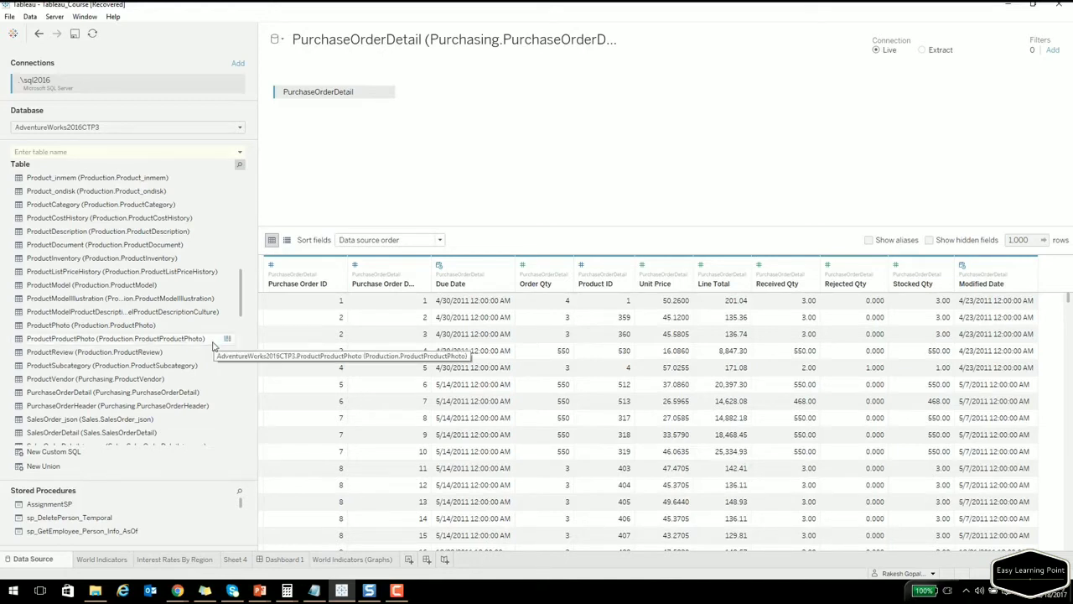
scroll(123, 289, up, 1)
scroll(123, 290, up, 2)
scroll(98, 422, down, 4)
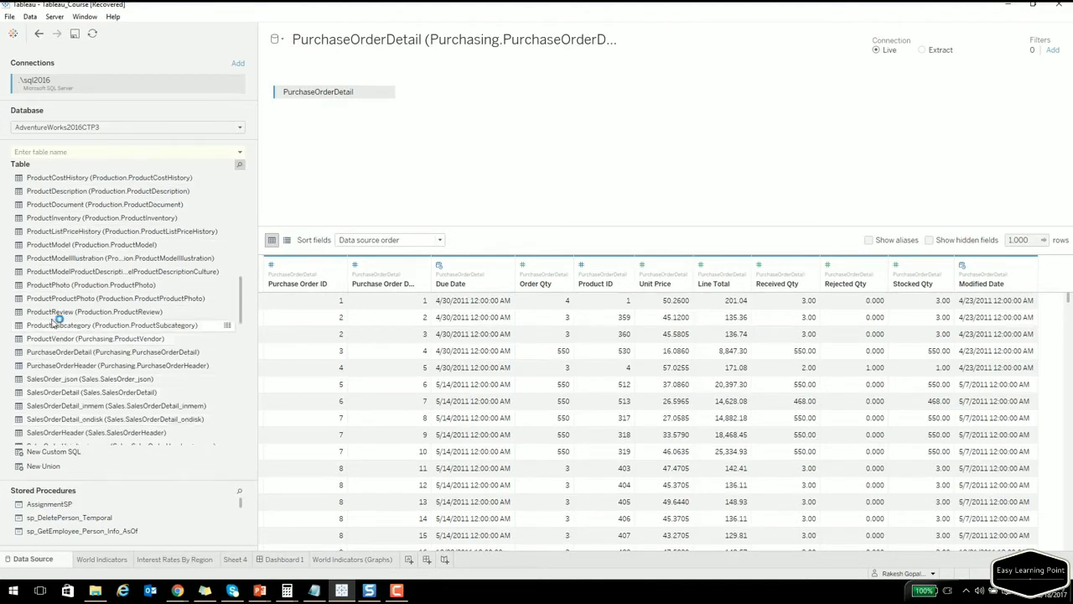
scroll(57, 263, up, 1)
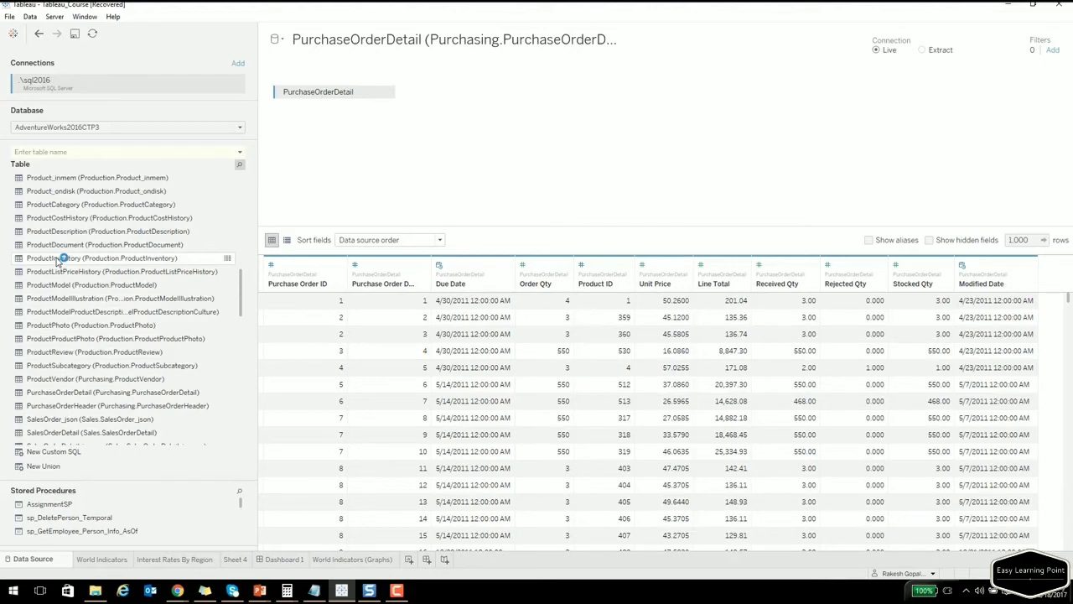
scroll(57, 263, up, 1)
drag(57, 204, 521, 109)
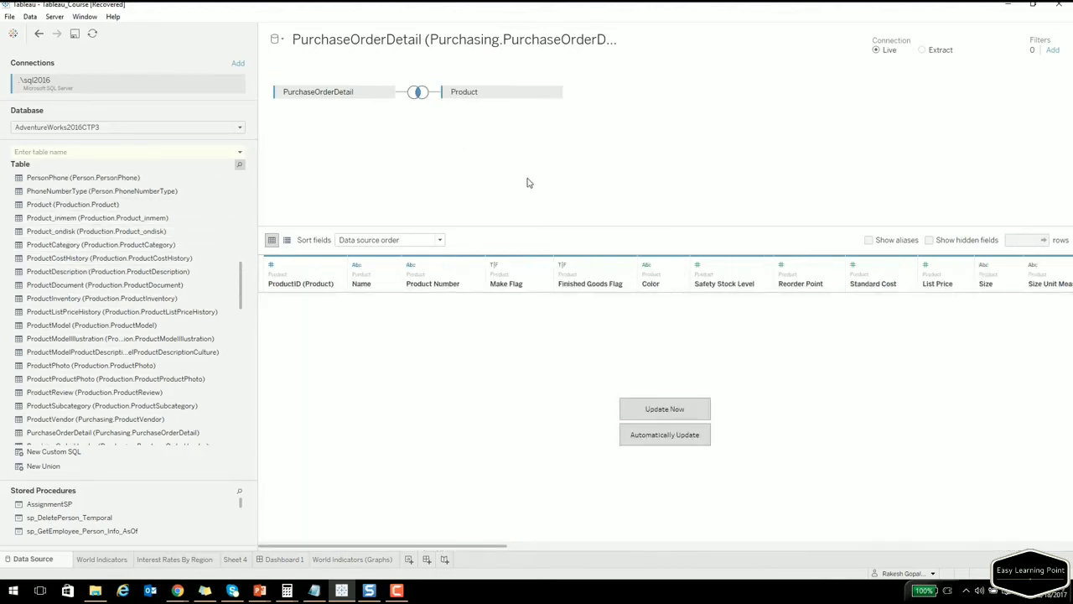
click(652, 411)
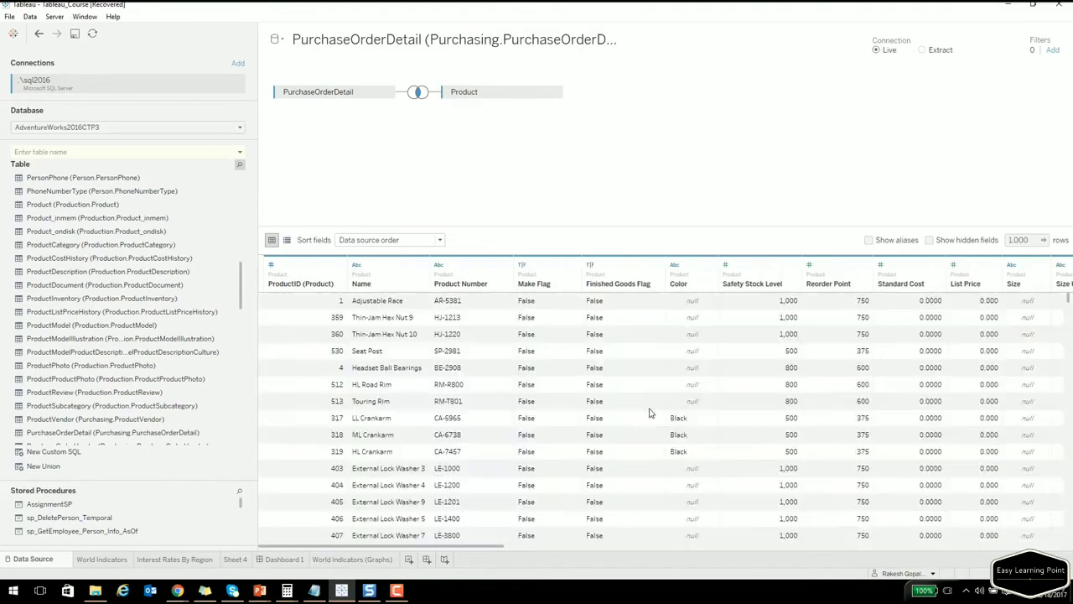
drag(420, 546, 445, 546)
scroll(122, 312, down, 3)
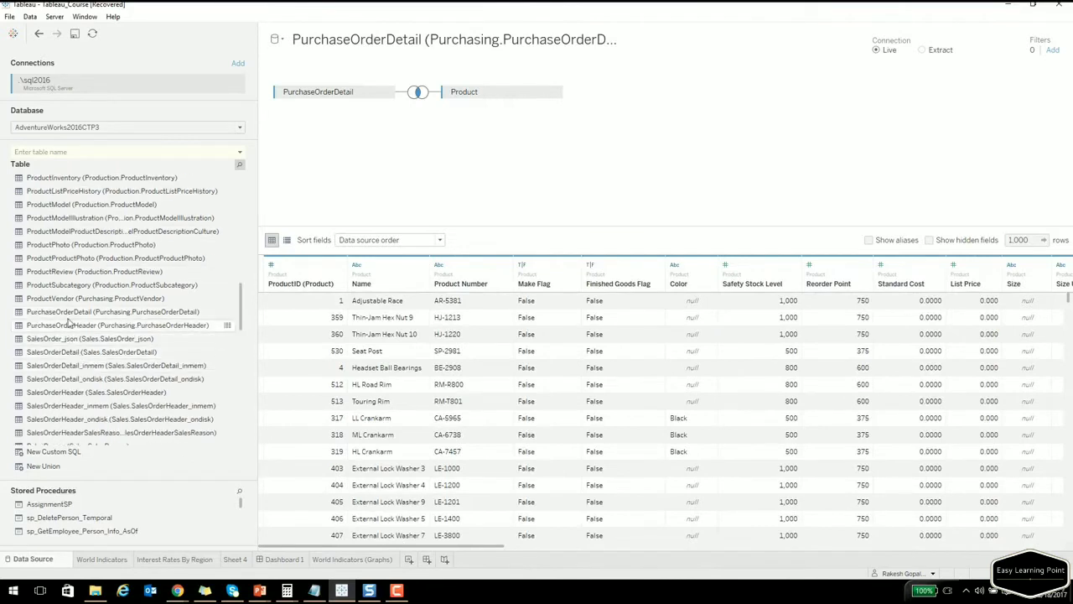
drag(84, 311, 575, 151)
click(634, 407)
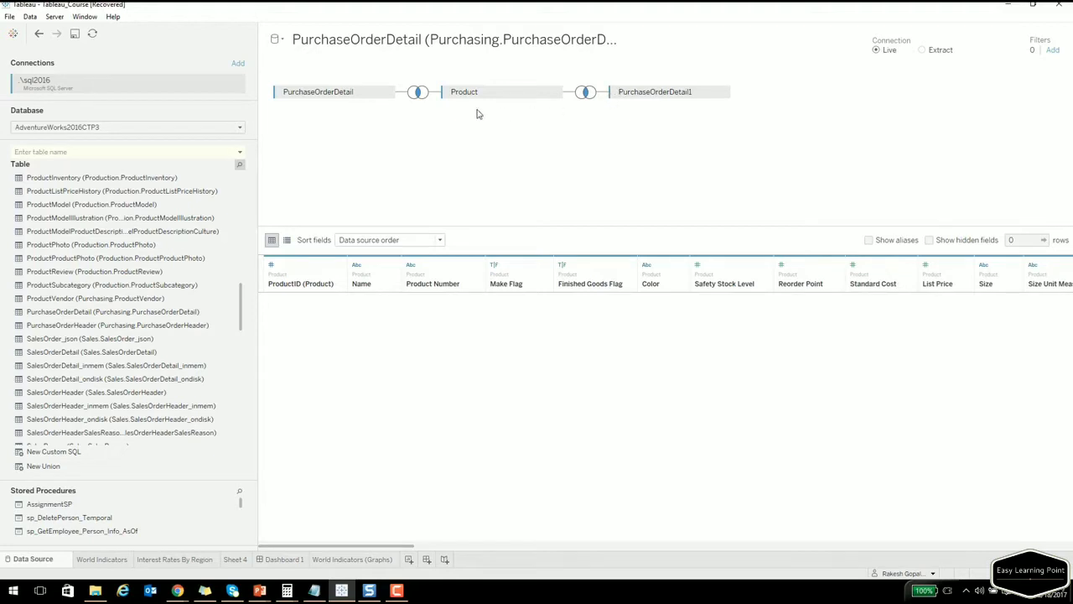
drag(482, 92, 826, 107)
right_click(525, 96)
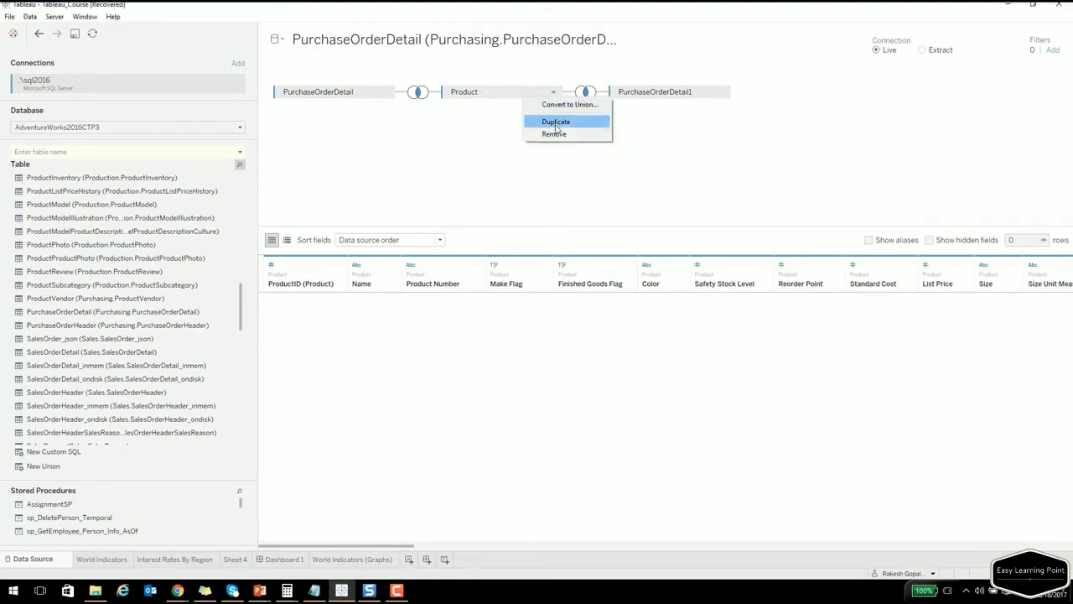
key(Escape)
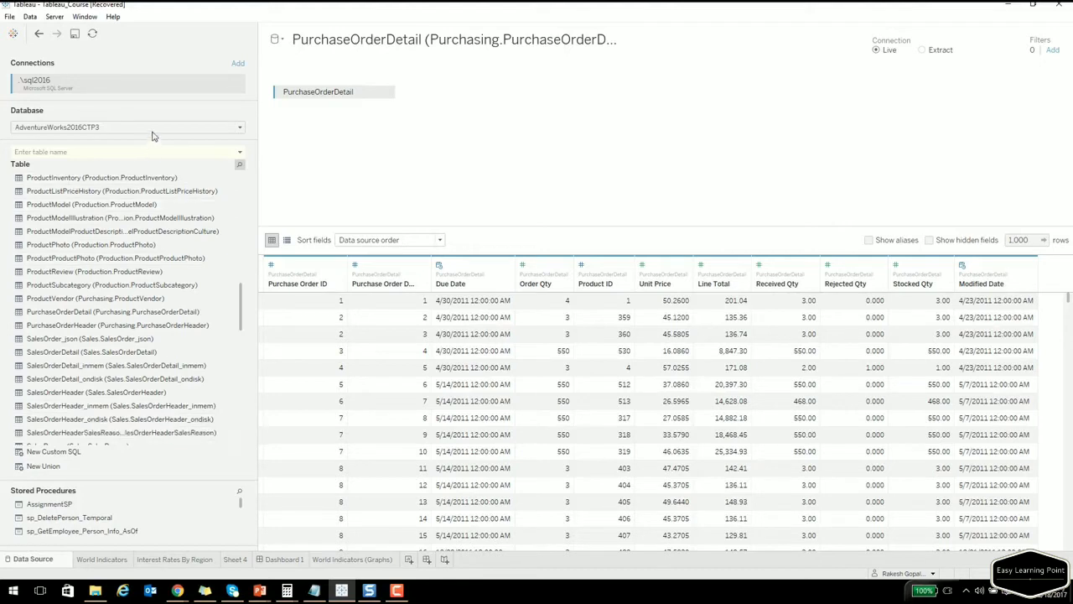
Search tables for 'purch' and join PurchaseOrderHeader to PurchaseOrderDetail.
click(126, 151)
text(p)
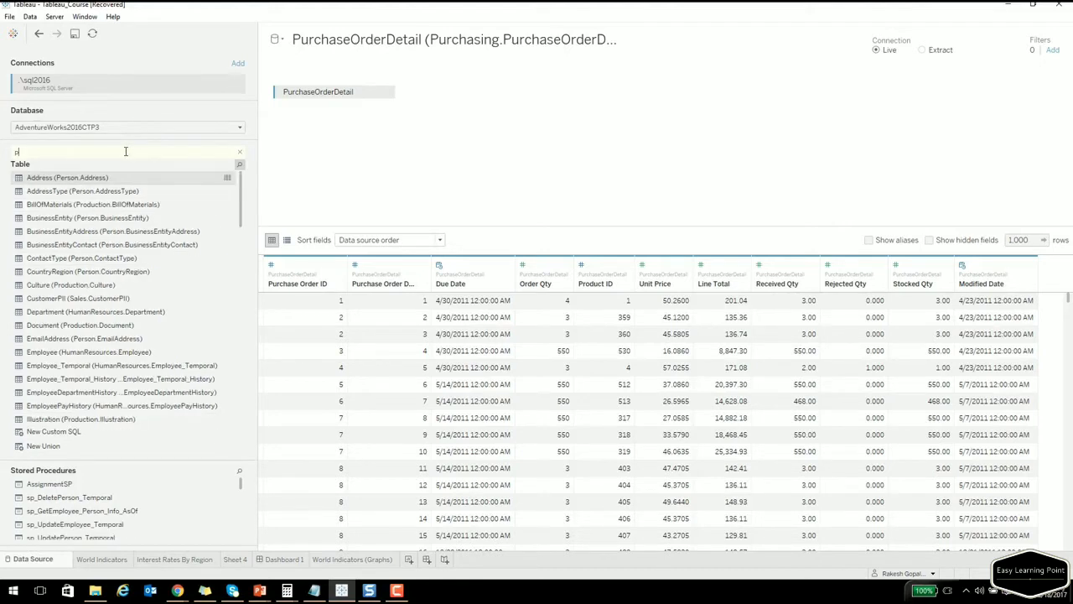
text(urch)
scroll(117, 227, up, 2)
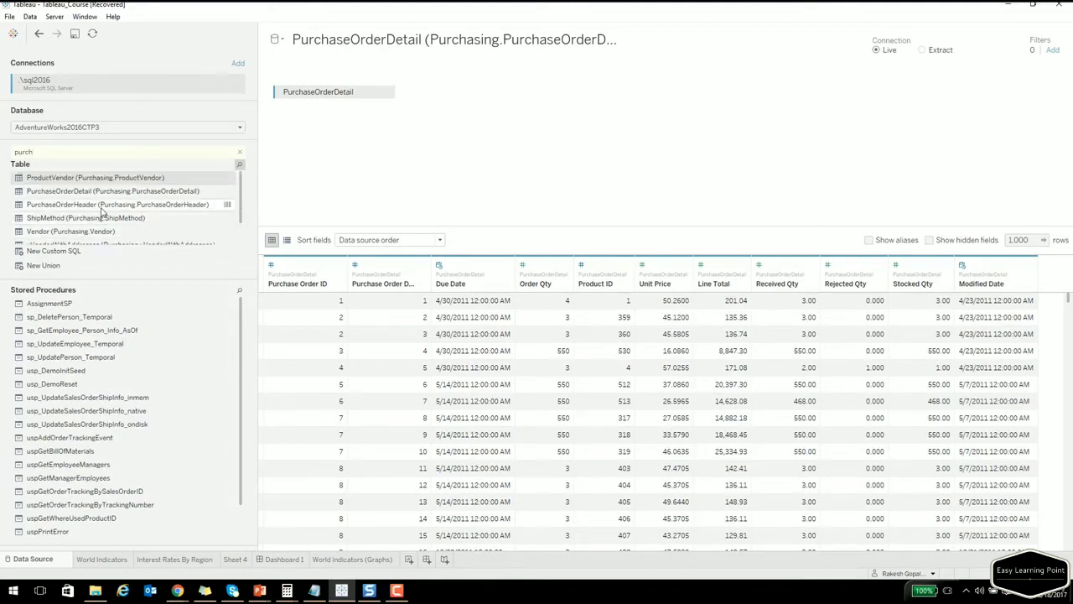
drag(102, 212, 512, 95)
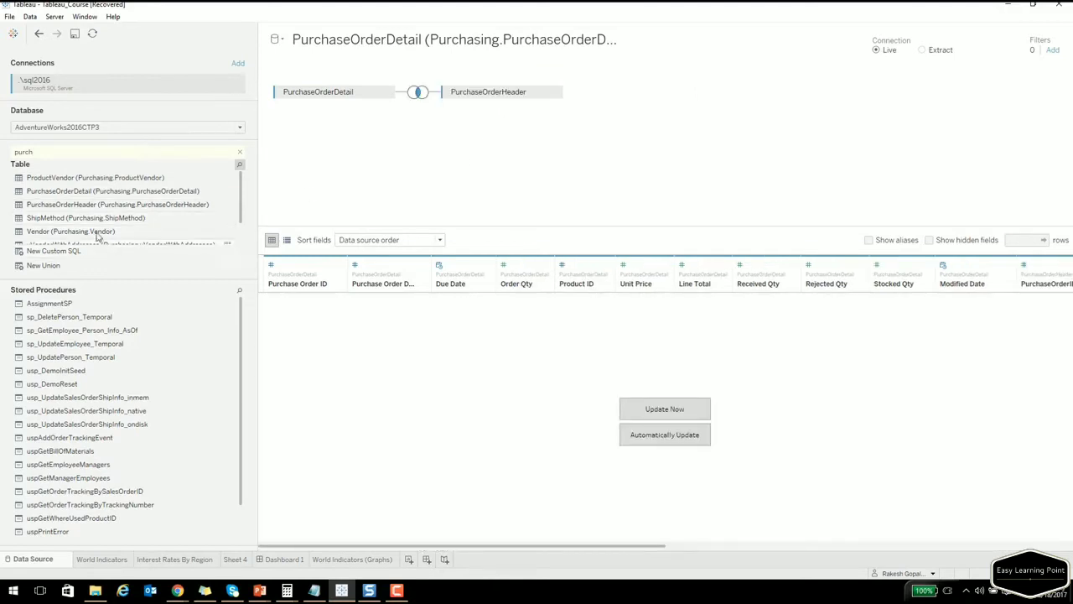
Search tables for 'prod' and drag the Product table toward the join.
click(80, 154)
key(BackSpace)
key(BackSpace)
key(BackSpace)
key(BackSpace)
key(BackSpace)
text(prod)
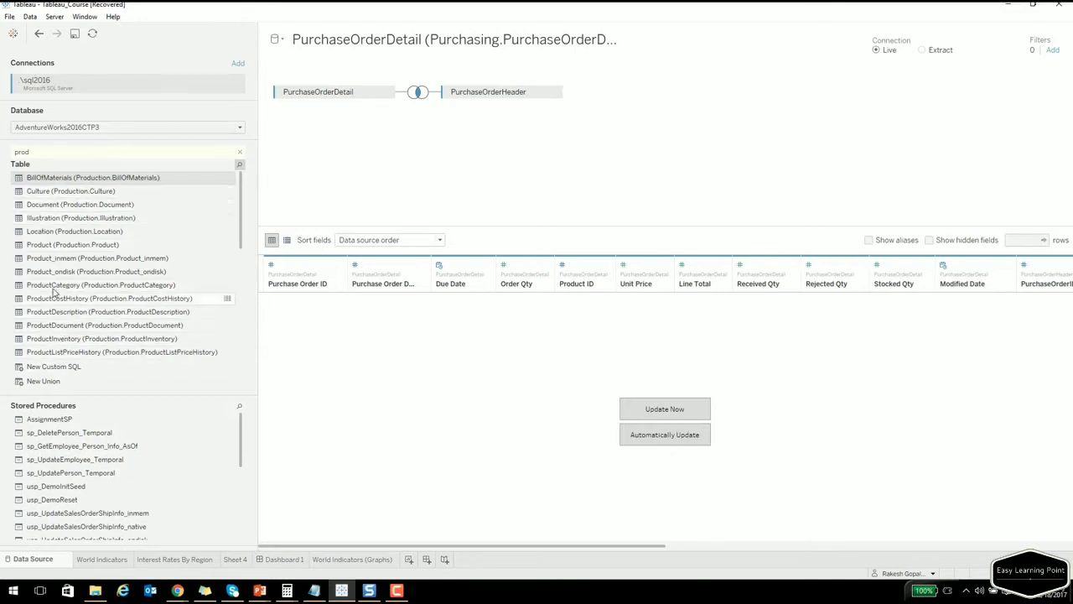
drag(40, 244, 422, 146)
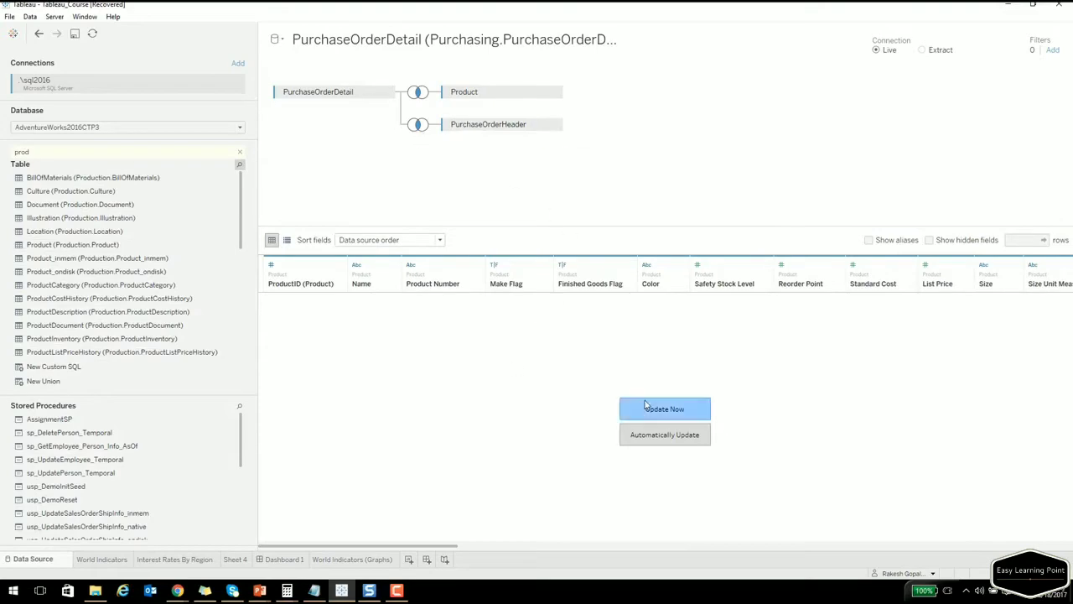
Preview the joined tables, drop Product onto PurchaseOrderDetail, and create new worksheet Sheet 5.
click(645, 406)
drag(425, 548, 540, 531)
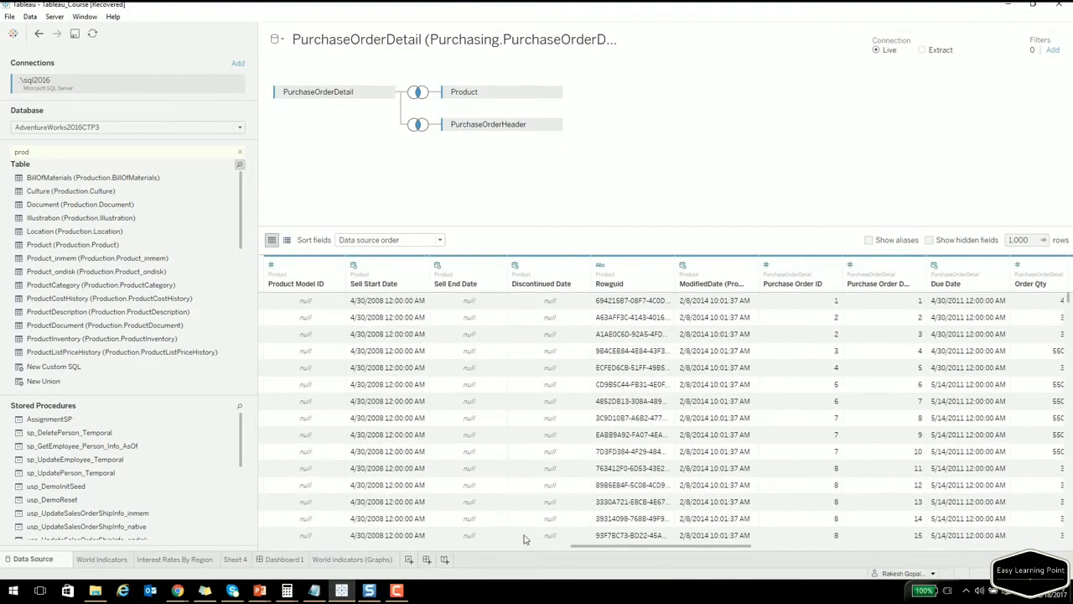
click(410, 560)
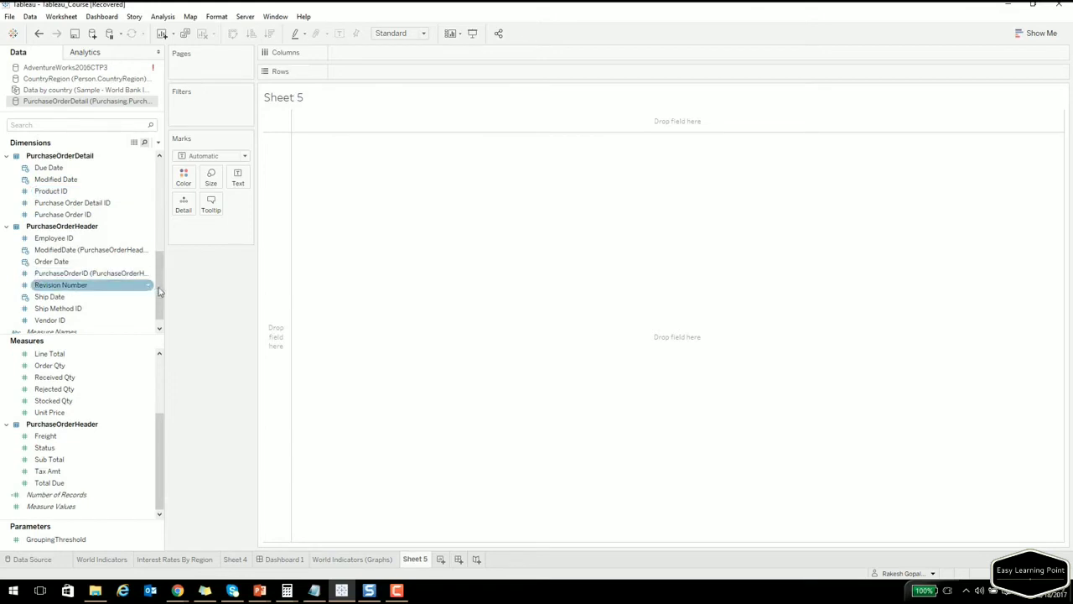
Select product Name and Order Qty and build a horizontal bar chart from Show Me.
drag(164, 437, 157, 471)
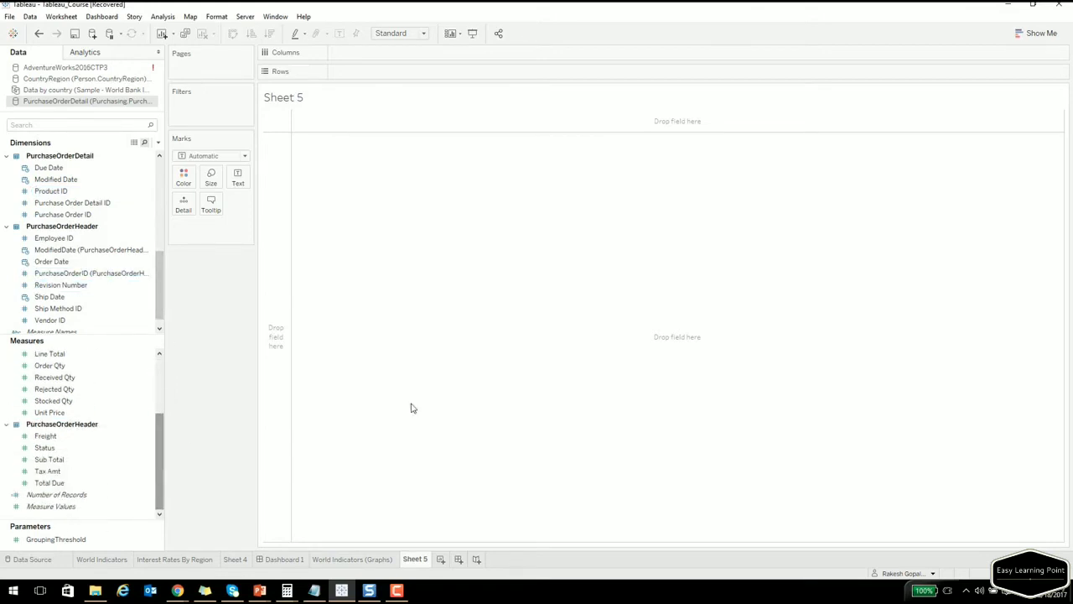
click(1035, 35)
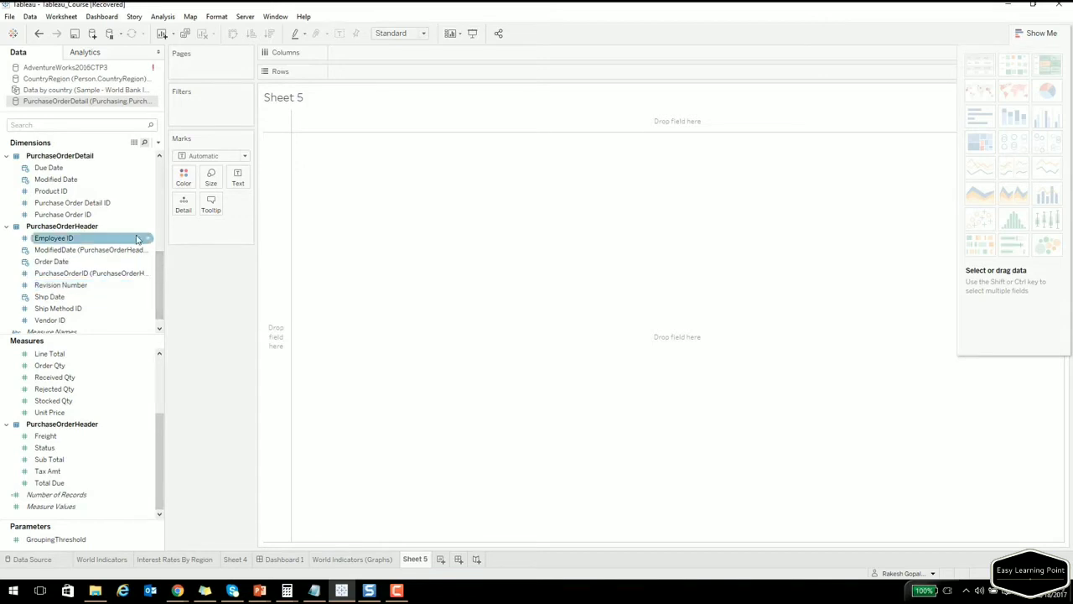
drag(160, 289, 155, 181)
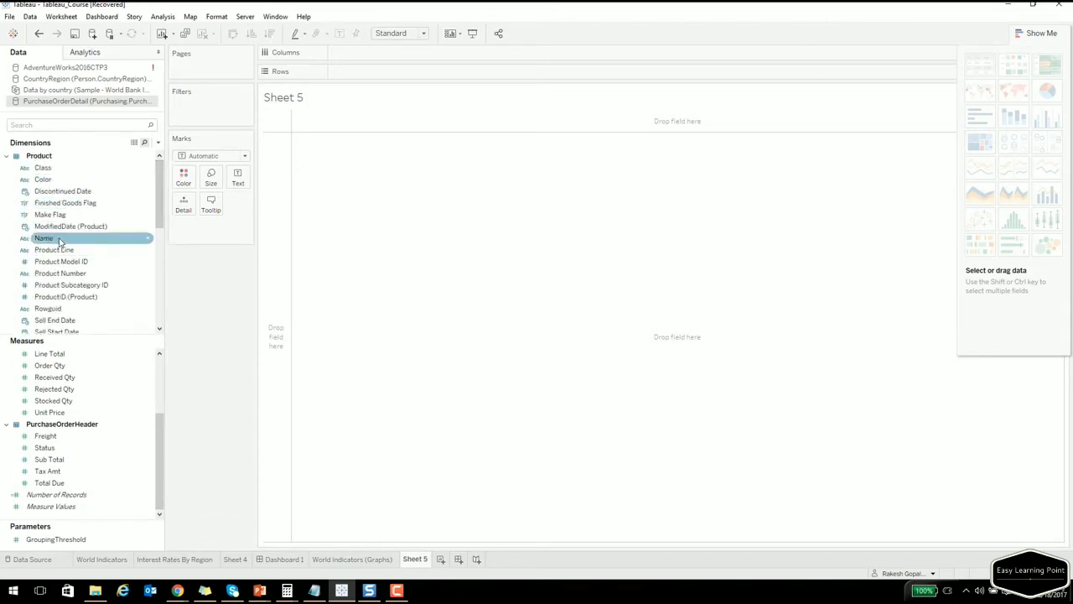
click(60, 238)
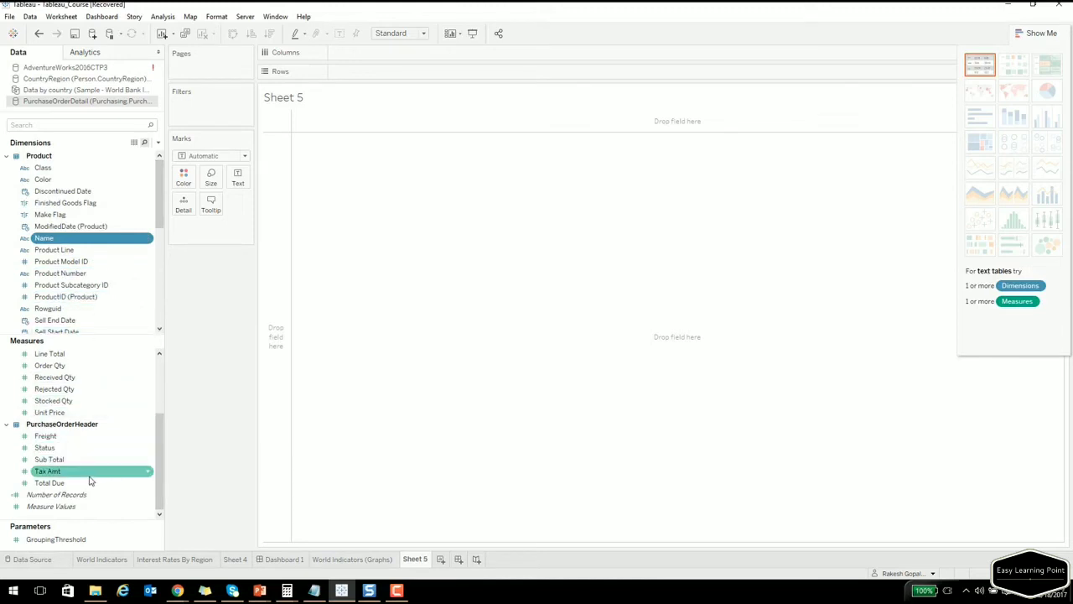
ctrl+click(71, 367)
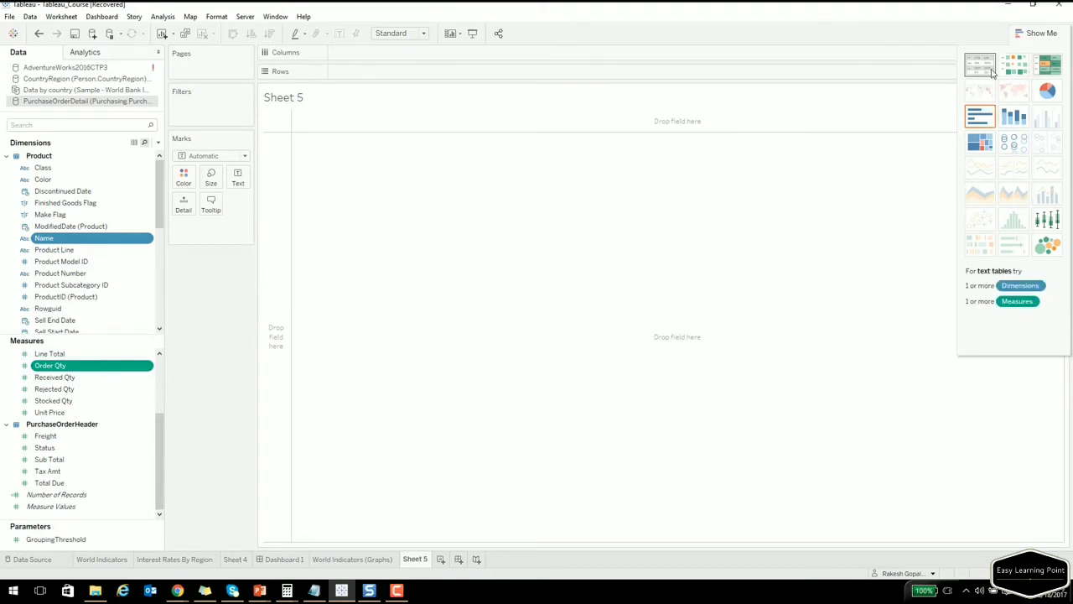
click(979, 125)
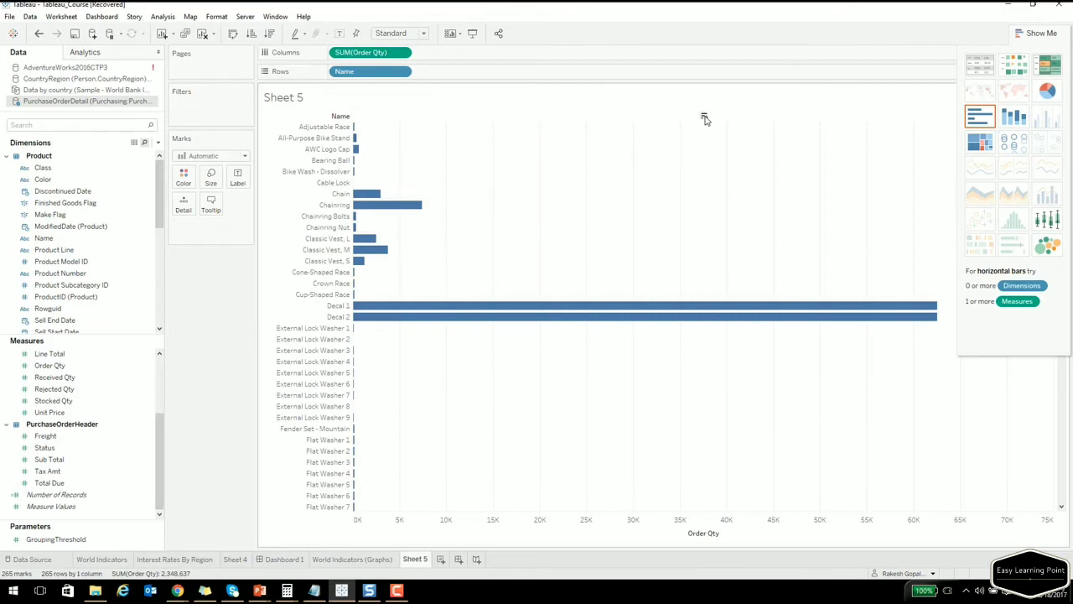
Sort the Order Qty bars descending, then view Name's sort settings without changing them.
click(705, 118)
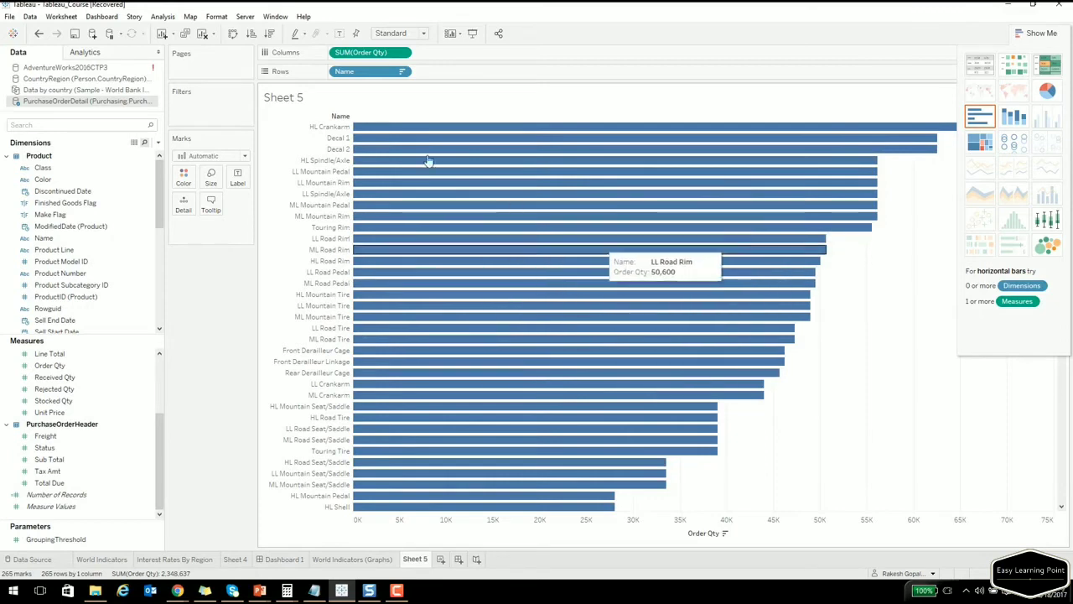
click(402, 73)
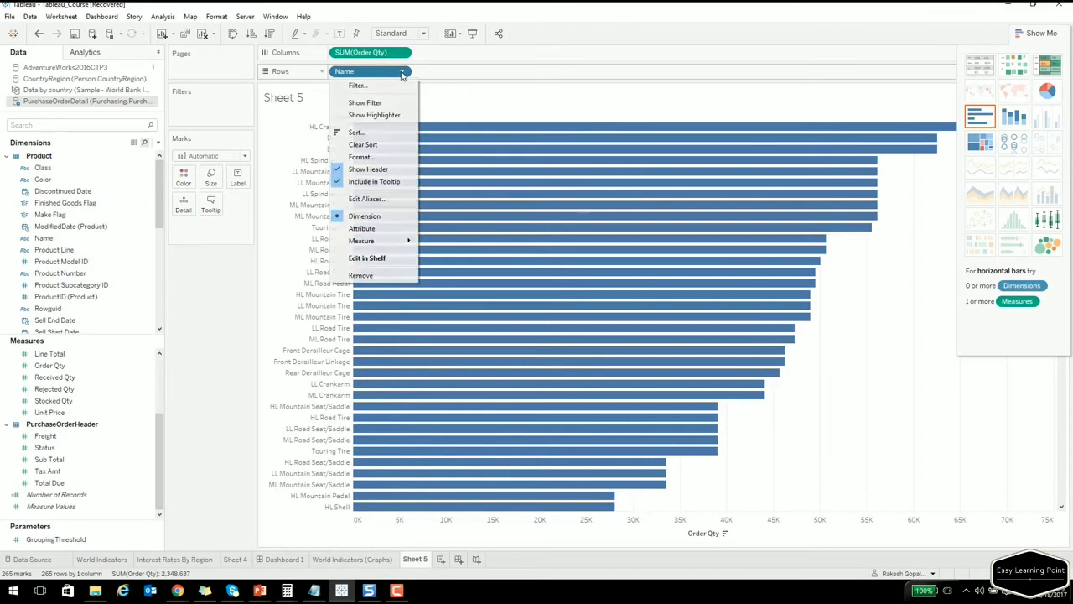
click(391, 136)
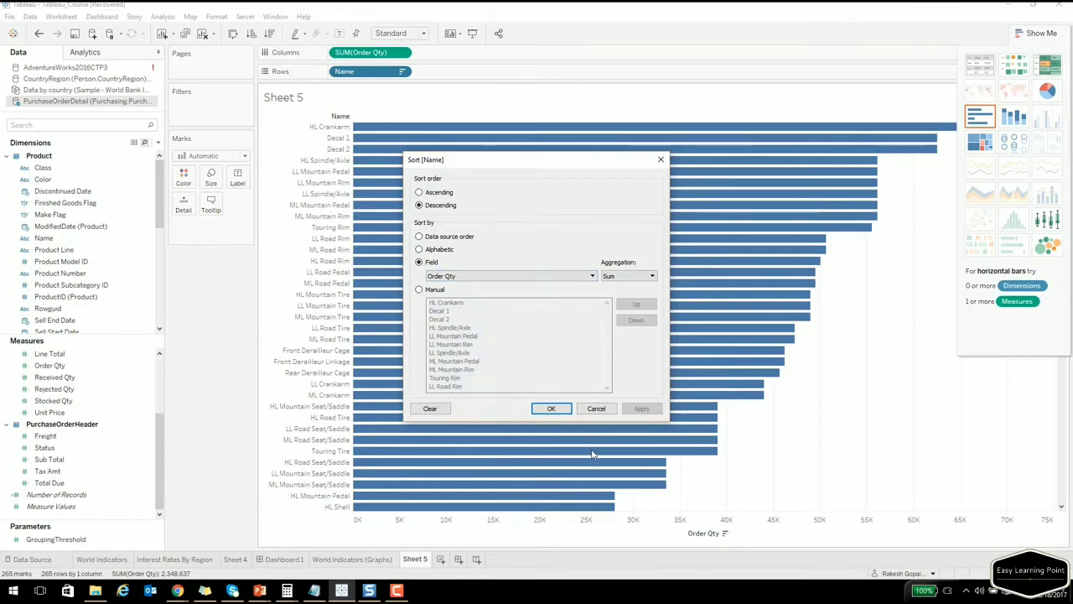
click(594, 408)
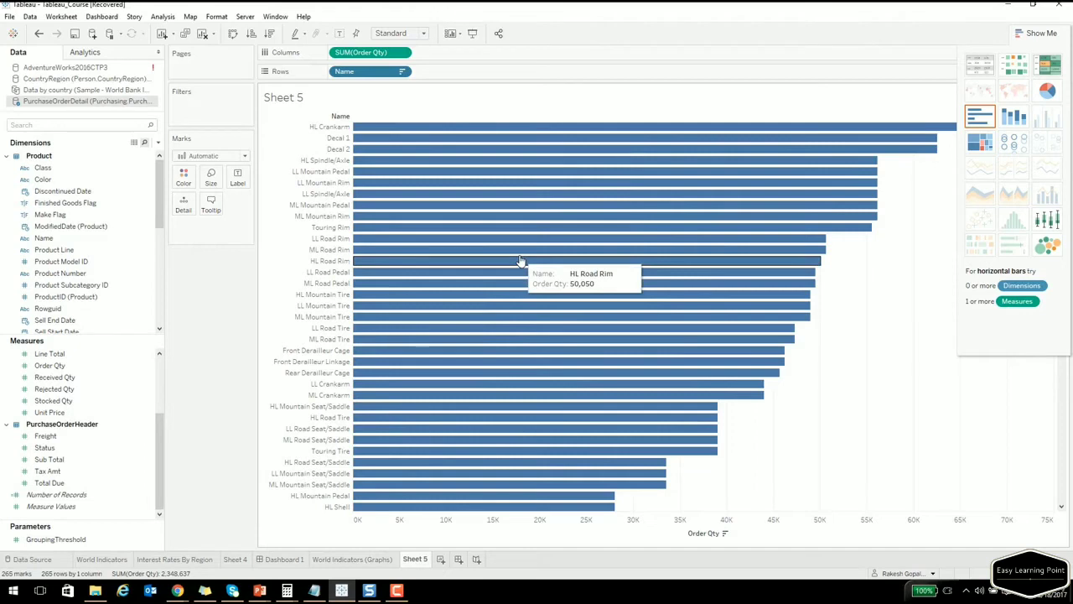
Clear the sheet and build a pie chart of List Price by Product Line.
click(203, 35)
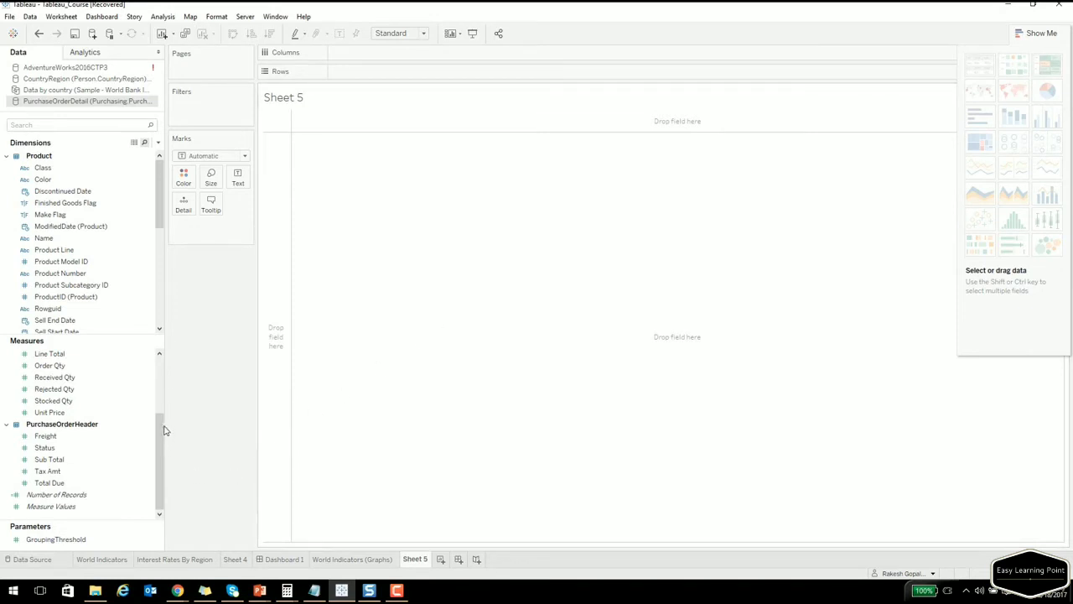
click(90, 254)
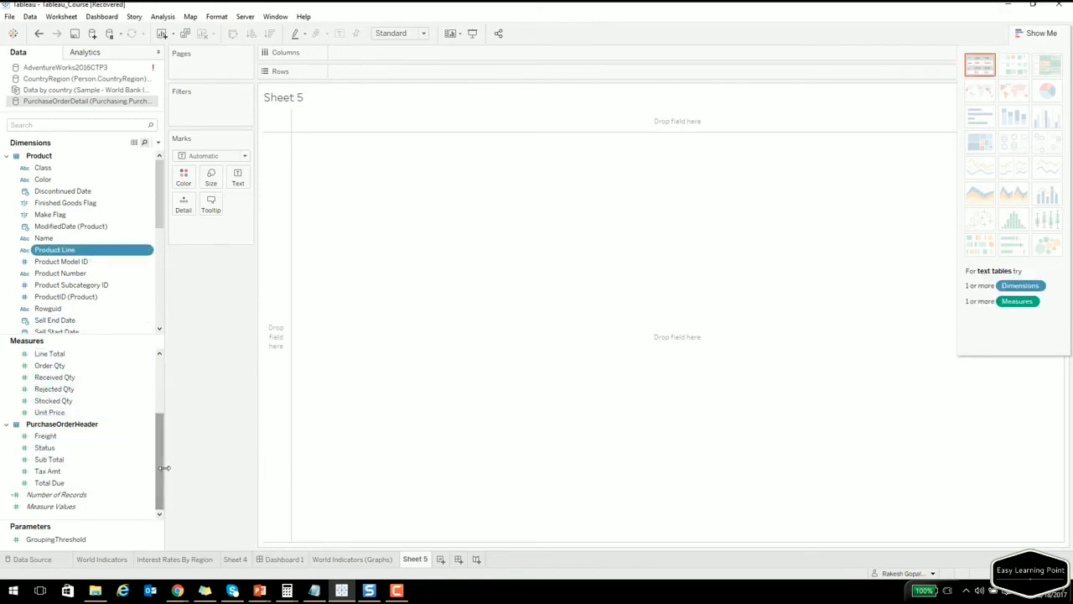
scroll(162, 426, up, 3)
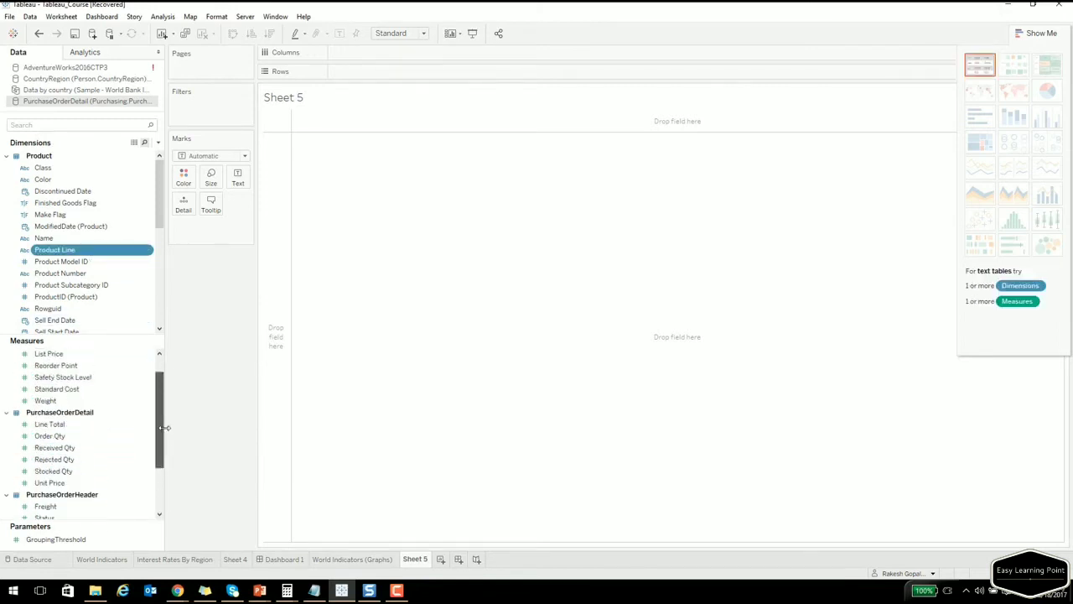
ctrl+click(50, 379)
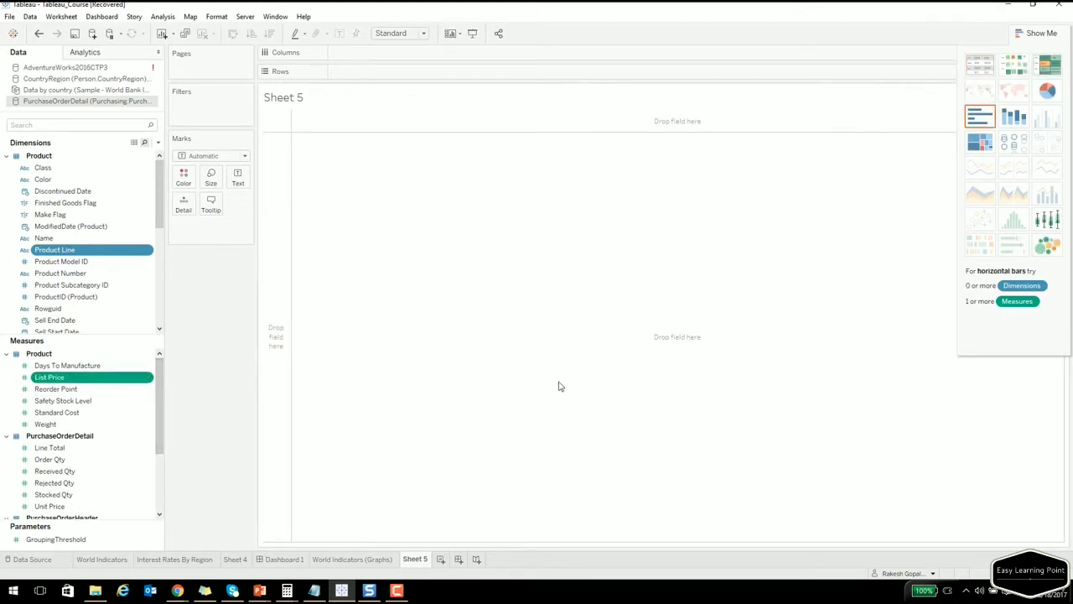
click(1047, 93)
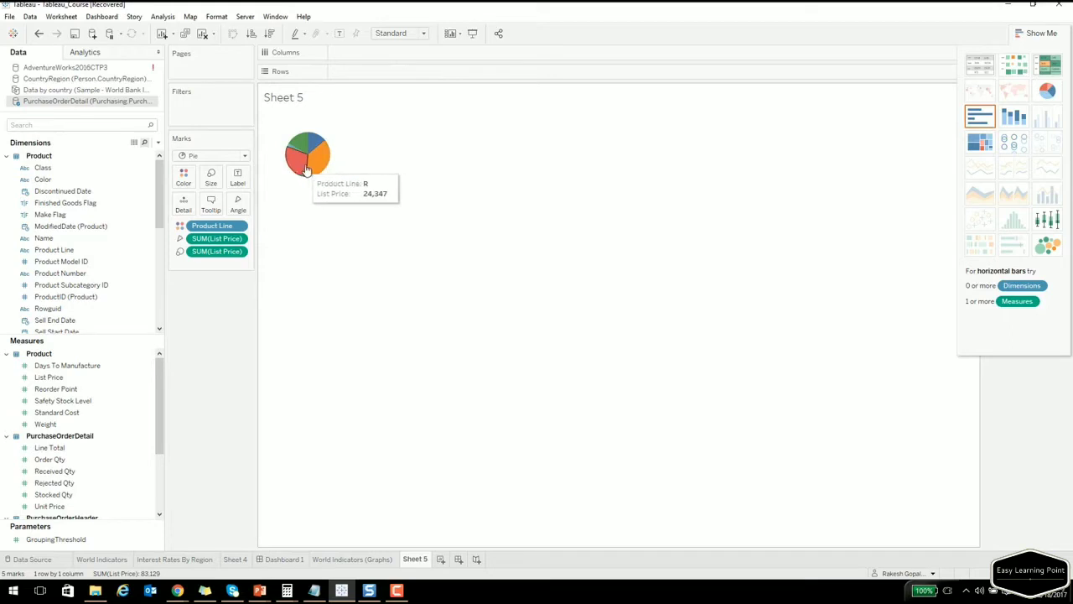
Label the pie slices with their List Price totals.
mouse_move(316, 158)
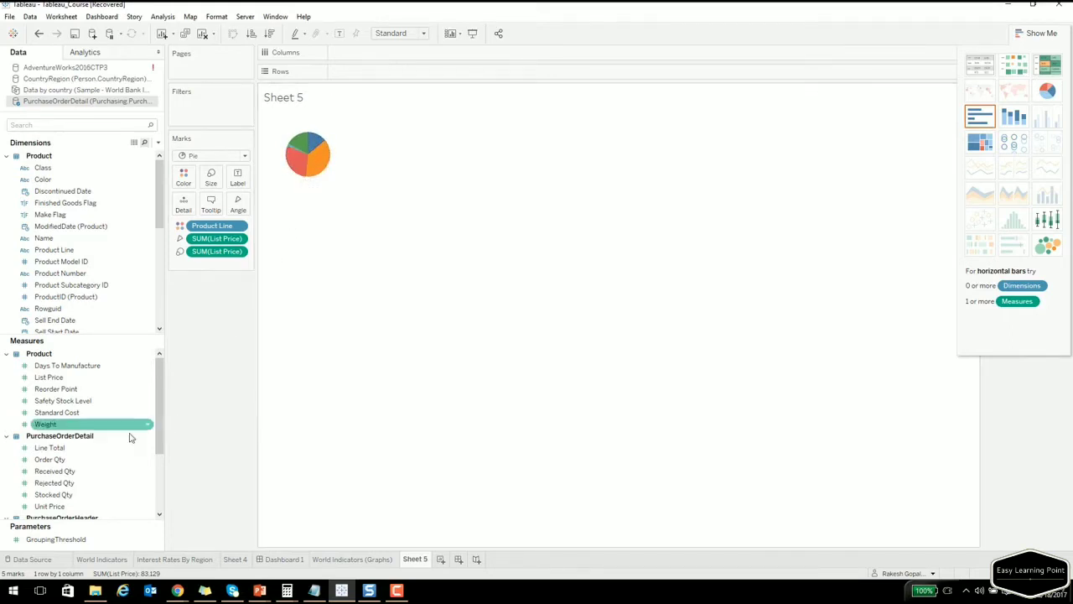
click(55, 377)
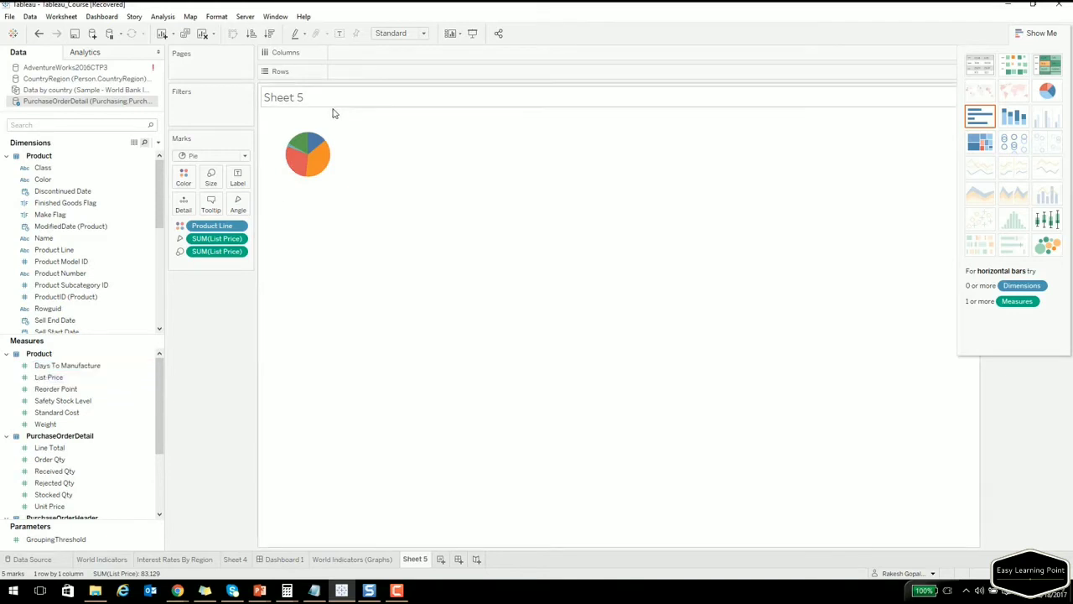
click(55, 389)
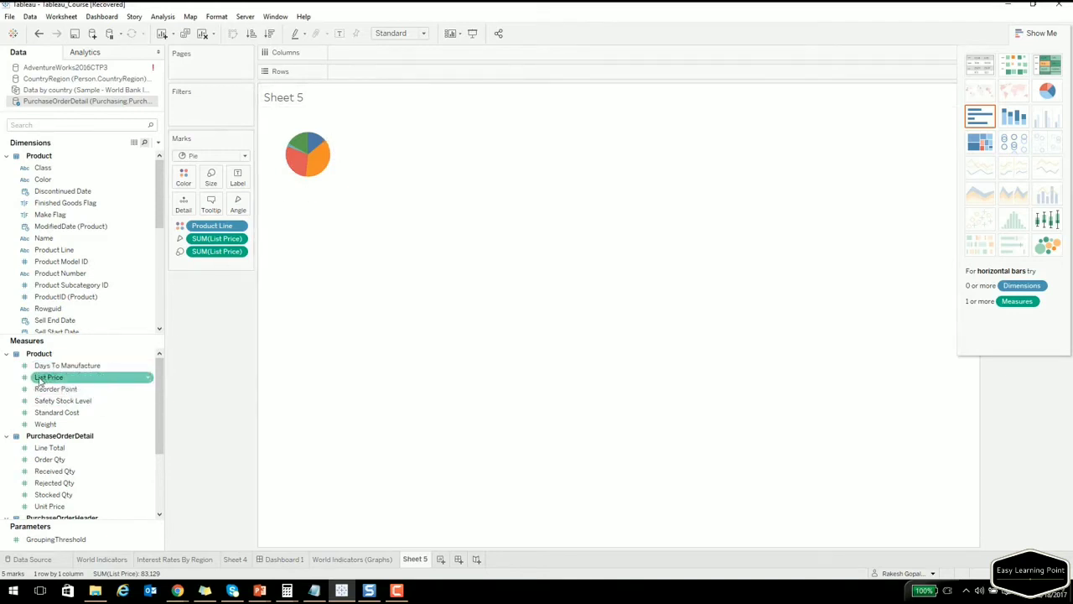
drag(40, 382, 239, 185)
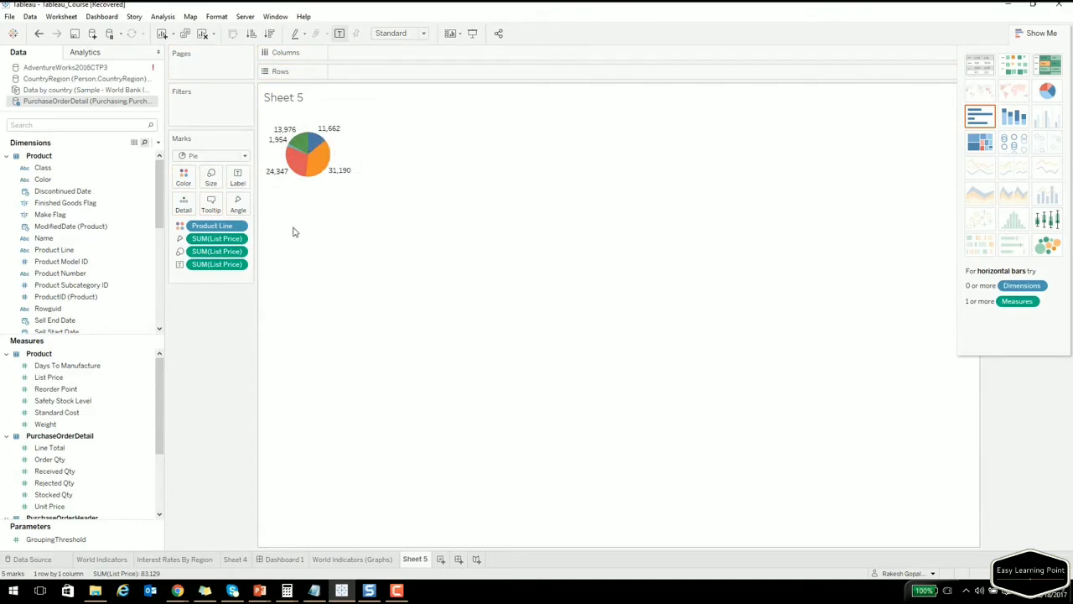
Change the slice labels to percent of total List Price.
click(239, 265)
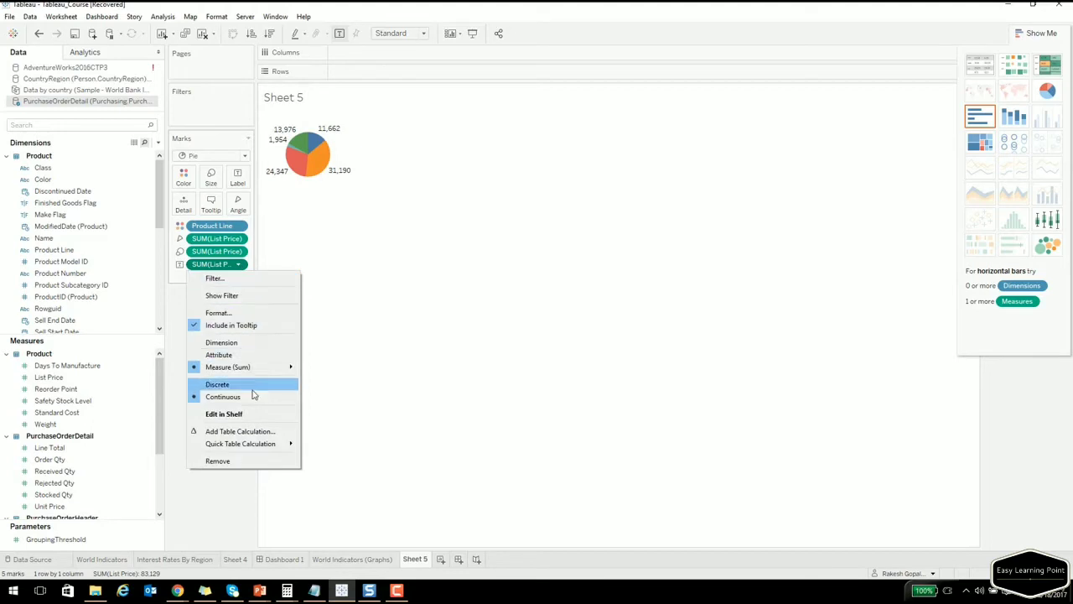
mouse_move(244, 449)
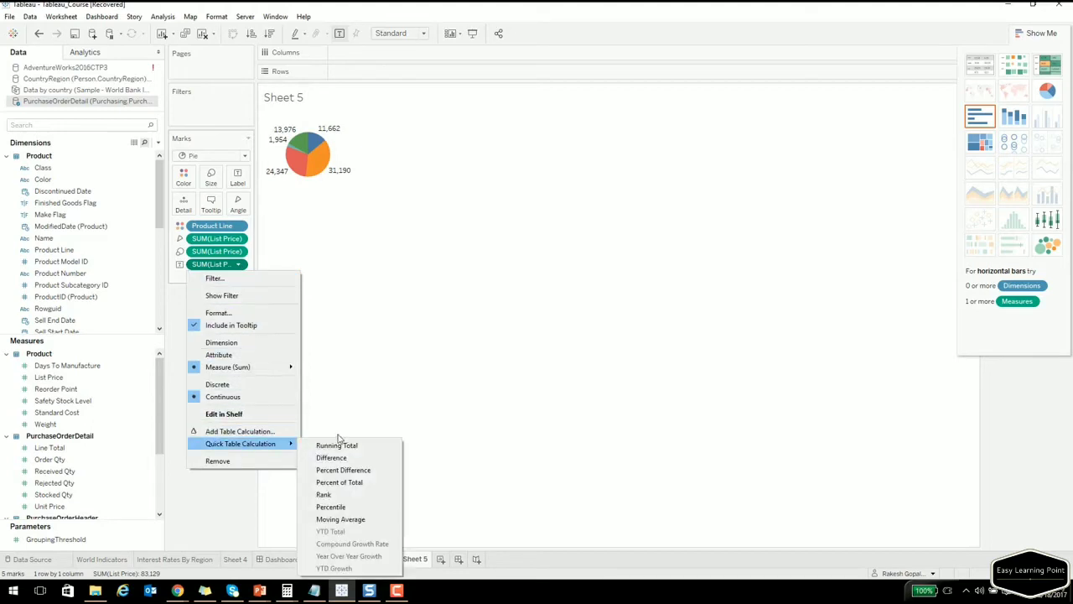
click(335, 482)
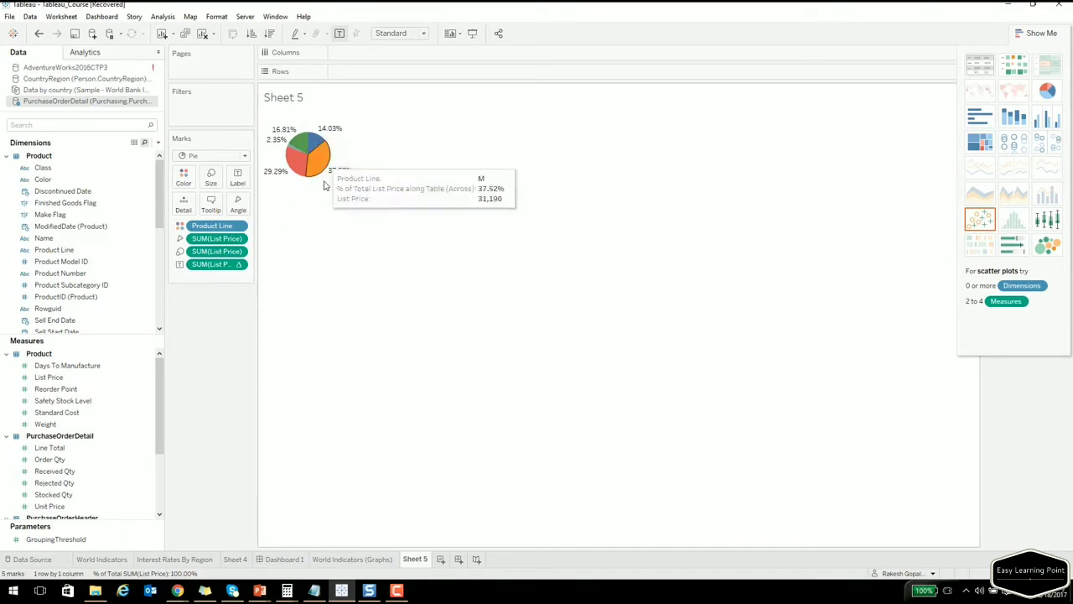
Format the percentage labels with one decimal place, then clear the pie chart from the sheet.
click(238, 264)
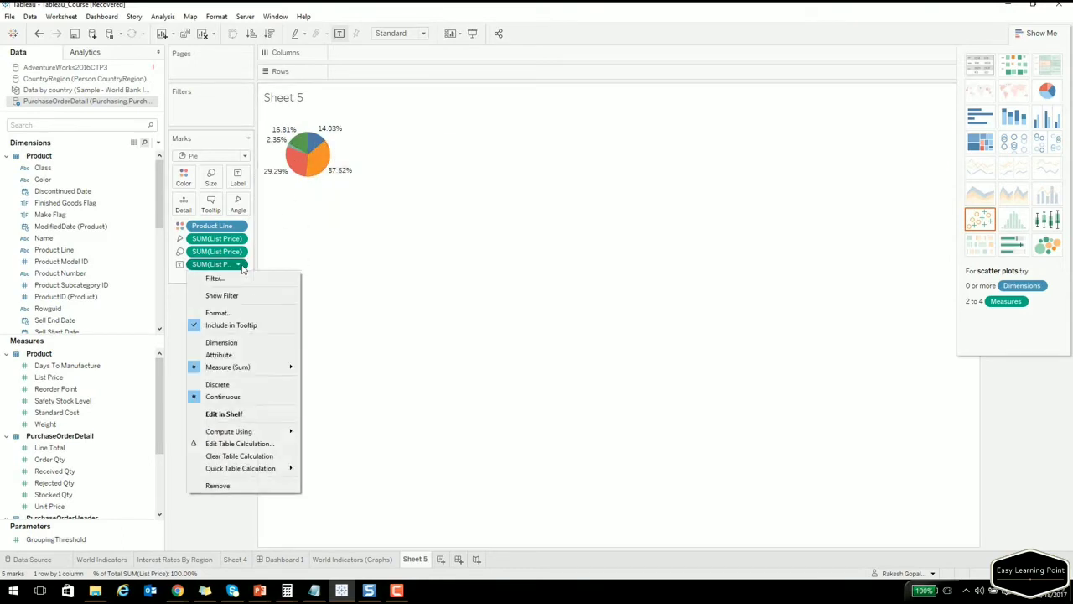
click(220, 311)
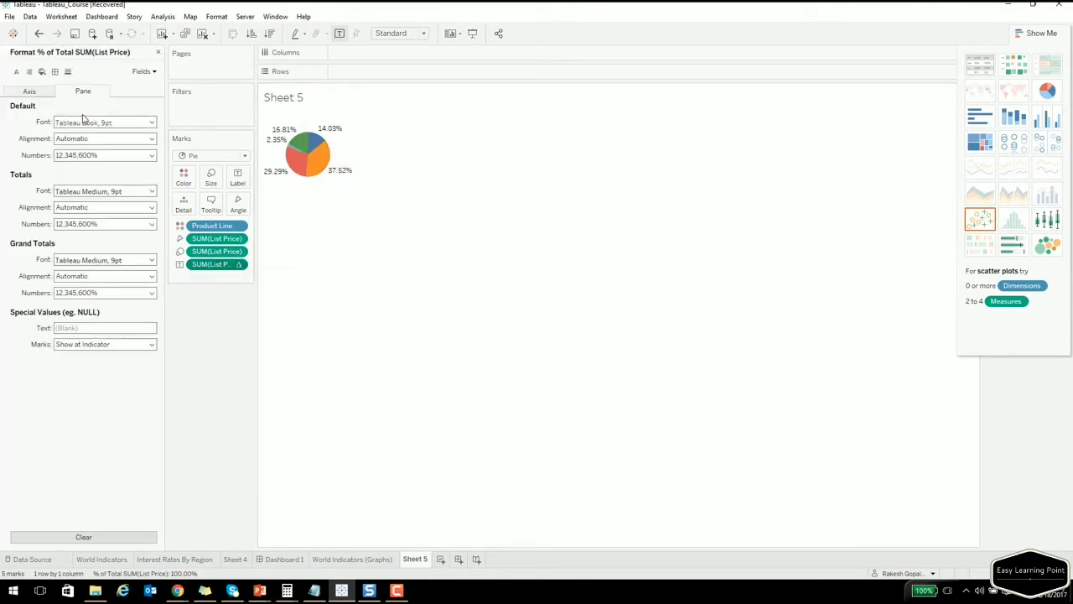
click(113, 157)
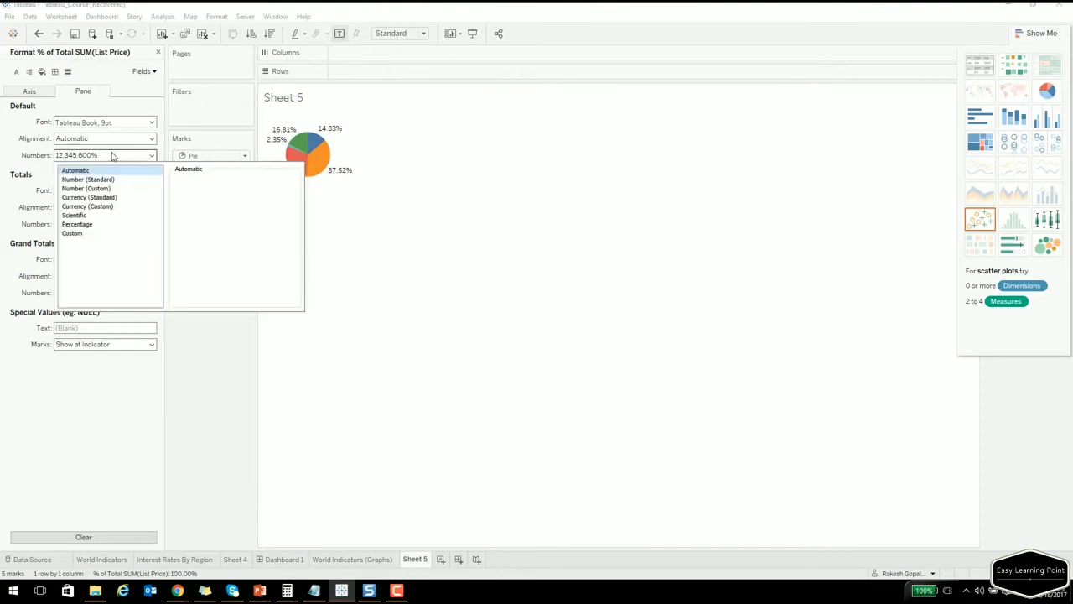
click(77, 224)
click(205, 196)
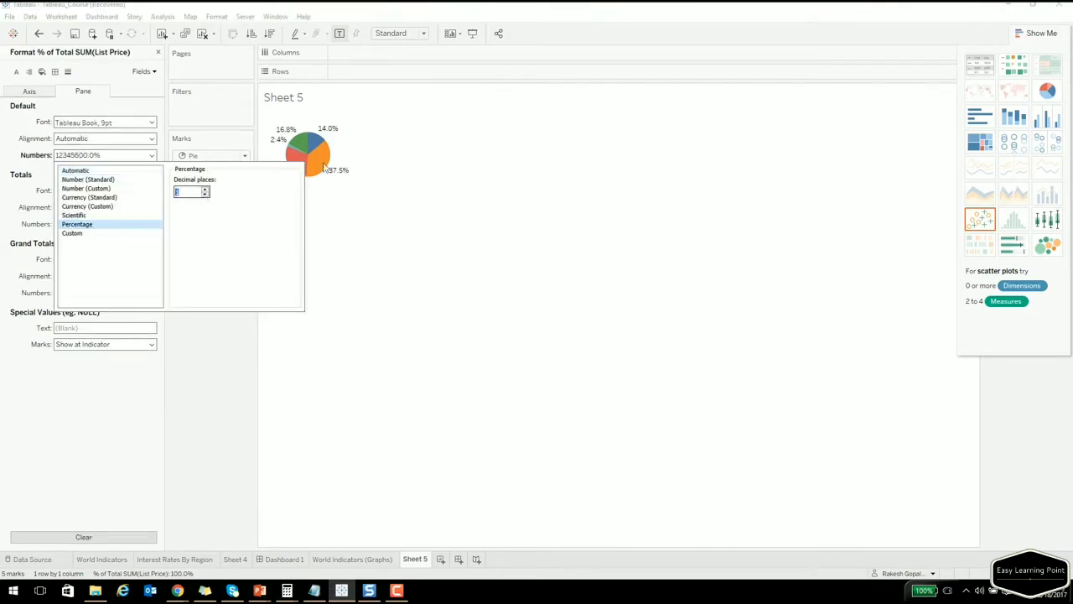
click(379, 262)
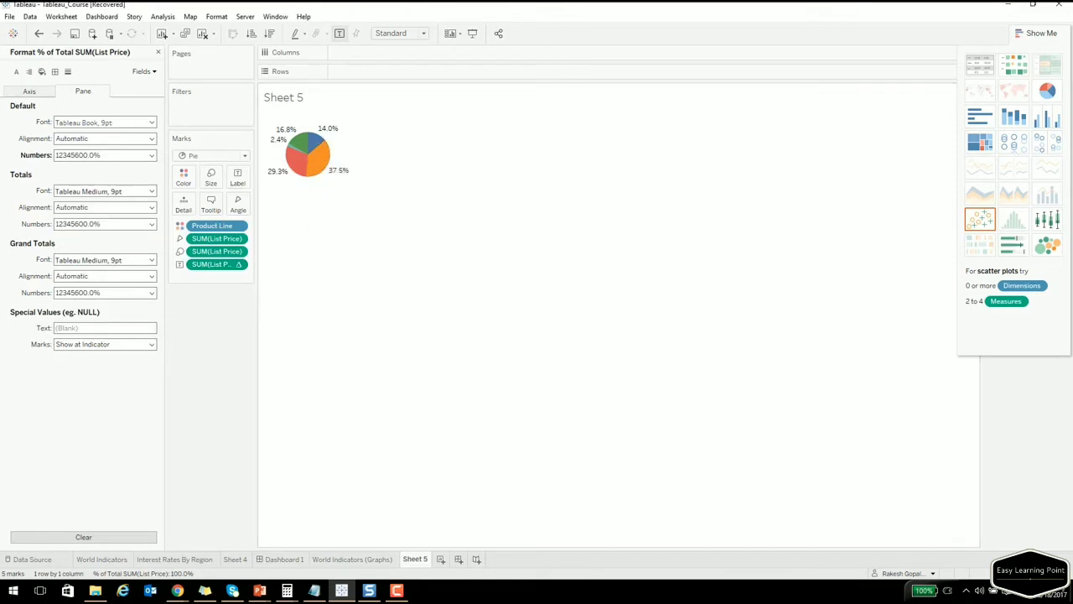
key(alt+Tab)
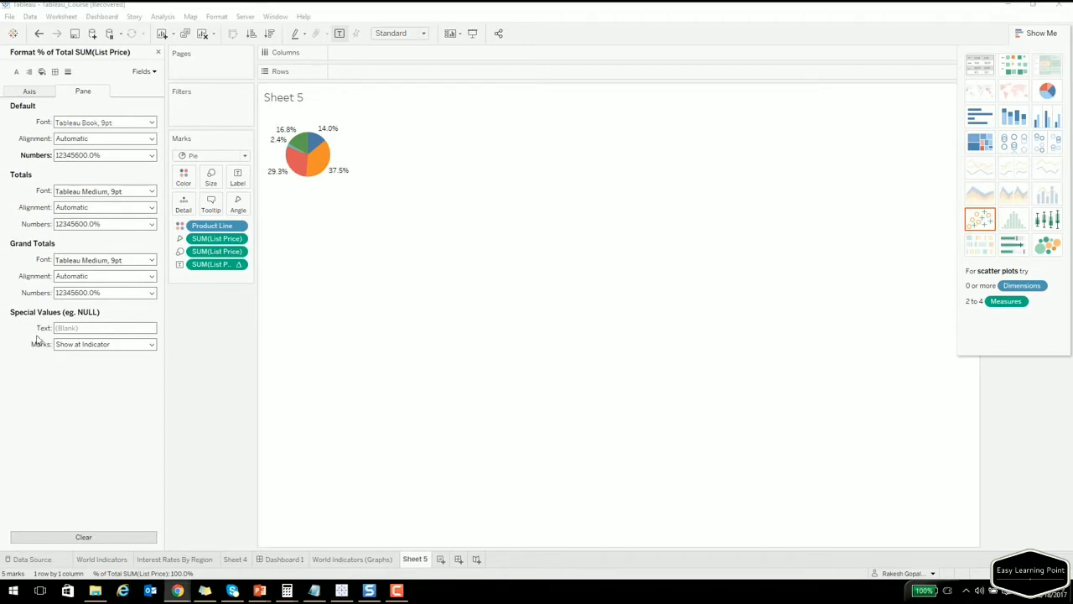
click(203, 34)
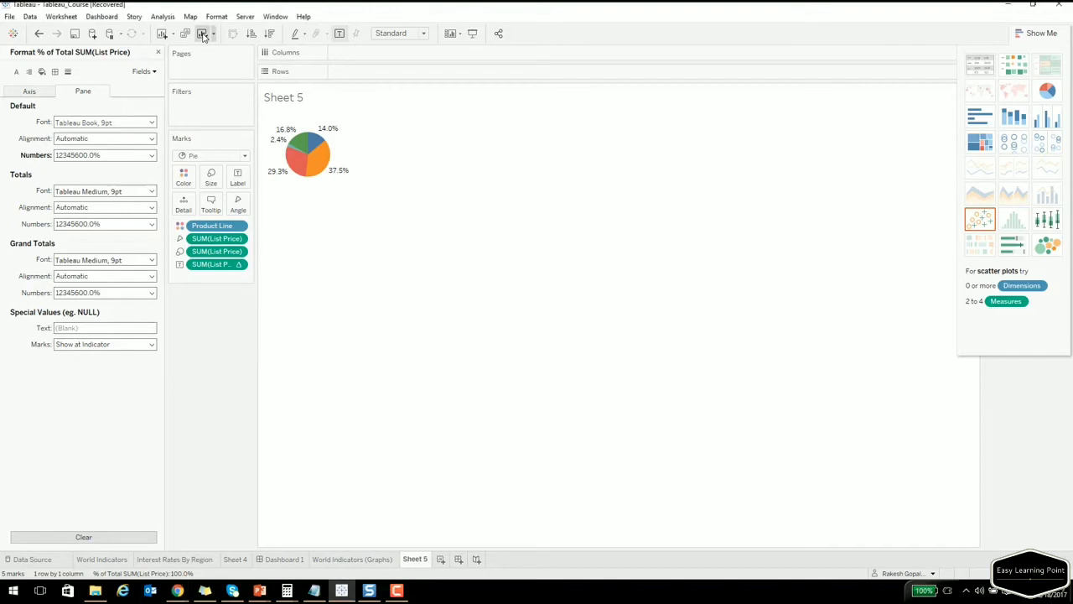
Close the number format pane and select Product Line, Line Total and Order Qty.
click(159, 52)
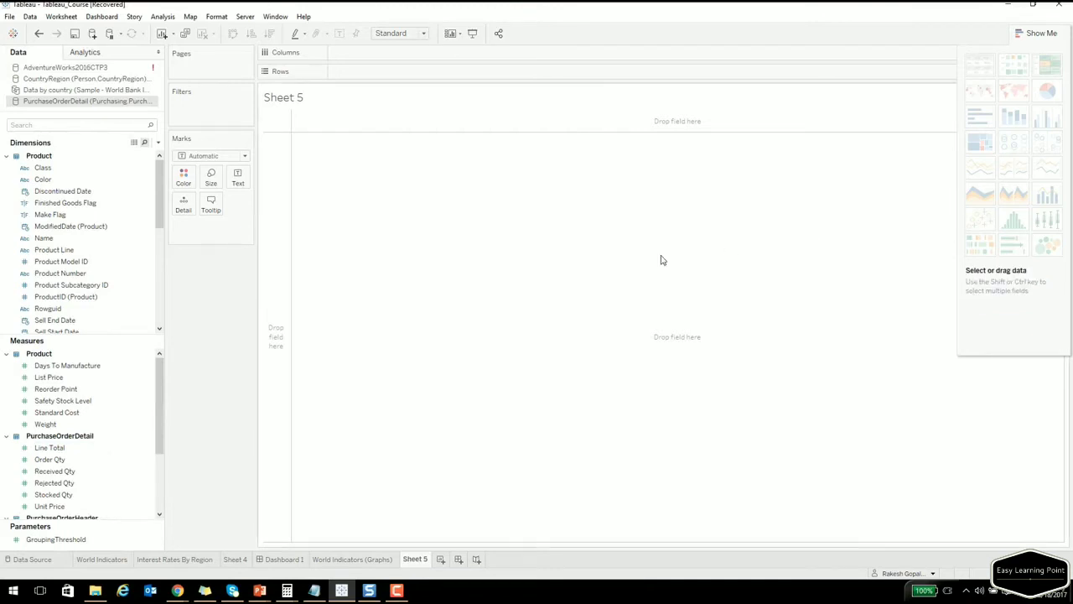
click(102, 227)
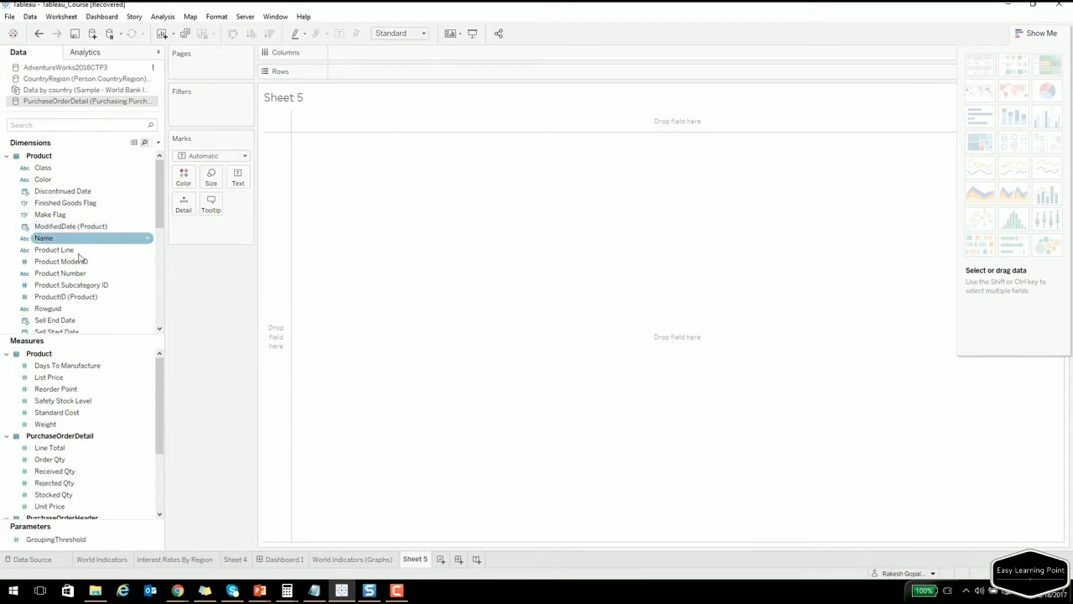
click(77, 251)
ctrl+click(103, 449)
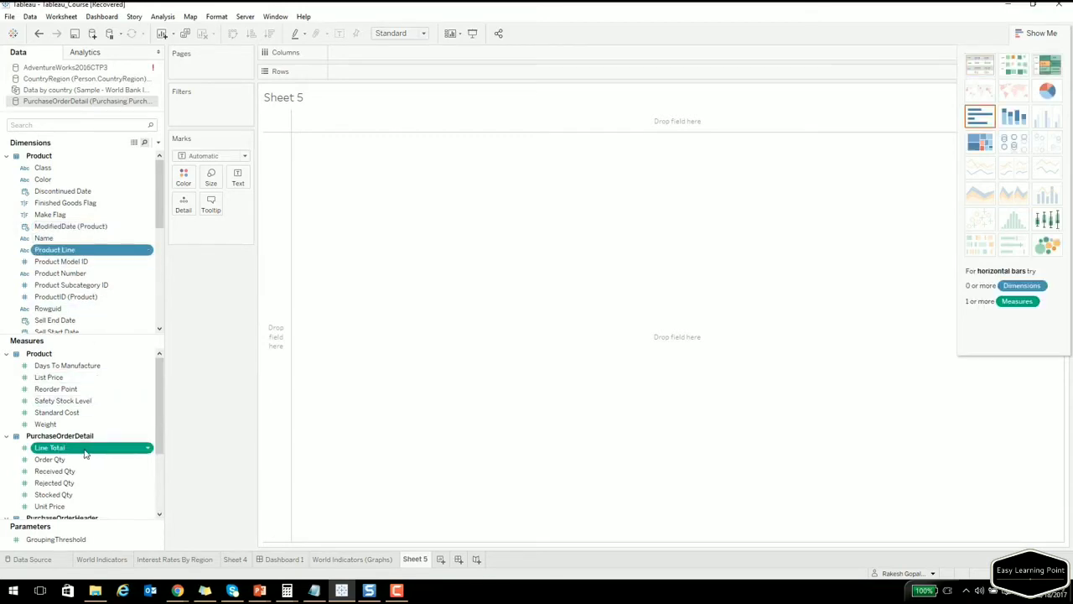
ctrl+click(82, 461)
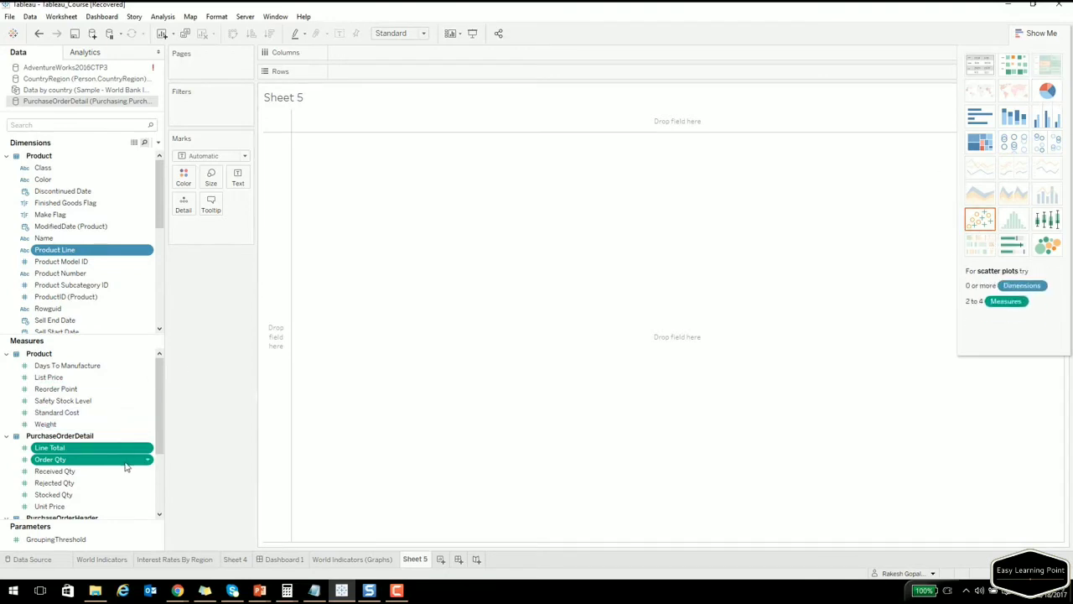
Build a scatter plot from Show Me, try a text table, then return to the scatter plot.
click(979, 221)
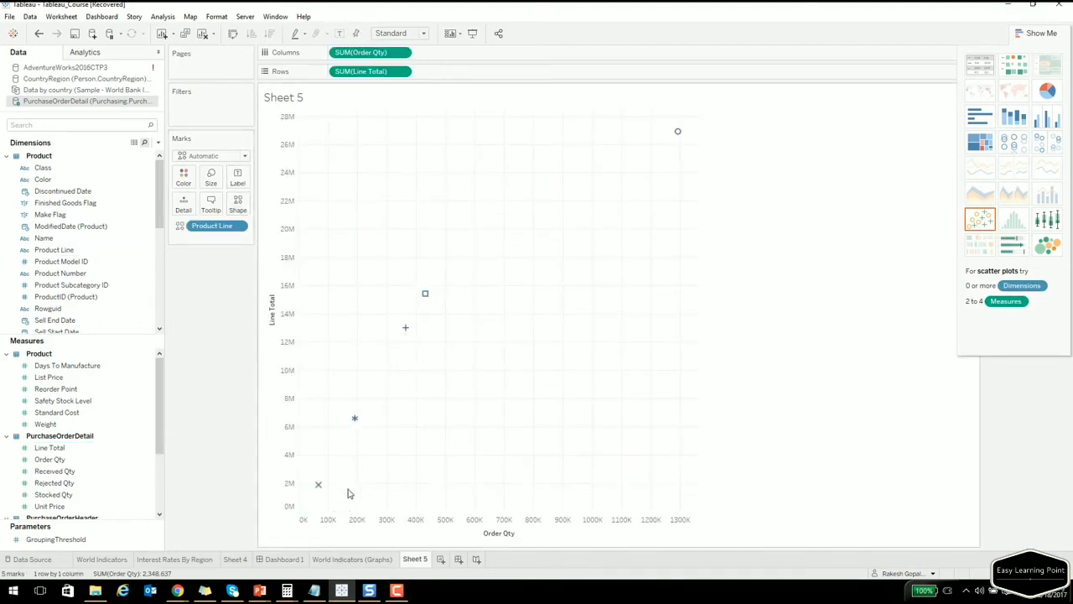
mouse_move(424, 298)
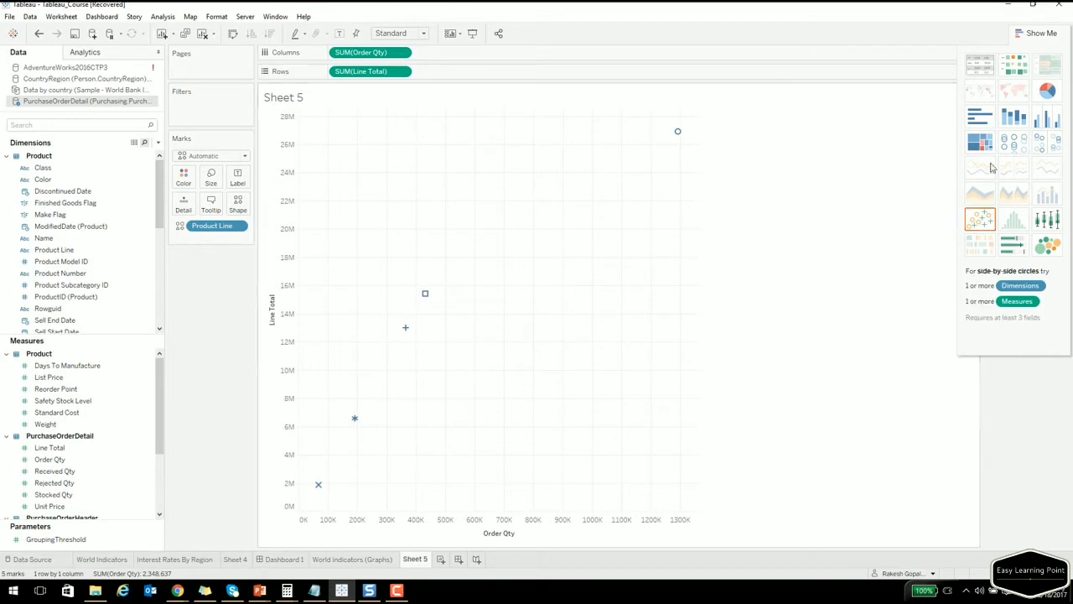
click(988, 67)
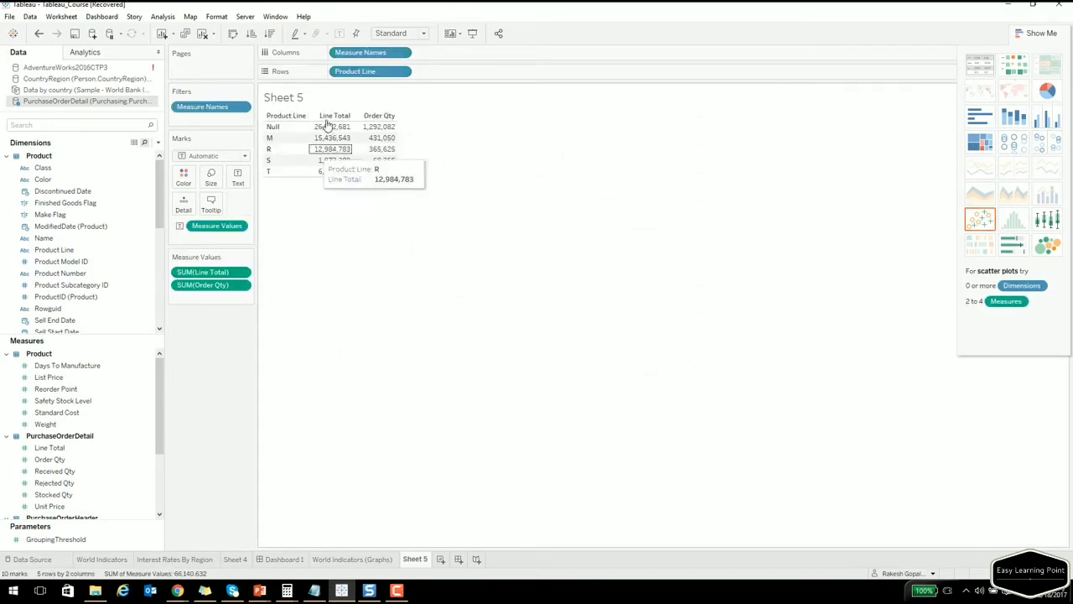
click(986, 231)
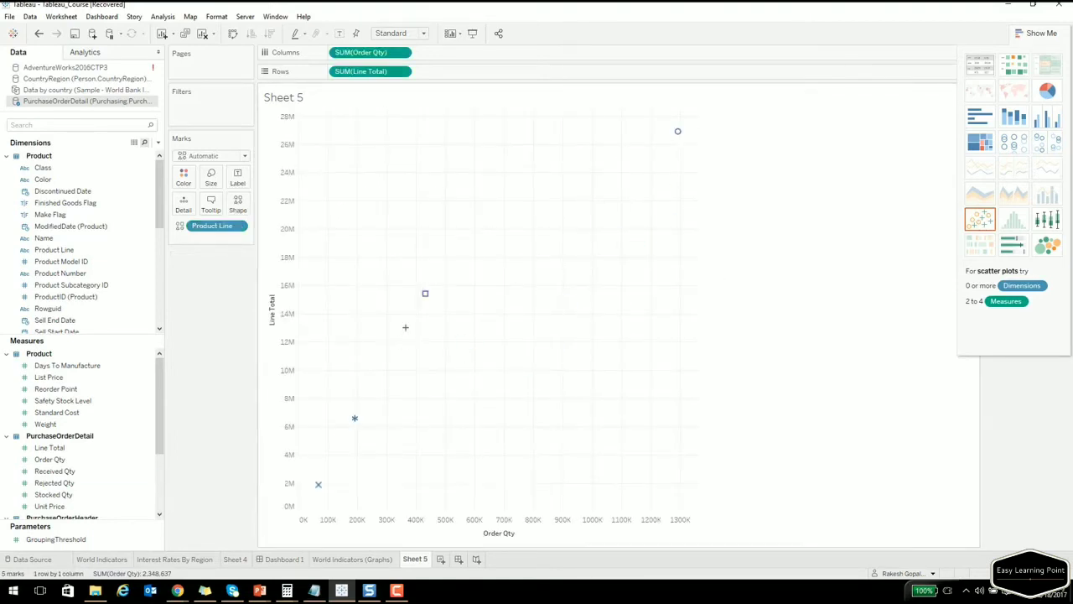
key(alt+Tab)
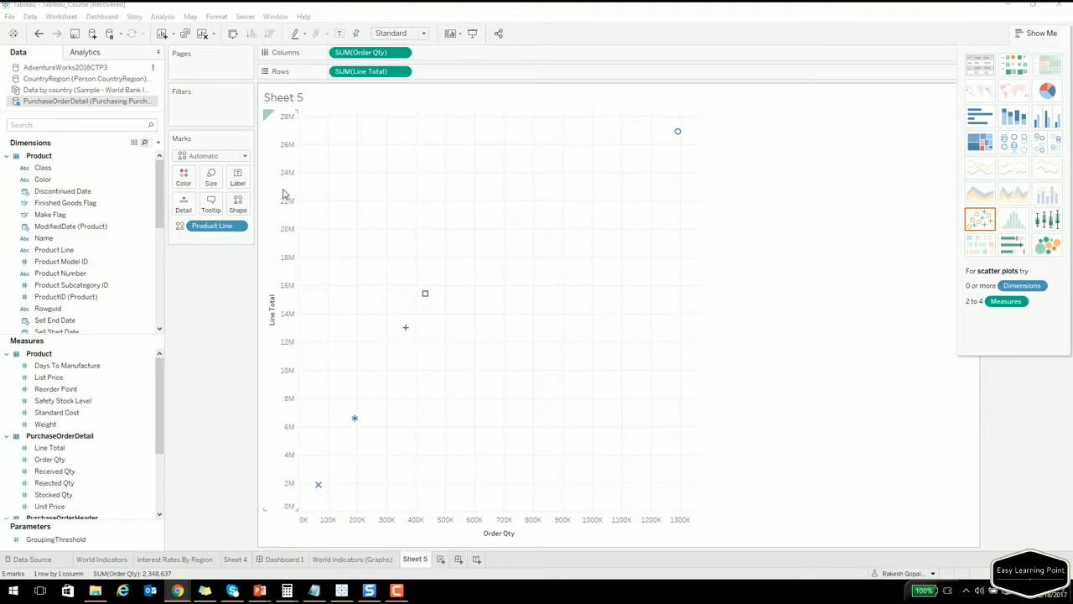
Clear the sheet and build a horizontal bar chart of Order Qty by Name, sorted descending.
drag(378, 71, 444, 52)
click(202, 34)
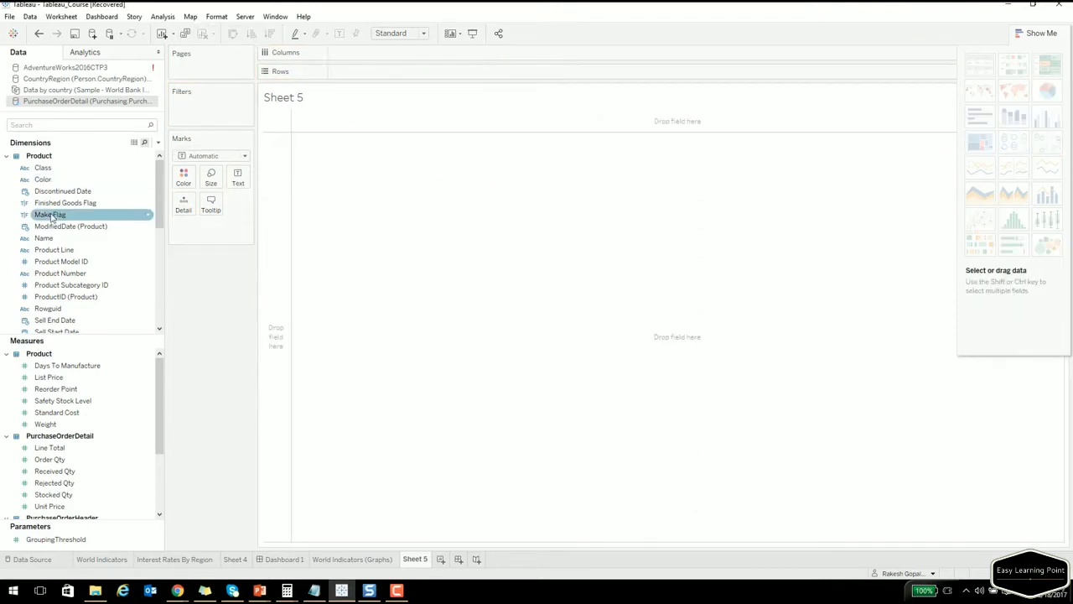
click(51, 238)
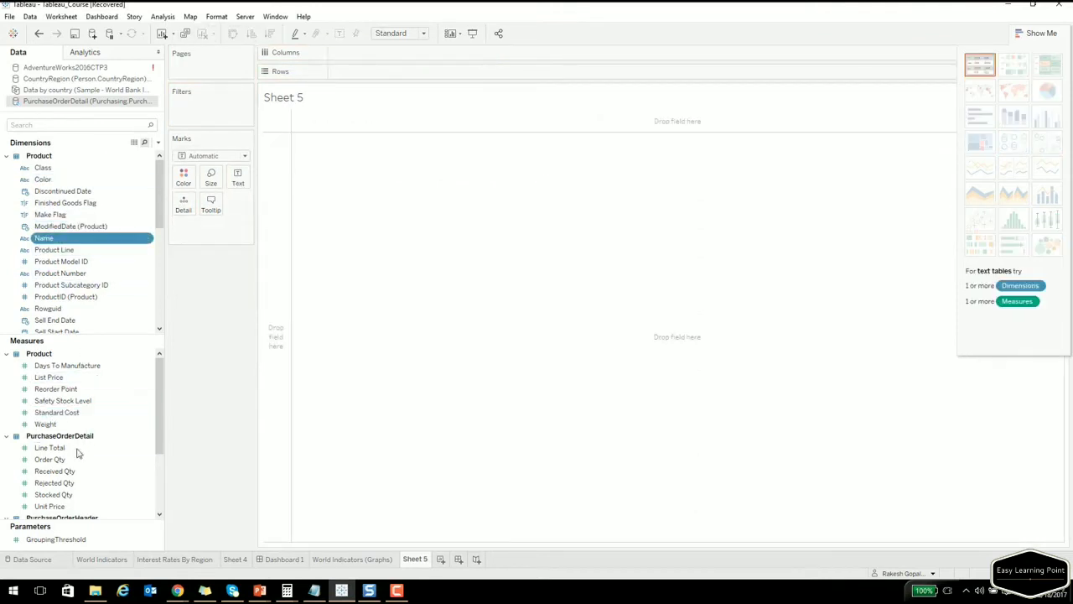
scroll(72, 460, down, 3)
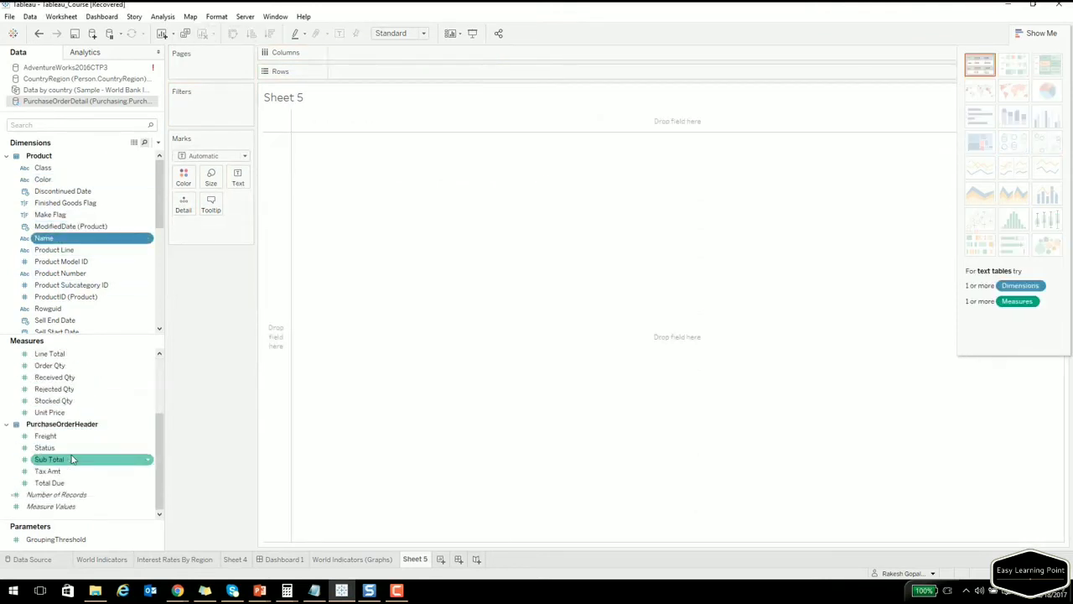
ctrl+click(52, 367)
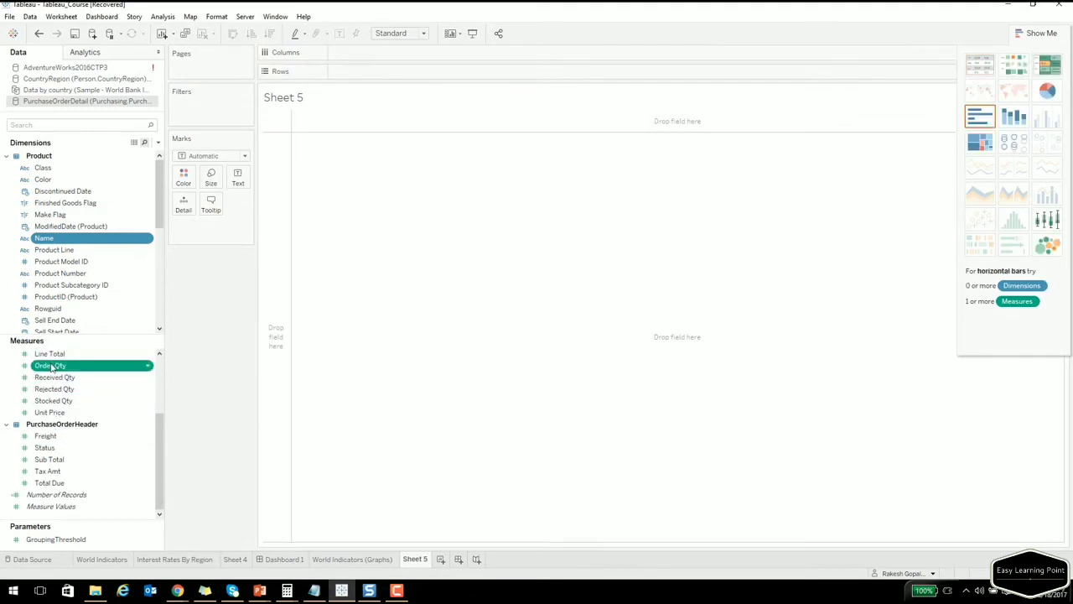
click(980, 116)
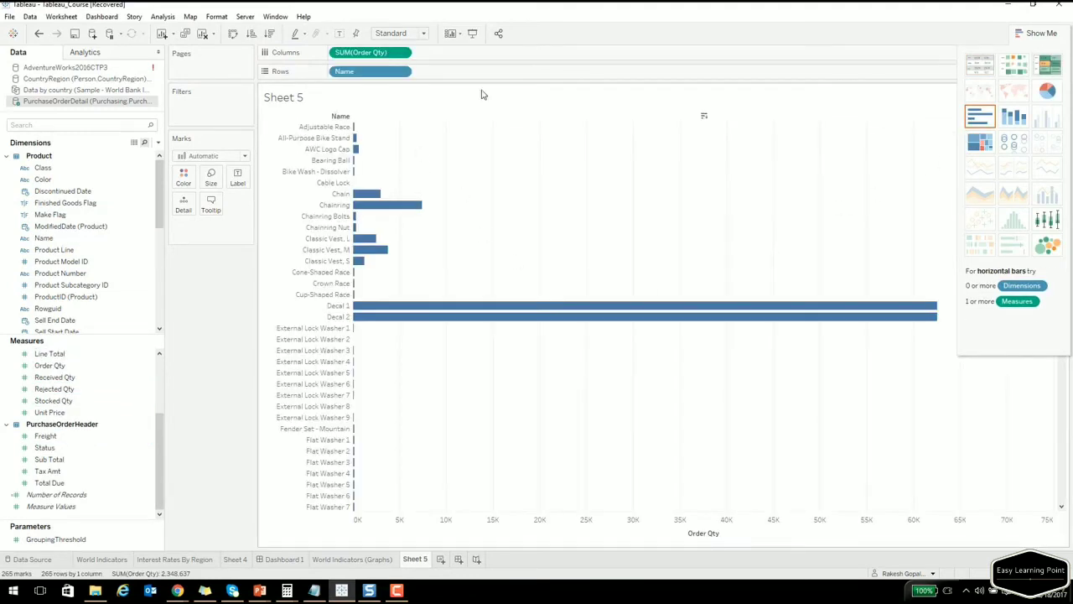
click(702, 120)
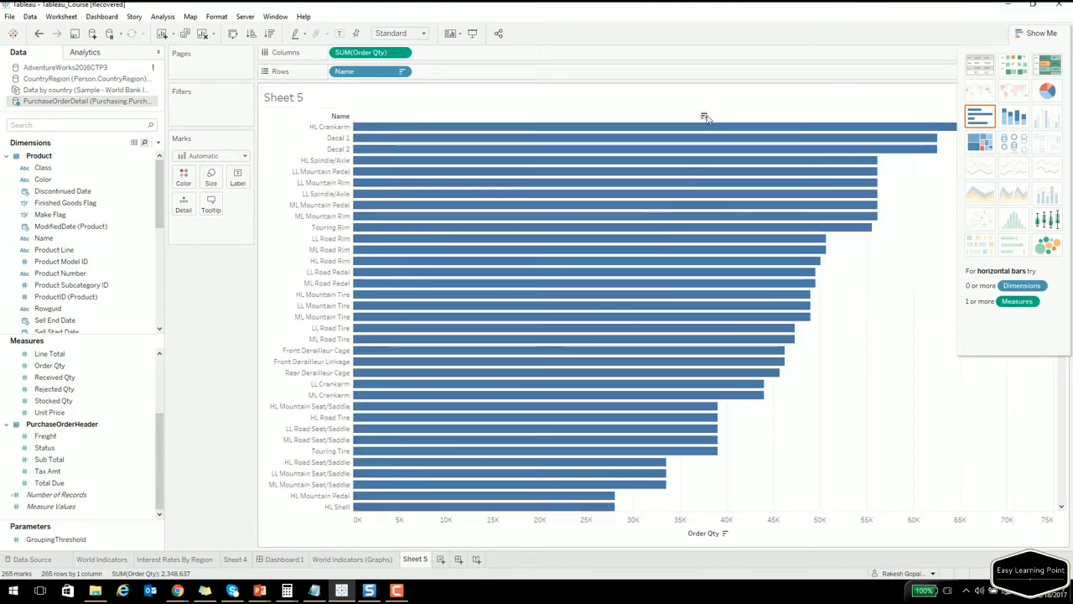
Select all visible bars and set their mark labels to Always Show.
click(1039, 34)
click(1013, 96)
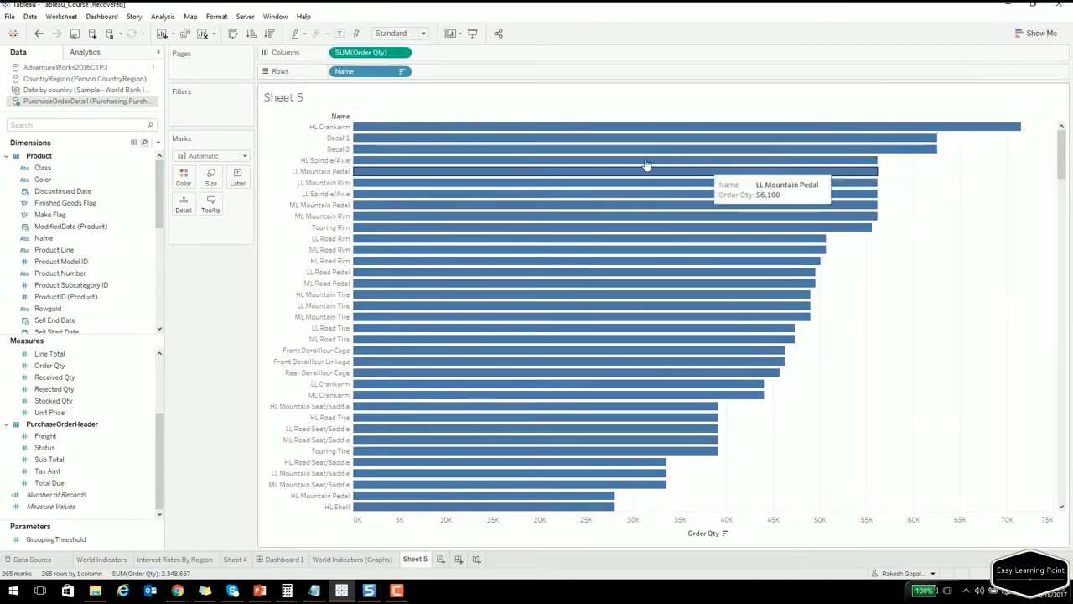
right_click(563, 162)
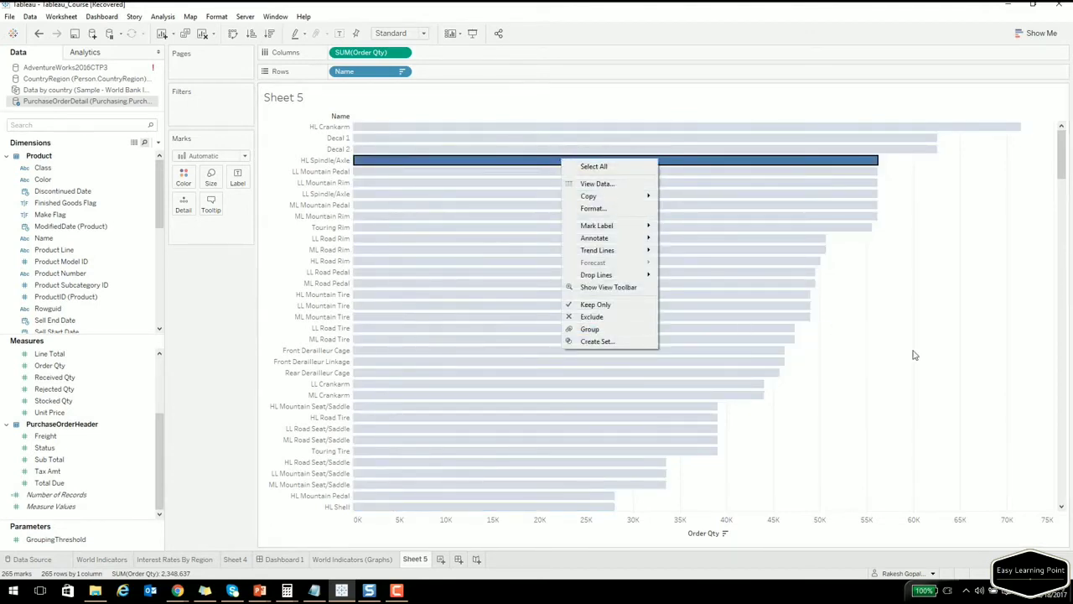
click(994, 352)
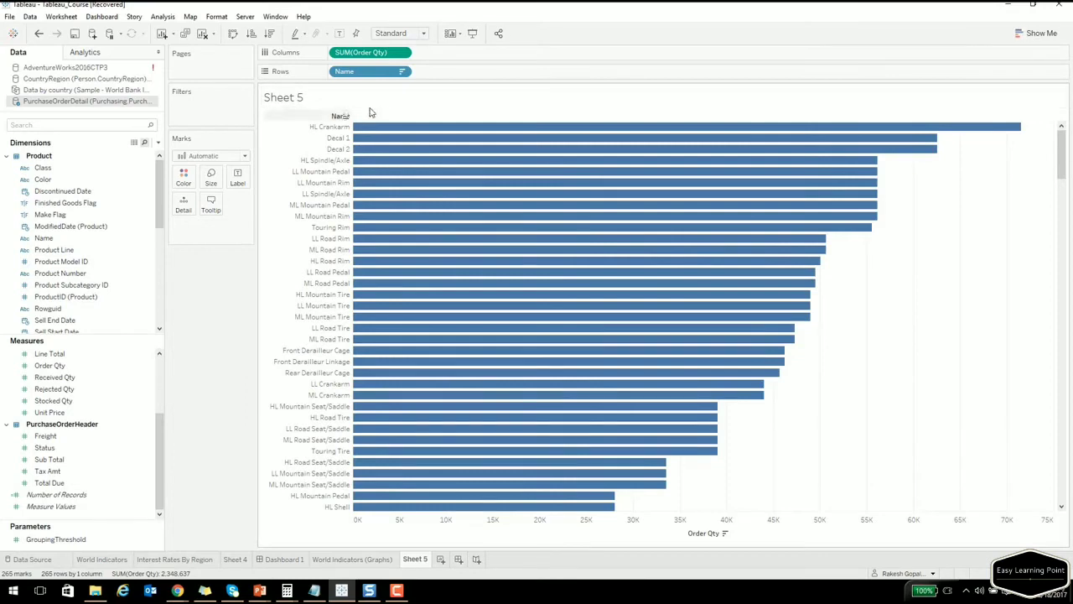
drag(760, 507, 381, 134)
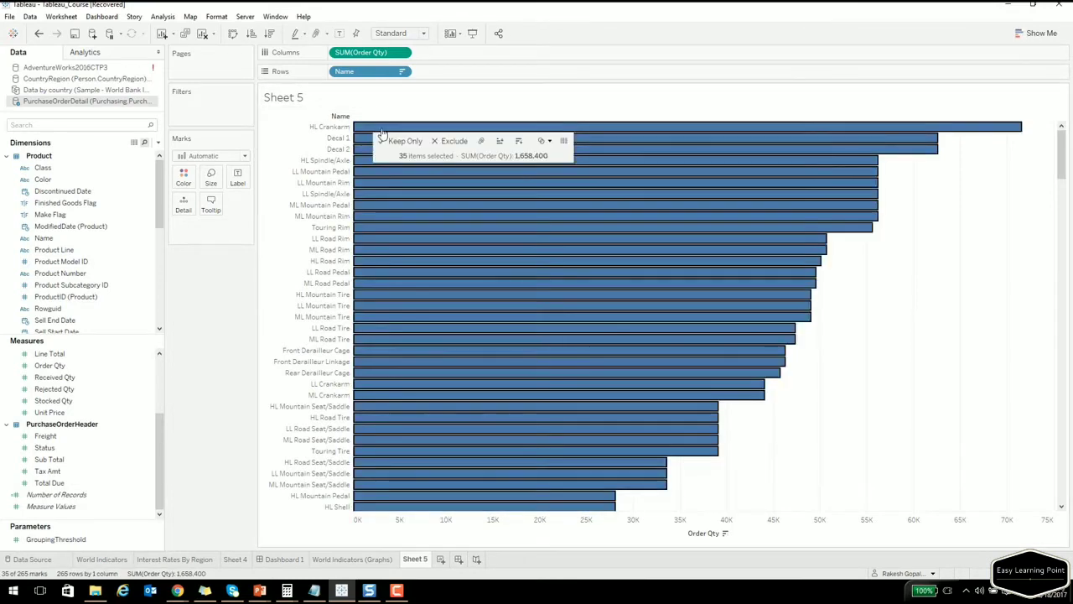
right_click(382, 133)
mouse_move(427, 200)
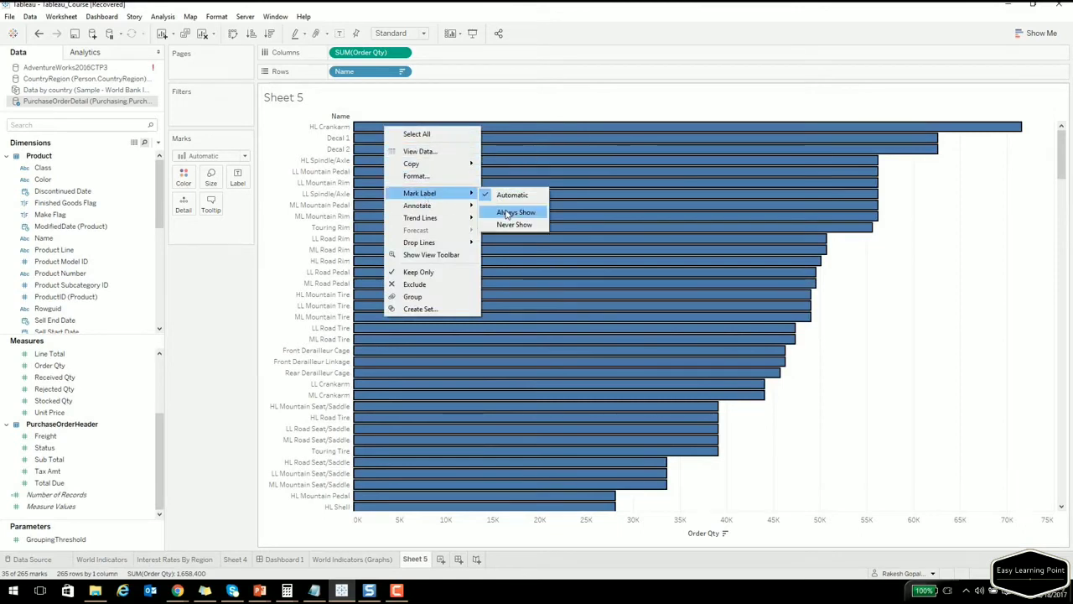
click(506, 215)
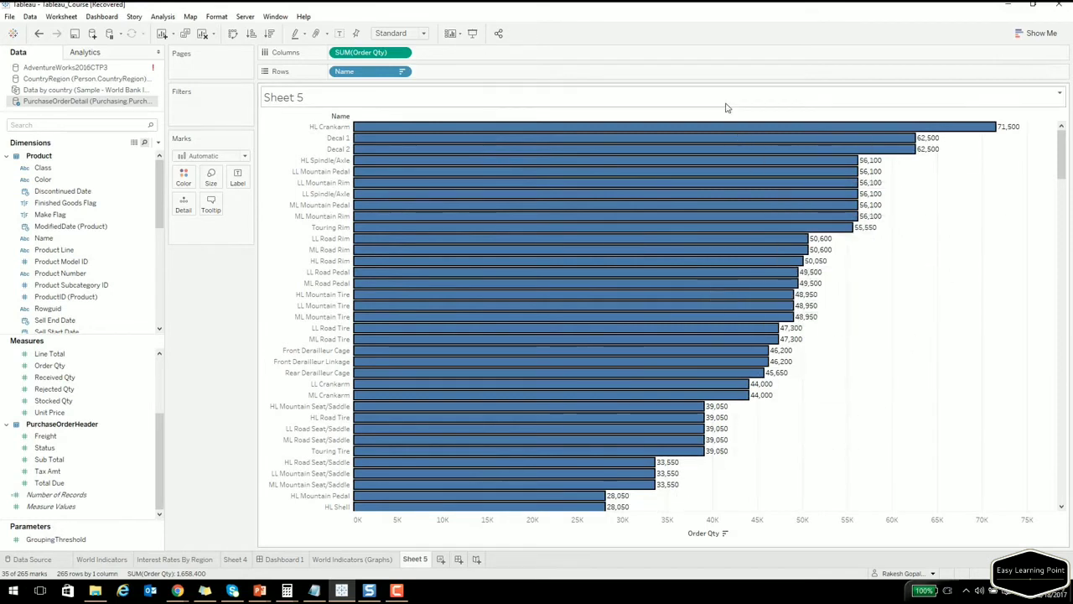
click(227, 338)
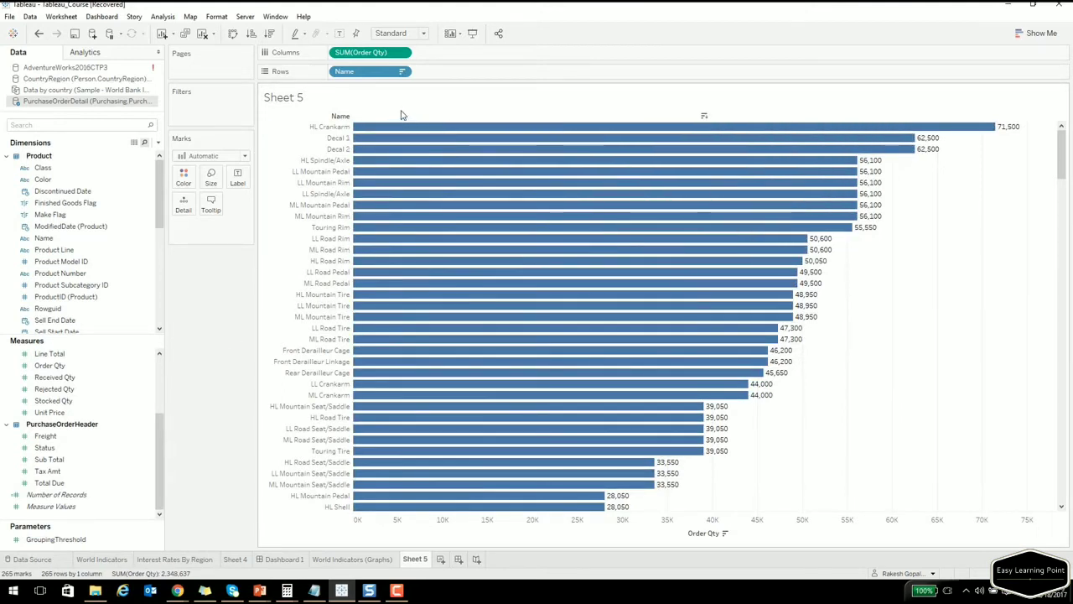
drag(867, 228, 491, 133)
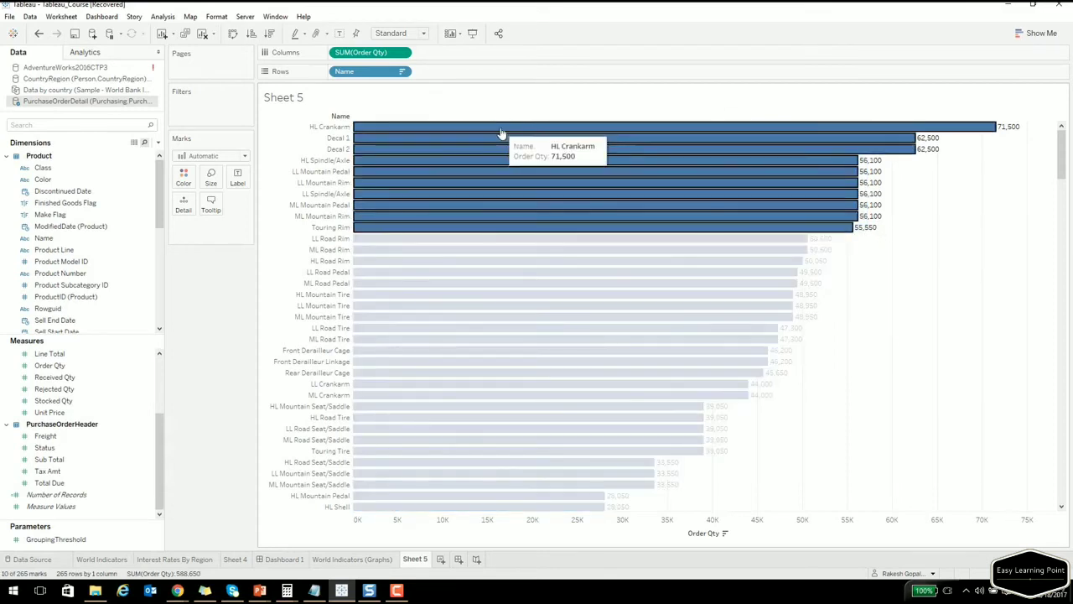
click(534, 117)
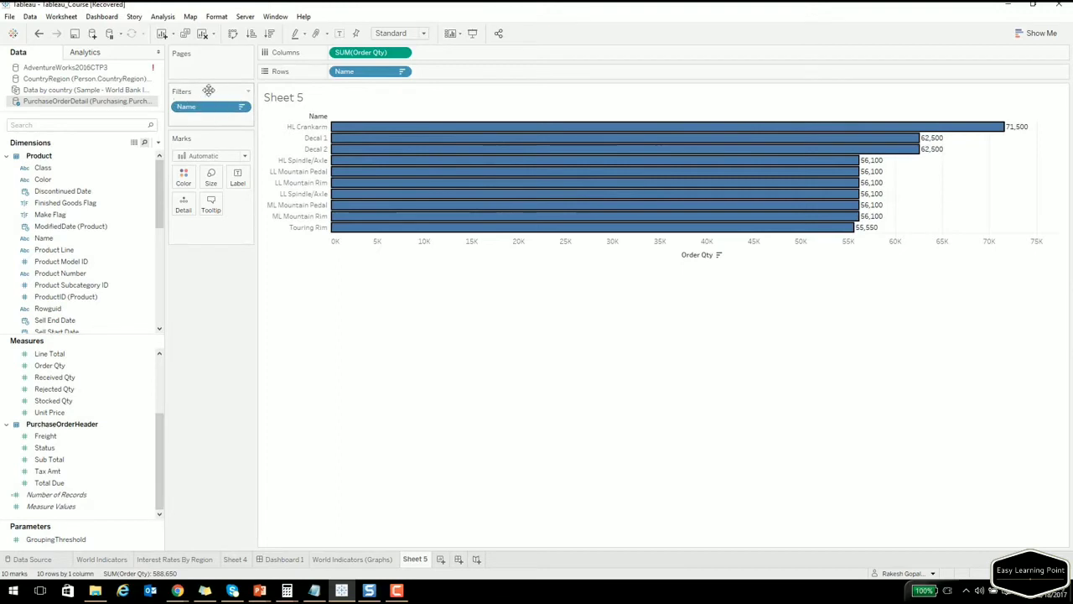
mouse_move(442, 151)
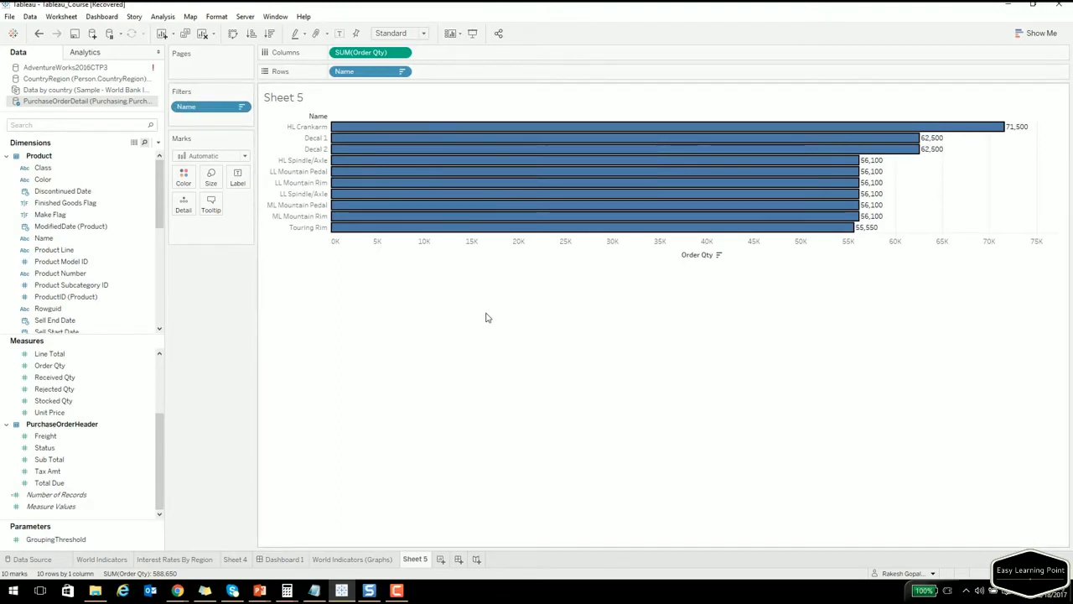
click(39, 34)
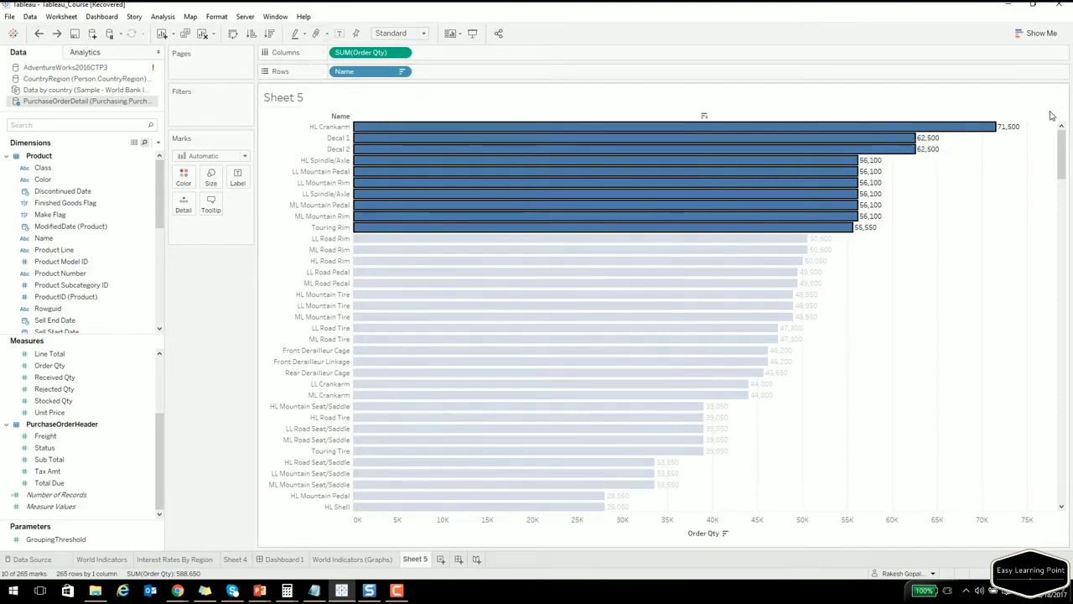
Create a set named 'Group 1' from the top eleven product bars.
click(293, 537)
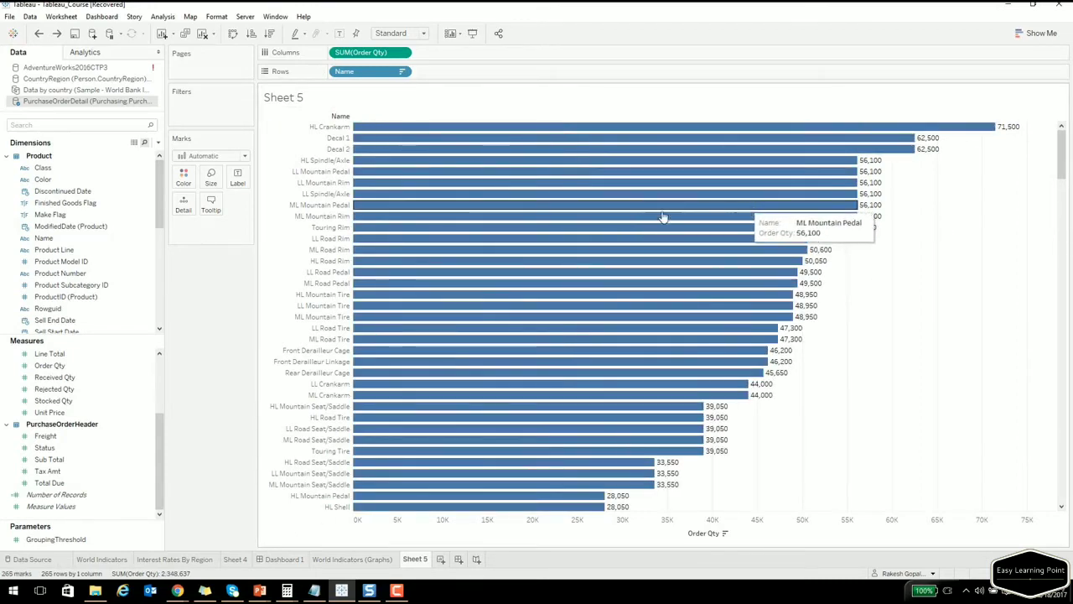
drag(839, 242, 353, 119)
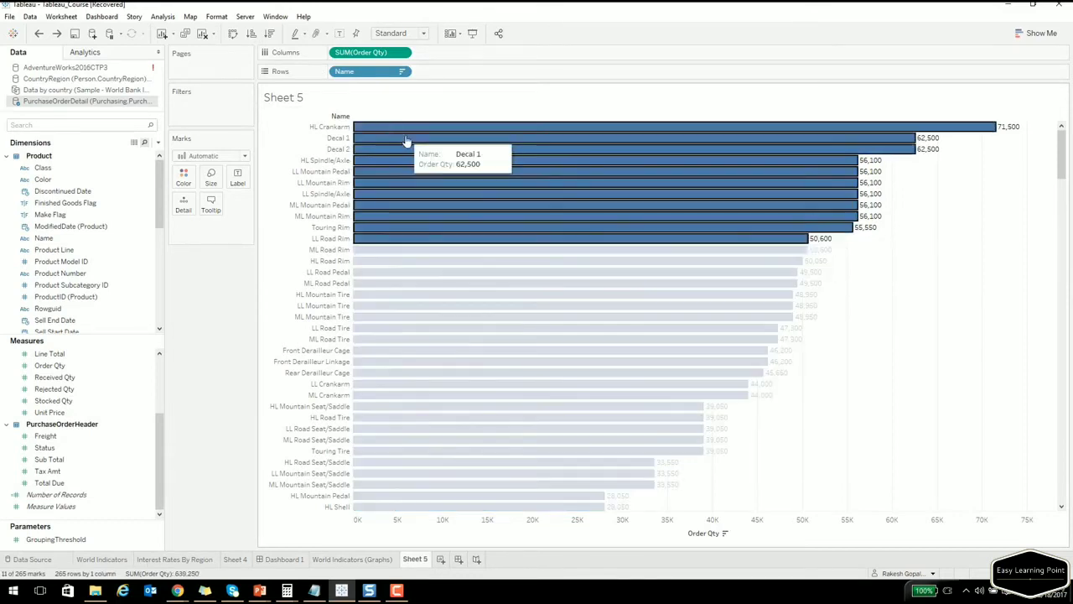
mouse_move(406, 141)
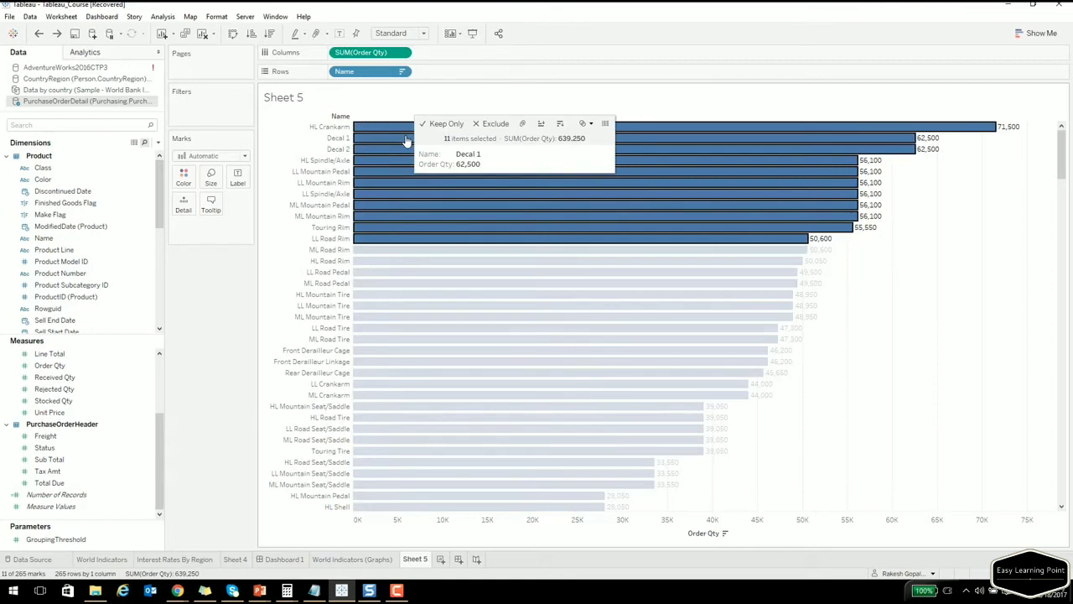
click(585, 125)
click(597, 140)
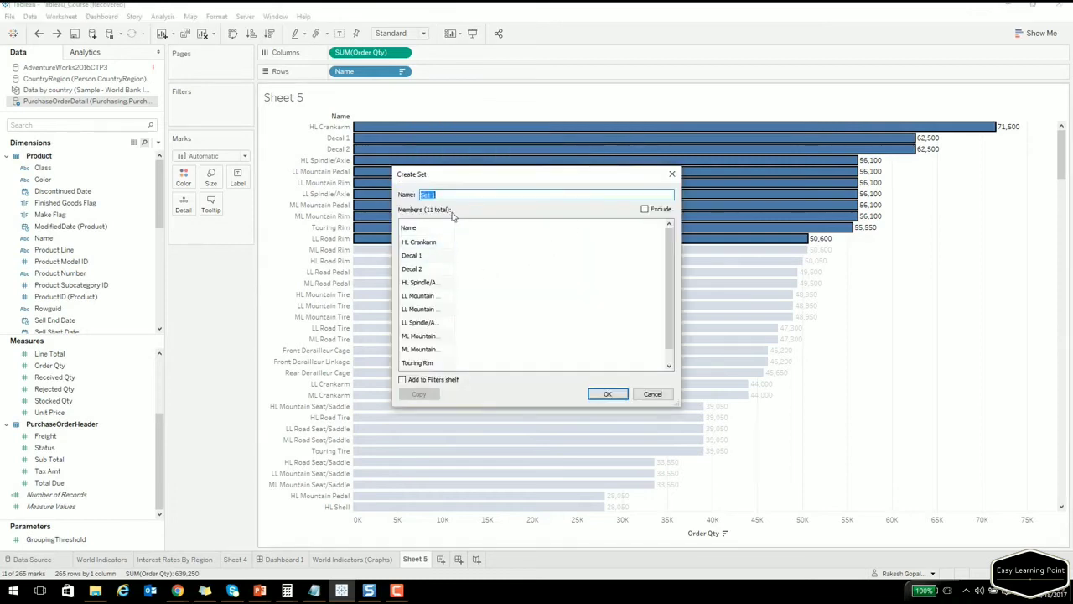
text(Group 1)
click(609, 394)
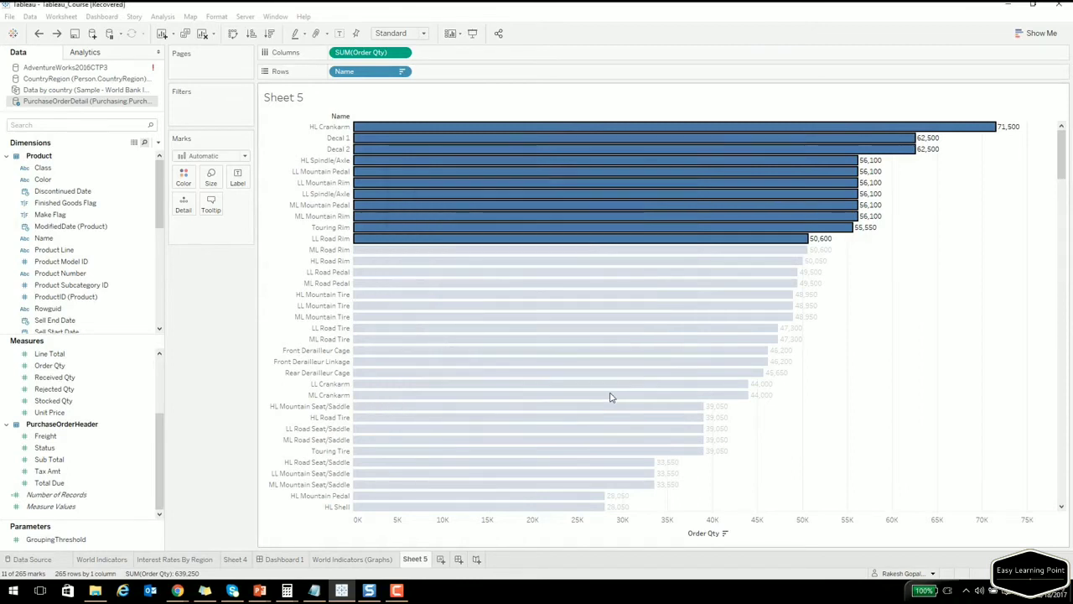
Swap rows and columns so Order Qty by Name shows as vertical columns, then clear the sheet.
click(79, 126)
text(group)
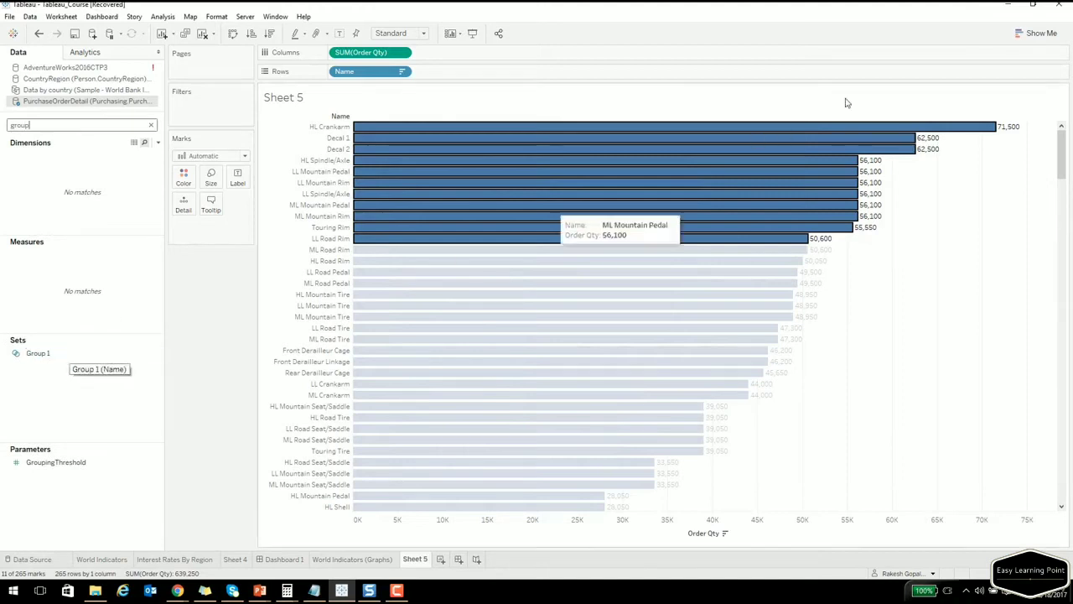
click(233, 34)
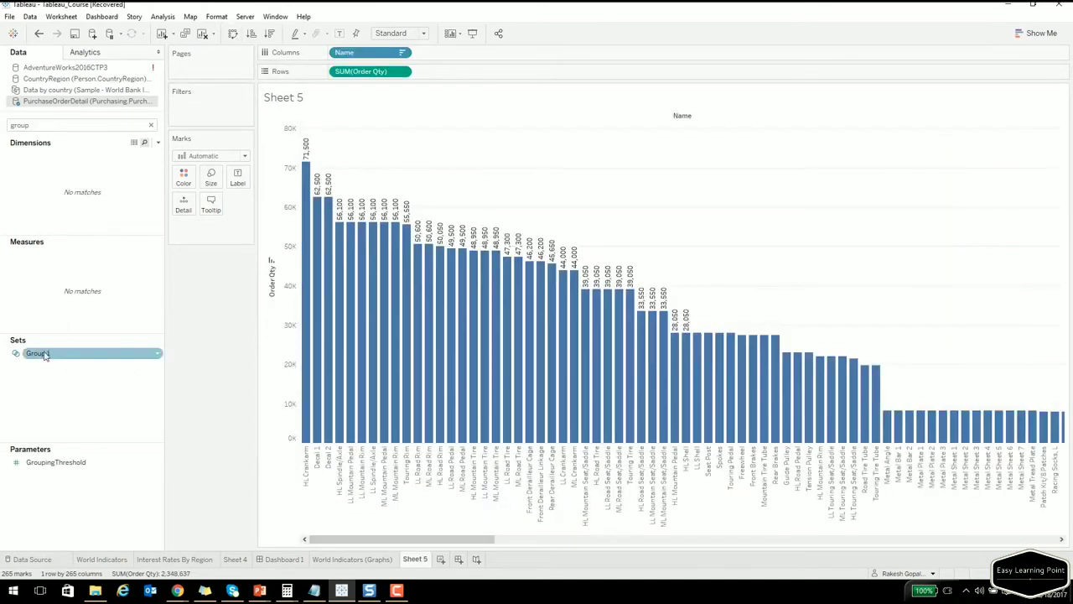
click(203, 35)
Put In/Out of Group 1 on Rows and show summed List Price as text.
drag(38, 353, 289, 211)
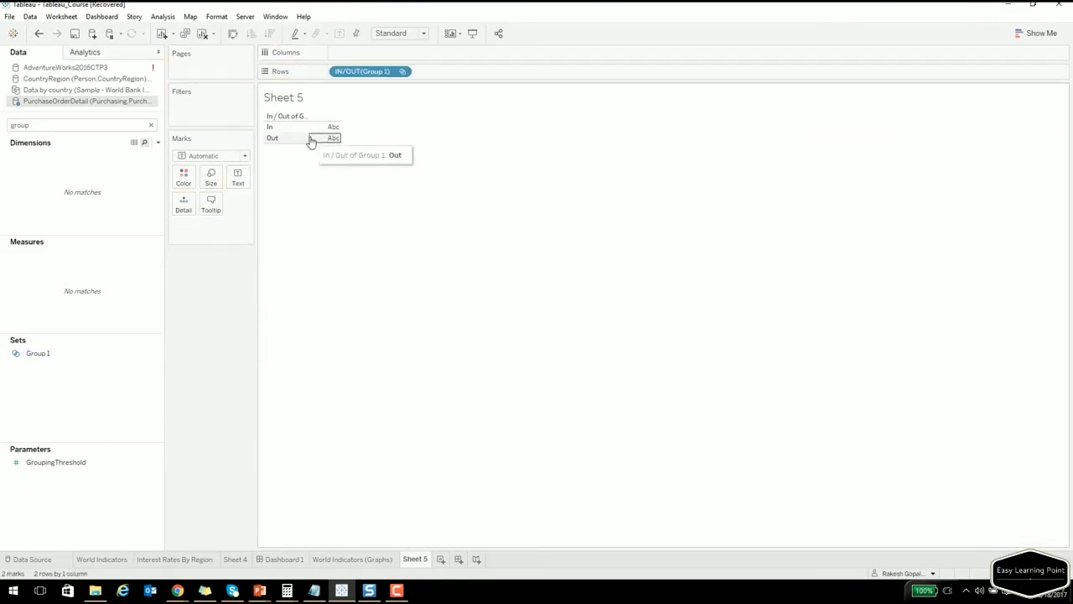
drag(309, 138, 329, 133)
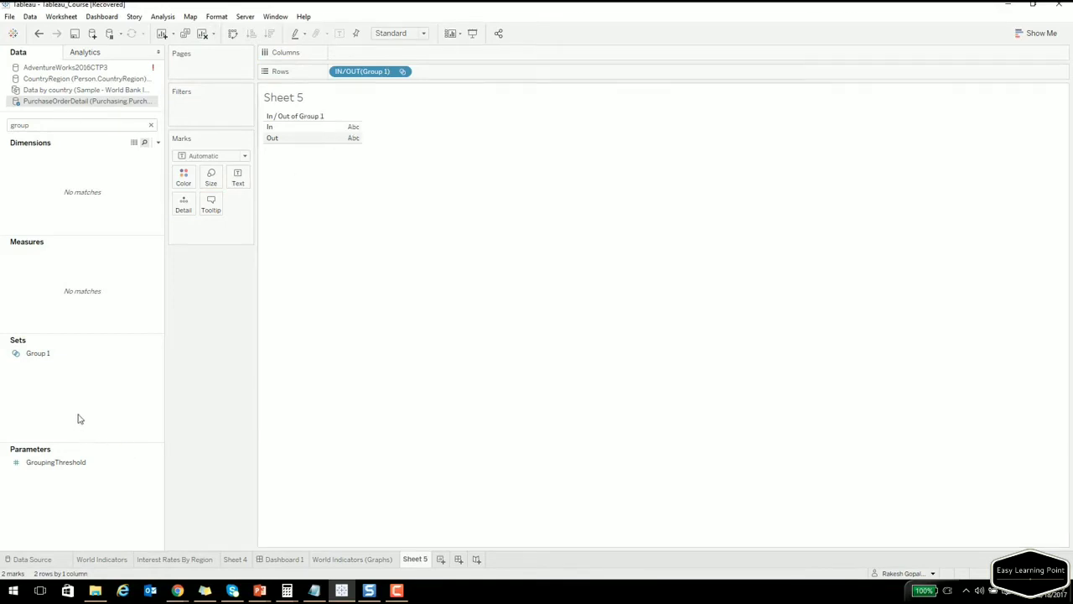
click(151, 125)
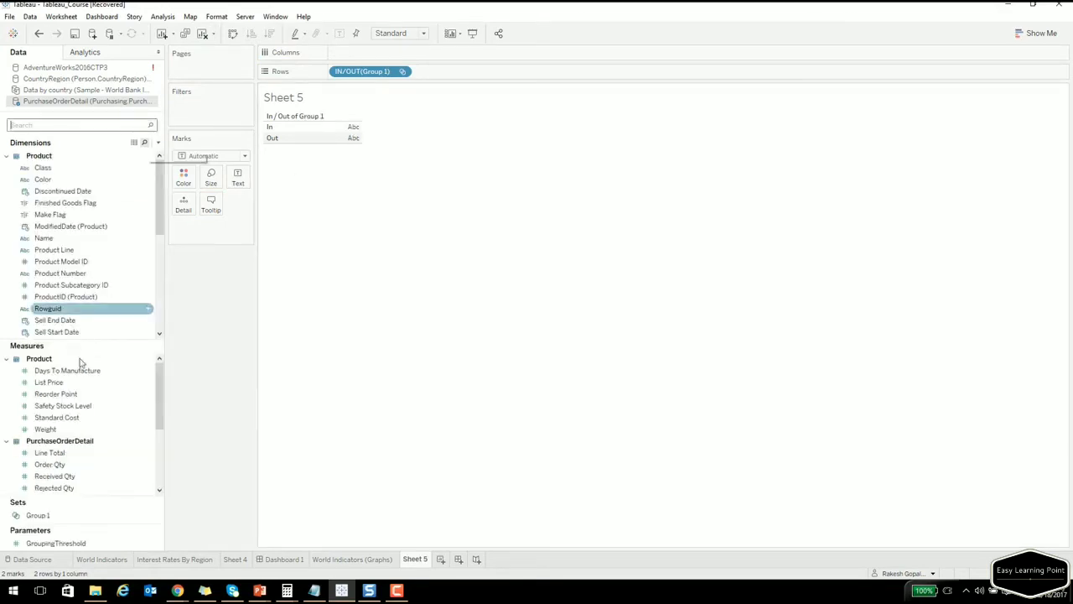
drag(94, 393, 340, 138)
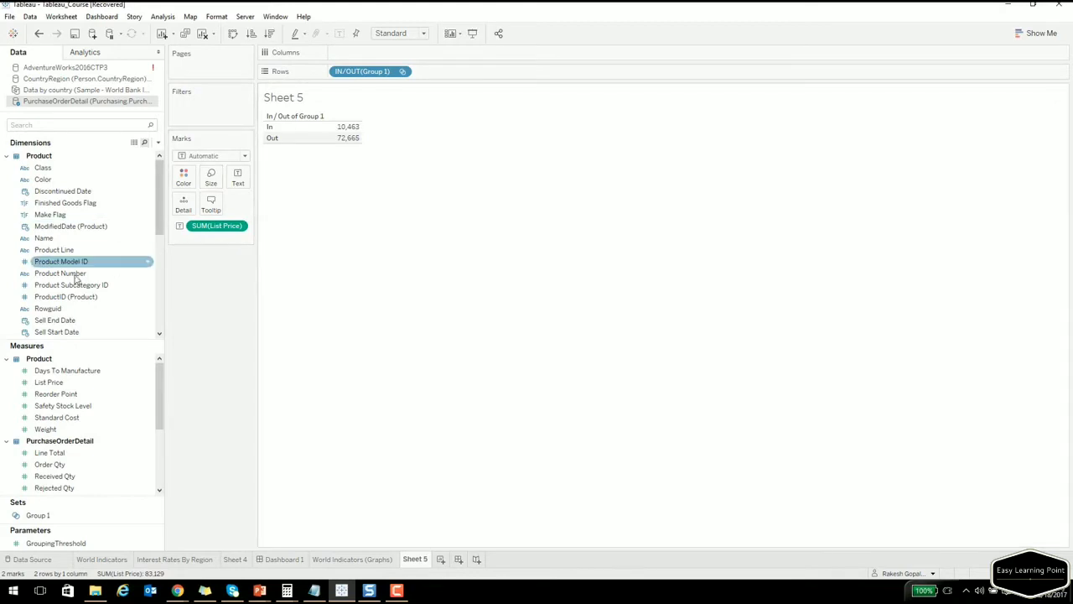
Move In/Out of Group 1 from Rows to Columns, giving In 10,463 and Out 72,665.
drag(362, 71, 93, 251)
click(120, 127)
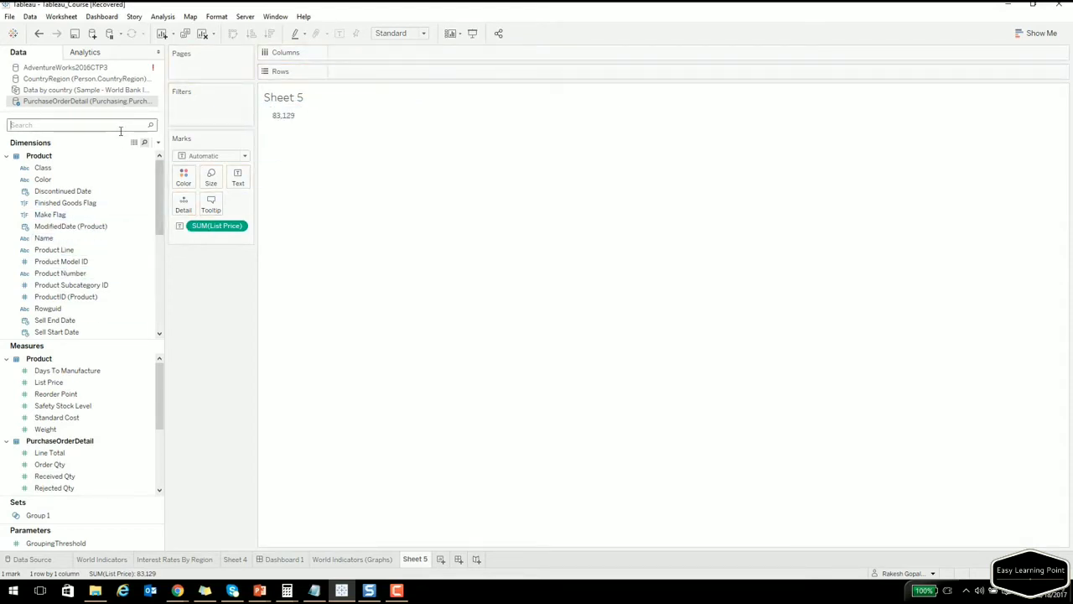
text(grou)
drag(68, 357, 361, 57)
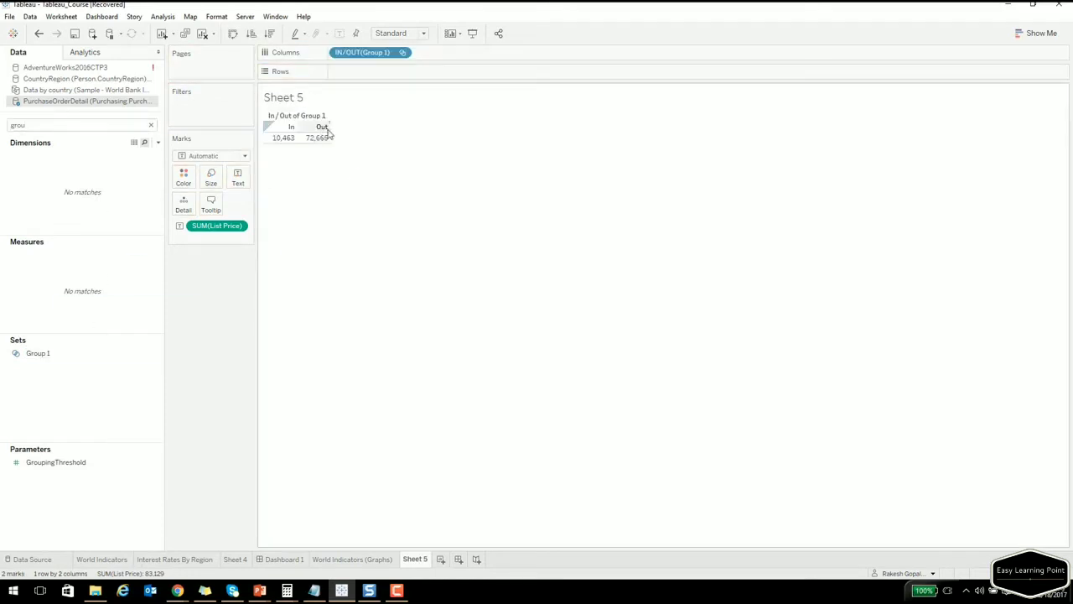
click(151, 125)
Break the In/Out List Price totals down by Color, then remove Color and the In/Out pills.
drag(72, 185, 365, 68)
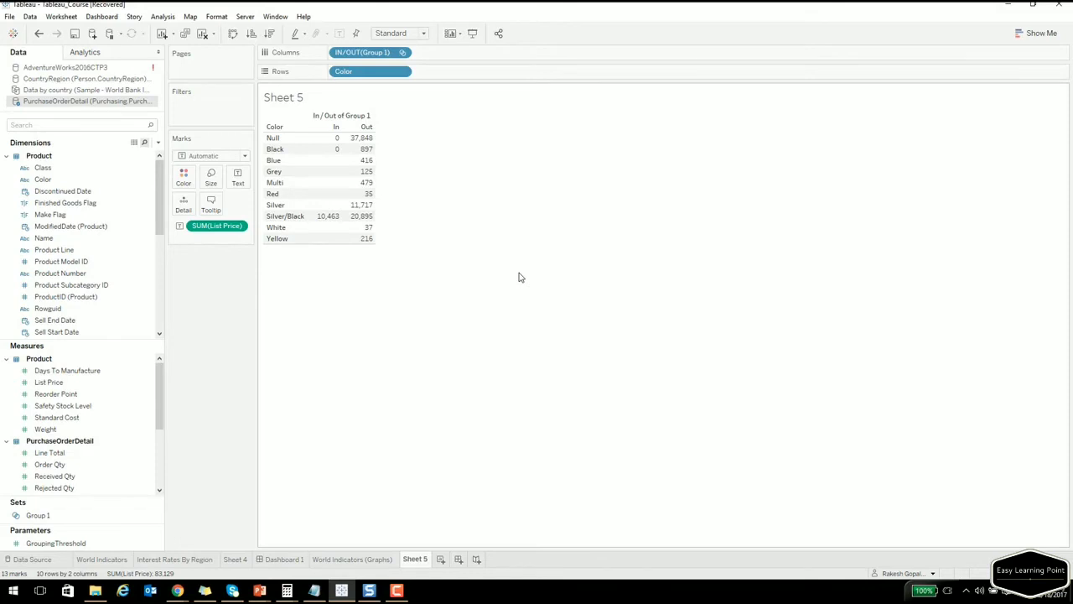
drag(369, 71, 159, 289)
drag(363, 53, 270, 178)
List summed List Price per Style (Null 81,153, M 510, U 1,030, W 435) and collapse the Product folder.
scroll(99, 272, down, 3)
scroll(99, 271, down, 1)
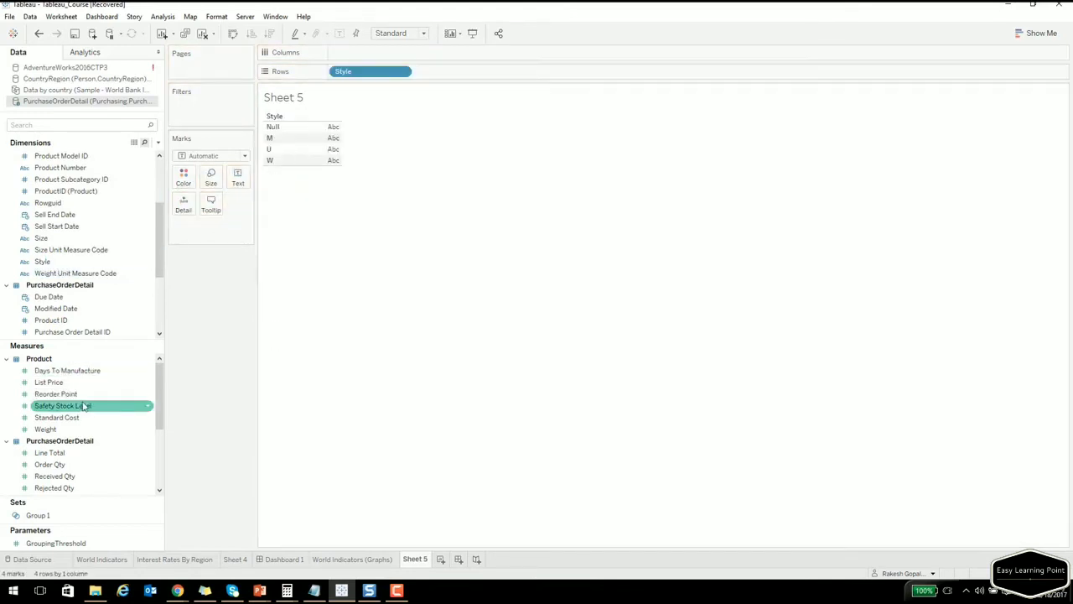
drag(80, 394, 331, 149)
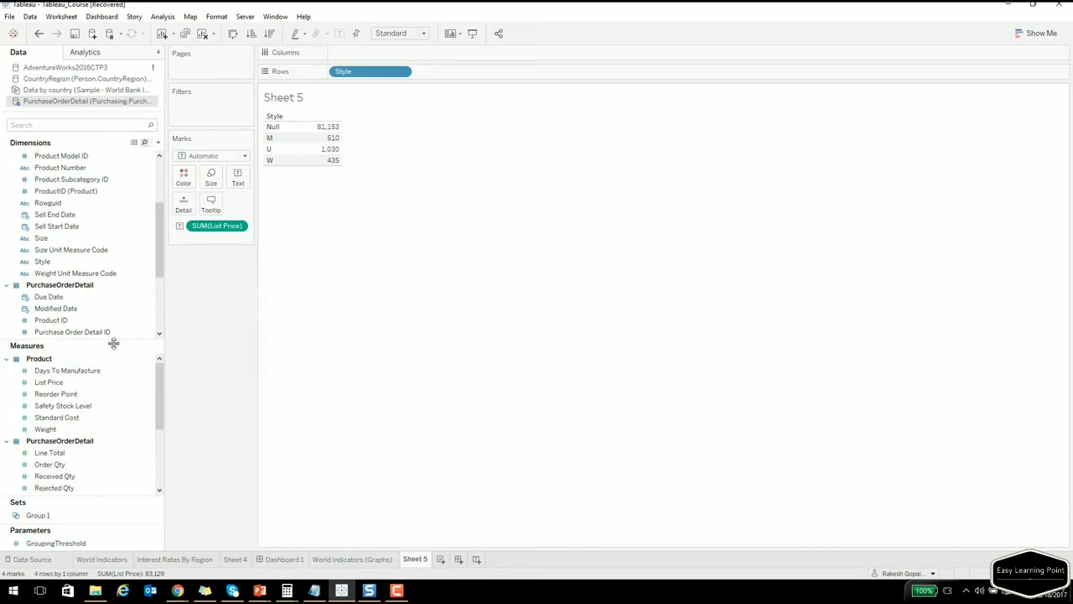
drag(112, 343, 120, 489)
scroll(98, 268, up, 3)
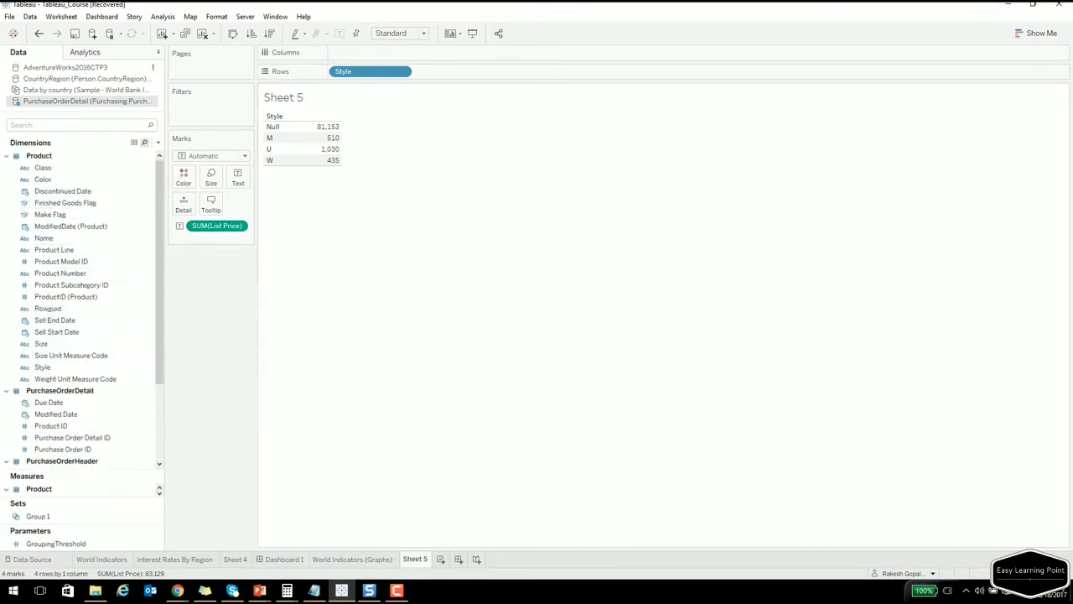
click(6, 157)
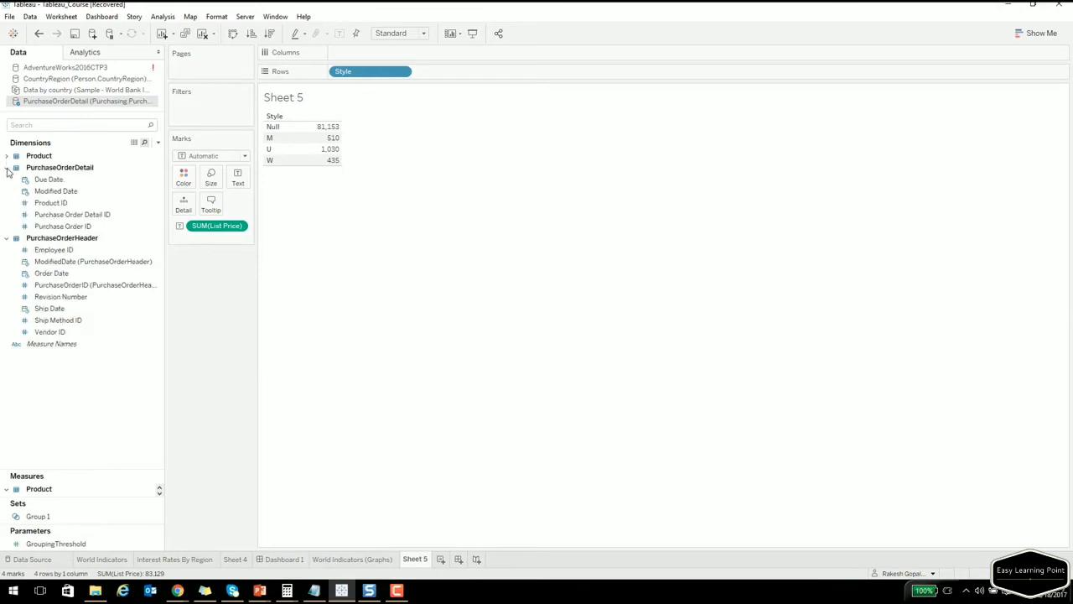
Create a calculated field named groupings beginning IF SUM([List Price]) < 1000 THEN "Group A".
right_click(66, 371)
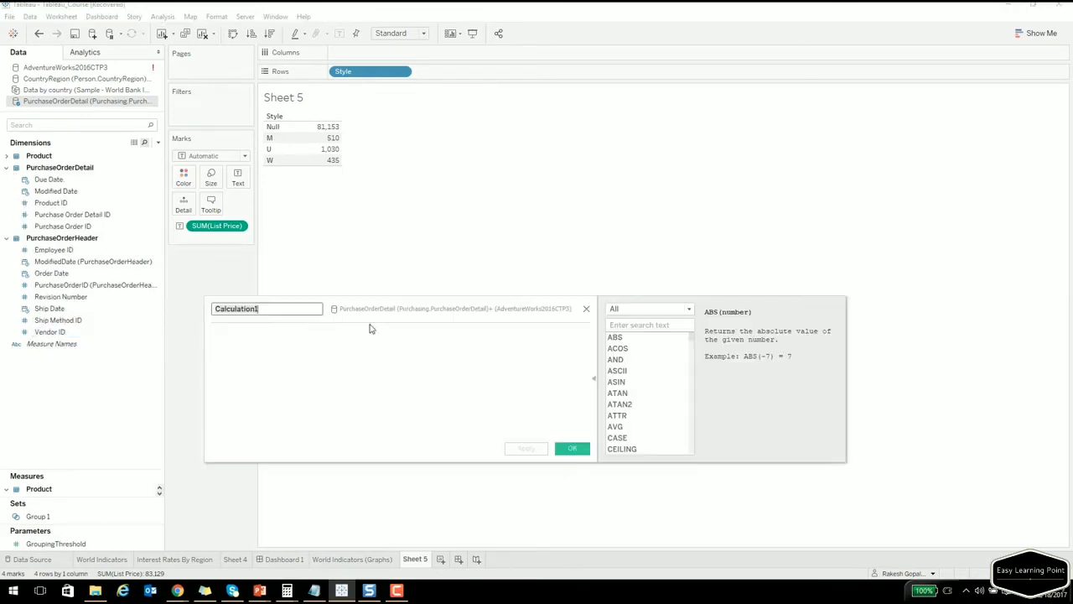
text(grou)
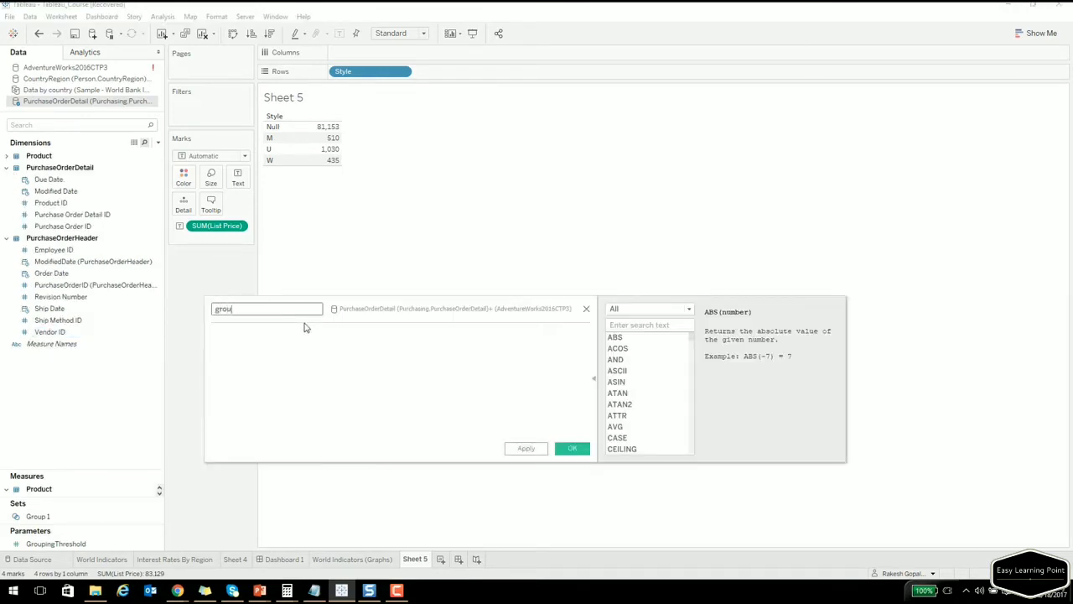
text(pings)
click(302, 352)
text(if)
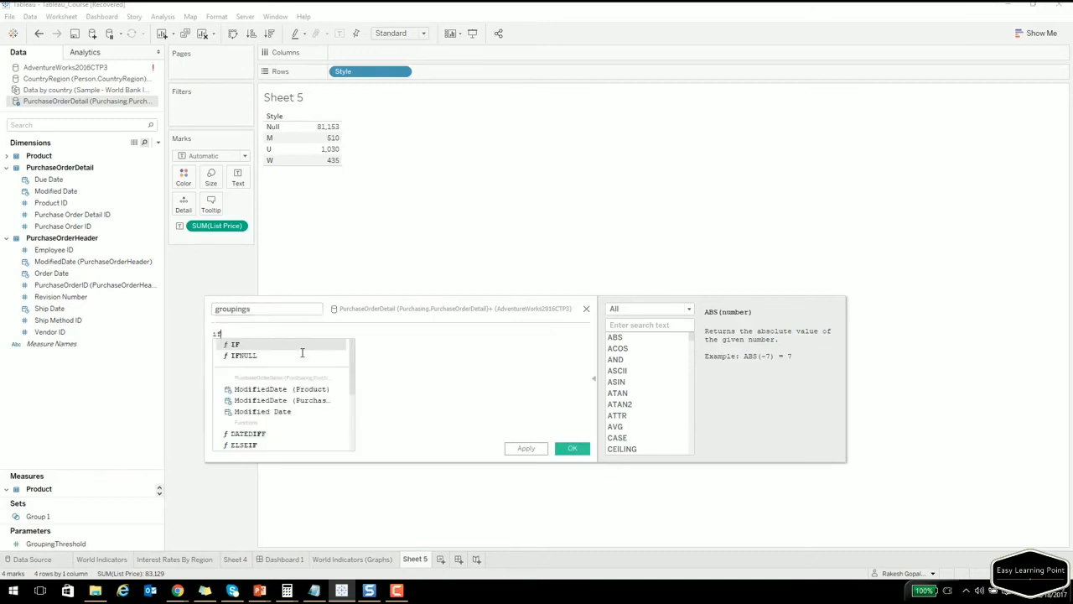
text((sum)
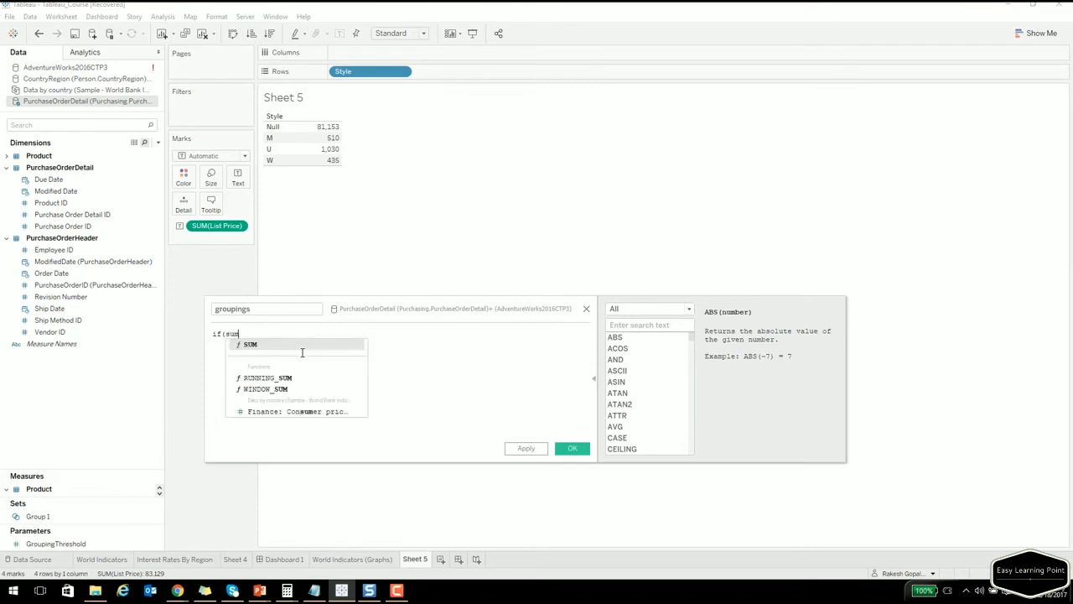
text(([lis)
key(Return)
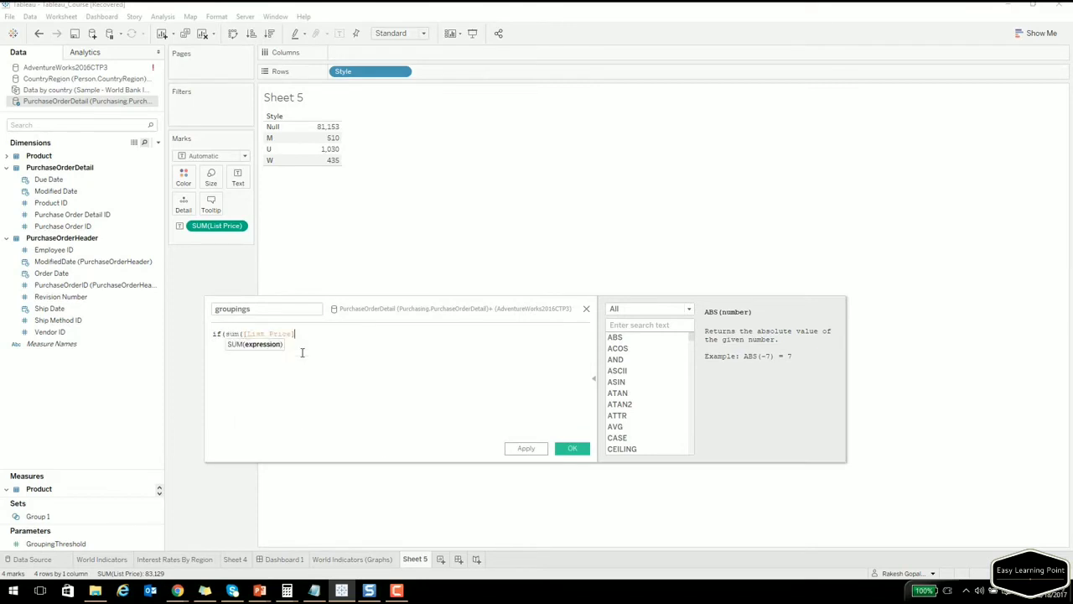
text()))
key(BackSpace)
text(<)
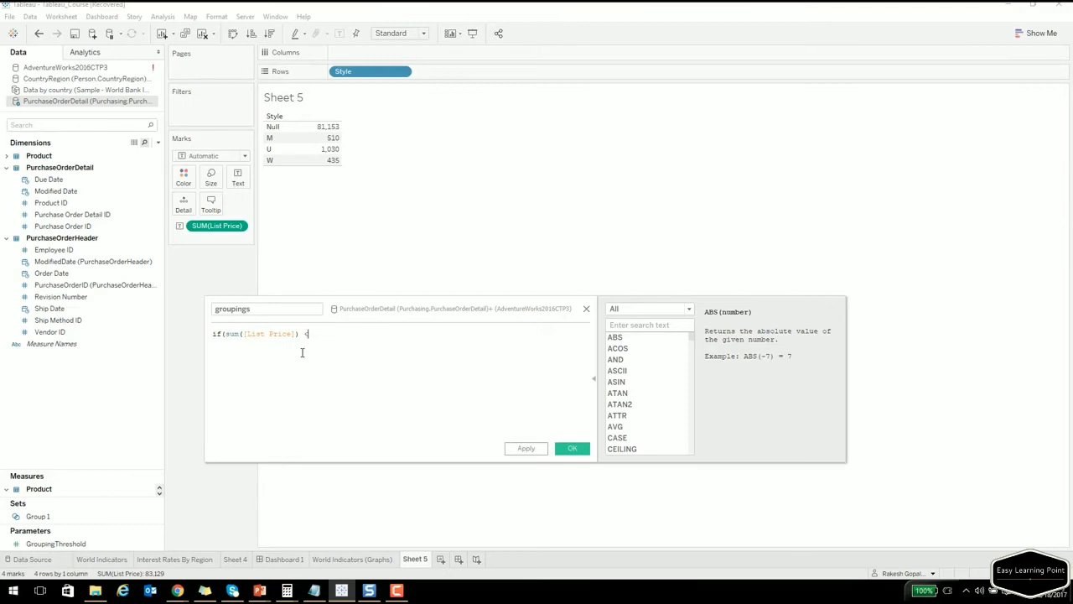
text( 1000 THEN ")
text(Group A)
text(" )
text(Els)
Finish the formula with ELSE "Group B" END, fix the closing parenthesis, and save it.
key(Return)
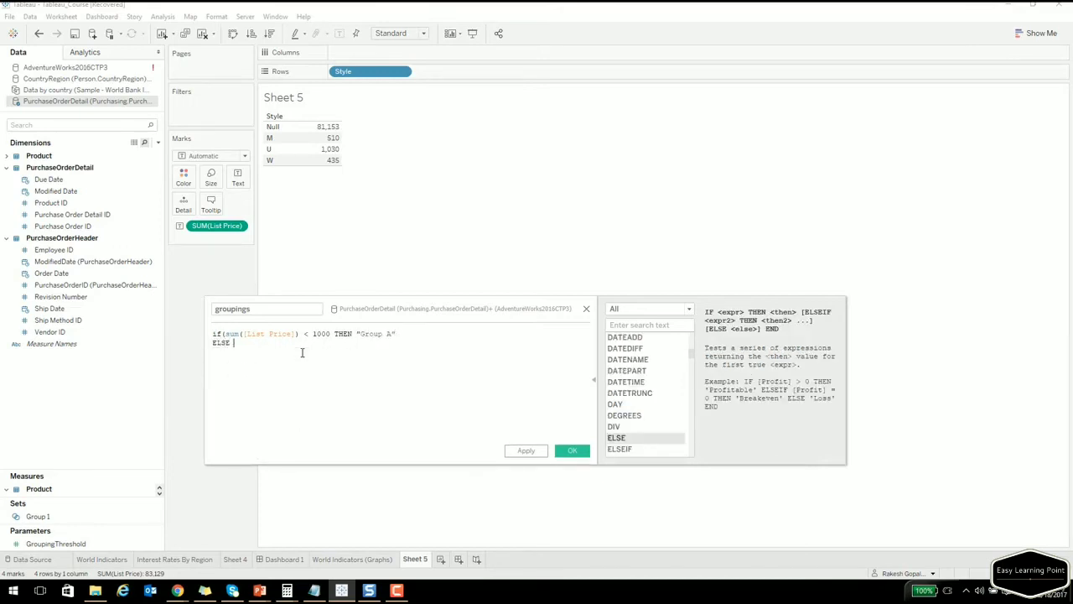
text("Group B")
key(Return)
text(En)
key(Return)
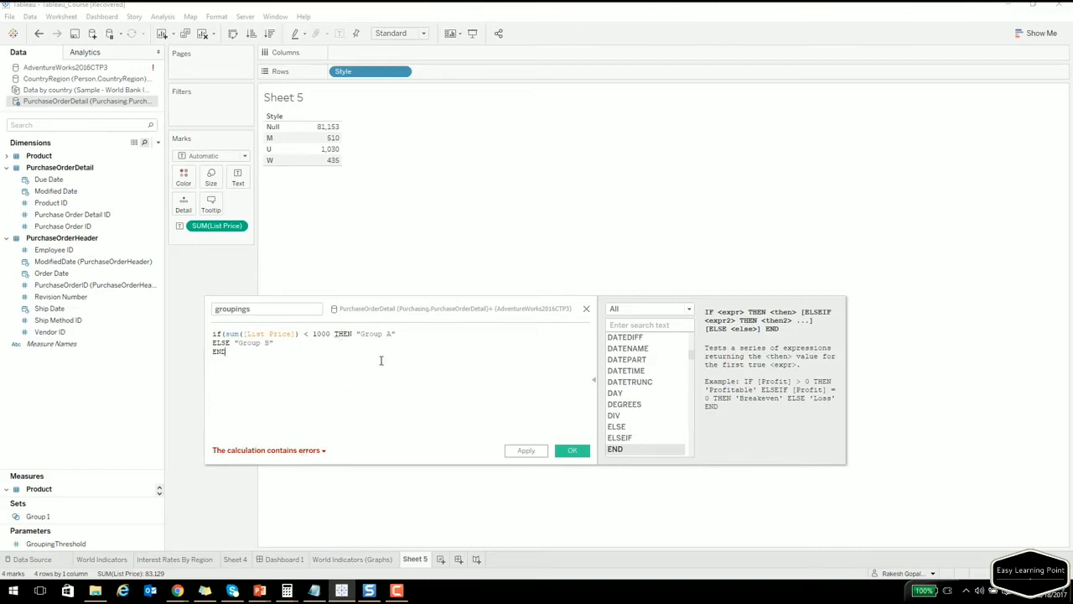
click(331, 334)
text())
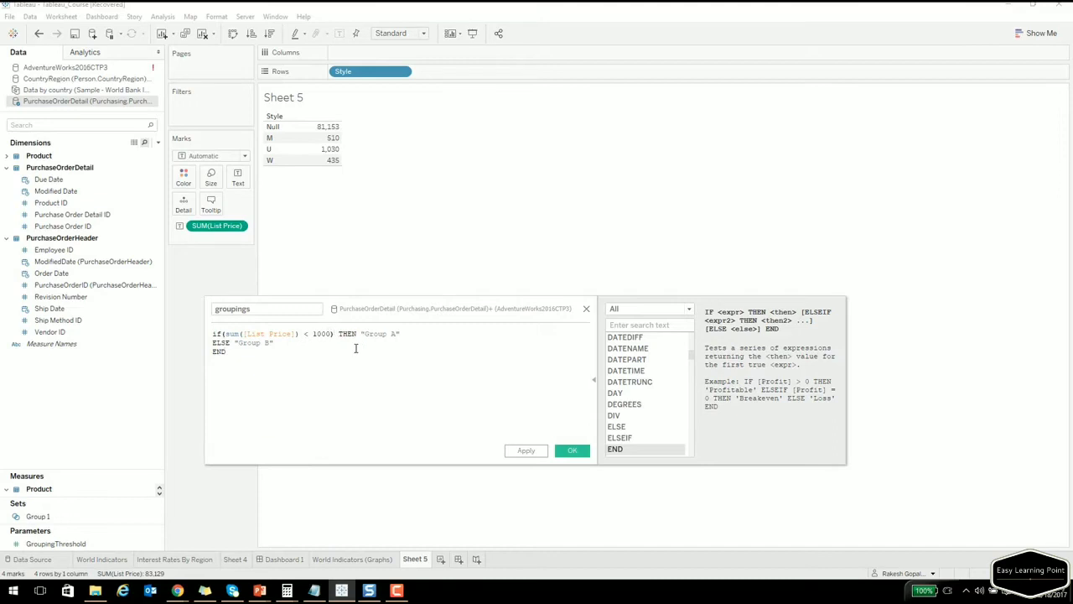
click(572, 451)
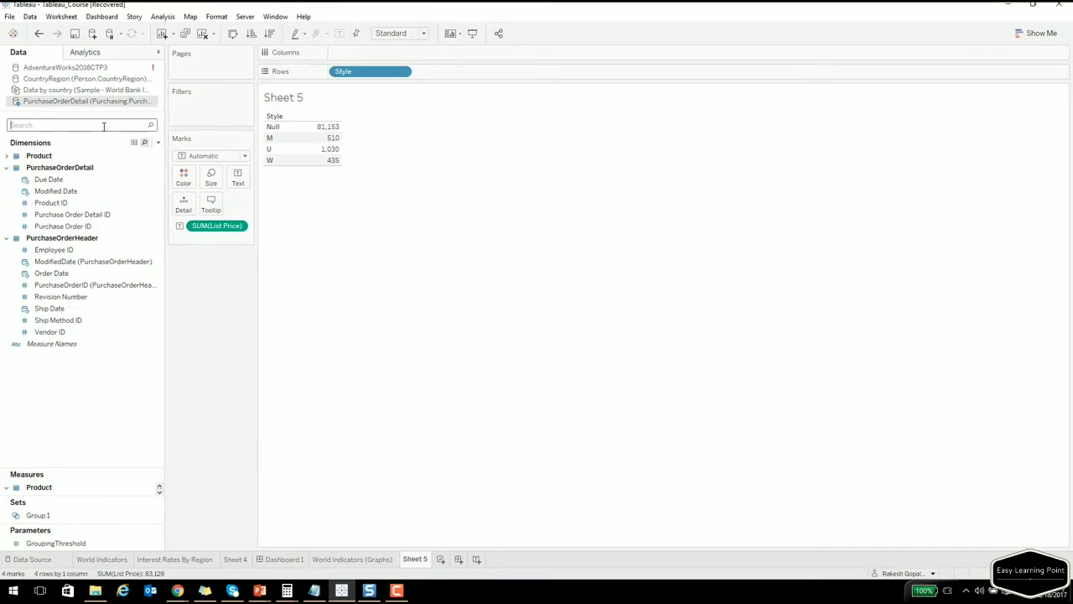
Add groupings to Rows (M and W in Group A, Null and U in Group B) and begin a new parameter.
text(group)
drag(41, 253, 302, 138)
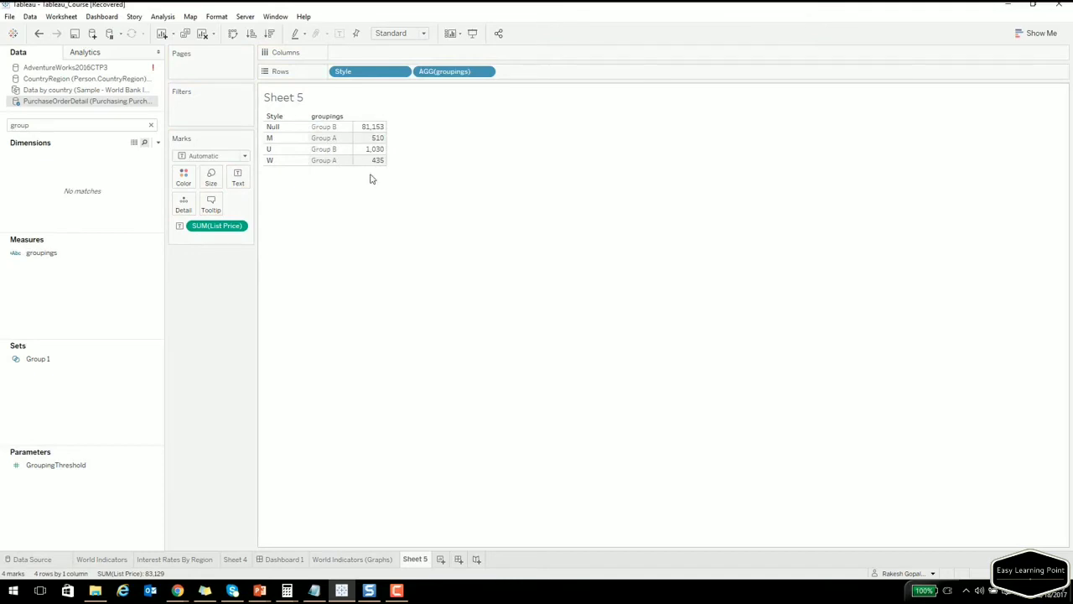
click(177, 591)
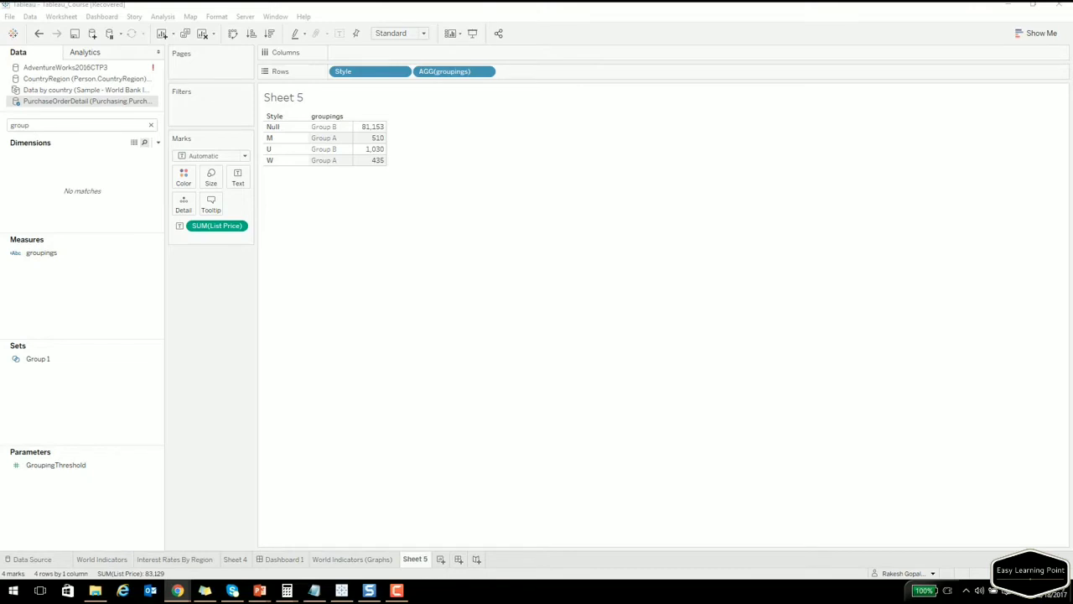
right_click(75, 495)
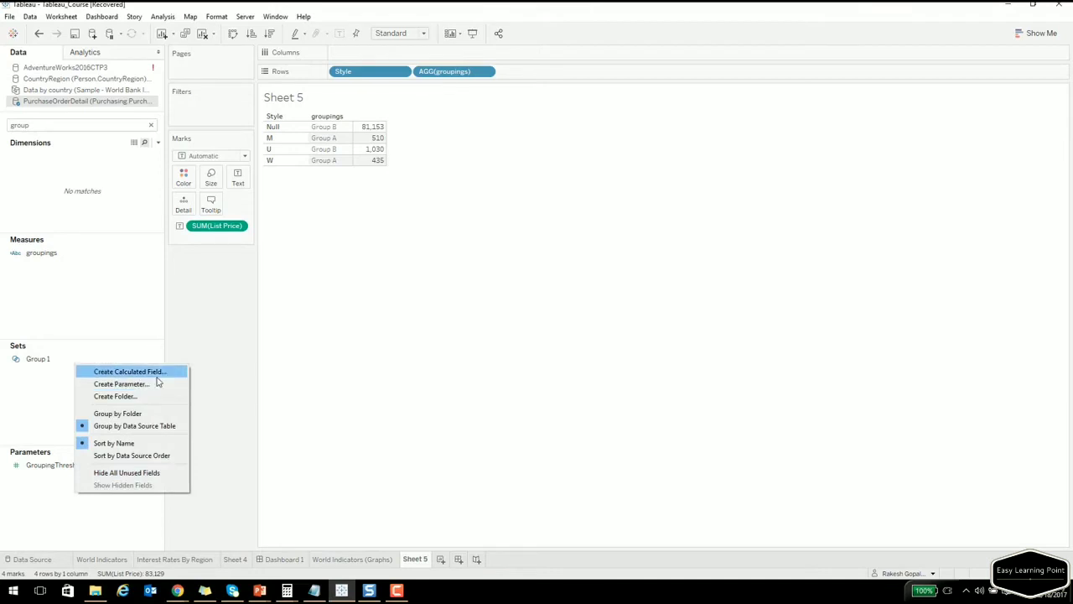
click(172, 384)
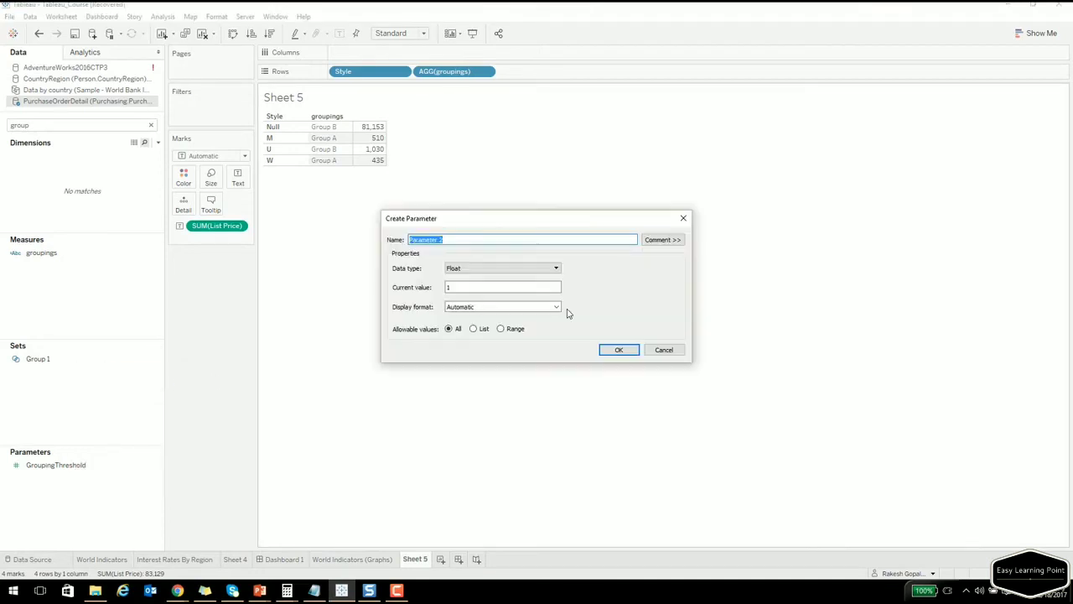
Name the parameter mycustomthreshold and show its parameter control on the sheet.
text(mycustomthreshold)
key(Escape)
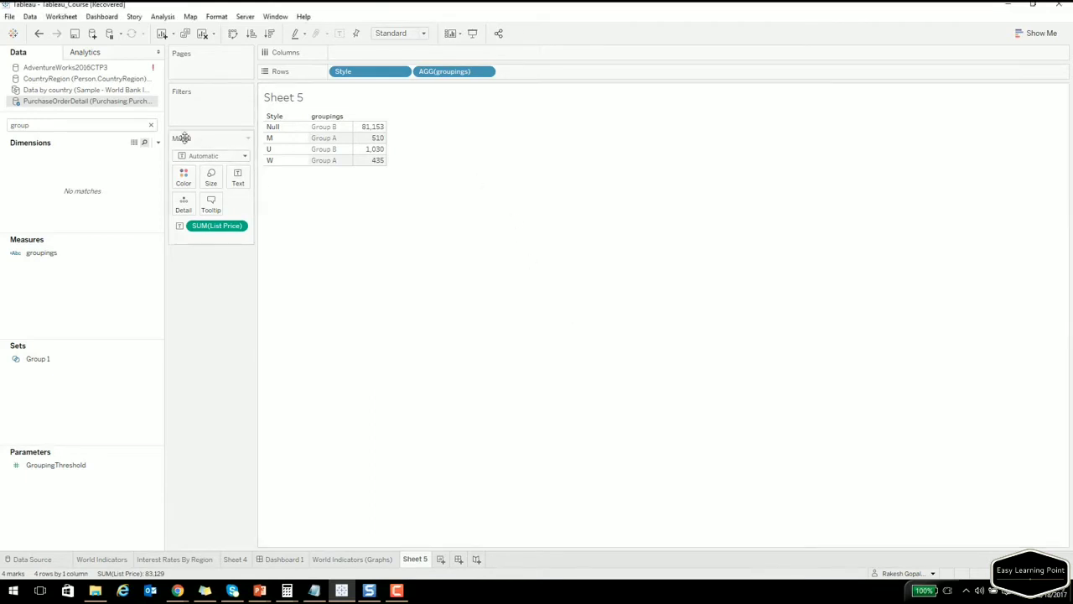
click(152, 126)
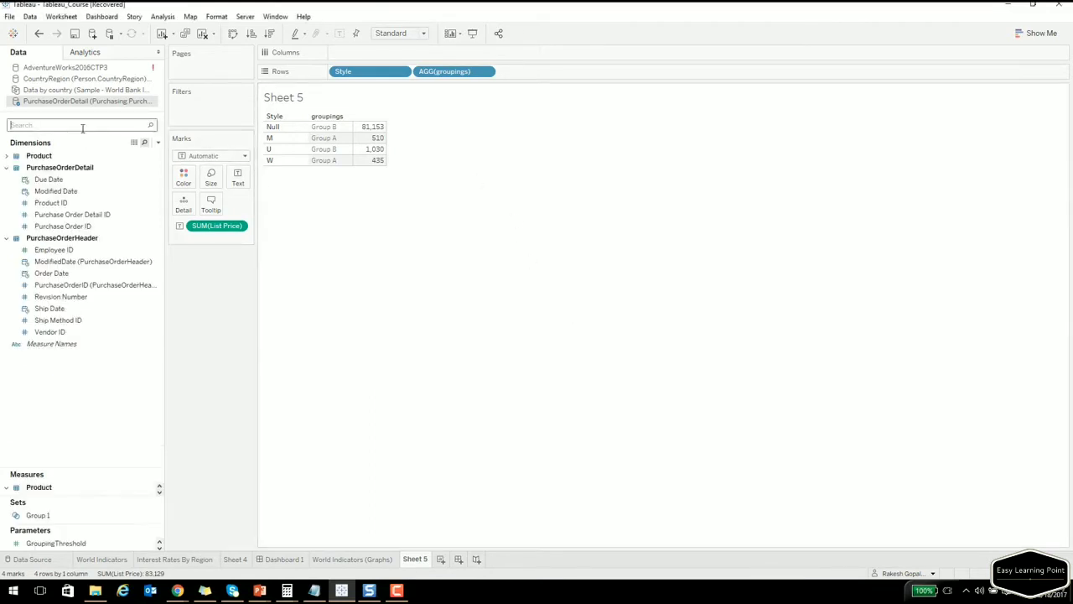
text(cus)
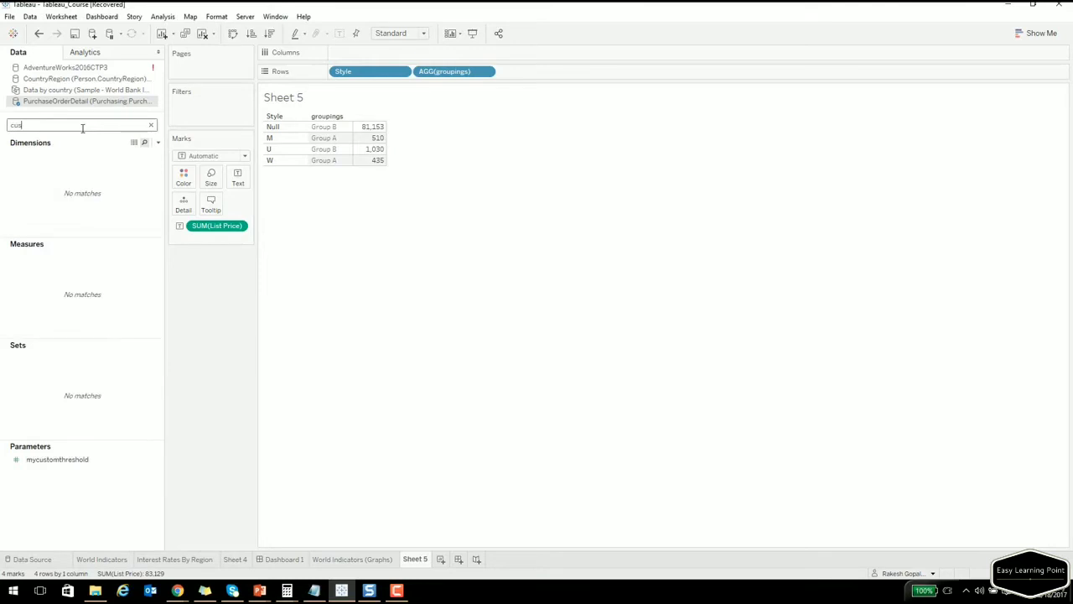
right_click(59, 463)
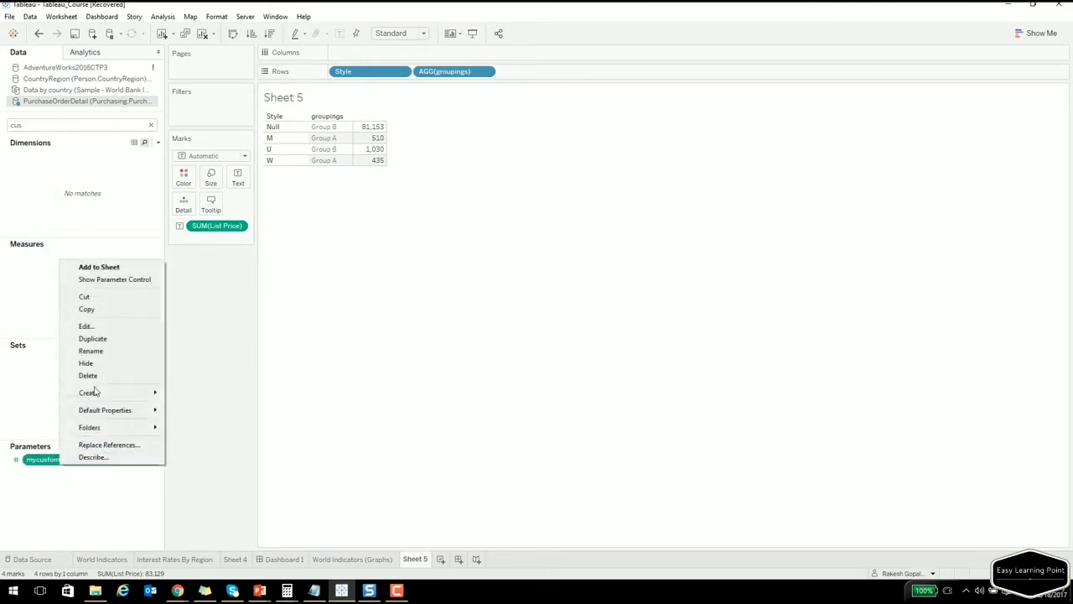
click(115, 280)
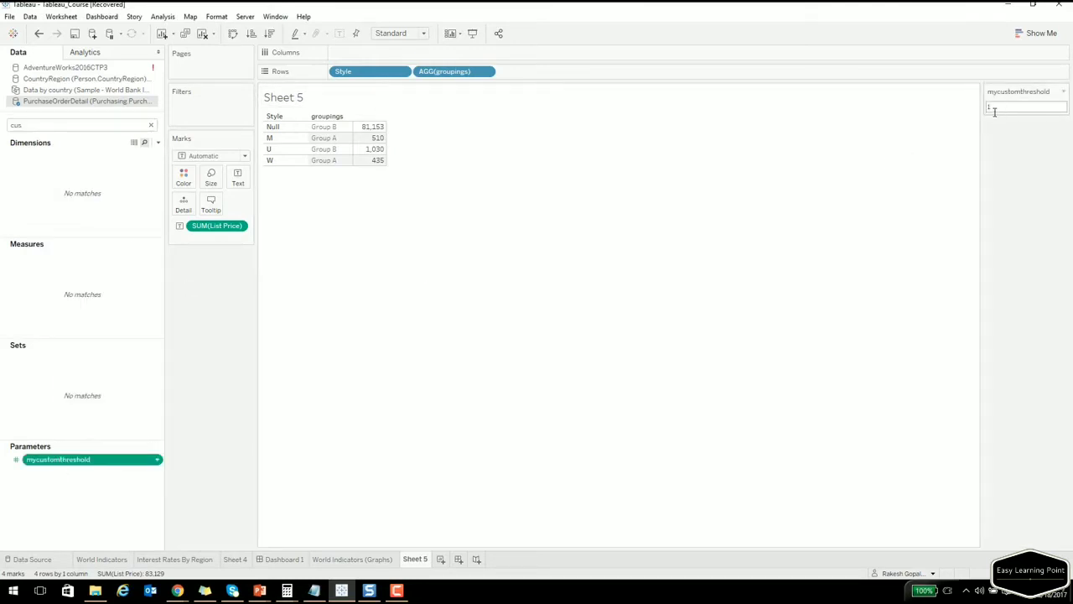
Filter the Data pane to fields matching 'grou'.
click(58, 125)
key(BackSpace)
key(BackSpace)
key(BackSpace)
text(grou)
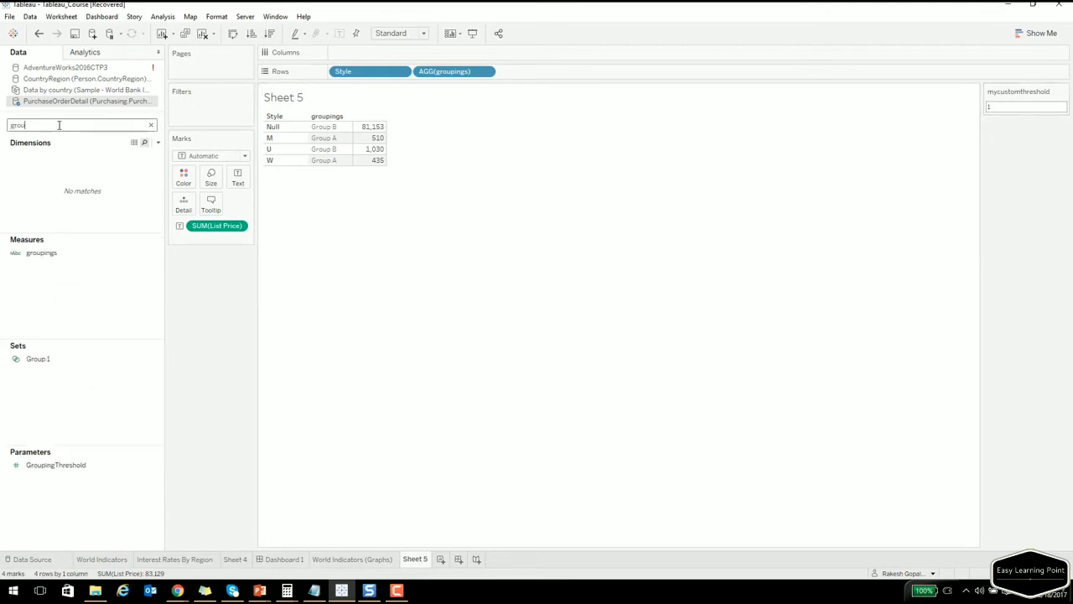
Edit groupings to compare SUM([List Price]) with [mycustomthreshold] instead of 1000.
right_click(42, 253)
click(84, 320)
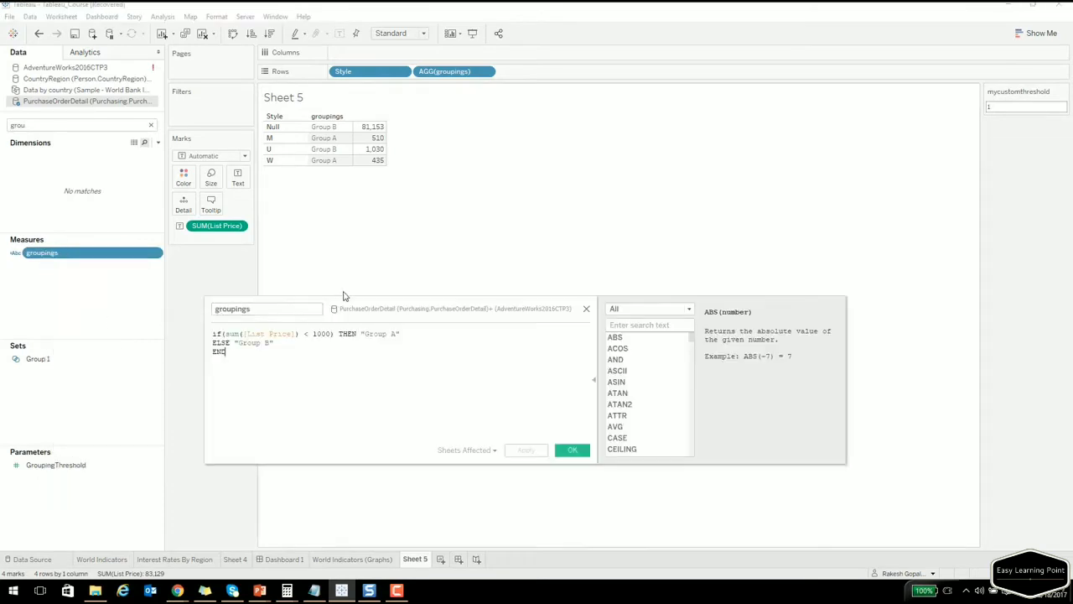
double_click(316, 334)
key(BackSpace)
text(my)
key(Return)
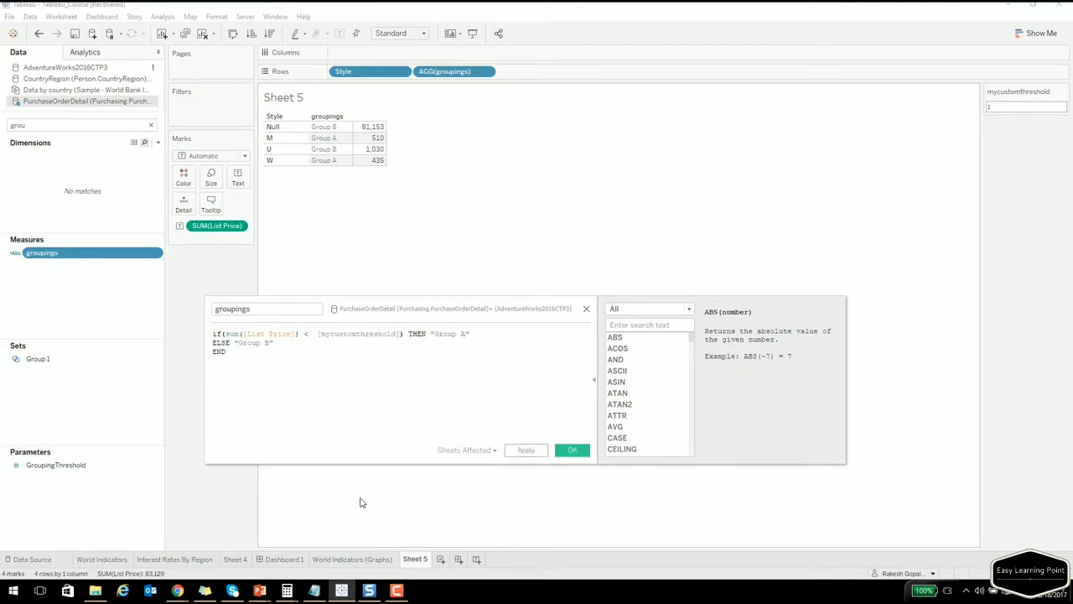
click(570, 453)
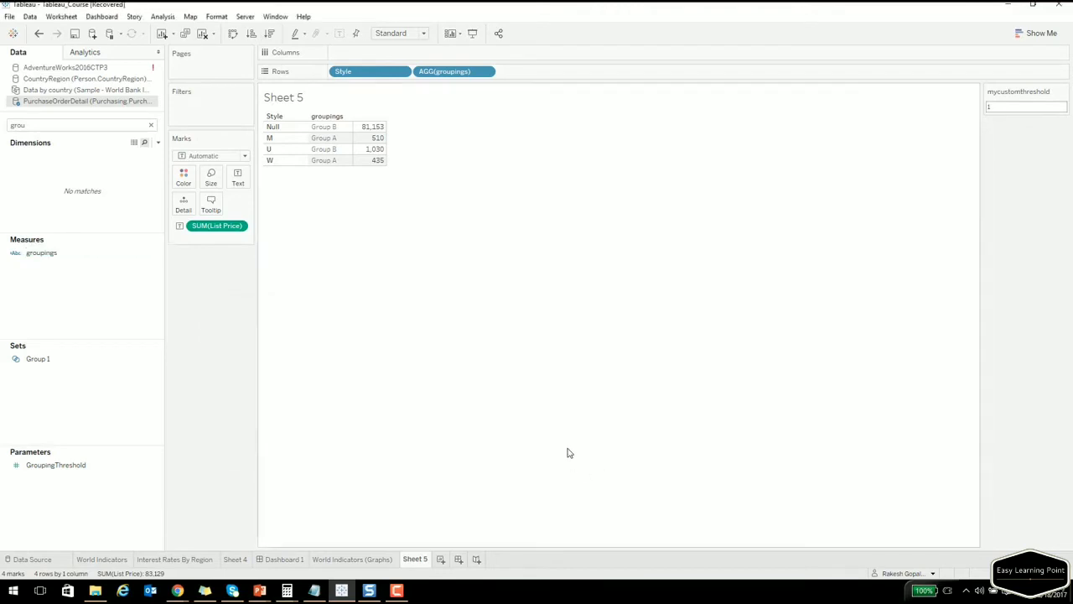
Set mycustomthreshold to 1000, then to 500, leaving only Style W in Group A.
text(1000)
key(Return)
click(1019, 108)
key(BackSpace)
text(500)
key(Return)
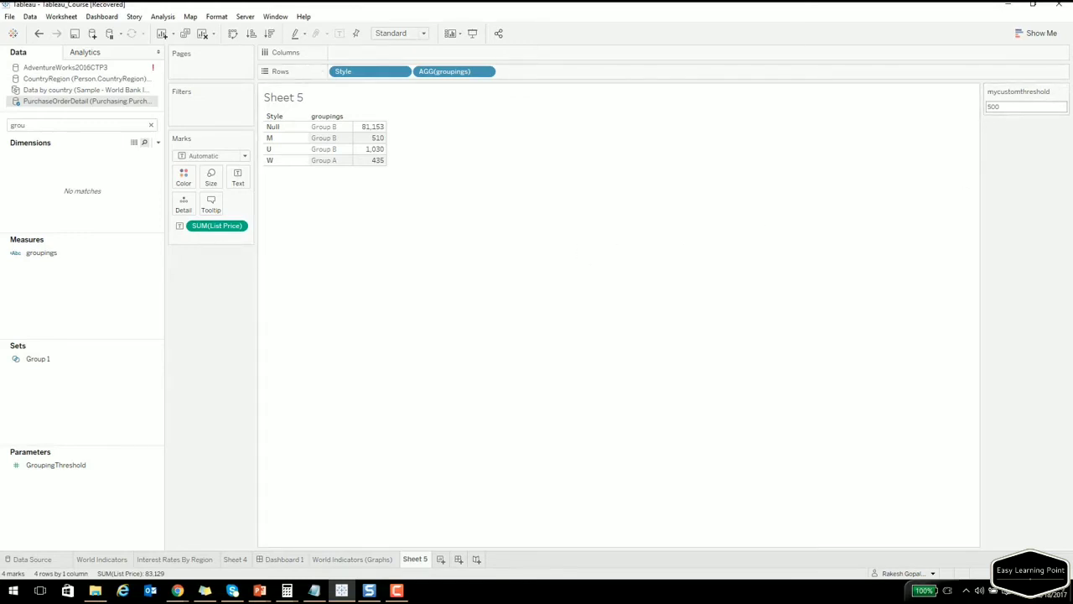
key(alt+Tab)
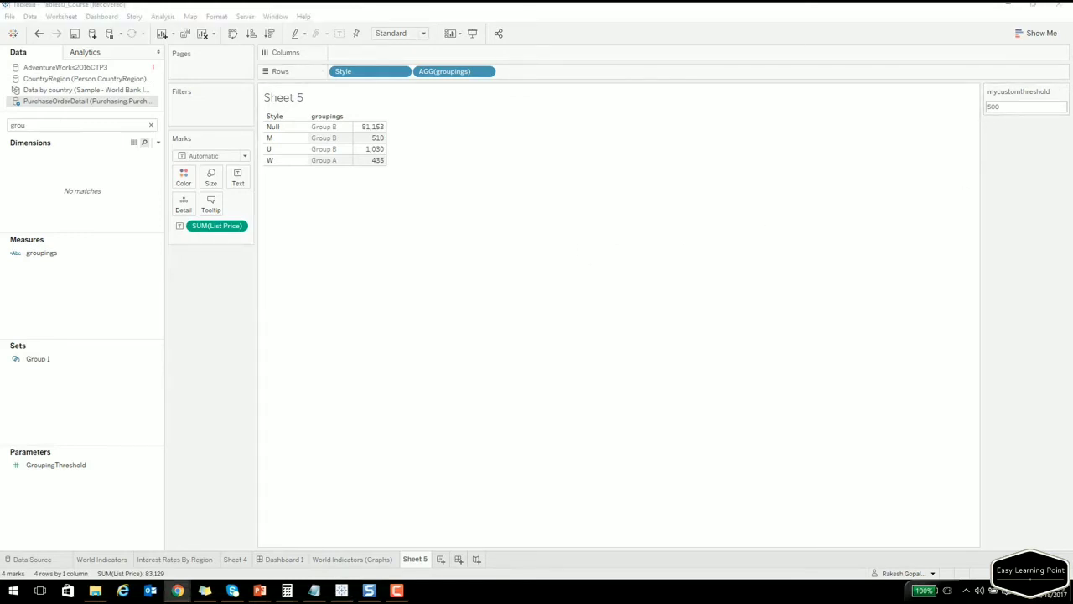
click(396, 358)
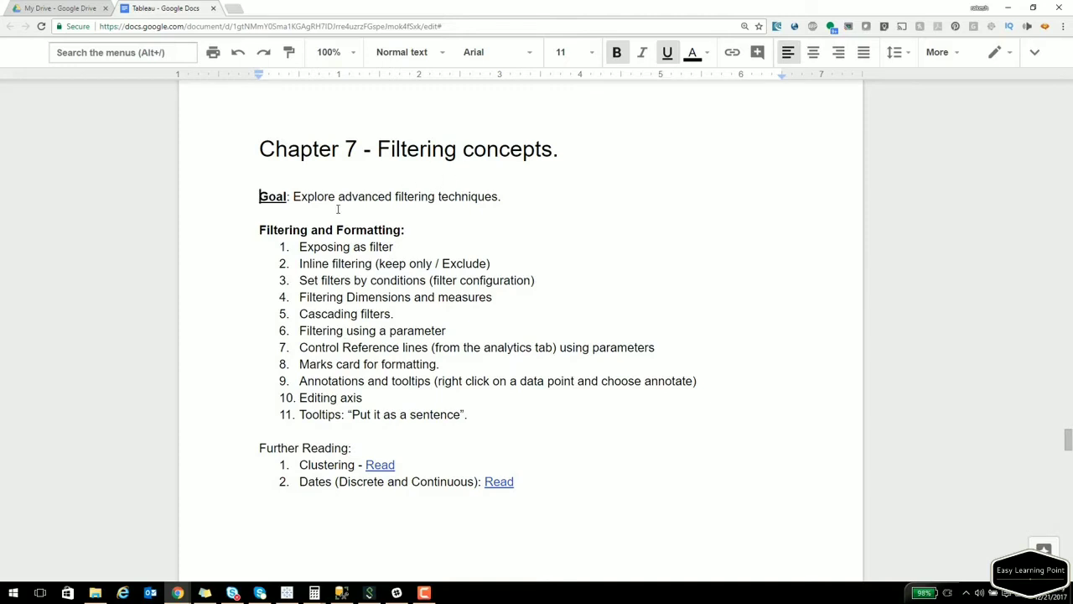
Highlight the goal text 'explore advanced filtering techniques' in the Chapter 7 notes.
drag(343, 197, 477, 196)
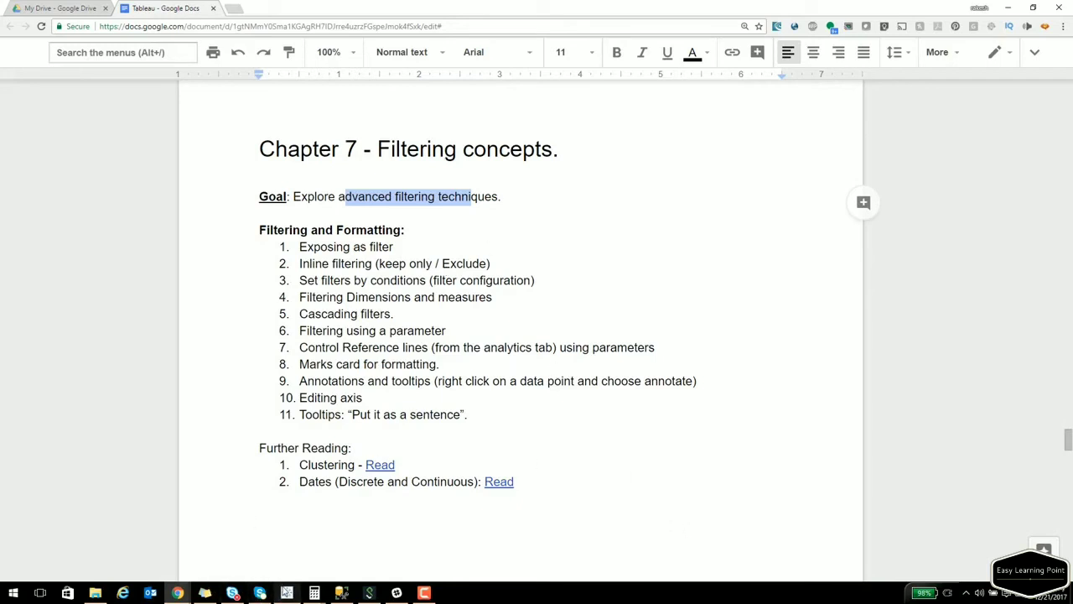
Connect a new Microsoft SQL Server data source on .\sql2016 using the AdventureWorks2016CTP3 database.
click(287, 593)
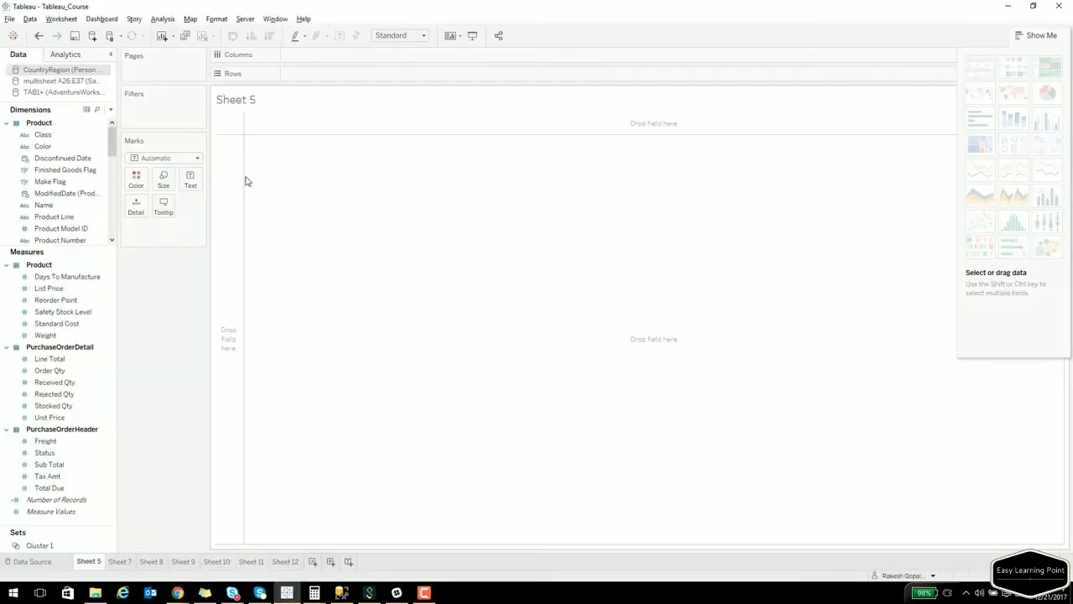
click(30, 19)
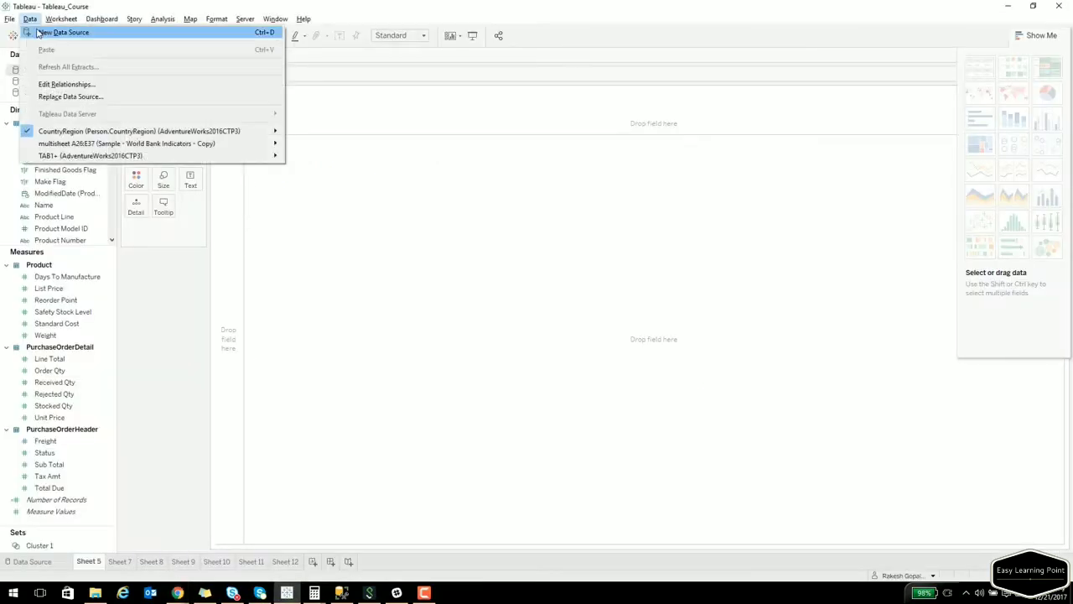
click(58, 31)
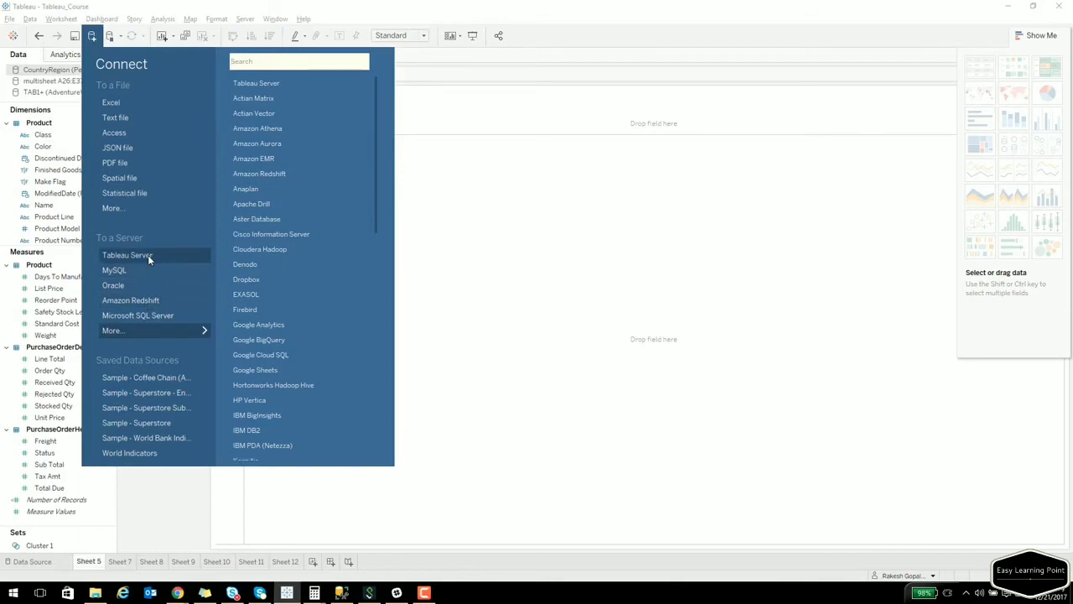
click(154, 317)
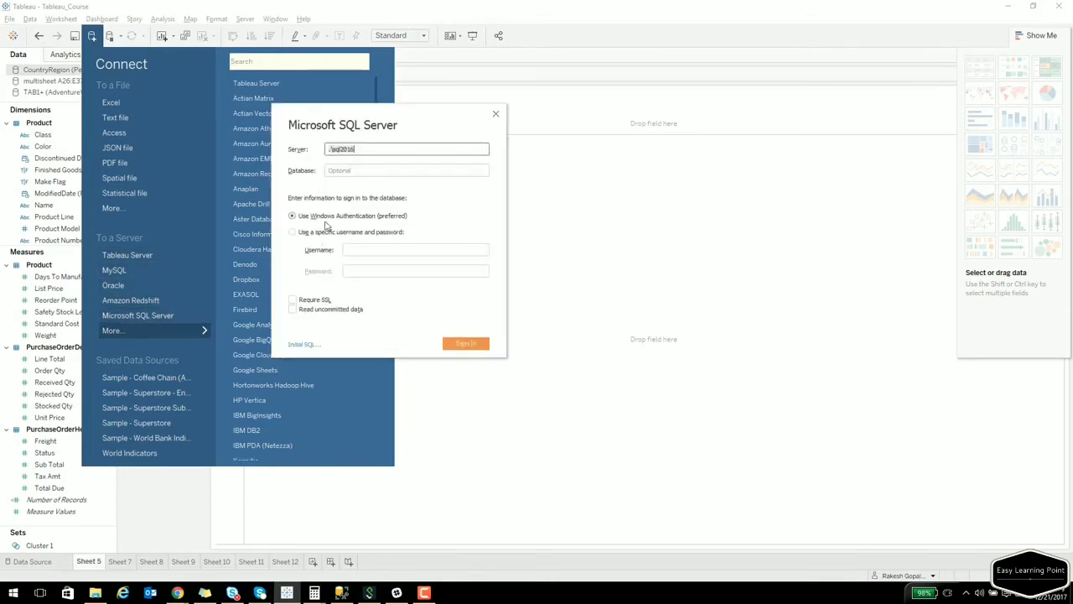
click(454, 346)
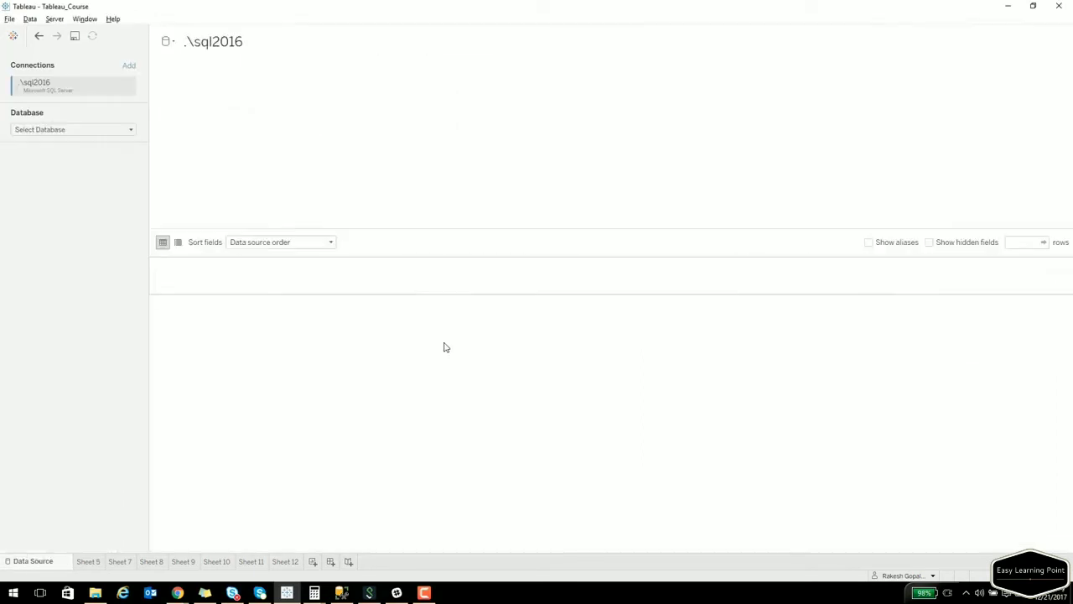
click(65, 130)
click(67, 157)
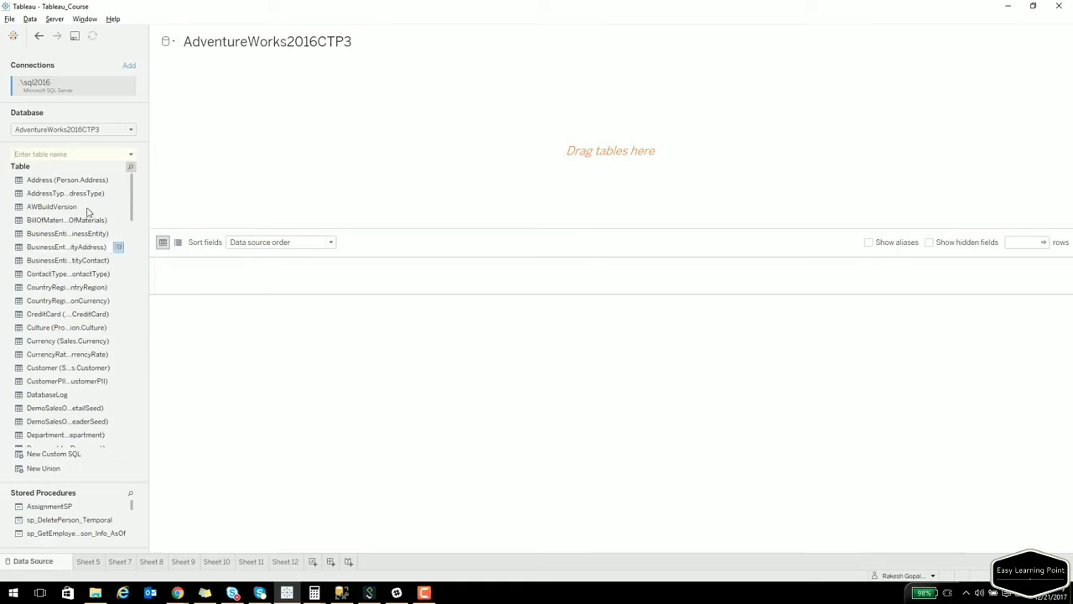
Search the table list for 'purch' and place PurchaseOrderDetail on the canvas.
click(78, 153)
text(purch)
drag(57, 187, 211, 132)
drag(220, 93, 71, 235)
scroll(71, 232, up, 1)
drag(69, 193, 223, 129)
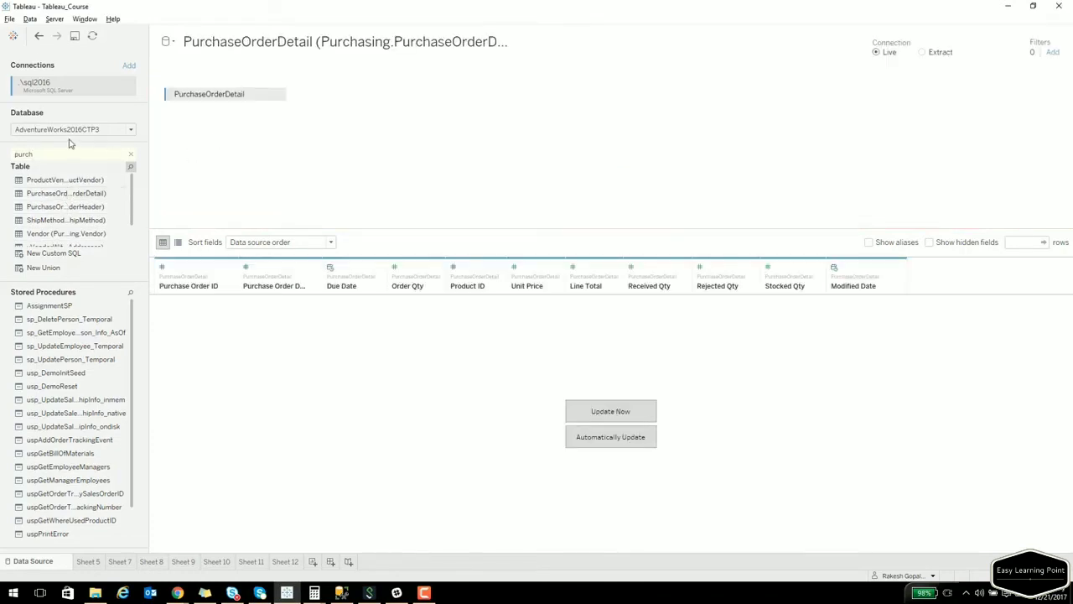
Join the Product table to PurchaseOrderDetail.
key(BackSpace)
key(BackSpace)
key(BackSpace)
key(BackSpace)
text(roduc)
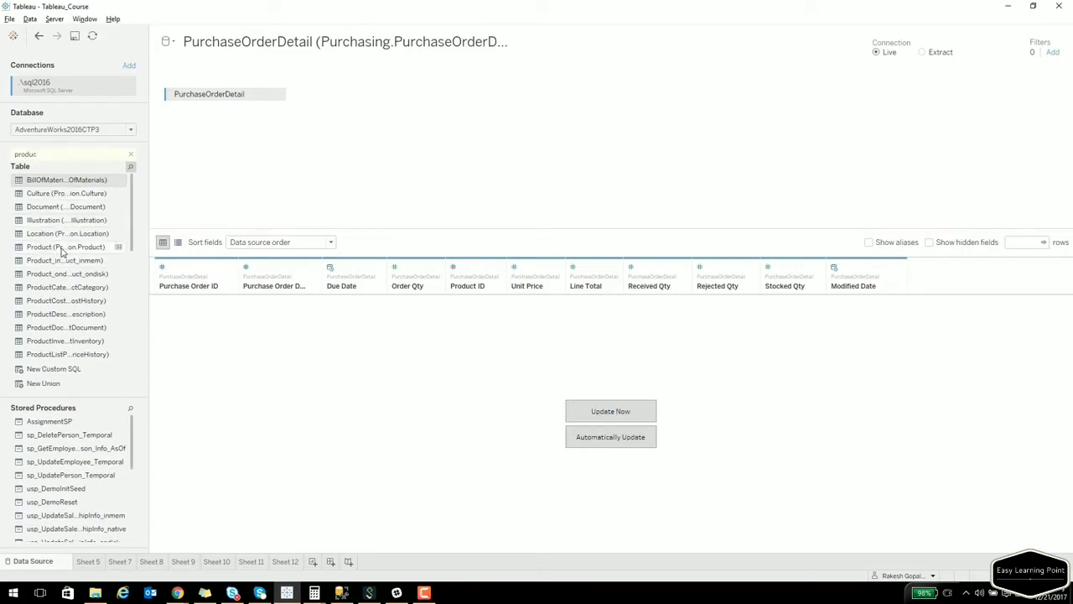
drag(61, 248, 392, 110)
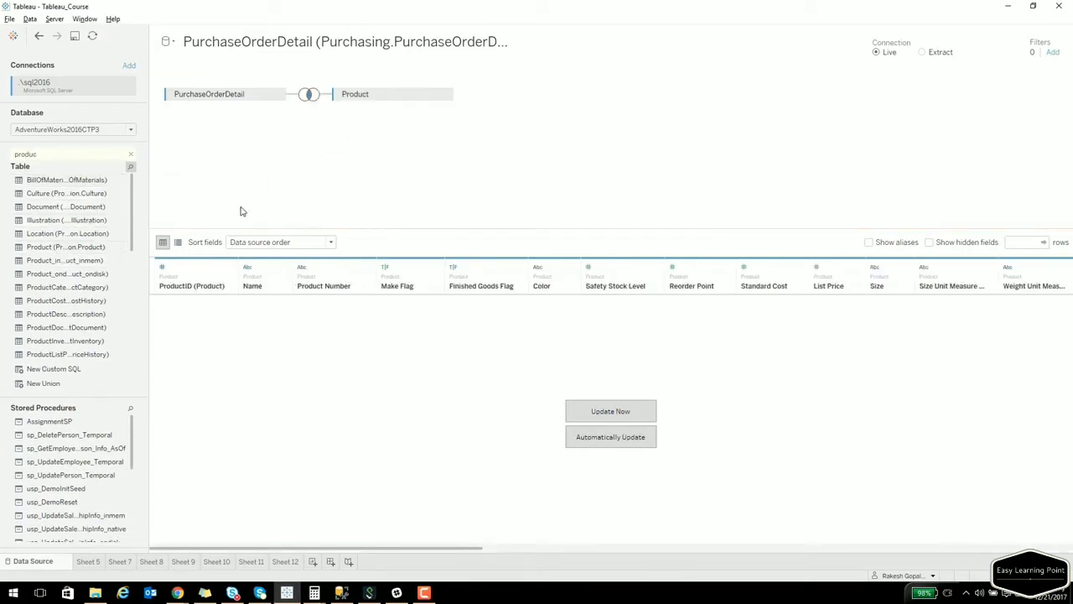
click(42, 156)
text(t)
drag(147, 260, 224, 260)
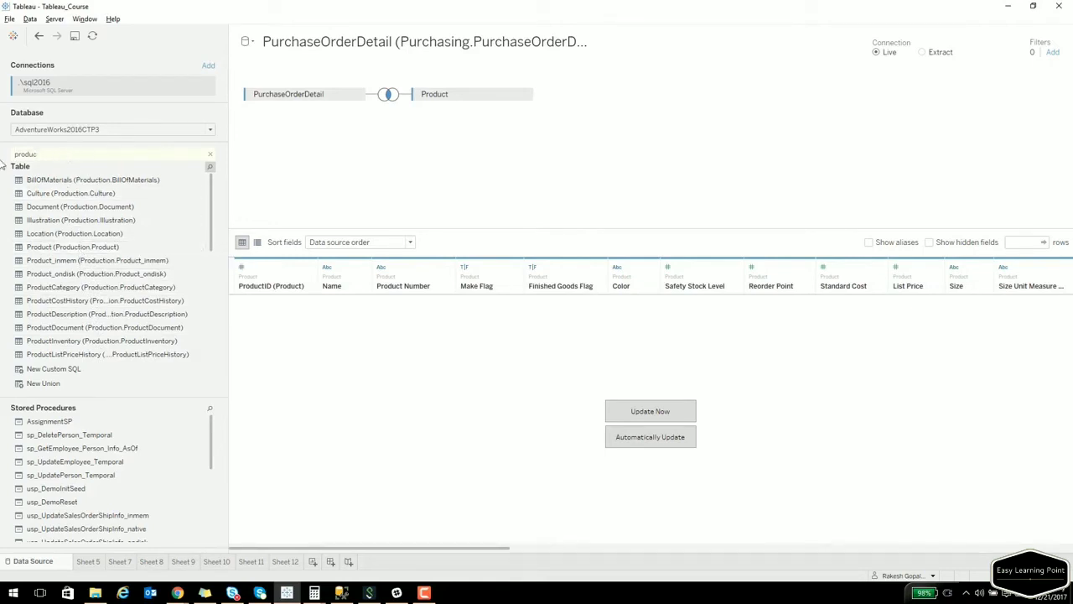
Join PurchaseOrderHeader to PurchaseOrderDetail, update the data preview, and start Sheet 13.
key(BackSpace)
key(BackSpace)
key(BackSpace)
key(BackSpace)
key(BackSpace)
key(BackSpace)
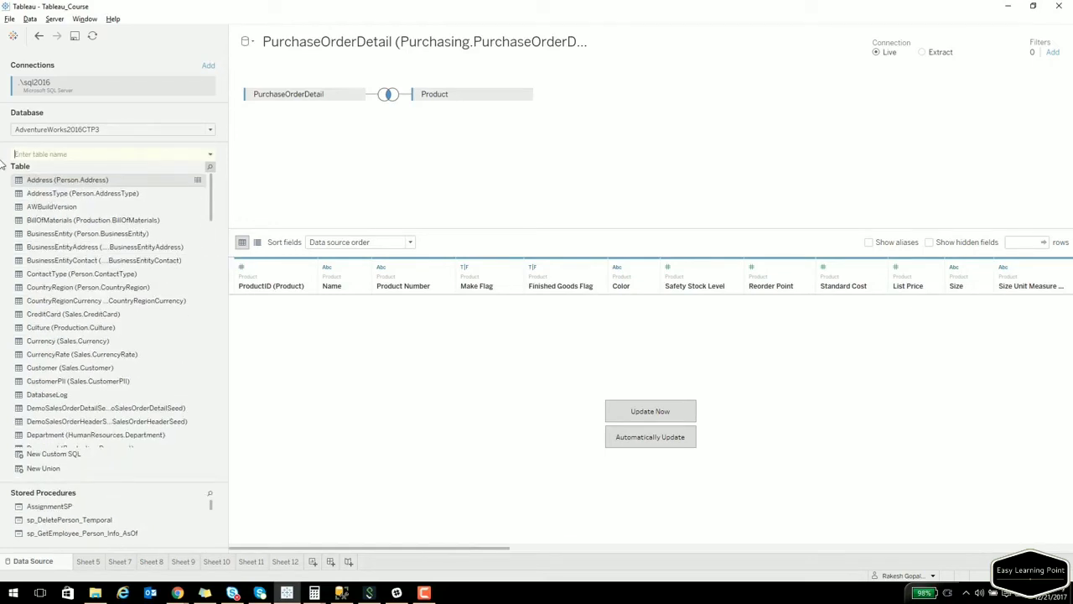
text(pur)
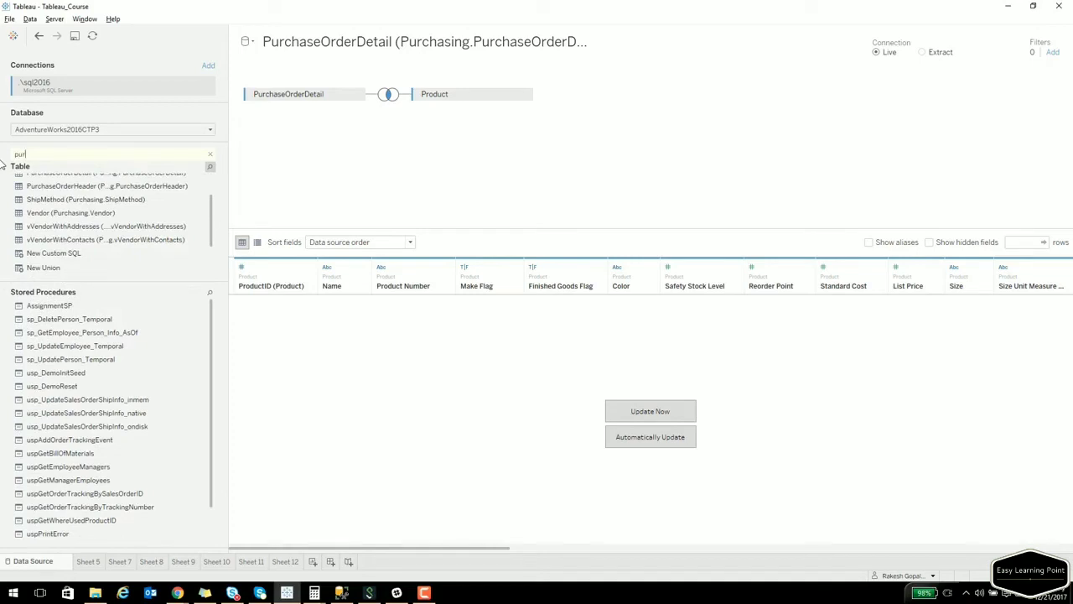
drag(122, 187, 481, 136)
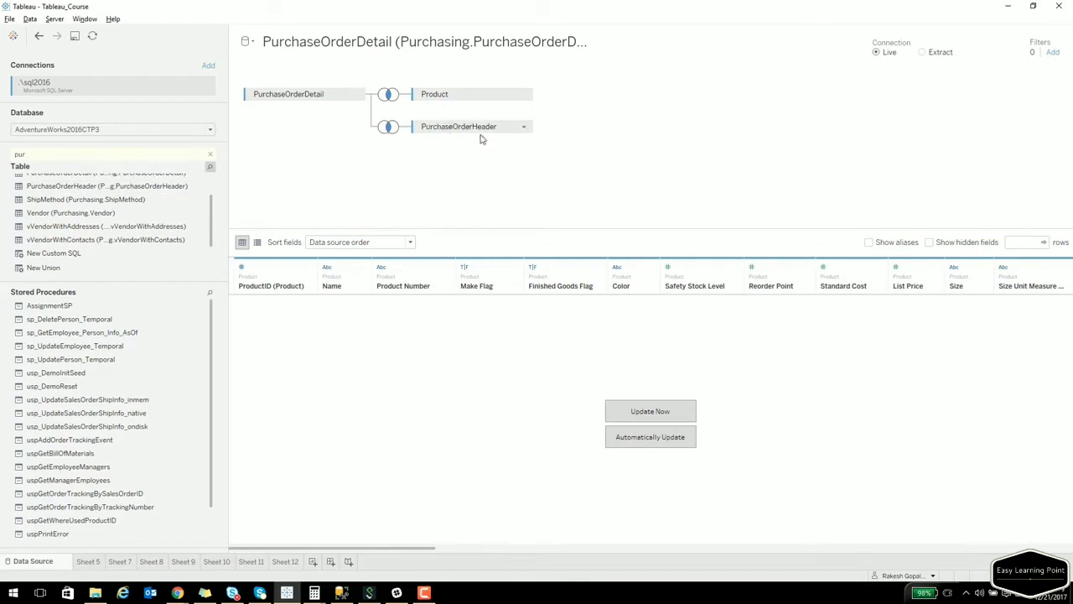
click(656, 415)
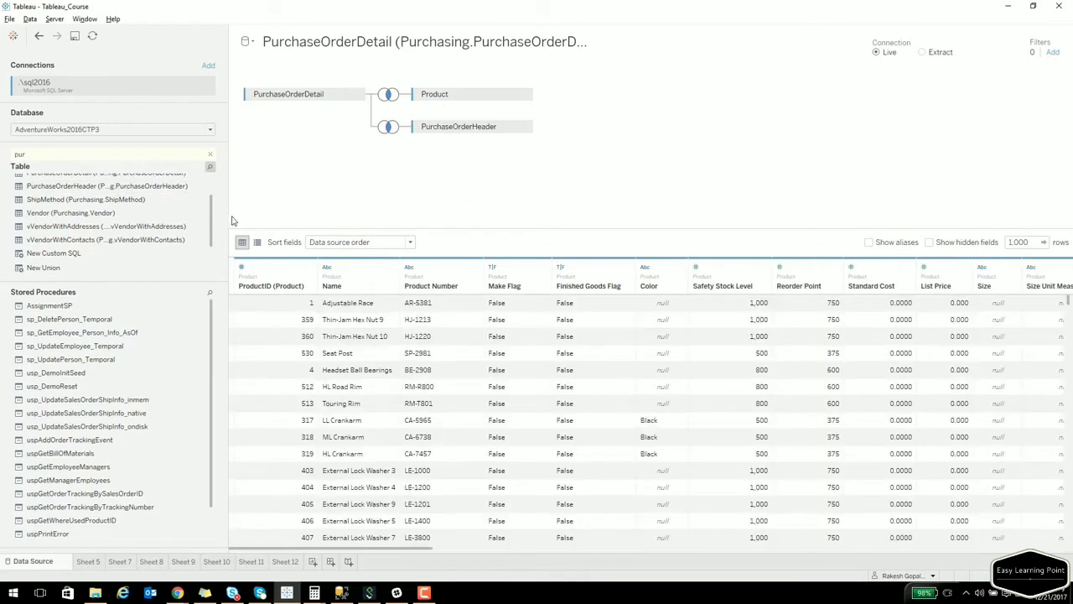
drag(228, 220, 136, 224)
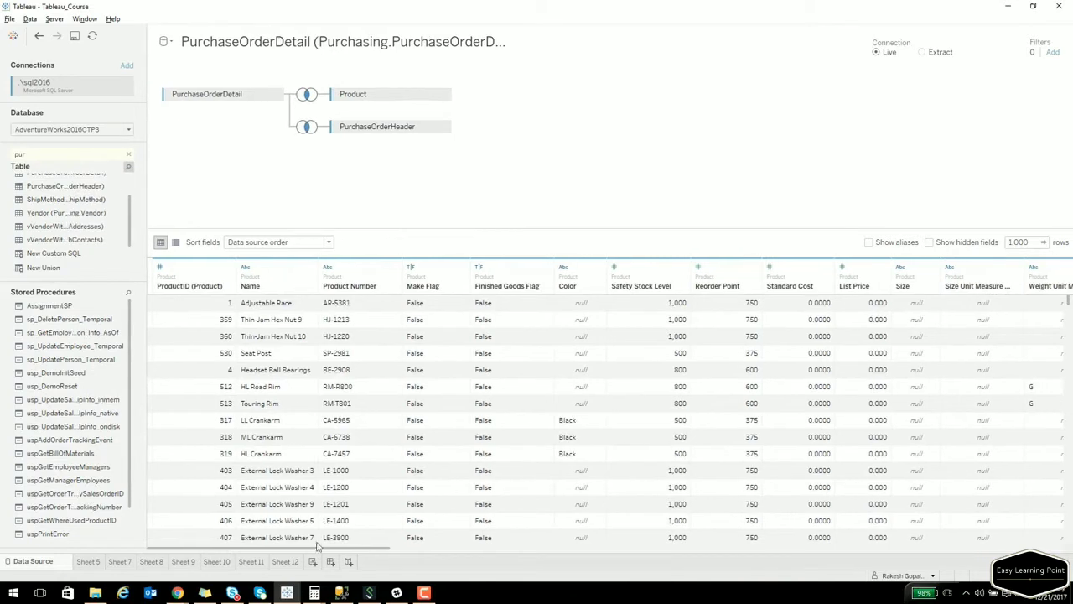
click(312, 562)
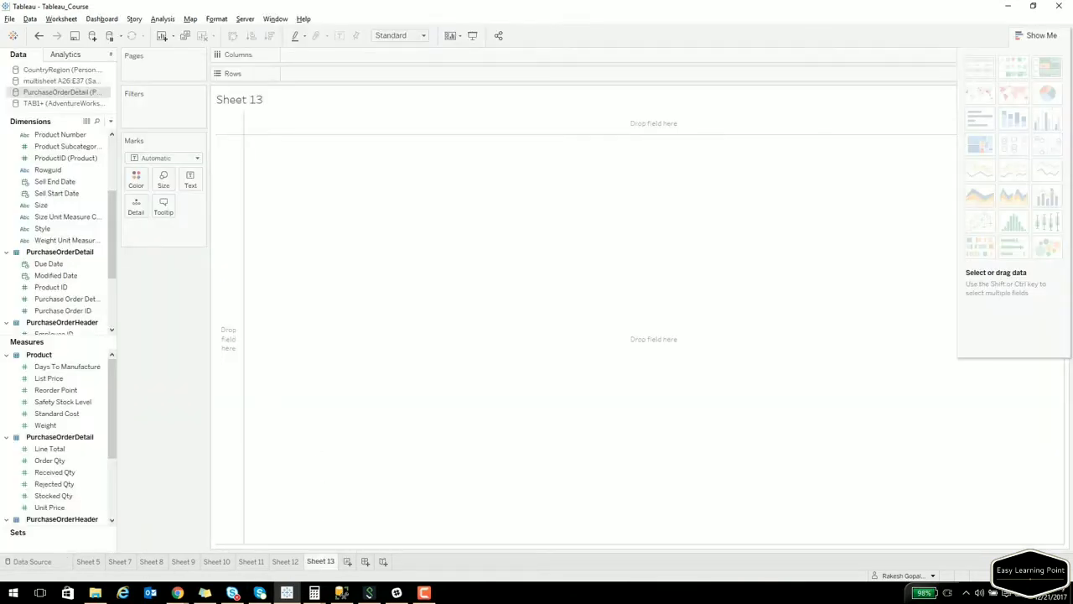
Put Color and Name on the Rows shelf.
key(alt+Tab)
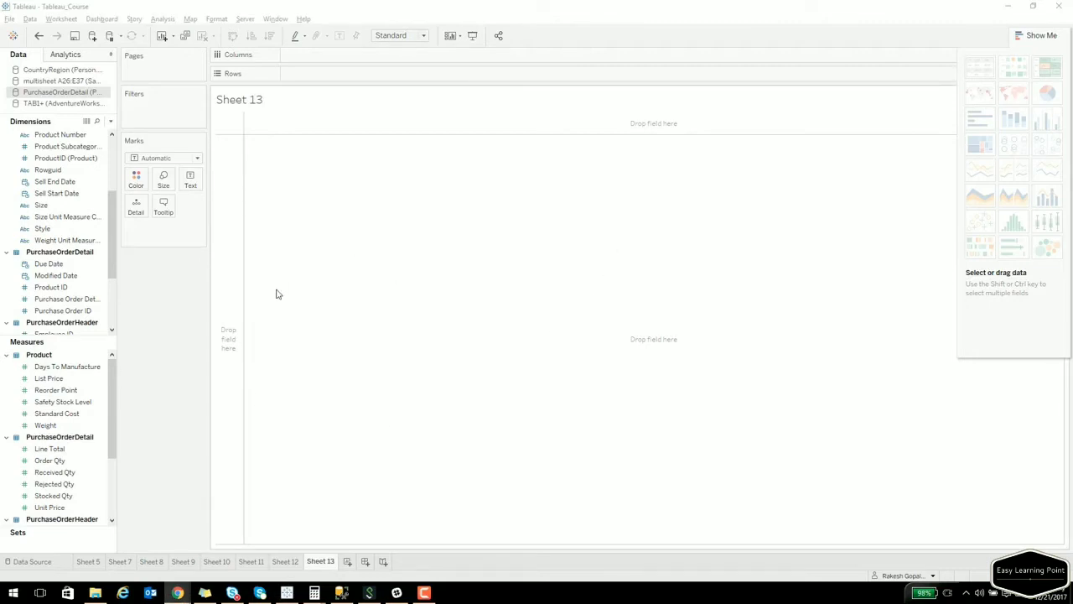
click(40, 205)
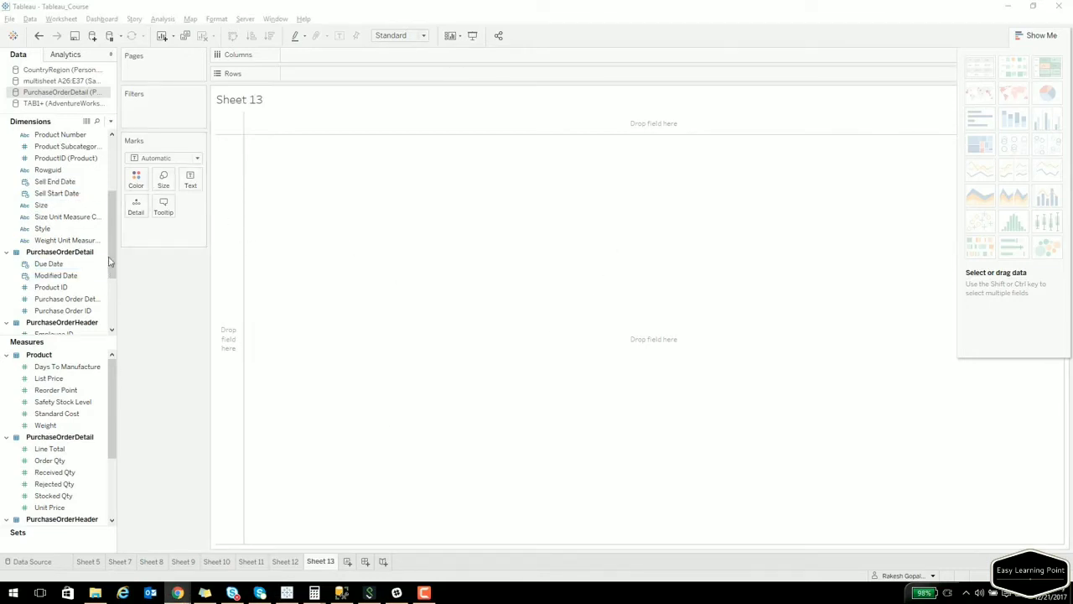
scroll(109, 244, up, 3)
click(42, 158)
drag(52, 164, 221, 165)
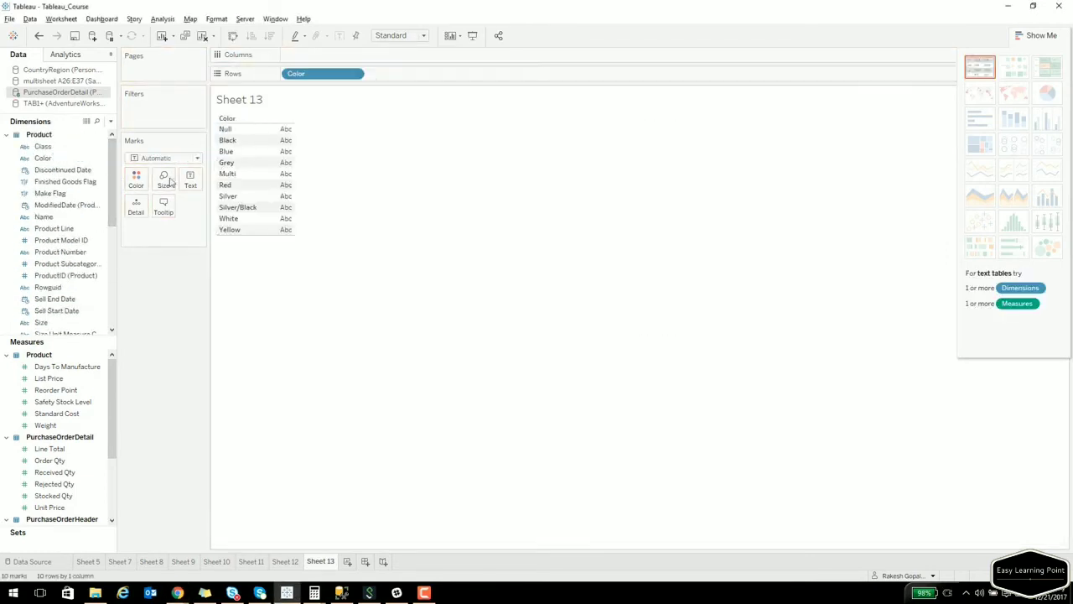
click(100, 220)
drag(100, 219, 257, 192)
Add Order Qty and List Price to the table, sorted by List Price descending.
click(72, 299)
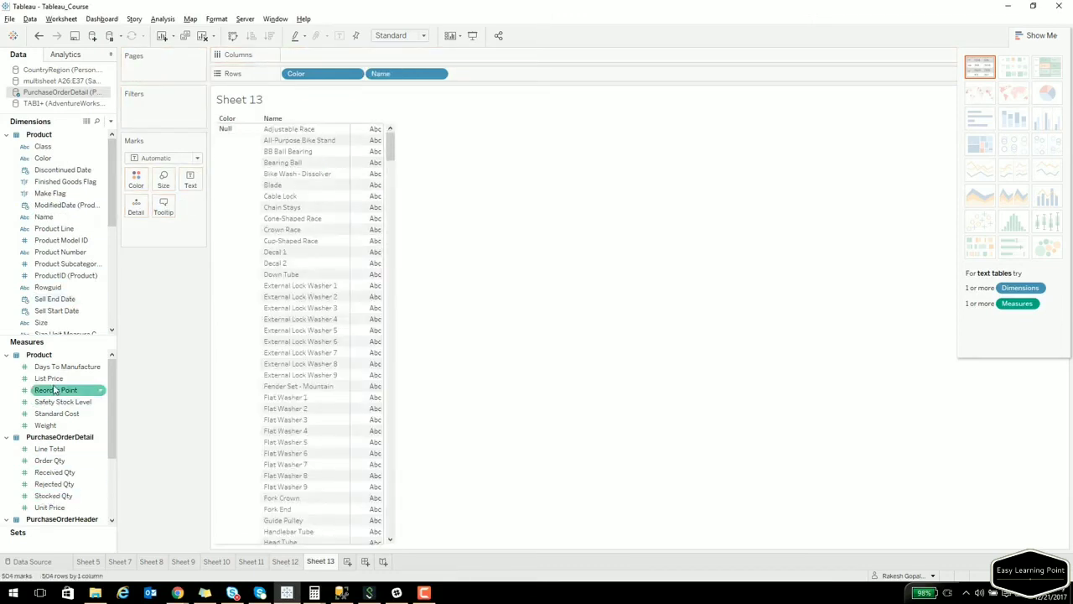
drag(50, 461, 361, 363)
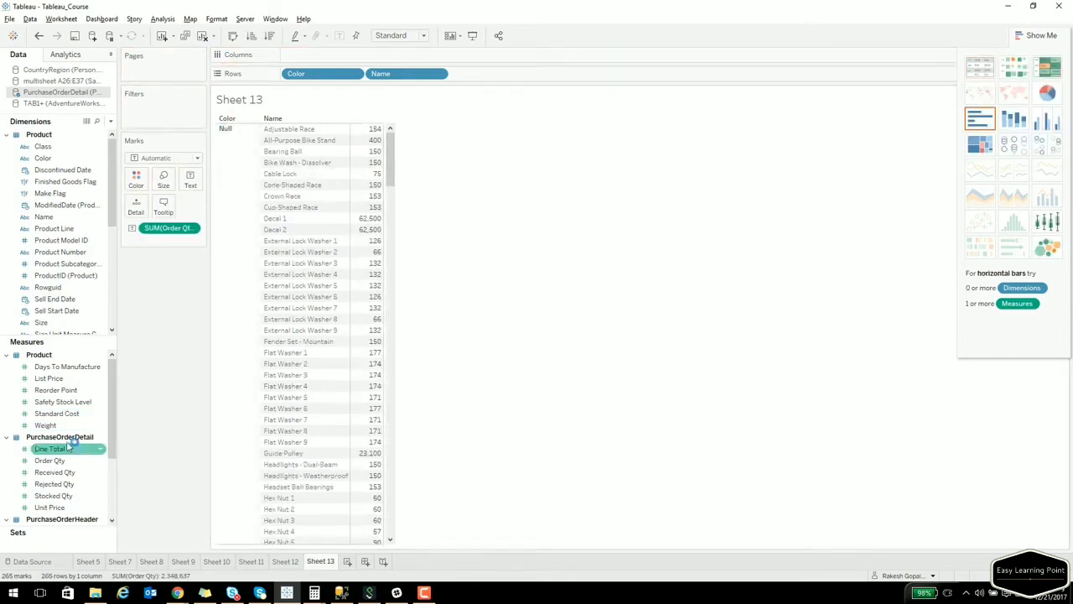
drag(48, 378, 369, 329)
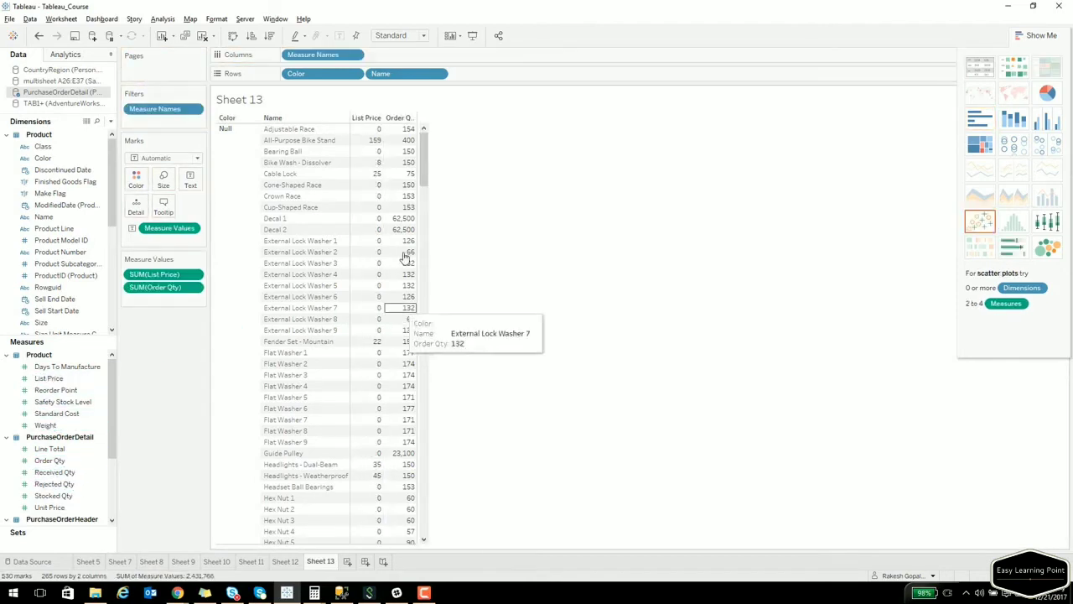
click(377, 118)
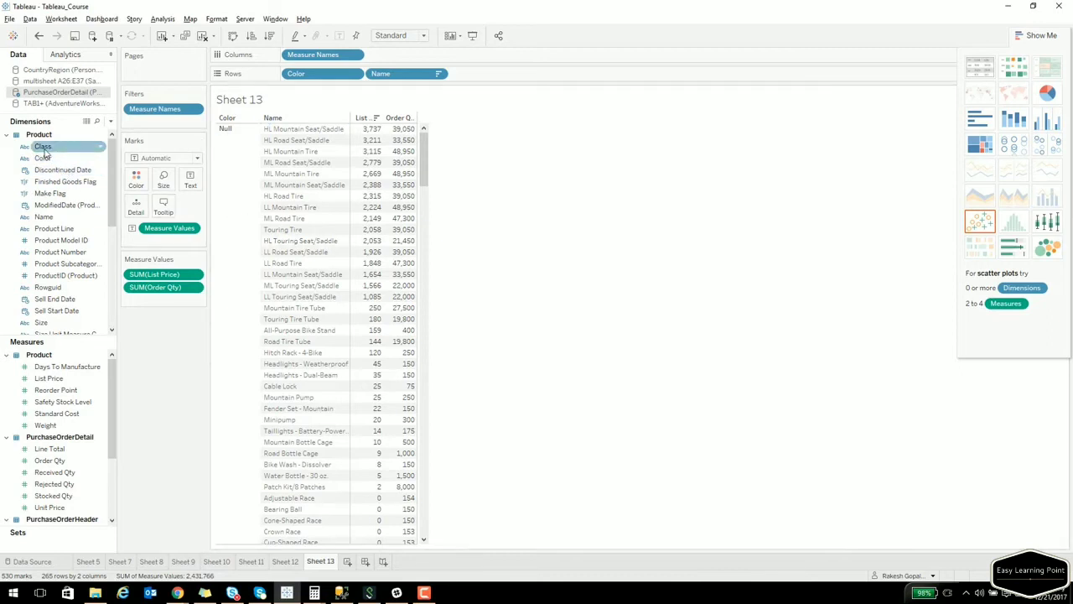
Add a Class filter that keeps only Class L.
drag(45, 149, 166, 126)
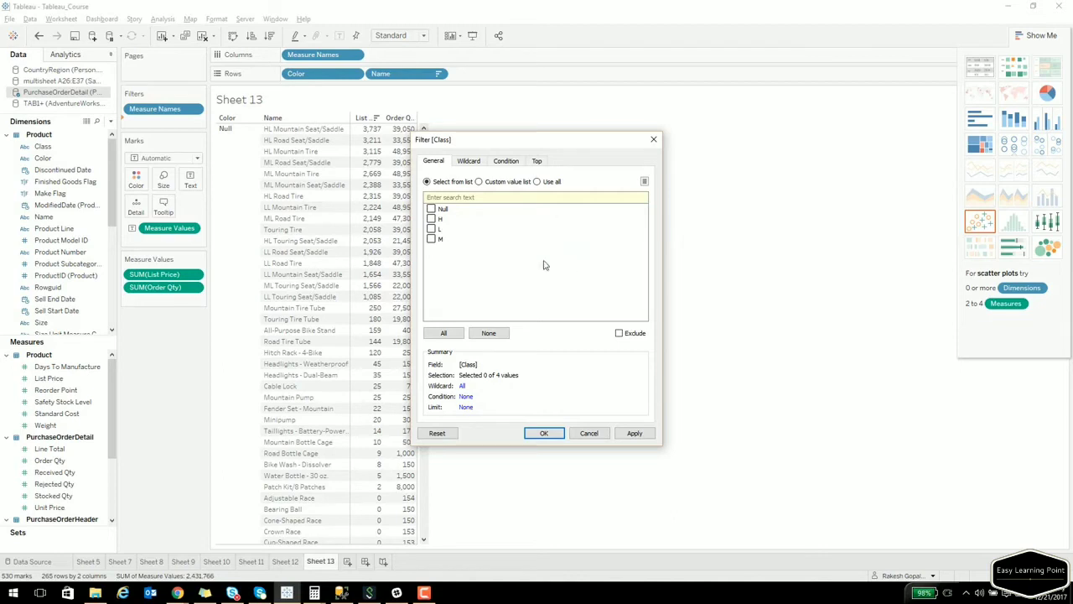
click(431, 229)
click(541, 434)
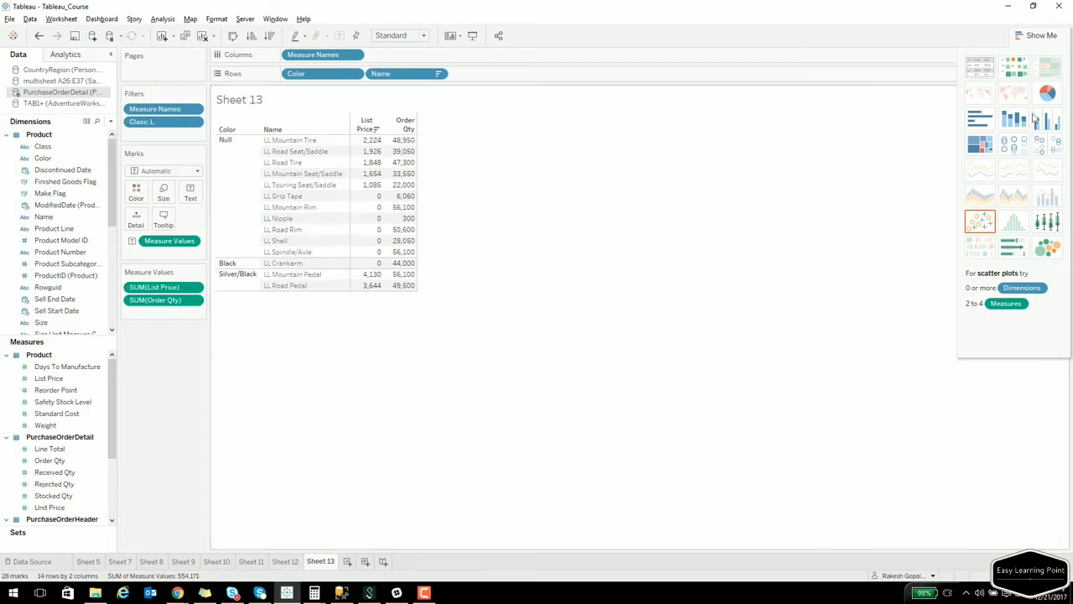
Close the Show Me panel and show the Class filter card, toggling M on and off.
drag(1038, 35, 865, 154)
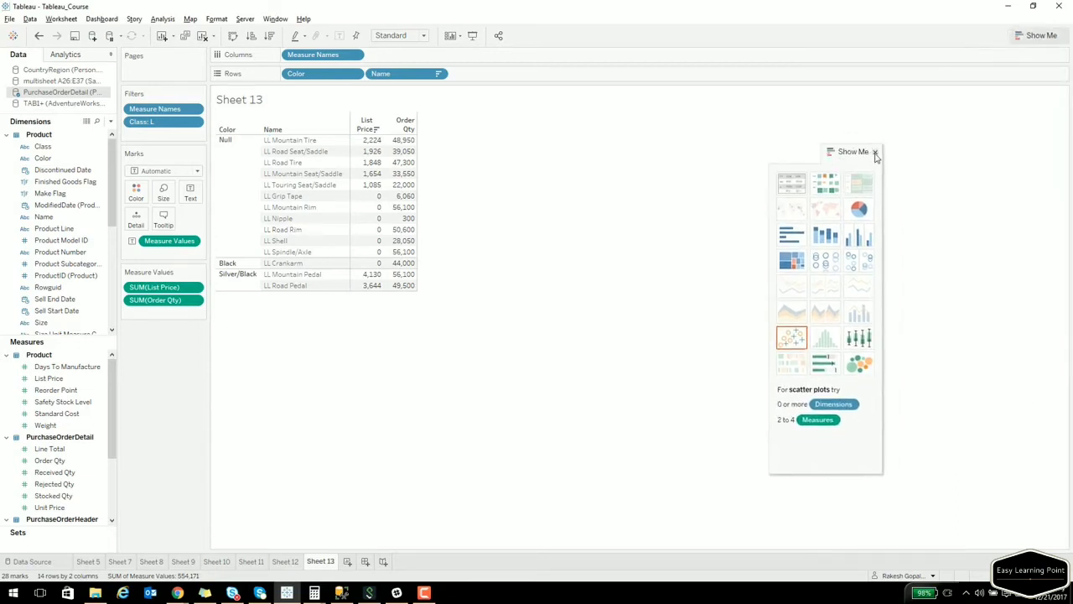
click(876, 152)
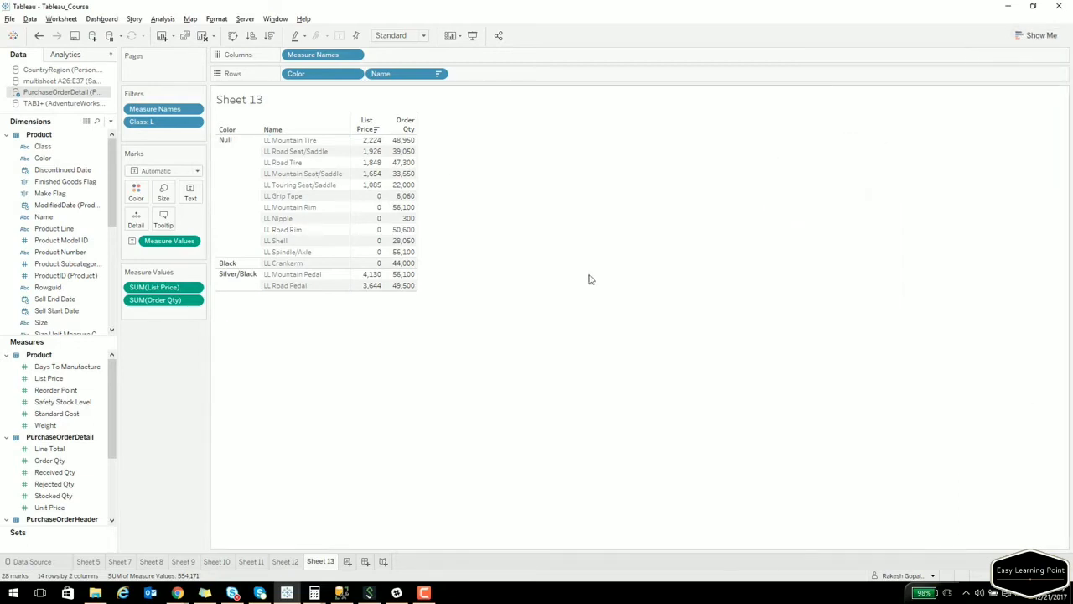
click(195, 123)
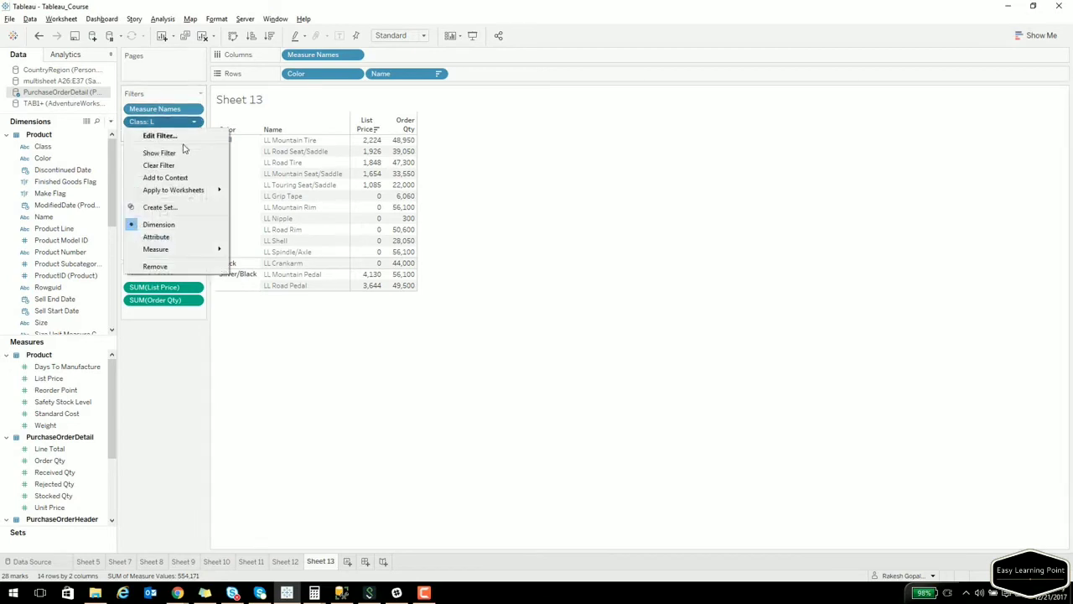
click(187, 153)
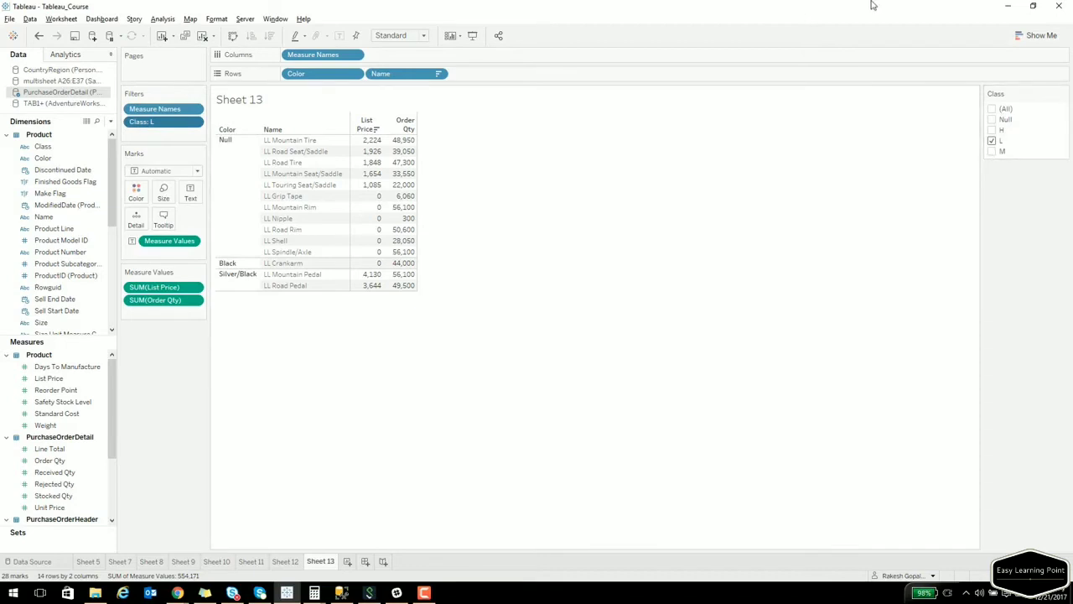
click(993, 152)
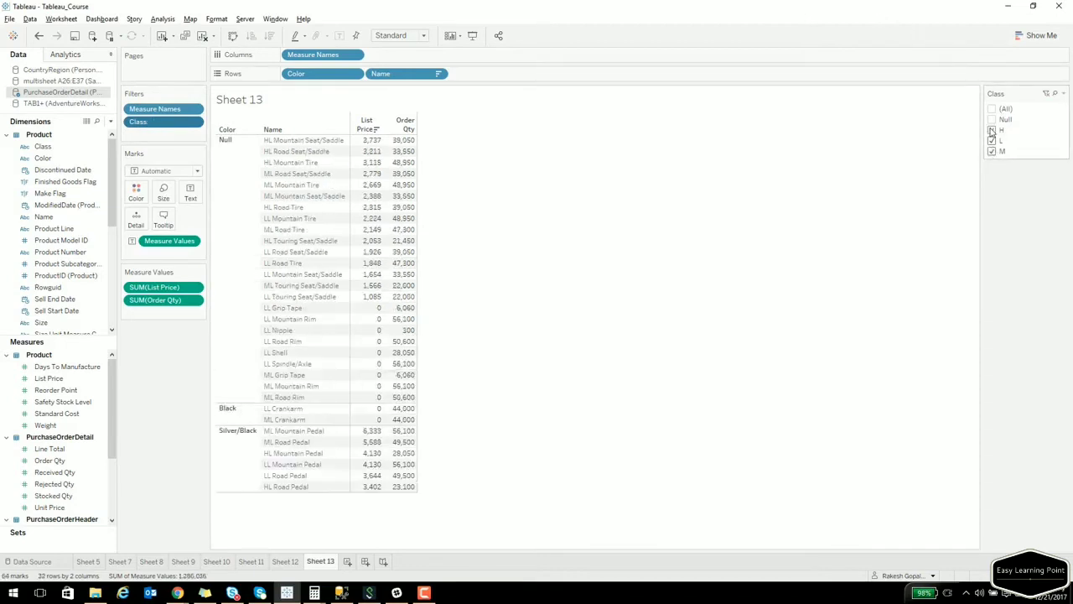
click(992, 152)
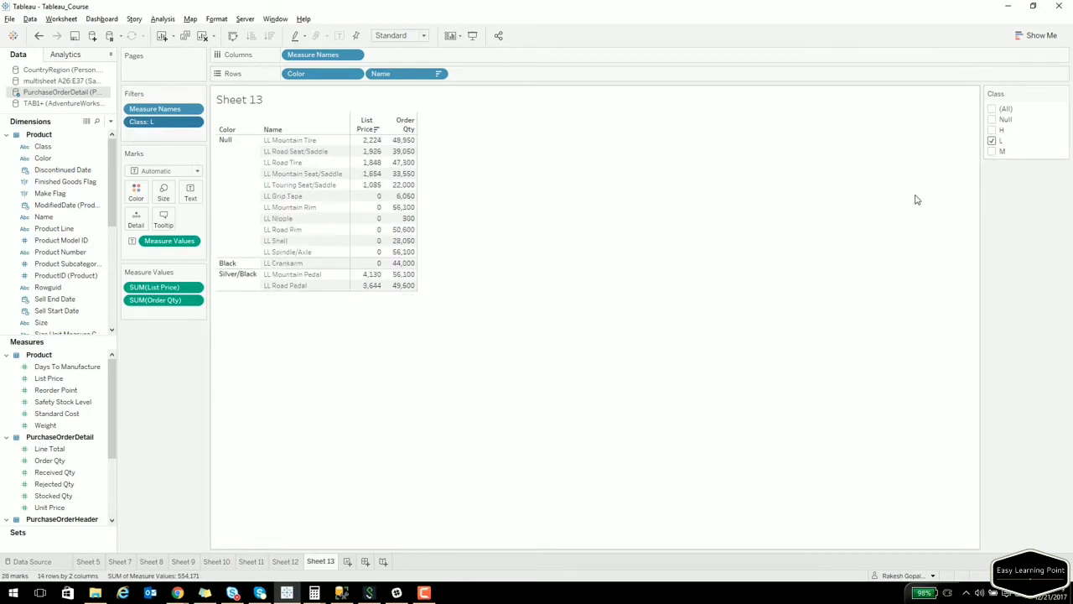
click(1065, 93)
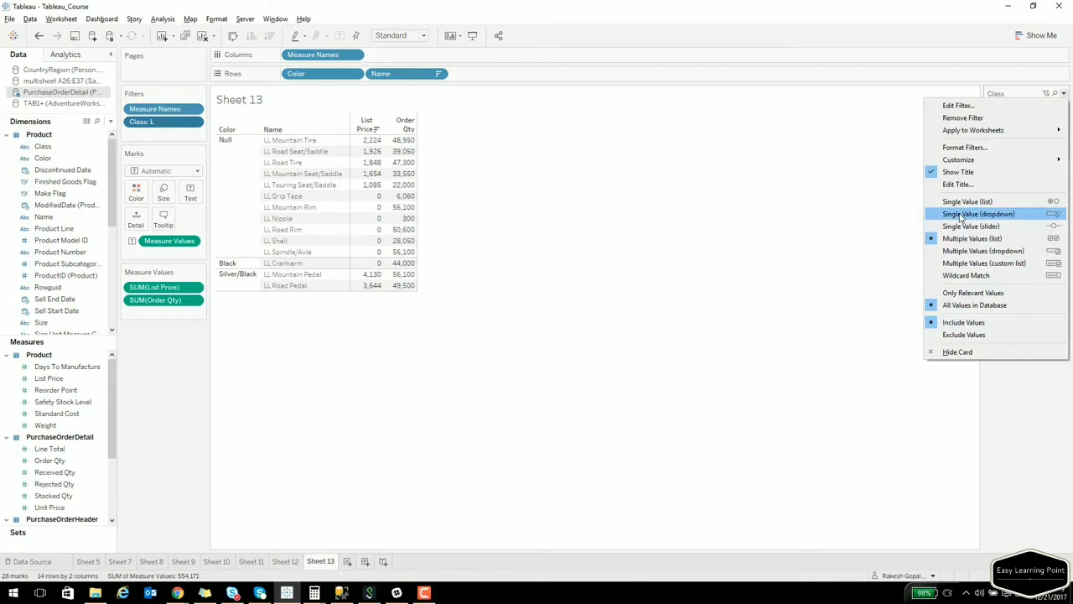
Try the Class card as a single-value dropdown, then make it a multi-select dropdown showing H.
click(961, 218)
click(1023, 109)
click(1033, 141)
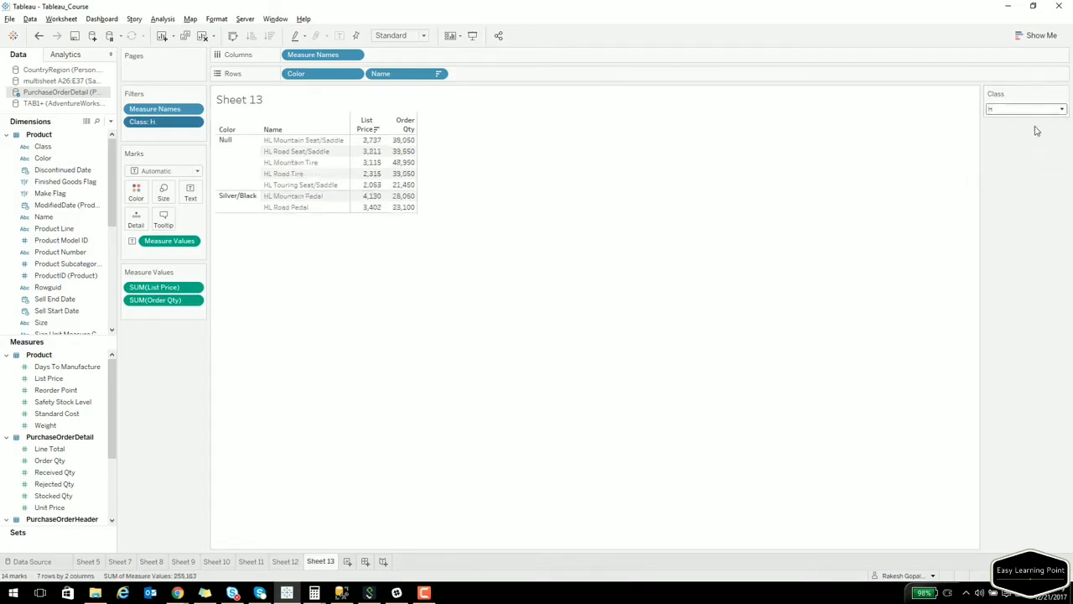
click(1063, 93)
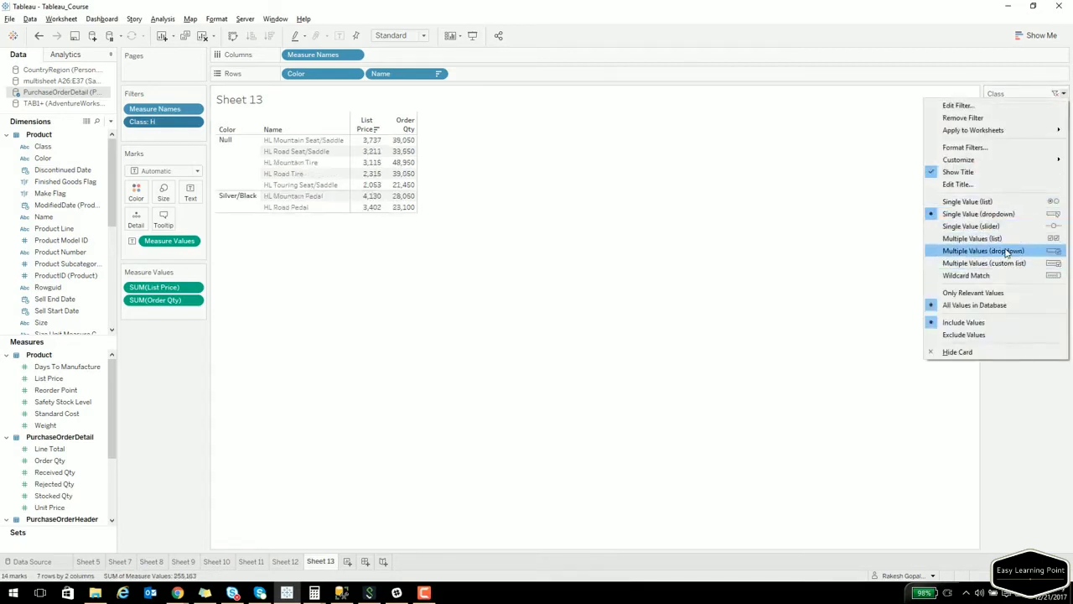
click(1006, 251)
click(1015, 110)
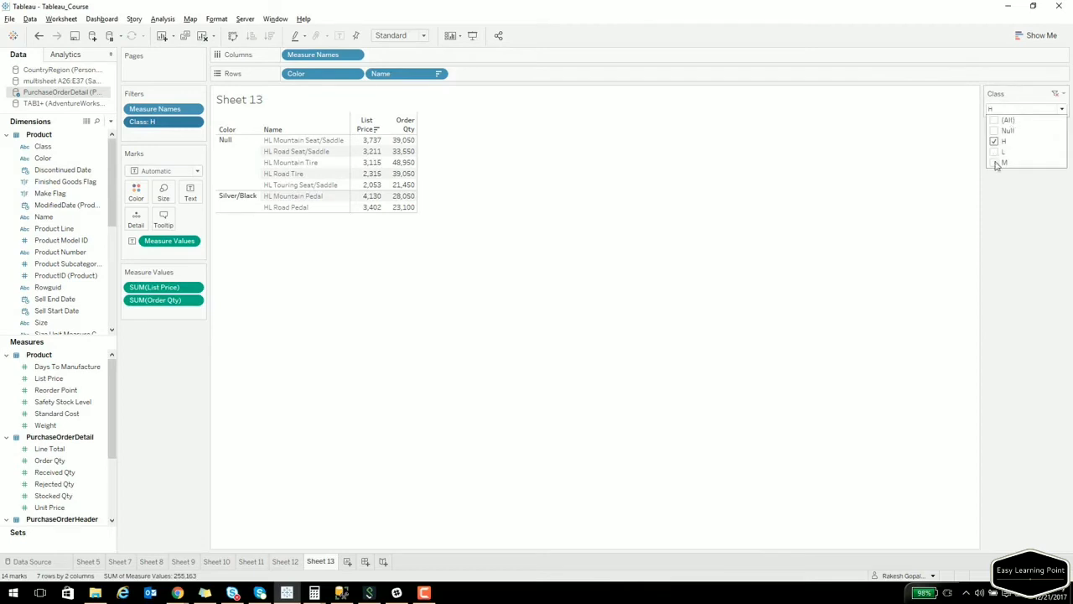
click(996, 162)
click(996, 152)
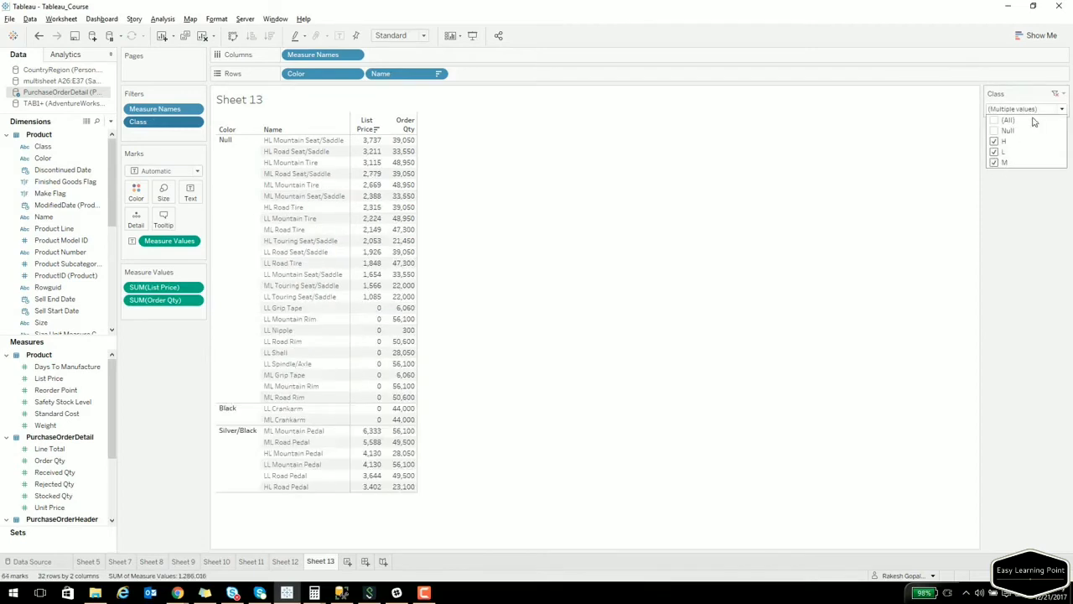
click(995, 152)
click(995, 162)
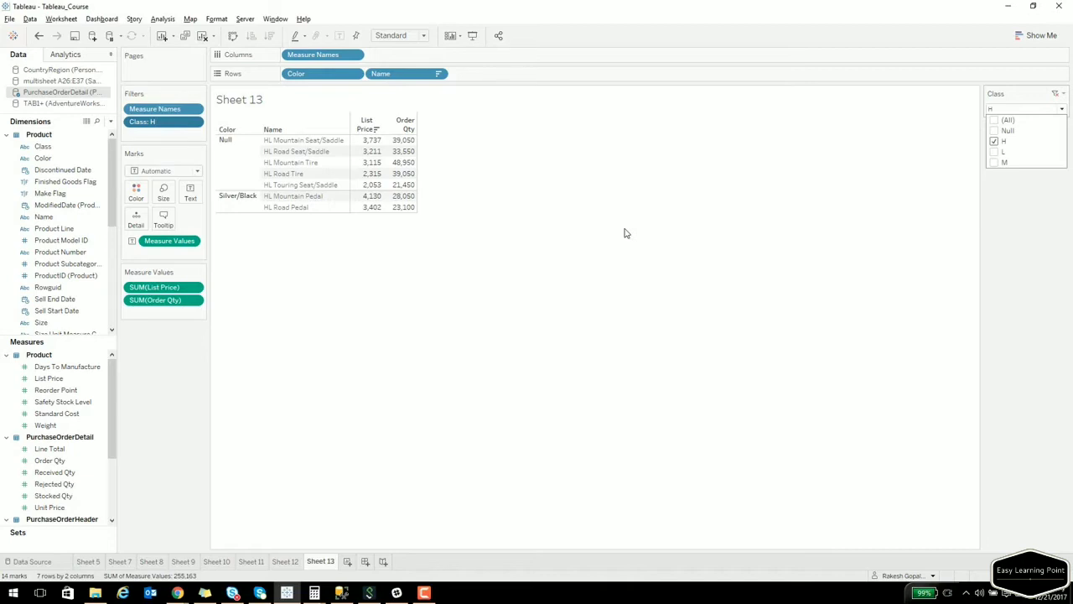
click(1065, 96)
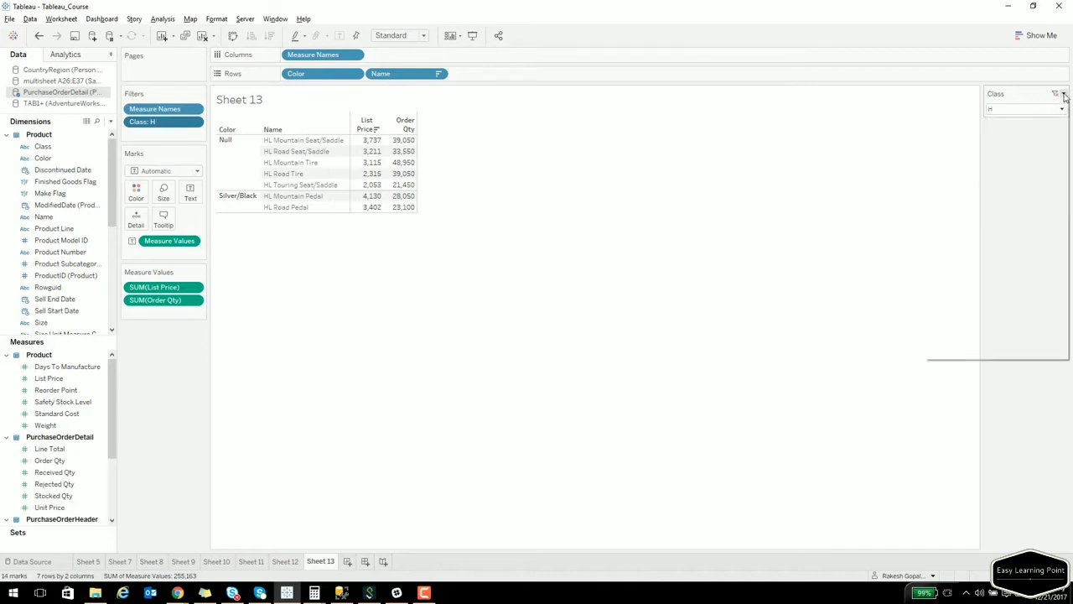
Add an Apply button to the Class card and test applying Null, H, L, then H only.
click(1065, 96)
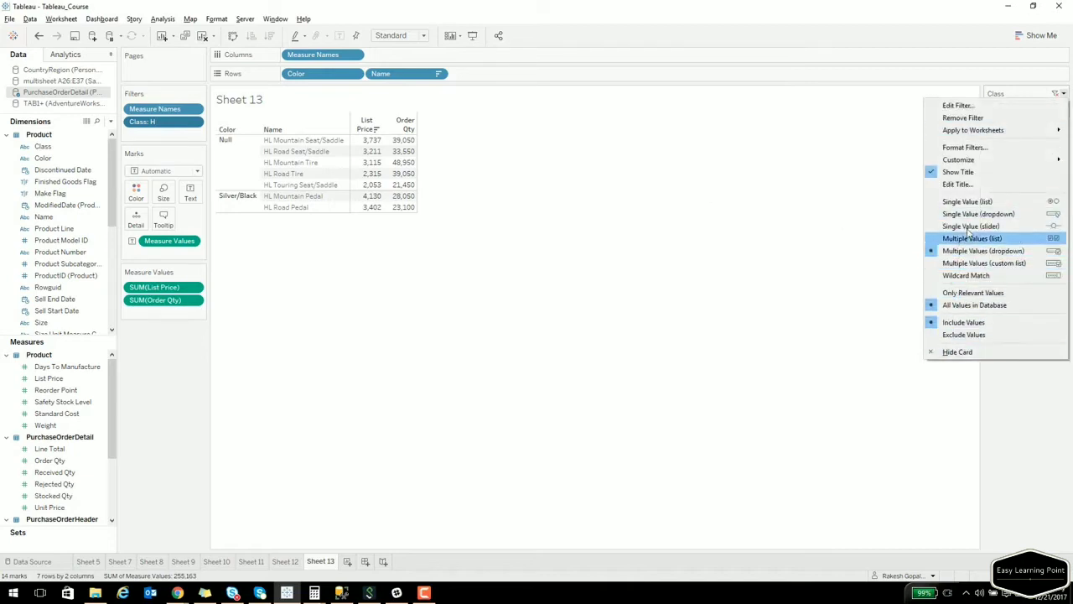
mouse_move(969, 165)
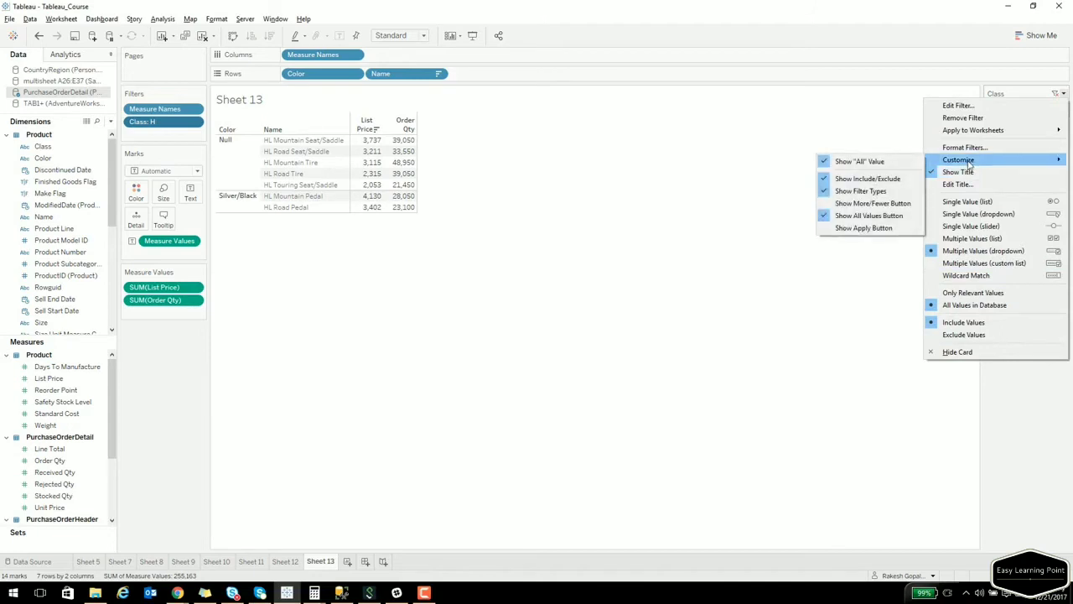
click(887, 229)
click(1007, 109)
click(994, 152)
click(995, 131)
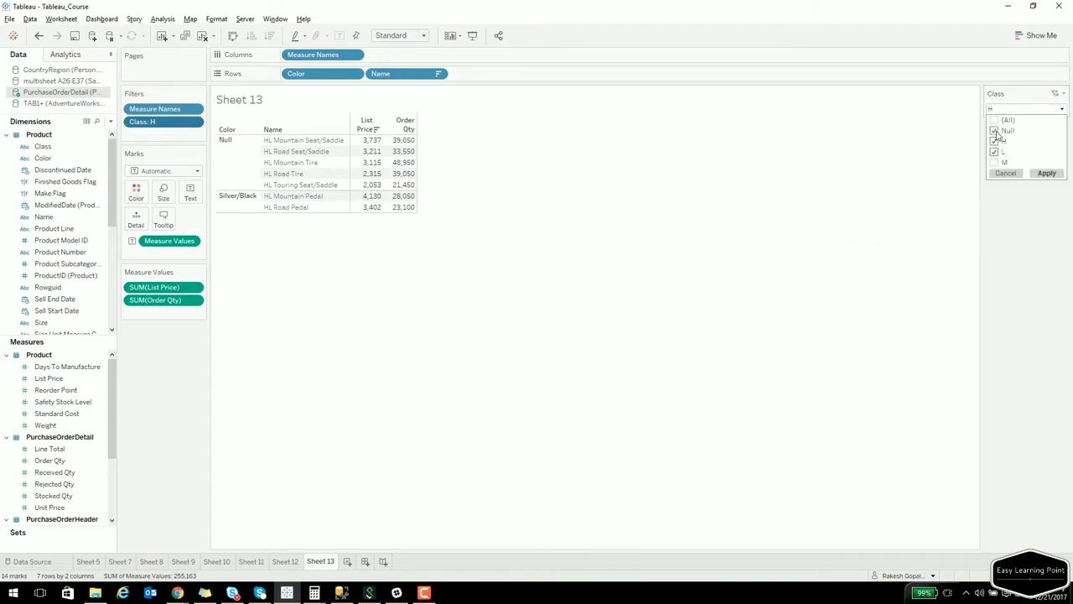
click(1045, 173)
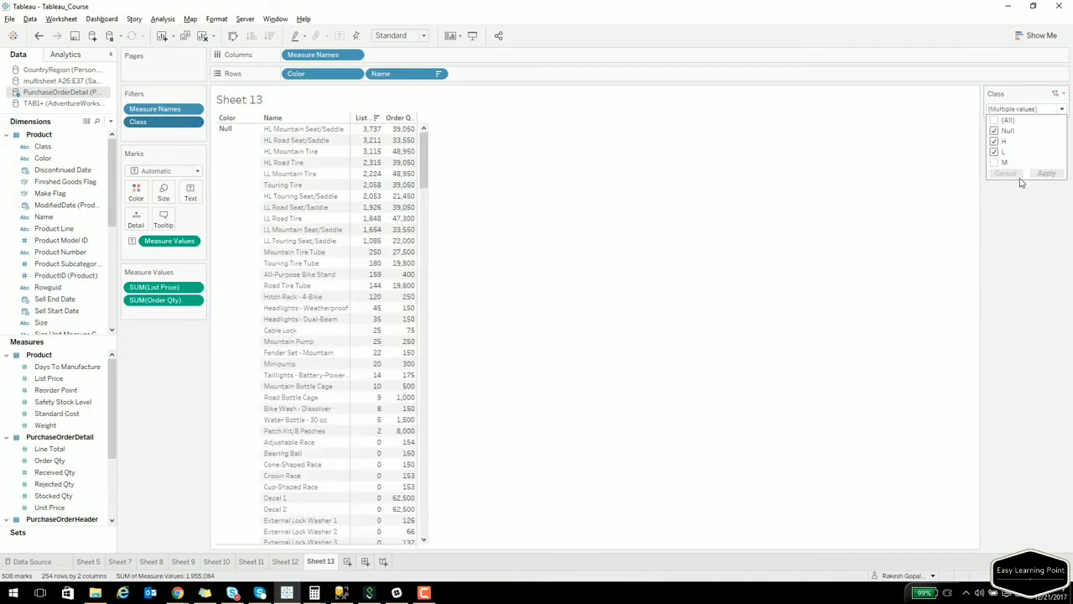
click(995, 131)
click(994, 152)
click(1047, 172)
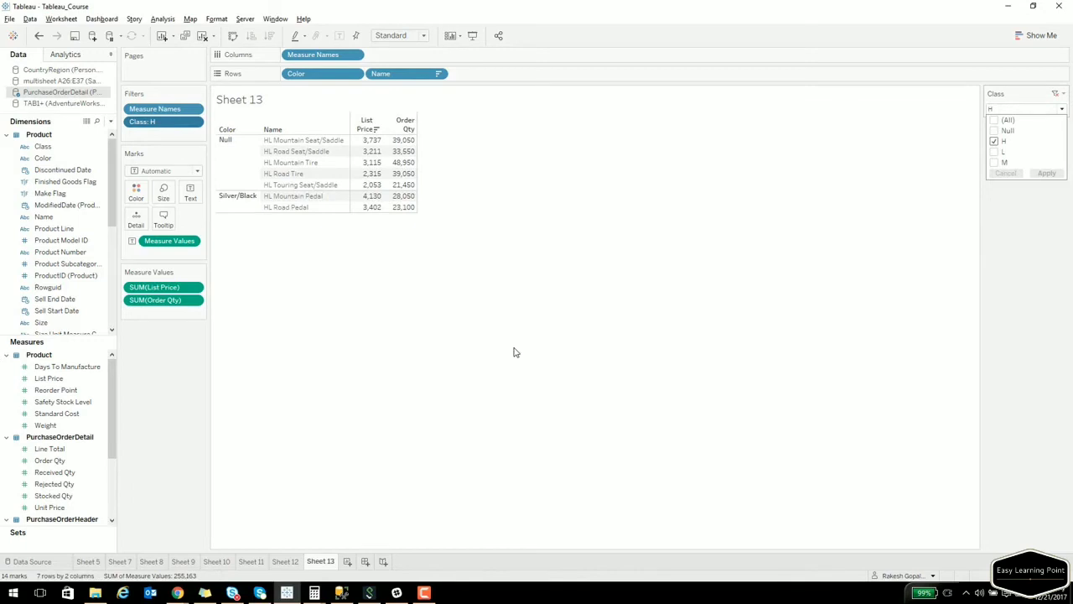
Apply Class H, L and M, then select the Black colour rows.
click(995, 151)
click(995, 162)
click(1047, 173)
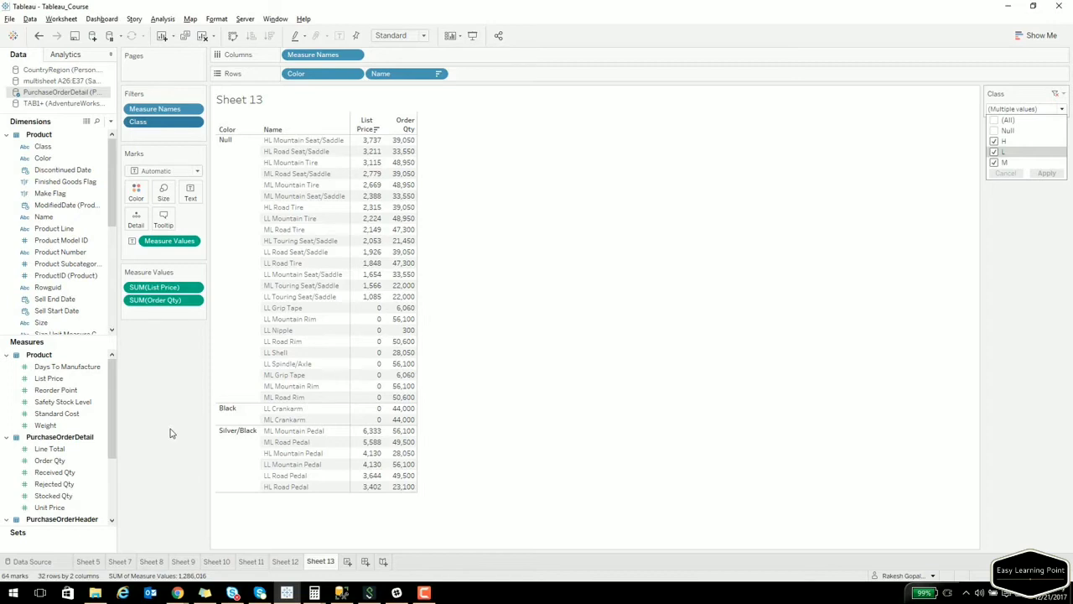
click(229, 412)
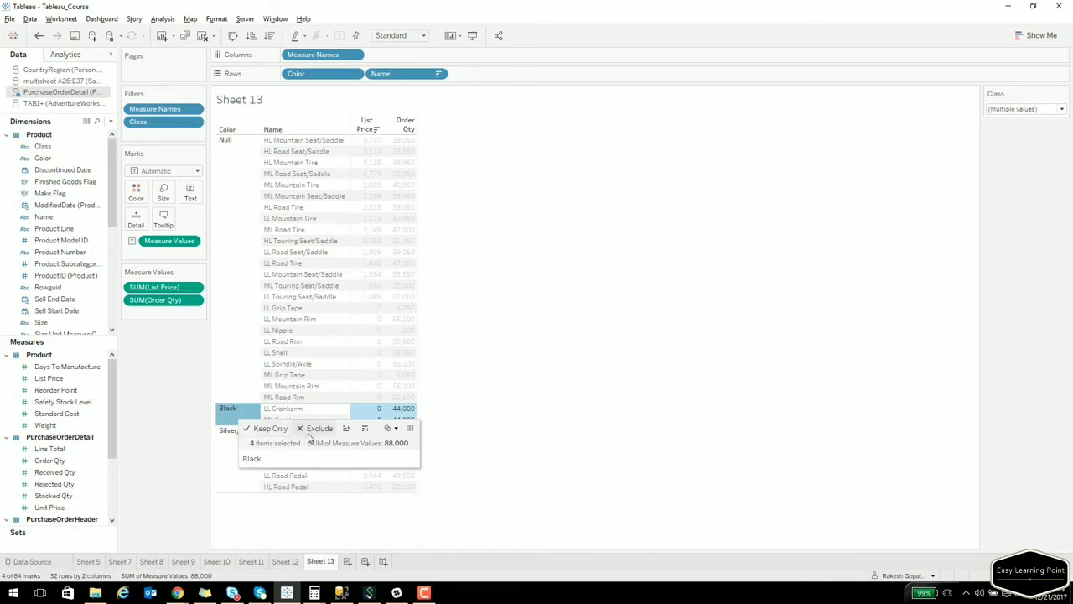
Try a Black-only colour filter, inspect its settings, then undo it.
click(269, 433)
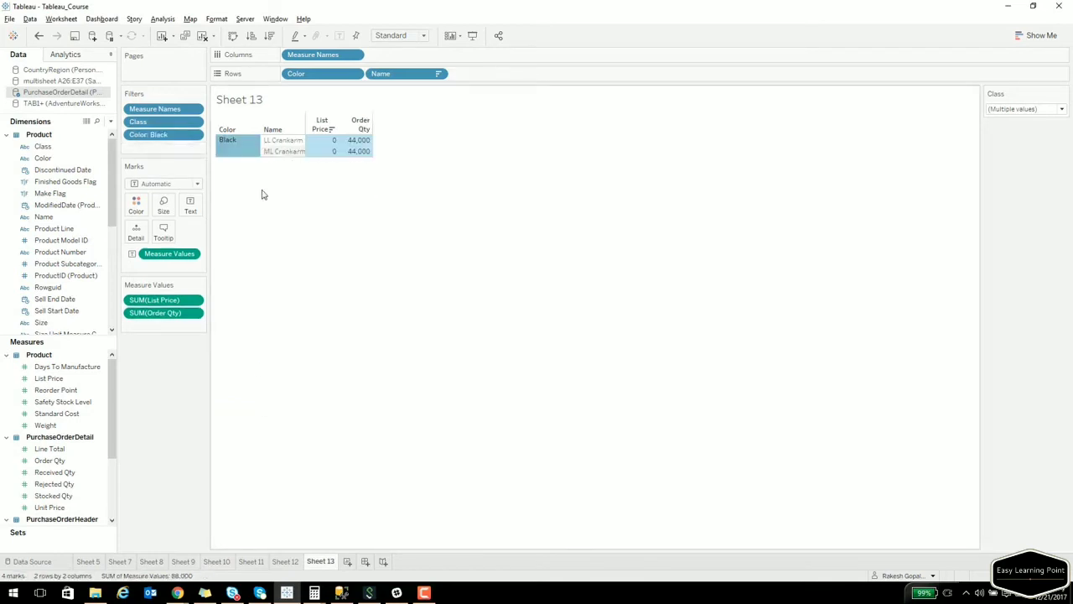
click(195, 135)
click(189, 148)
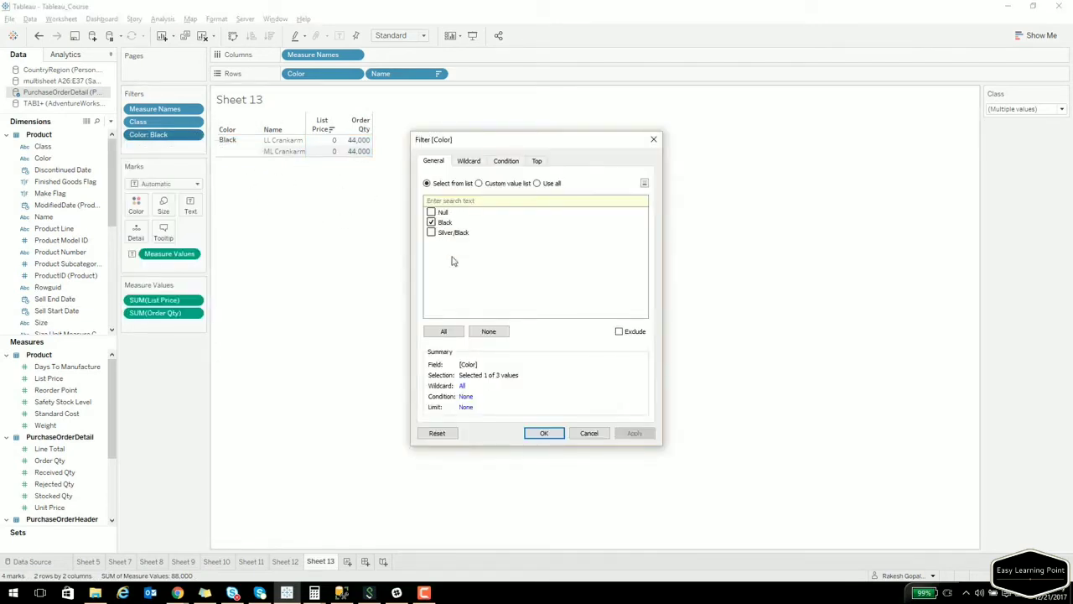
click(590, 433)
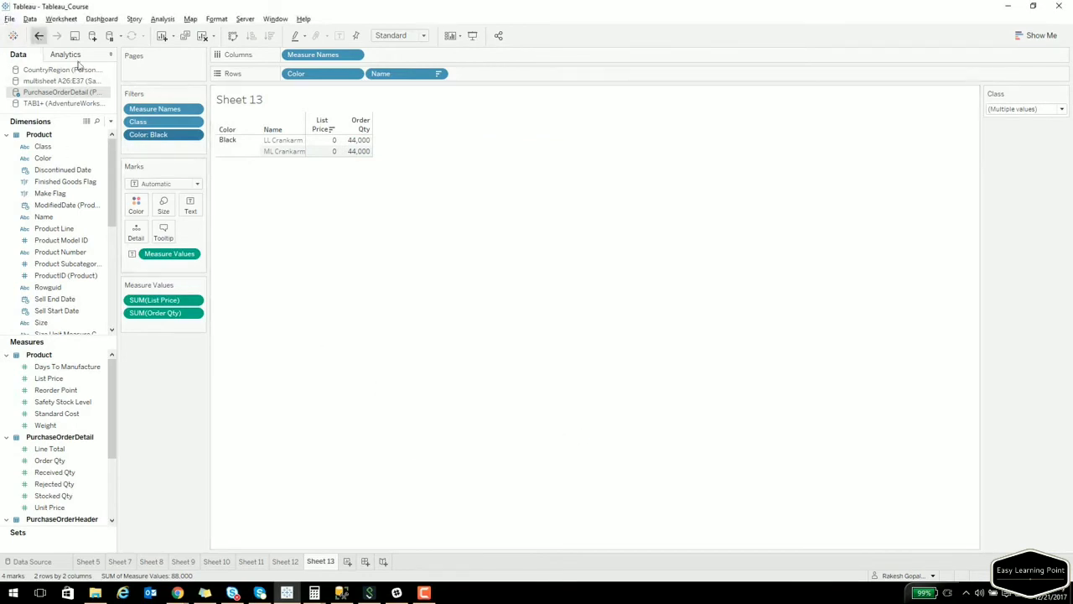
click(39, 35)
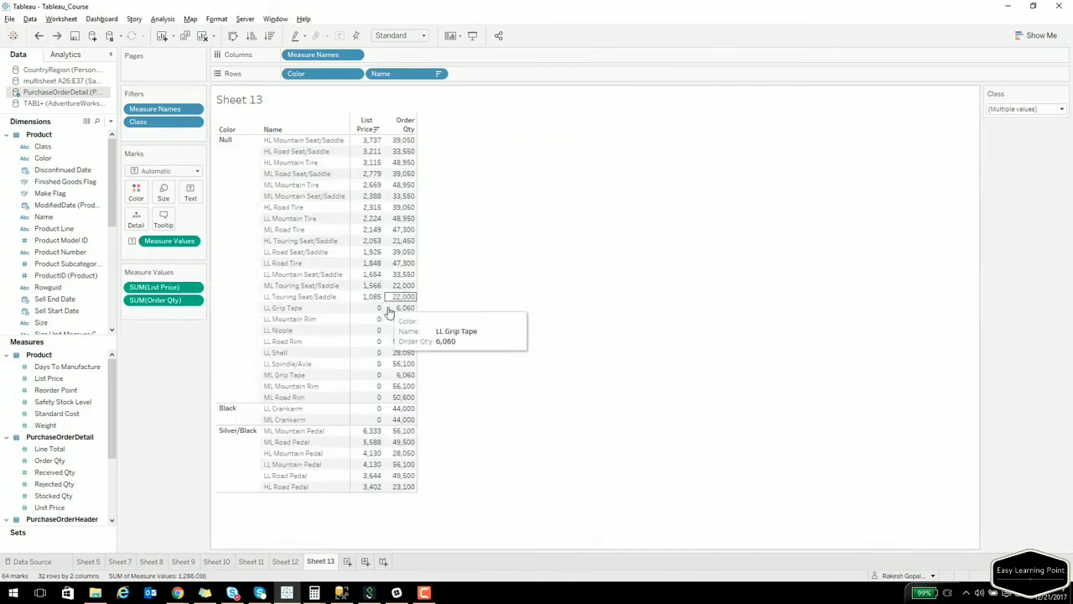
Exclude the Null colour rows from the table.
click(362, 278)
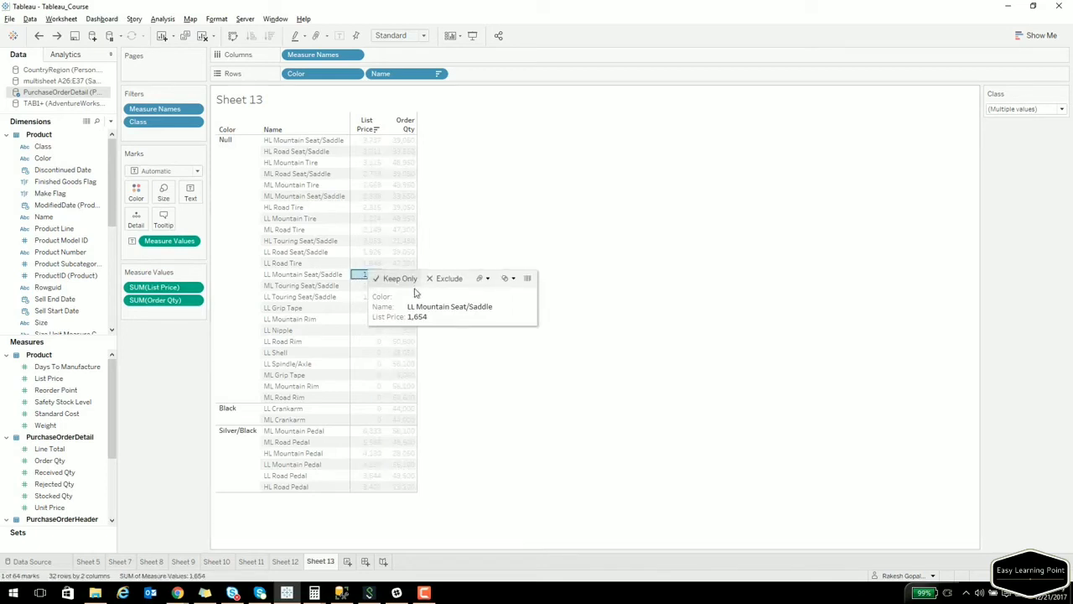
click(248, 167)
click(333, 183)
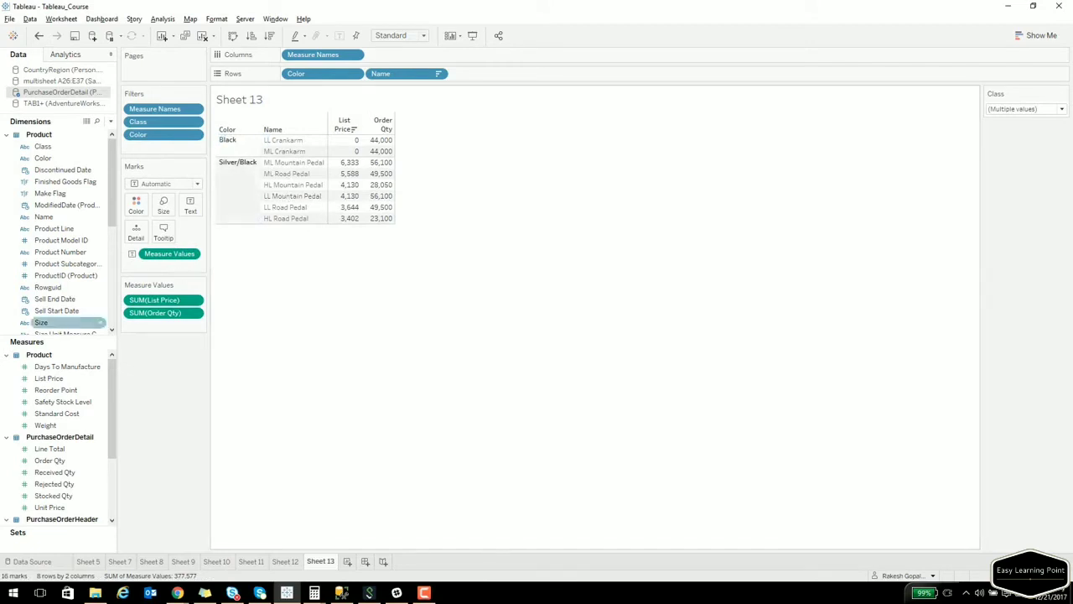
key(alt+Tab)
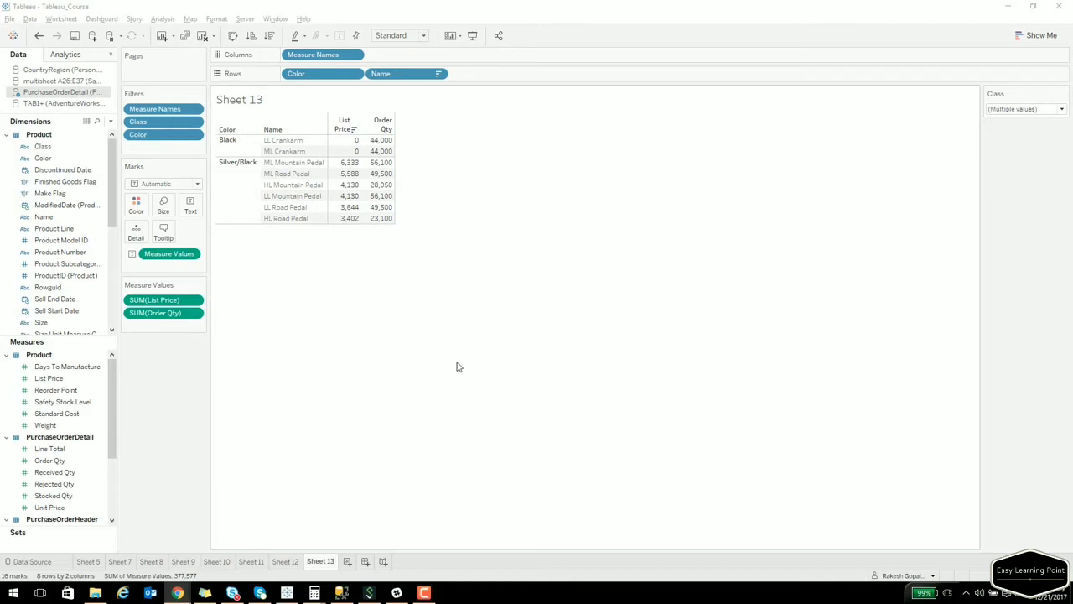
Tabulate summed Order Qty and Received Qty per Color, then drag Color onto Filters.
click(195, 135)
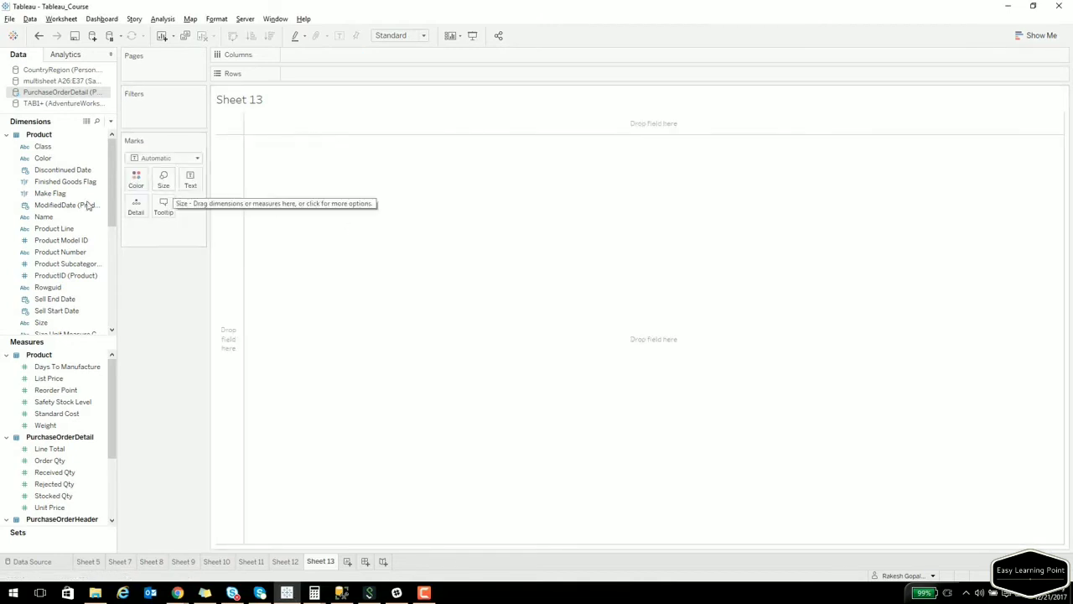
click(43, 159)
drag(56, 161, 223, 176)
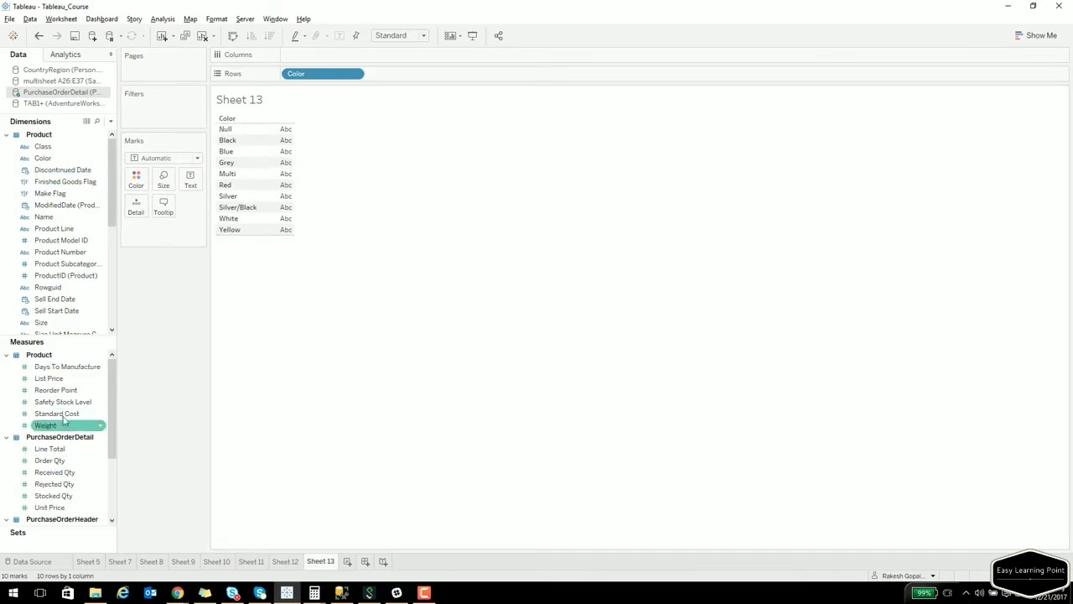
drag(59, 461, 282, 201)
drag(50, 464, 295, 201)
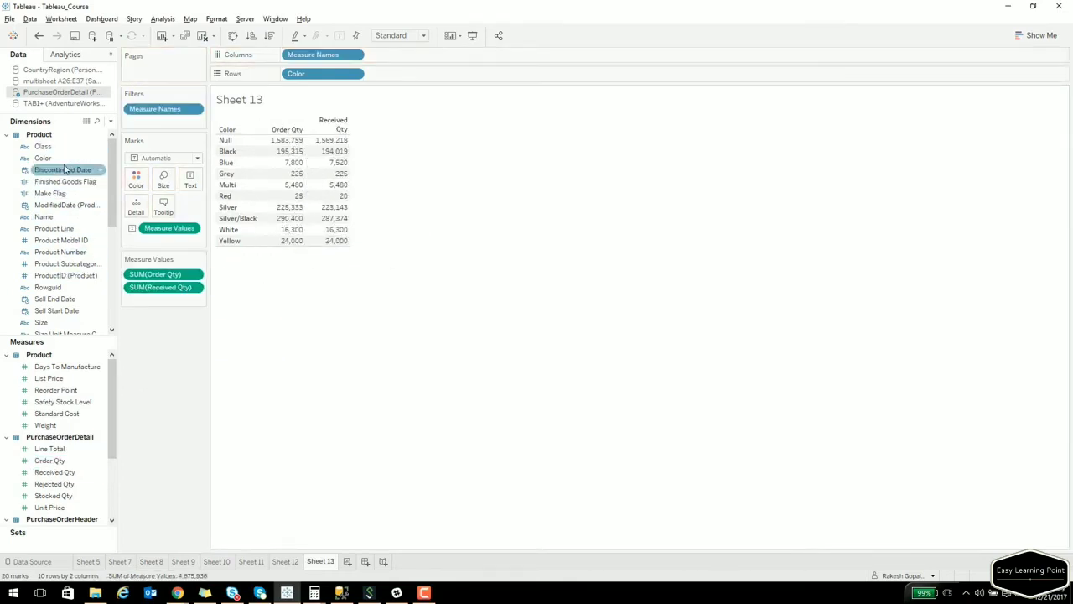
drag(62, 163, 169, 123)
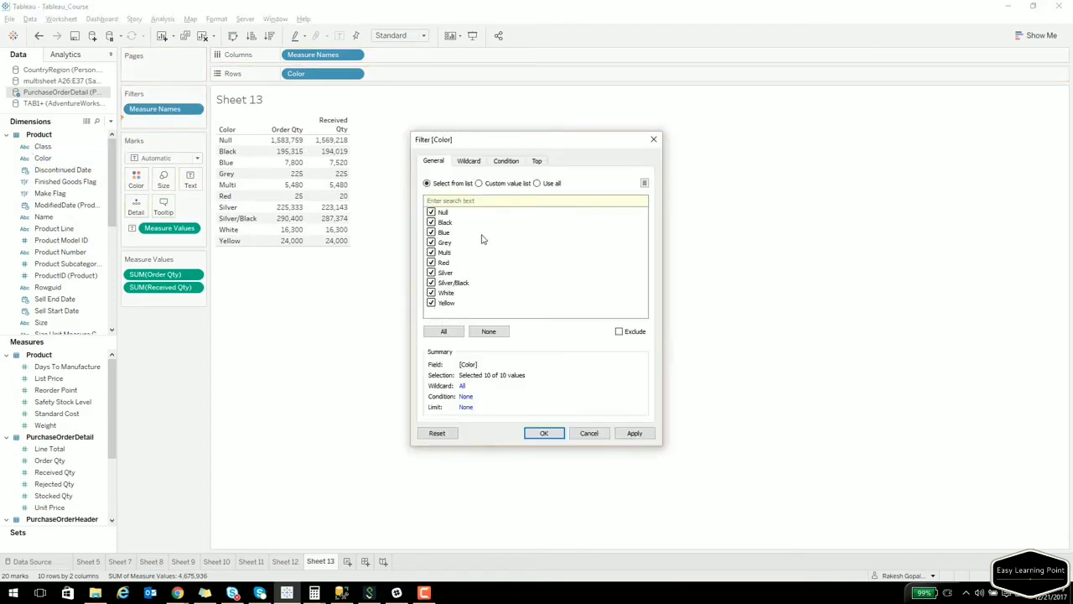
Set the Color filter condition to SUM(Order Qty) >= 10000 and confirm it.
click(506, 161)
click(427, 189)
click(459, 204)
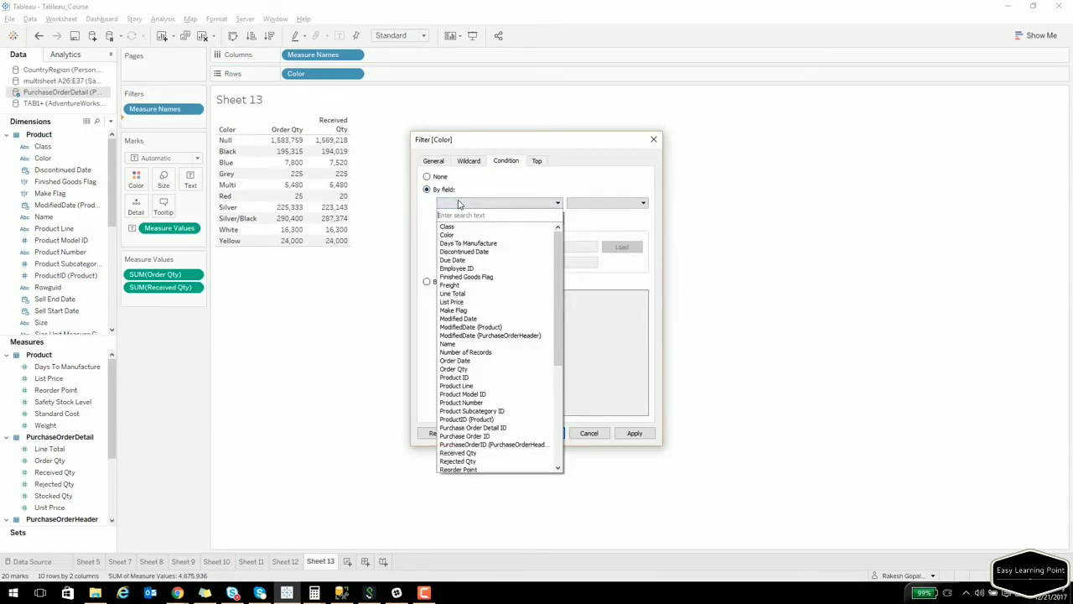
text(qt)
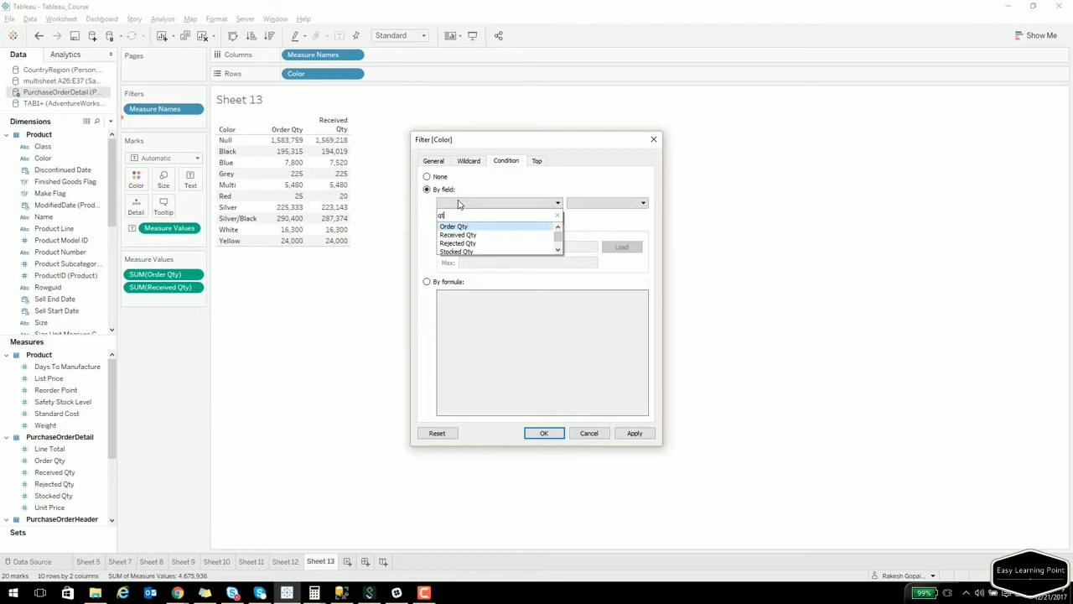
click(461, 227)
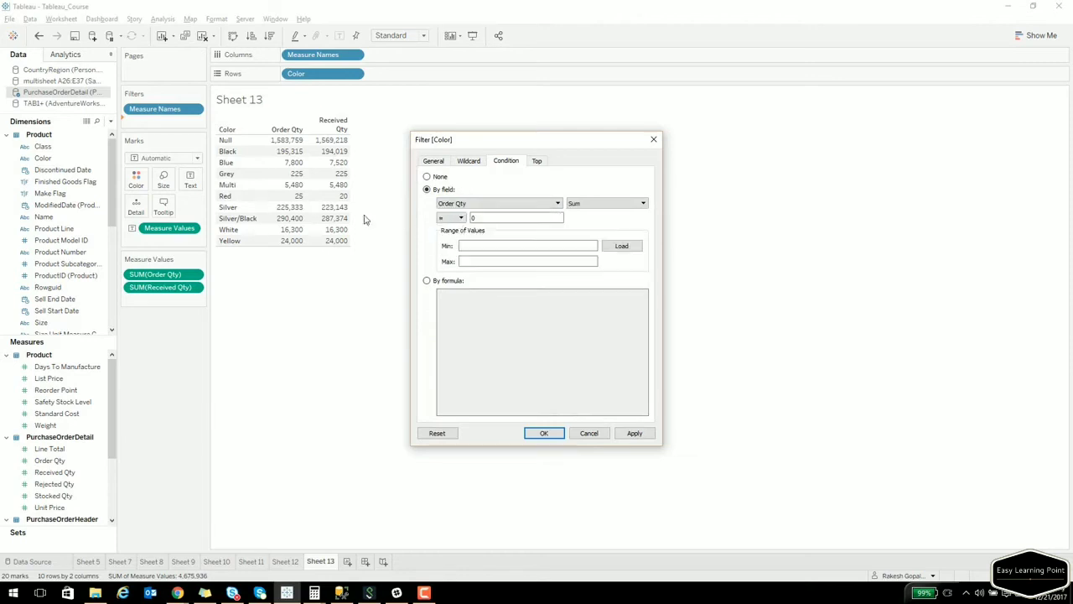
click(457, 217)
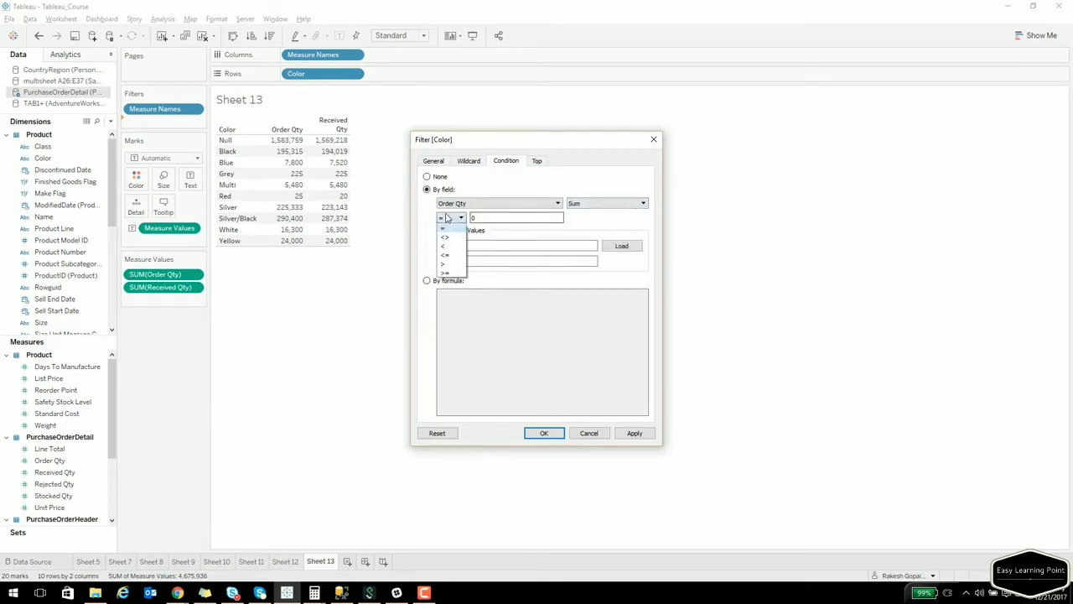
click(446, 272)
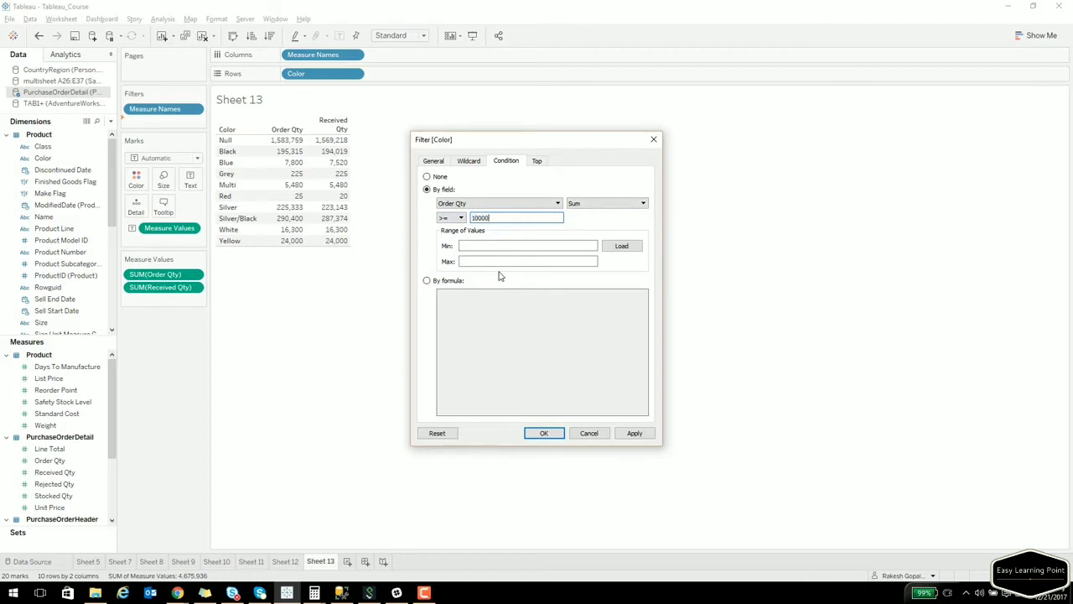
click(633, 433)
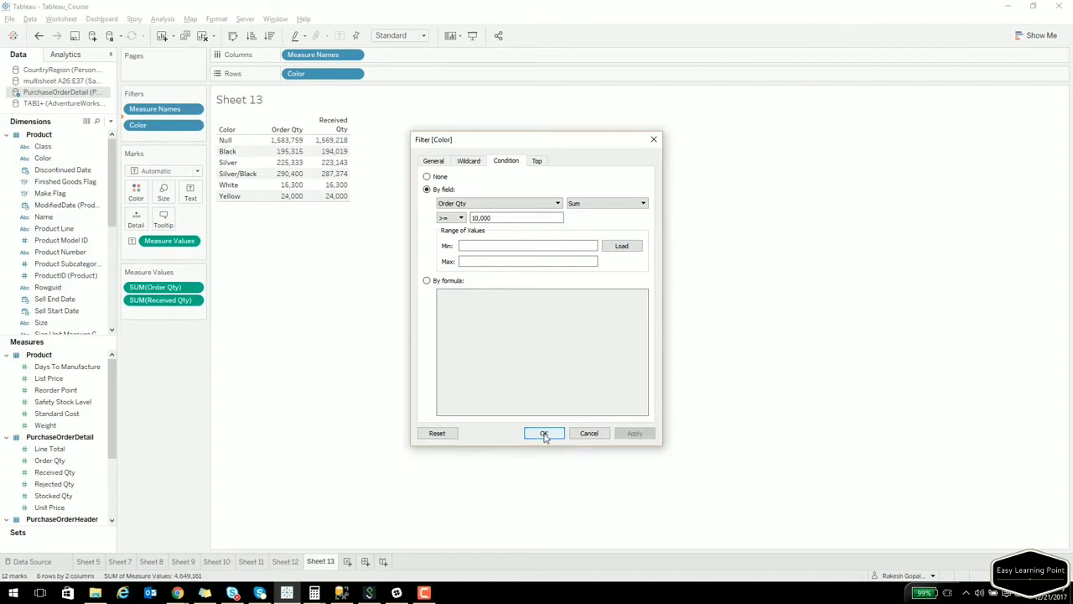
click(436, 161)
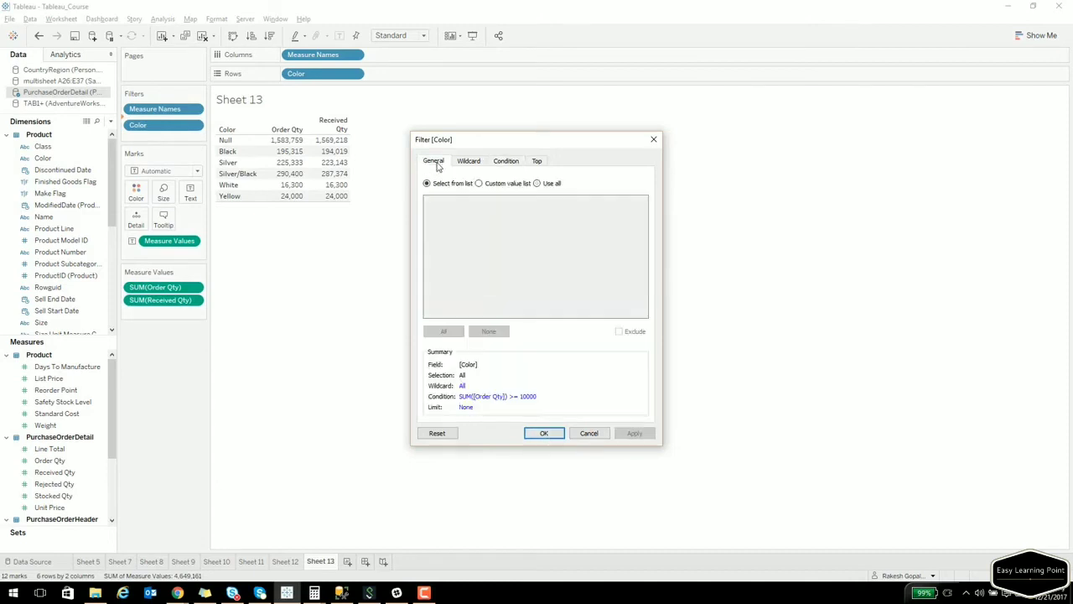
click(544, 434)
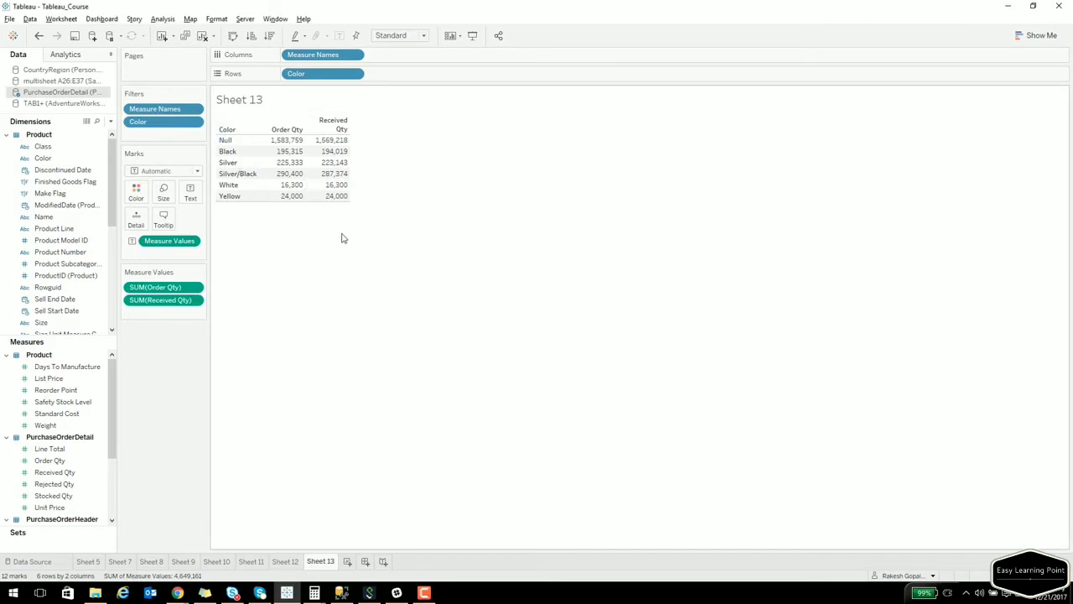
Add Class to Rows and show Class and Color filter cards, with Class on top.
click(177, 593)
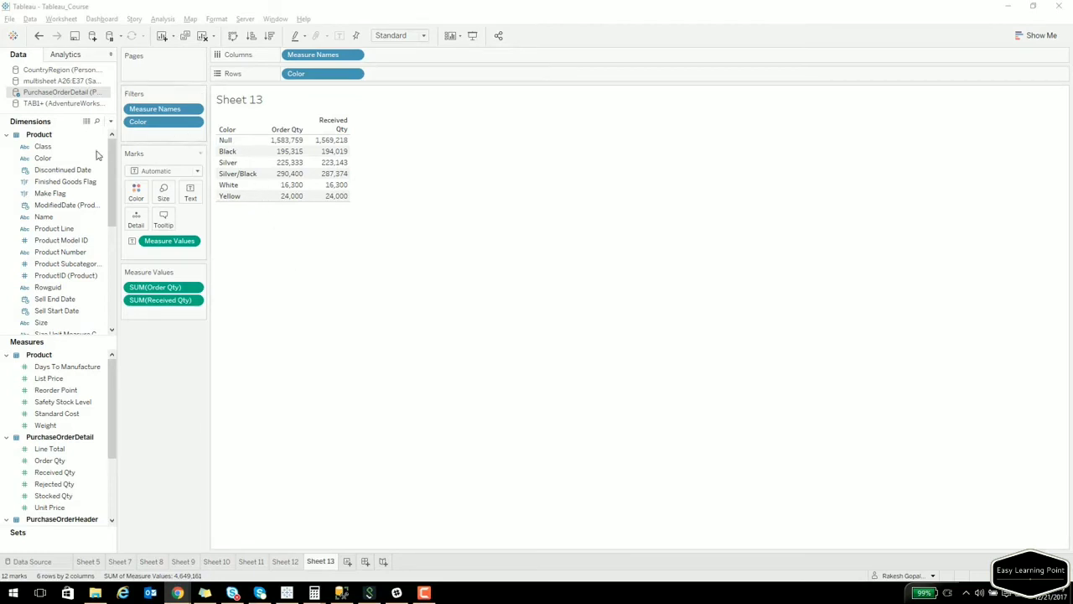
drag(54, 151, 259, 159)
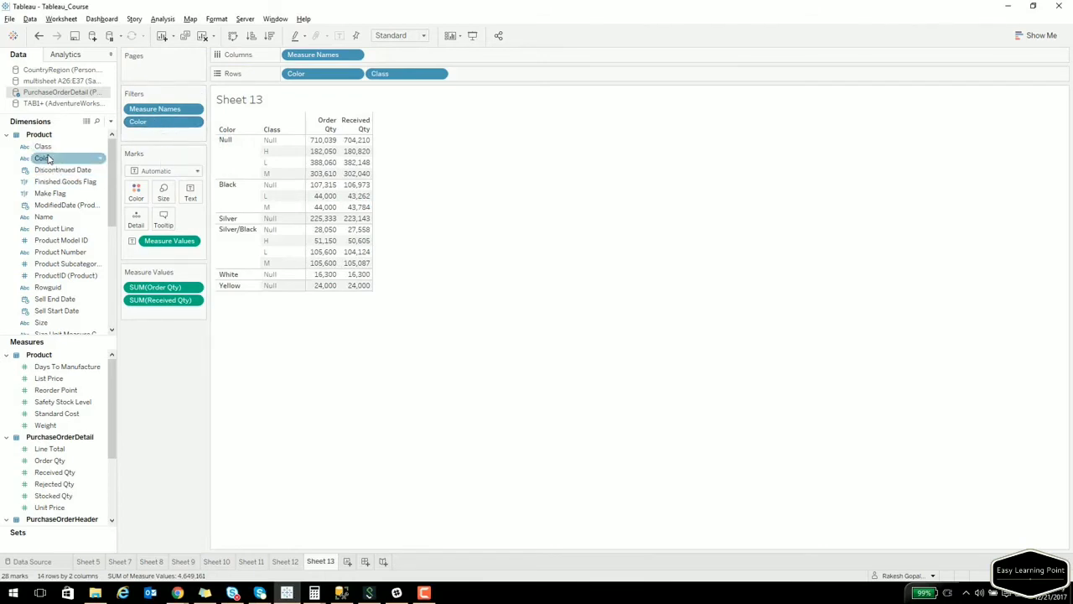
right_click(49, 147)
click(126, 165)
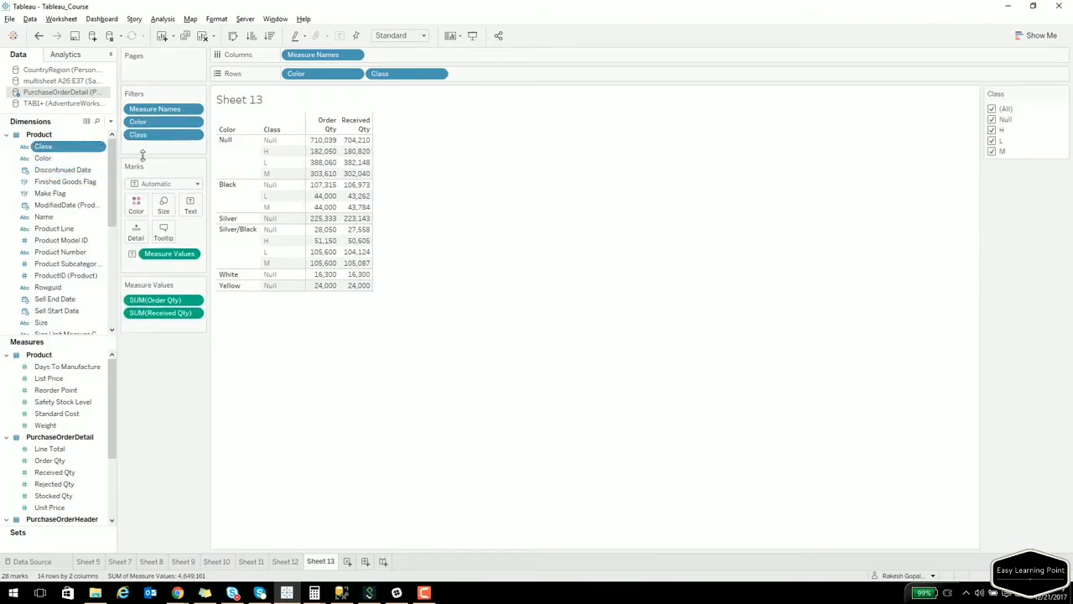
right_click(157, 123)
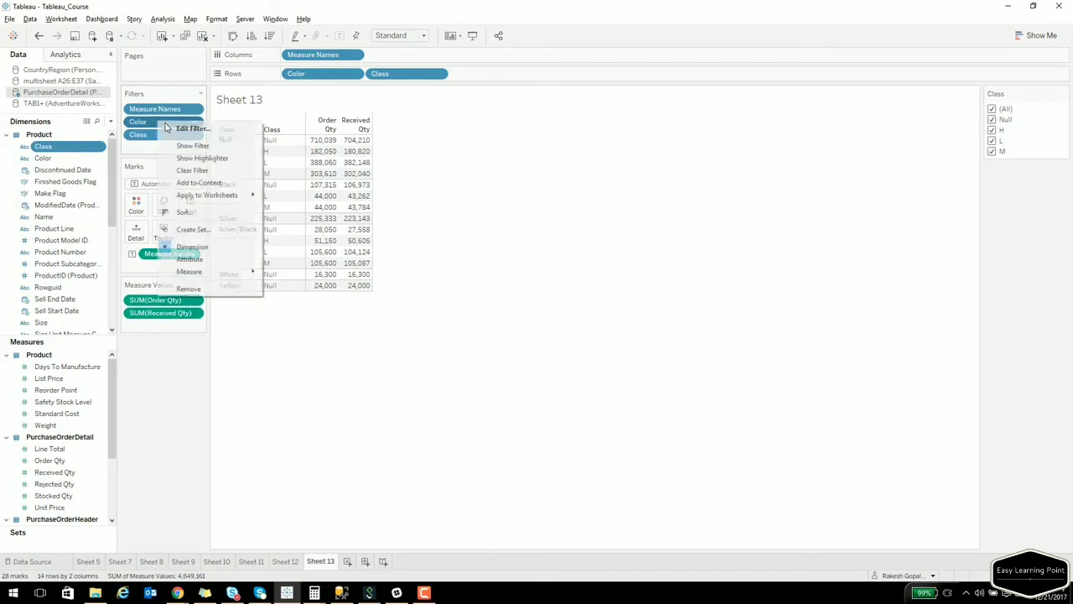
click(186, 147)
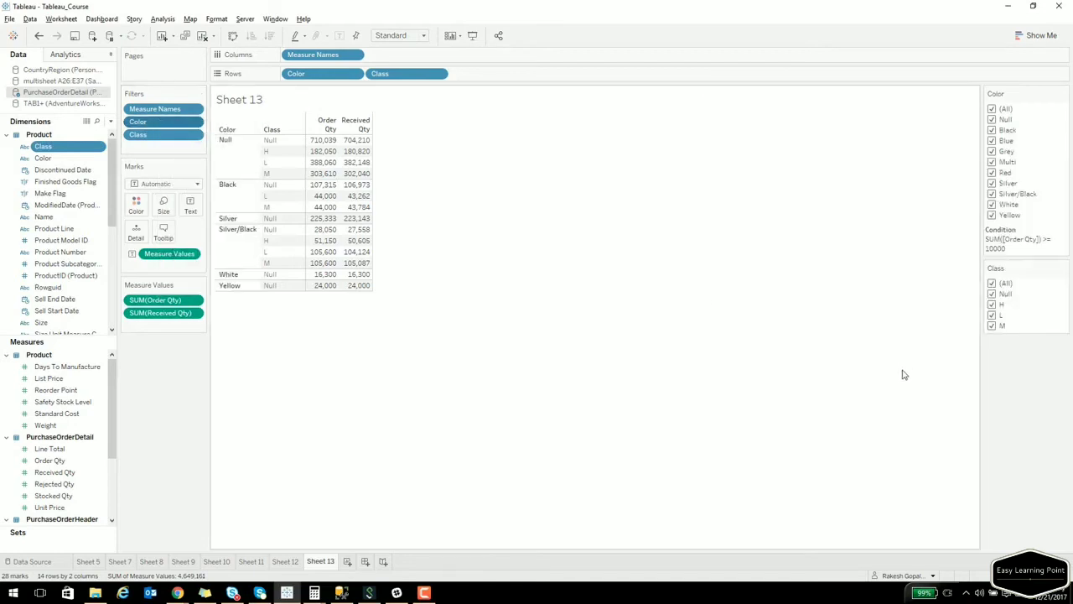
drag(1014, 109, 1016, 87)
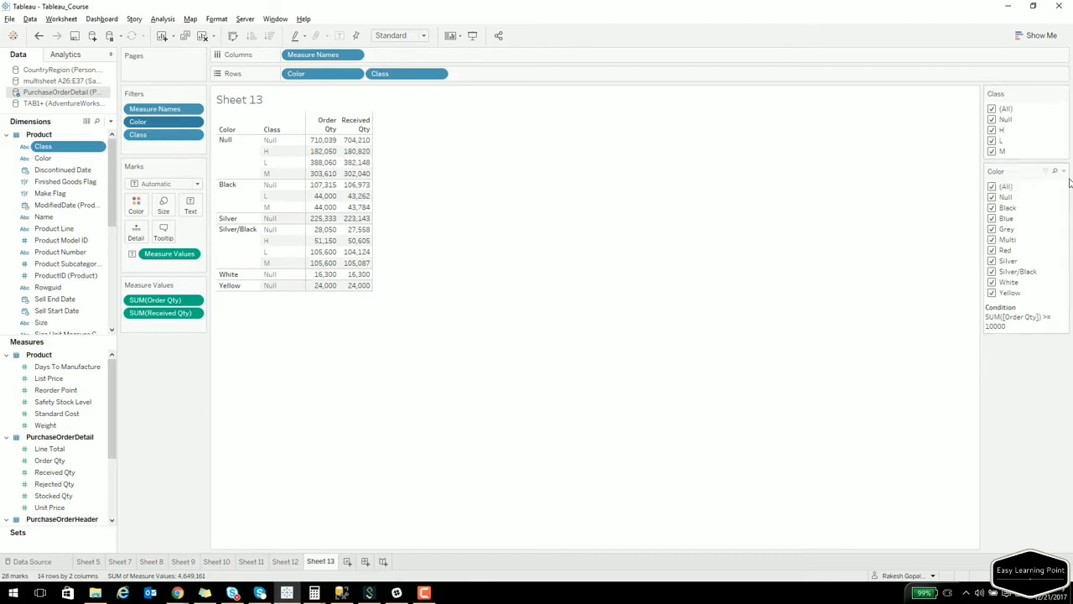
Set the Color card to Only Relevant Values and uncheck all Class values.
click(1065, 172)
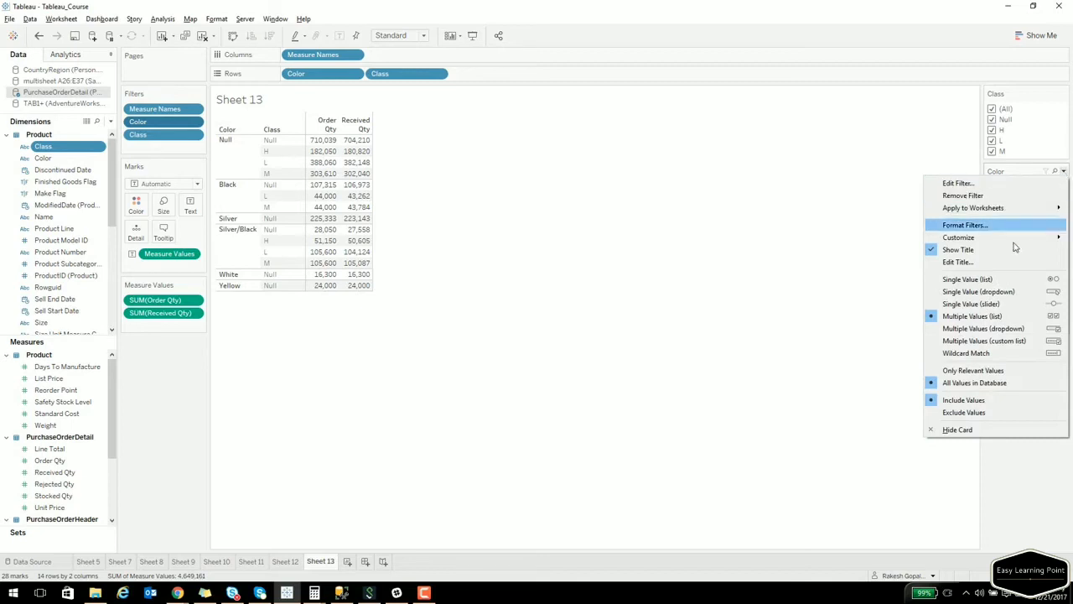
click(1001, 372)
click(992, 109)
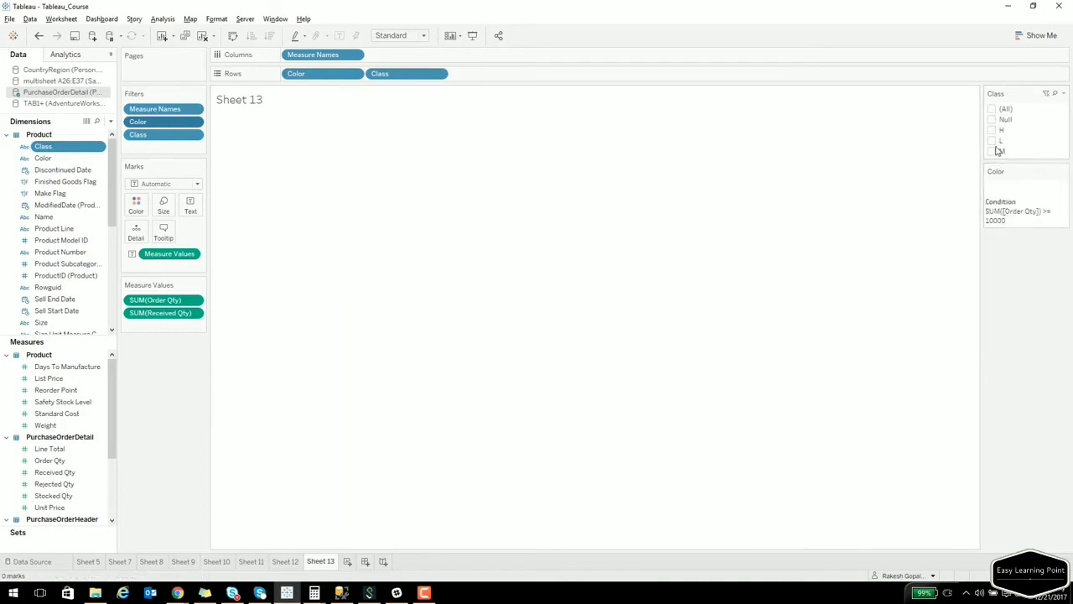
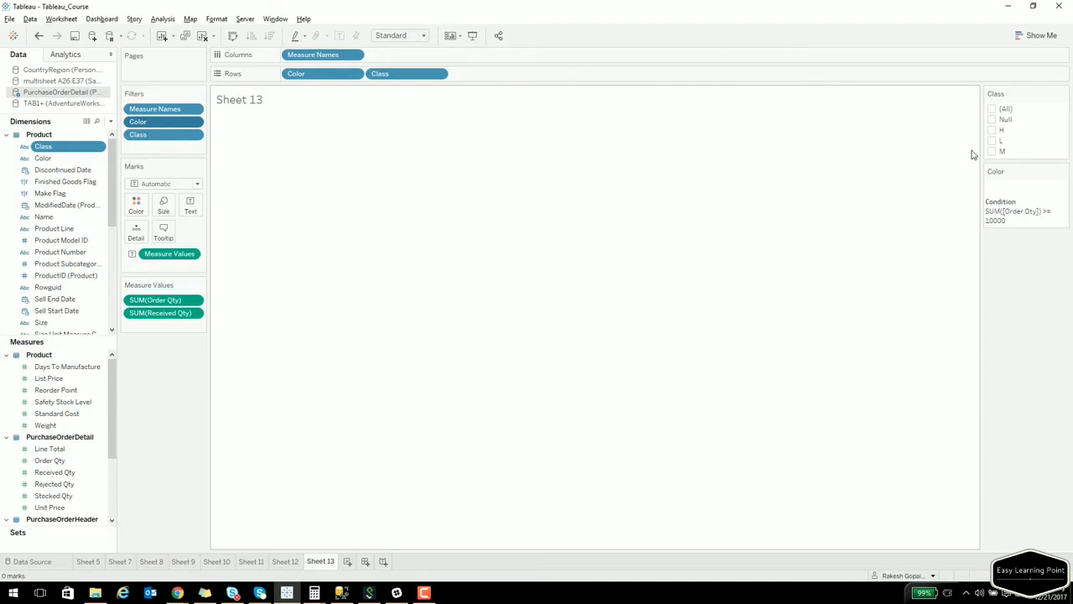
Include classes H, L and M in the Class filter.
click(992, 130)
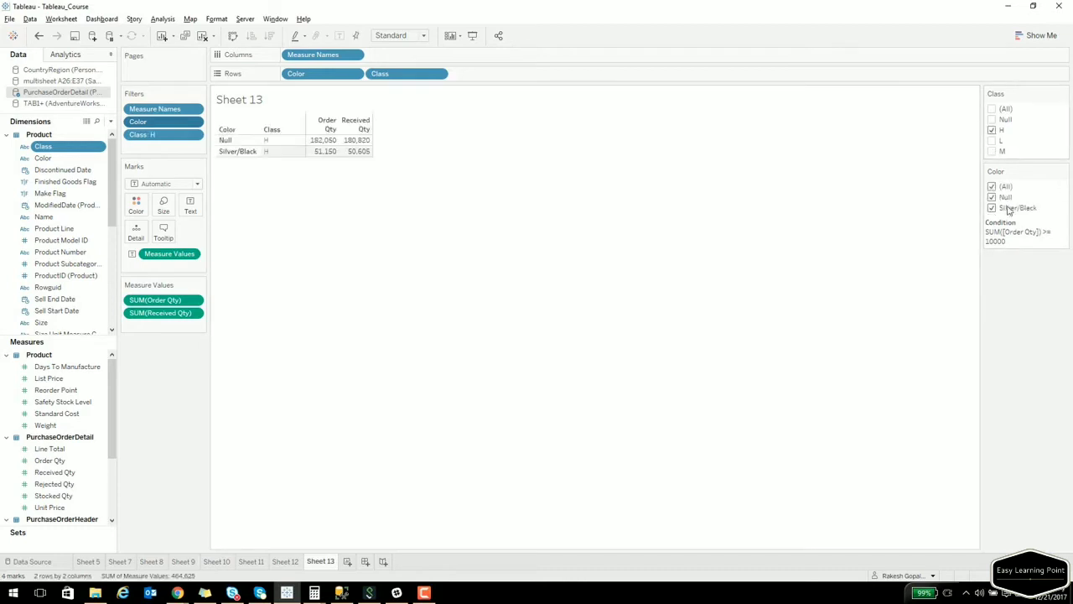
click(992, 141)
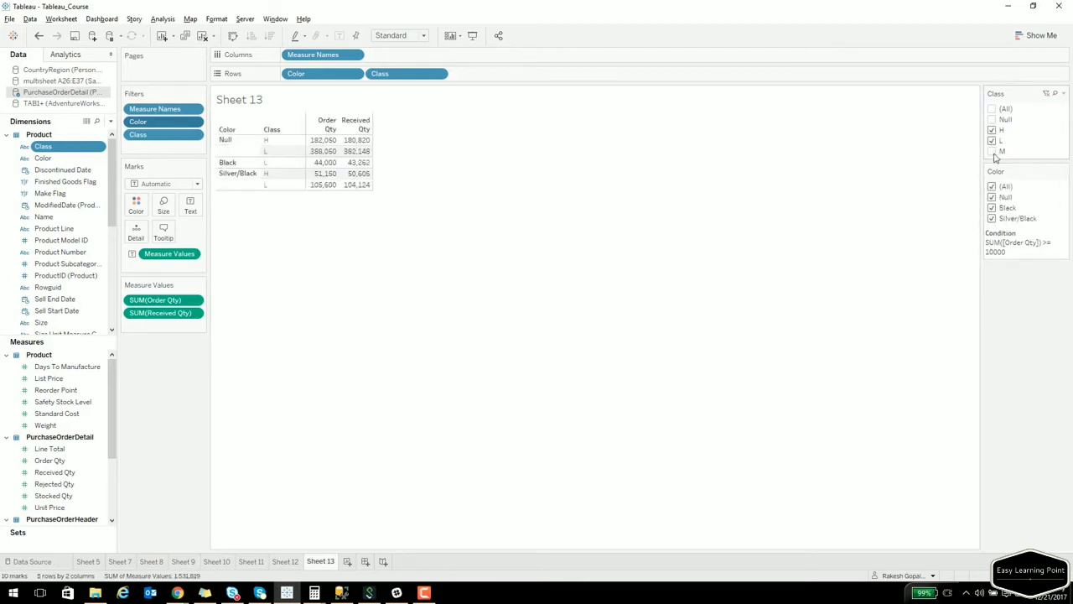
click(992, 152)
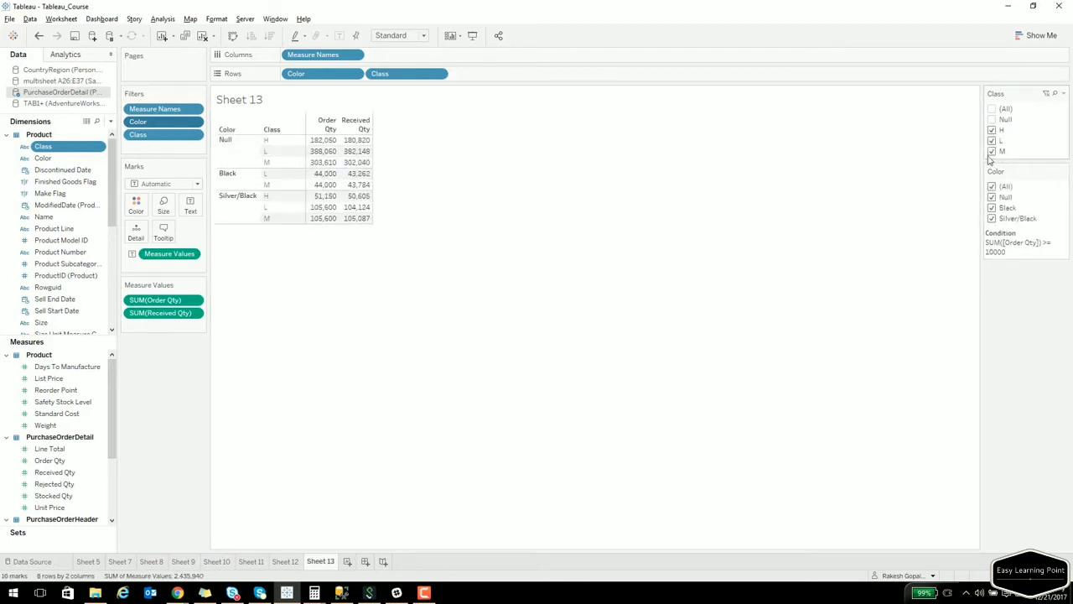
Create a new blank worksheet, Sheet 14.
click(177, 593)
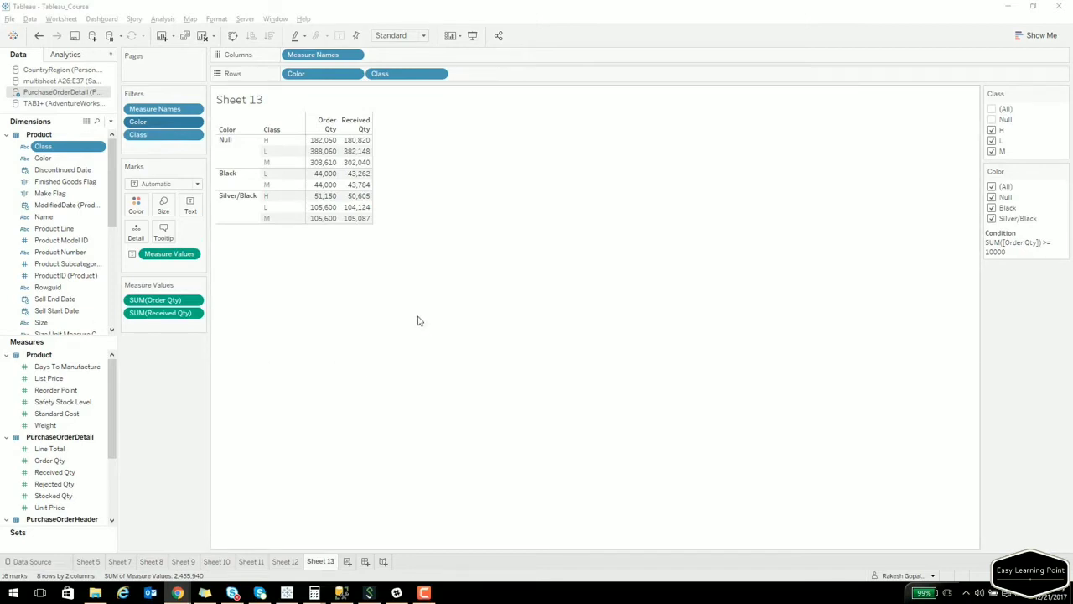
click(67, 55)
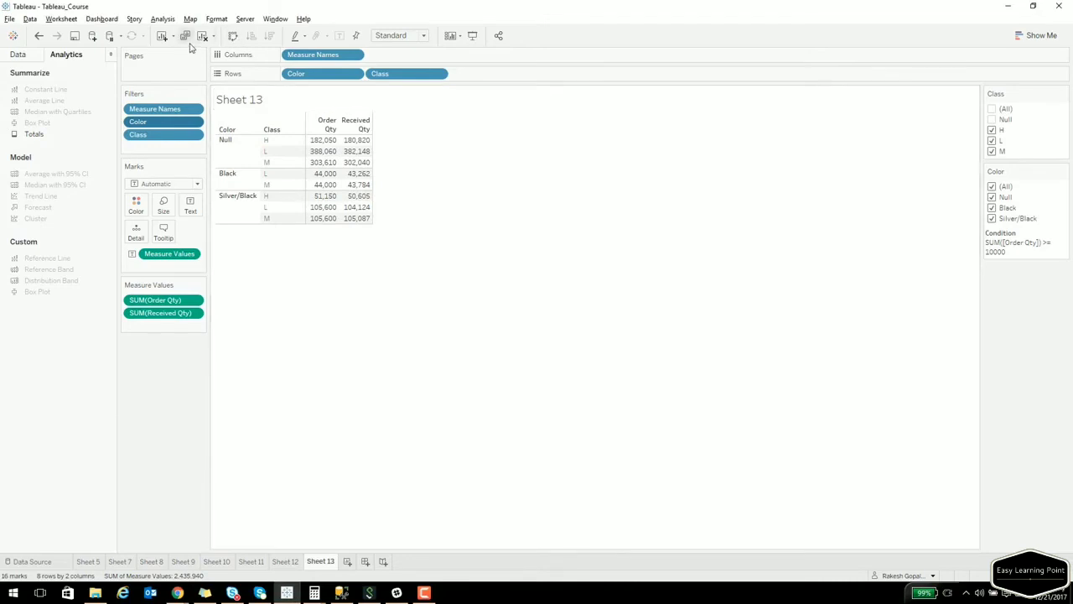
click(161, 35)
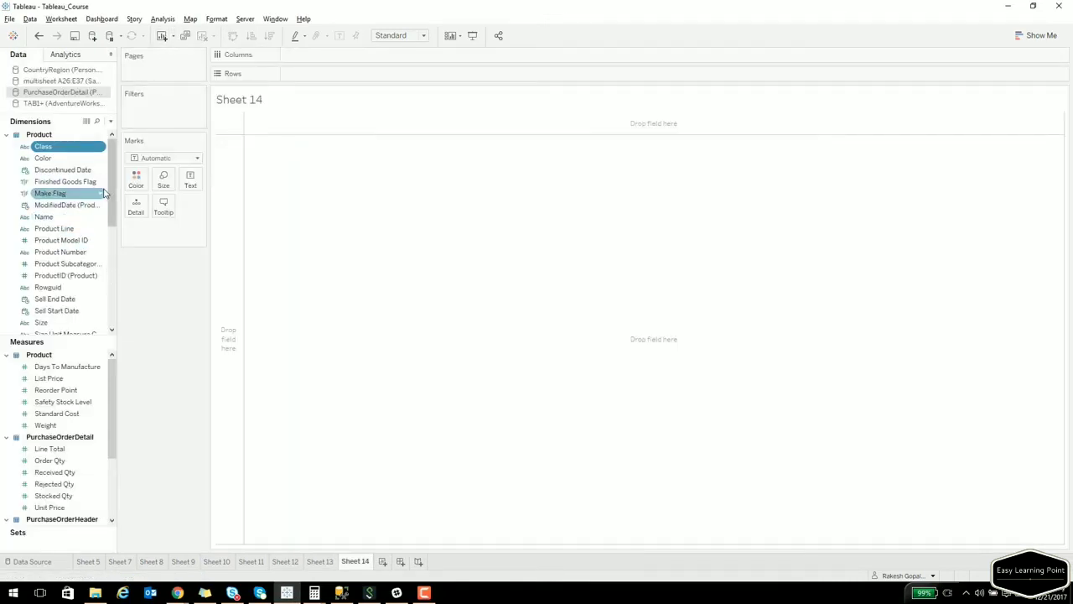
Build a text table of total Order Qty by discrete, exact Sell Start Date.
drag(80, 461, 258, 226)
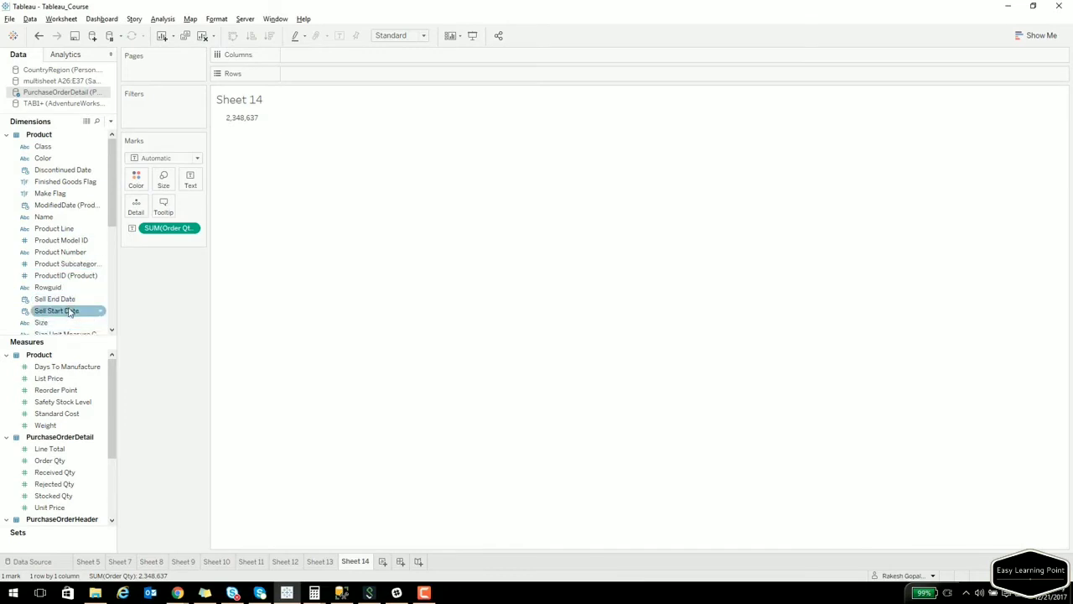
drag(70, 314, 226, 133)
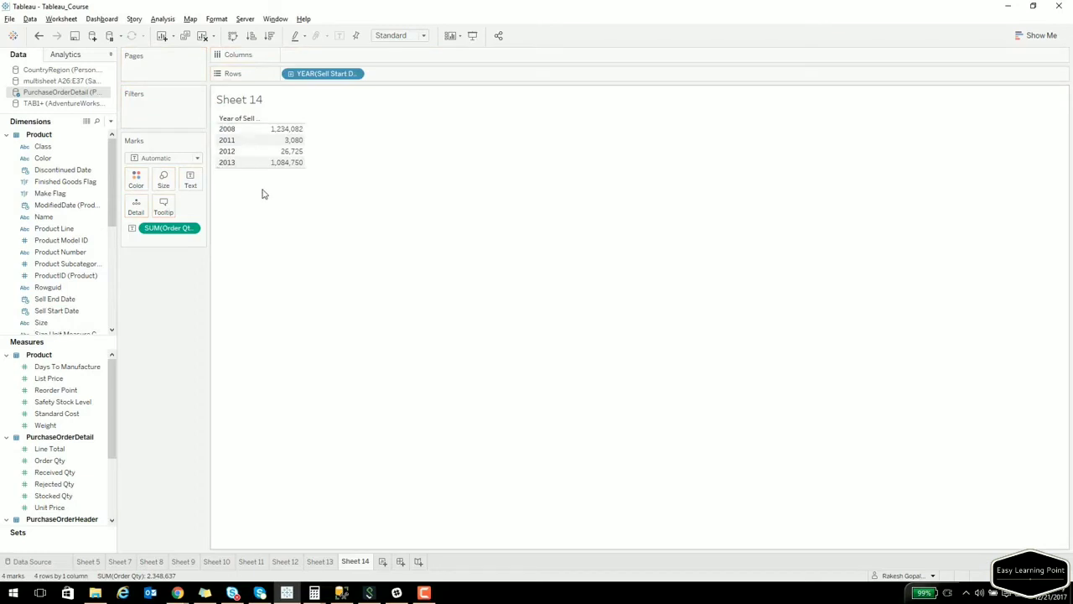
click(354, 74)
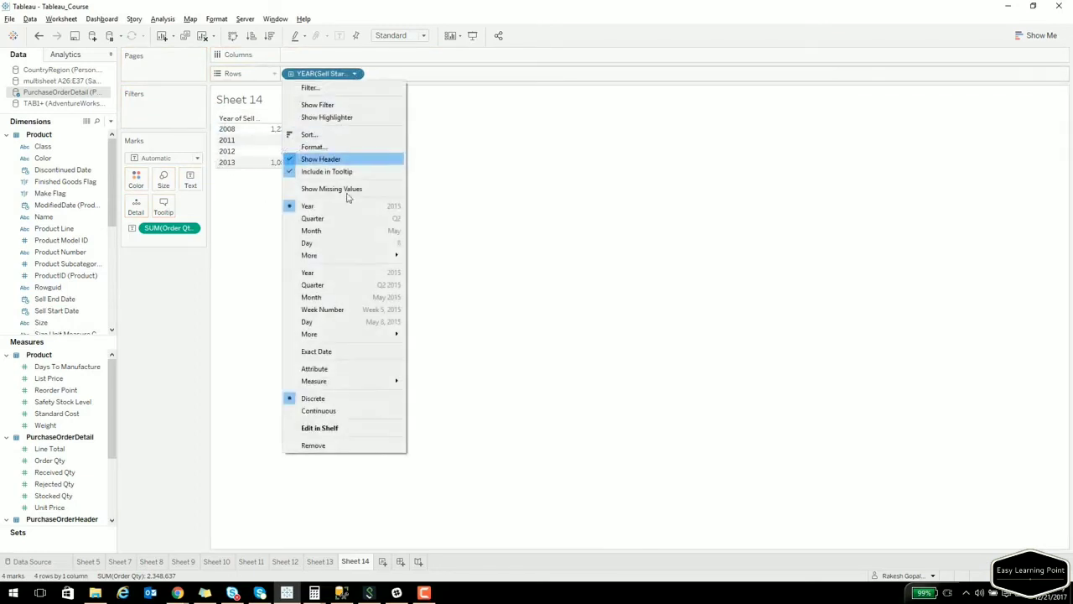
click(344, 352)
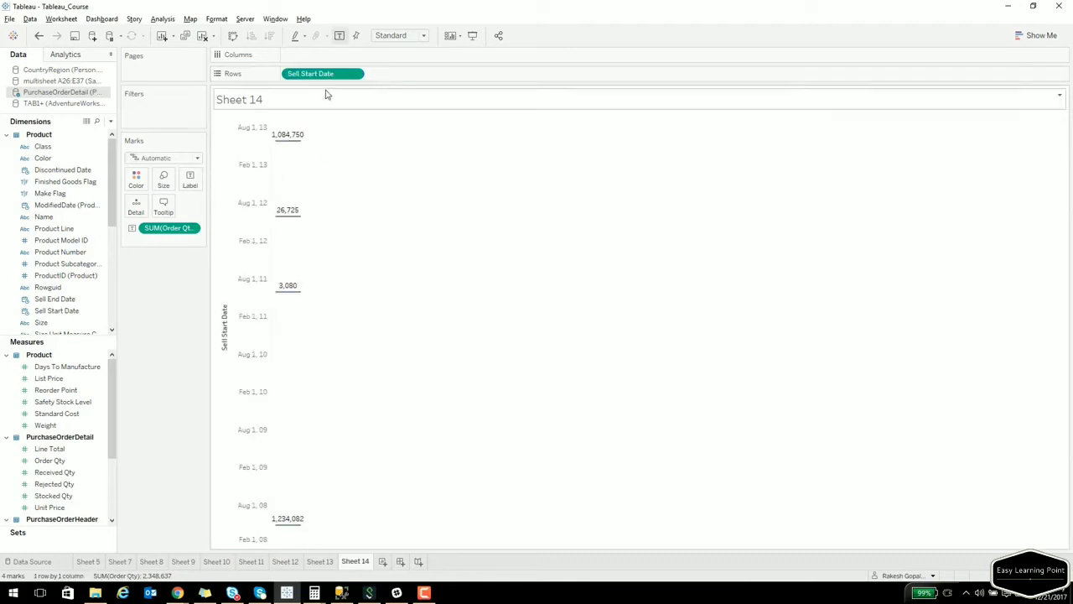
click(354, 74)
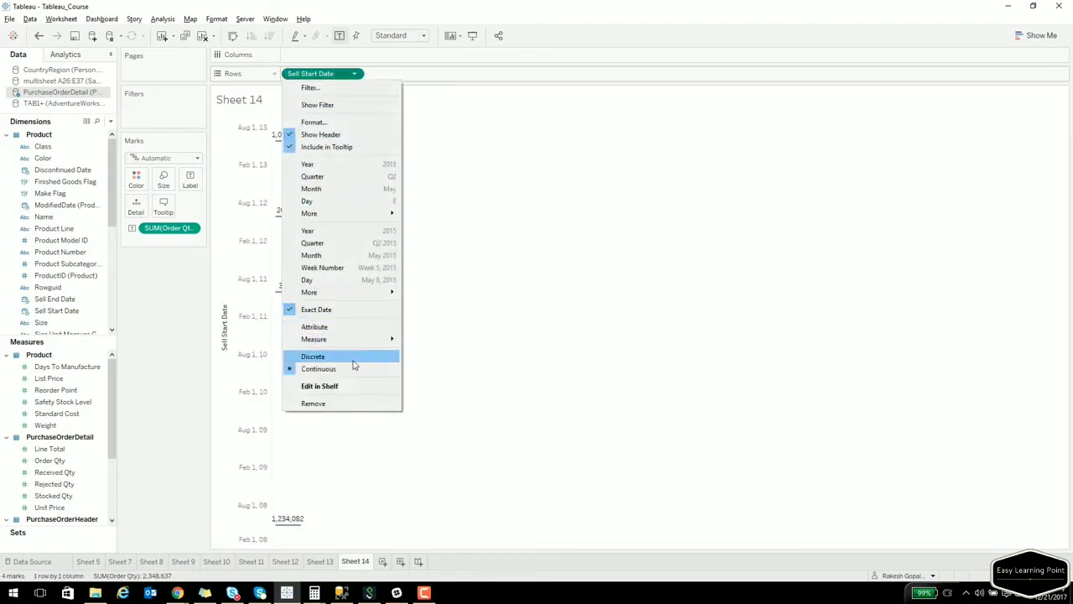
click(352, 362)
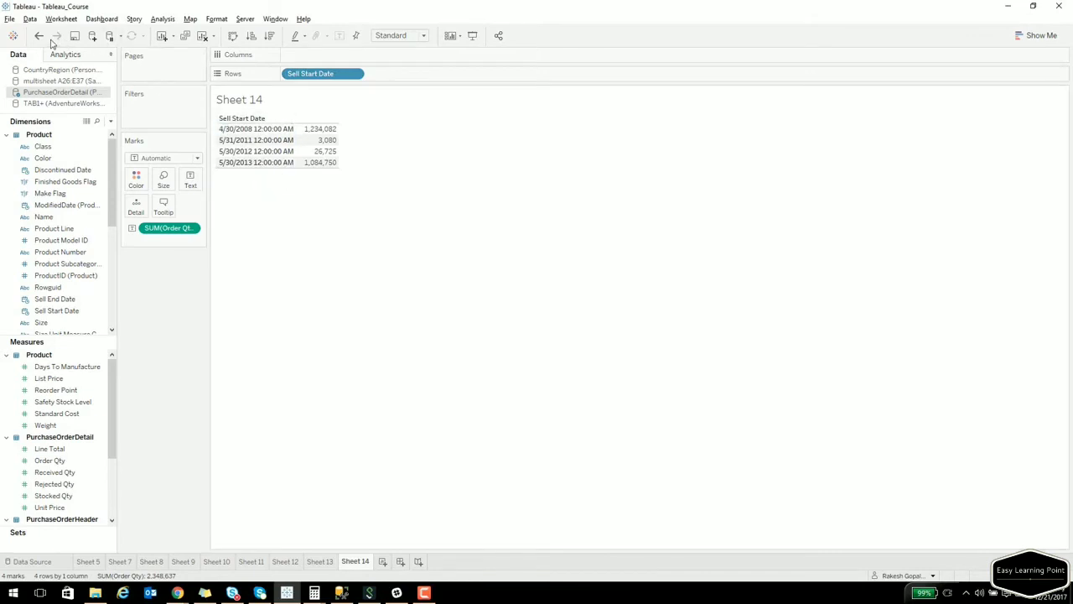
mouse_move(330, 145)
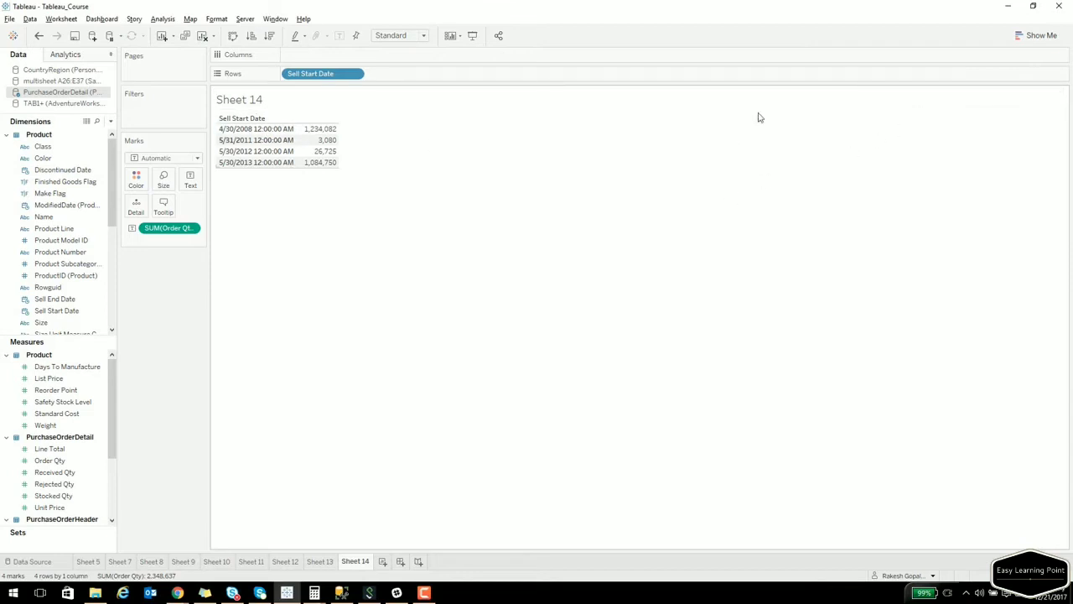
click(1036, 36)
Turn the table into a line chart and add a reference line across the whole table.
click(980, 176)
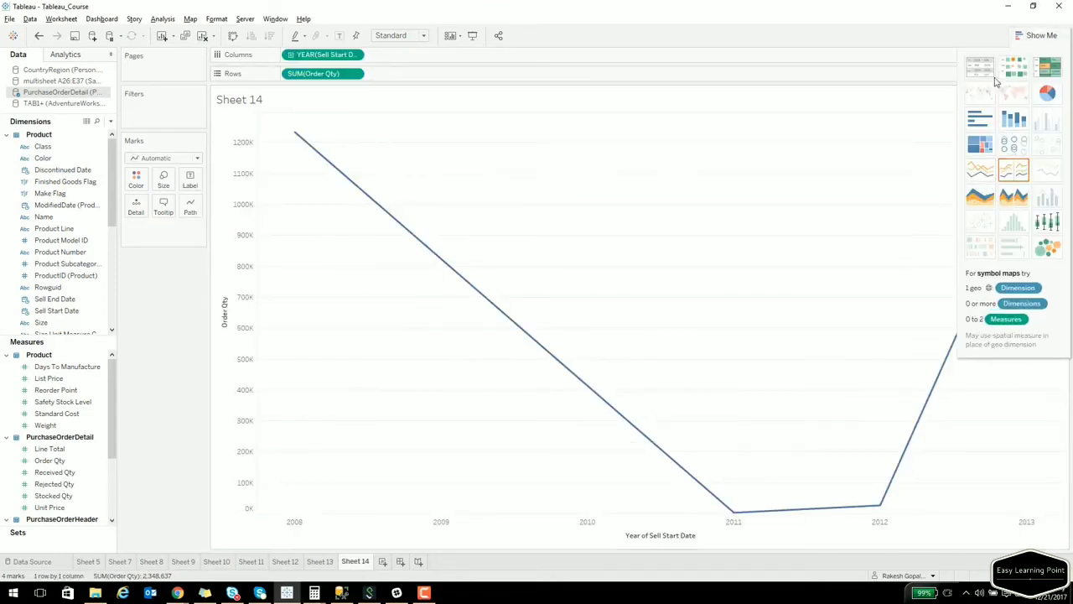
click(1032, 35)
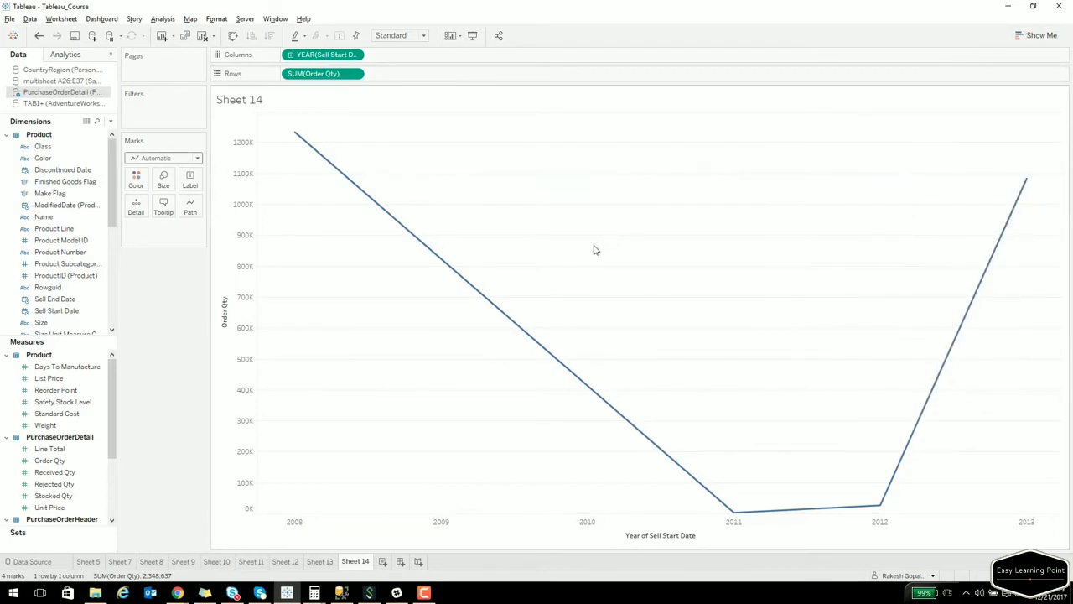
click(71, 57)
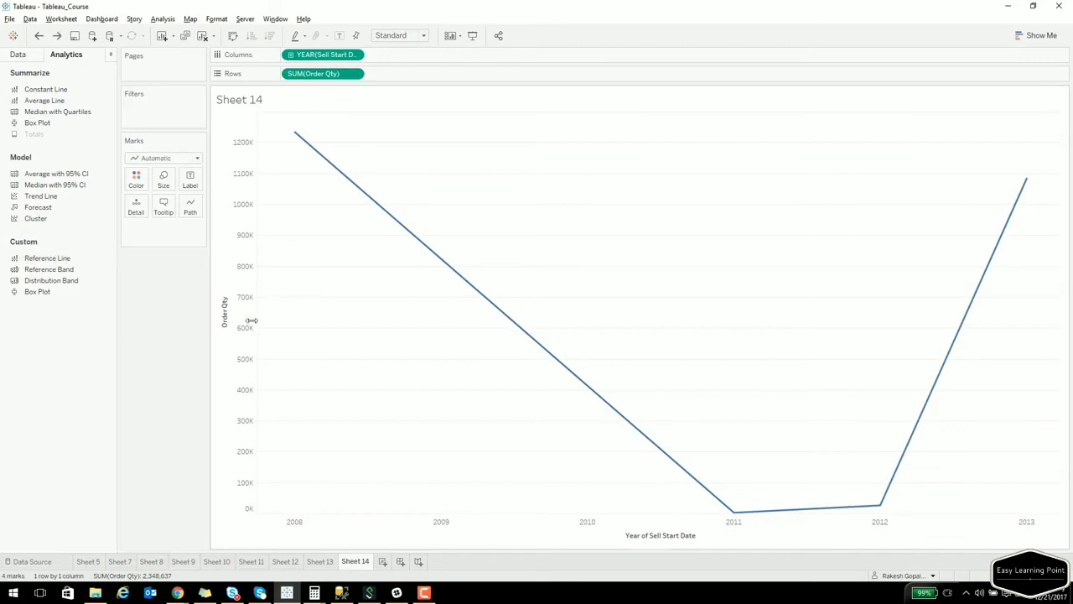
drag(42, 259, 320, 141)
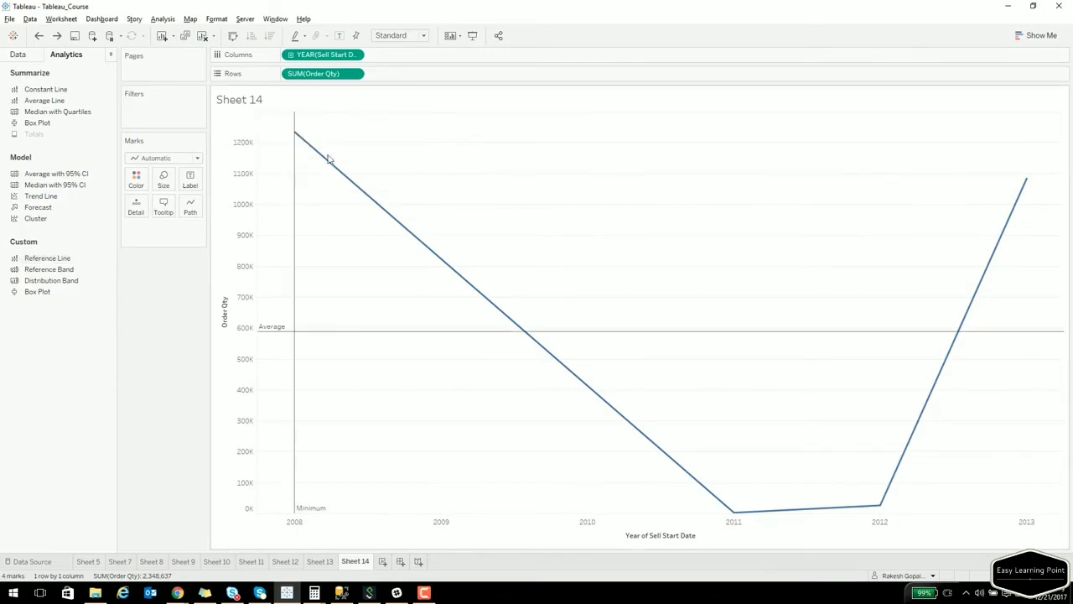
Open the edit settings of the average reference line.
click(500, 335)
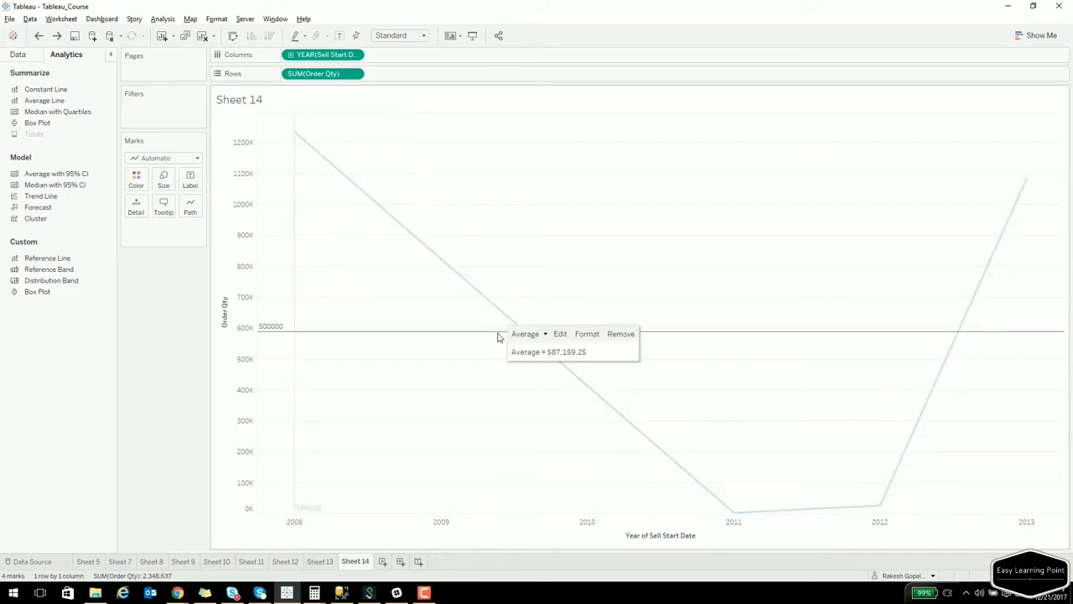
click(491, 335)
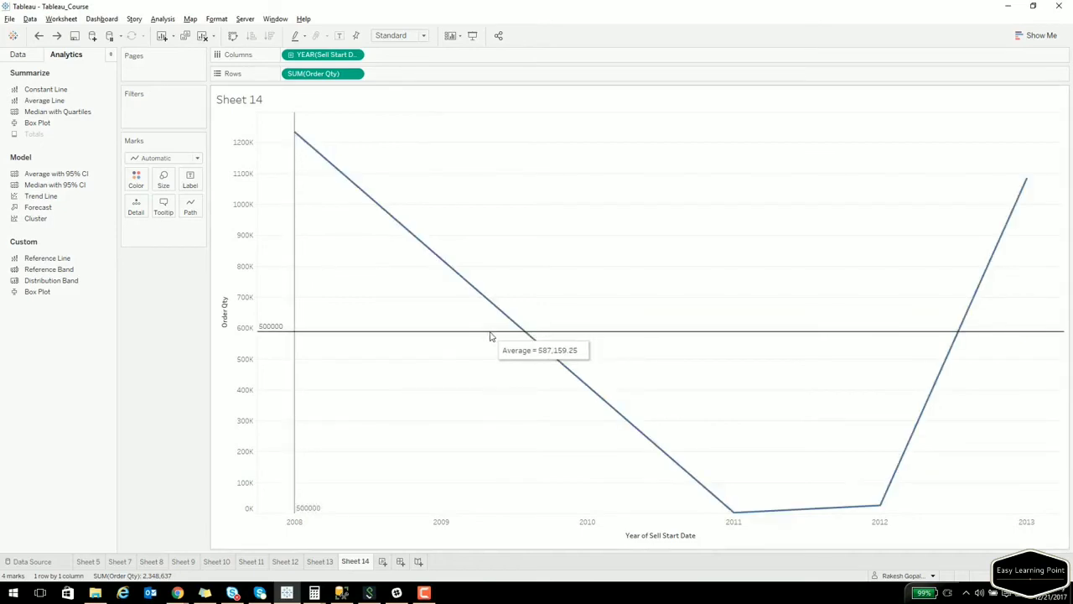
click(480, 336)
click(542, 332)
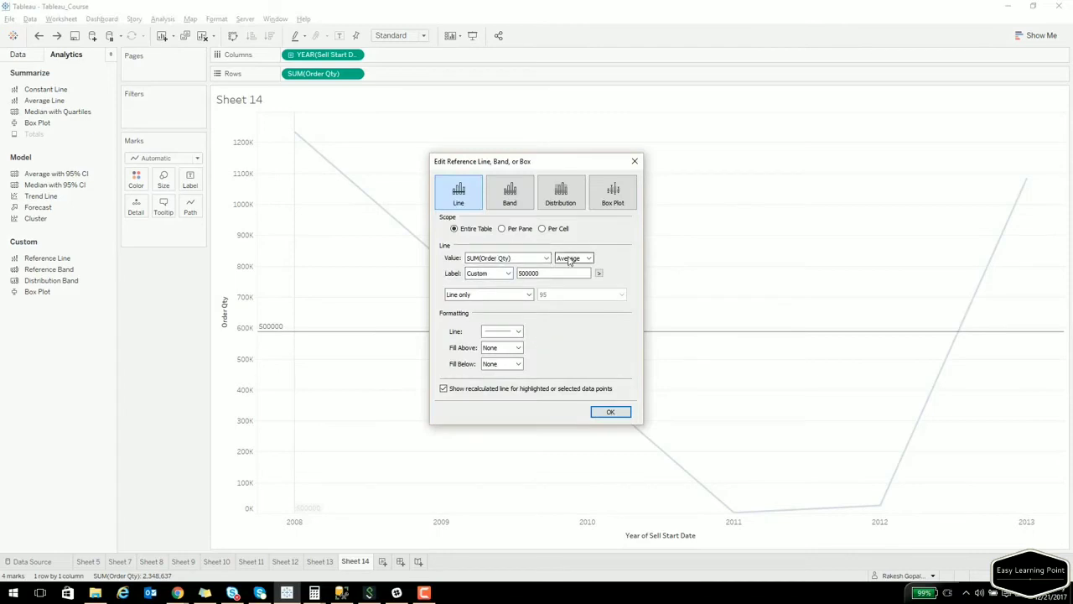
Make the reference line a Constant 500000 with custom label 'Threshold ref line'.
click(570, 259)
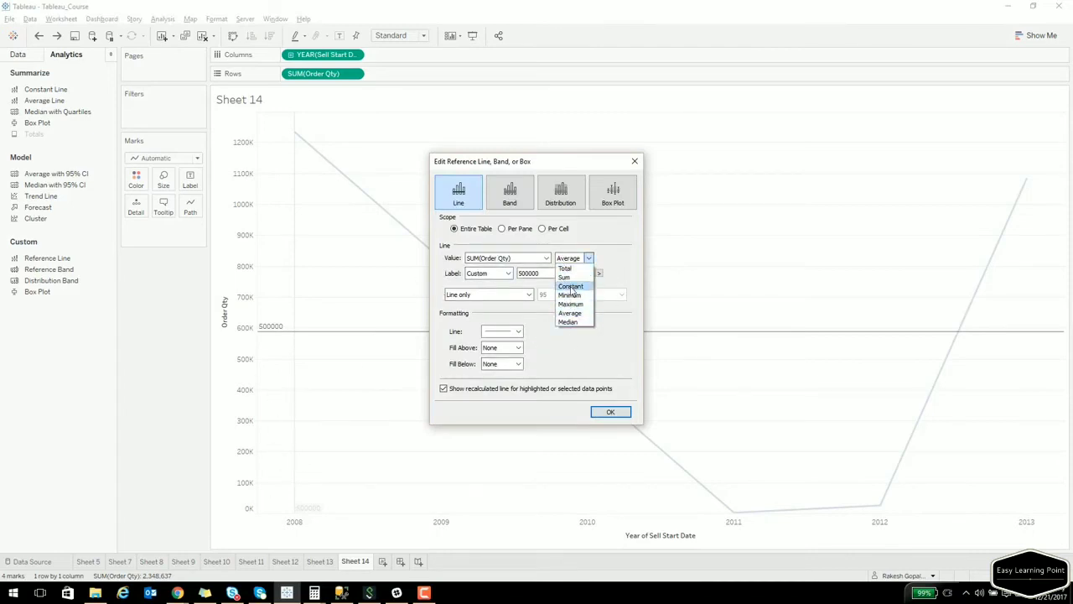
click(570, 286)
drag(459, 253, 442, 252)
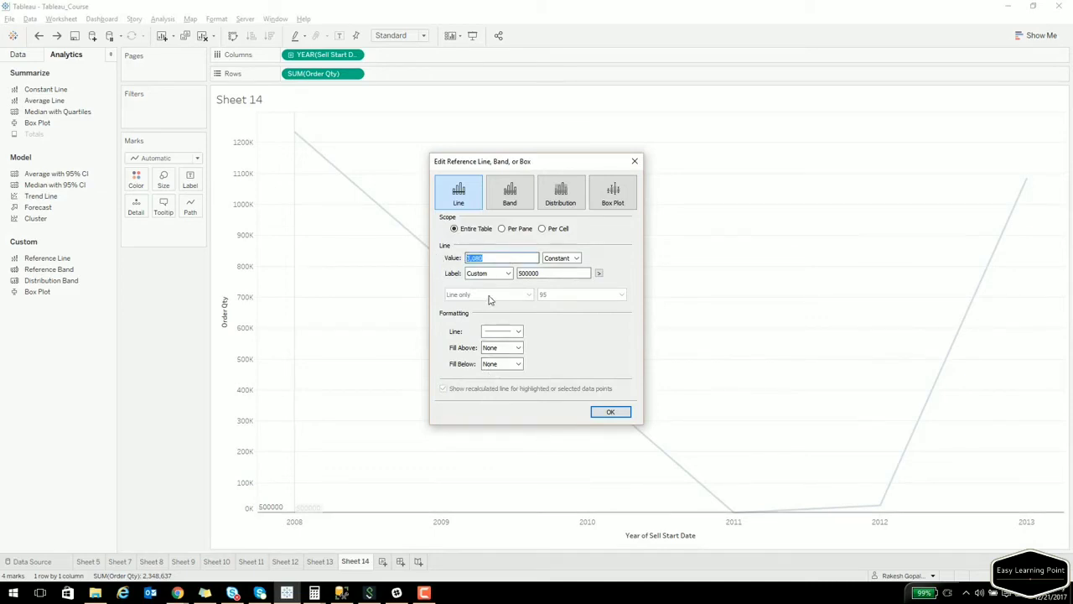
text(500000)
double_click(533, 273)
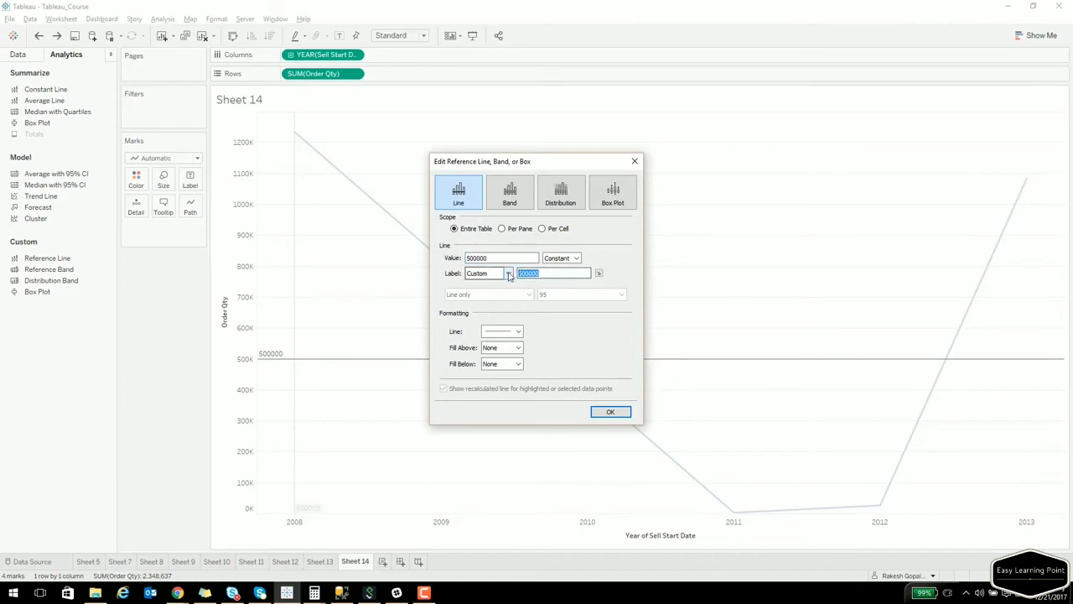
text(Re)
key(BackSpace)
text(Threshold ref)
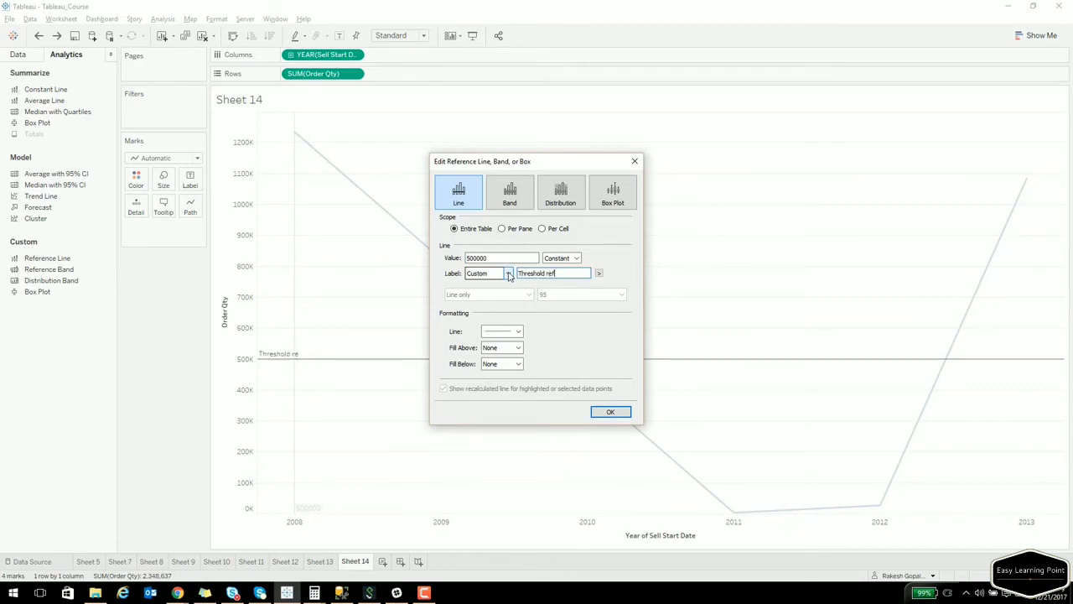
text( line)
click(610, 413)
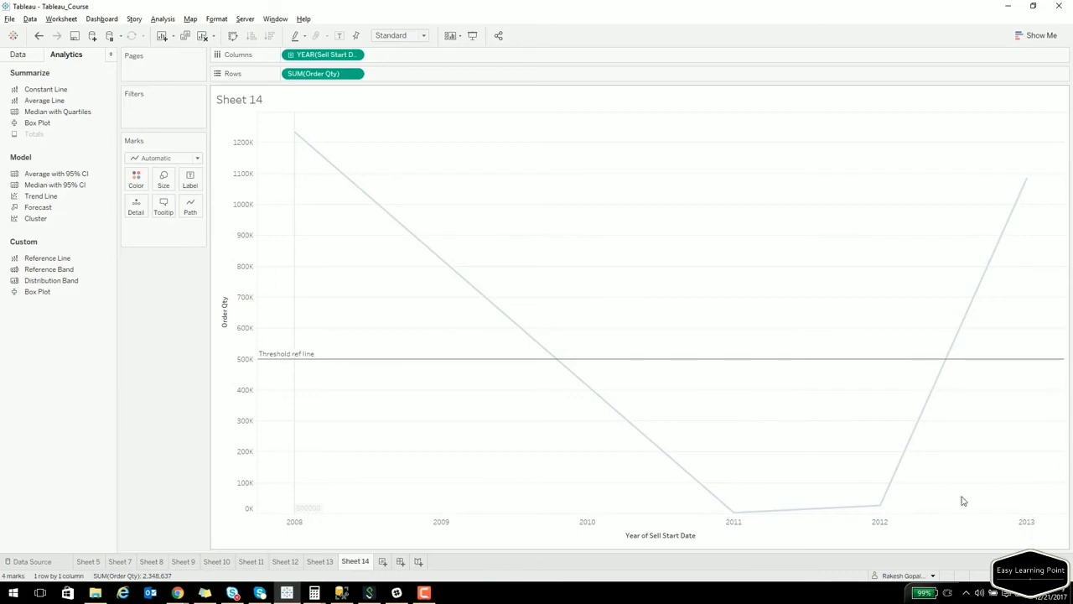
click(734, 510)
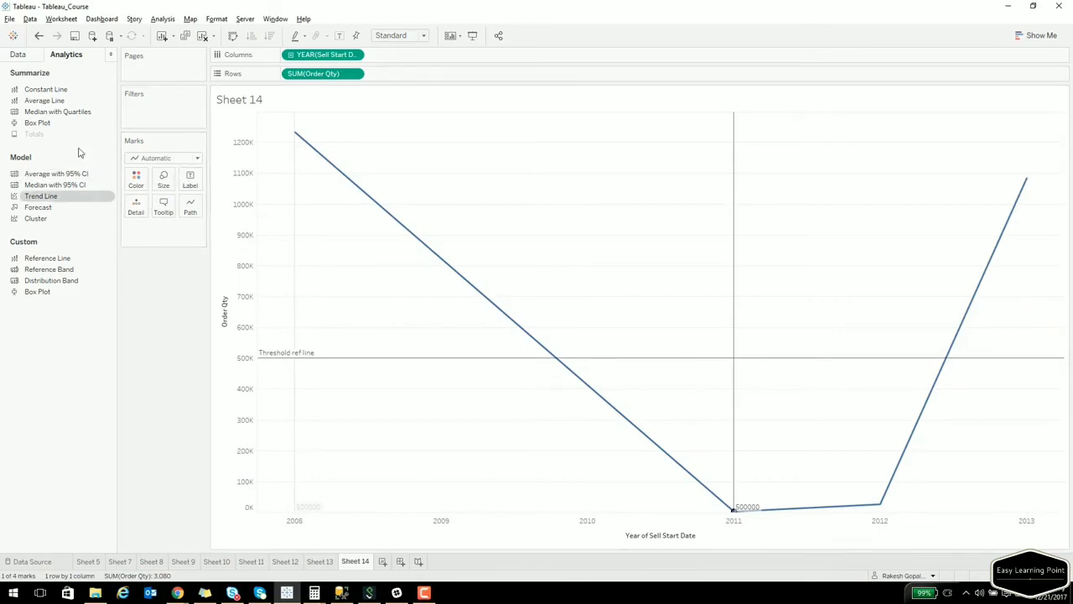
click(23, 57)
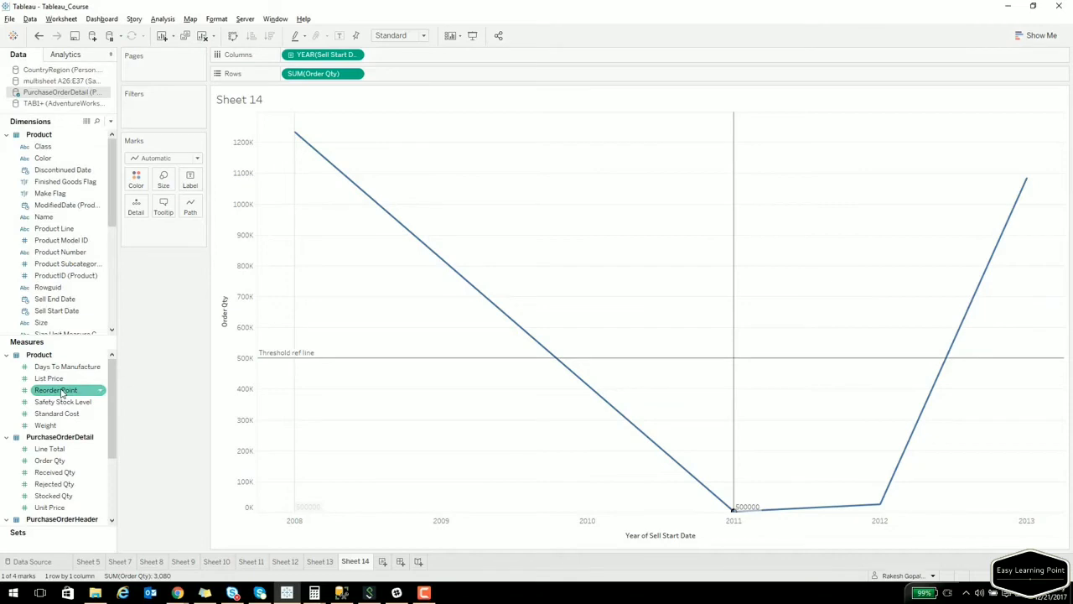
scroll(70, 443, down, 3)
drag(46, 391, 191, 180)
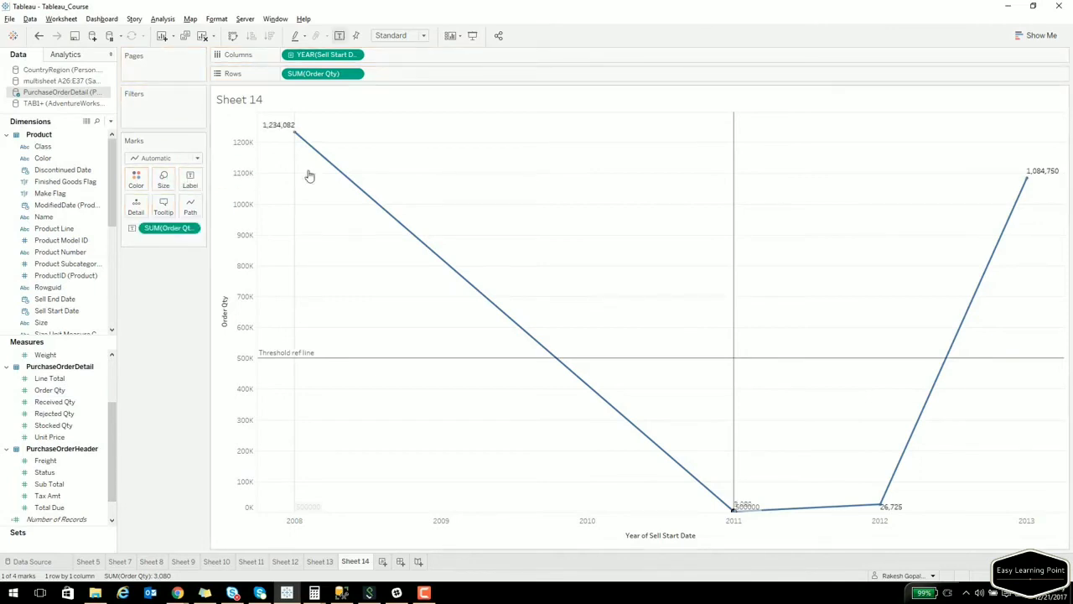
mouse_move(985, 274)
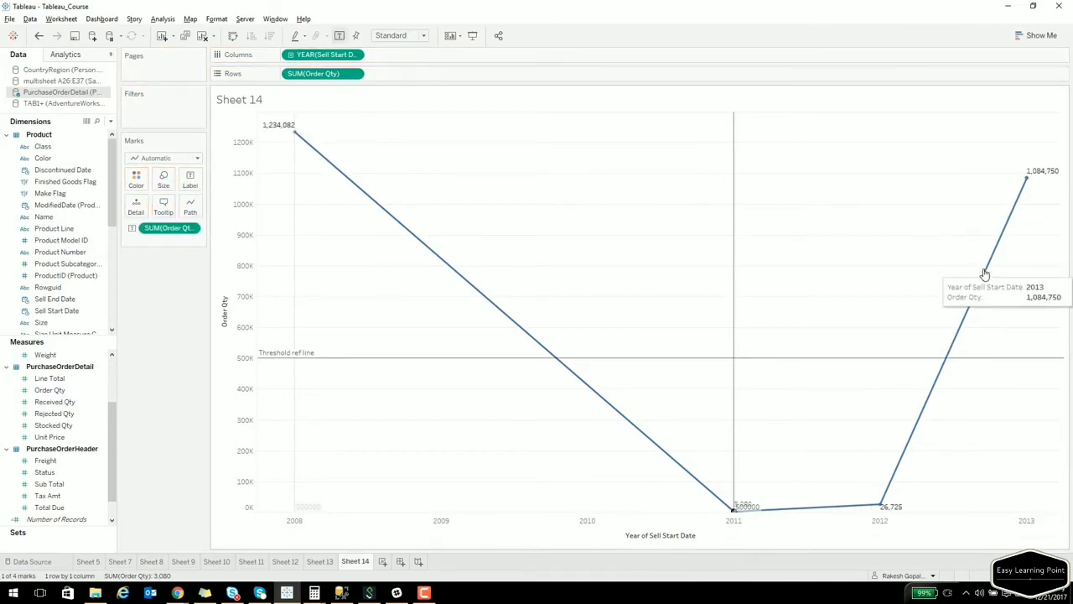
mouse_move(296, 137)
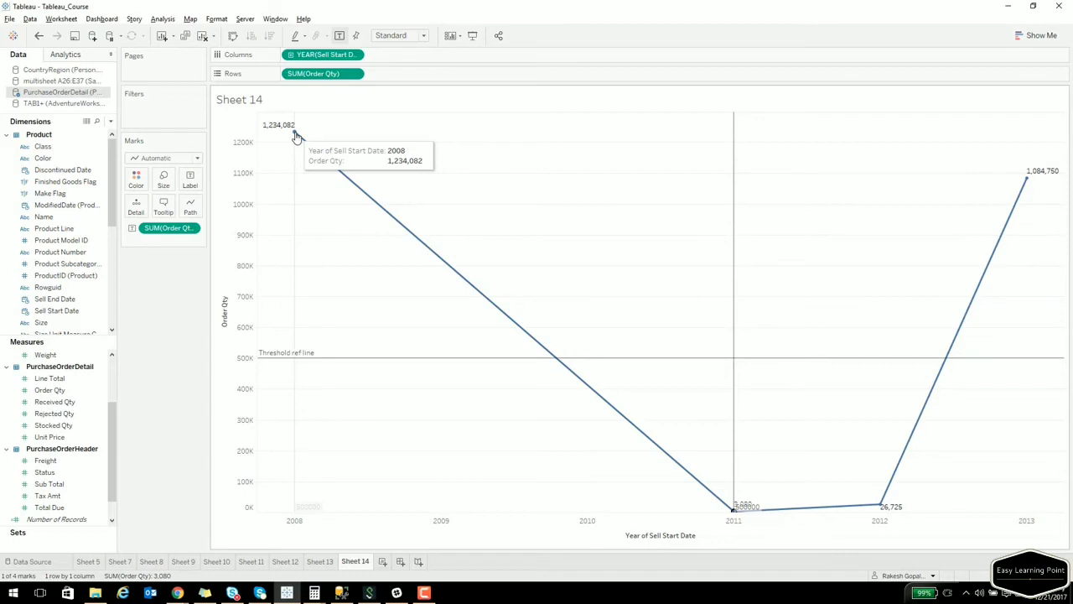
Annotate the 2008 mark: 'The order quantity for the Year of Sell Start Date: 2008 is 1,234,082'.
right_click(295, 136)
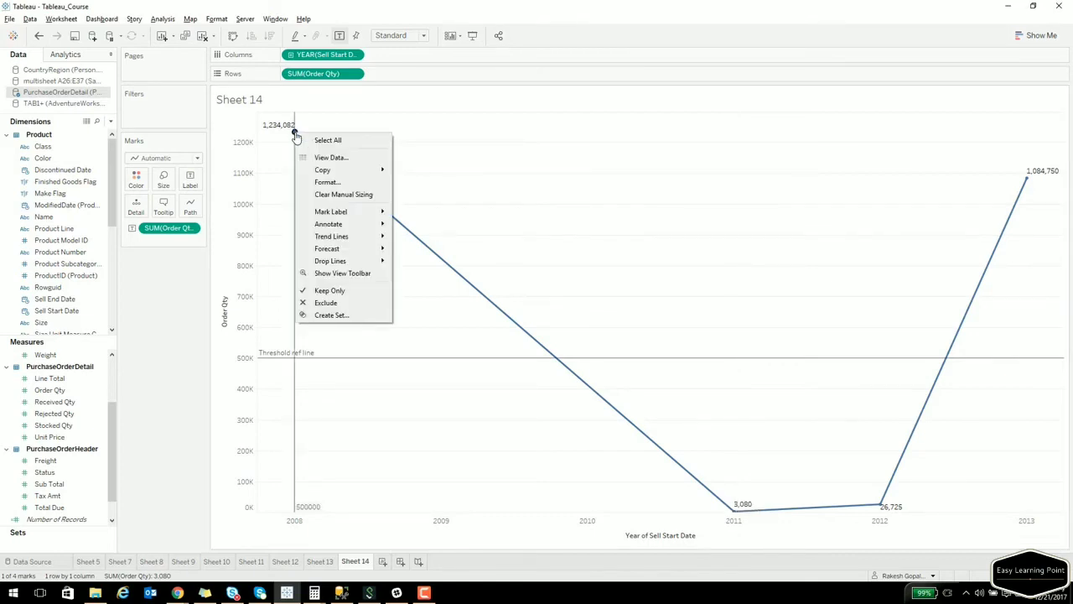
mouse_move(347, 228)
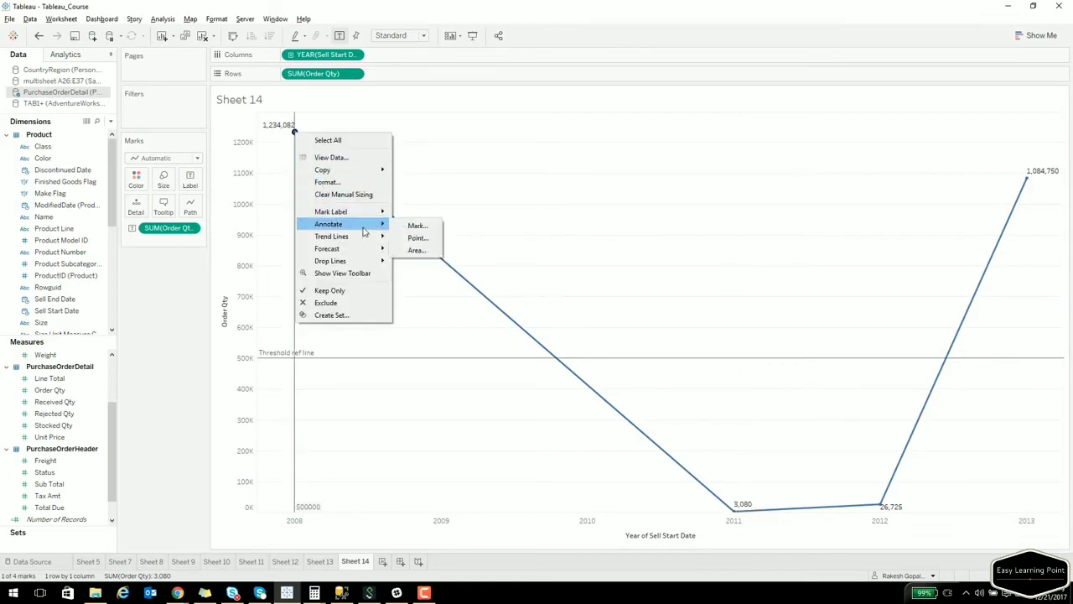
click(417, 226)
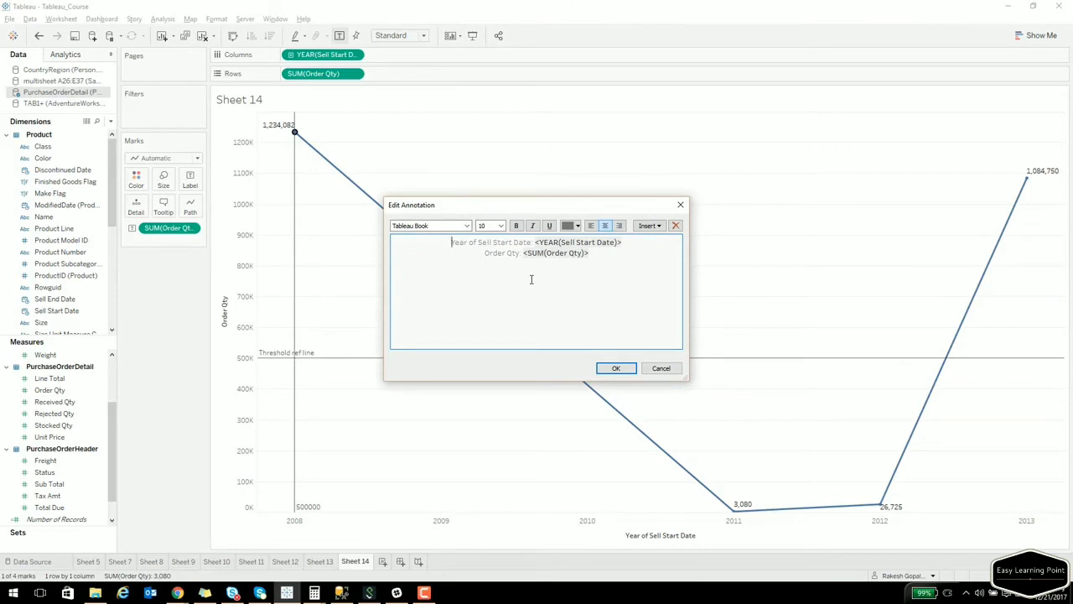
text(The order quanityt)
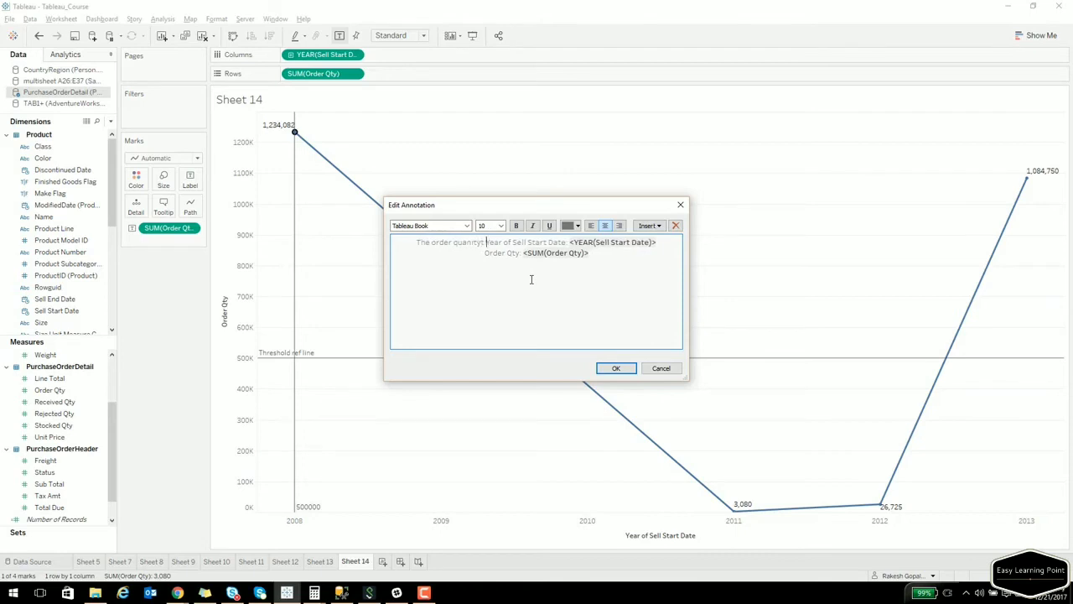
key(BackSpace)
key(BackSpace)
key(BackSpace)
key(BackSpace)
text(tity for the)
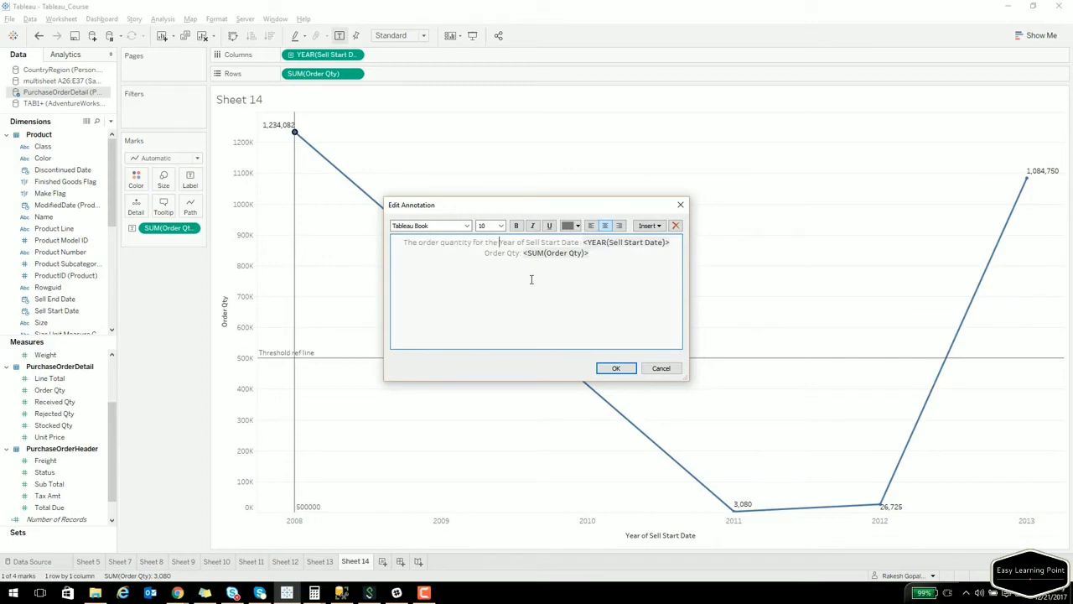
key(Down)
key(Home)
text(is)
click(613, 369)
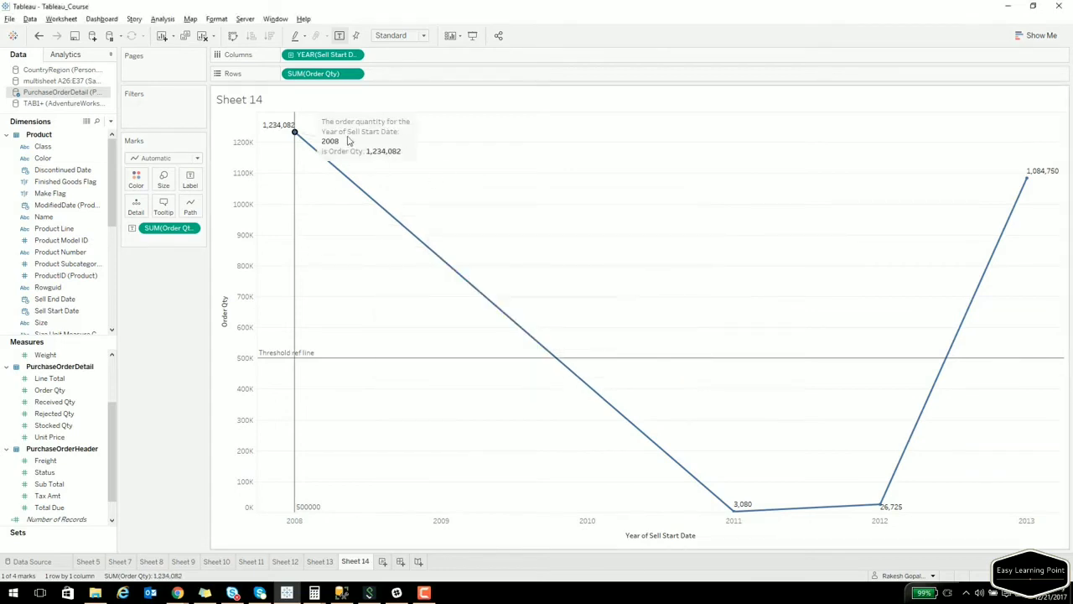
mouse_move(294, 141)
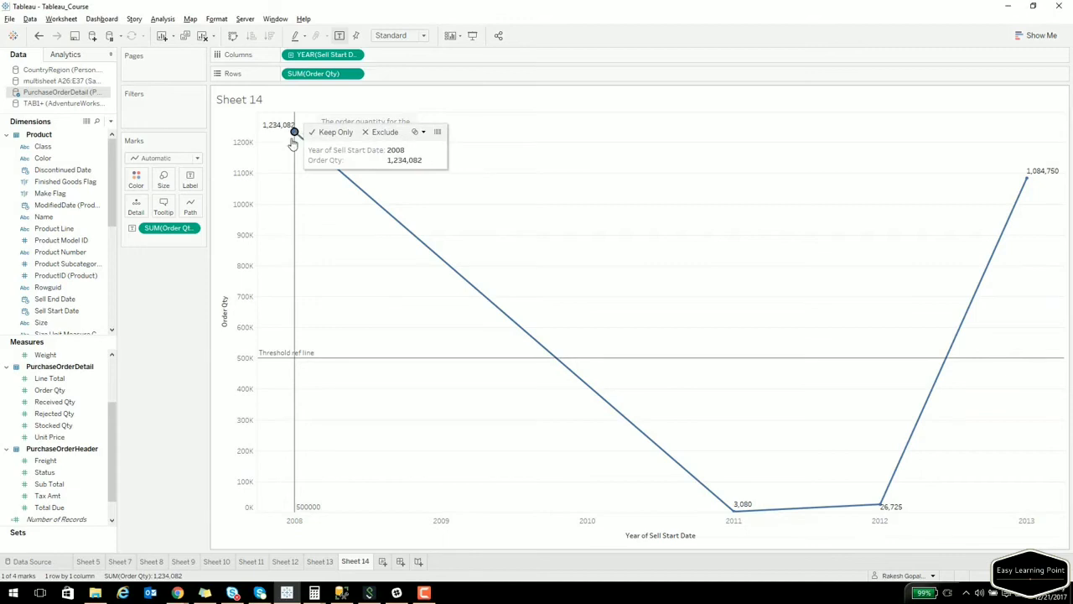
Reword the tooltip to 'The Order Quantity for the Year of Sell Start Date … is …'.
click(165, 208)
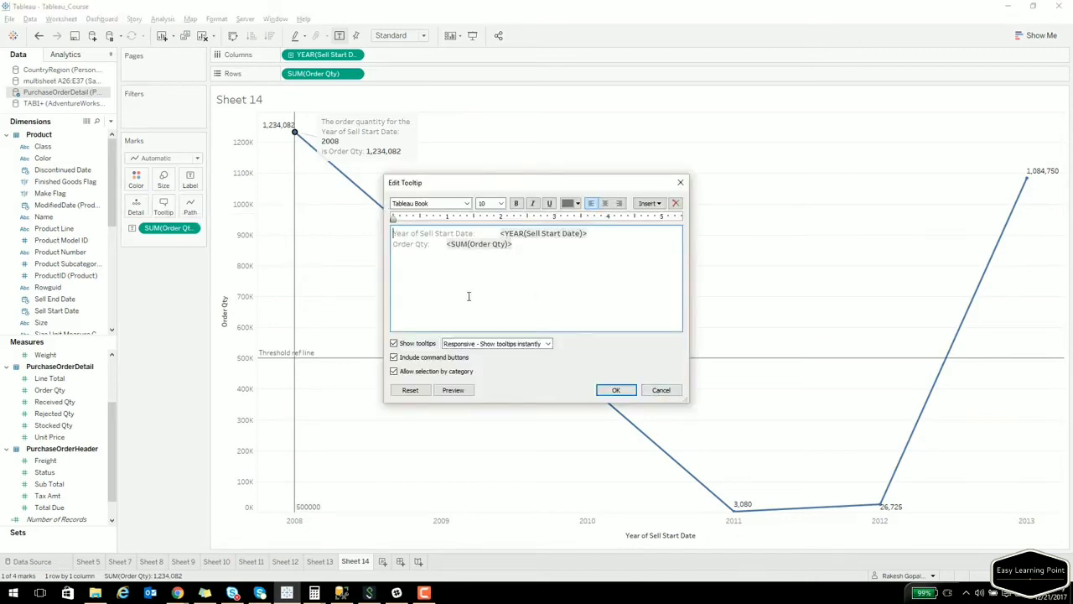
text(This)
key(BackSpace)
key(BackSpace)
key(BackSpace)
text(e )
text(Ord)
text(er )
text(Quantity fo)
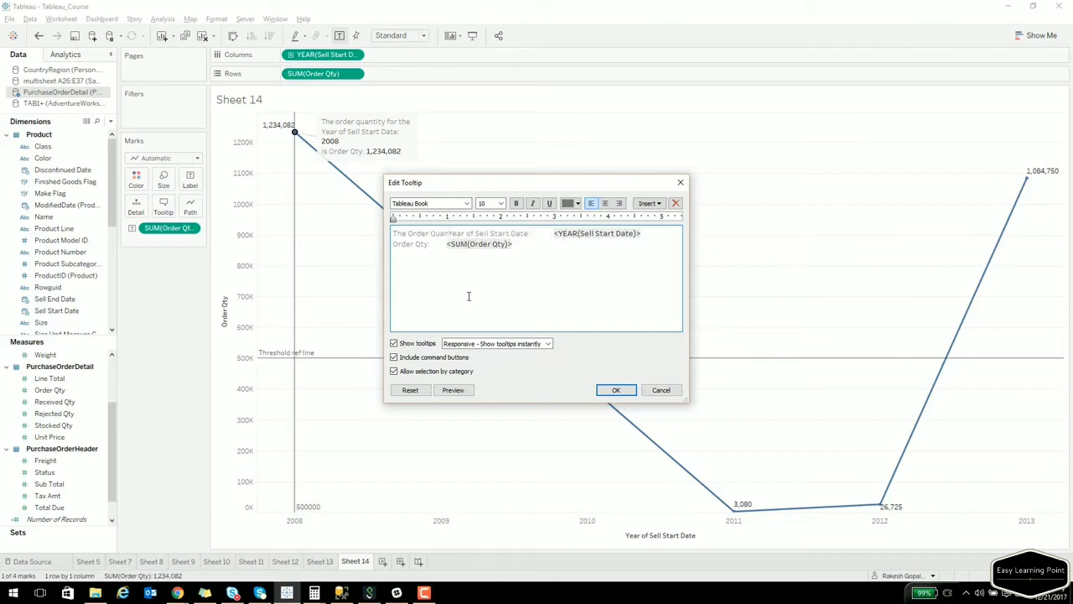
text(r the)
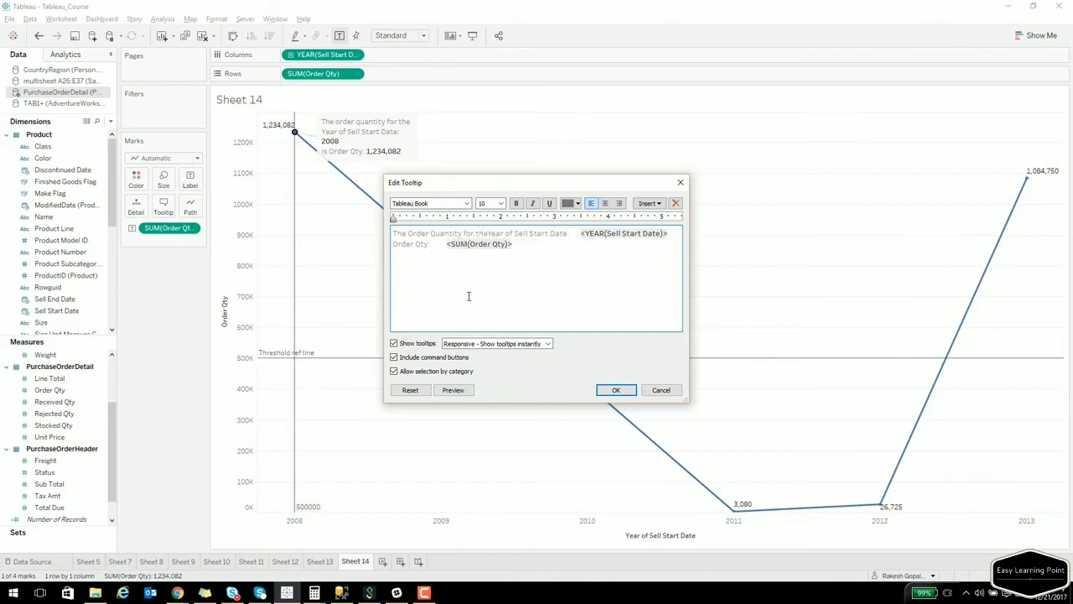
key(Down)
key(Home)
key(ctrl+shift+Right)
key(ctrl+shift+Right)
key(ctrl+shift+Right)
text(is)
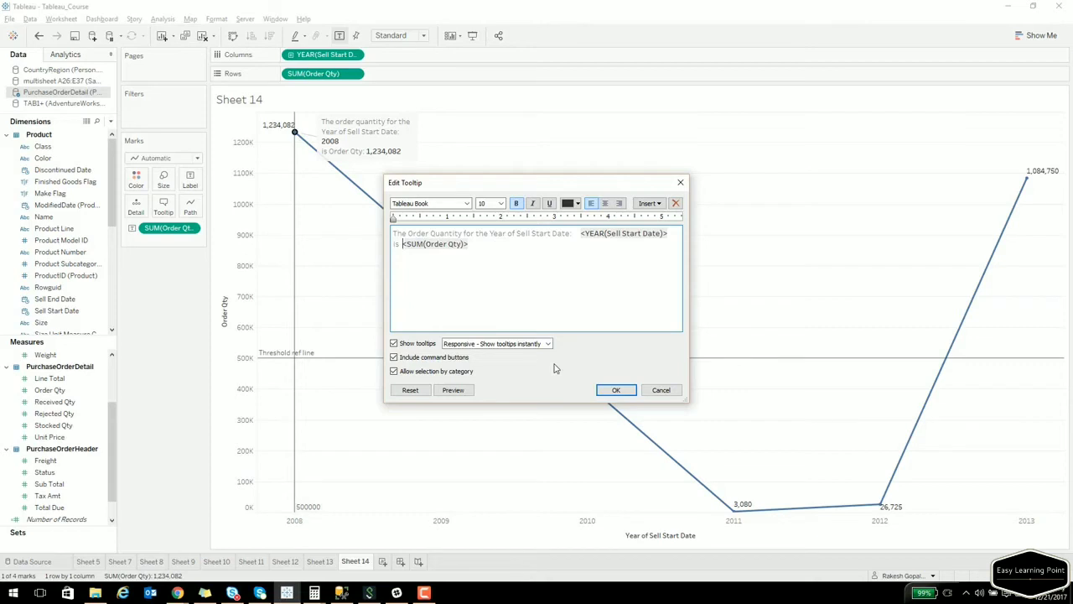
click(616, 390)
mouse_move(389, 225)
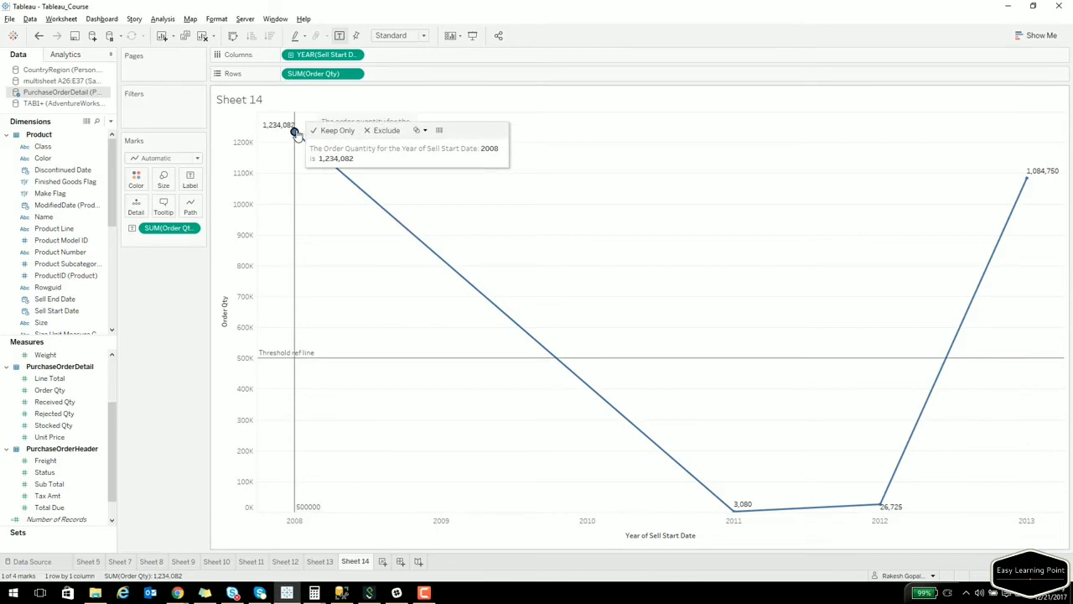
mouse_move(883, 507)
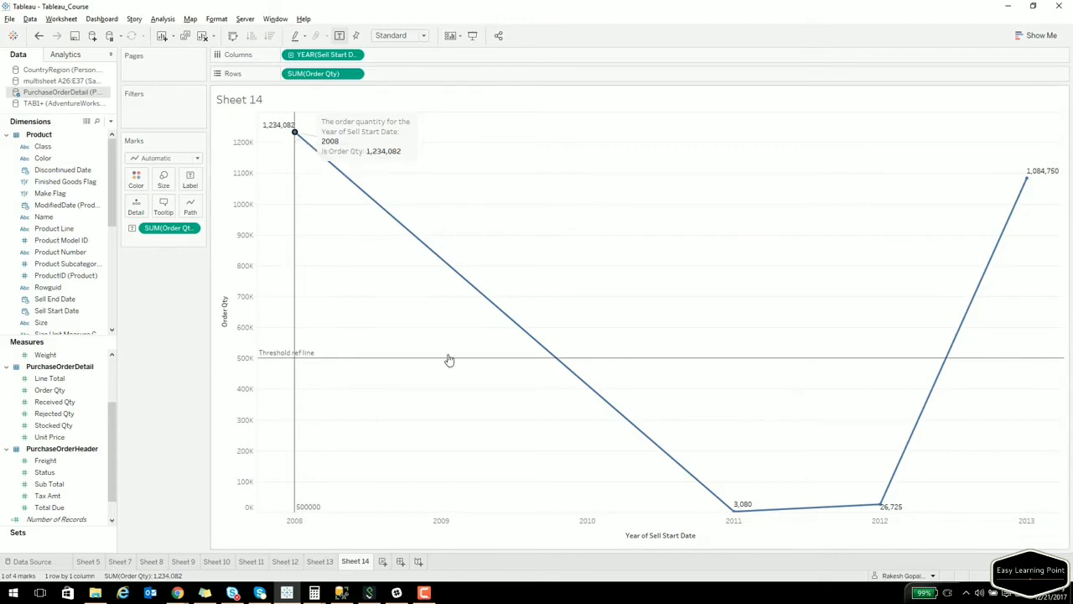
Open the Order Qty axis settings and review its title and tick marks.
click(224, 316)
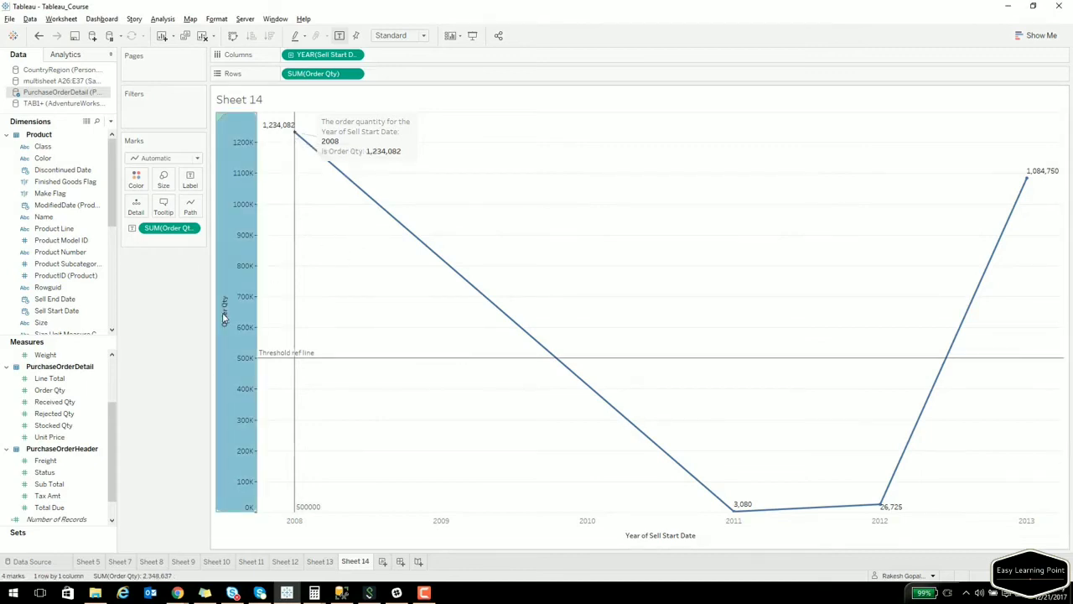
right_click(224, 316)
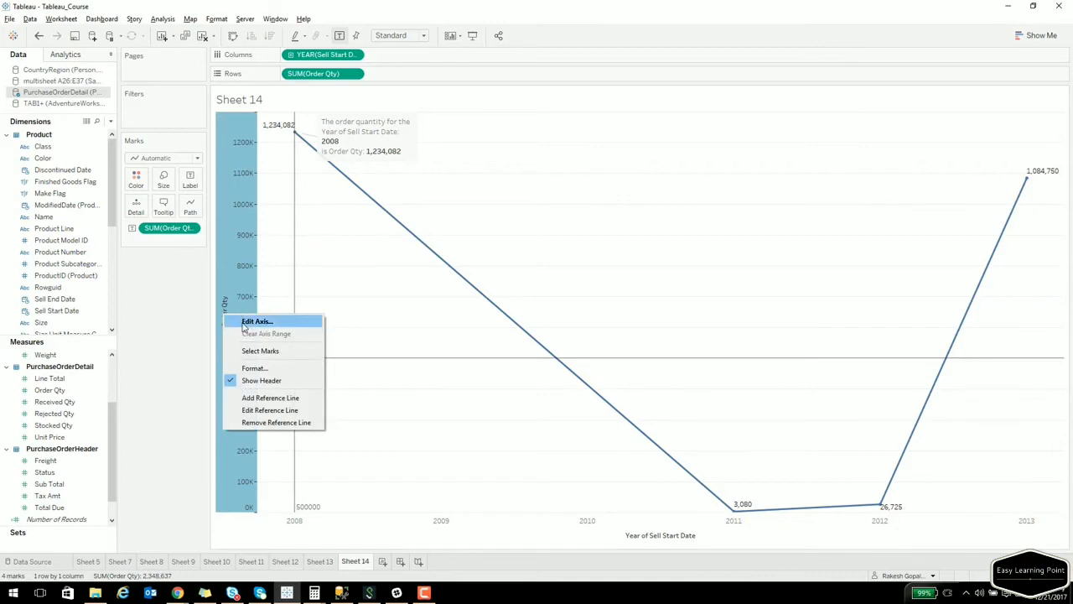
click(248, 318)
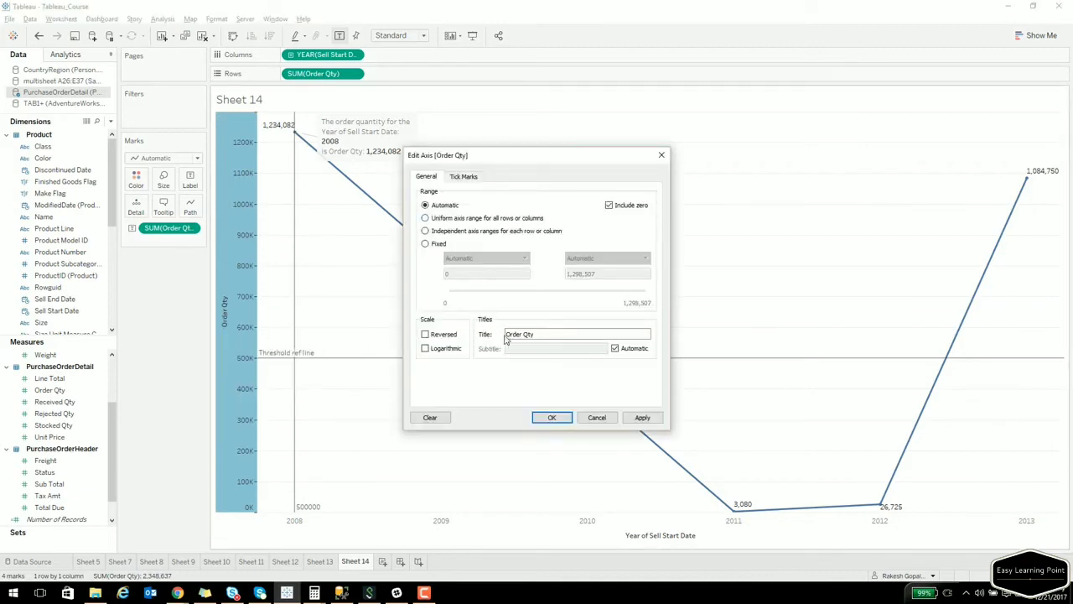
drag(547, 335, 474, 342)
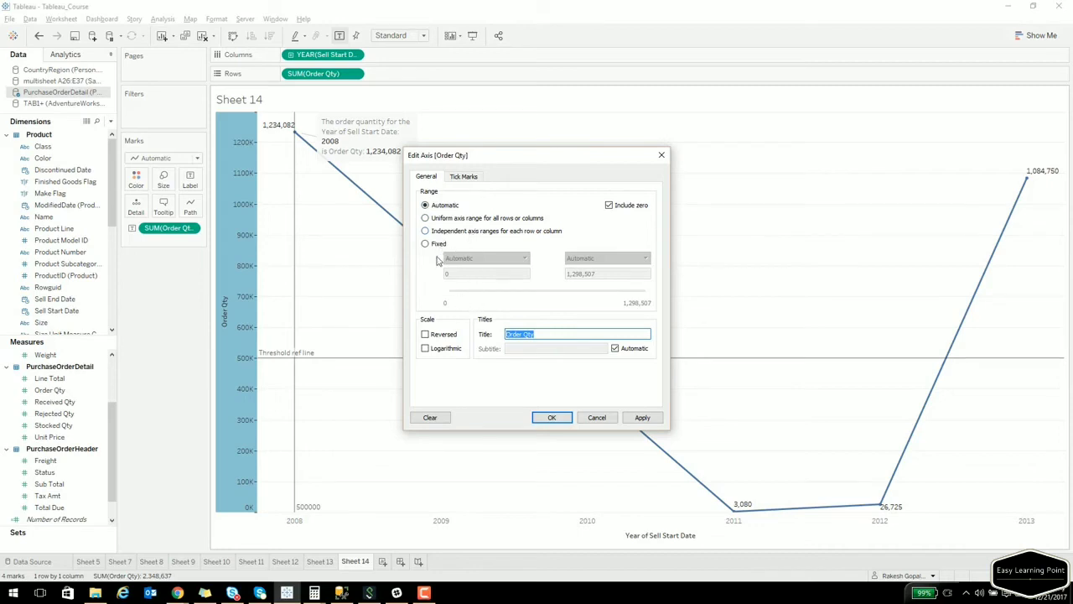
click(460, 180)
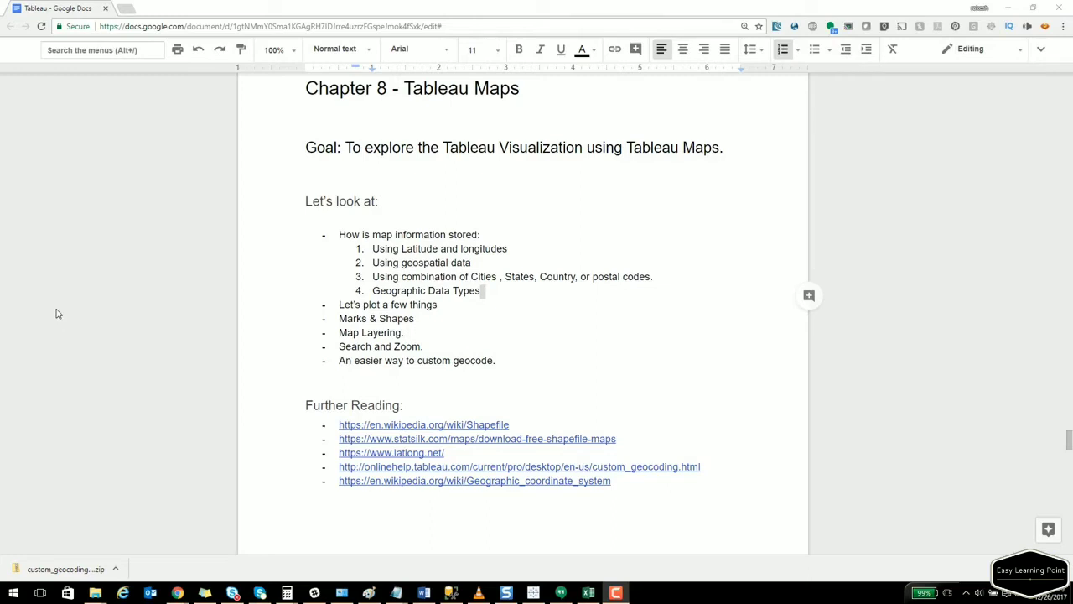
Select the Goal sentence in the Chapter 8 notes in Google Docs.
click(311, 292)
drag(344, 148, 676, 157)
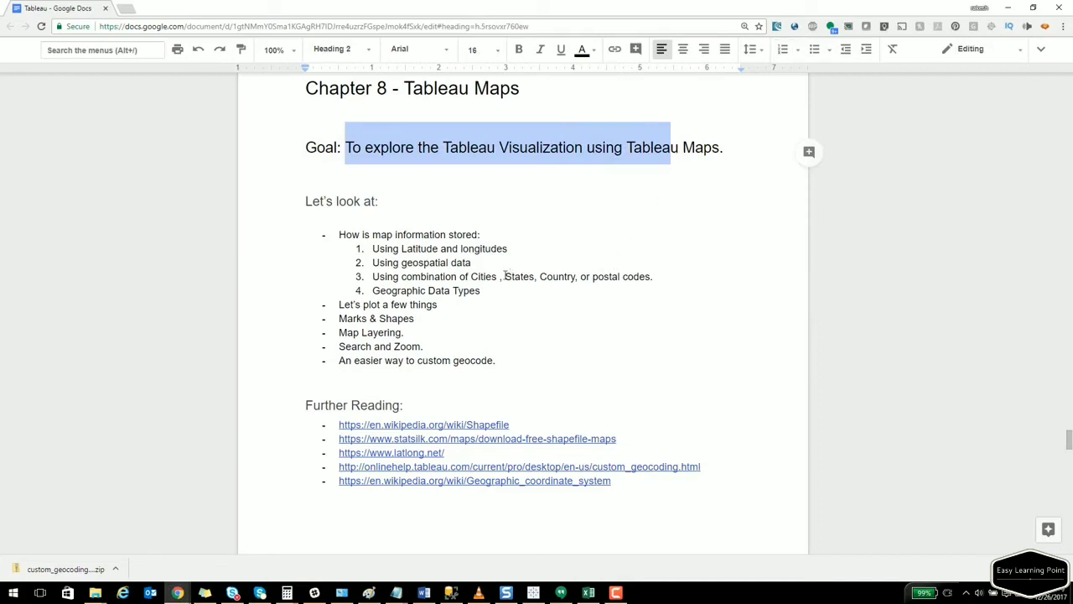
key(alt+Tab)
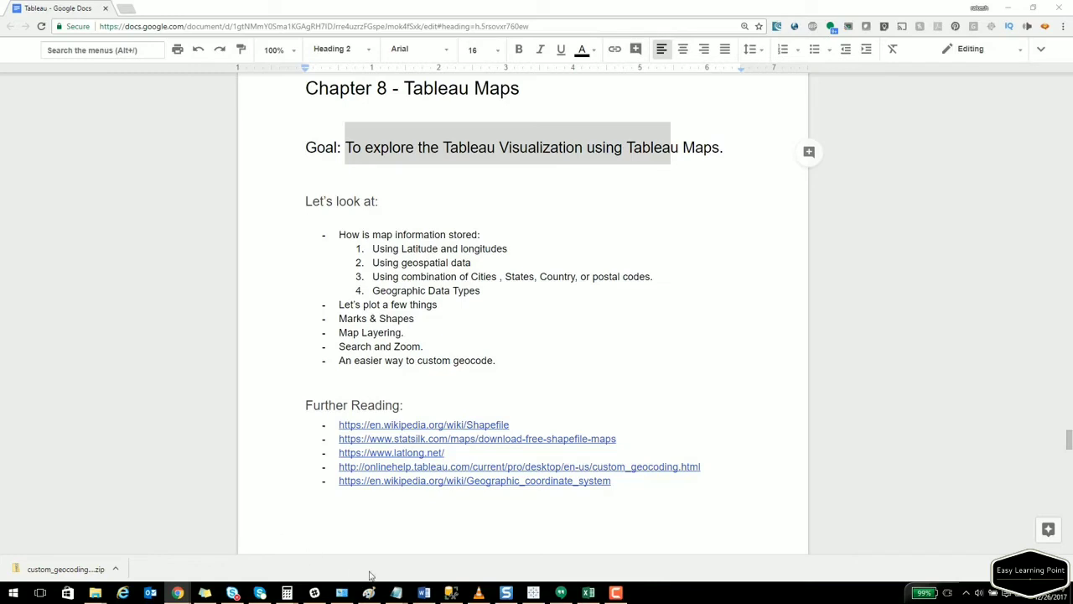
Bring up LatLong.xlsx's SomeMapData sheet in Excel and clear the copy marquee.
click(594, 599)
click(387, 323)
key(Escape)
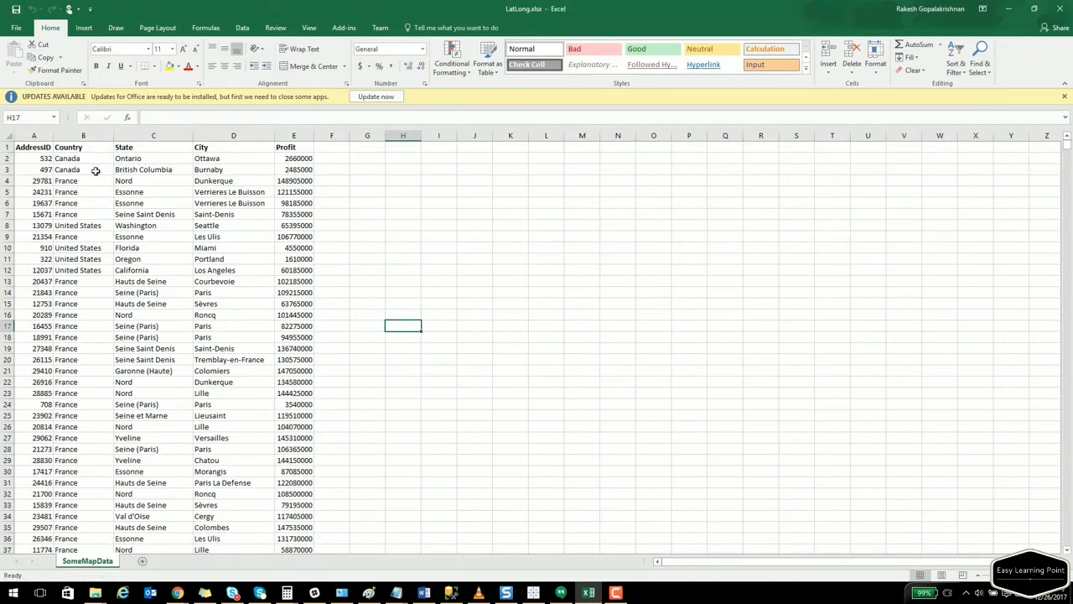
Highlight address rows 2 to 13 and the Profit values E2 to E25.
drag(69, 158, 285, 281)
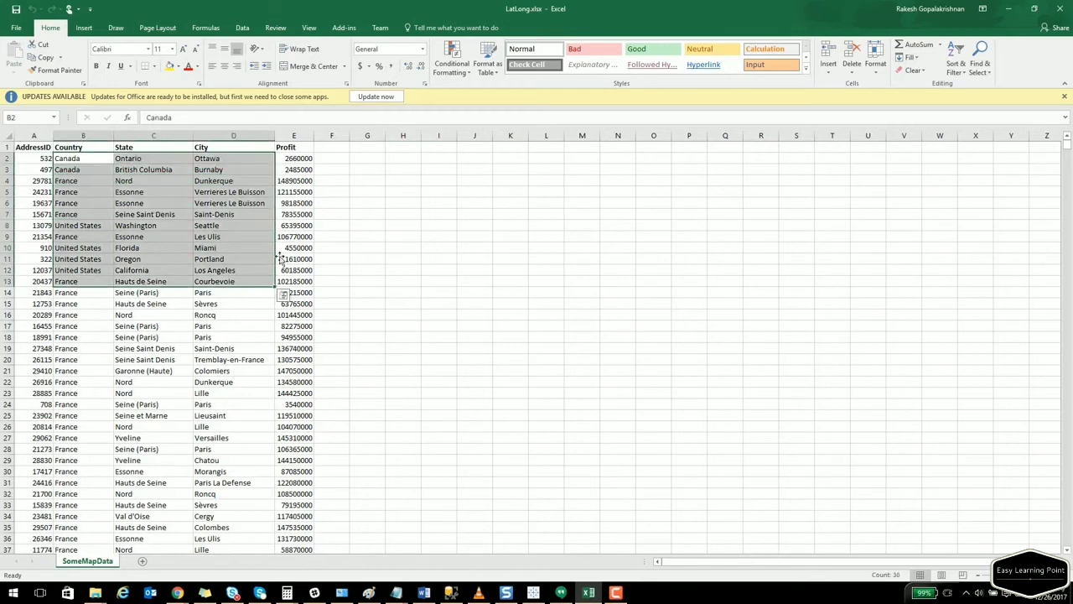
click(296, 158)
drag(294, 244, 309, 420)
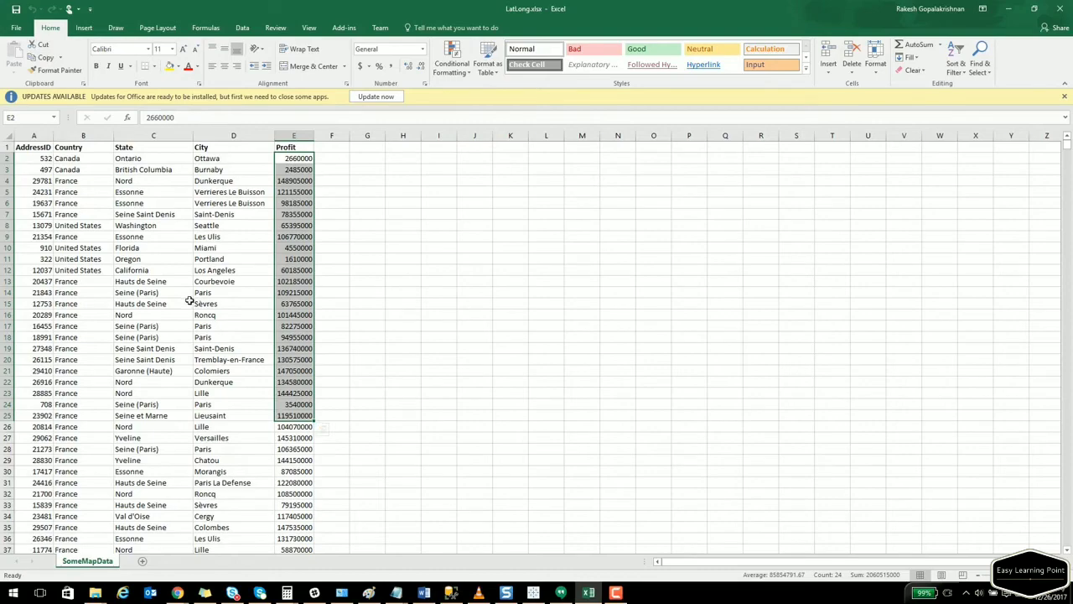
Scroll through the SomeMapData sheet, then return to Tableau's Custom SQL data source.
scroll(190, 300, down, 11)
scroll(190, 300, down, 16)
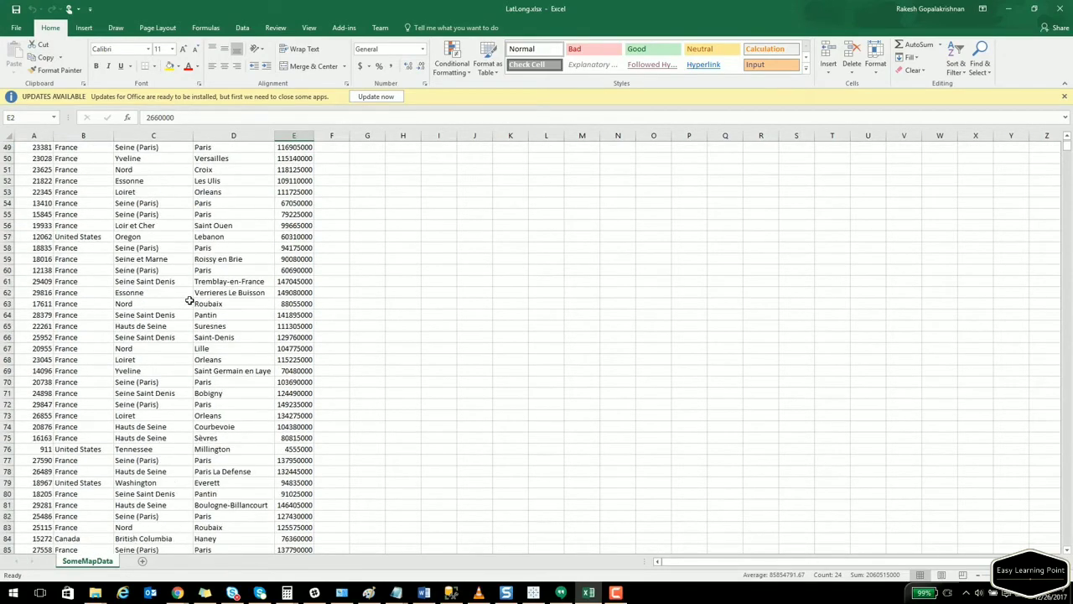
scroll(189, 302, down, 18)
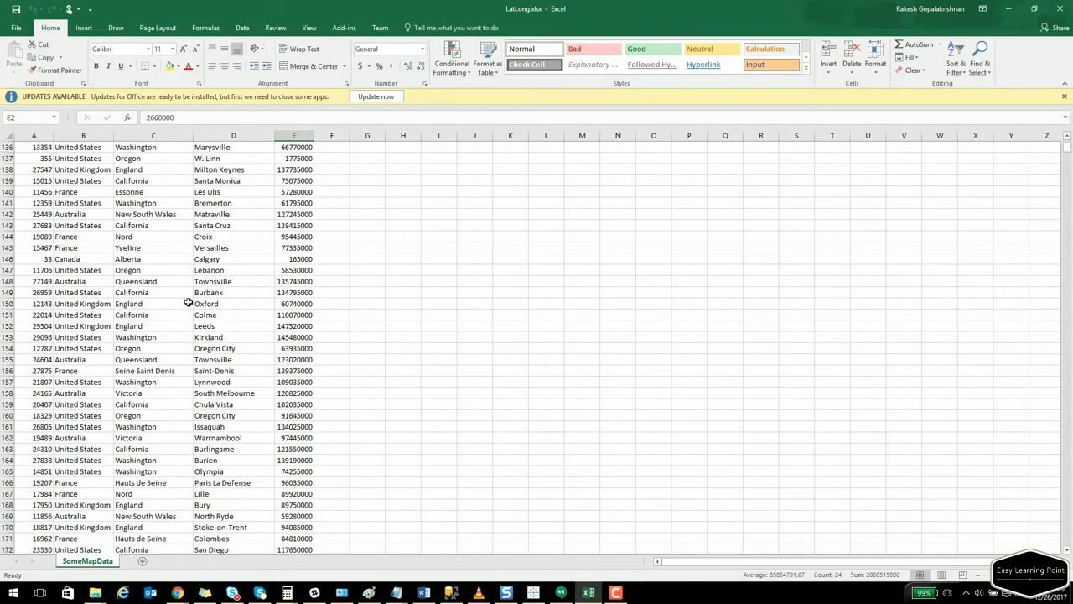
scroll(189, 302, up, 20)
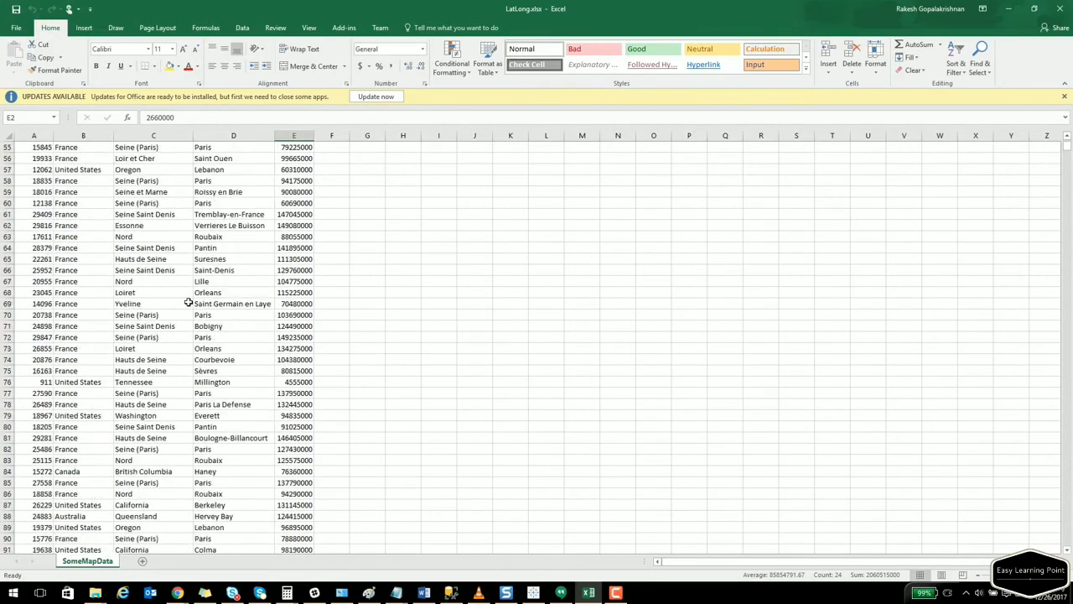
click(533, 593)
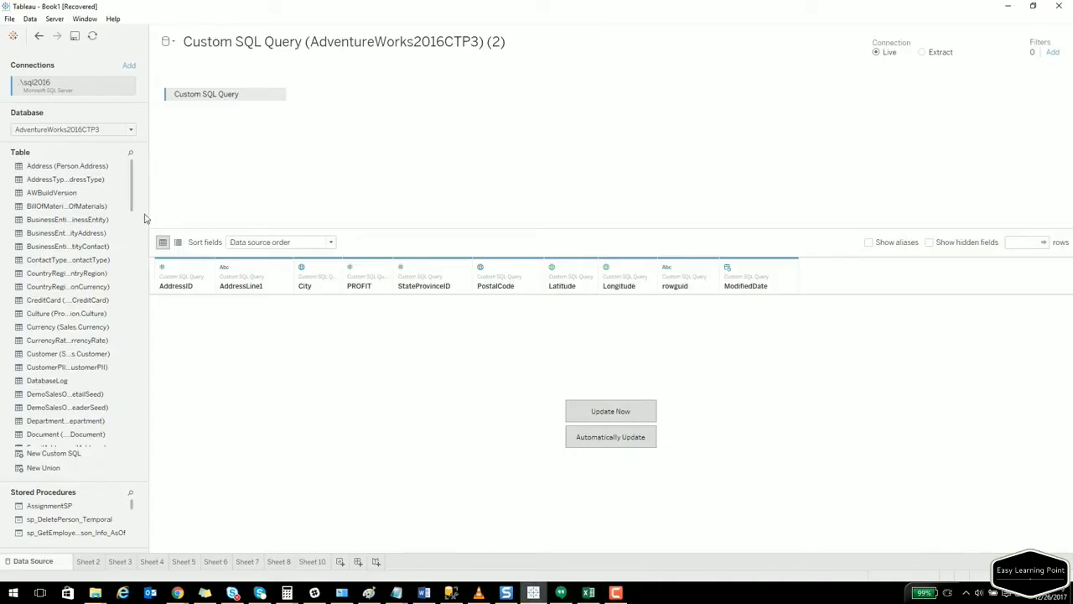
Connect LatLong.xlsx as a new Microsoft Excel data source, loading SomeMapData.
click(29, 18)
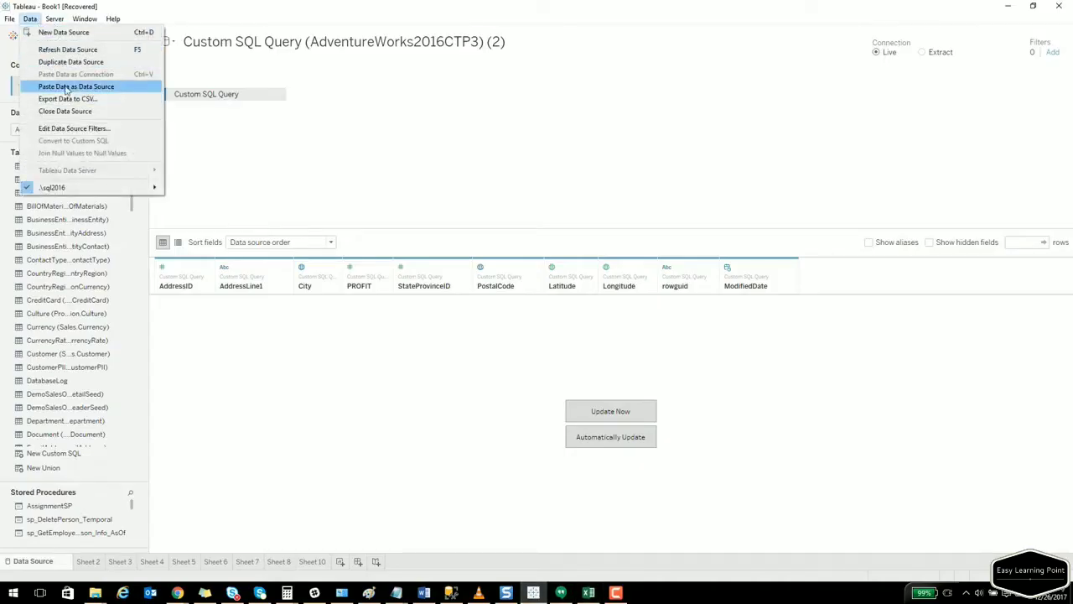
click(59, 32)
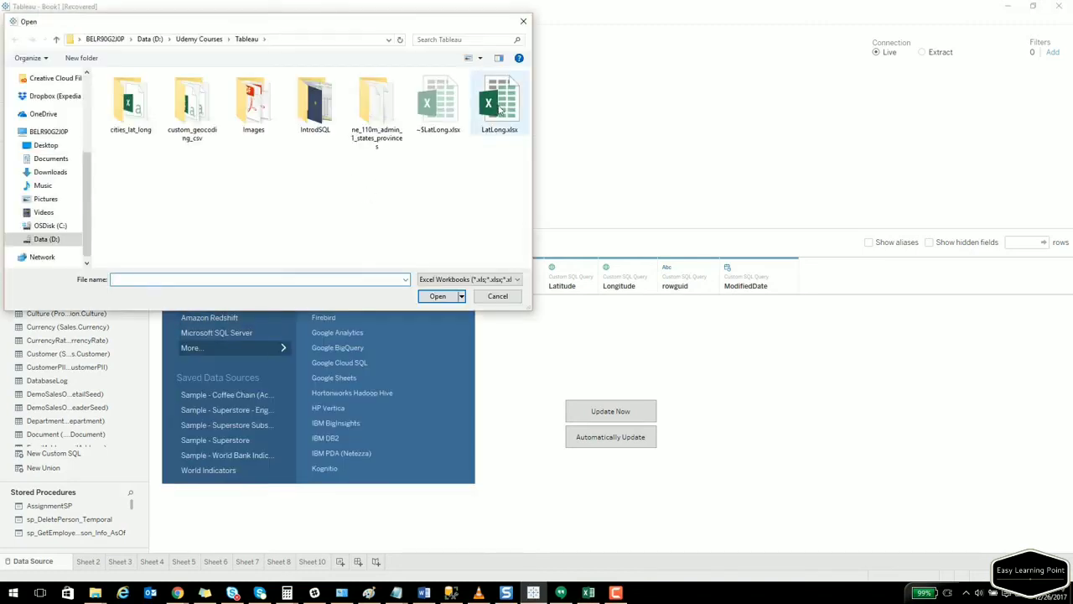
double_click(499, 107)
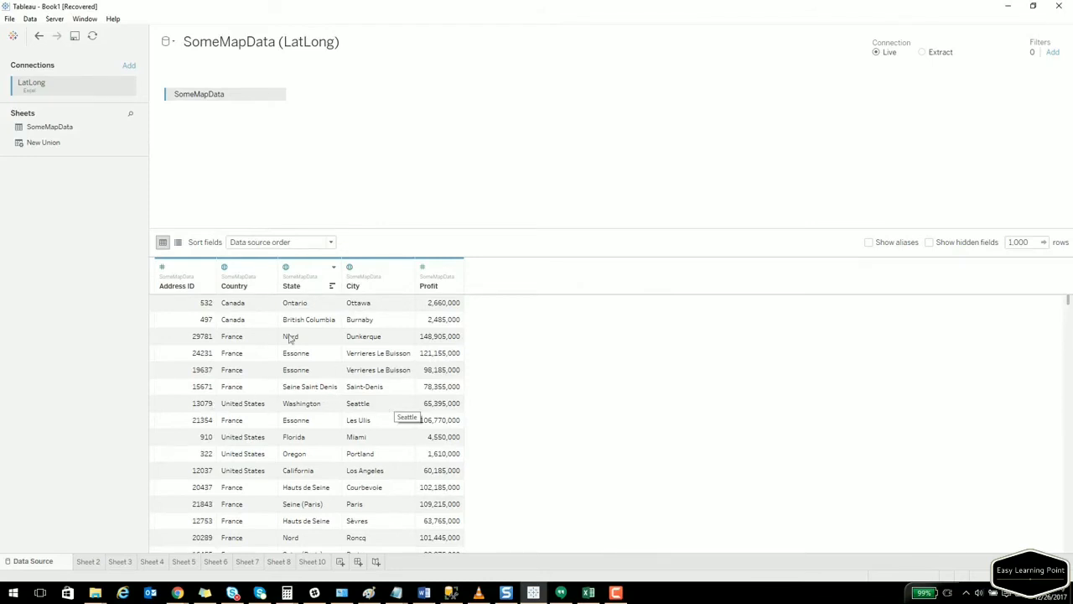
key(alt+Tab)
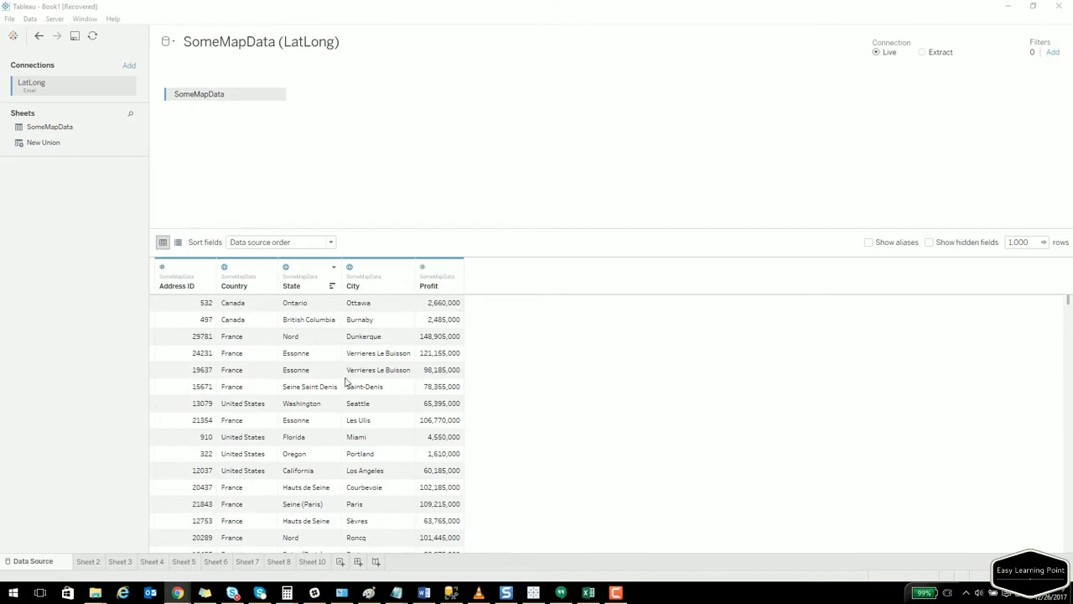
Add a new worksheet and confirm Country keeps its Country/Region geographic role.
click(340, 563)
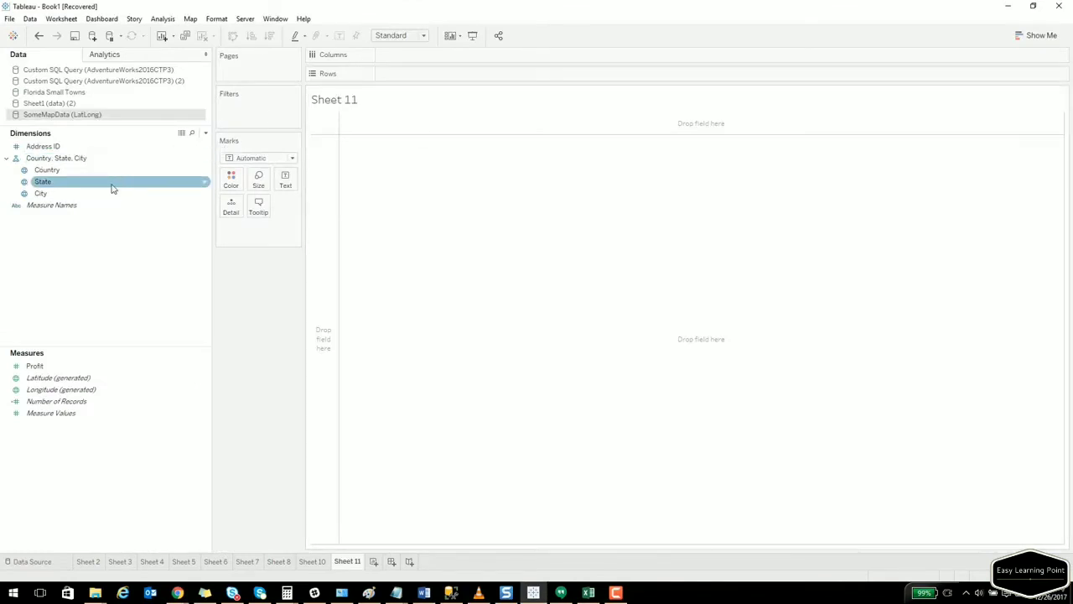
click(25, 194)
right_click(45, 171)
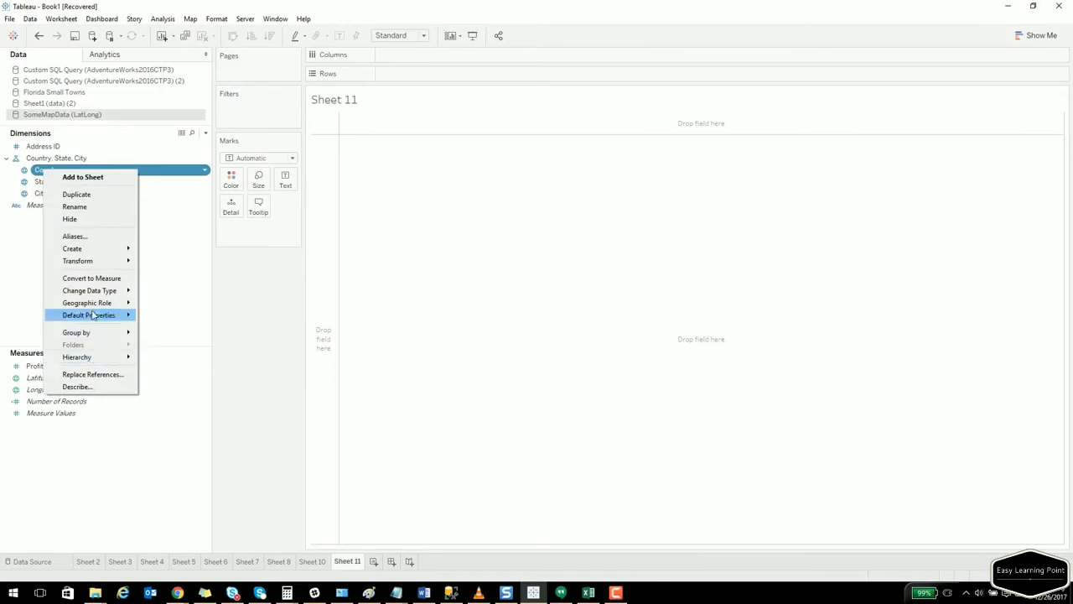
mouse_move(92, 307)
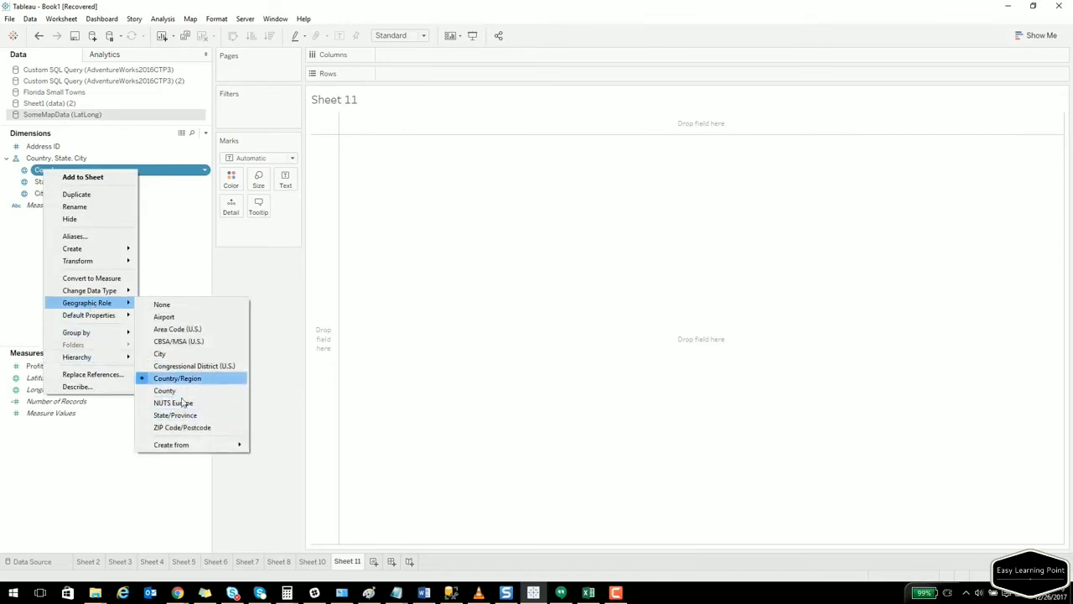
click(71, 452)
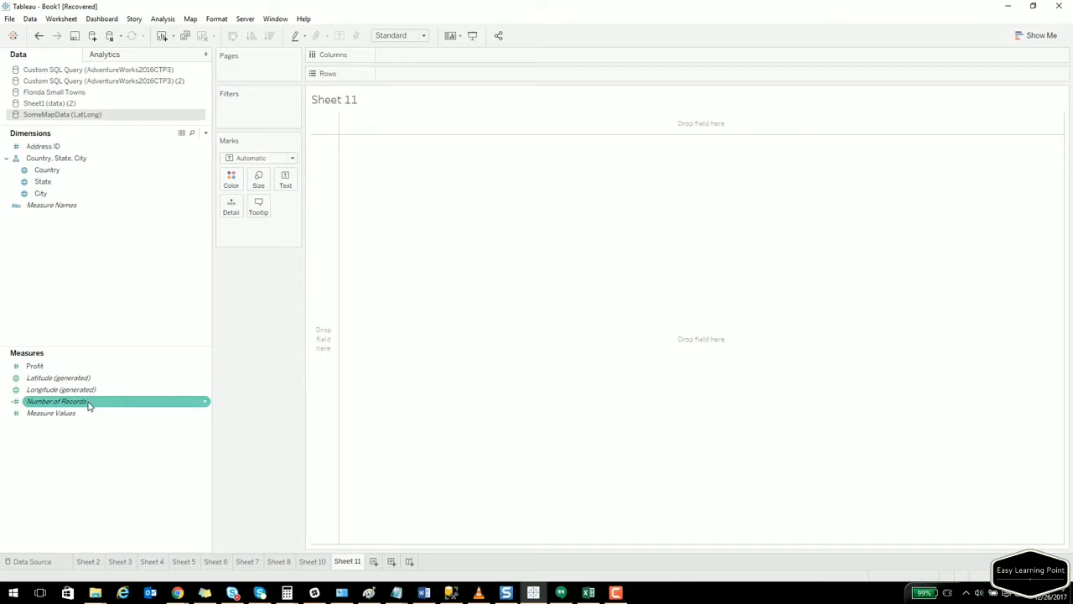
mouse_move(89, 405)
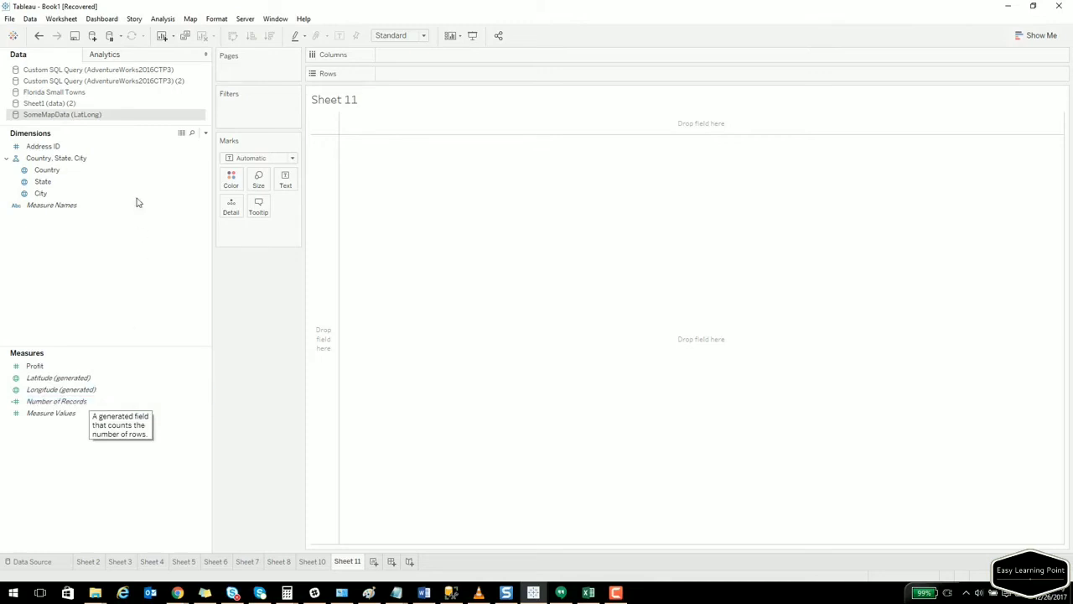
Select the Country, State and City fields, then plot Country as points on a map.
click(58, 171)
click(63, 180)
click(69, 207)
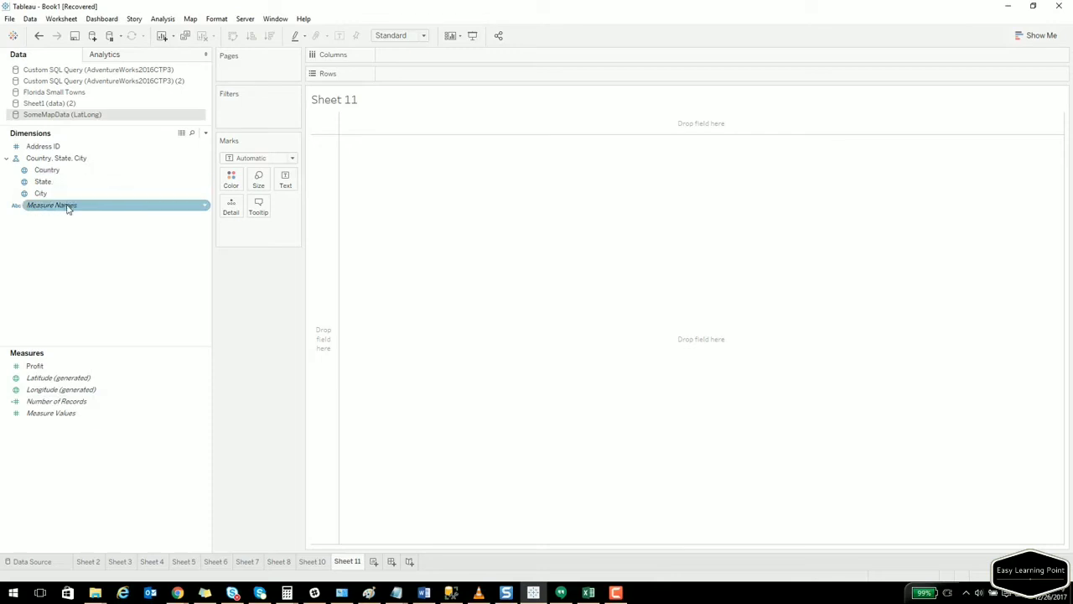
click(67, 193)
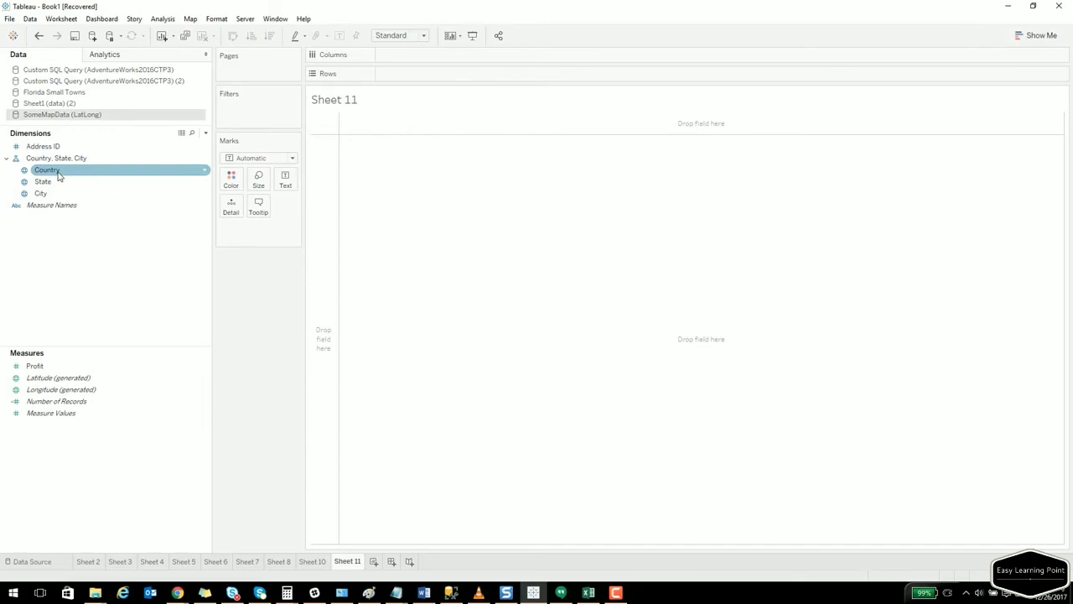
double_click(58, 172)
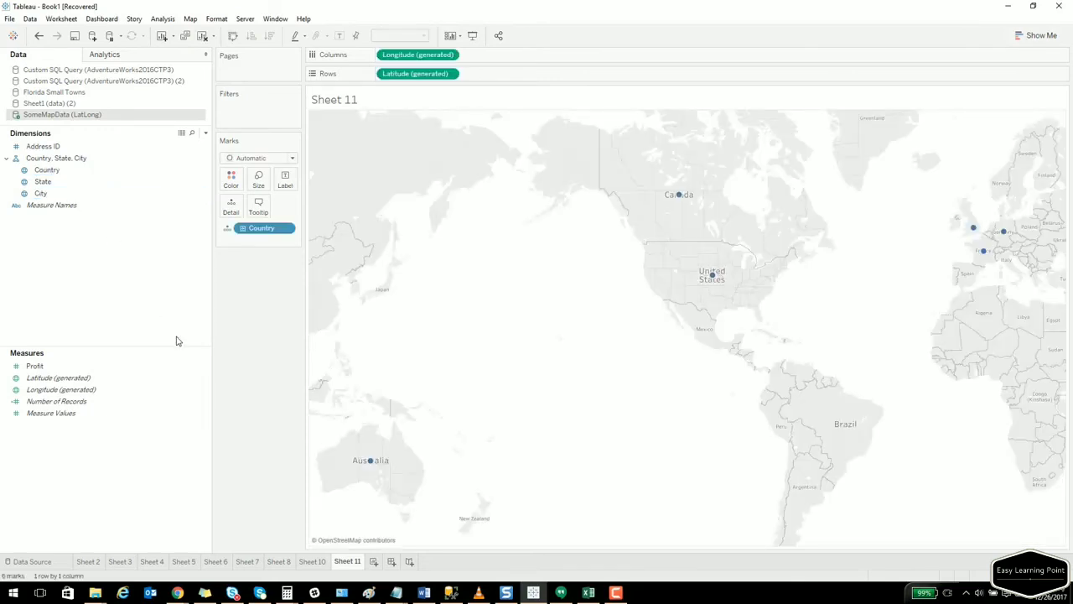
Pan and zoom the world map to look over Europe, Africa and the Americas.
mouse_move(713, 282)
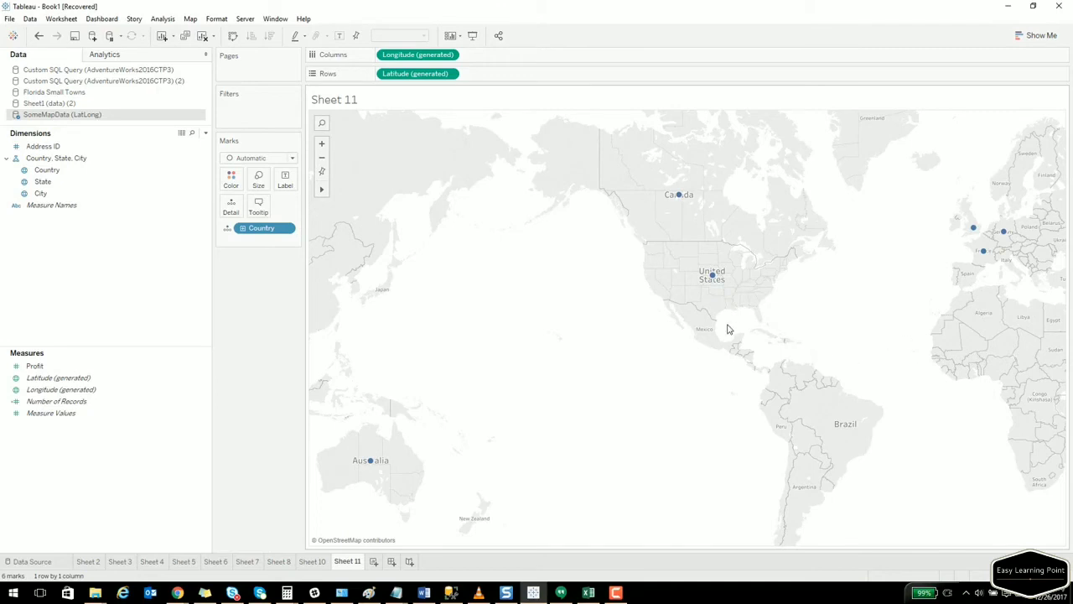
drag(880, 285, 666, 284)
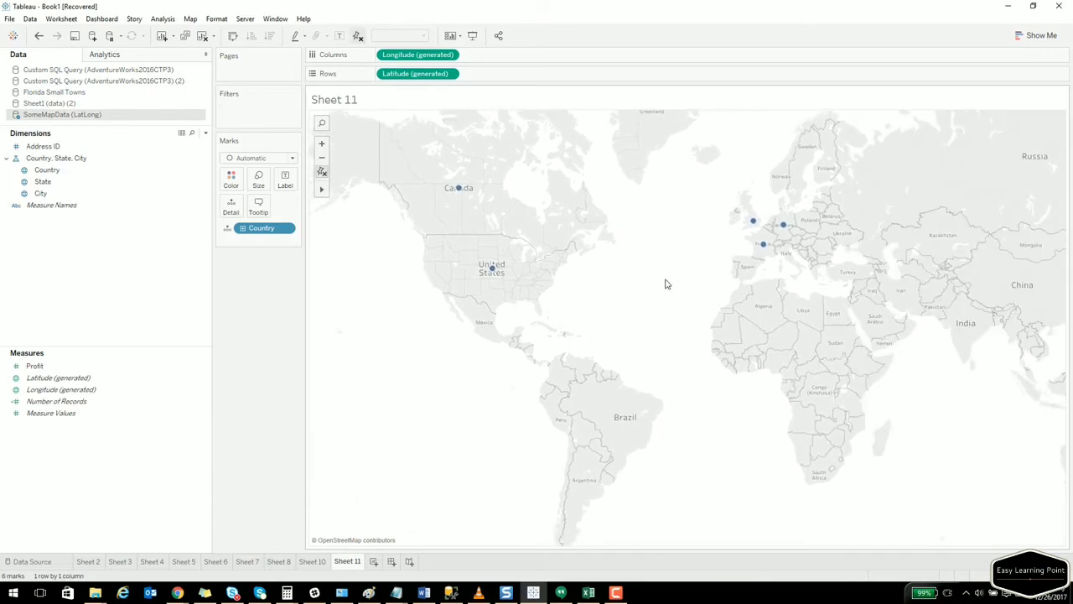
click(323, 145)
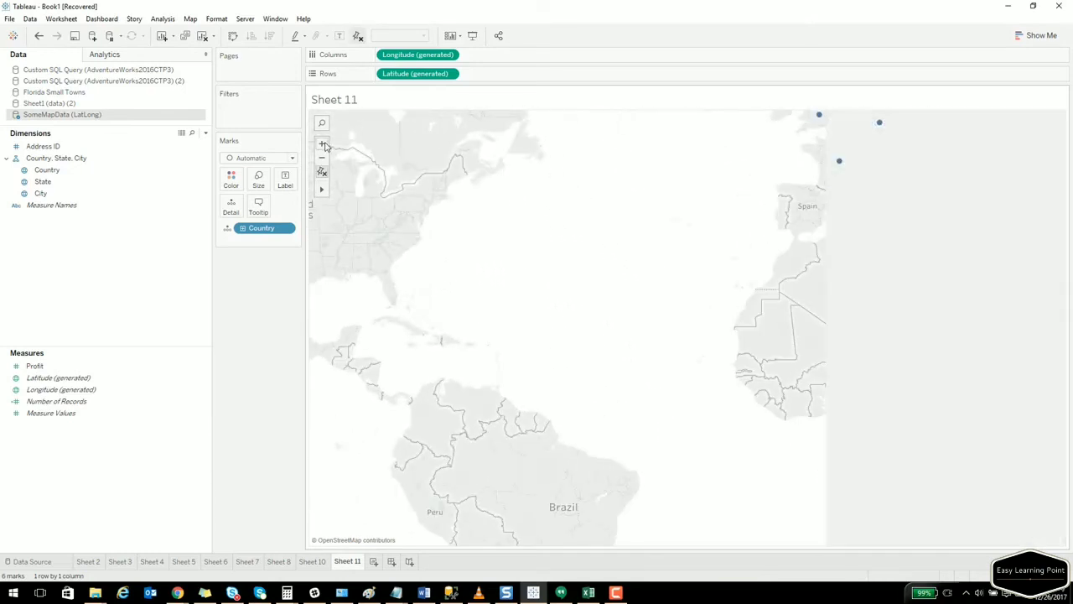
click(322, 159)
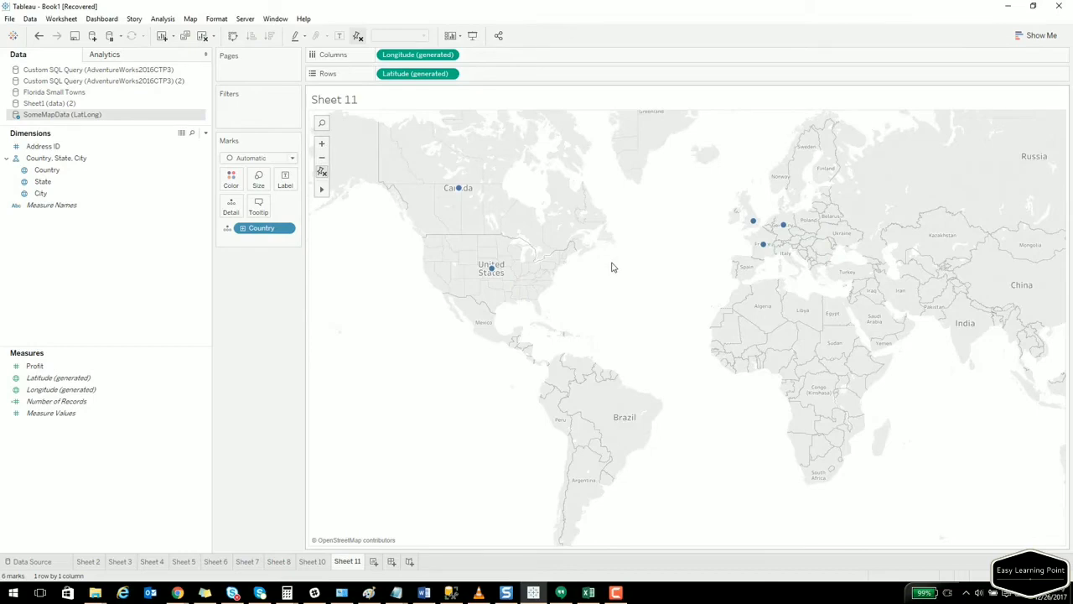
scroll(613, 267, up, 1)
scroll(613, 266, down, 1)
scroll(612, 266, up, 1)
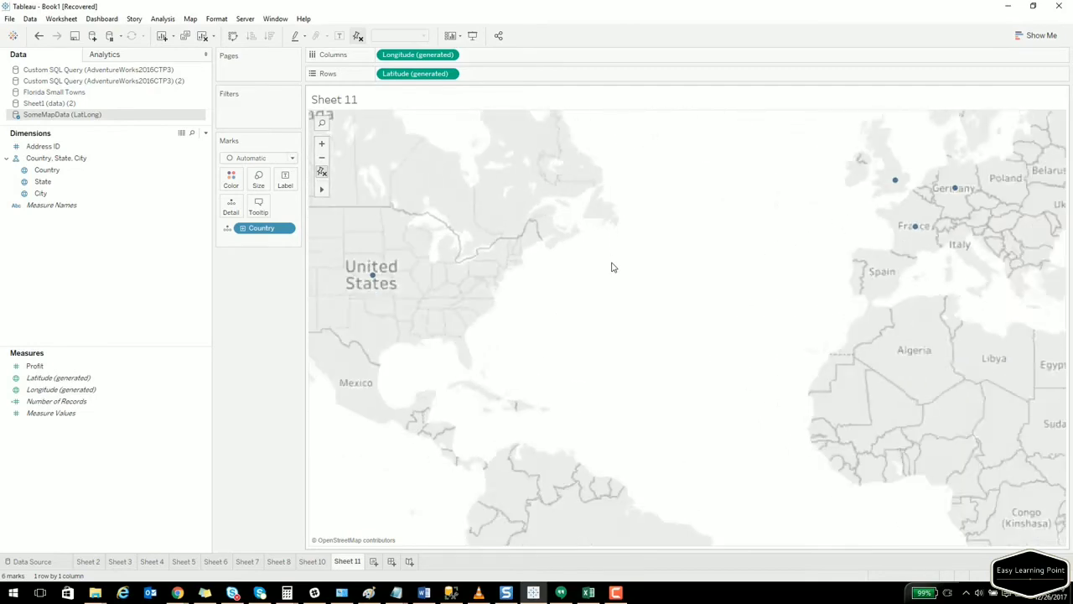
scroll(612, 267, down, 1)
scroll(612, 267, down, 1)
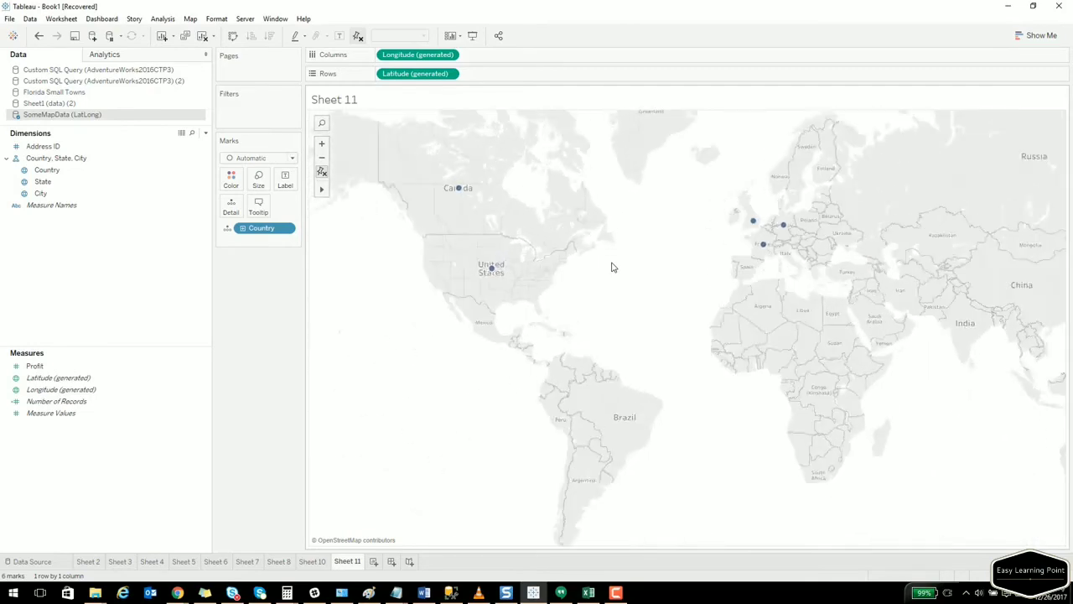
scroll(612, 267, up, 1)
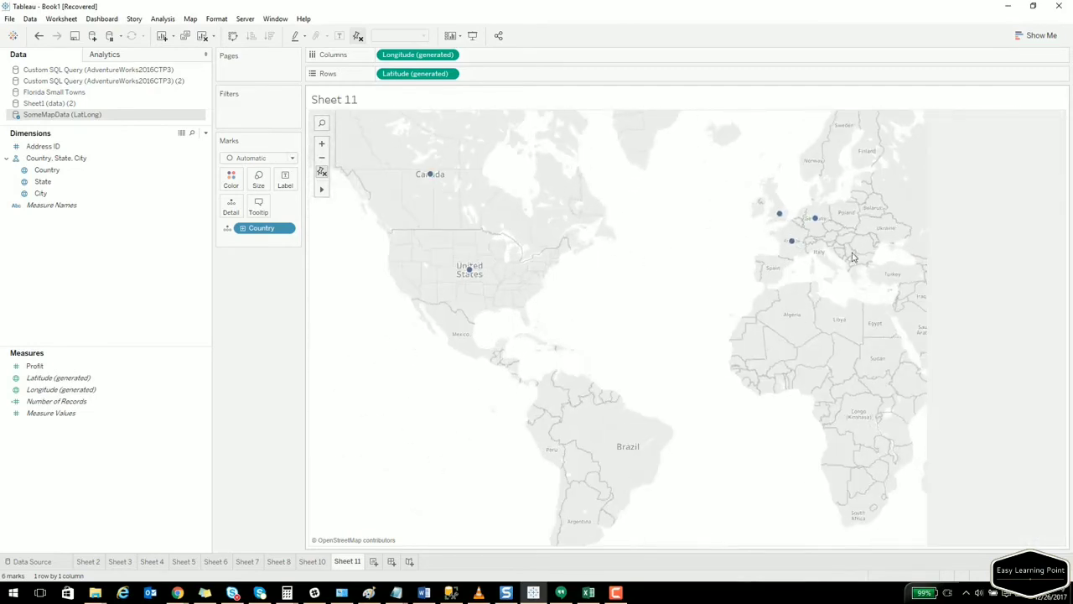
drag(713, 239, 586, 276)
drag(674, 273, 596, 302)
scroll(726, 282, up, 5)
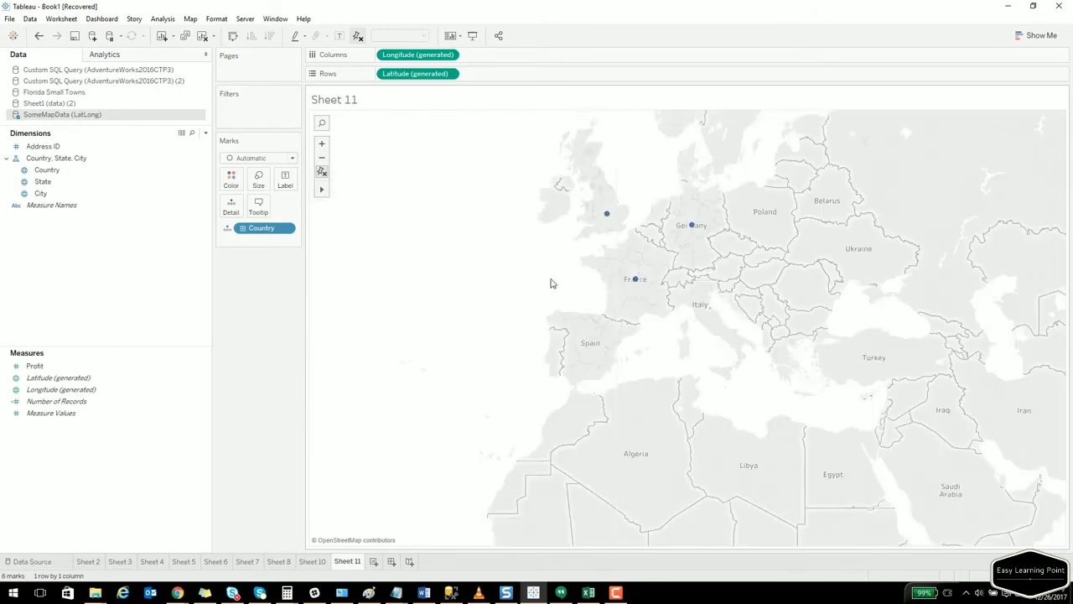
scroll(520, 277, down, 3)
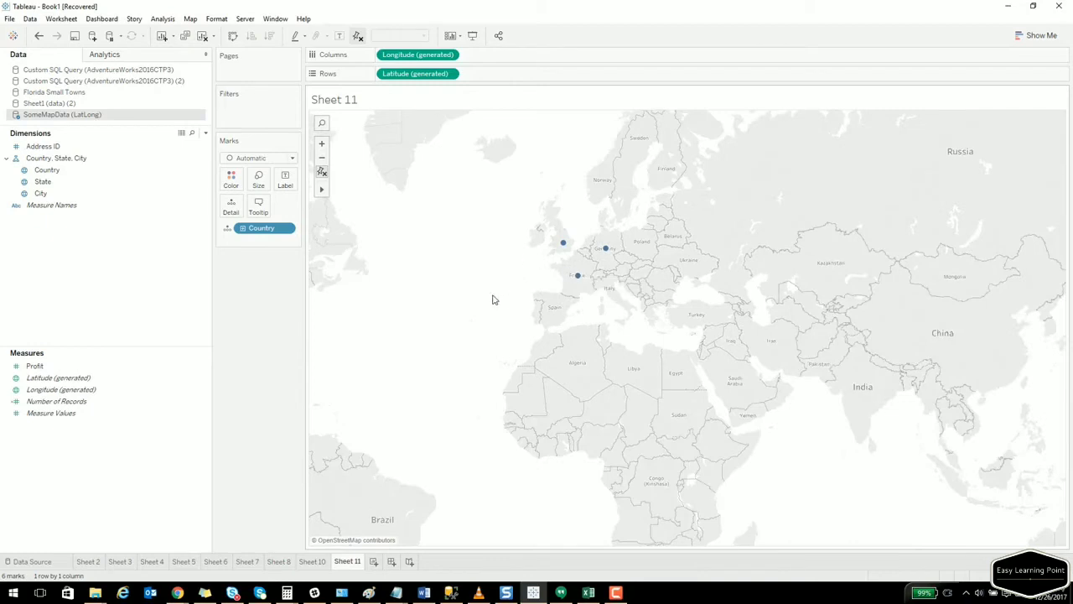
drag(499, 286, 673, 281)
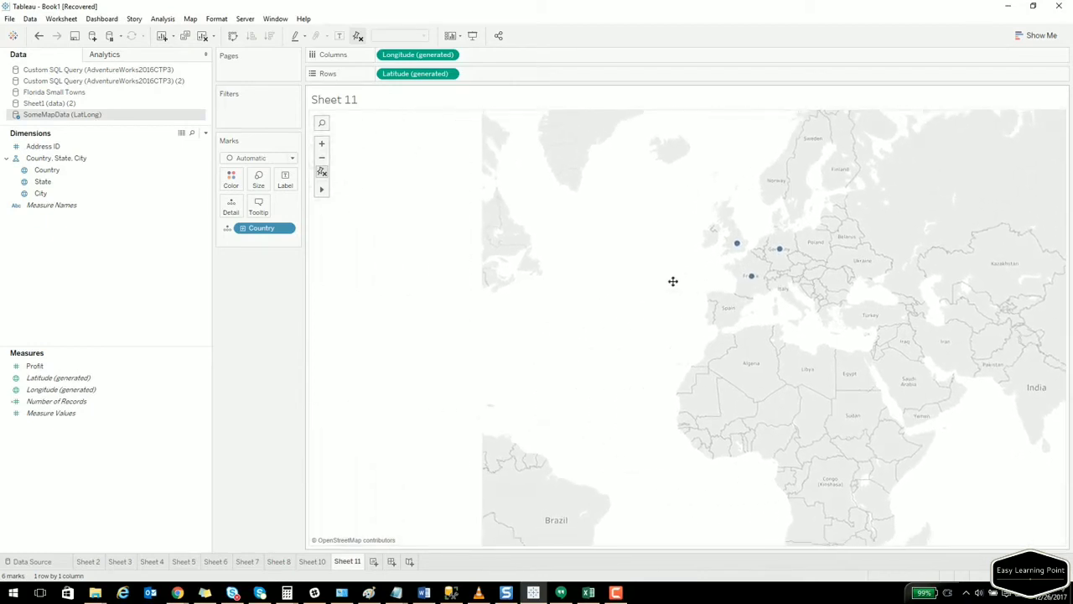
Add State to the view so each state appears as its own point.
click(59, 182)
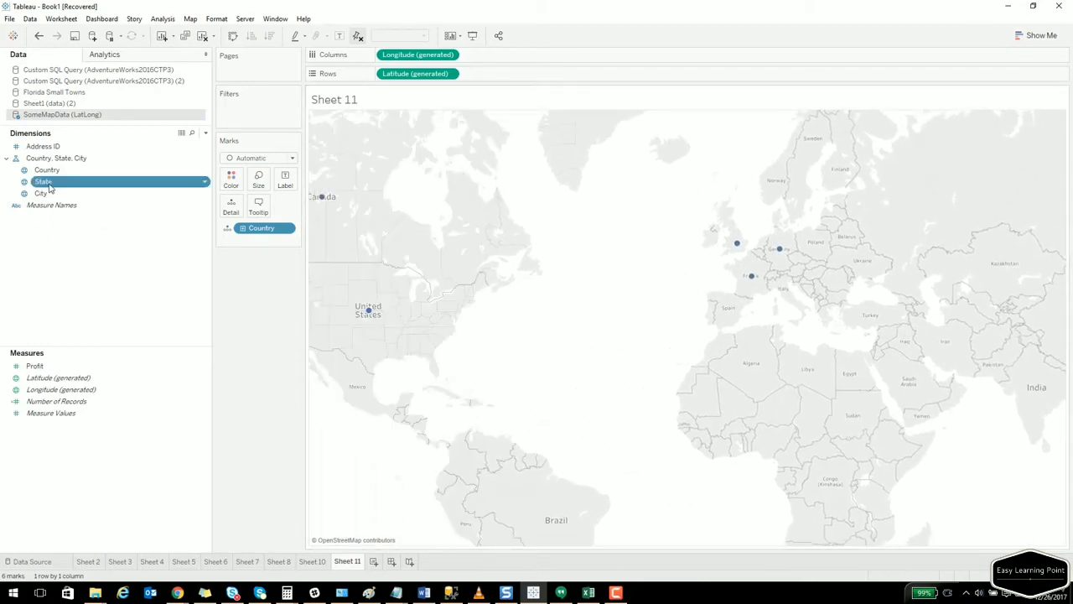
double_click(44, 183)
mouse_move(378, 232)
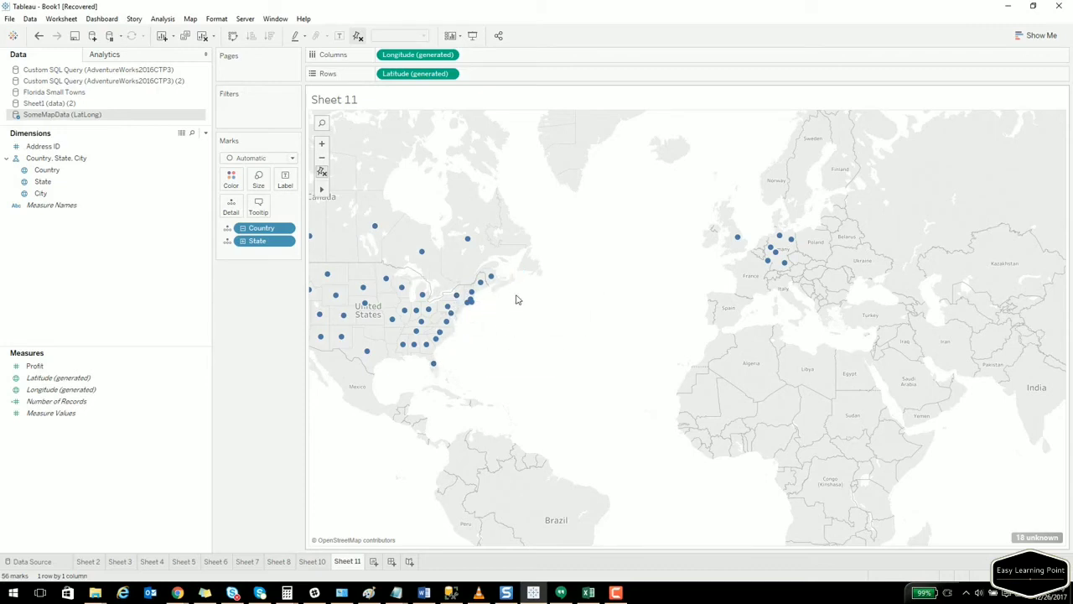
Add City to the map, giving 466 city points with 147 unknown locations.
click(79, 198)
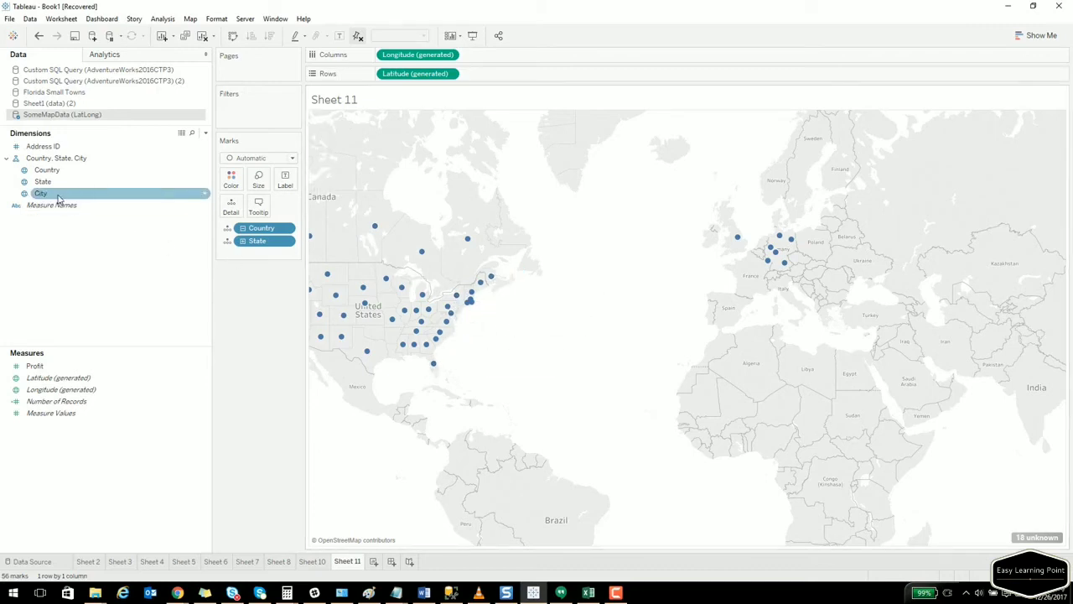
double_click(58, 198)
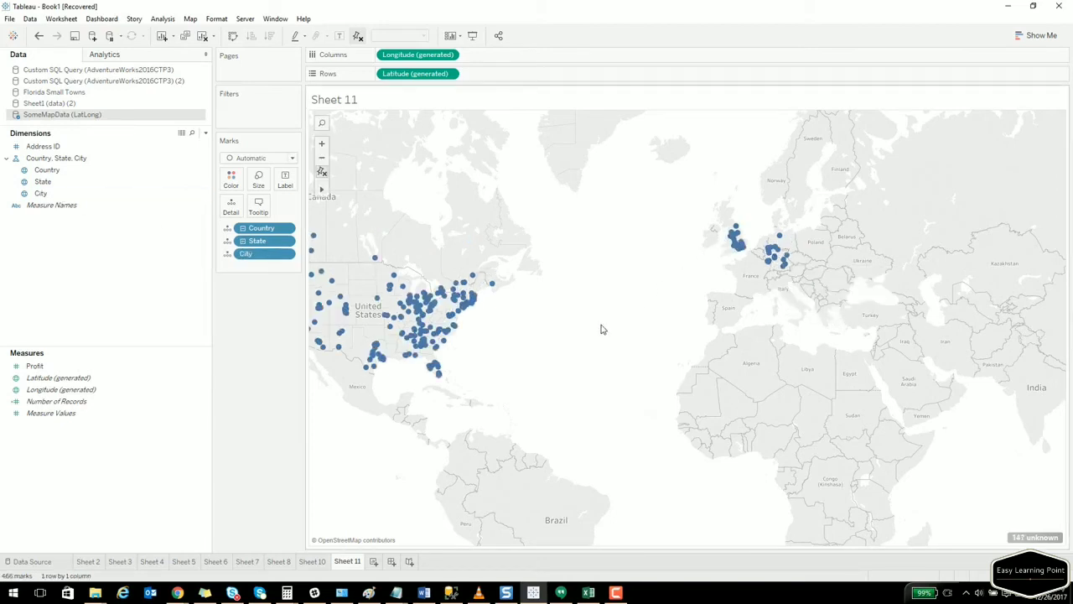
scroll(601, 329, down, 1)
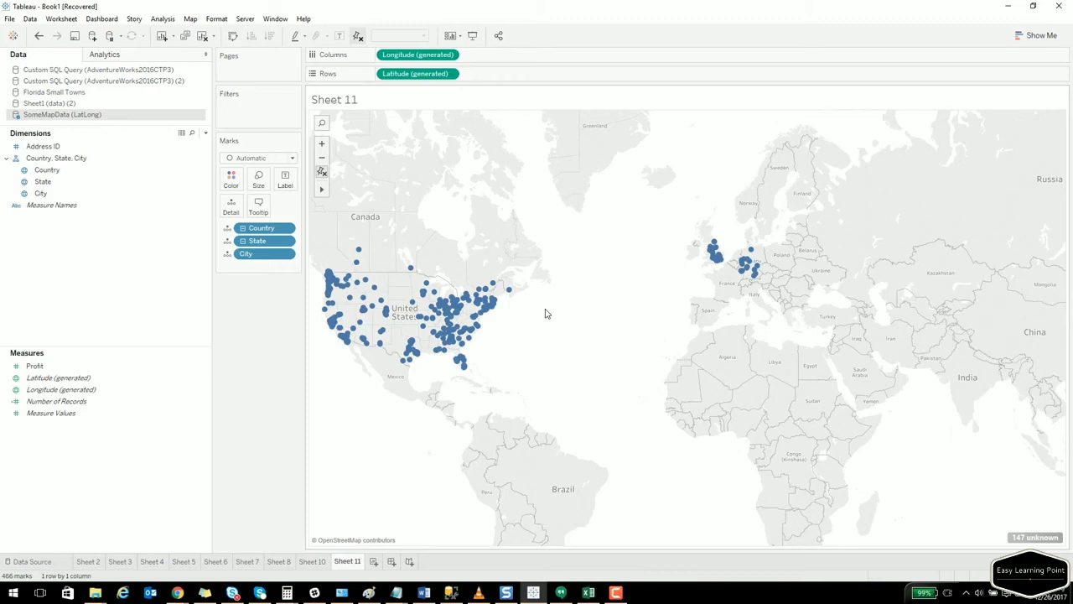
mouse_move(336, 283)
click(48, 196)
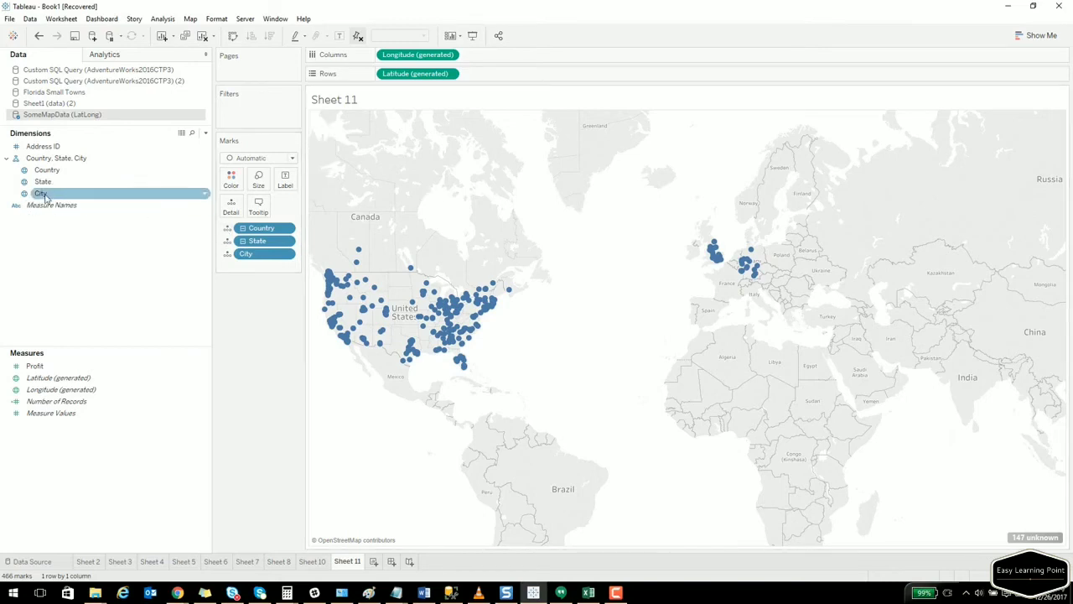
click(48, 183)
Label the map points with City names and pan toward the western United States.
drag(48, 194, 288, 191)
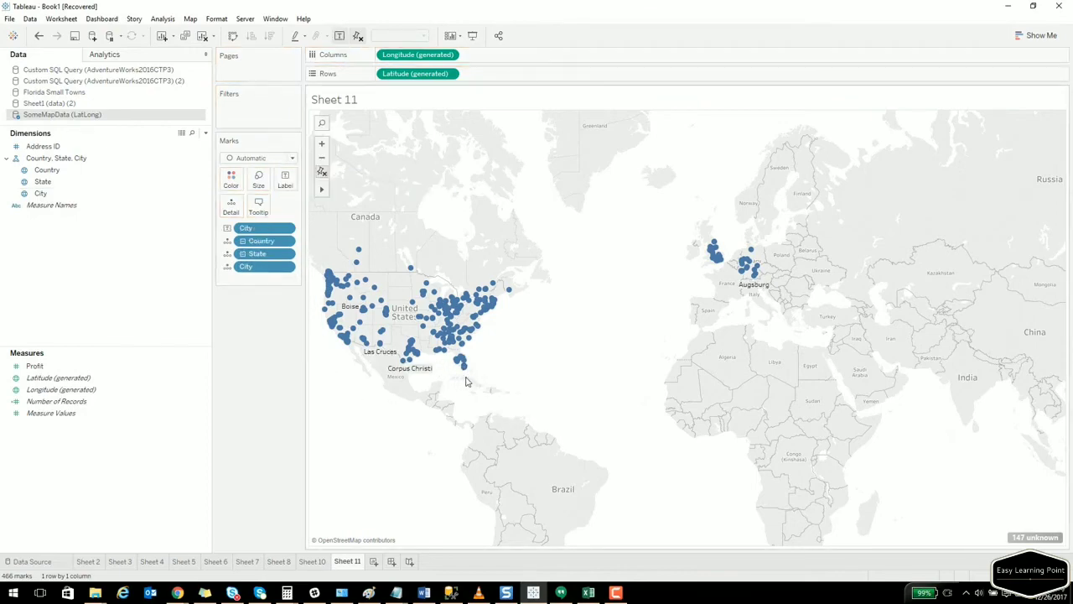
scroll(467, 382, up, 5)
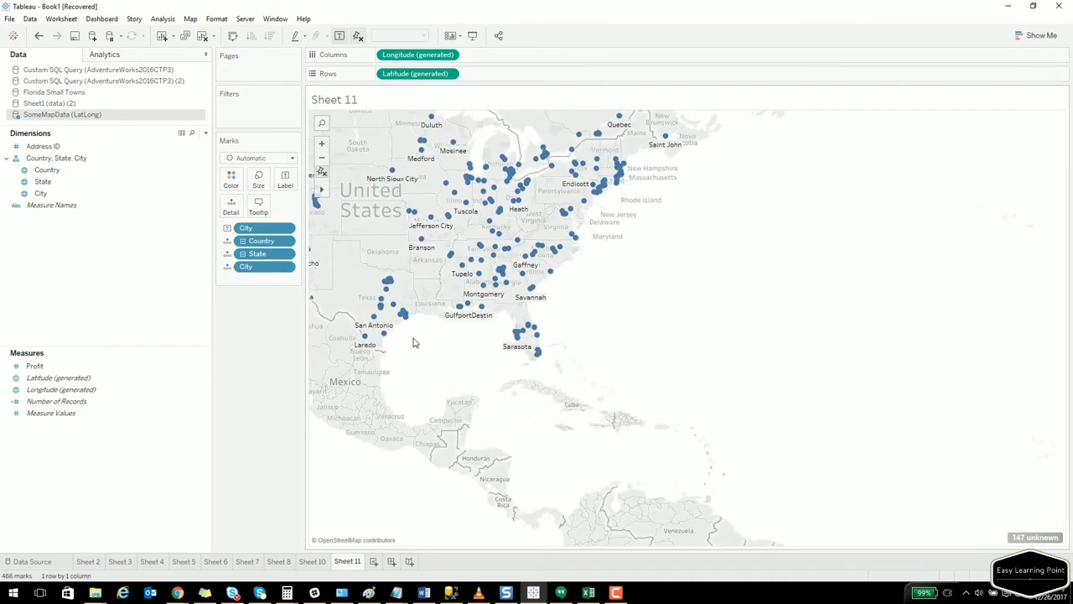
scroll(420, 345, up, 2)
scroll(420, 346, up, 1)
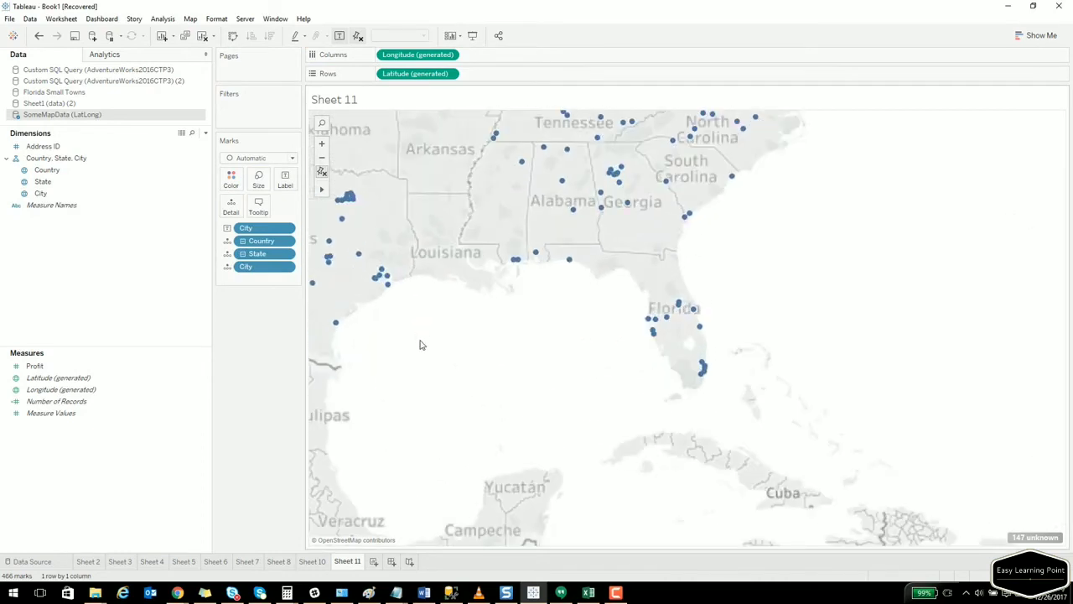
scroll(422, 345, down, 1)
drag(432, 336, 688, 427)
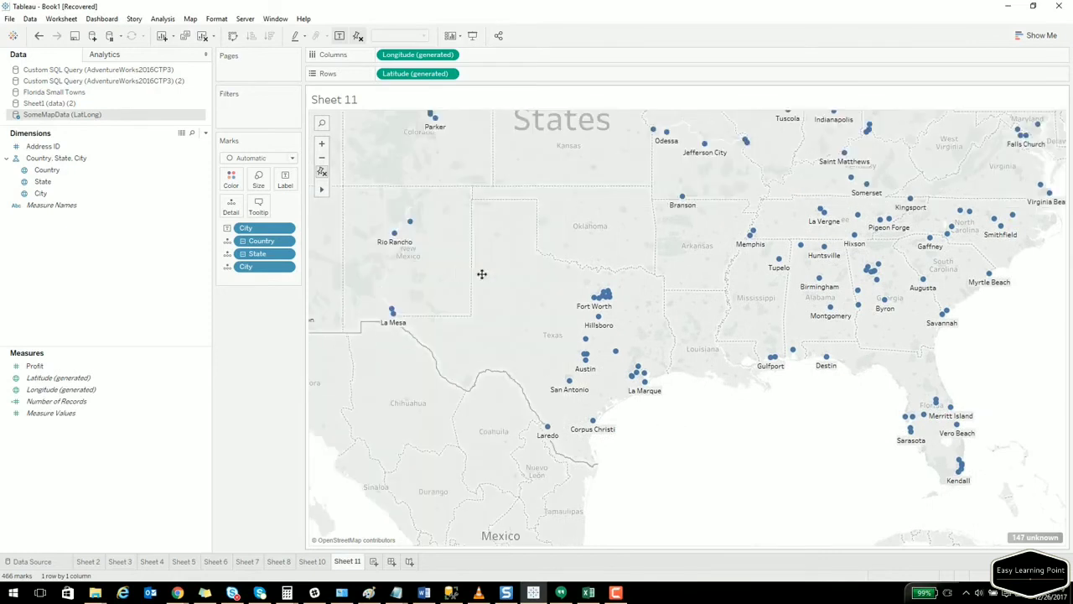
drag(478, 278, 688, 383)
drag(458, 238, 726, 383)
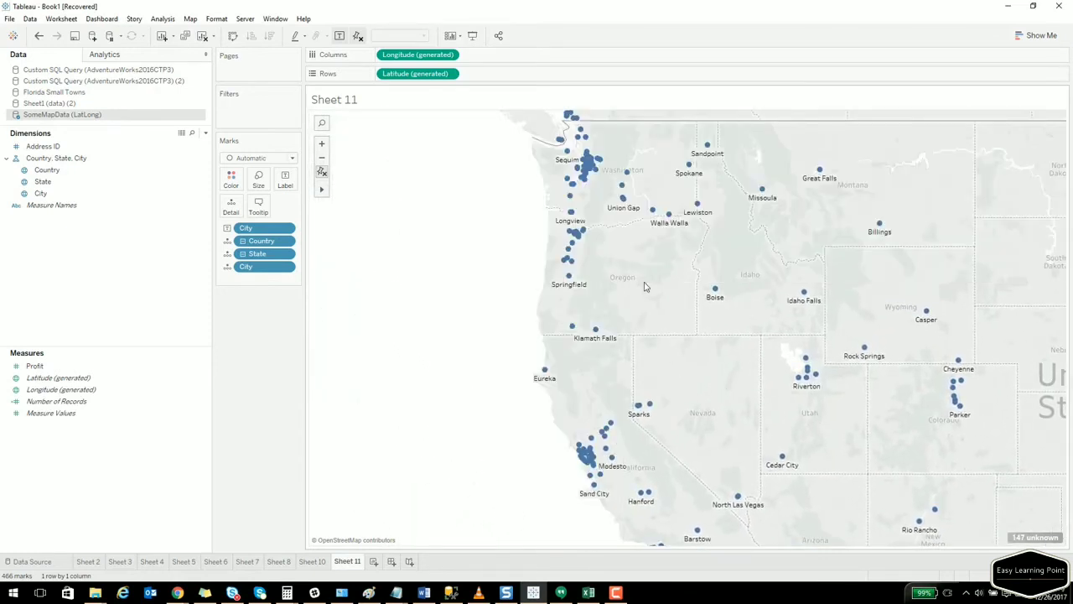
Center the map on the Pacific Northwest and add SUM(Profit) to each city label.
drag(627, 306, 496, 419)
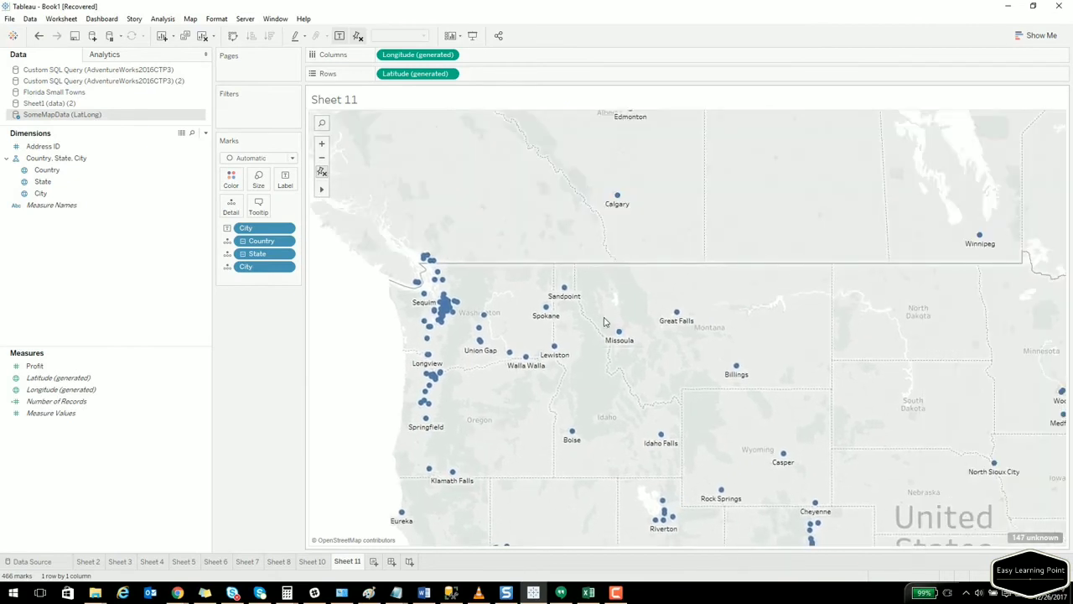
scroll(492, 340, down, 1)
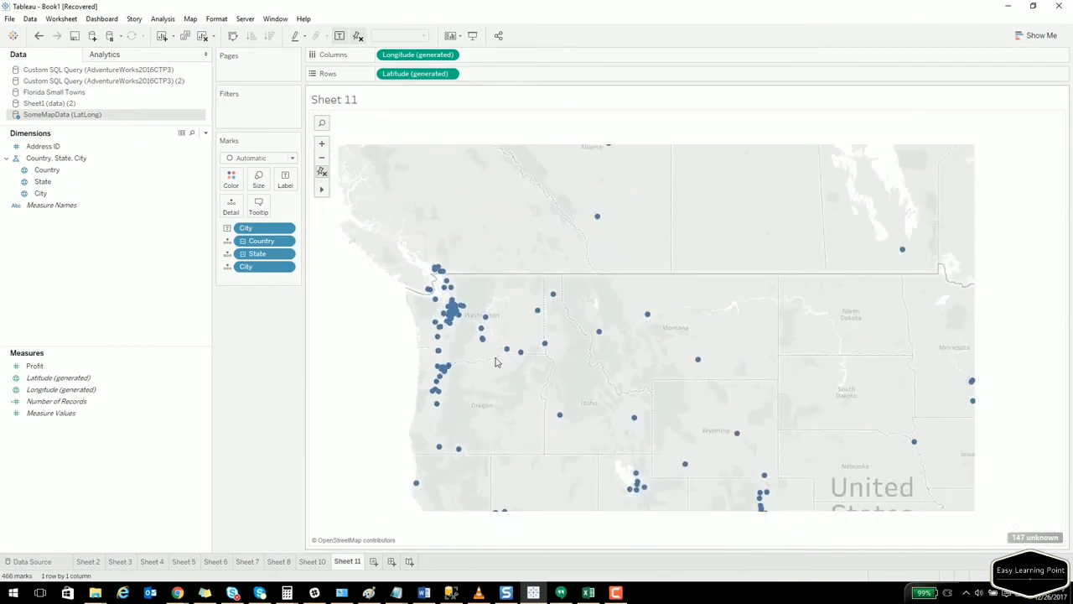
scroll(475, 347, up, 2)
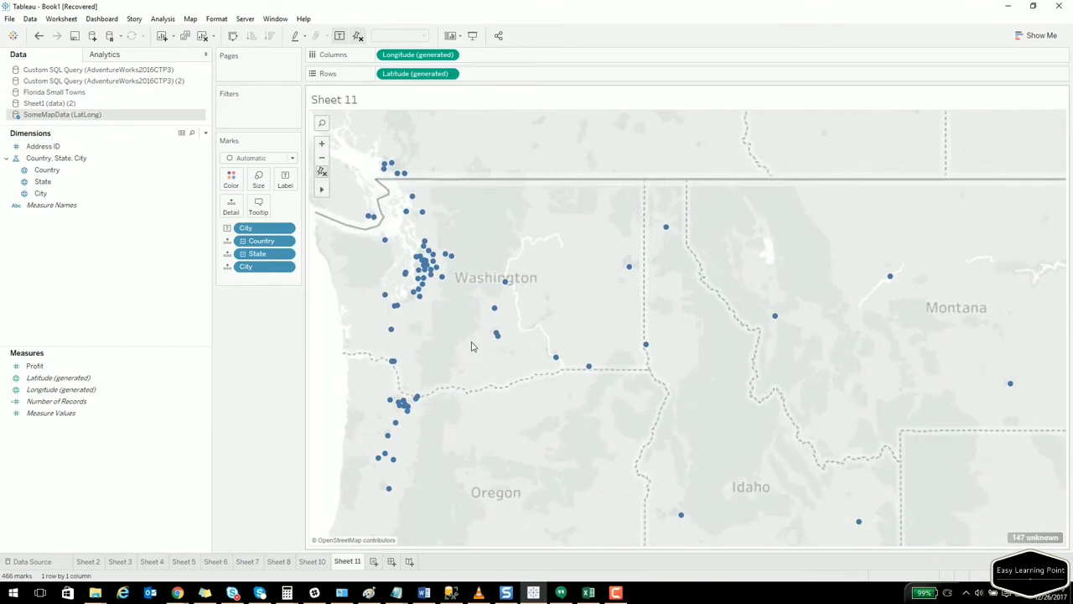
scroll(471, 346, up, 1)
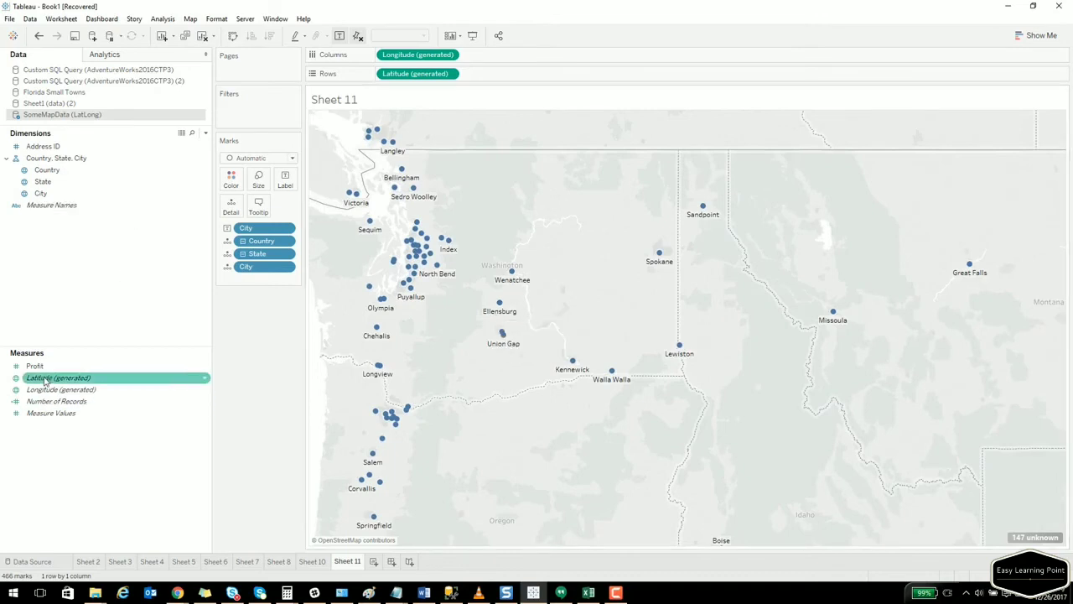
drag(38, 366, 285, 182)
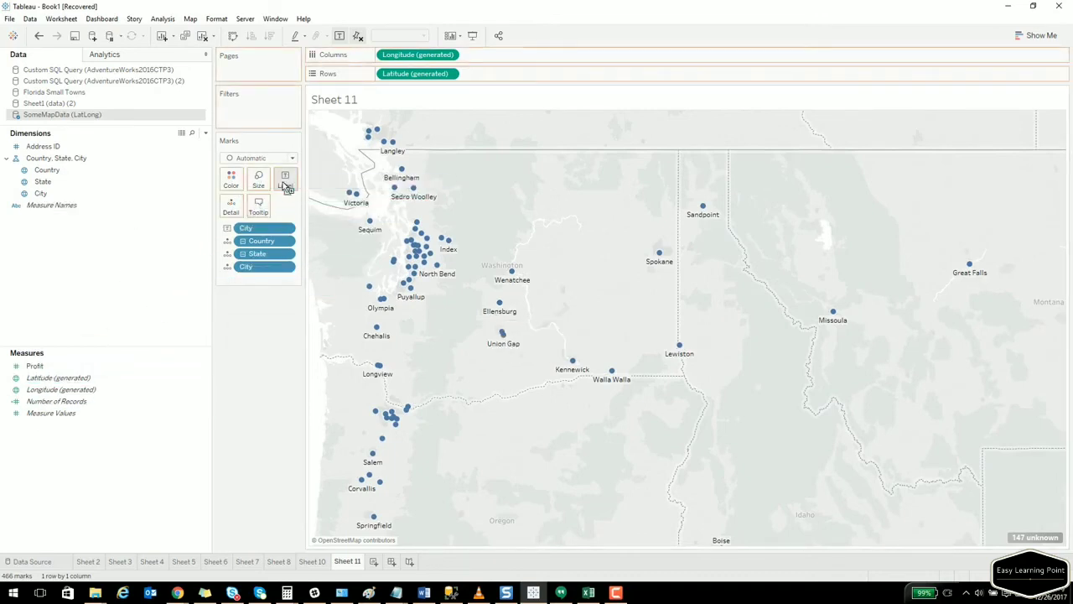
mouse_move(414, 191)
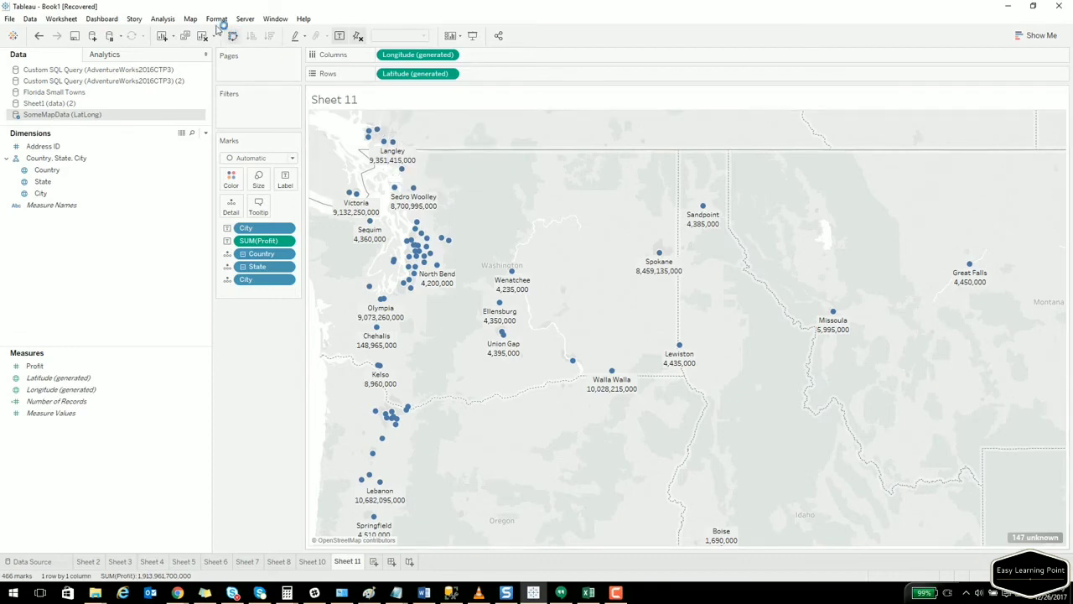
Set the map background to Normal with Streets and Highways shown, then zoom to Washington.
click(190, 20)
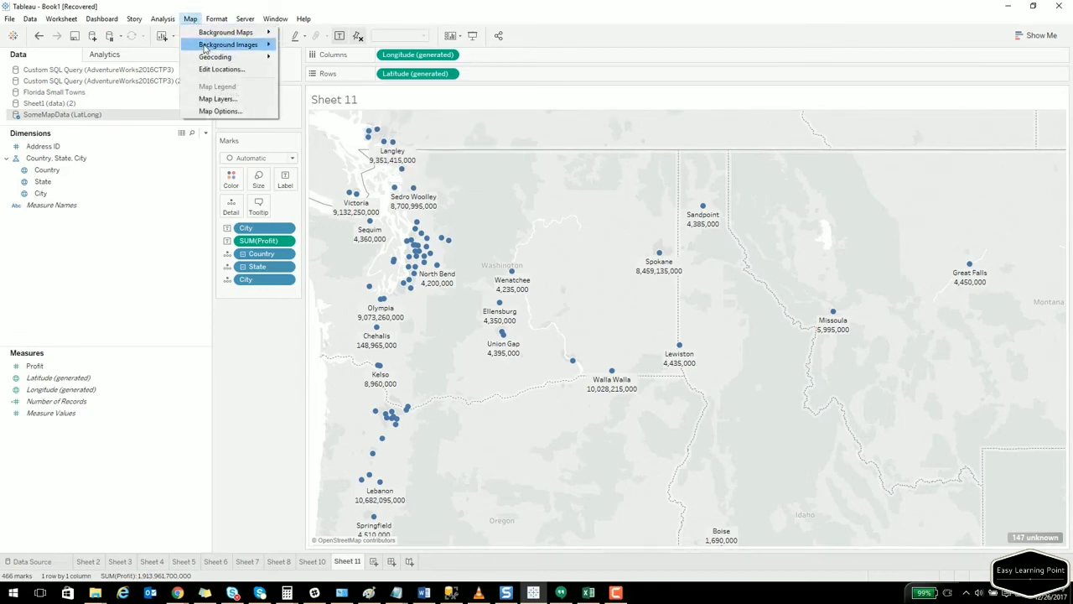
mouse_move(204, 36)
click(215, 99)
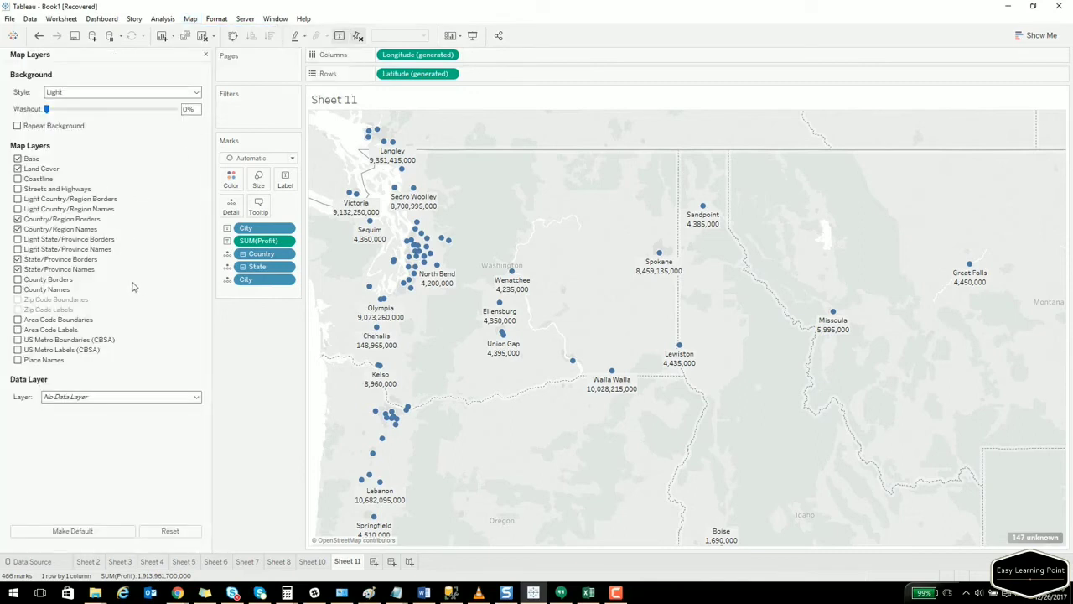
click(90, 94)
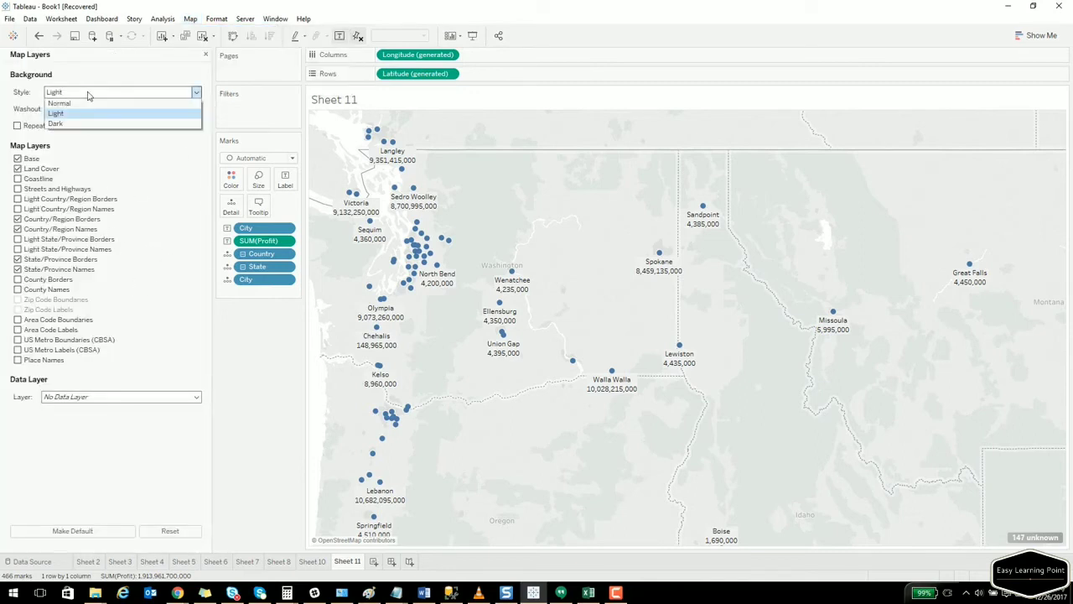
click(92, 103)
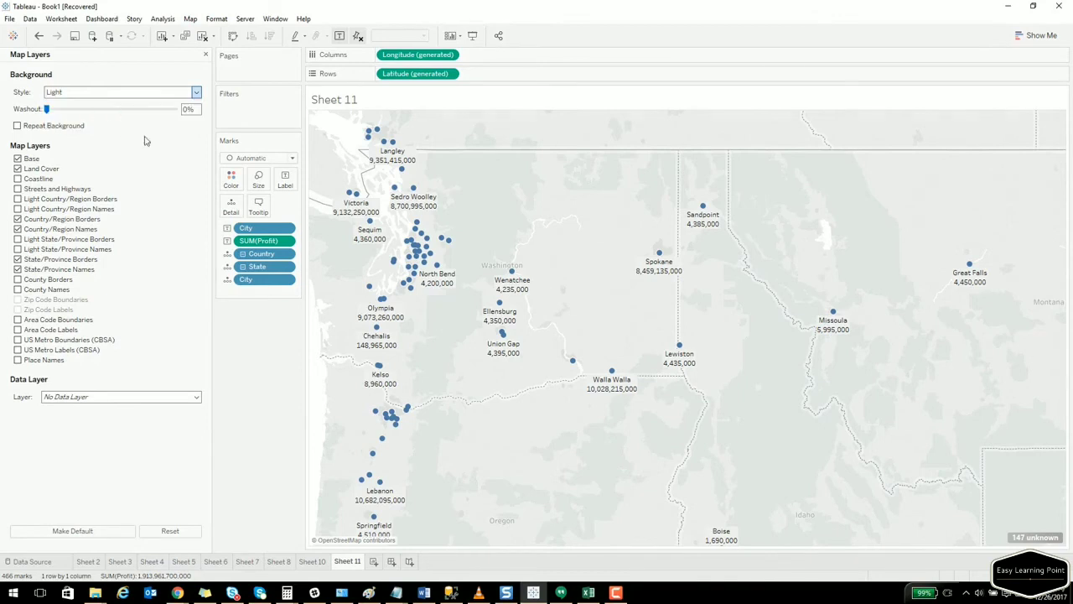
click(19, 189)
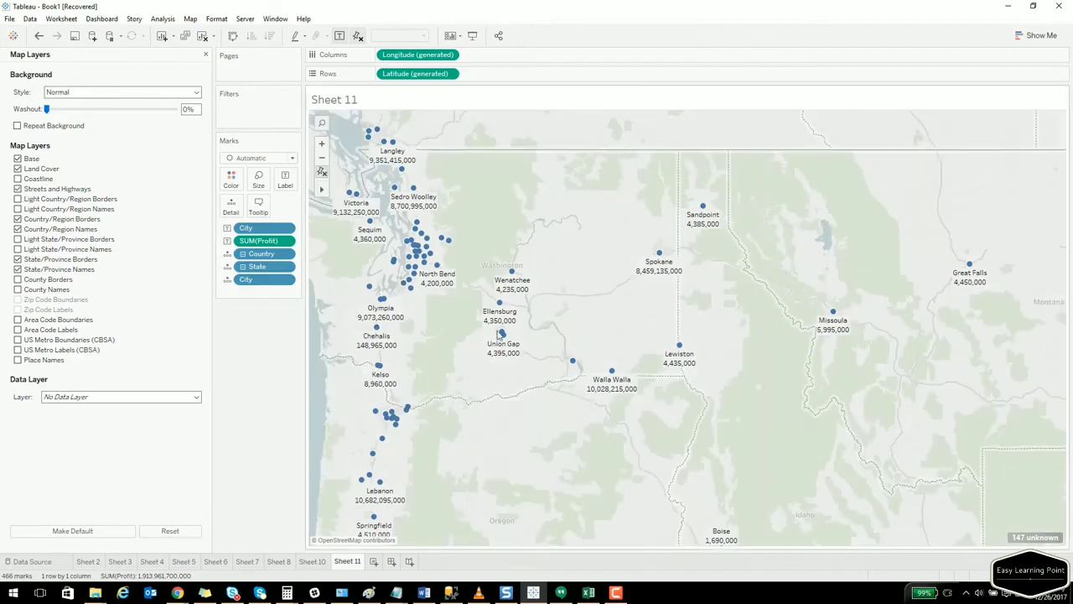
scroll(485, 329, up, 1)
scroll(485, 329, up, 1)
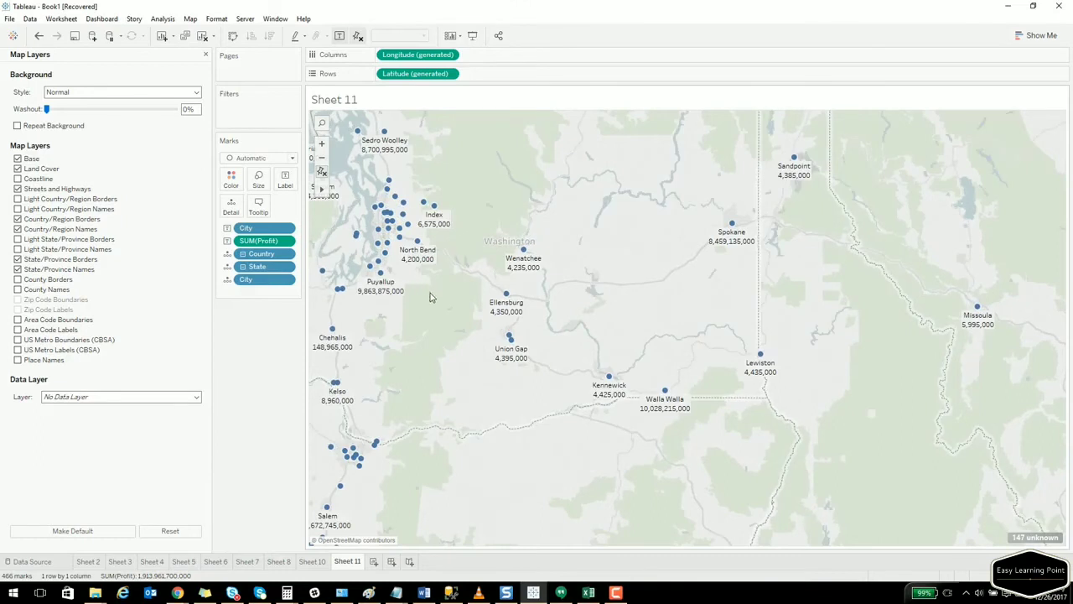
drag(442, 296, 510, 321)
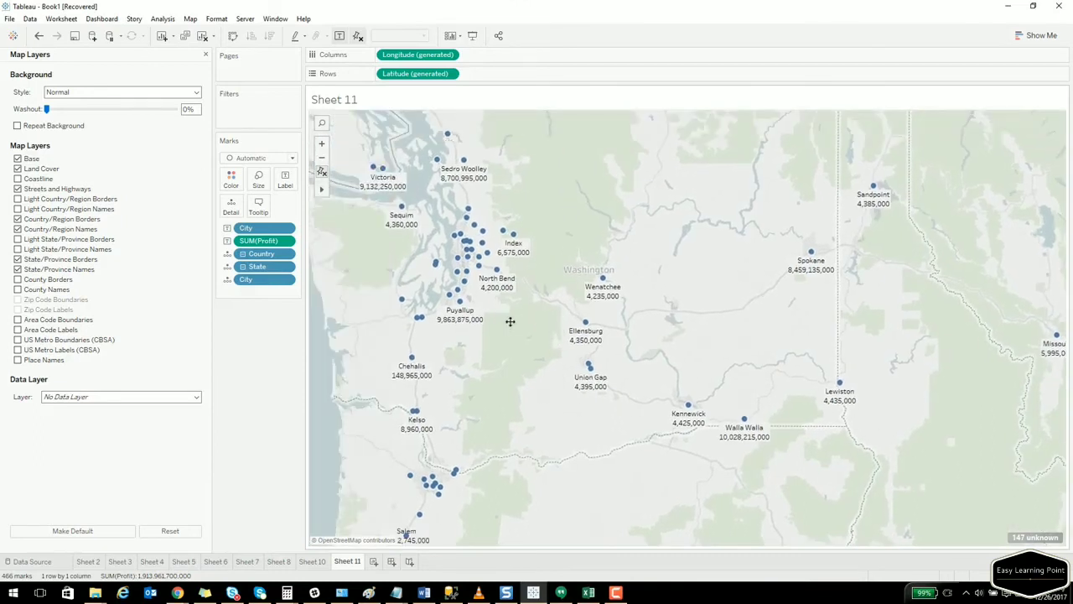
scroll(526, 339, down, 1)
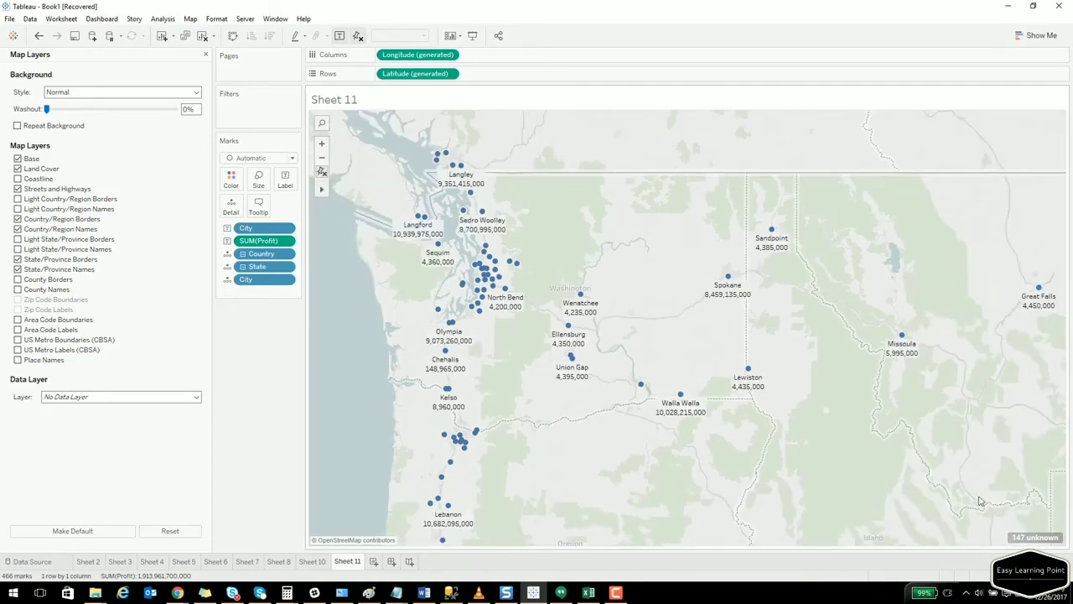
click(1029, 542)
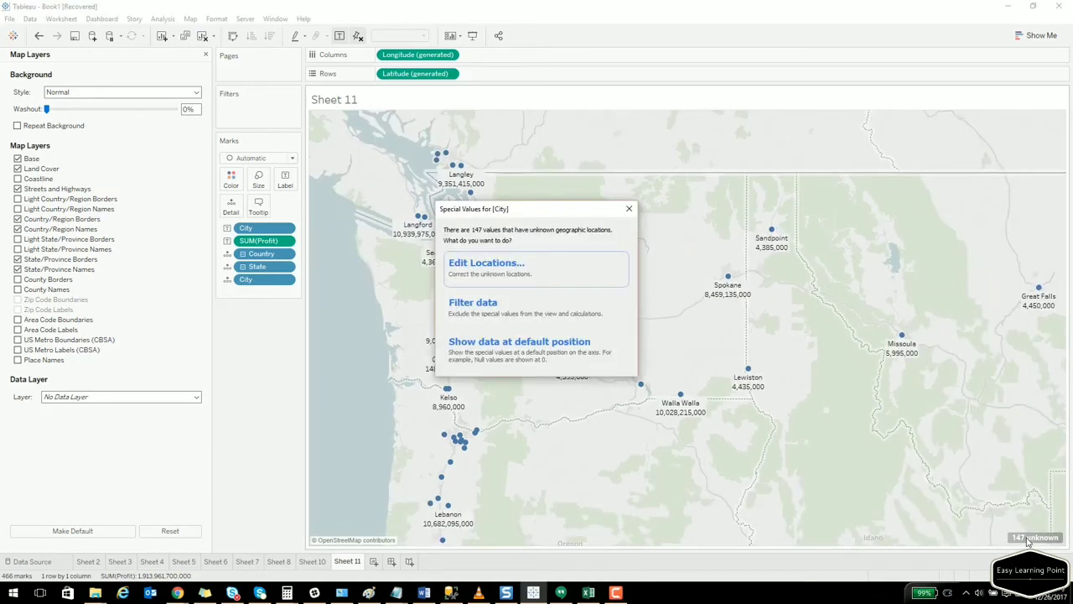
click(500, 270)
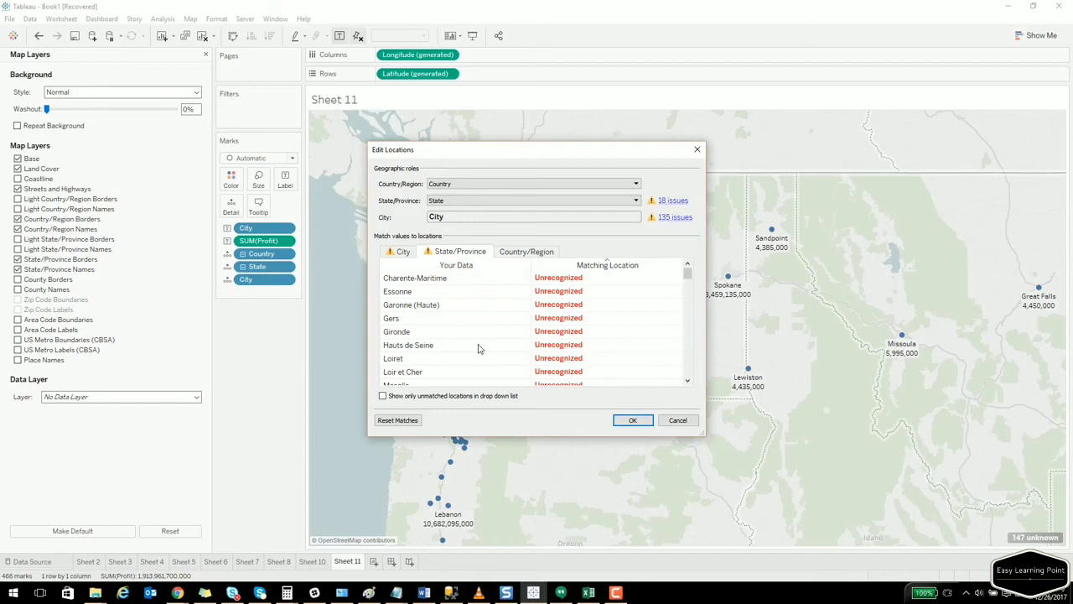
click(630, 279)
click(629, 278)
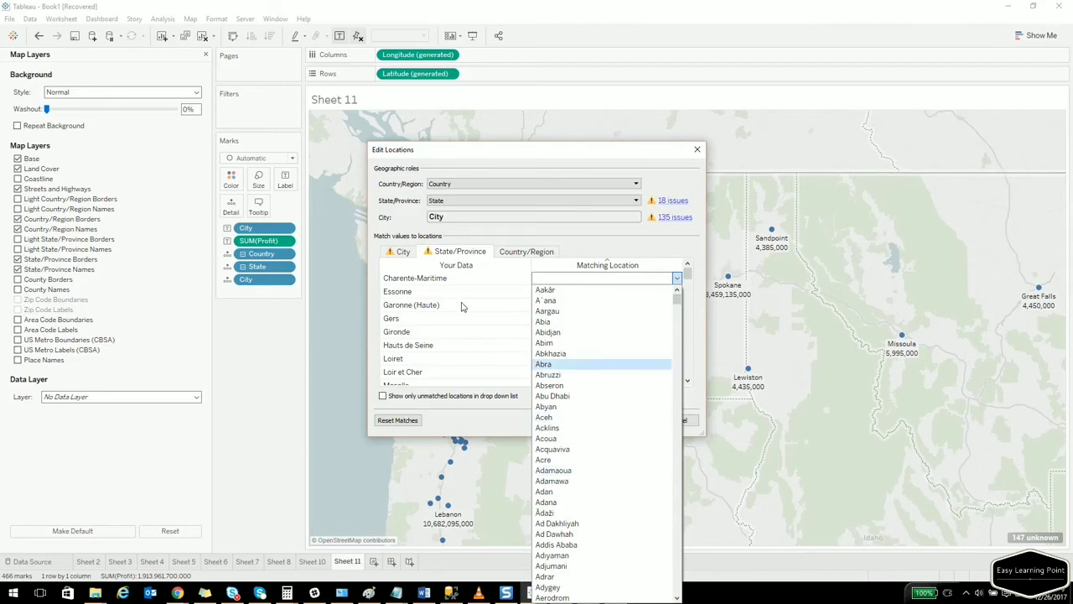
click(577, 242)
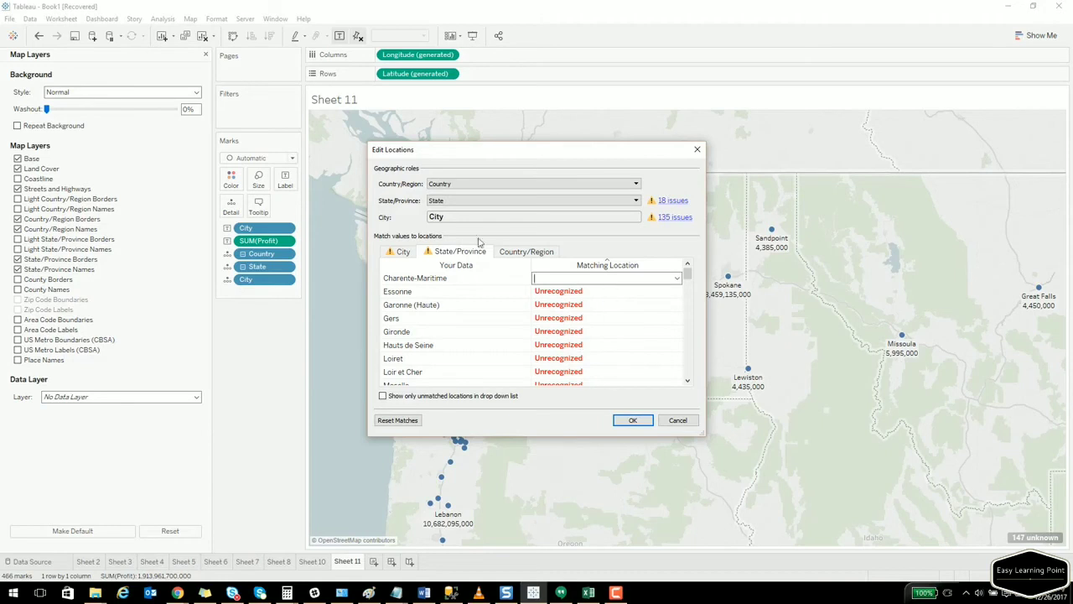
click(406, 255)
click(460, 253)
click(677, 420)
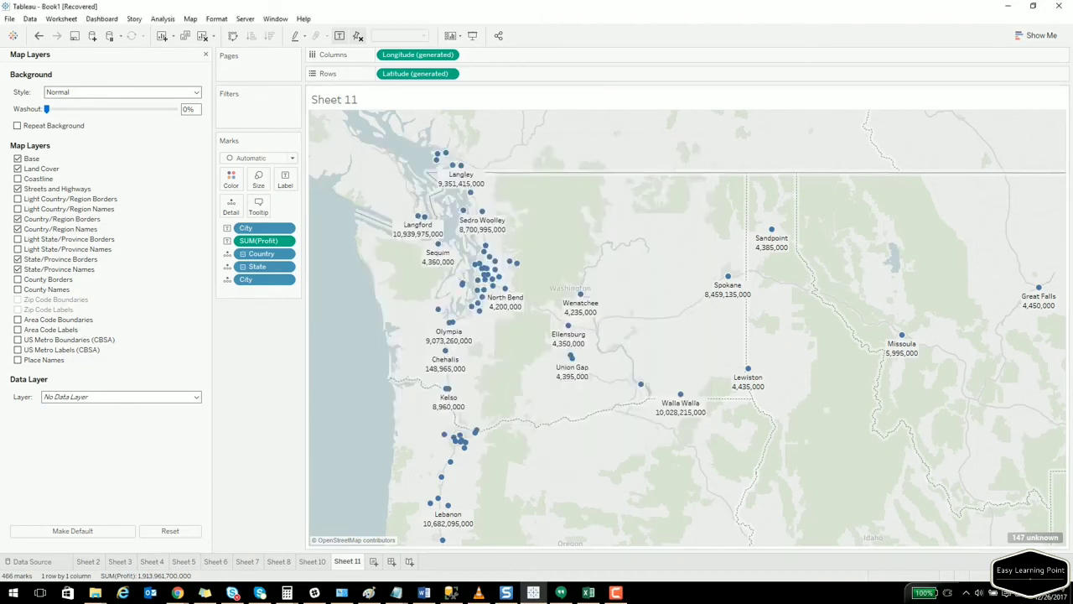
click(177, 593)
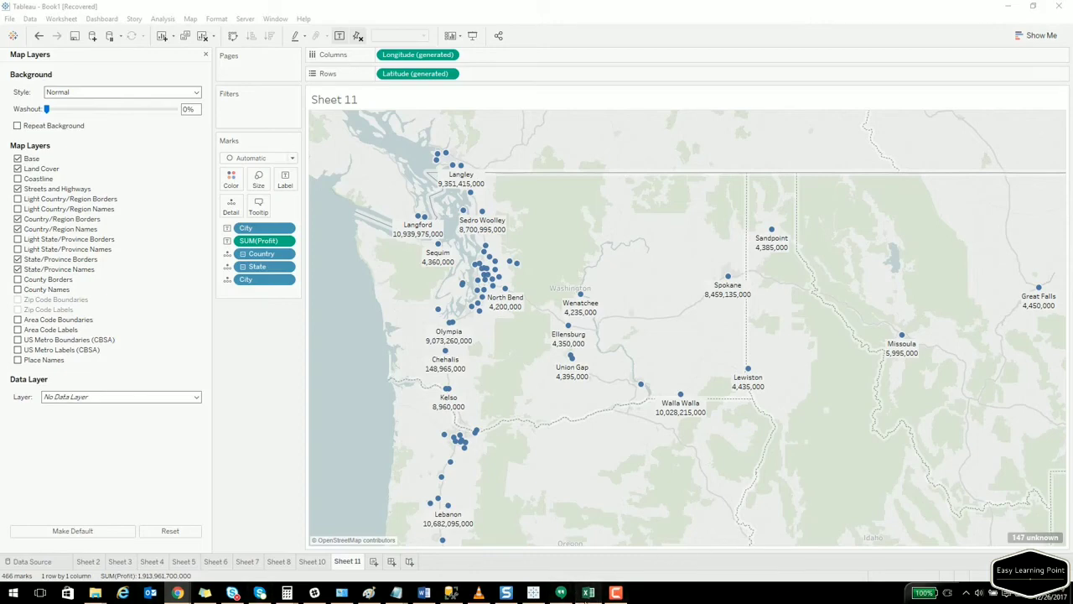
Switch to the LatLong.xlsx workbook in Excel.
click(589, 593)
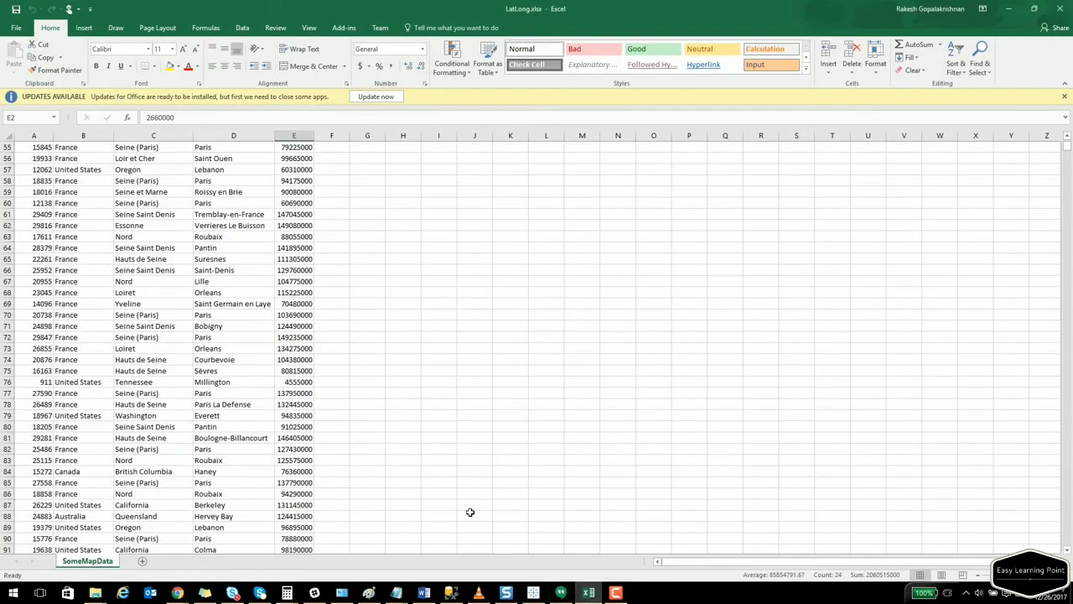
Add a sheet named 'custom' to LatLong.xlsx and bring the LatLong.net page into view.
click(142, 562)
right_click(141, 562)
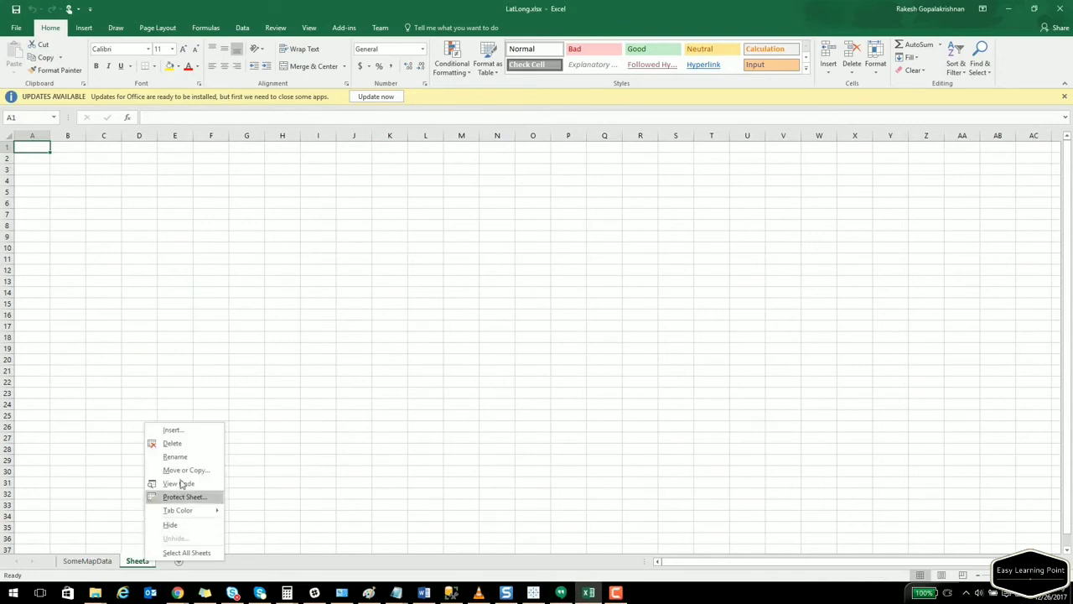
click(175, 458)
text(custom)
key(Return)
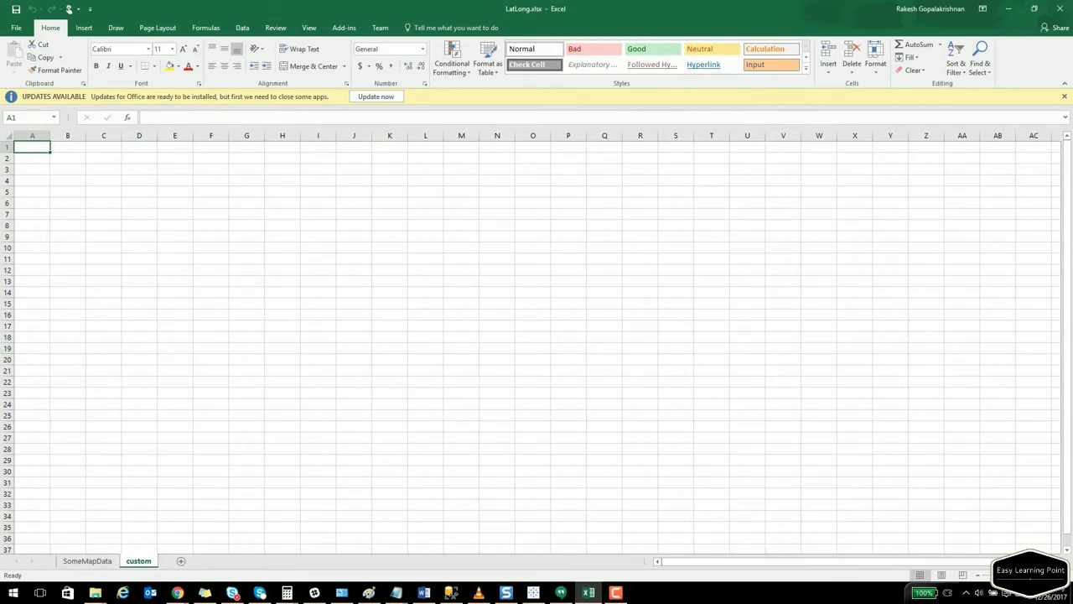
click(177, 593)
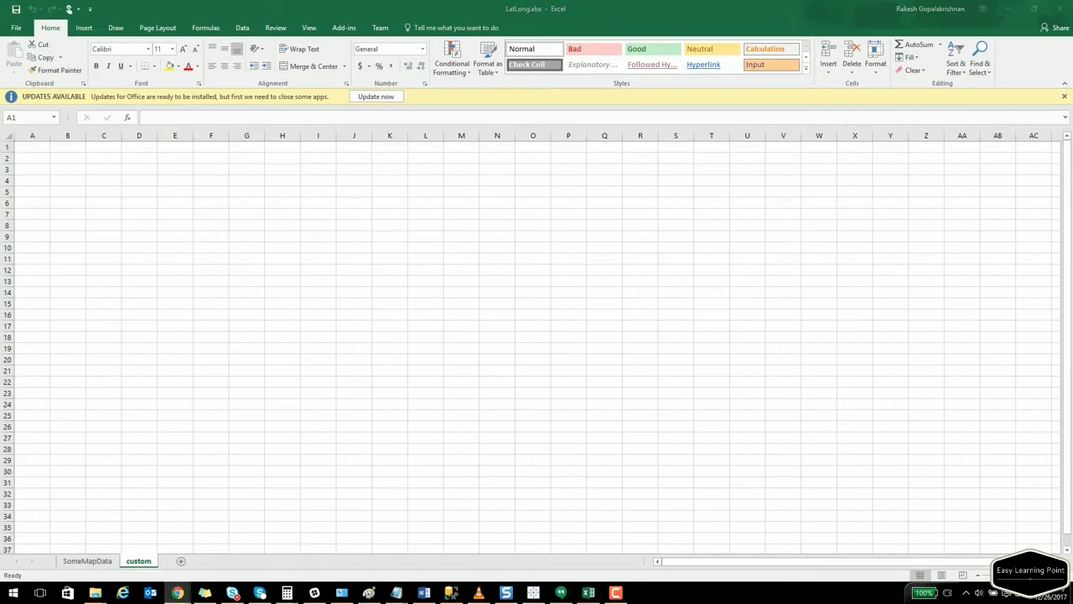
drag(333, 164, 298, 132)
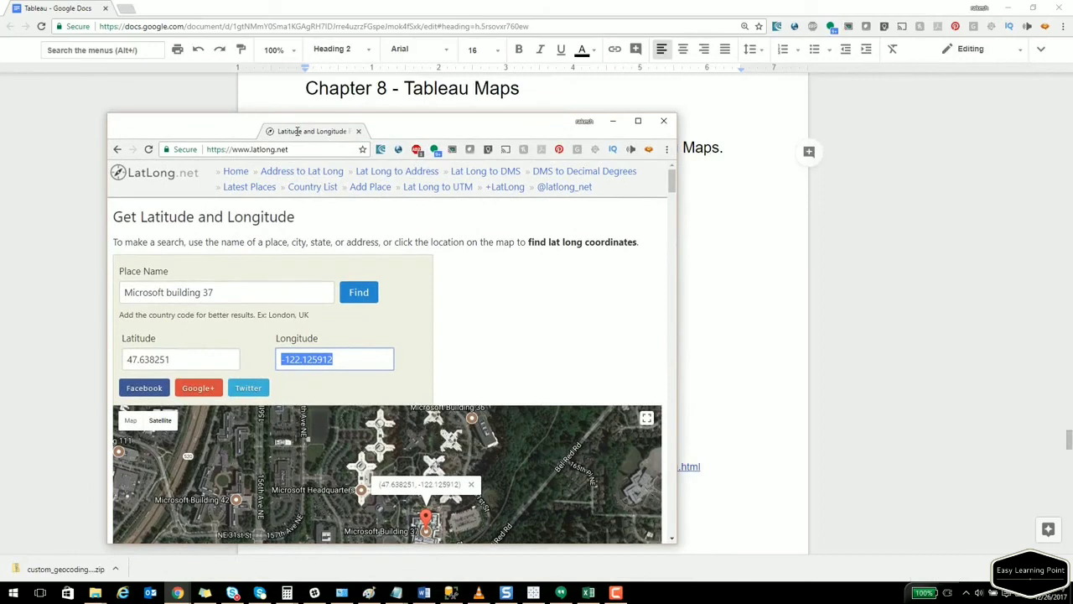
Look up Microsoft building 33 on LatLong.net (47.642943, -122.125516), then return to Excel.
double_click(297, 131)
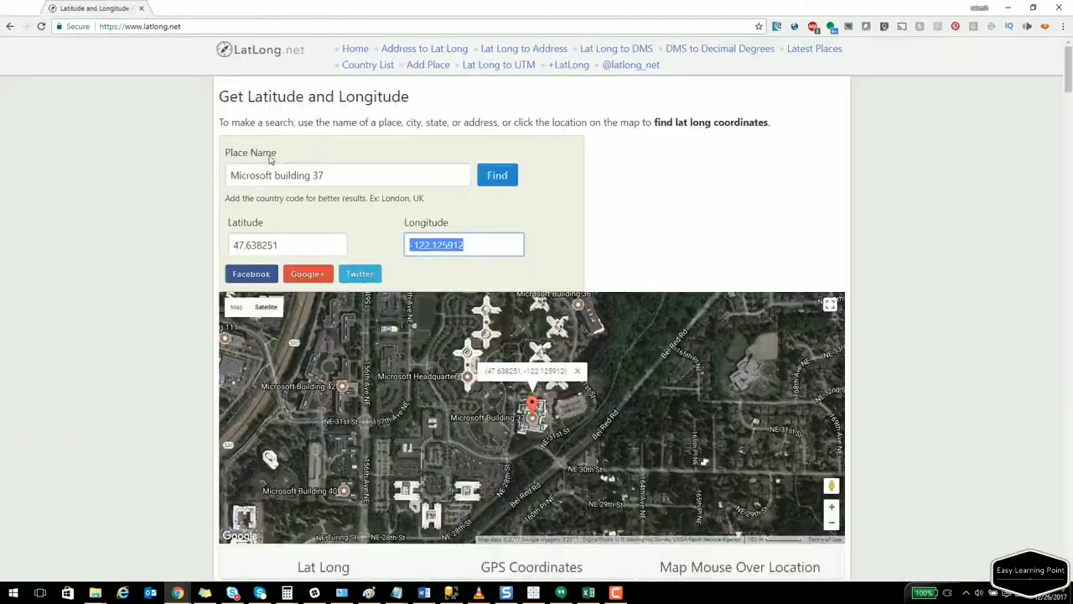
click(361, 168)
key(BackSpace)
text(3)
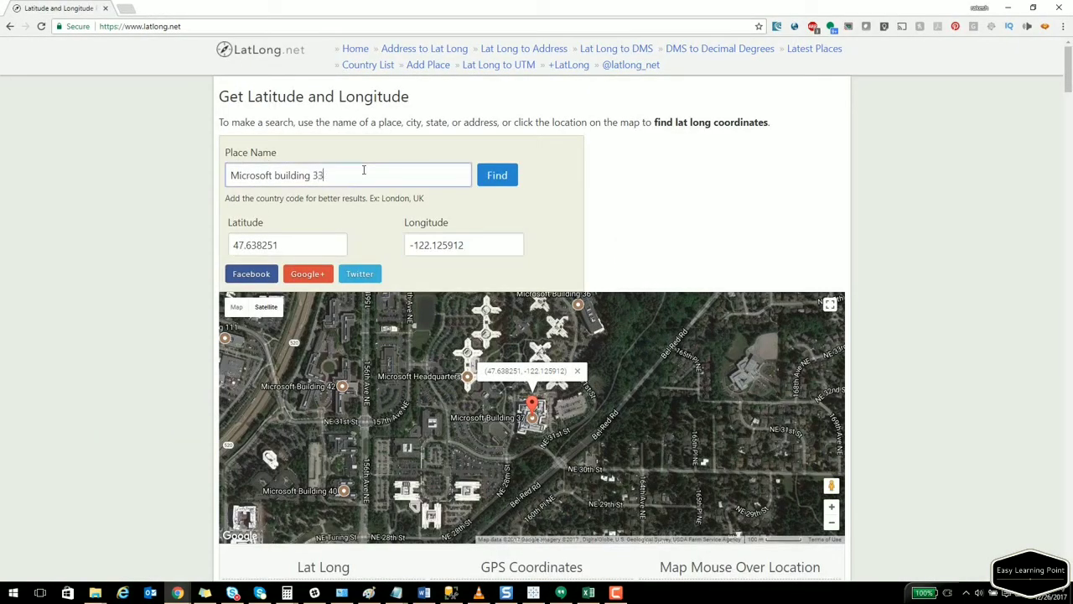
key(Return)
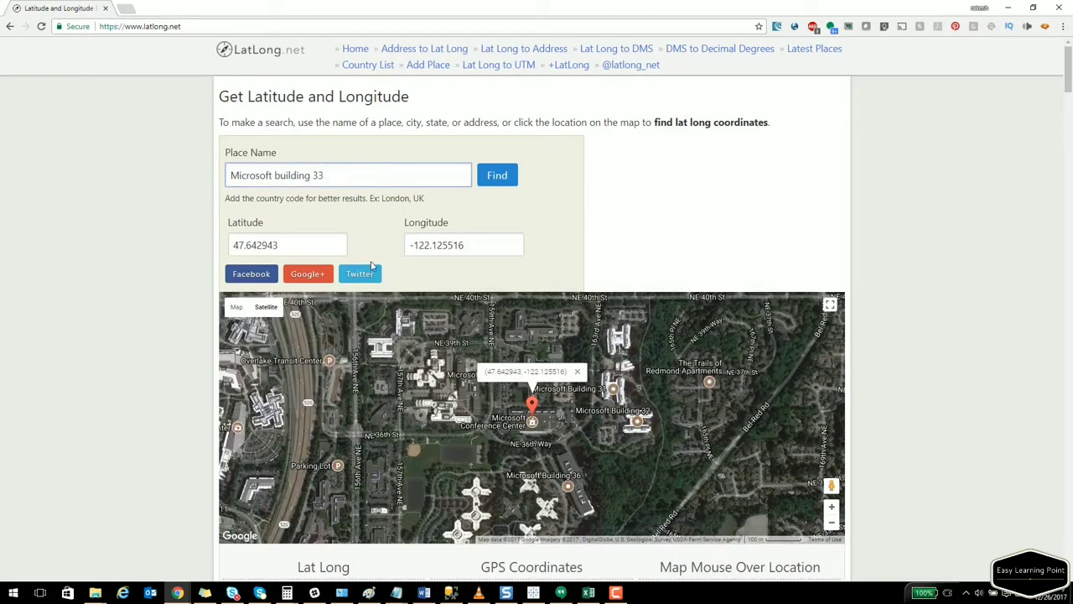
click(318, 245)
click(486, 245)
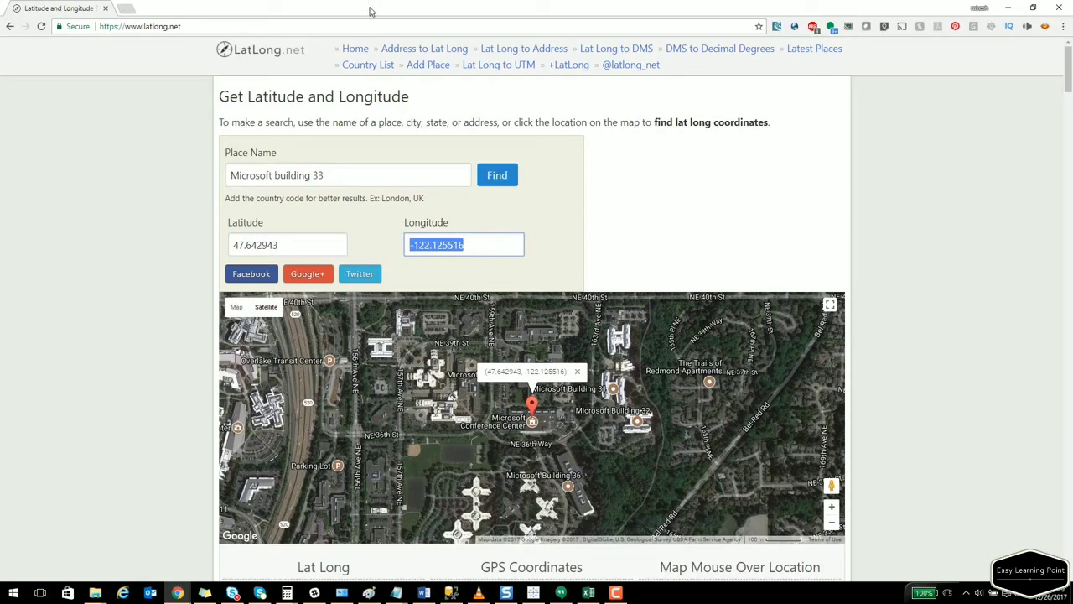
drag(371, 10, 0, 190)
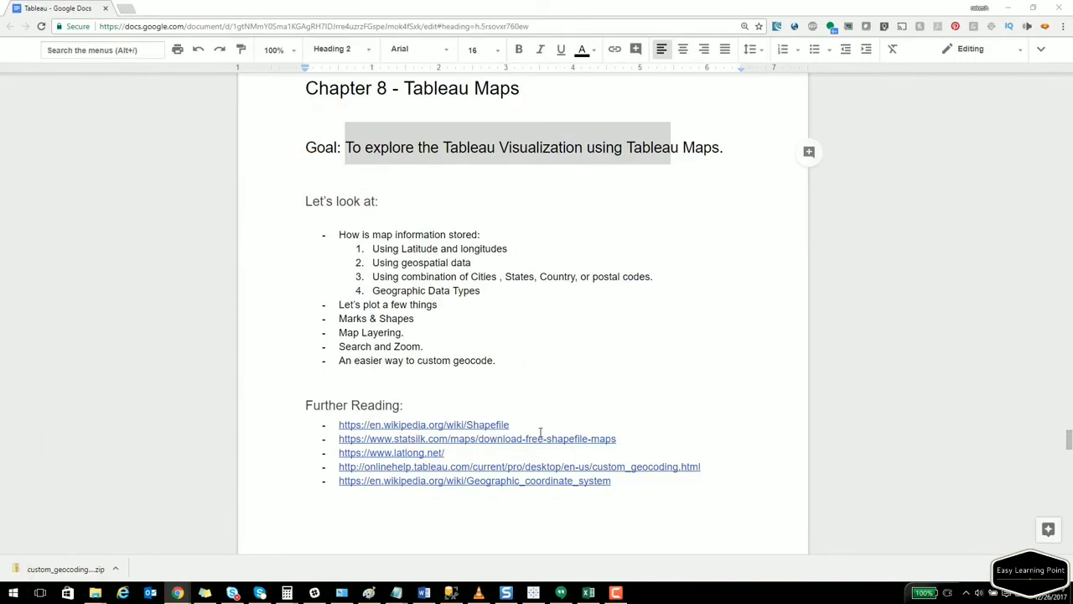
click(589, 593)
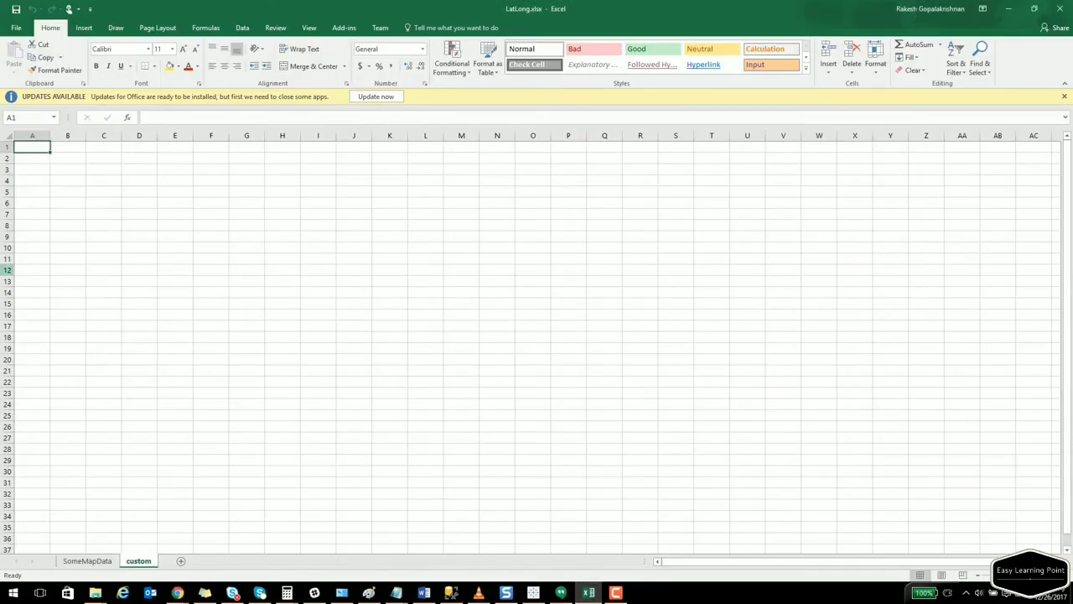
click(178, 593)
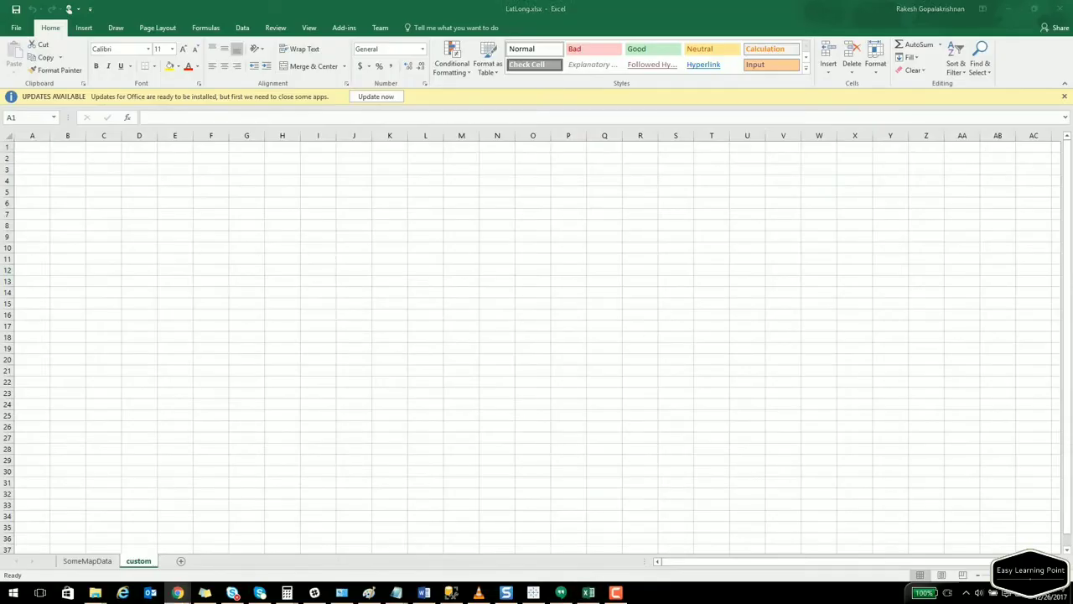
Widen column A and enter headers MicrosoftBuilding, Latitude, Longitude and ID in A1:D1.
click(47, 147)
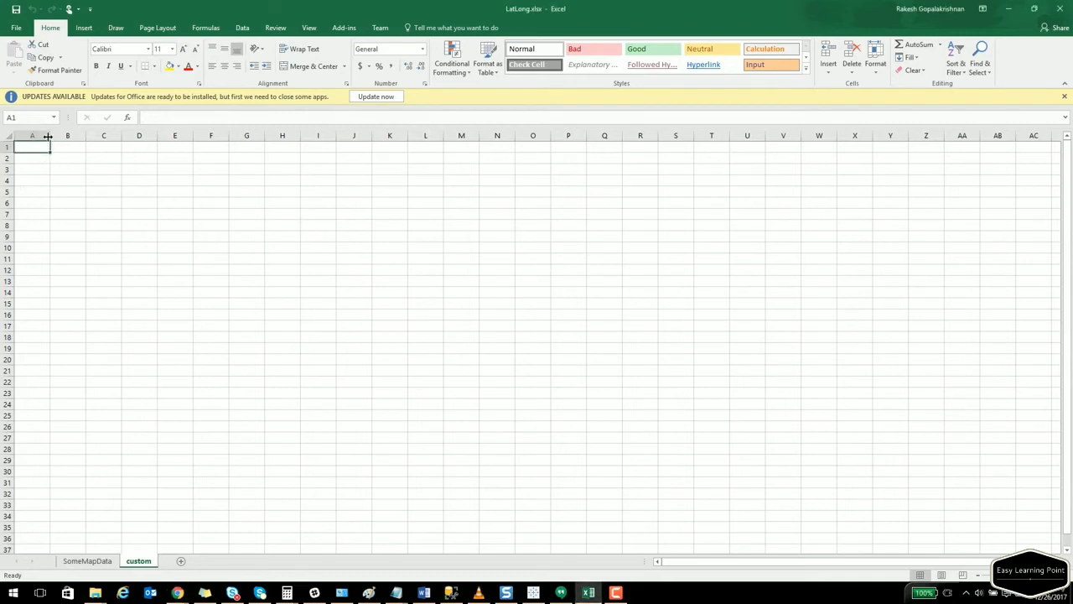
drag(51, 136, 85, 137)
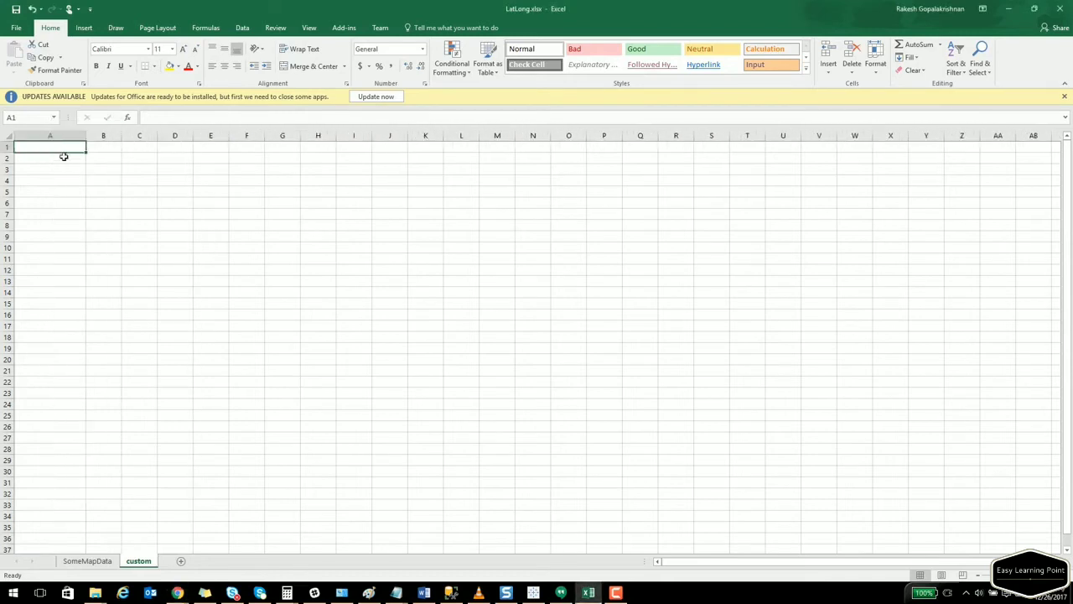
text(MicrosoftBuilding)
key(Tab)
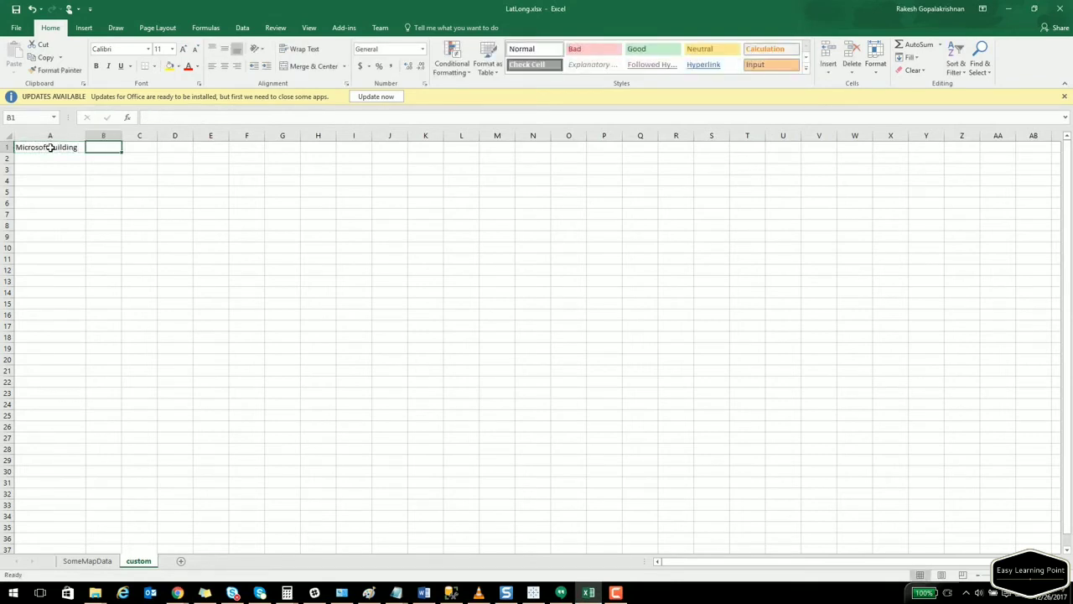
text(Latitude)
key(Tab)
text(Longitu)
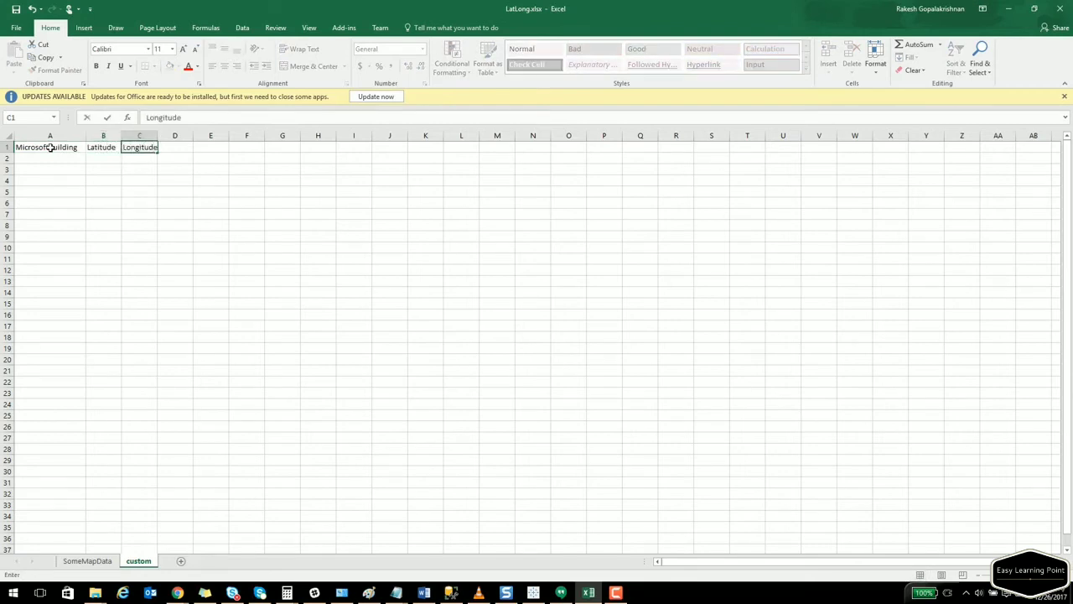
text(de)
key(Tab)
text(ID)
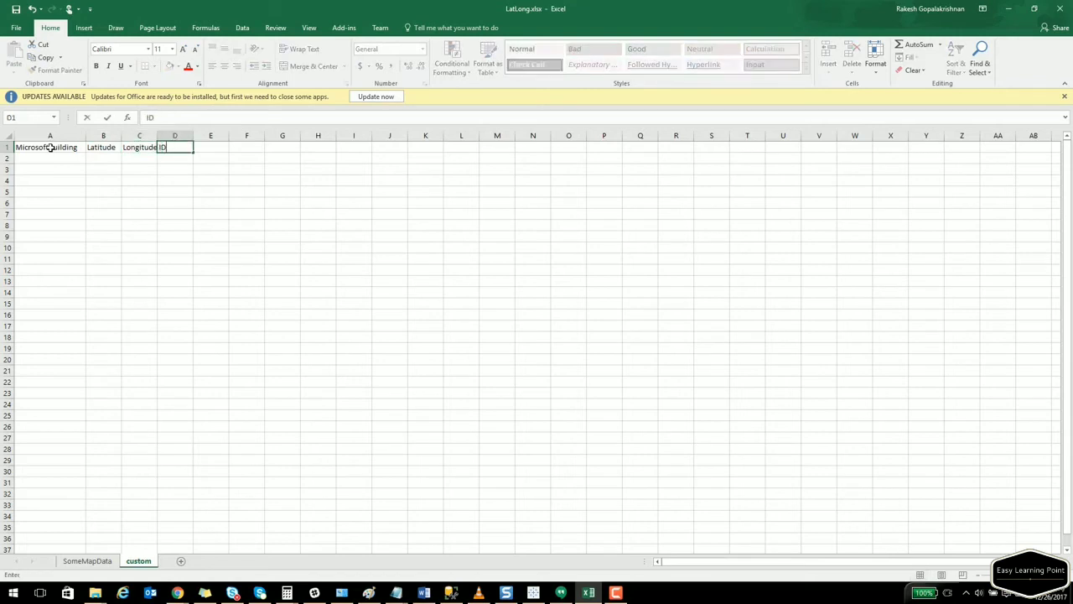
key(Tab)
key(Down)
key(Left)
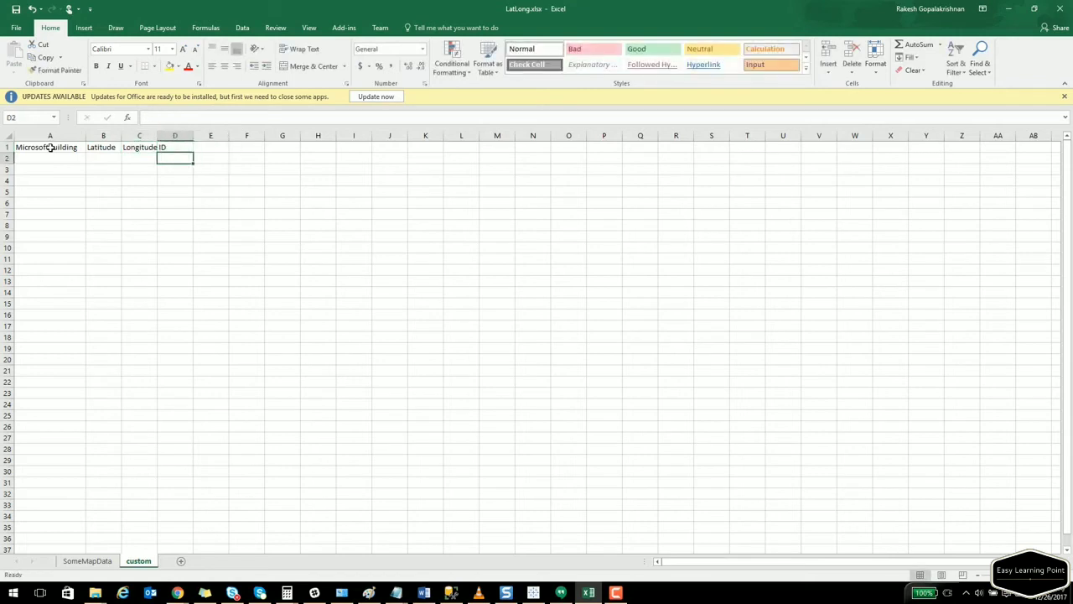
double_click(158, 136)
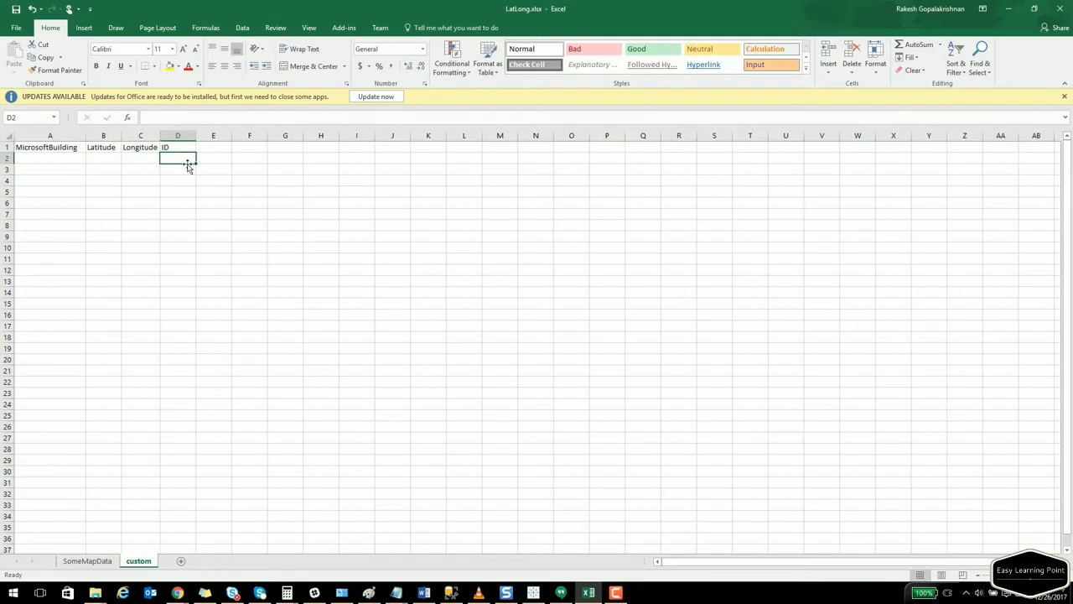
Enter IDs 1 through 4 under the ID header.
text(1)
key(Return)
text(2)
key(Return)
text(3)
key(Return)
text(4)
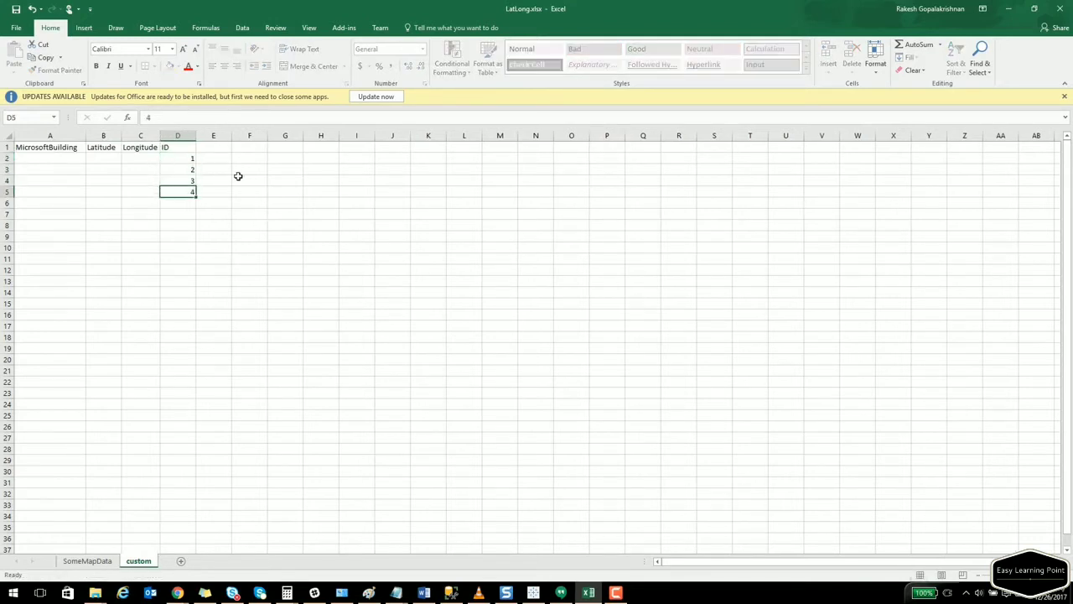
Enter Building 22, Building 35, Building 36 and Building 37 in A2:A5.
key(Left)
key(Left)
key(Left)
key(Up)
key(Up)
key(Up)
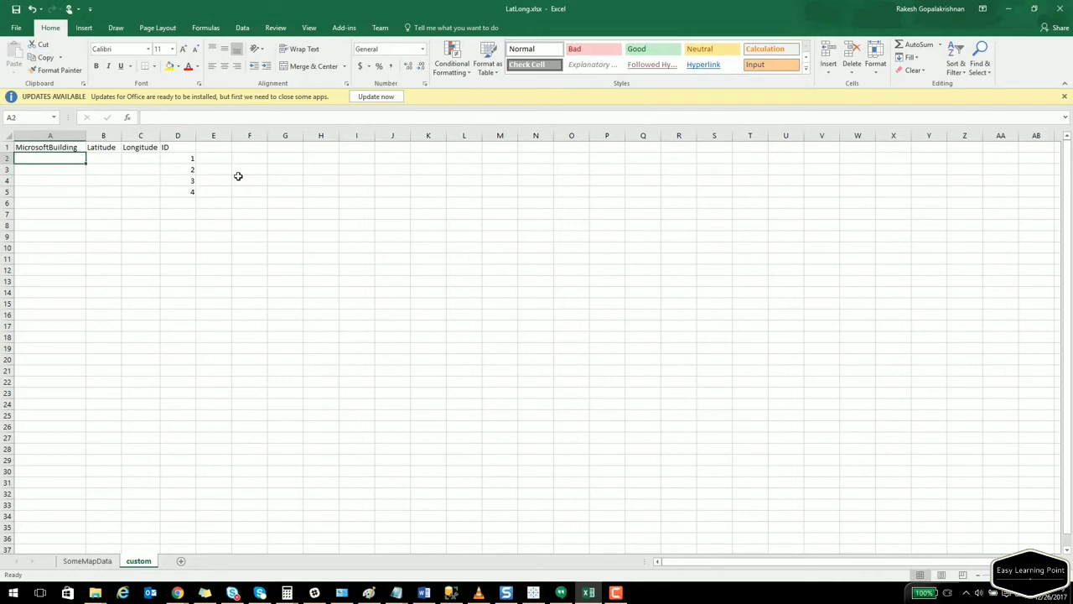
text(22)
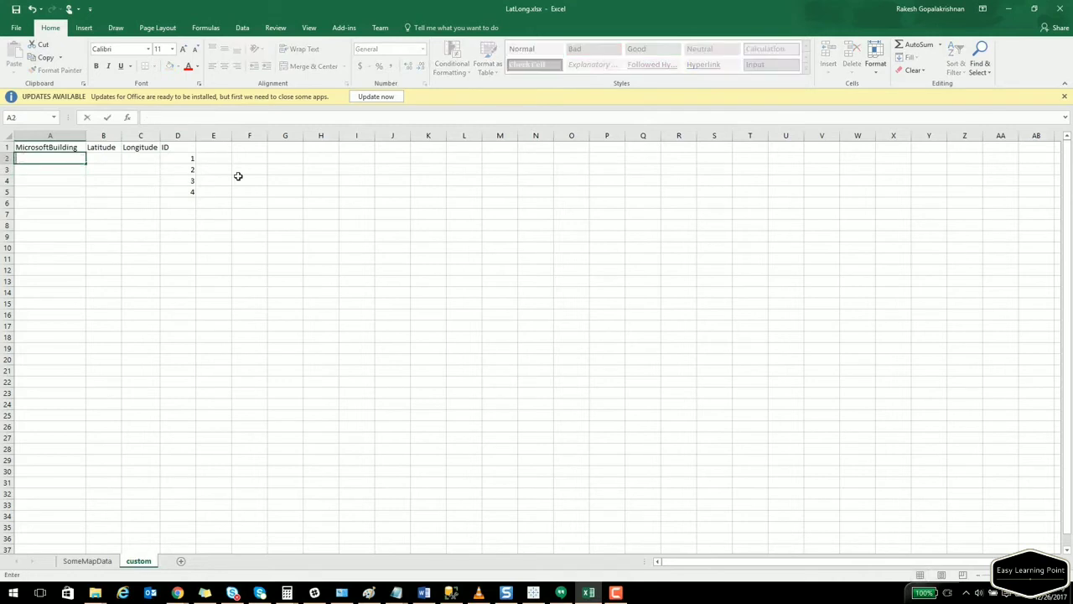
text(uilding 22)
key(ctrl+Return)
key(Down)
text(Building)
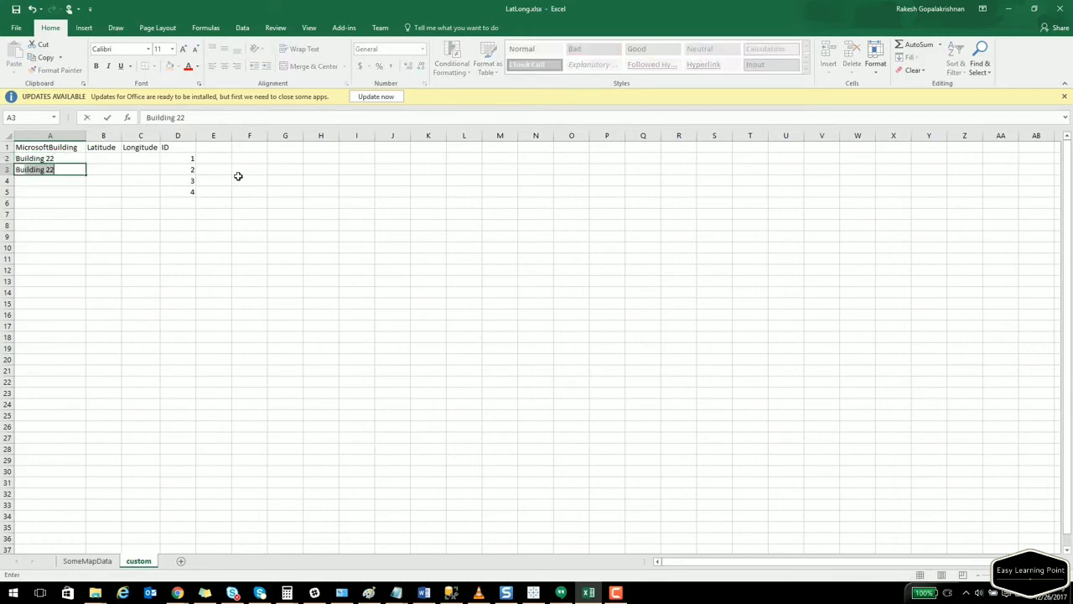
text( 35)
key(Return)
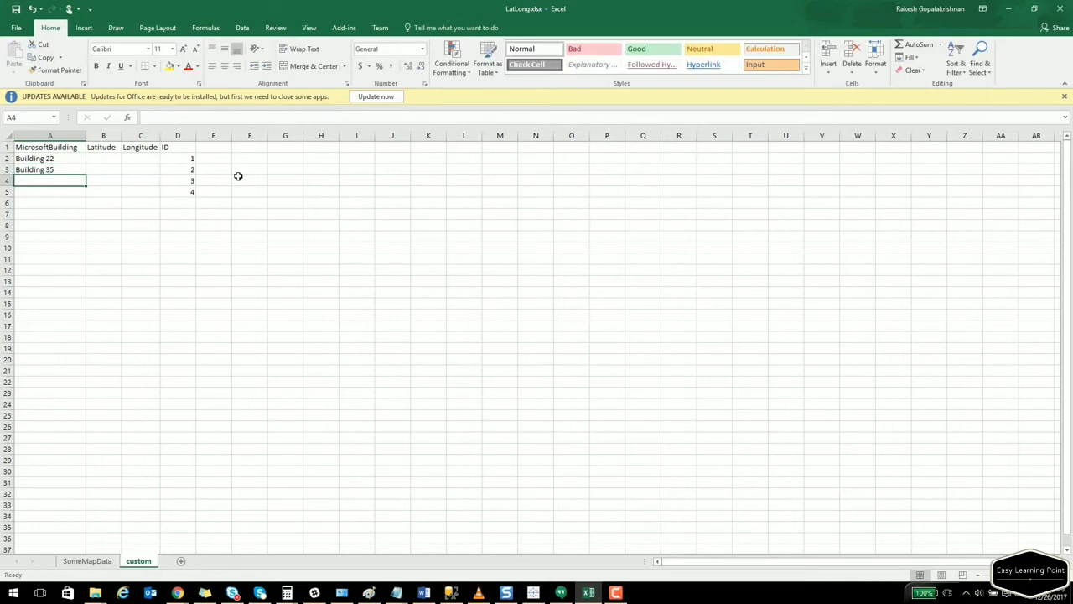
text(Buildin)
text(g 35)
key(Return)
text(Building)
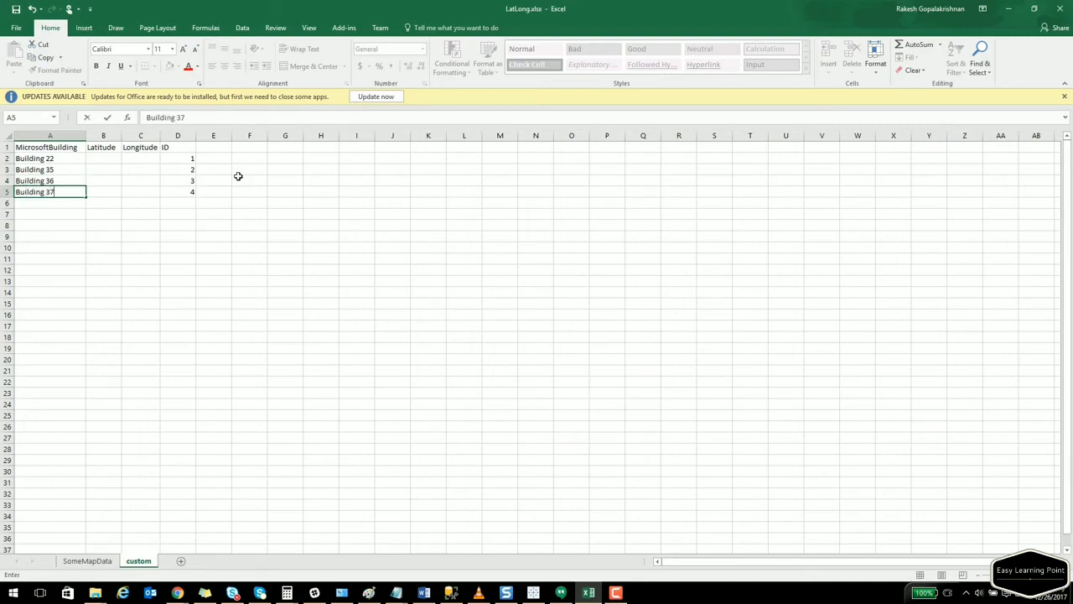
text( 37)
key(Up)
key(Up)
key(Up)
key(Right)
key(Left)
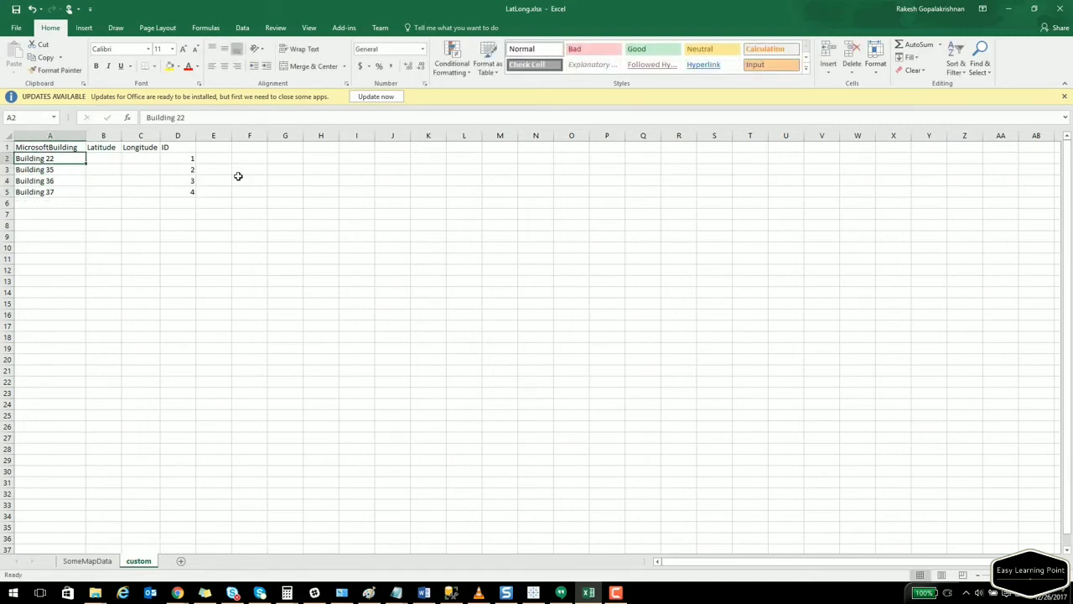
key(Right)
key(Right)
key(Left)
key(Right)
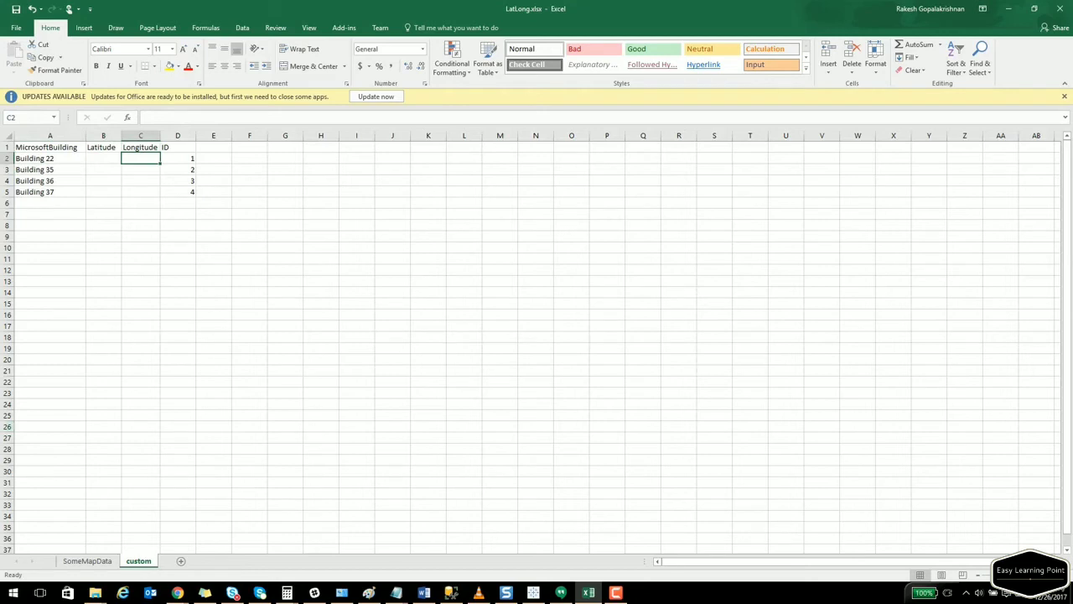
Copy latitude 47.640628 and longitude -122.126217 from LatLong.net into cells B2 and C2.
key(alt+Tab)
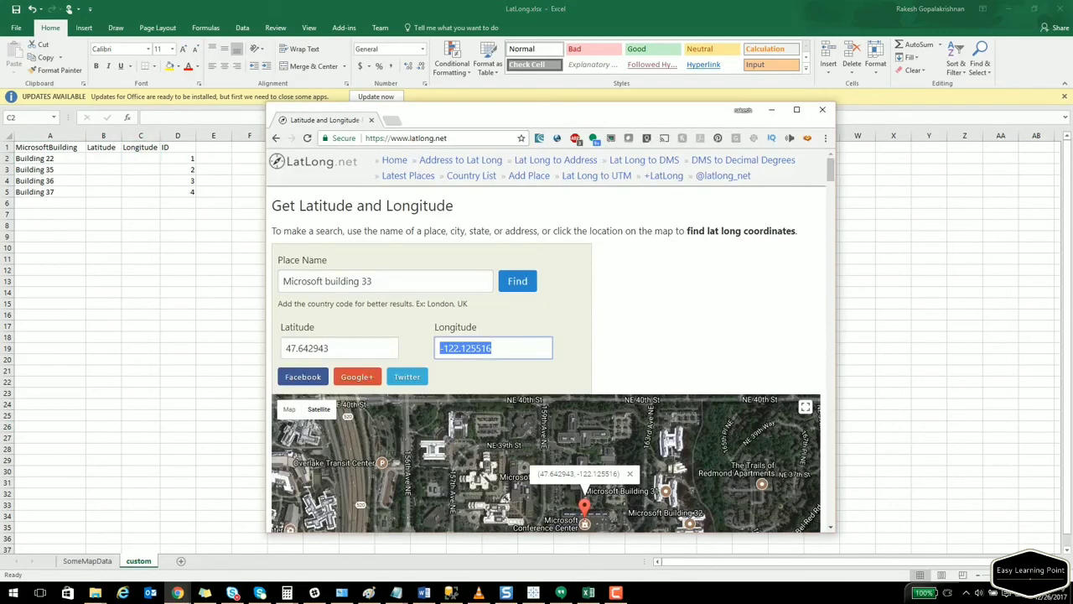
click(383, 281)
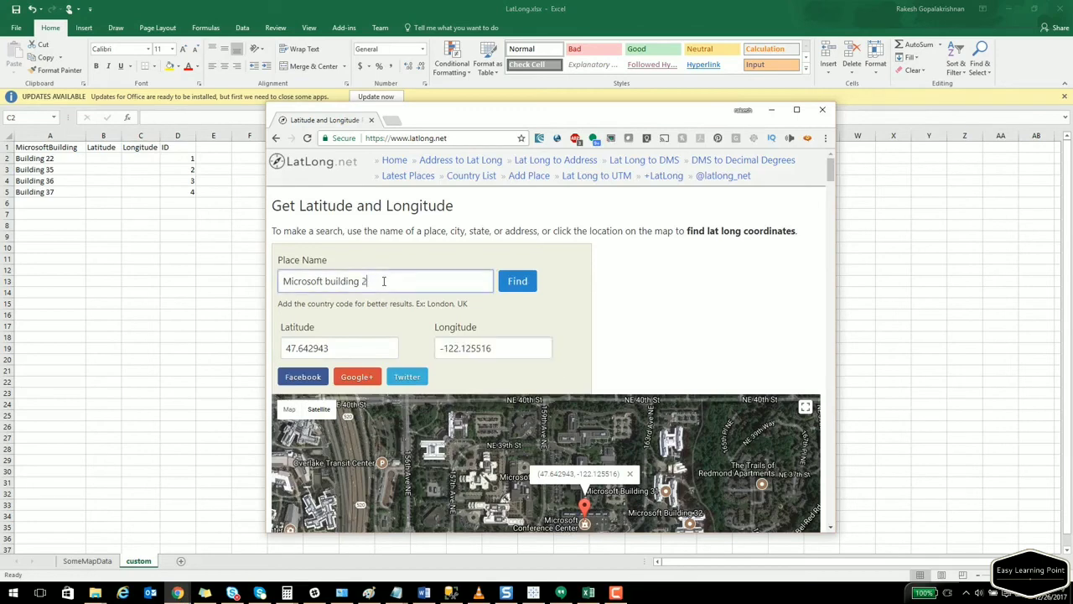
key(Return)
drag(348, 347, 254, 340)
key(ctrl+c)
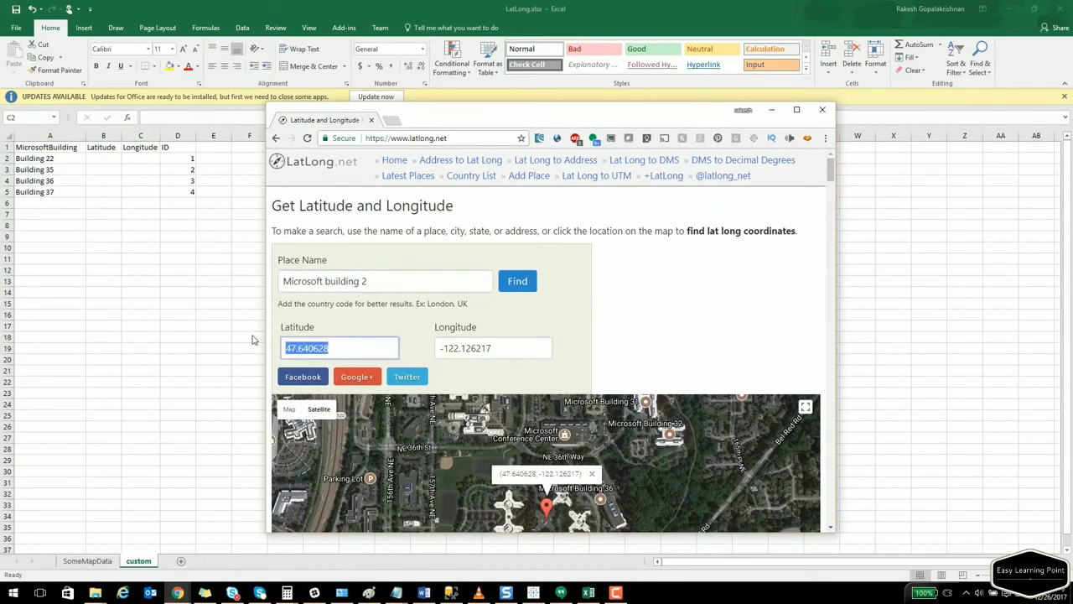
double_click(110, 160)
click(110, 158)
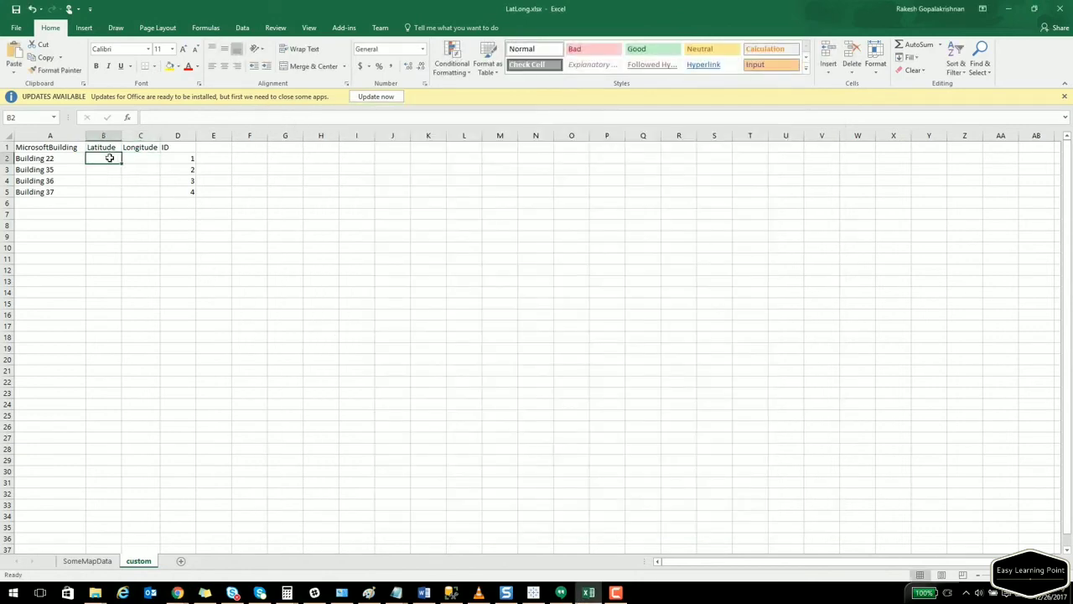
key(ctrl+v)
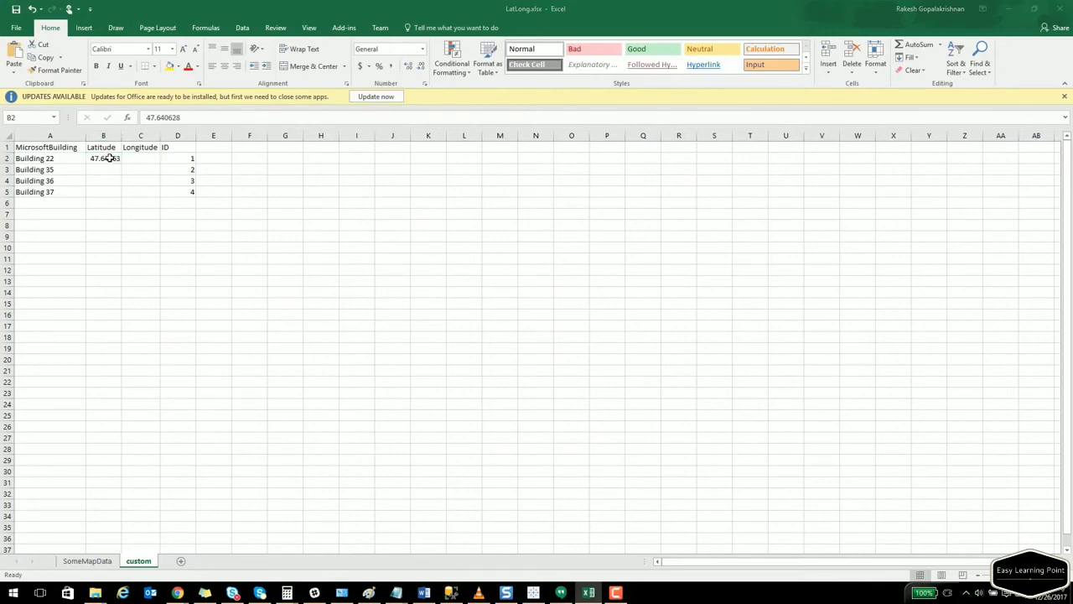
key(alt+Tab)
key(Tab)
key(ctrl+c)
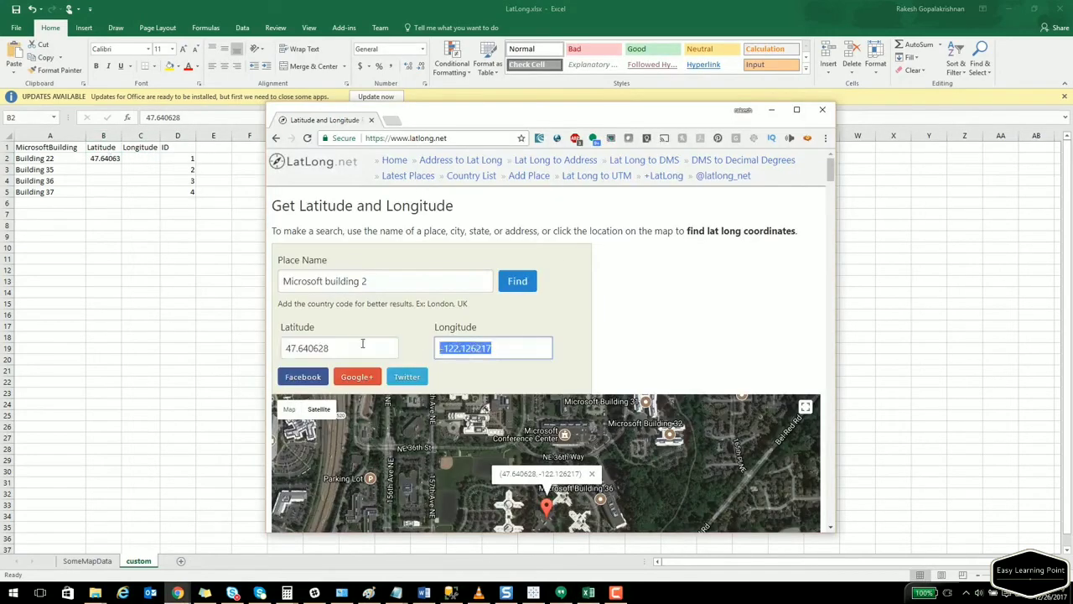
key(alt+Tab)
click(143, 158)
key(ctrl+v)
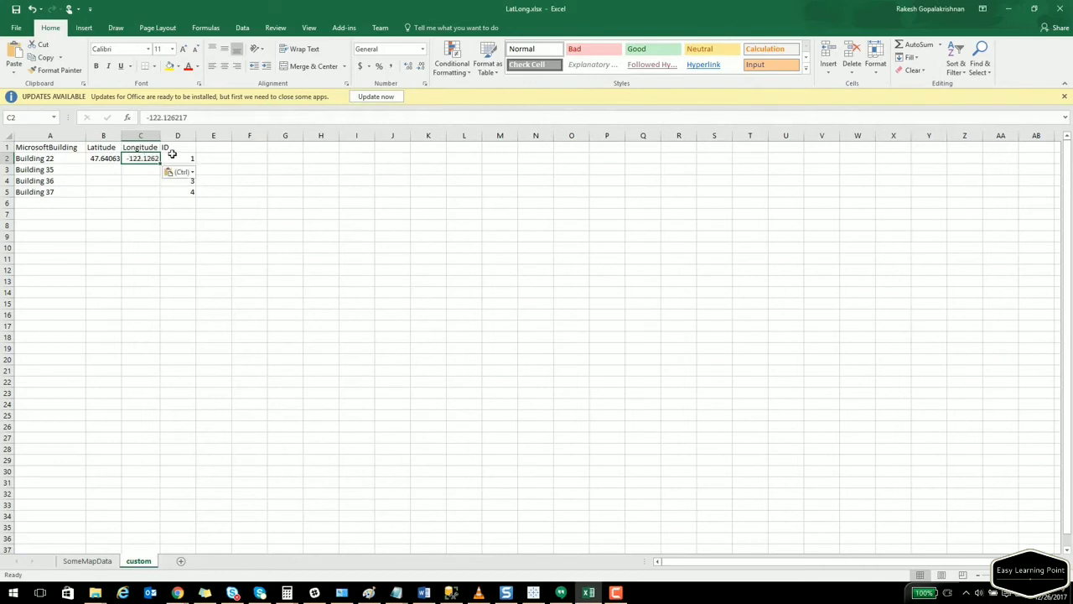
Autofit columns B and C, then select the building names and coordinate range B2:C5.
double_click(160, 136)
double_click(120, 138)
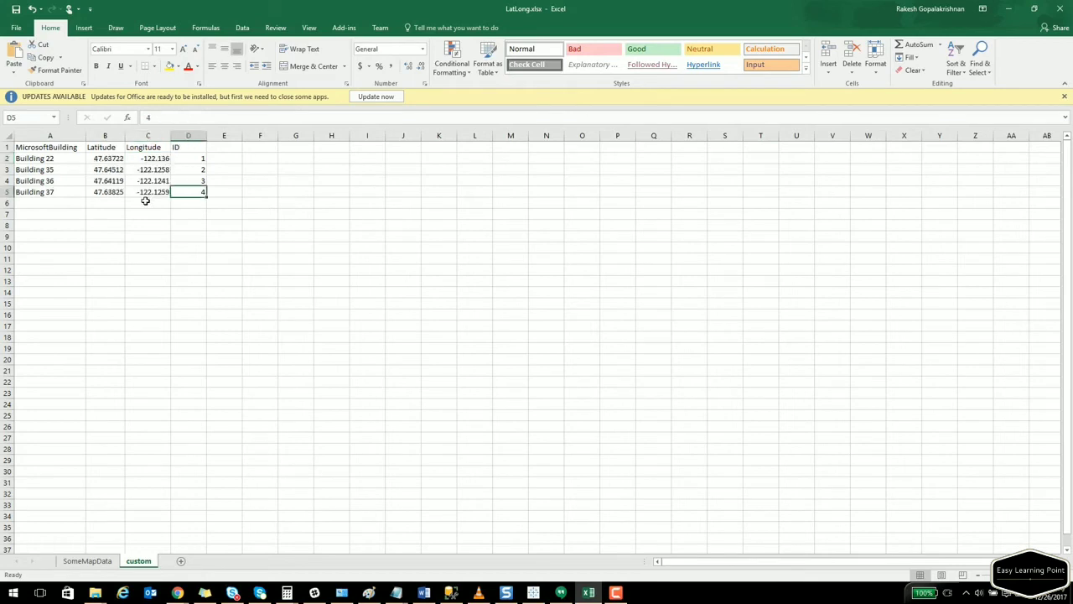
click(339, 257)
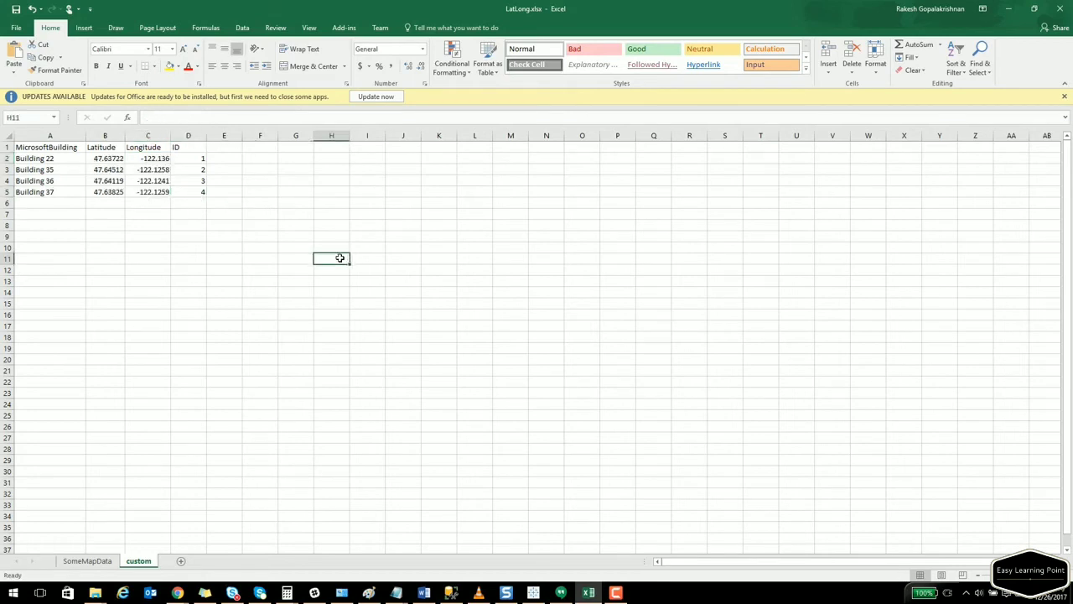
drag(50, 159, 54, 195)
drag(100, 159, 151, 192)
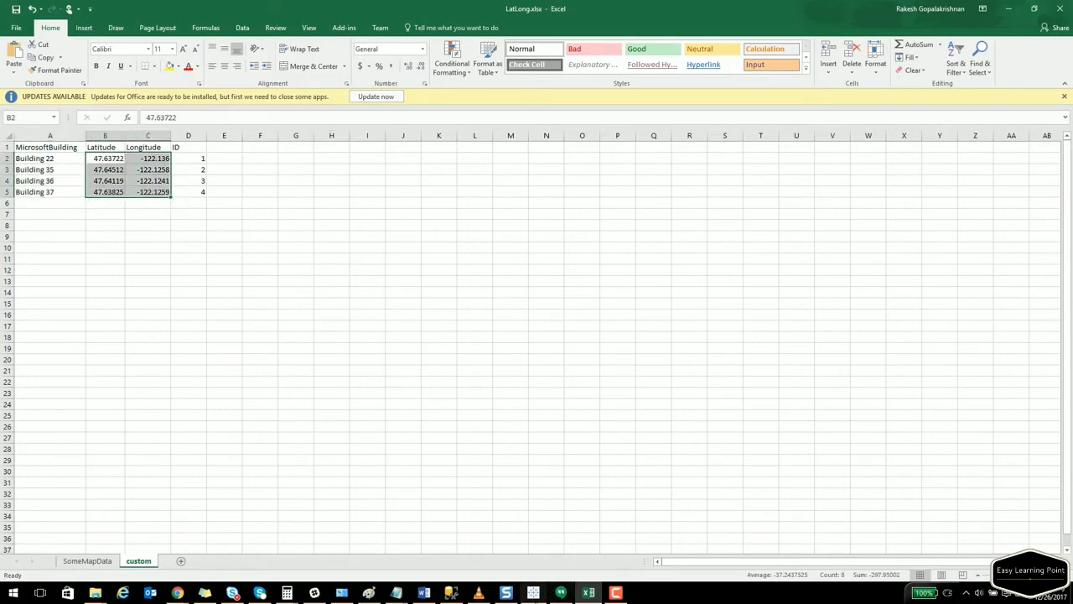
Close the Map Layers pane and connect LatLong.xlsx as a new Excel data source.
click(541, 596)
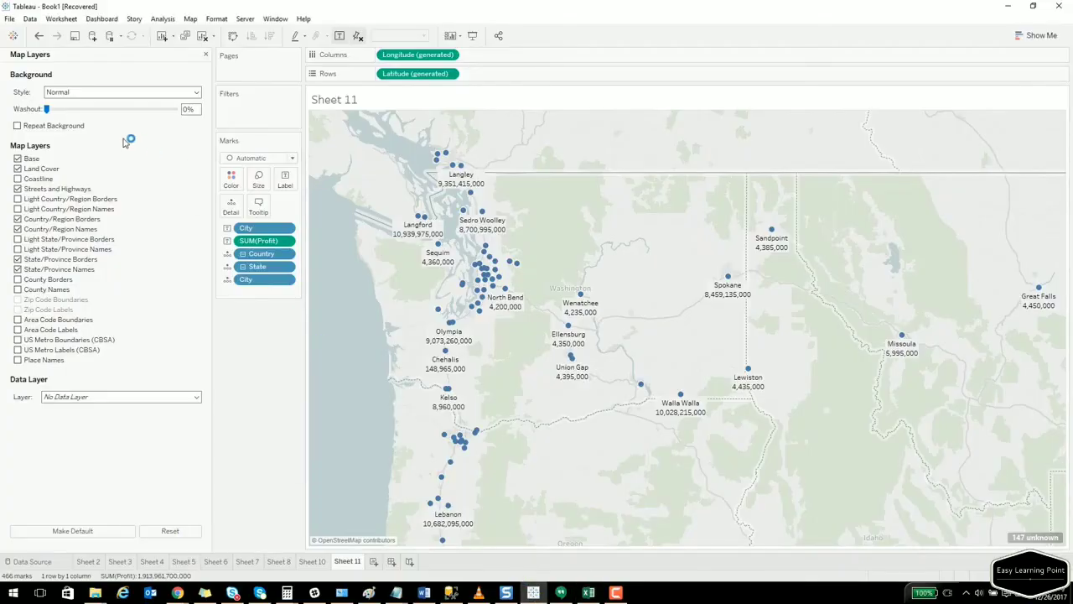
click(205, 54)
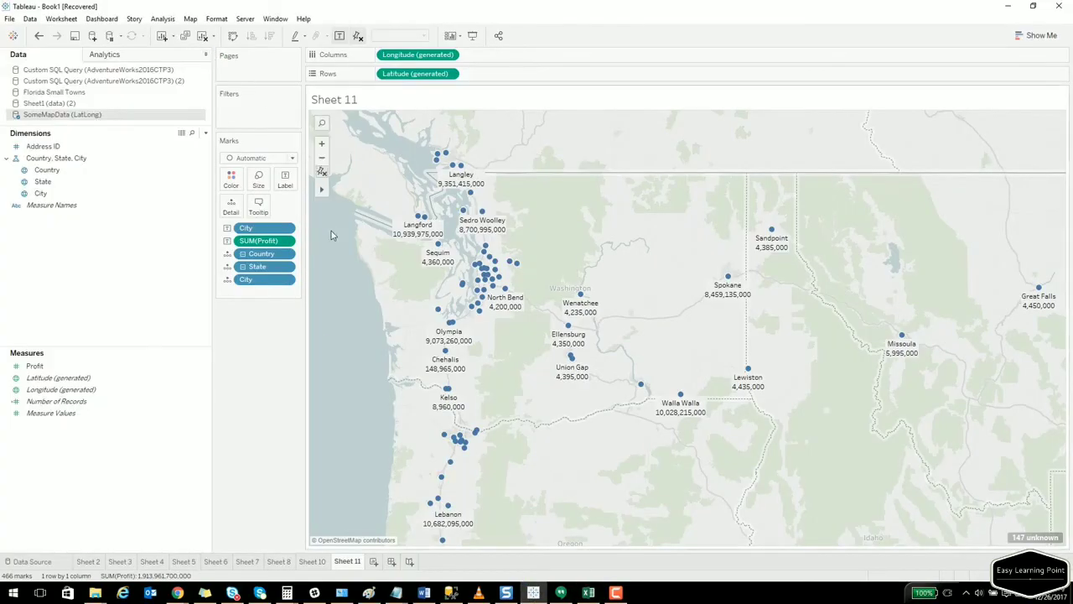
click(29, 18)
click(42, 33)
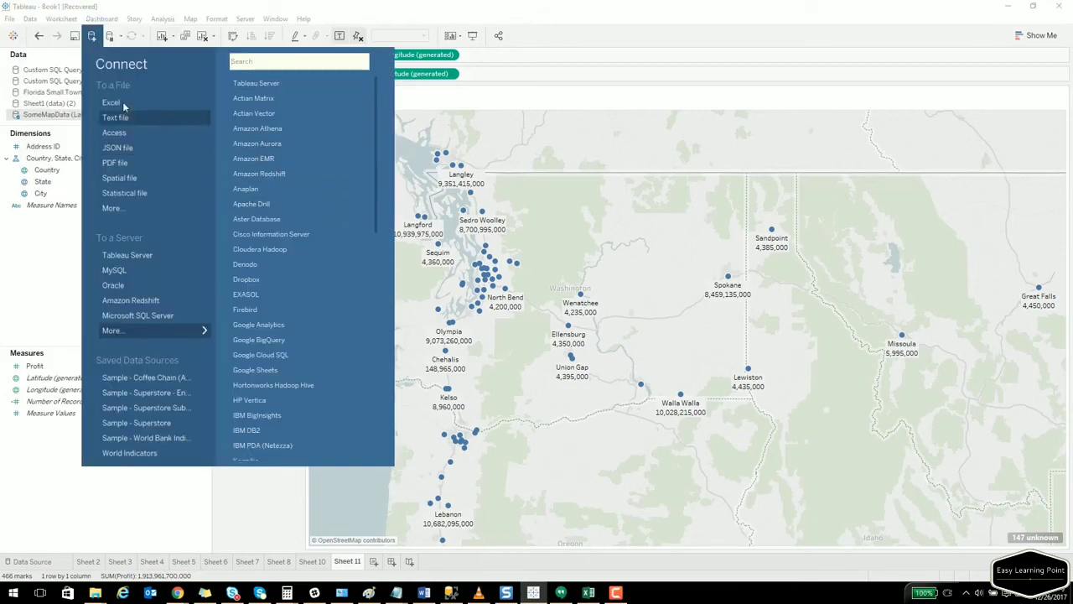
click(168, 102)
double_click(500, 99)
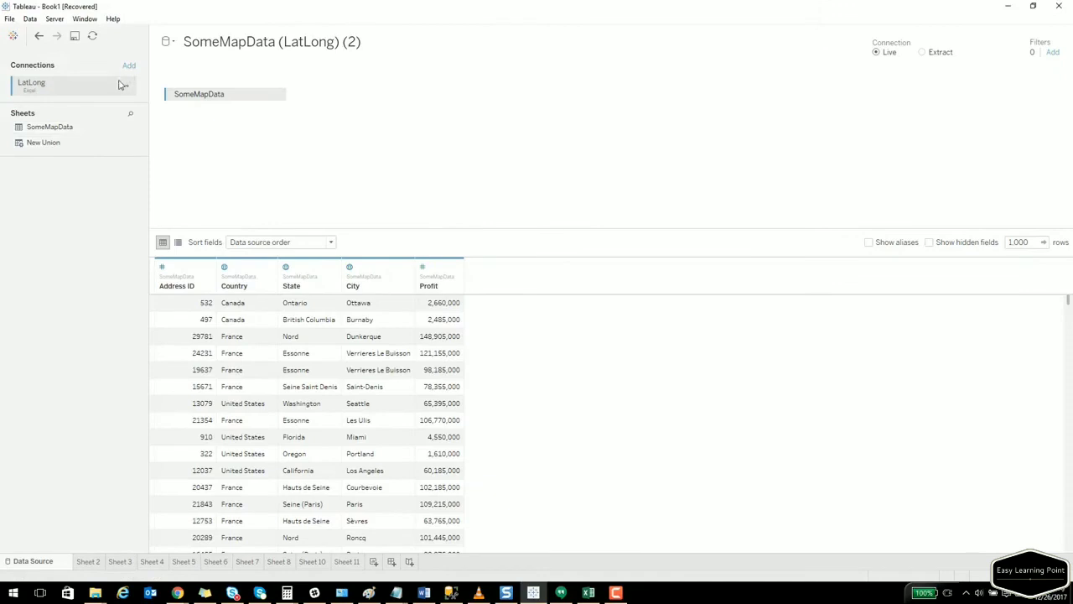
Refresh the source, replace the SomeMapData table with the custom sheet, and start blank Sheet 12.
click(92, 36)
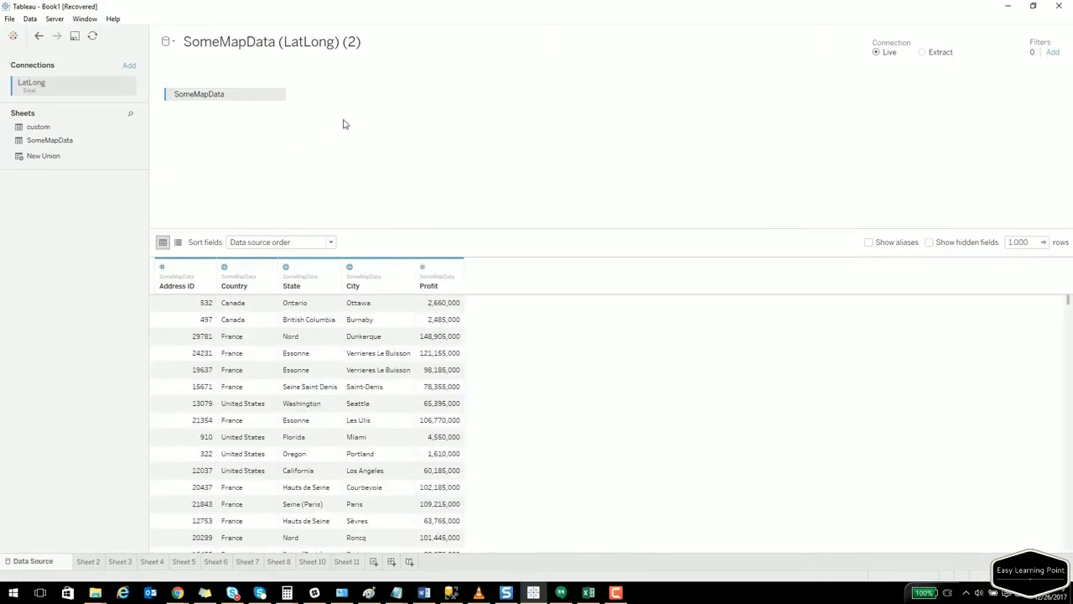
drag(231, 94, 95, 223)
drag(43, 127, 259, 125)
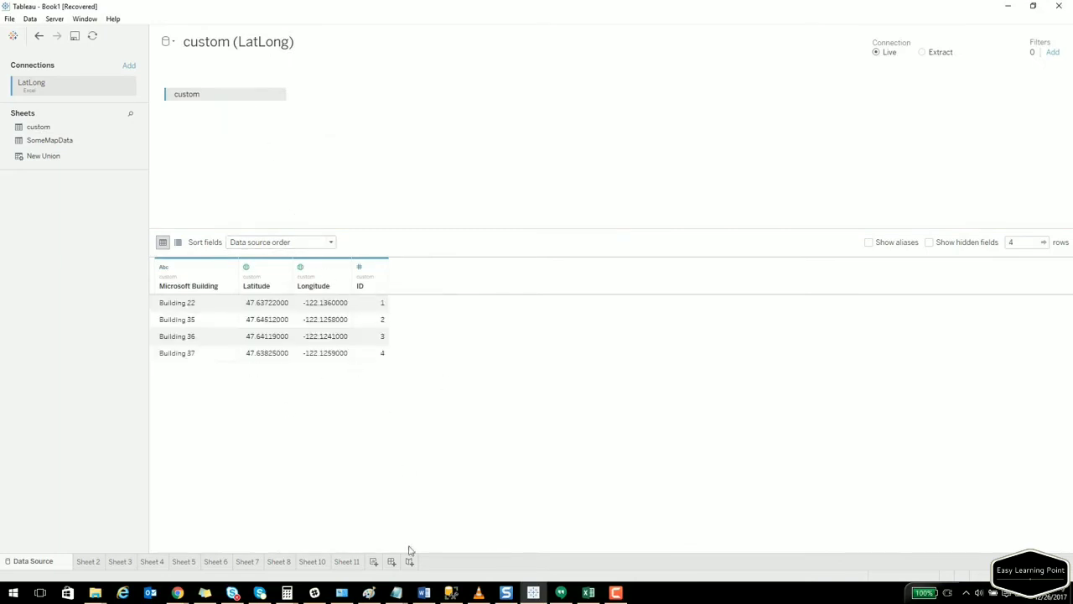
click(374, 562)
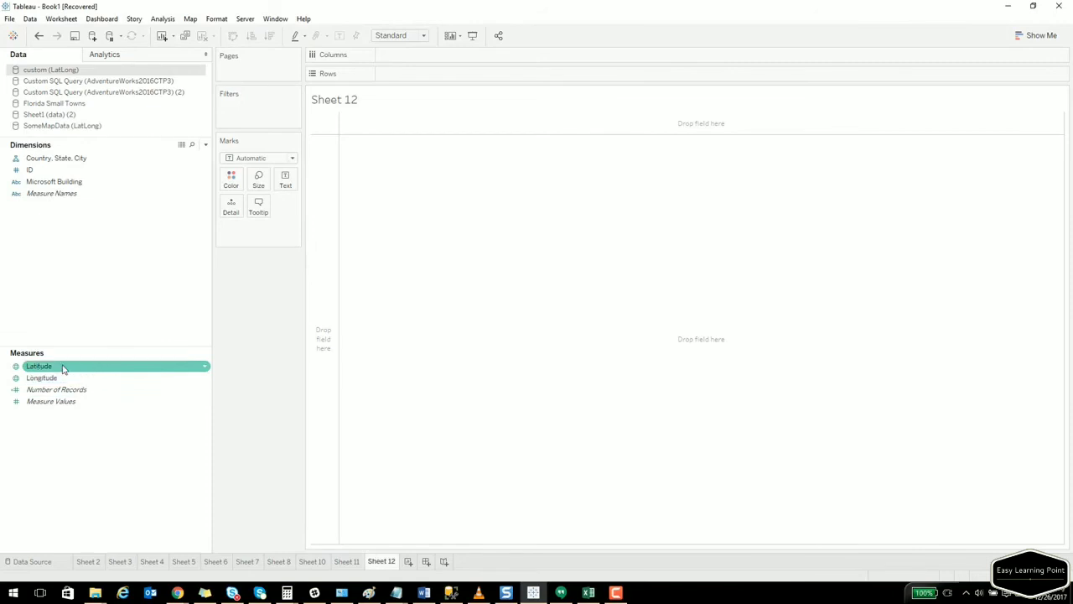
Add Latitude and Longitude to the view to create a map.
click(42, 160)
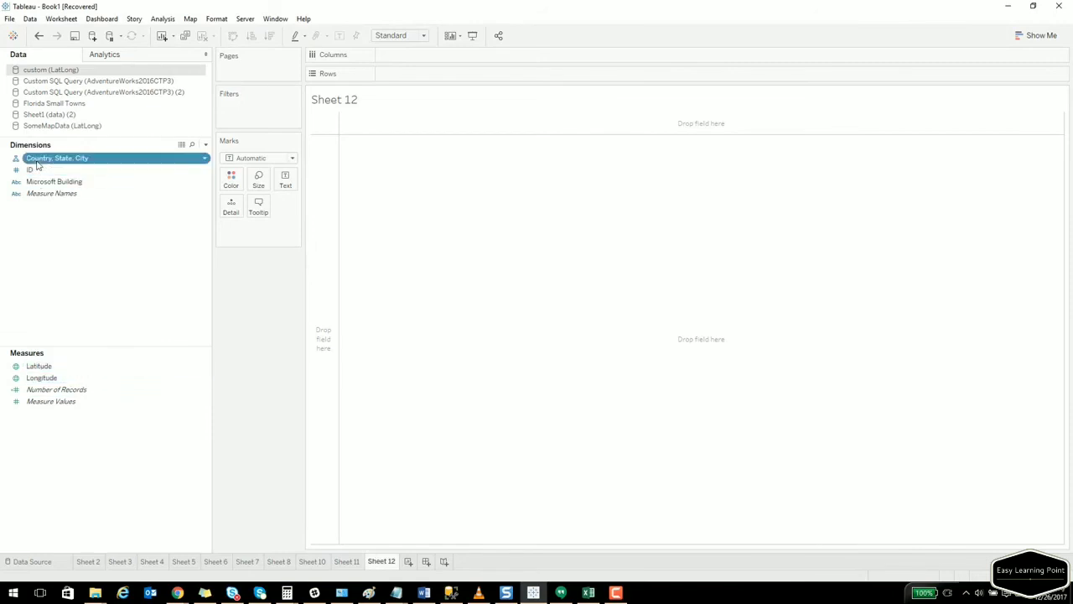
double_click(60, 369)
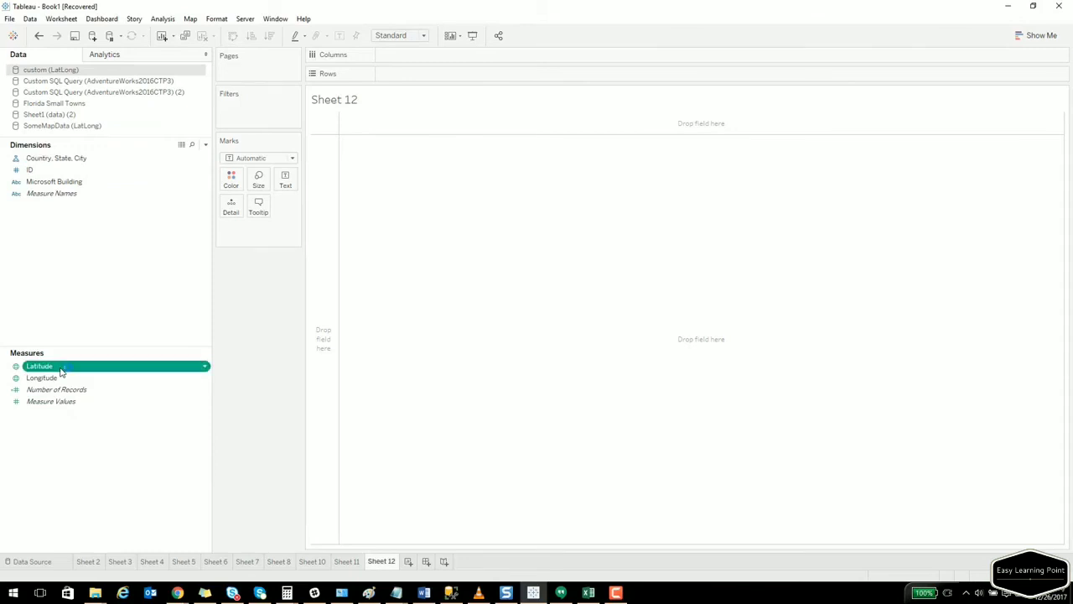
double_click(63, 377)
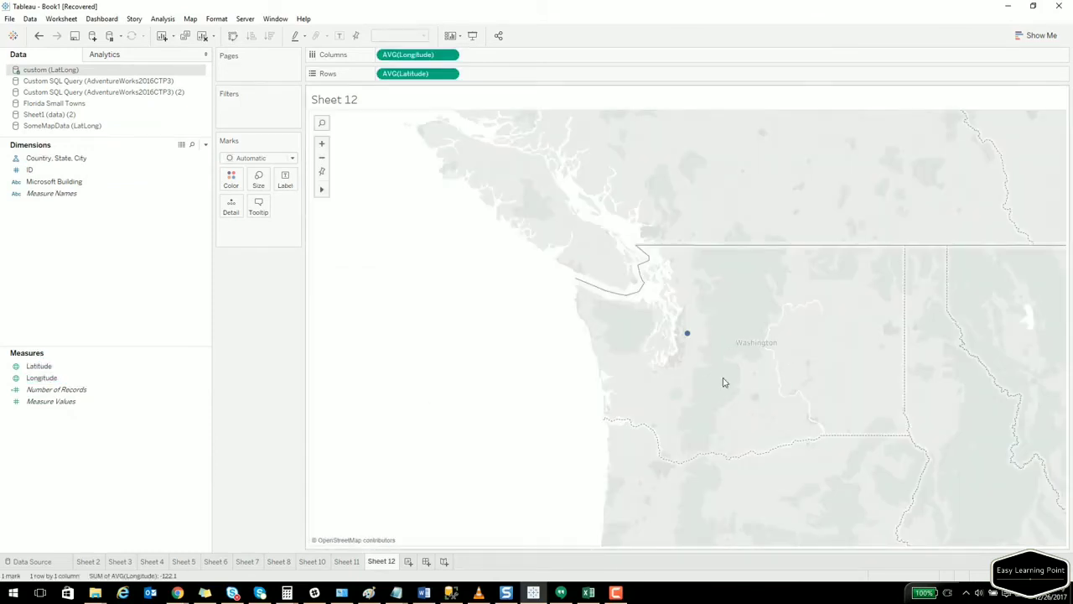
scroll(723, 379, up, 3)
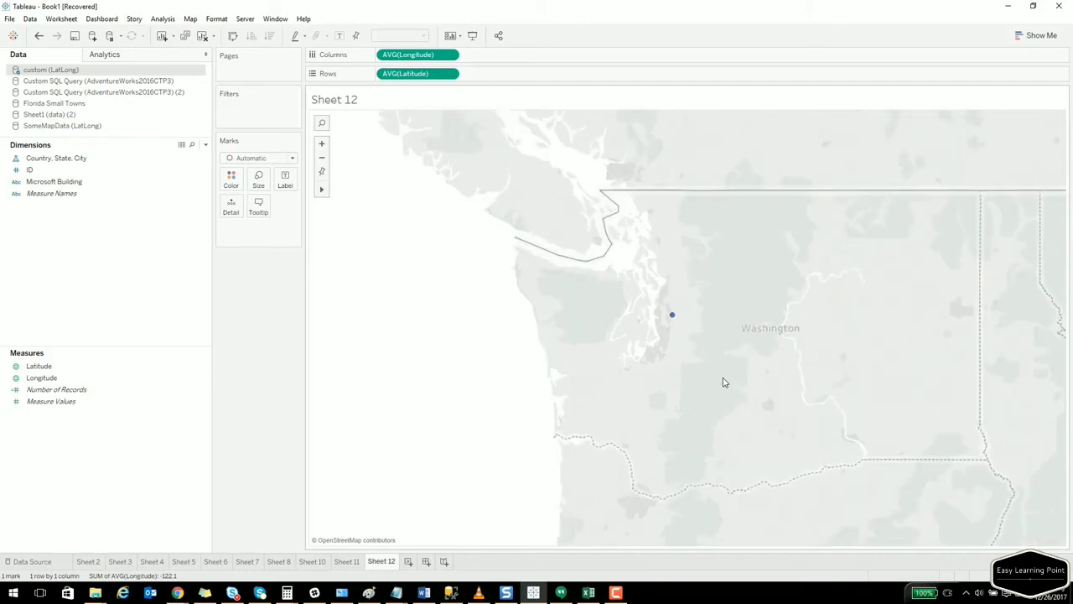
mouse_move(652, 294)
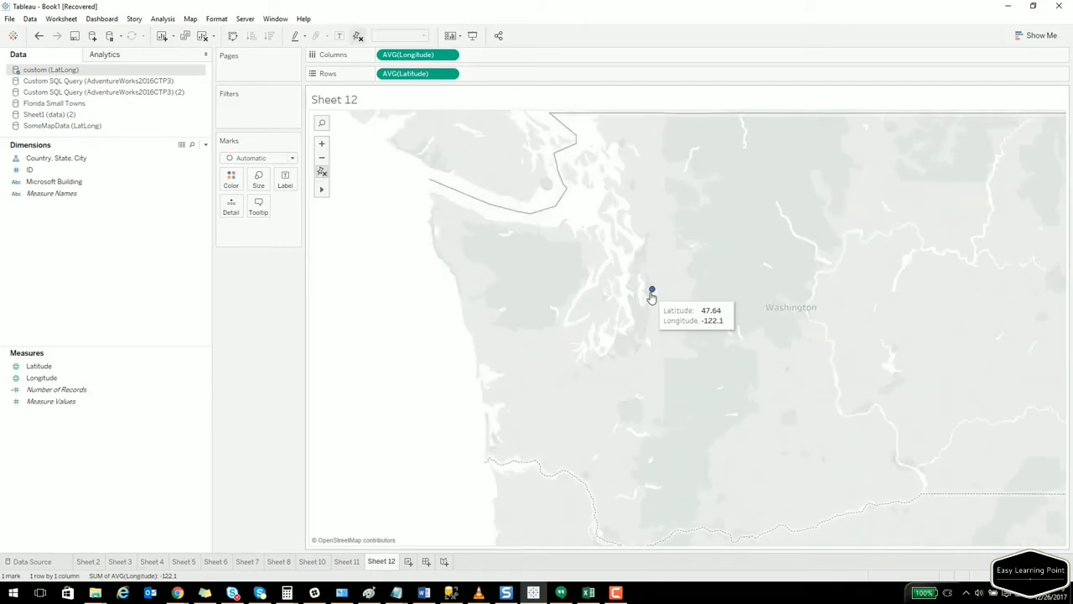
scroll(669, 307, up, 2)
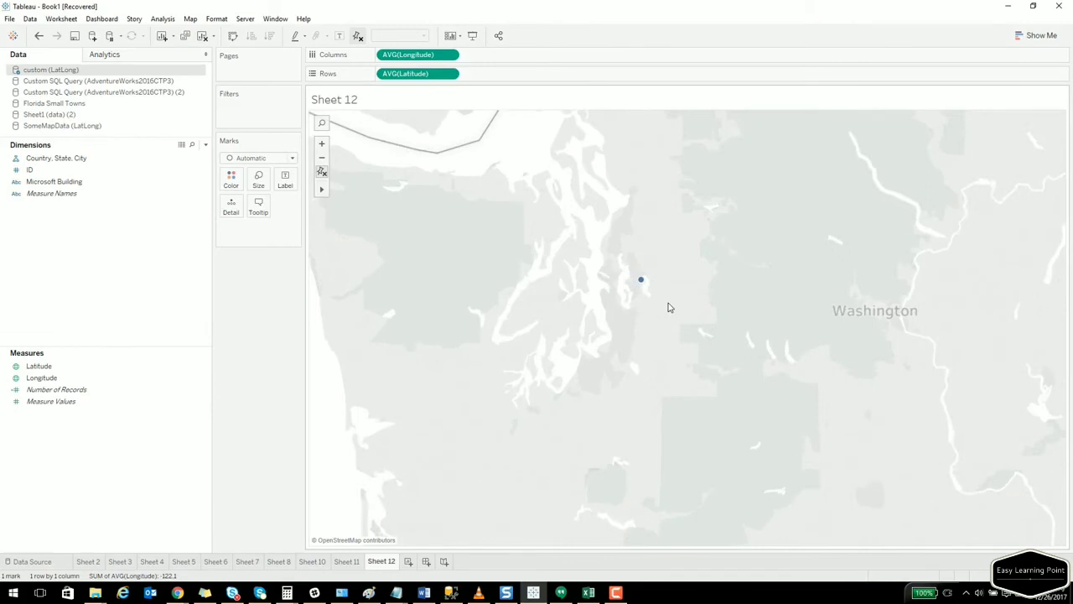
scroll(668, 307, down, 1)
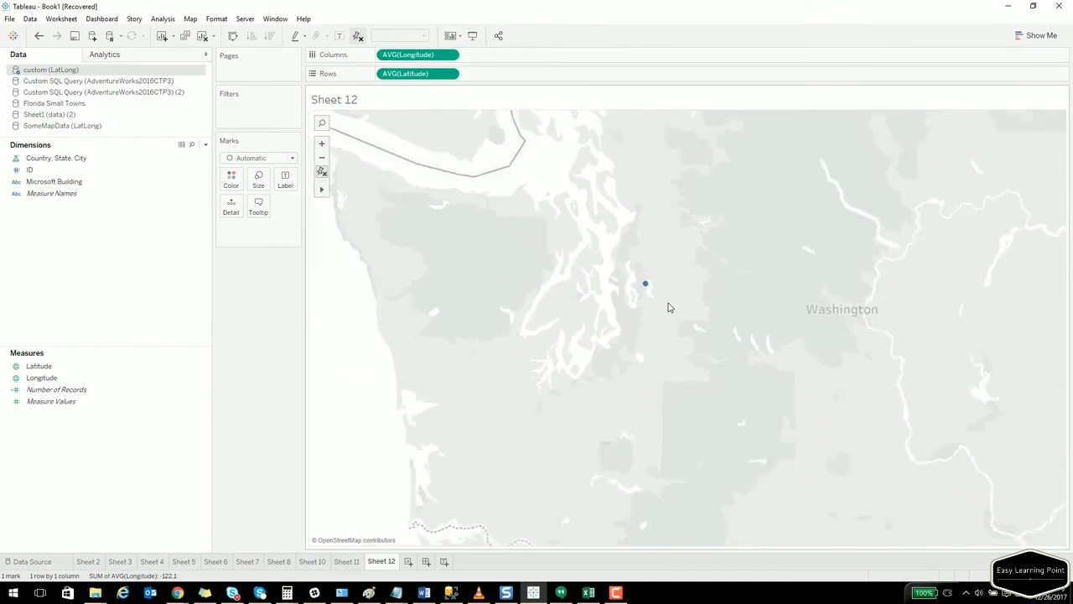
Put Microsoft Building on Detail so the four buildings plot as separate points, then frame them.
click(70, 183)
double_click(70, 183)
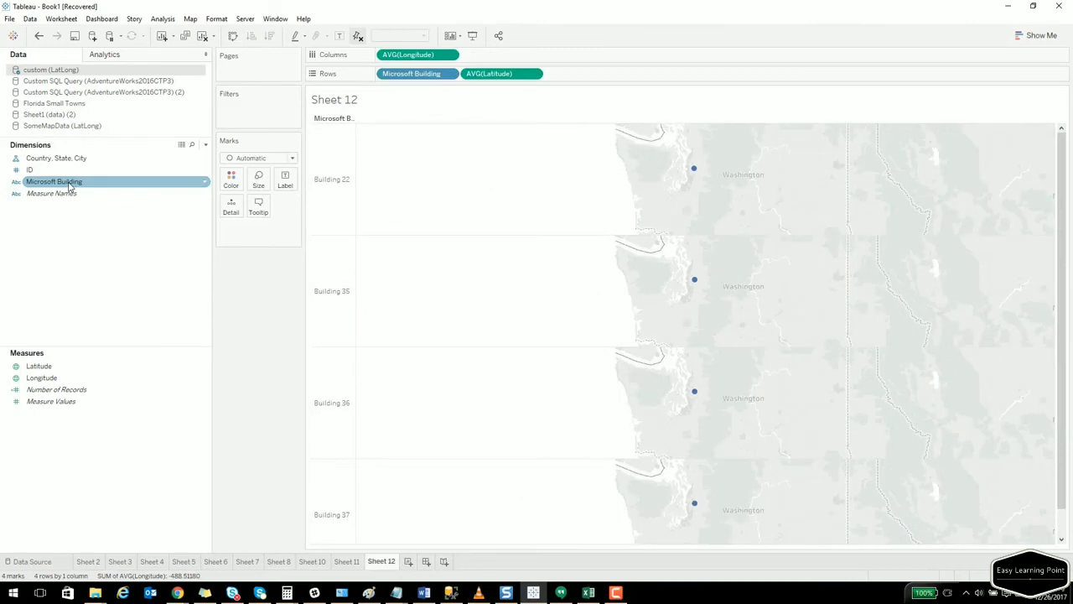
drag(426, 80, 284, 244)
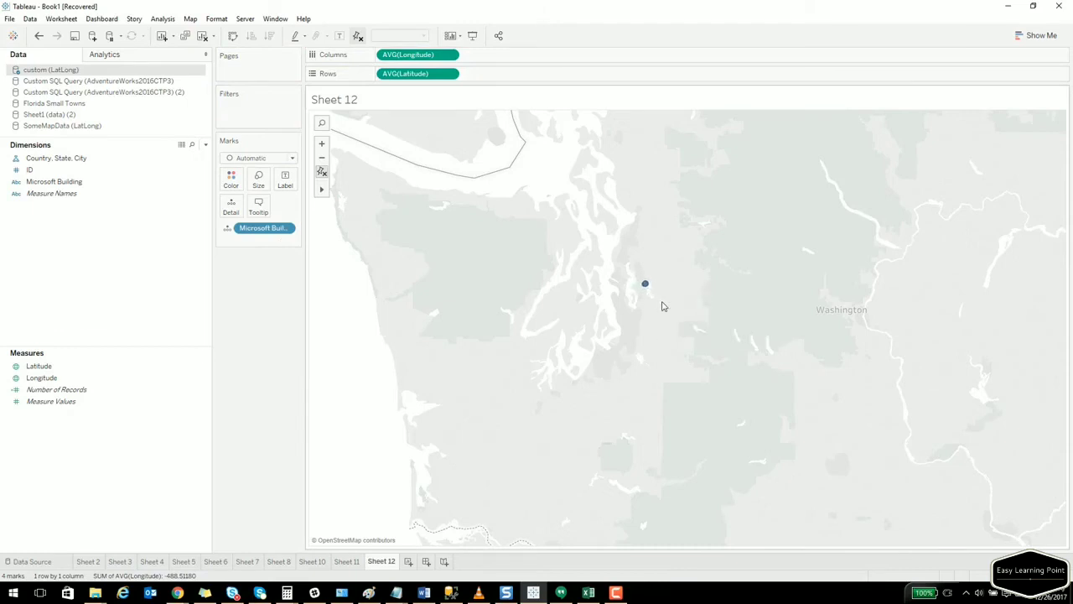
scroll(664, 305, up, 4)
scroll(629, 281, up, 3)
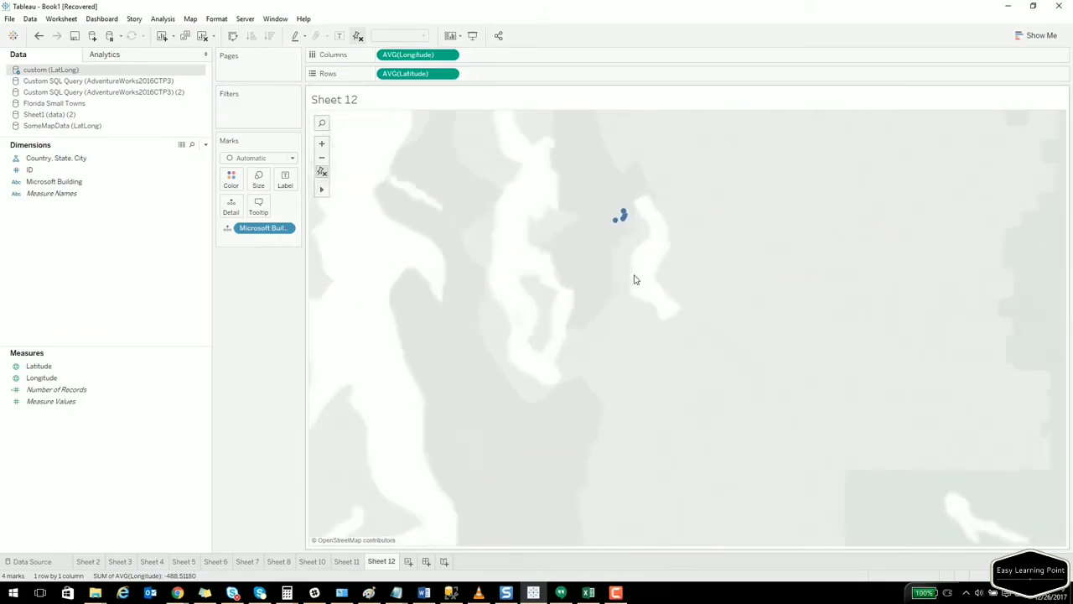
mouse_move(659, 215)
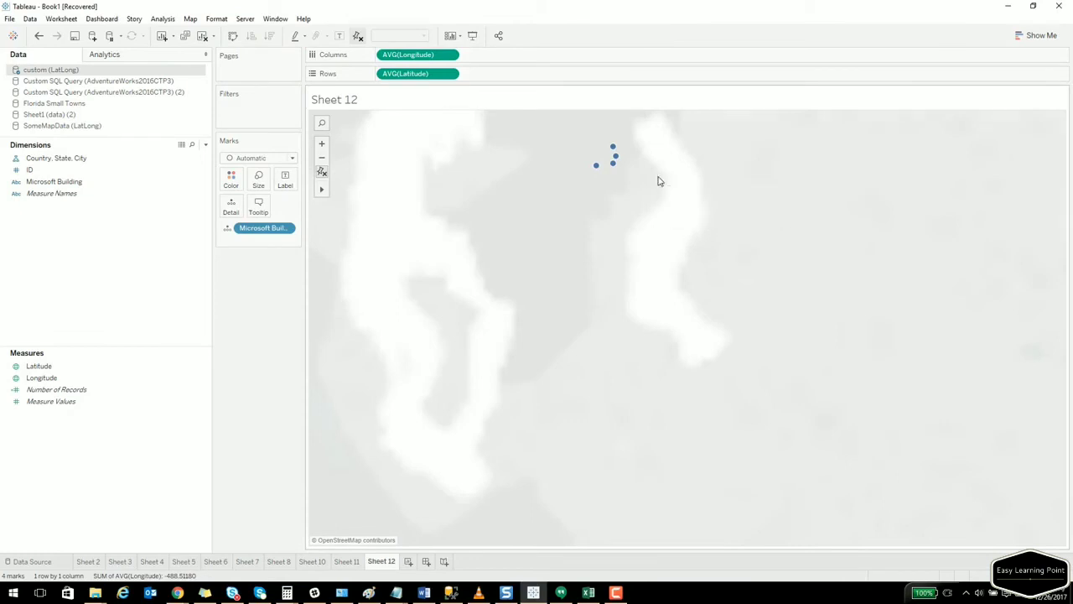
drag(659, 176, 642, 295)
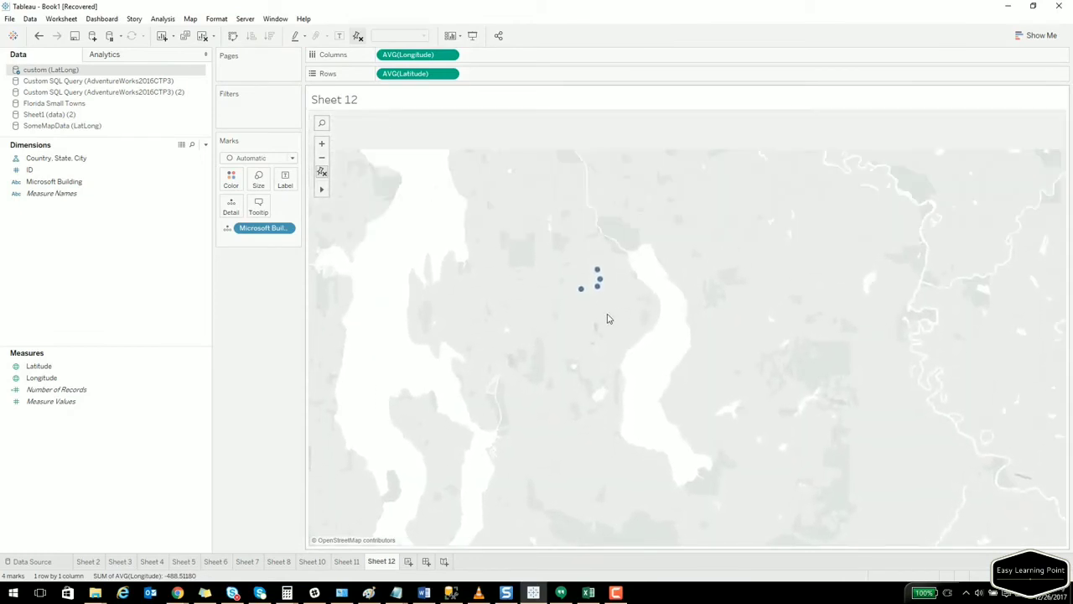
scroll(609, 311, up, 3)
scroll(610, 312, up, 1)
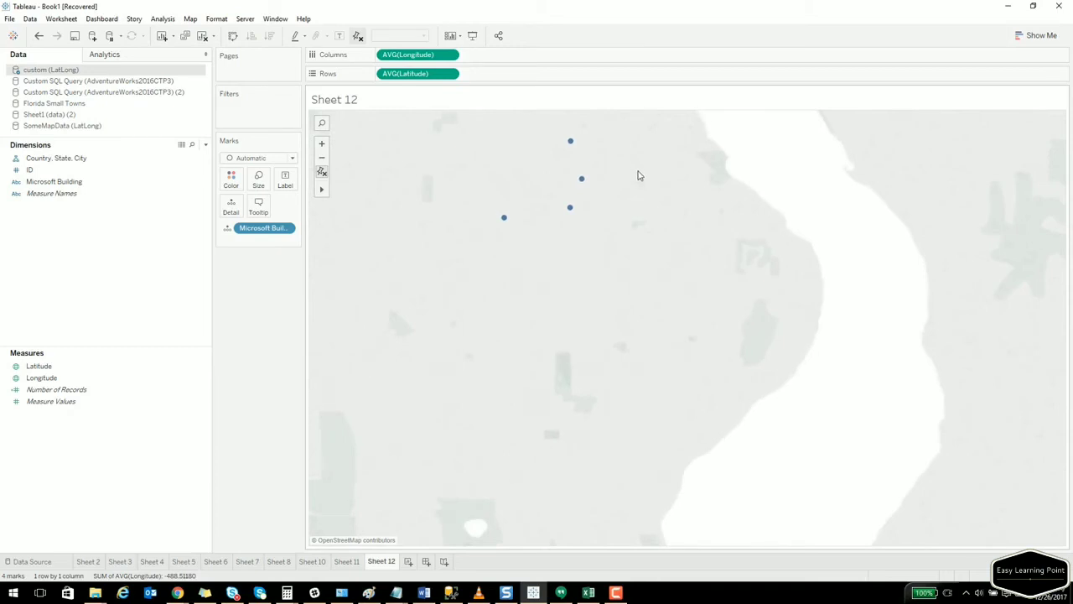
drag(637, 170, 674, 239)
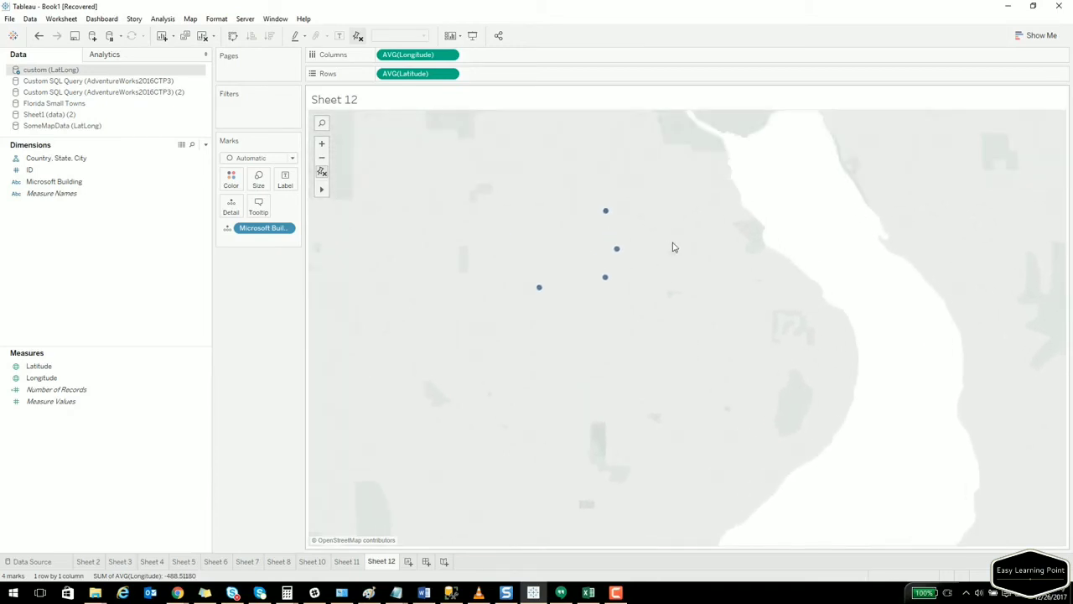
Turn on the Streets and Highways, light country/region borders and light country/region names map layers.
click(191, 19)
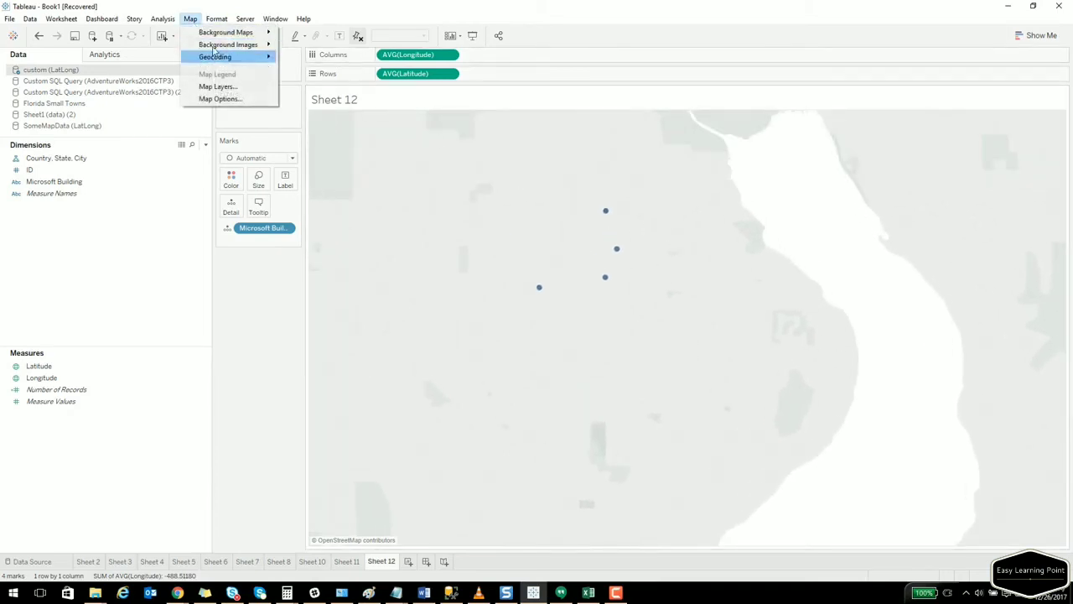
click(224, 88)
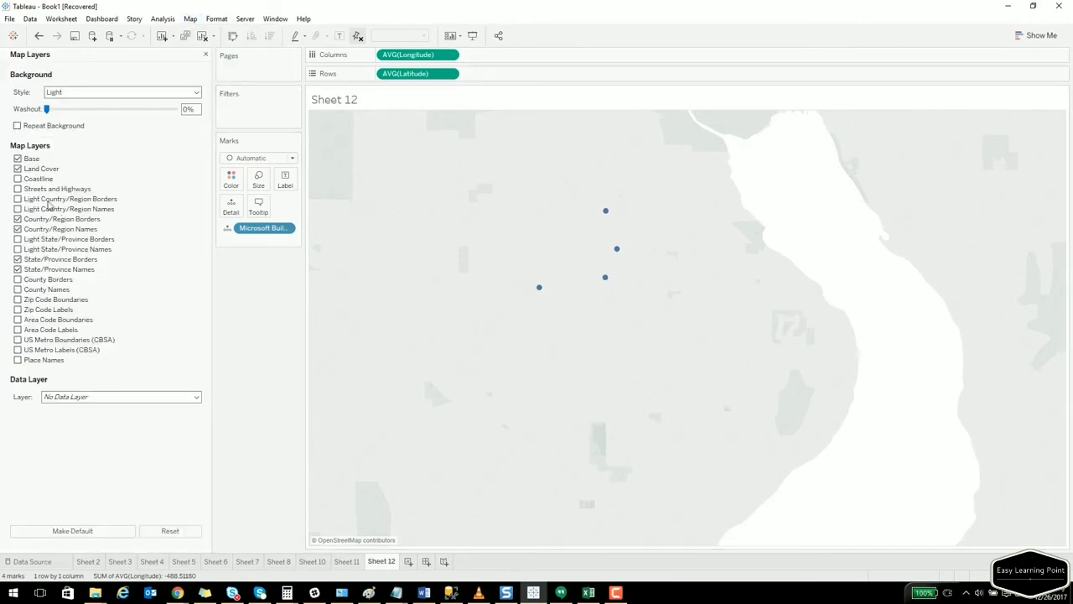
click(18, 189)
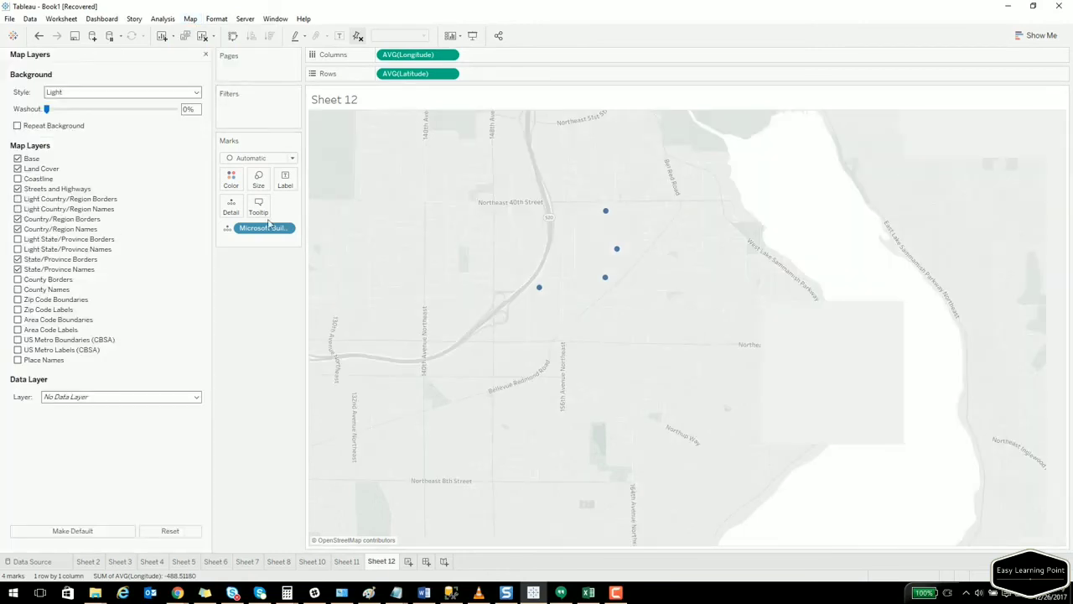
click(18, 199)
click(18, 209)
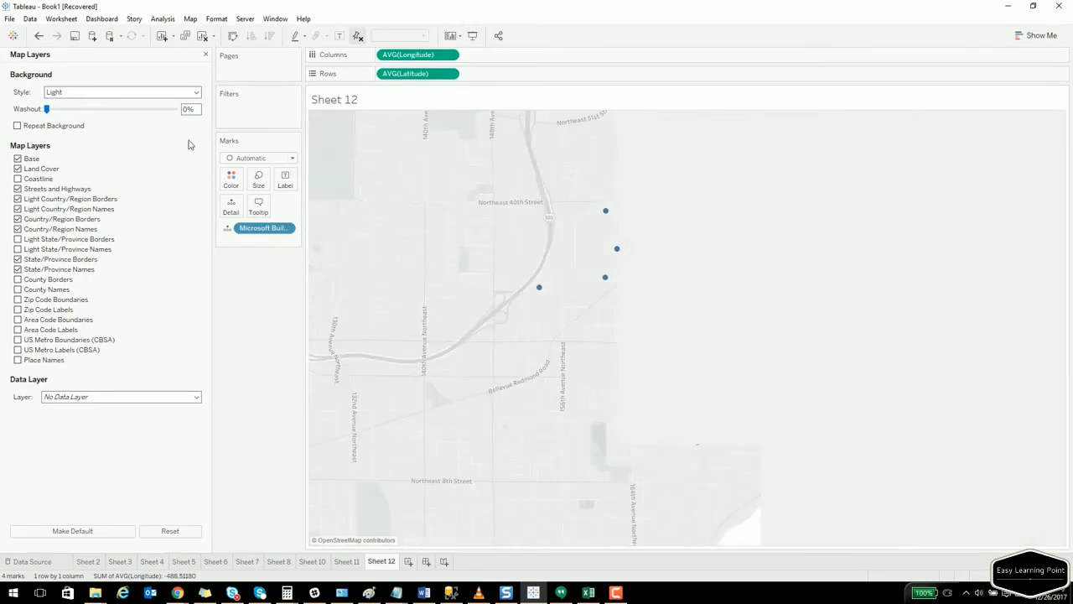
click(208, 55)
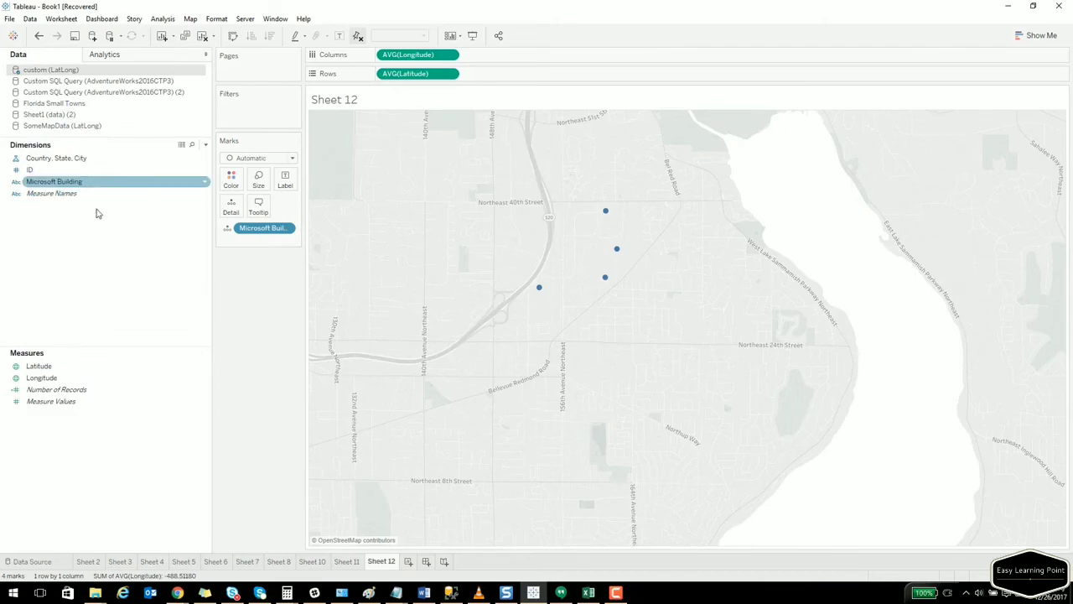
Label the points with Microsoft Building (Building 22, 35, 36, 37) and zoom in on them.
click(67, 182)
drag(67, 183, 286, 183)
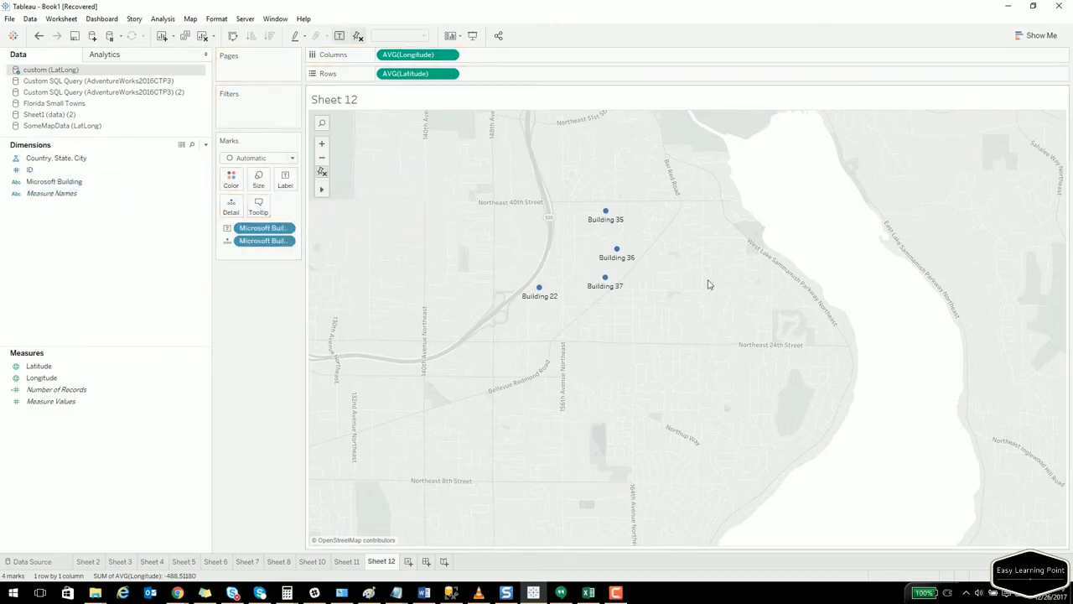
scroll(671, 282, up, 2)
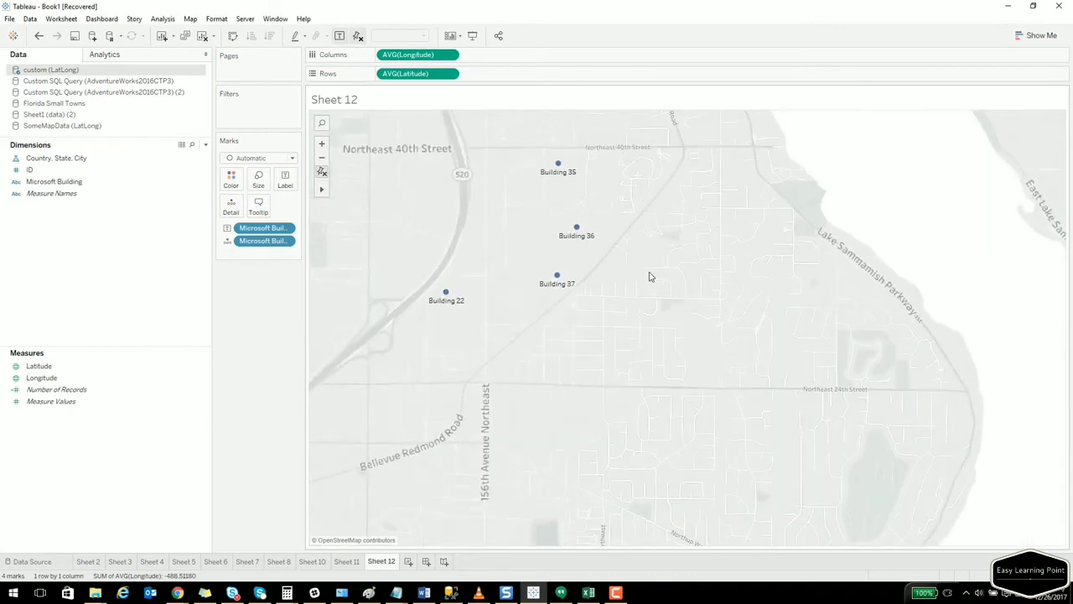
drag(649, 271, 665, 312)
scroll(625, 304, up, 1)
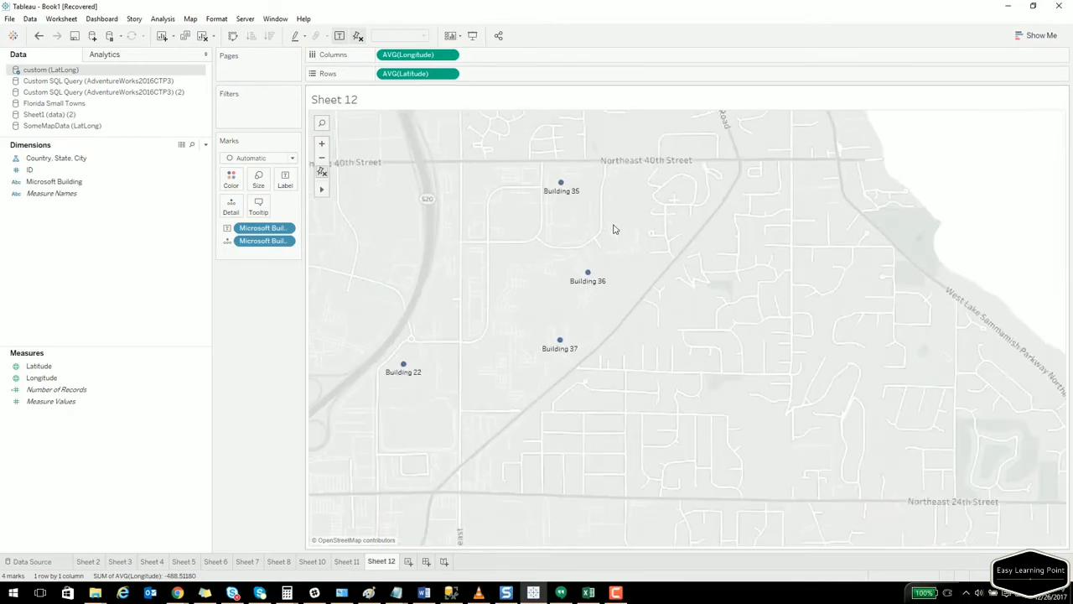
drag(619, 228, 644, 252)
scroll(647, 259, up, 1)
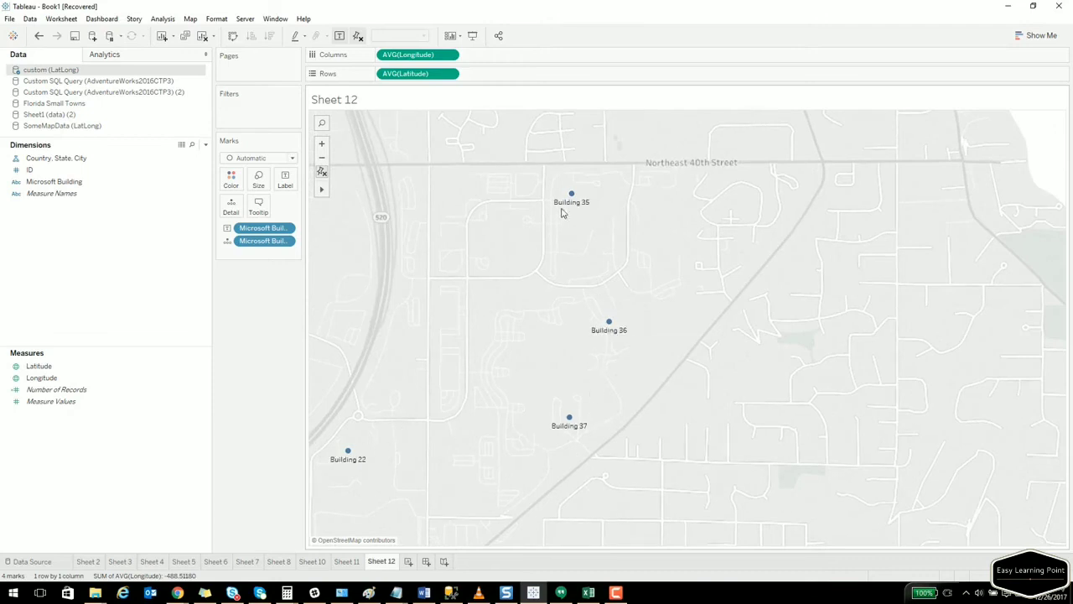
mouse_move(562, 212)
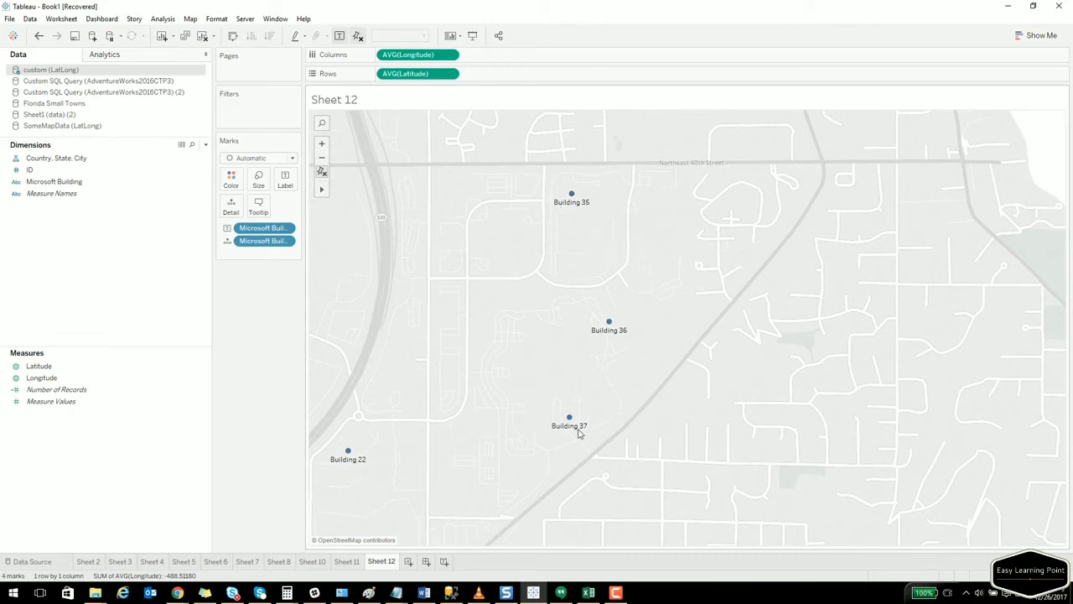
mouse_move(351, 462)
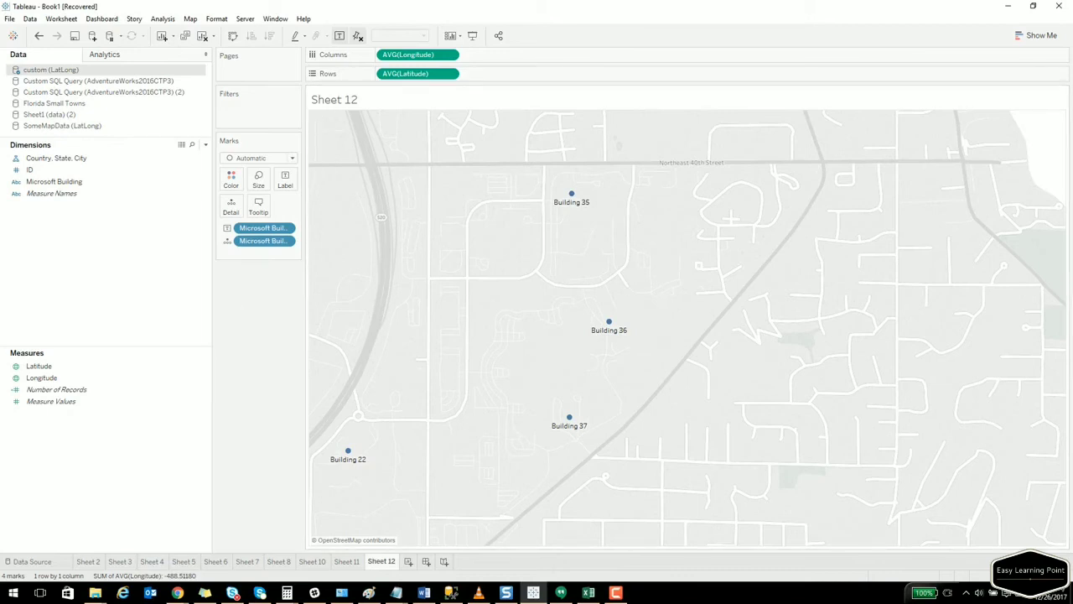
key(alt+Tab)
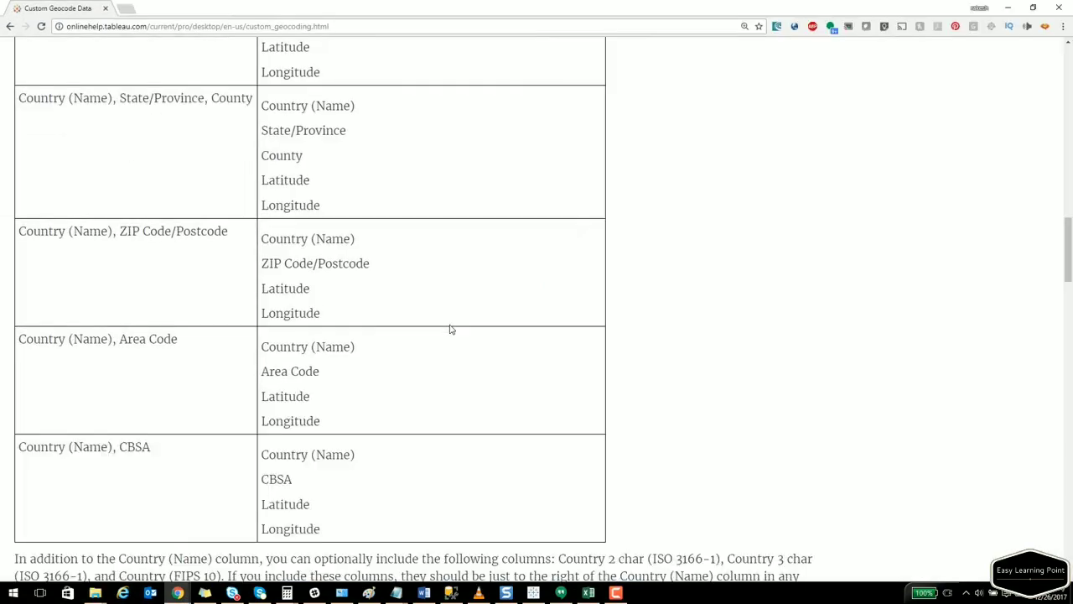
Shrink the Custom Geocode Data help page and read down to the Add New Roles crater-impact example.
scroll(450, 328, up, 15)
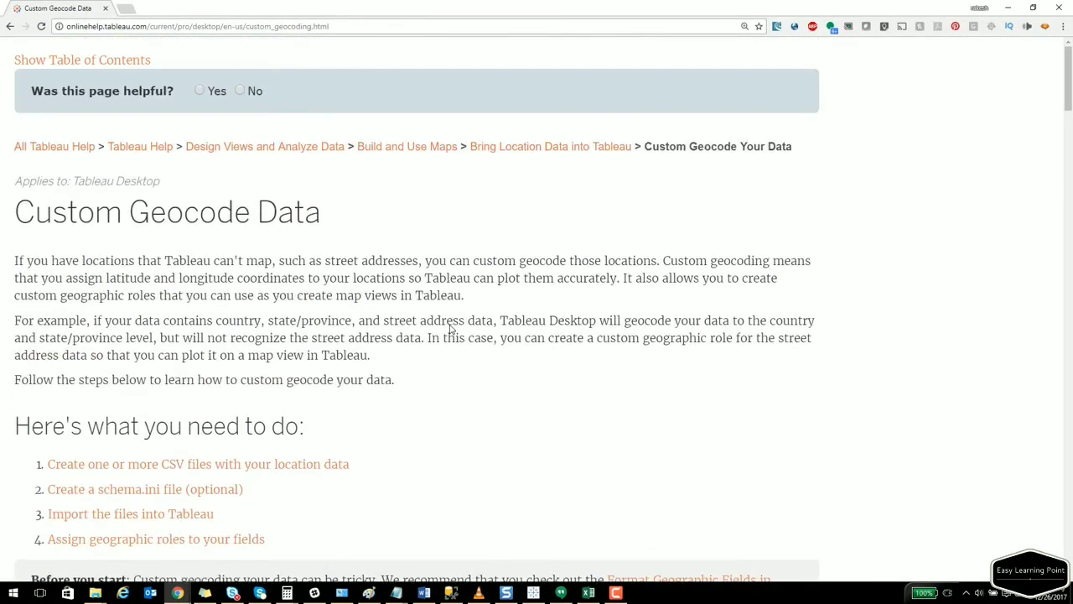
key(ctrl+minus)
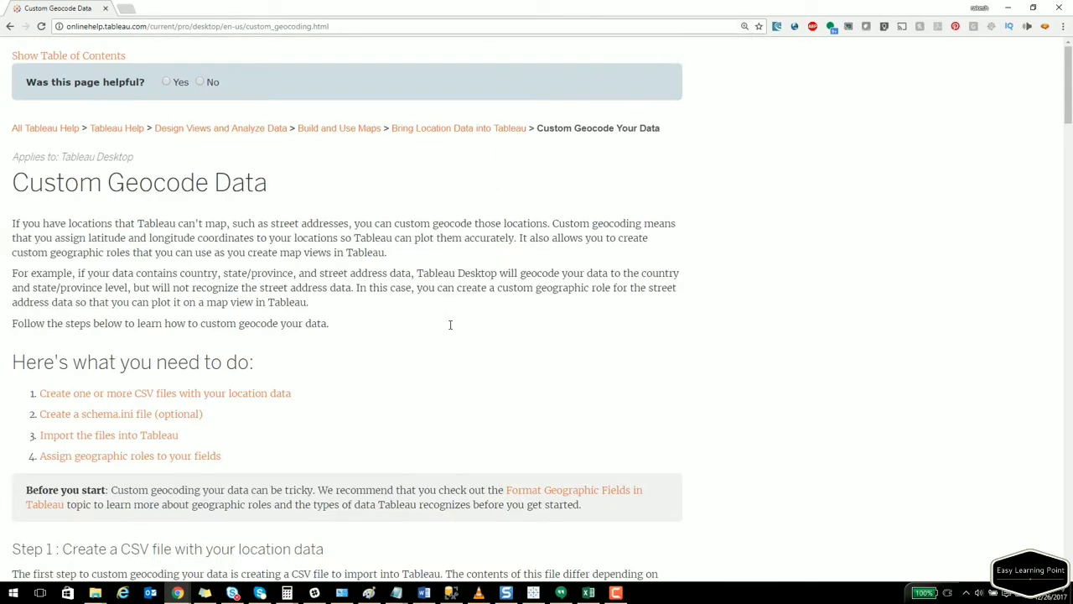
scroll(450, 324, down, 5)
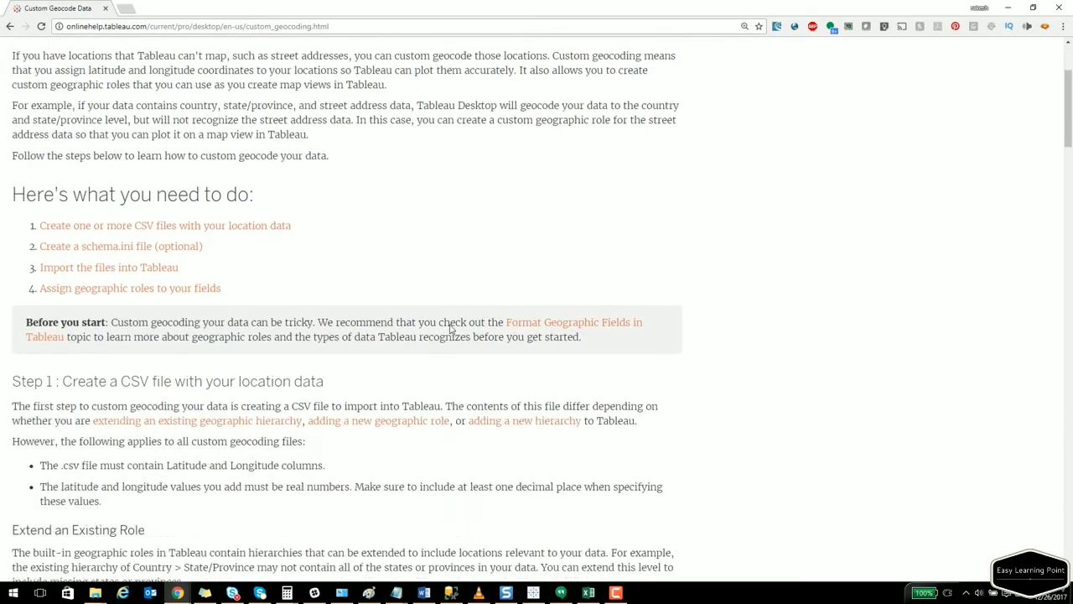
scroll(451, 324, down, 2)
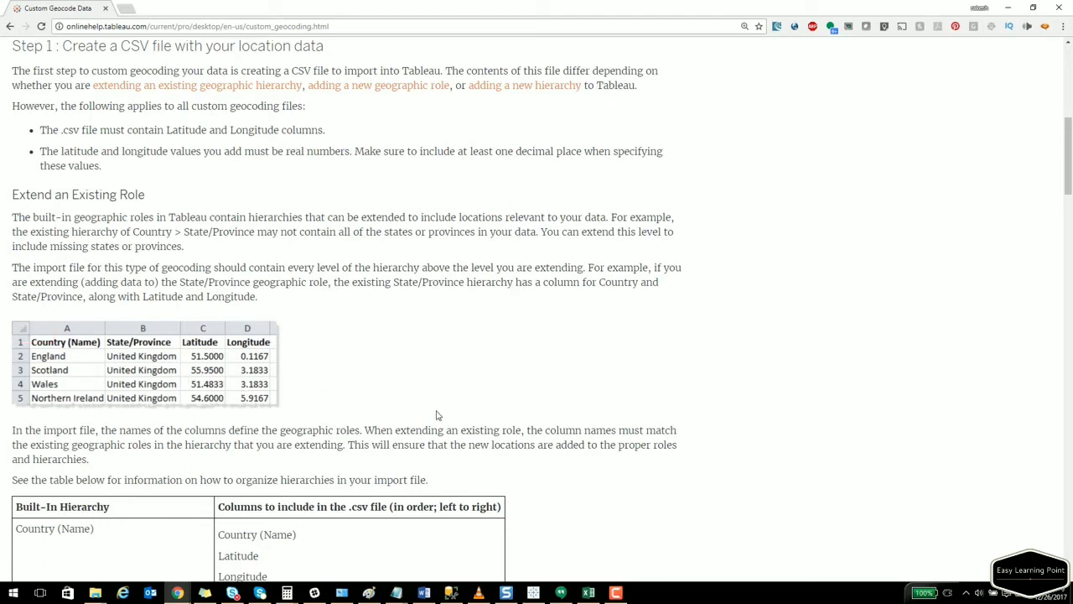
scroll(436, 416, down, 5)
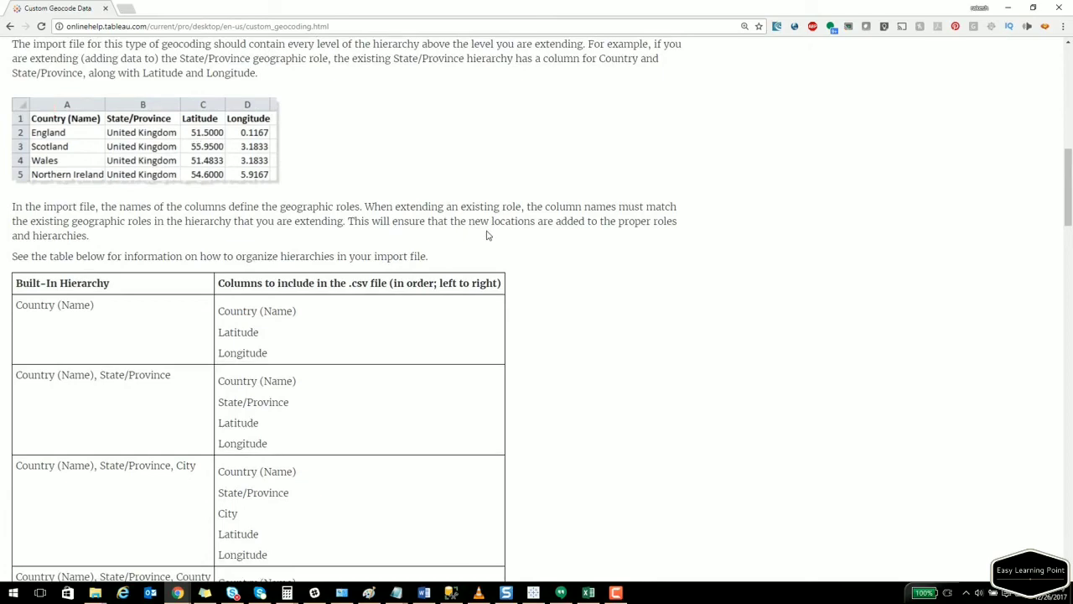
scroll(489, 236, down, 10)
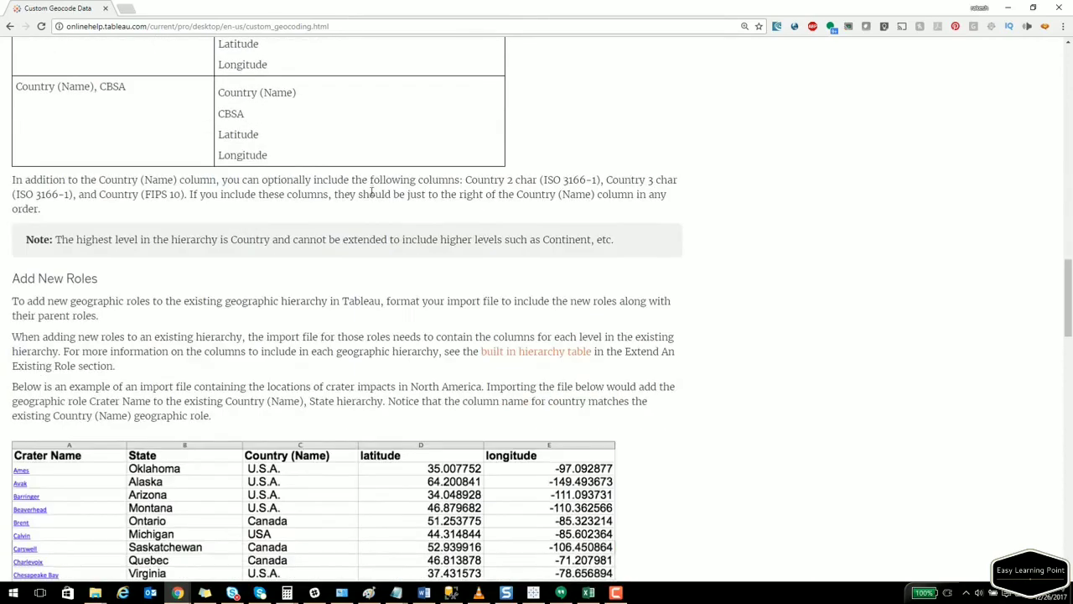
scroll(371, 190, down, 1)
drag(20, 223, 101, 226)
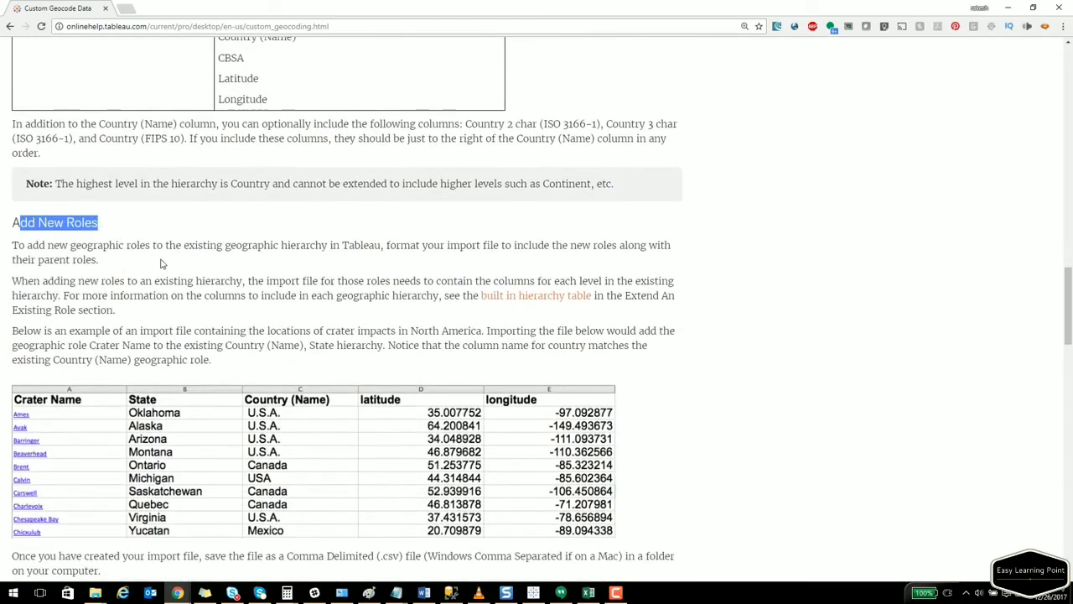
scroll(162, 264, down, 1)
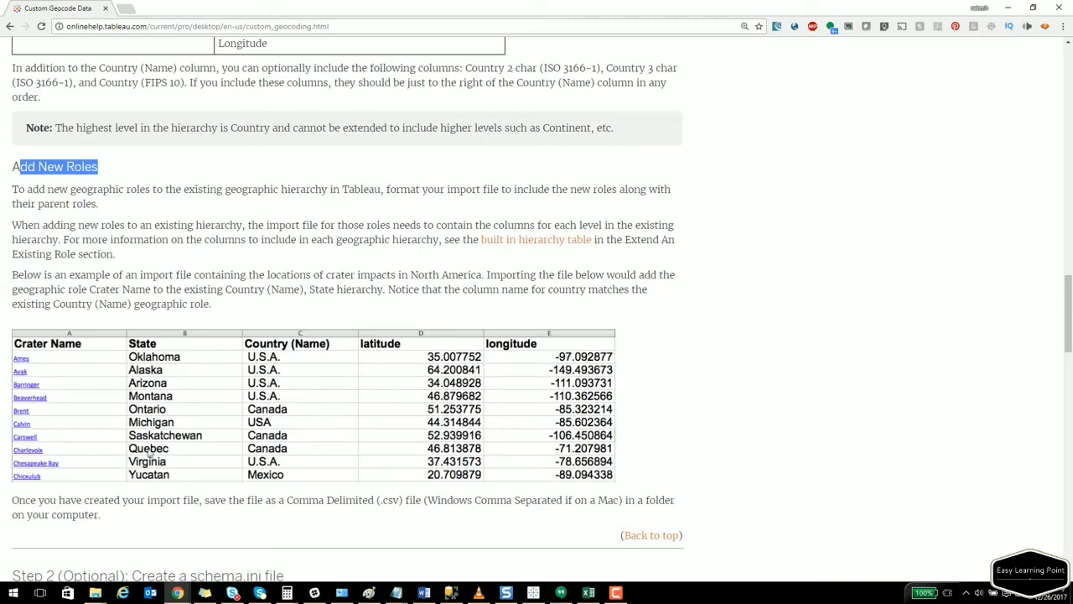
scroll(81, 453, down, 3)
Minimize the help page, show Sheet 12's Map > Geocoding import options, then enlarge the Chapter 9 notes.
click(1008, 9)
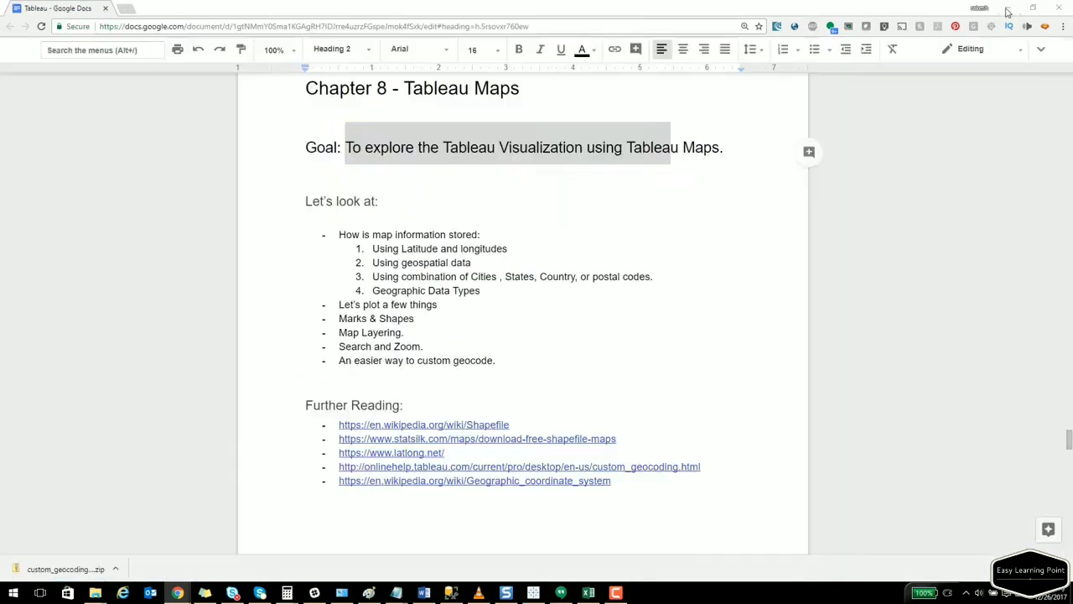
click(533, 593)
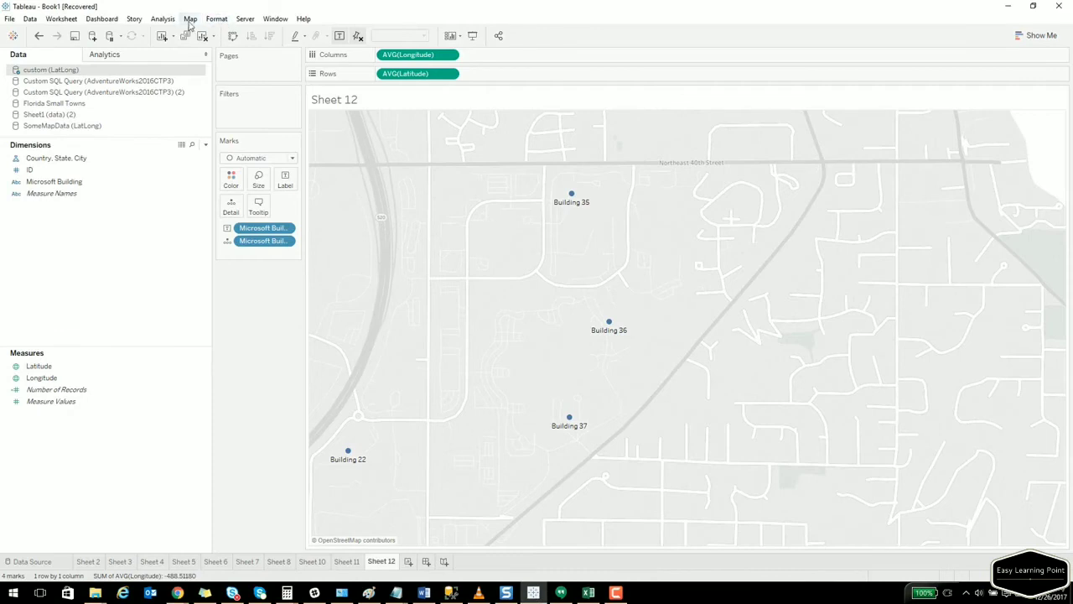
click(191, 19)
mouse_move(251, 57)
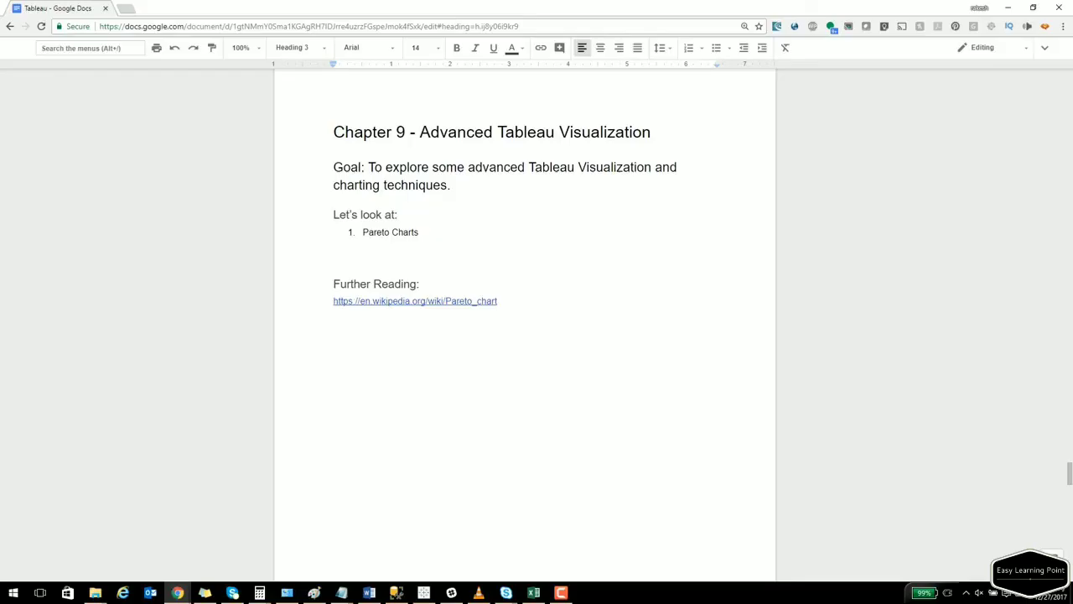
key(ctrl+plus)
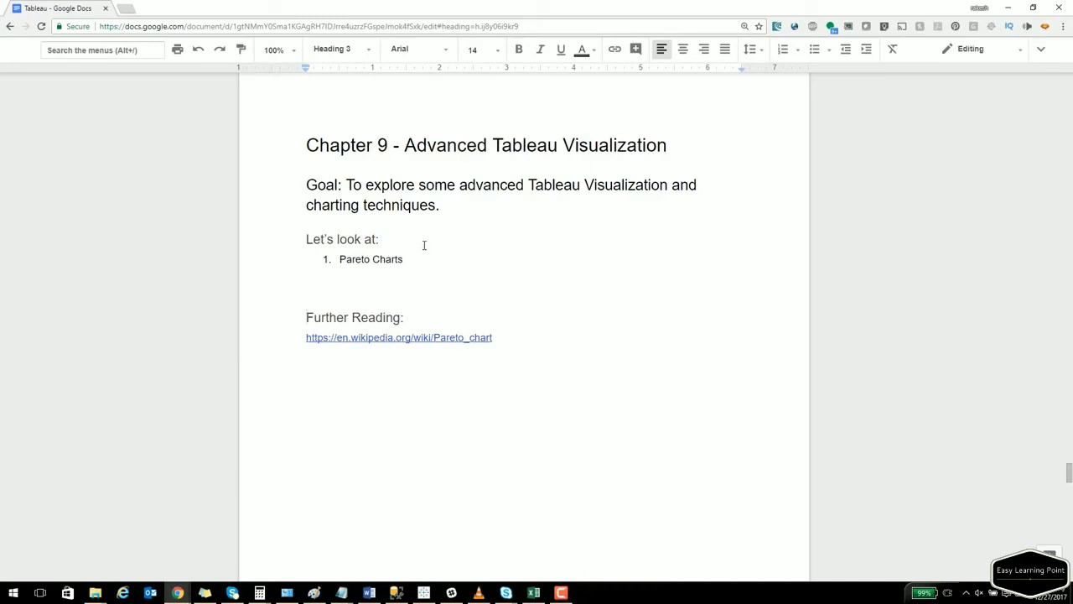
Highlight the Chapter 9 goal sentence and open the en.wikipedia.org/wiki/Pareto_chart link.
drag(345, 185, 453, 205)
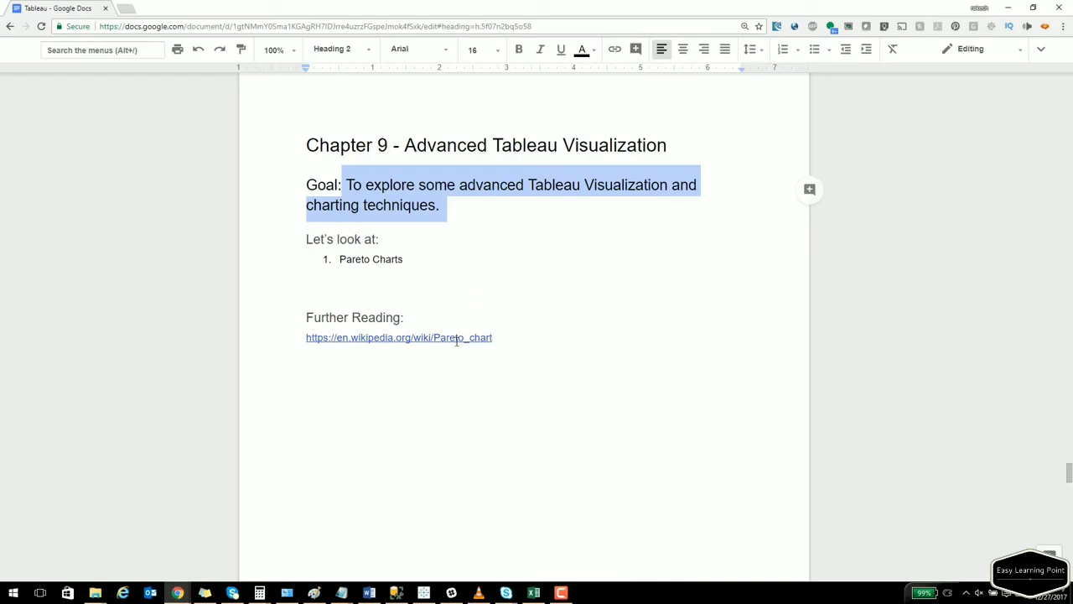
ctrl+click(458, 340)
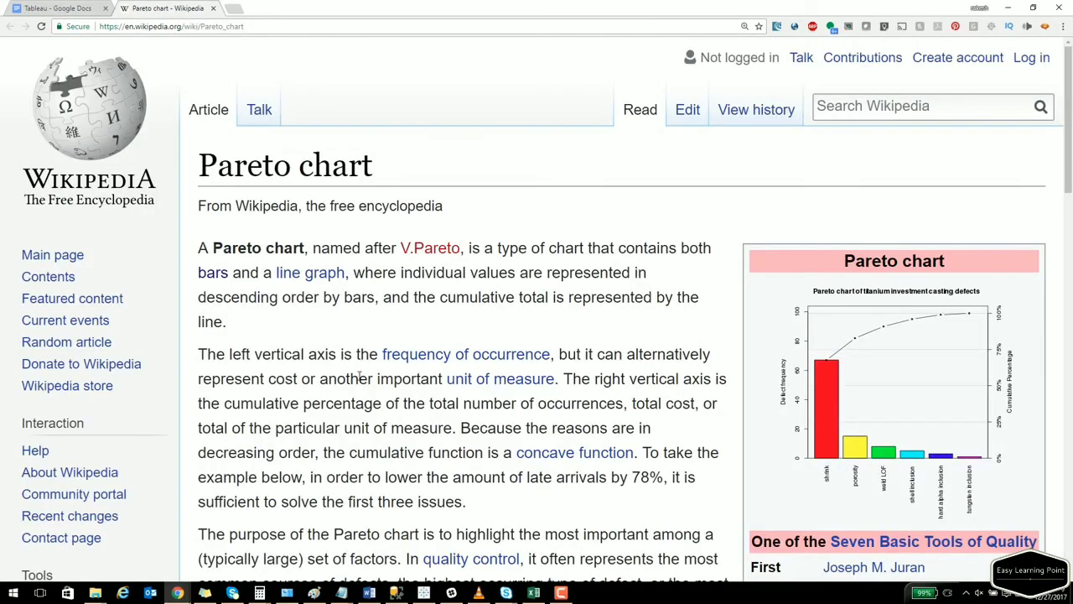
Skim the Wikipedia Pareto chart article and highlight the 'named after' phrase.
scroll(361, 378, down, 4)
scroll(361, 383, down, 2)
scroll(360, 383, up, 4)
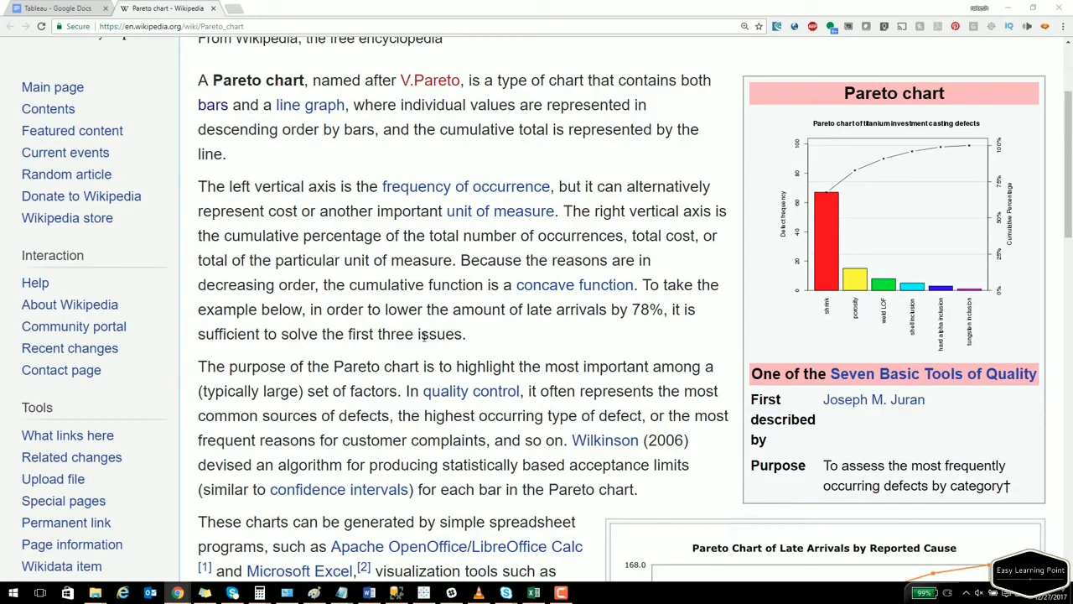
scroll(672, 341, up, 2)
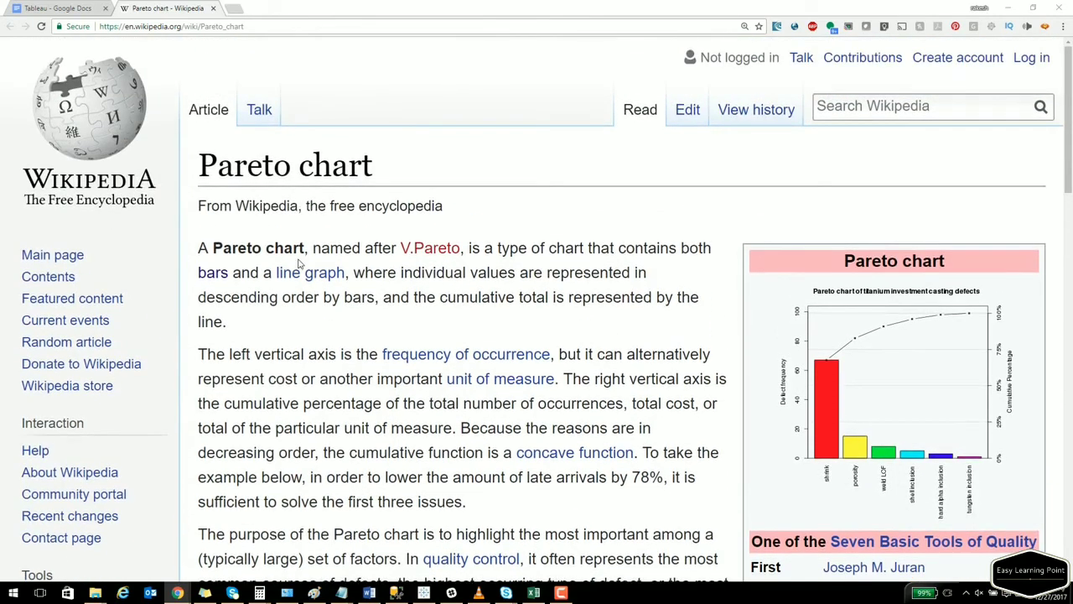
drag(313, 248, 395, 249)
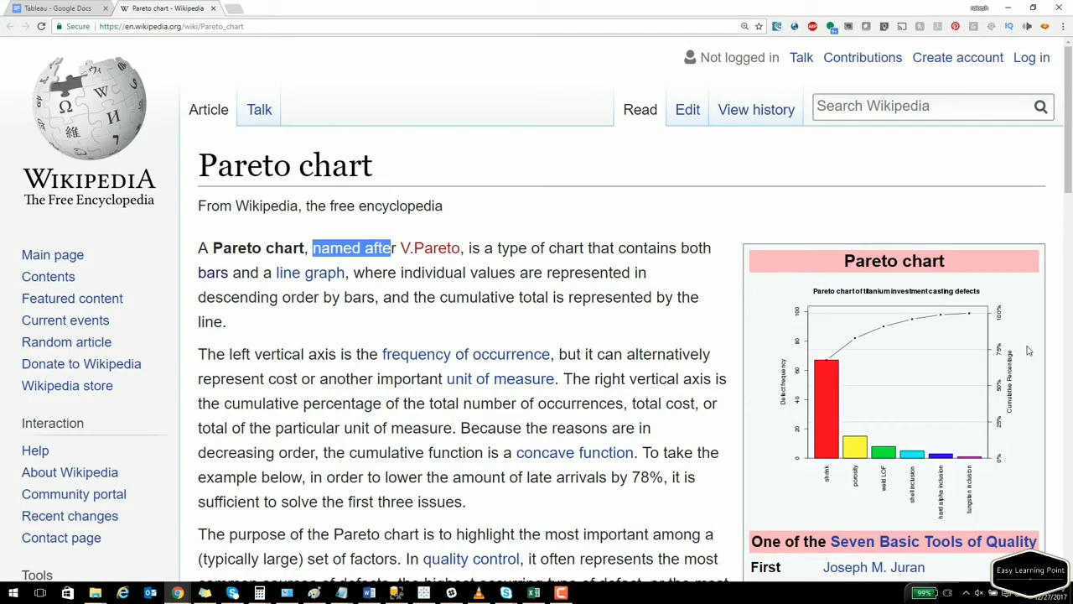
Enlarge the 'Pareto Chart of Late Arrivals by Reported Cause' example image in the viewer.
key(alt+Tab)
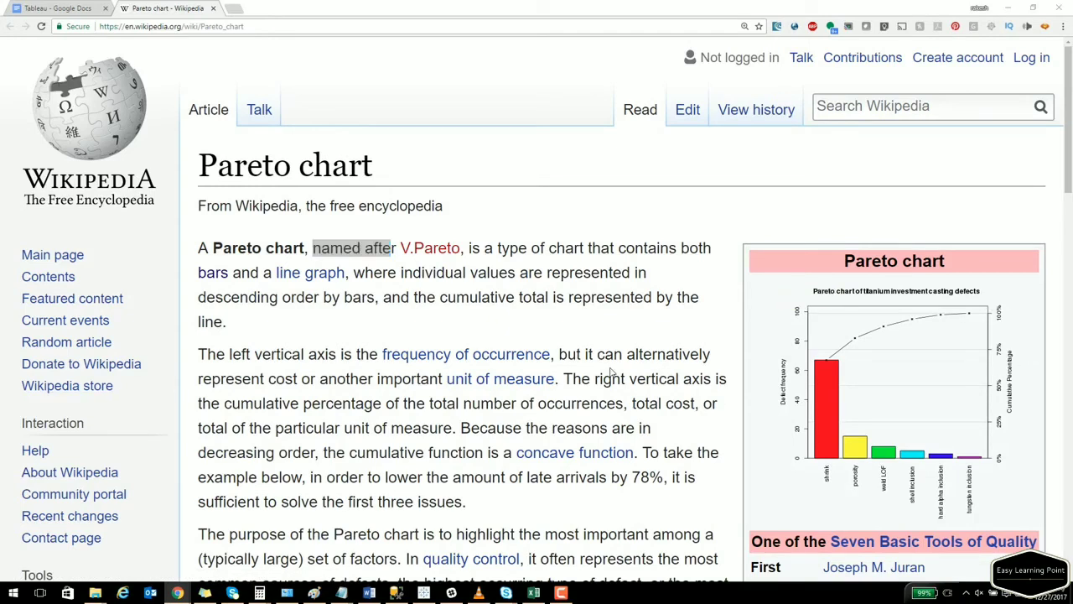
scroll(613, 367, down, 5)
scroll(819, 307, down, 2)
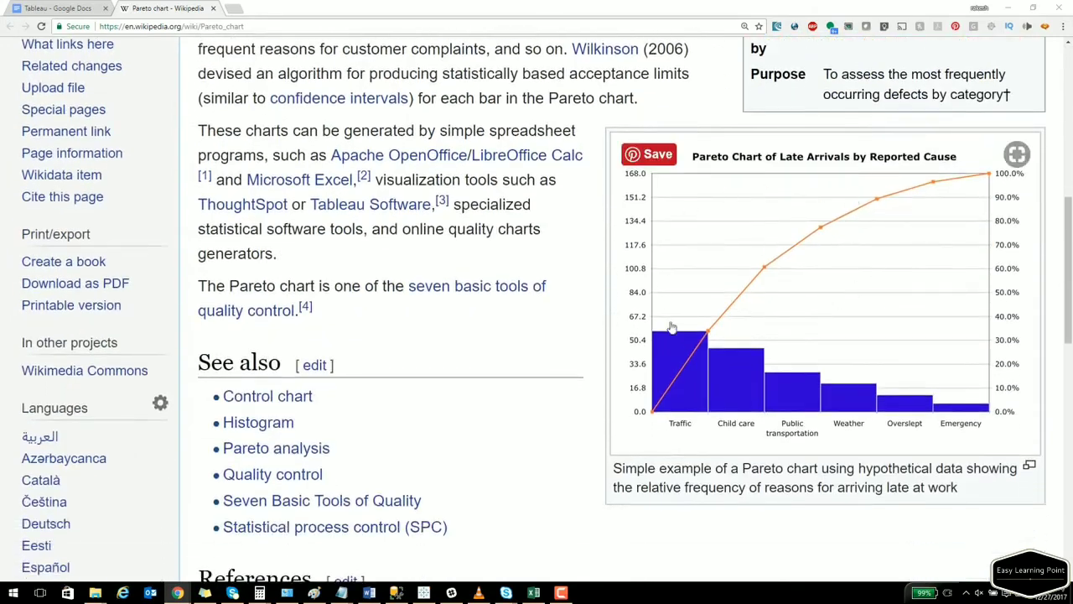
click(817, 293)
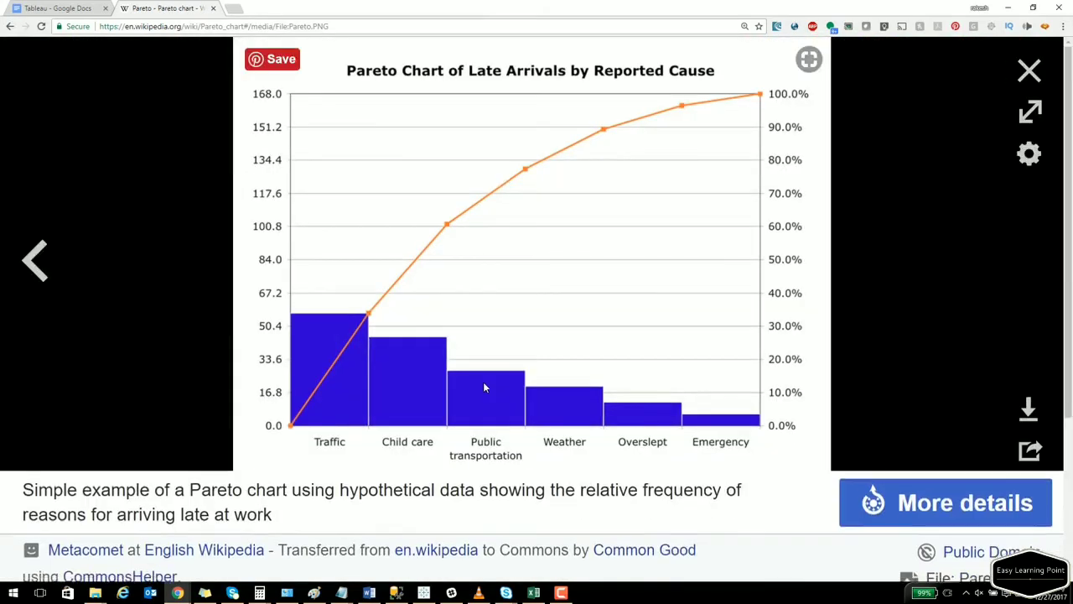
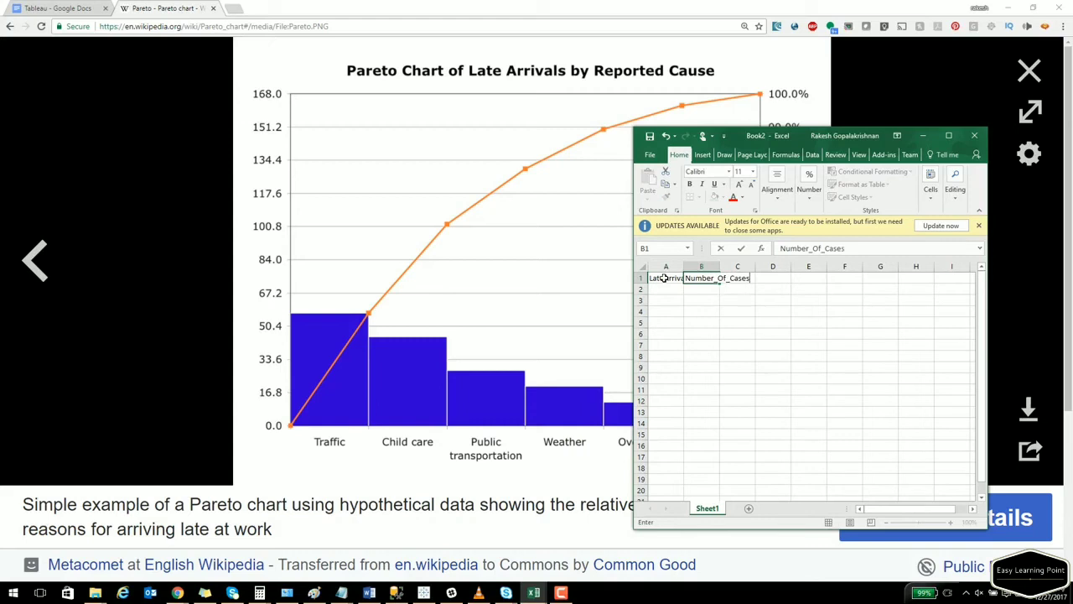
Fit column A to its header and enter Public Transportation with 150 in row 2.
text(eporrted)
drag(728, 345, 728, 335)
double_click(684, 266)
click(689, 288)
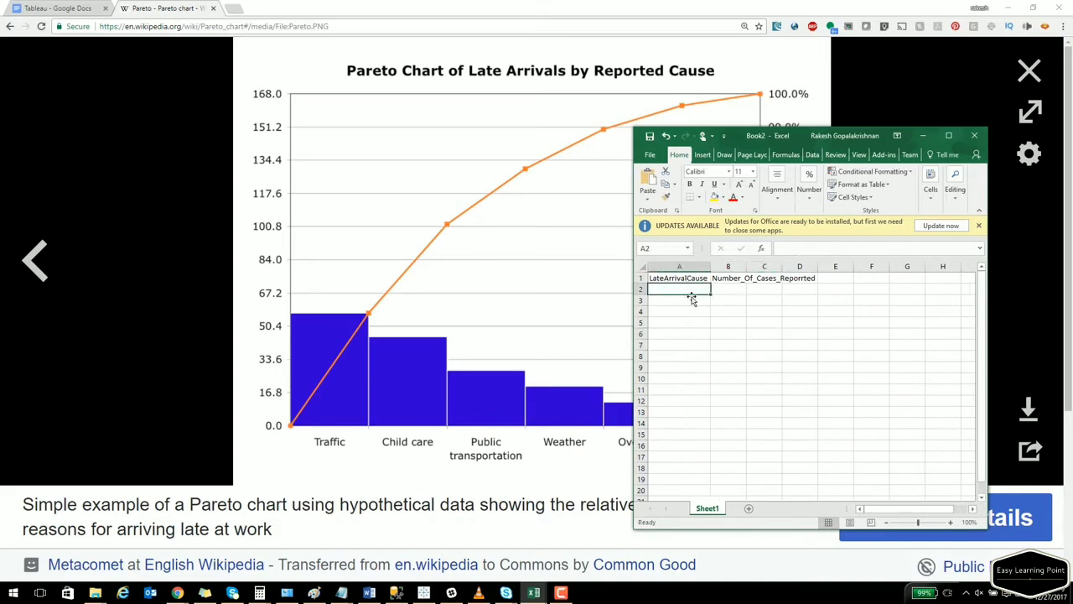
text(P)
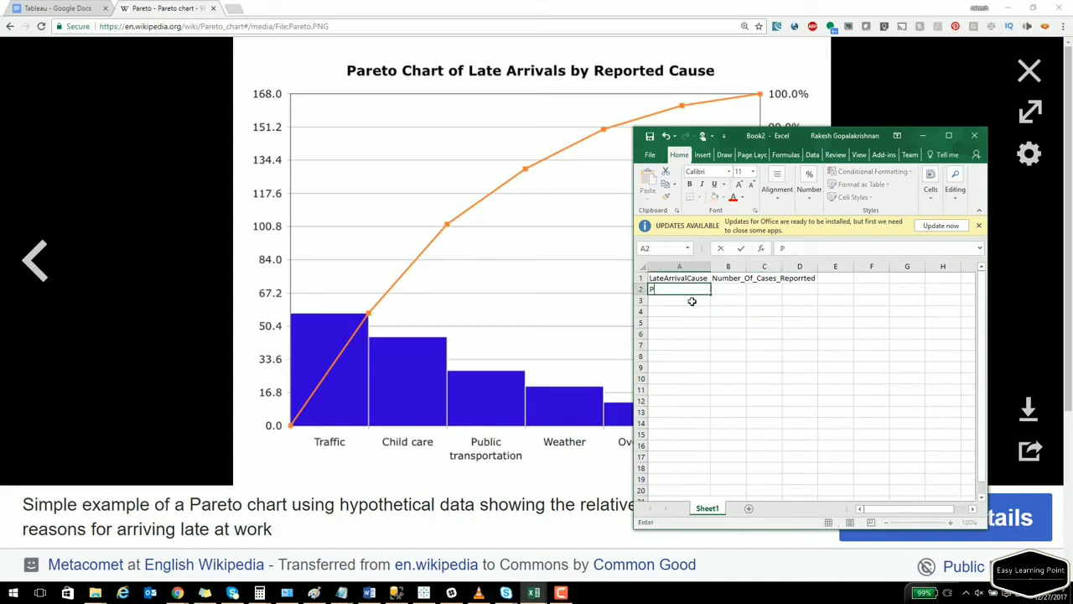
text(ublic Transportation)
key(Tab)
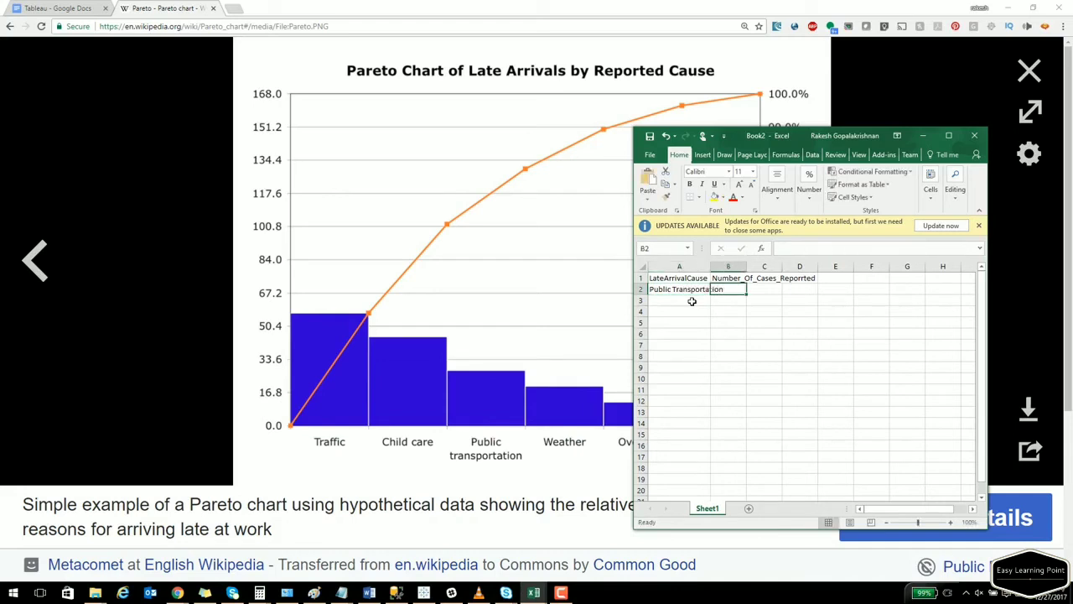
text(150)
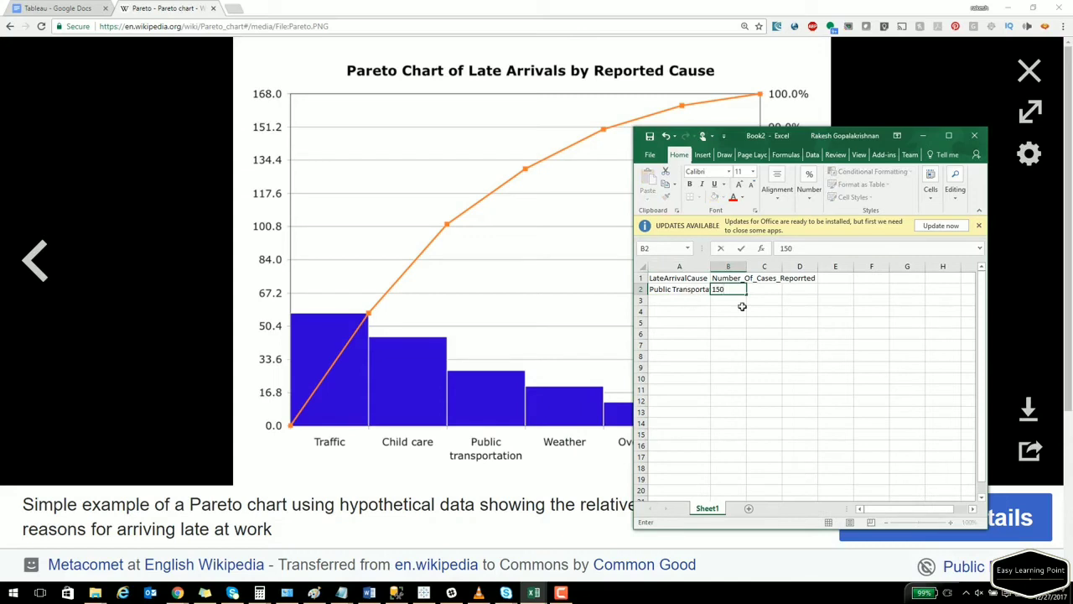
Paste the remaining causes and counts, widen columns A and B, copy B2:B8, maximize Excel.
click(706, 267)
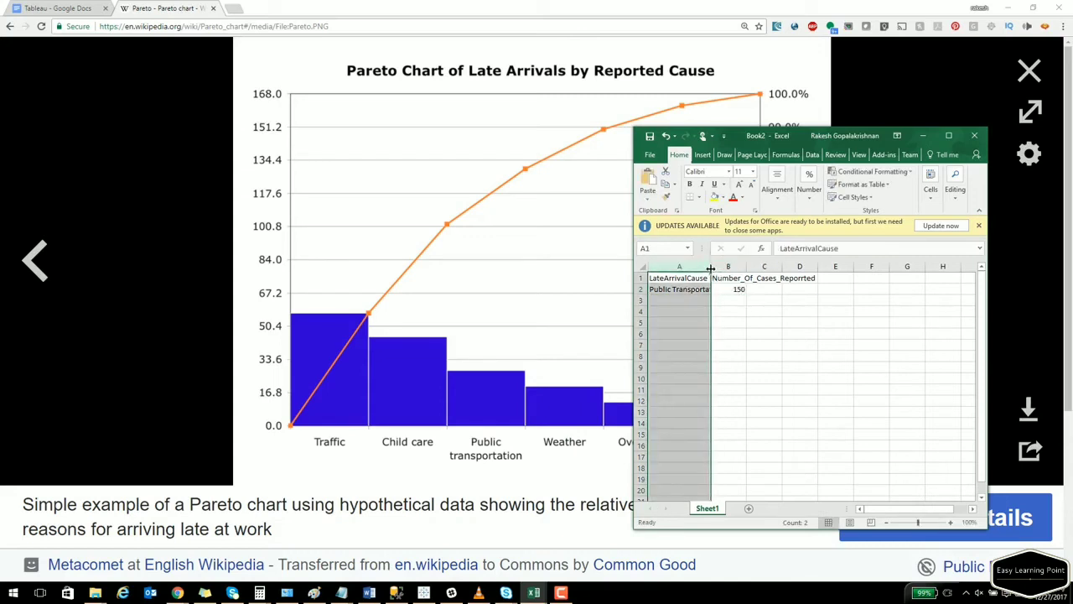
double_click(709, 268)
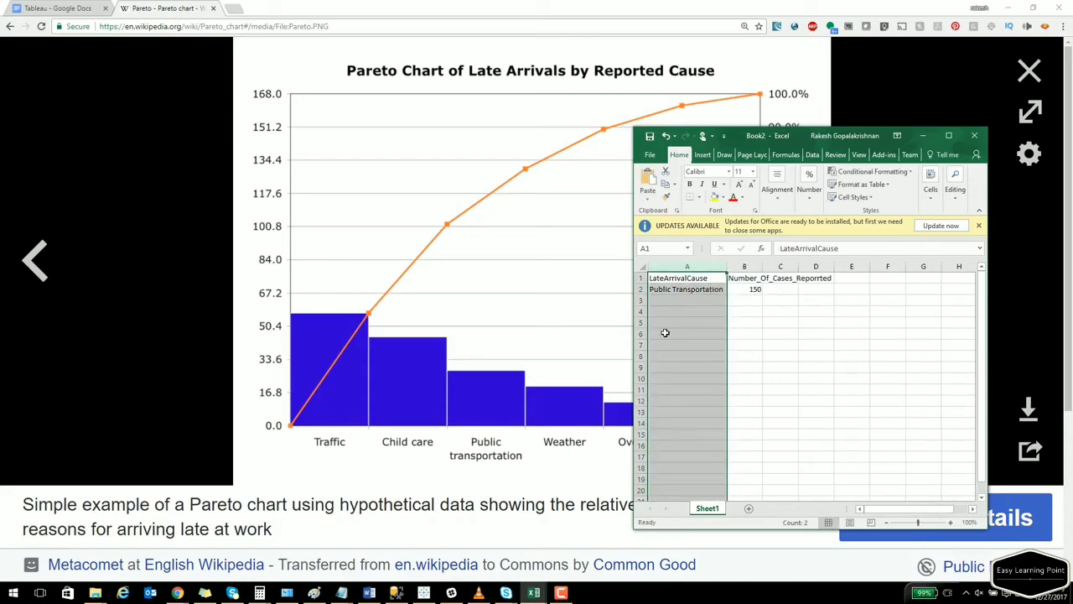
text(LateArrivalCause	Number_Of_Cases_Reporrted PublicTransportation	150 Weather	10 Overslept	80 Emergency	10 Traffic	500 Child Care	200)
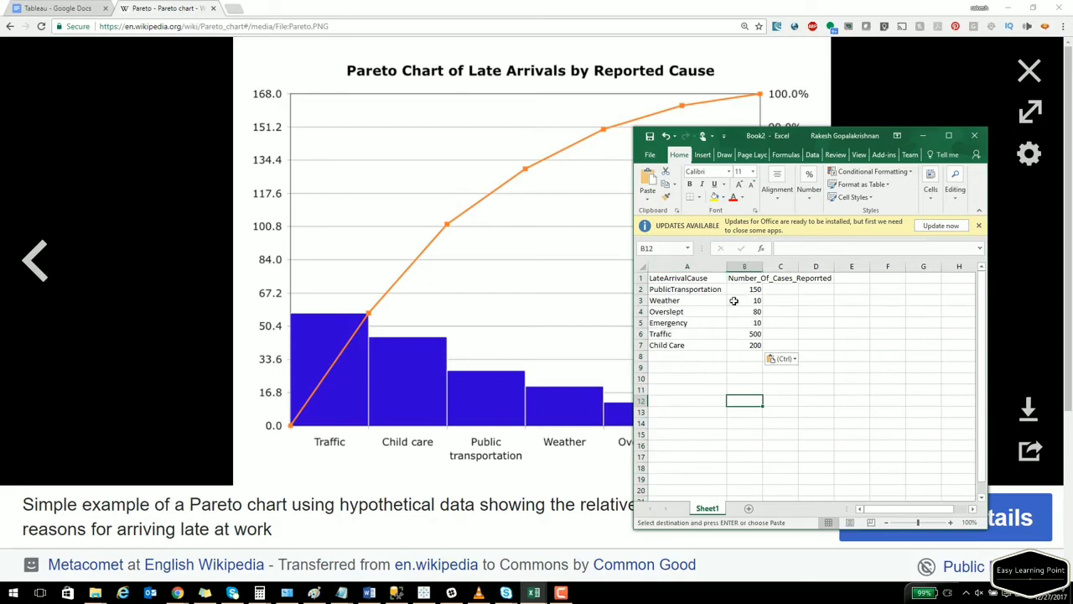
drag(763, 266, 848, 270)
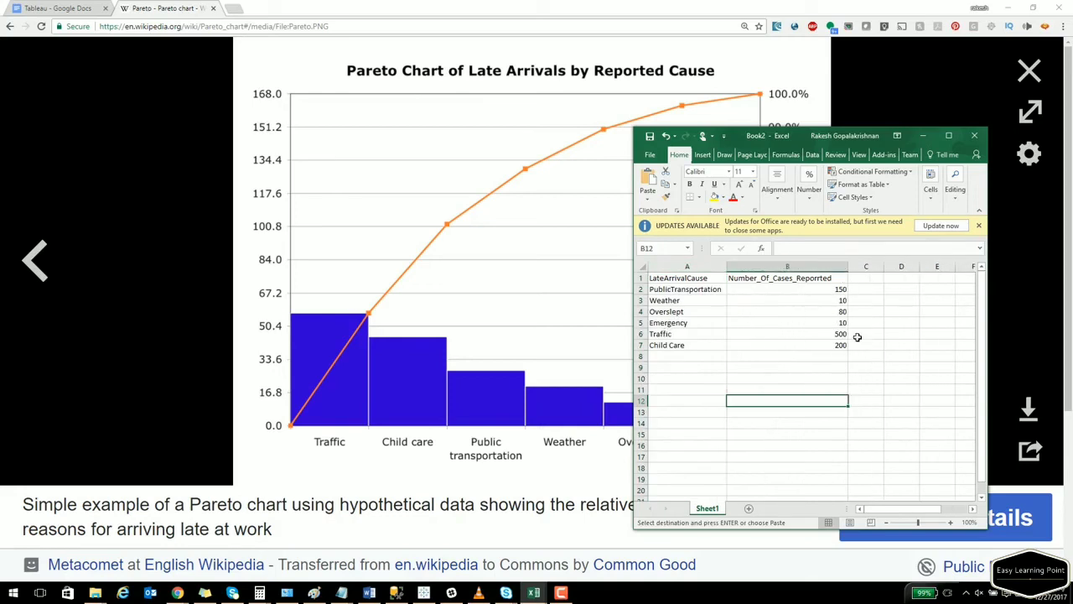
drag(813, 287, 816, 356)
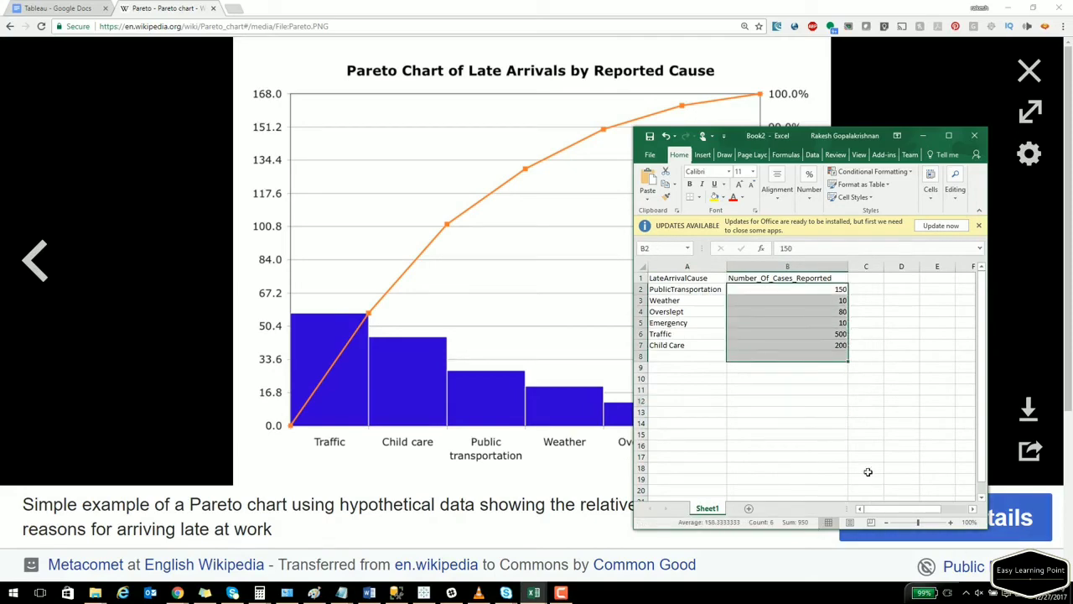
key(ctrl+c)
click(948, 135)
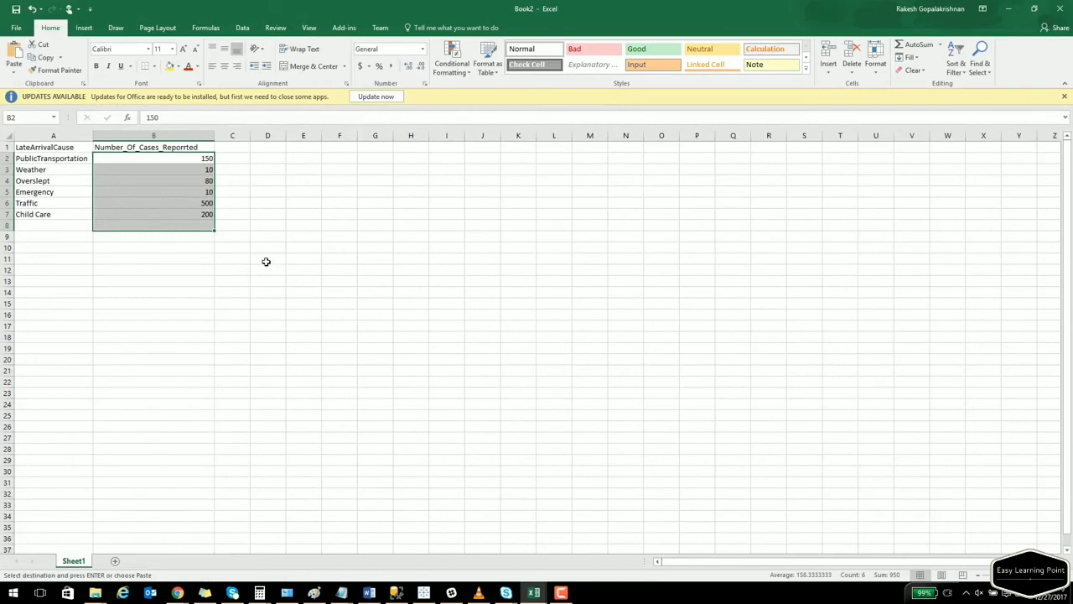
click(205, 224)
Save the workbook as Pareto_new.xlsx in the Tableau folder, then return to Tableau.
click(204, 158)
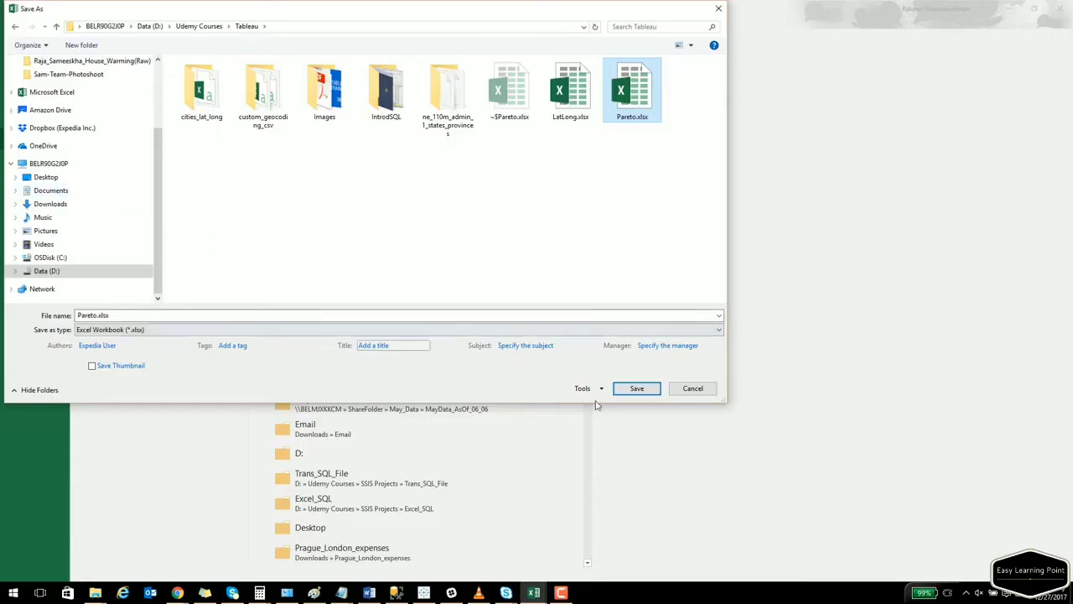
click(639, 392)
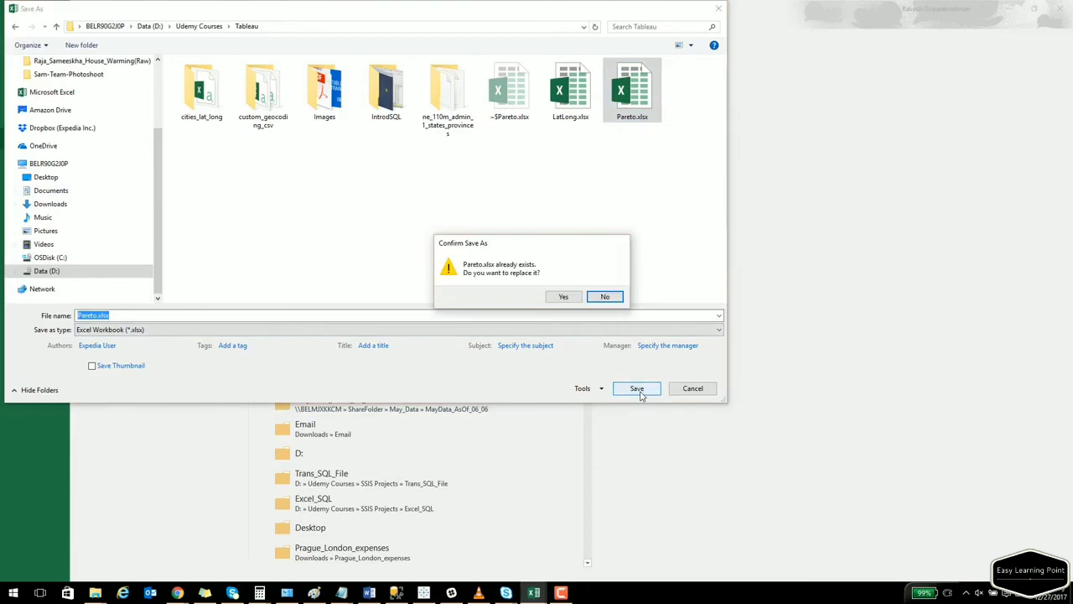
click(564, 297)
click(541, 327)
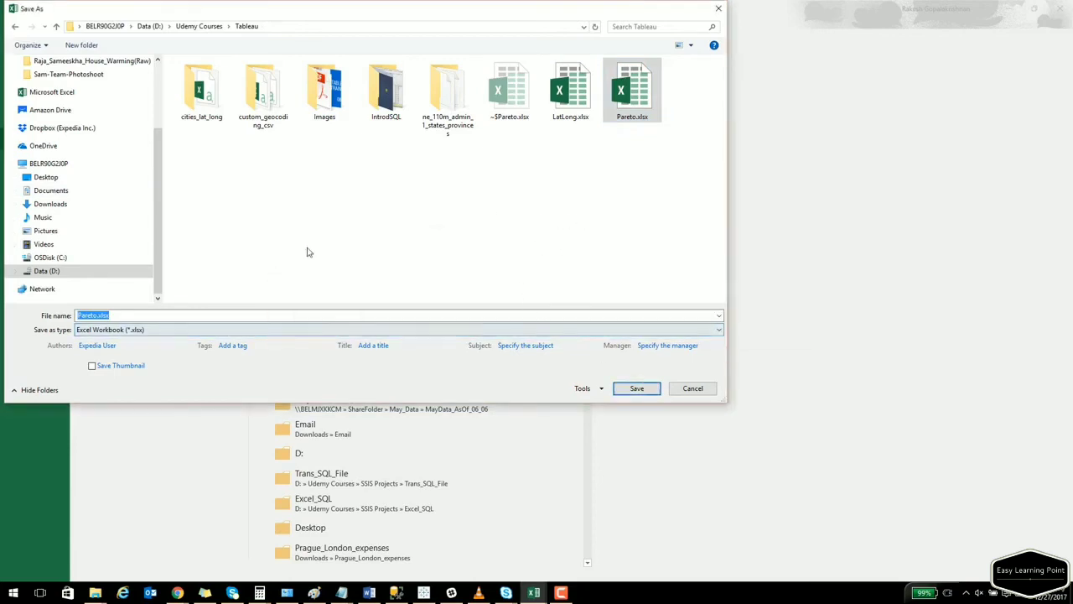
click(98, 316)
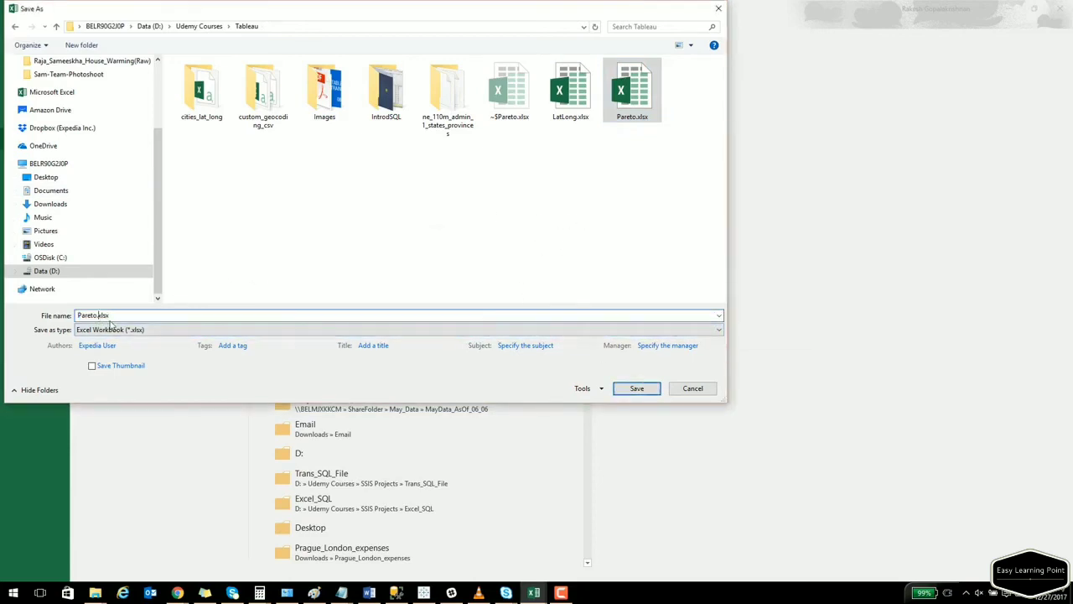
key(Left)
text(_n)
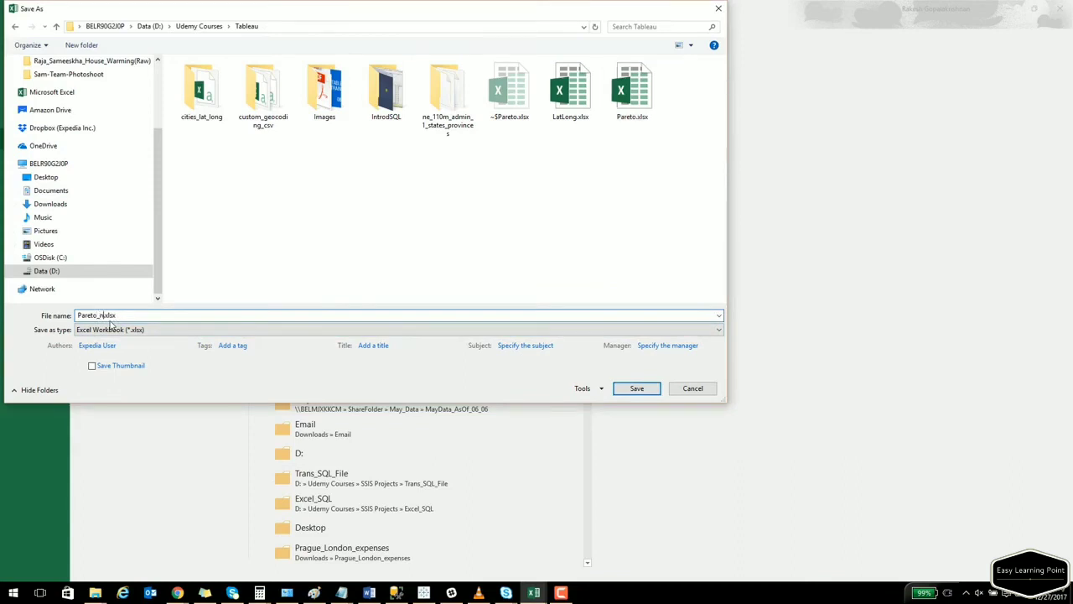
key(Return)
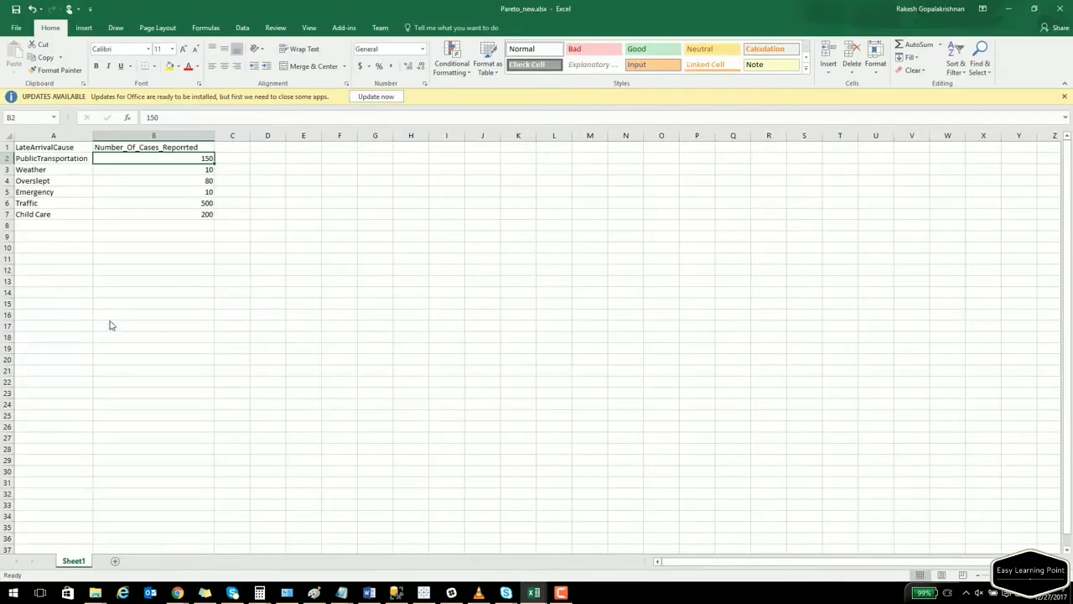
click(424, 593)
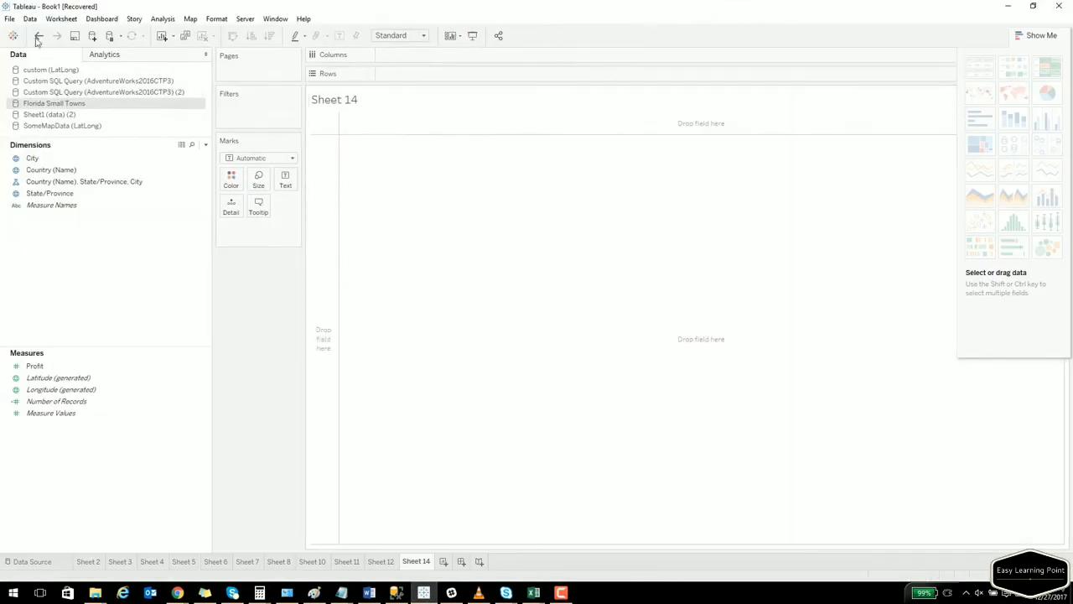
Add Pareto_new.xlsx as a new Excel data source and start blank Sheet 15.
click(31, 20)
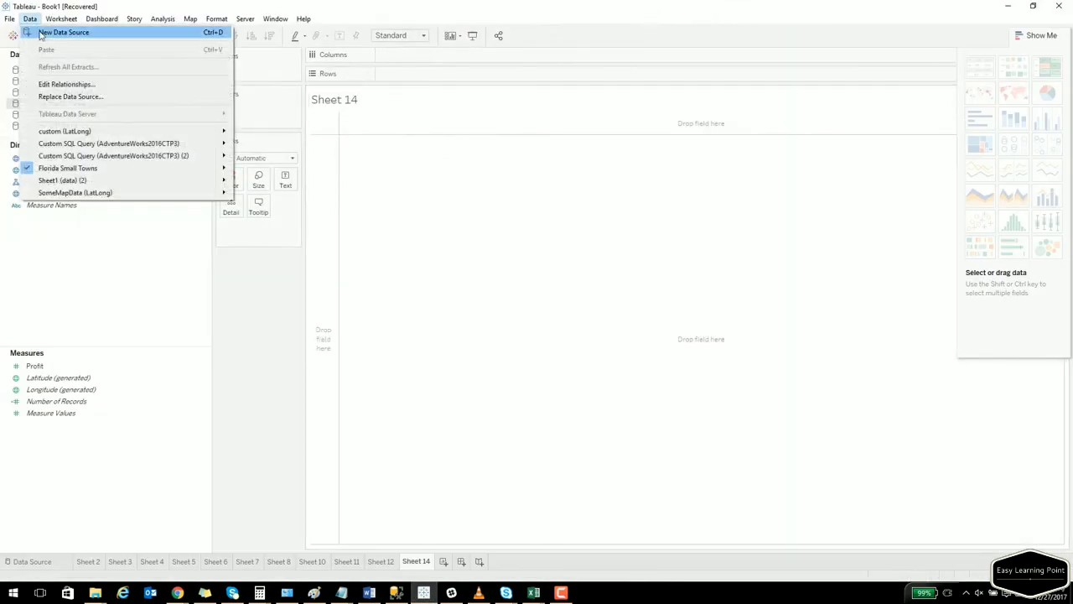
click(38, 32)
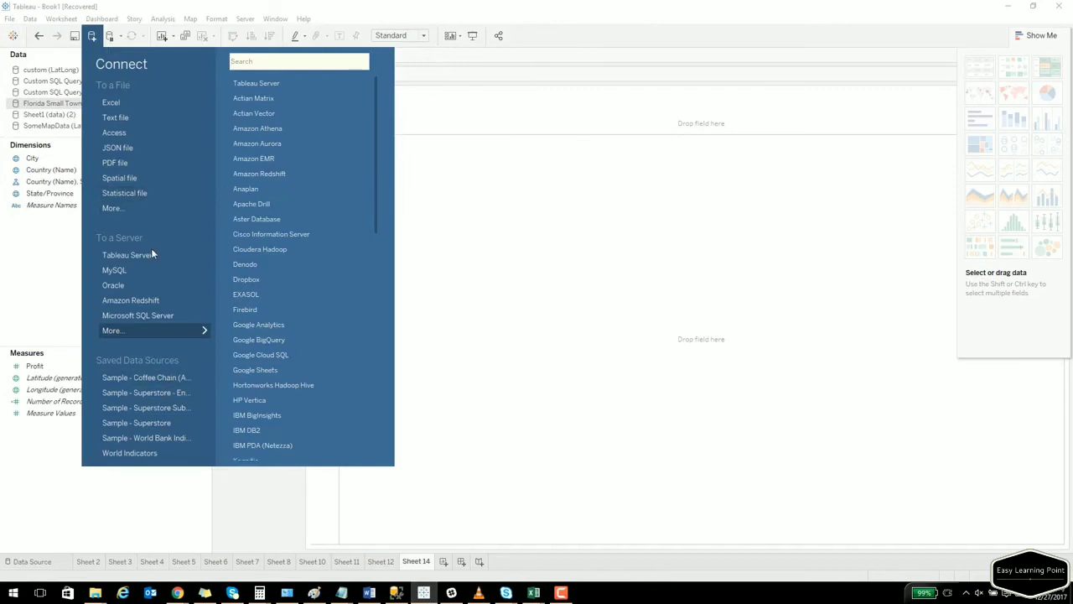
click(117, 104)
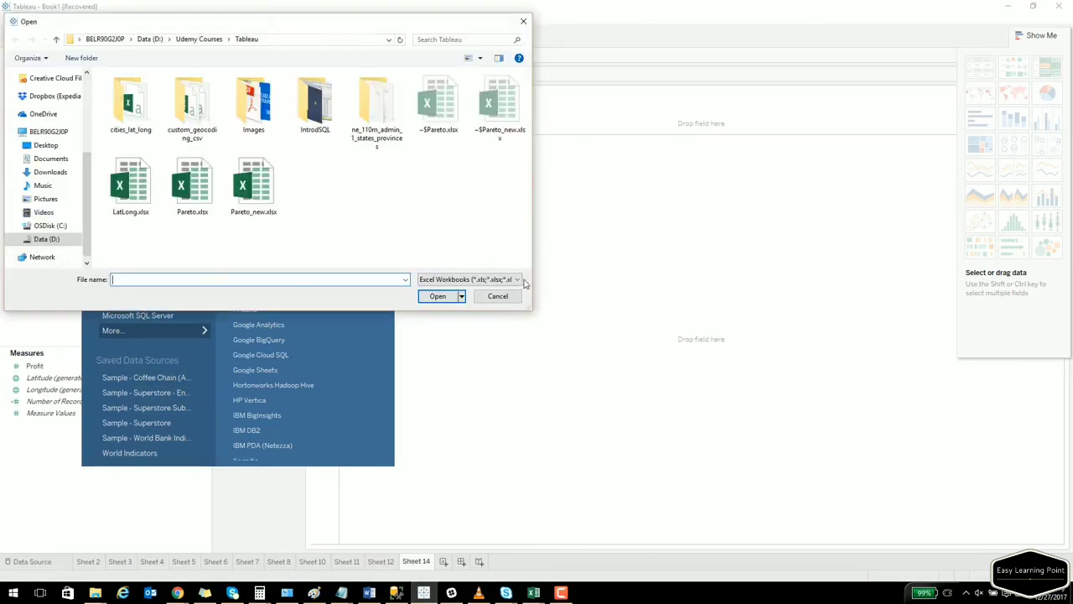
double_click(257, 188)
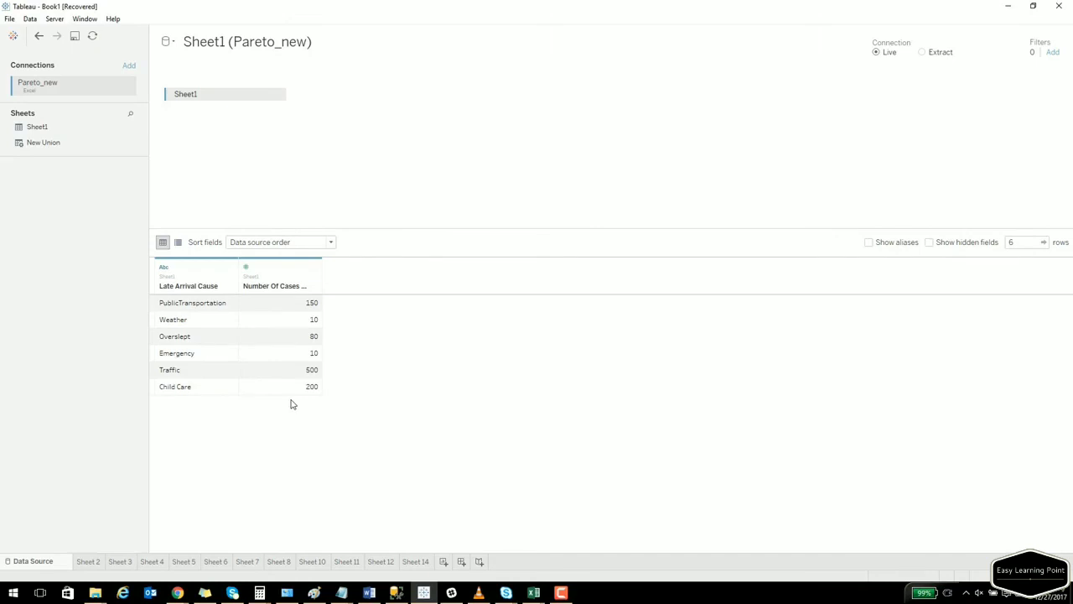
click(443, 562)
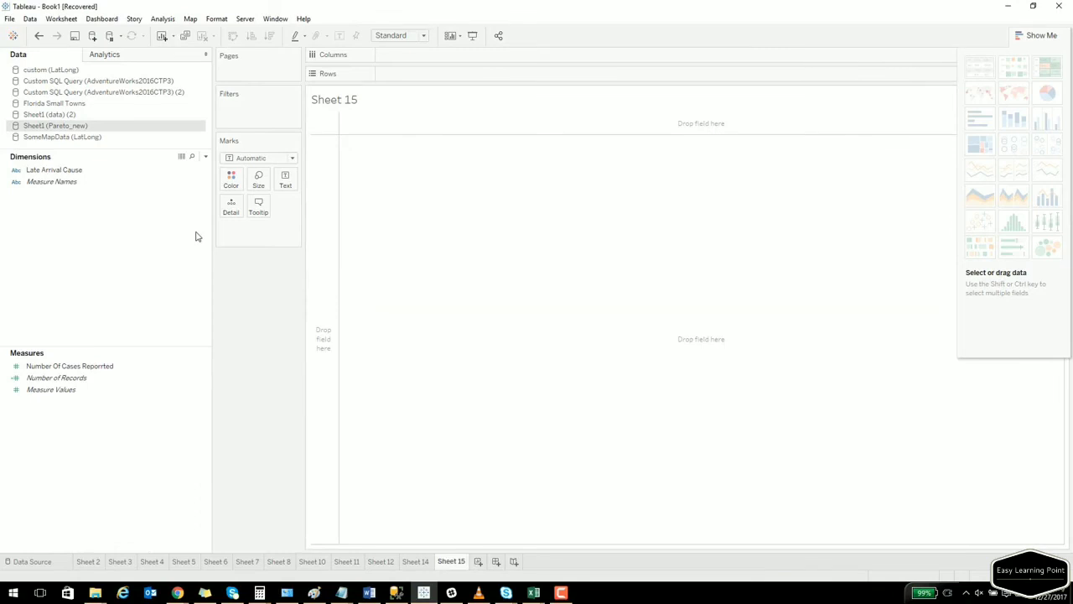
Build bars of Number Of Cases Reported with Late Arrival Cause across Columns.
drag(81, 171, 329, 208)
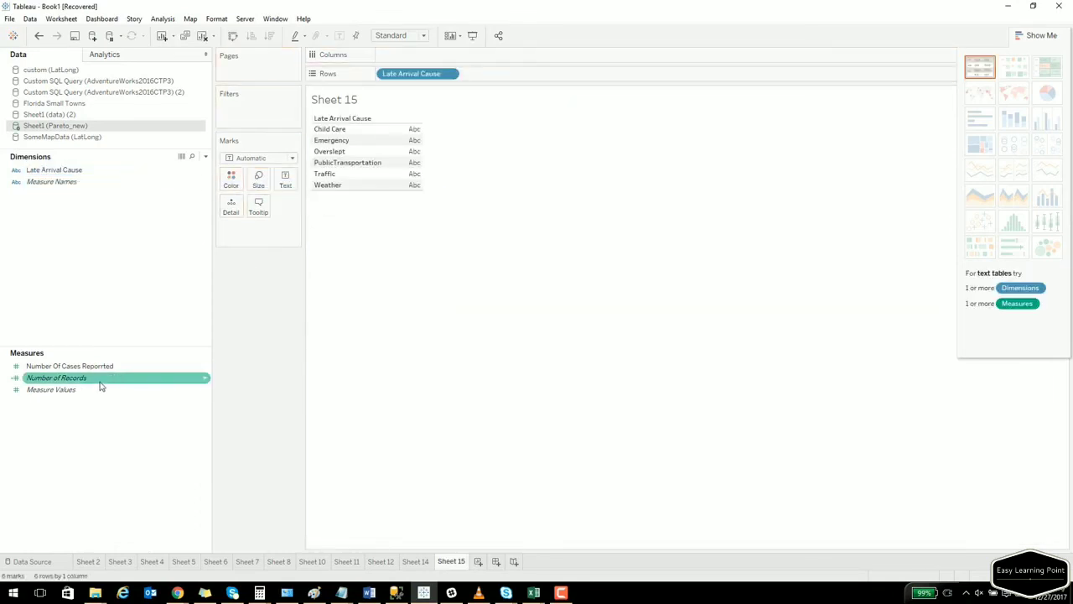
drag(67, 365, 401, 169)
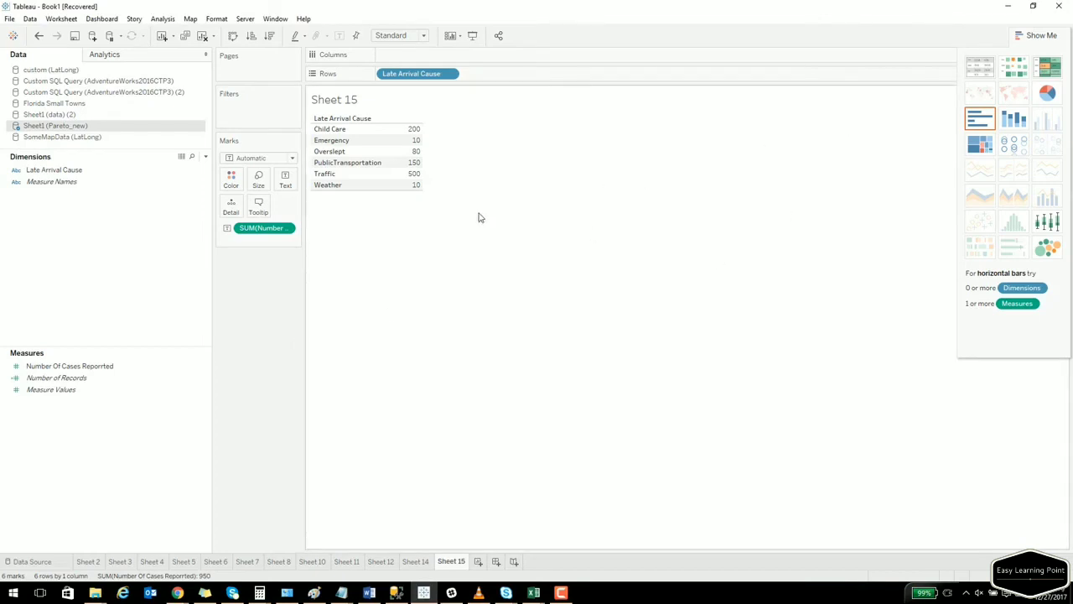
click(1008, 122)
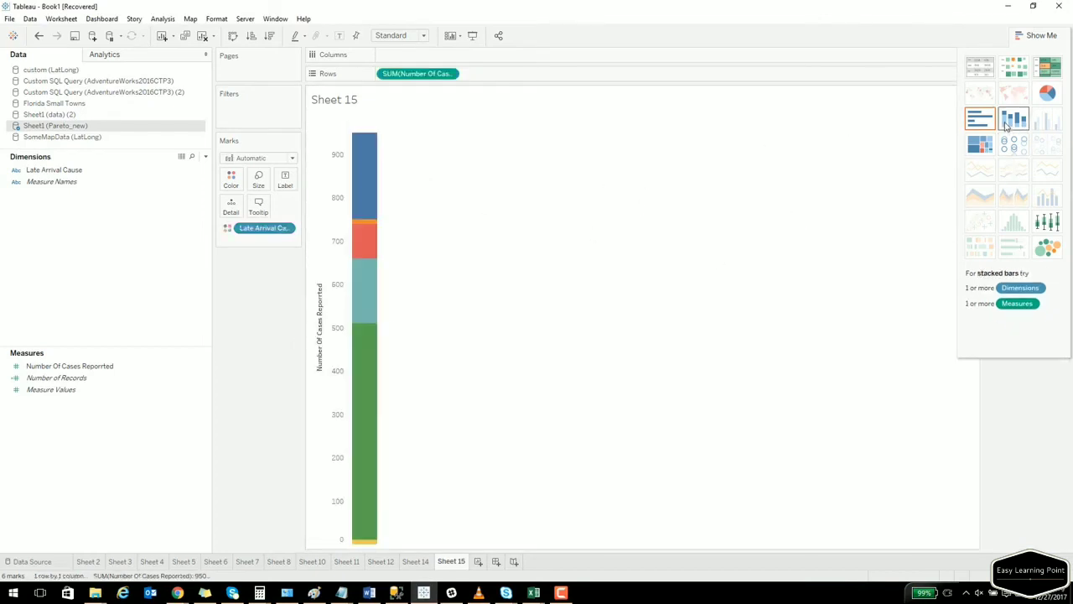
drag(247, 228, 436, 53)
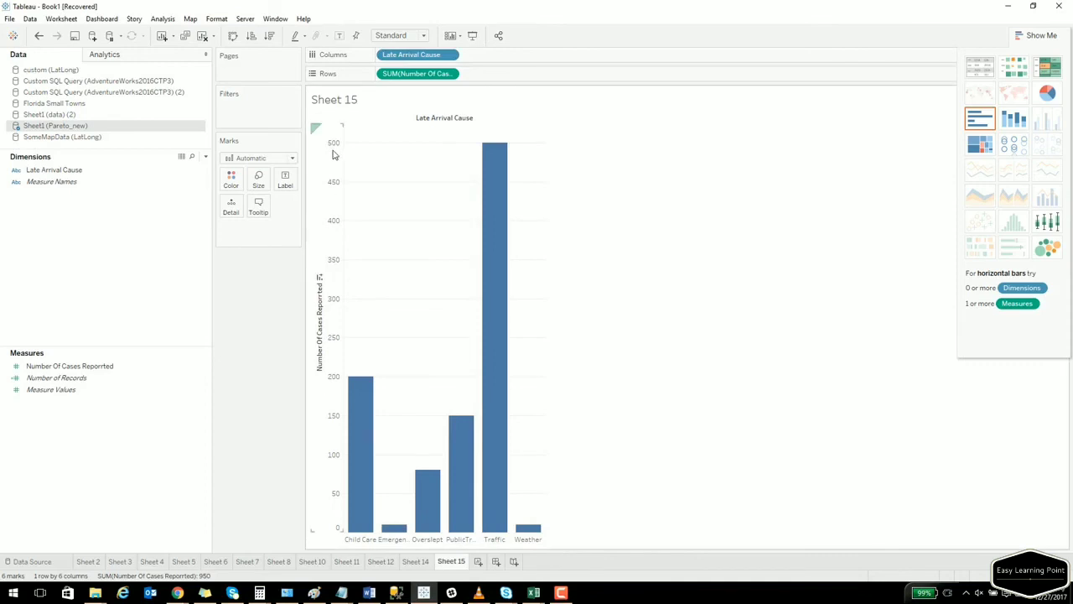
Sort the cause bars descending and fit the chart to Entire View.
mouse_move(349, 440)
click(319, 277)
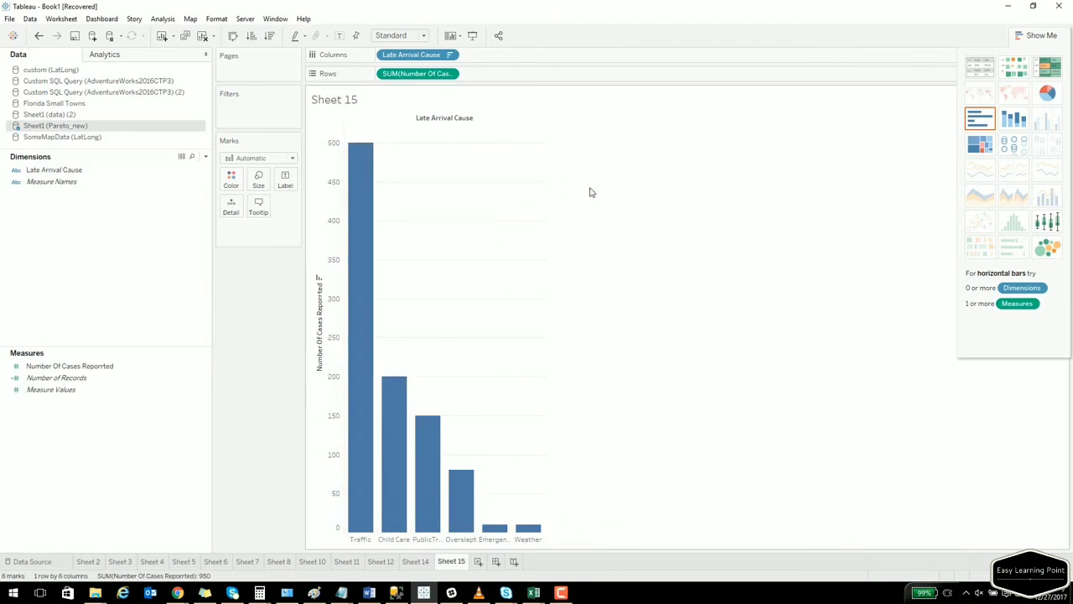
click(427, 37)
click(421, 82)
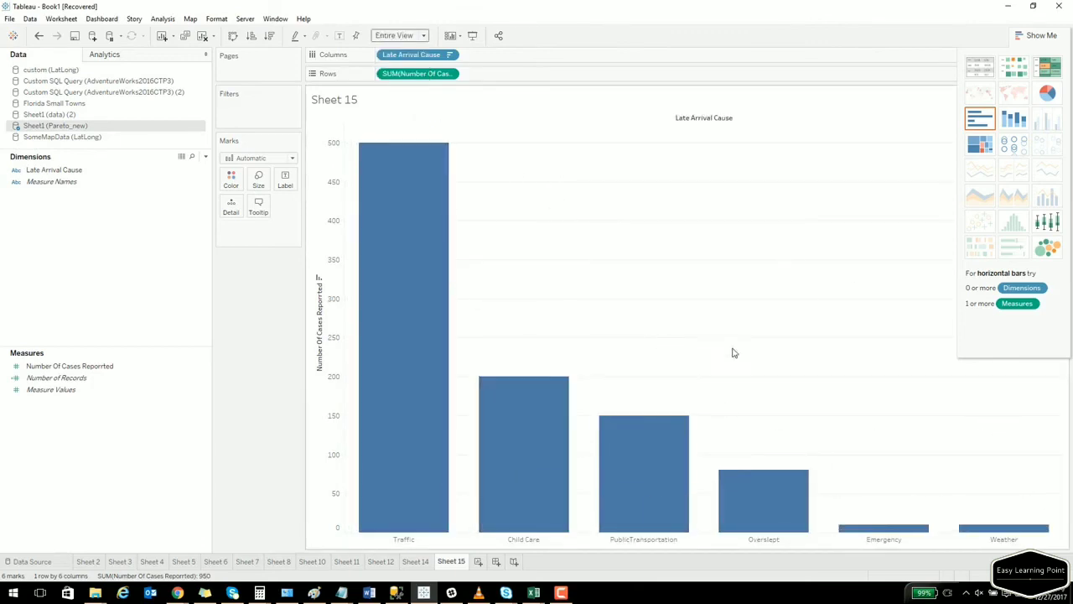
click(177, 593)
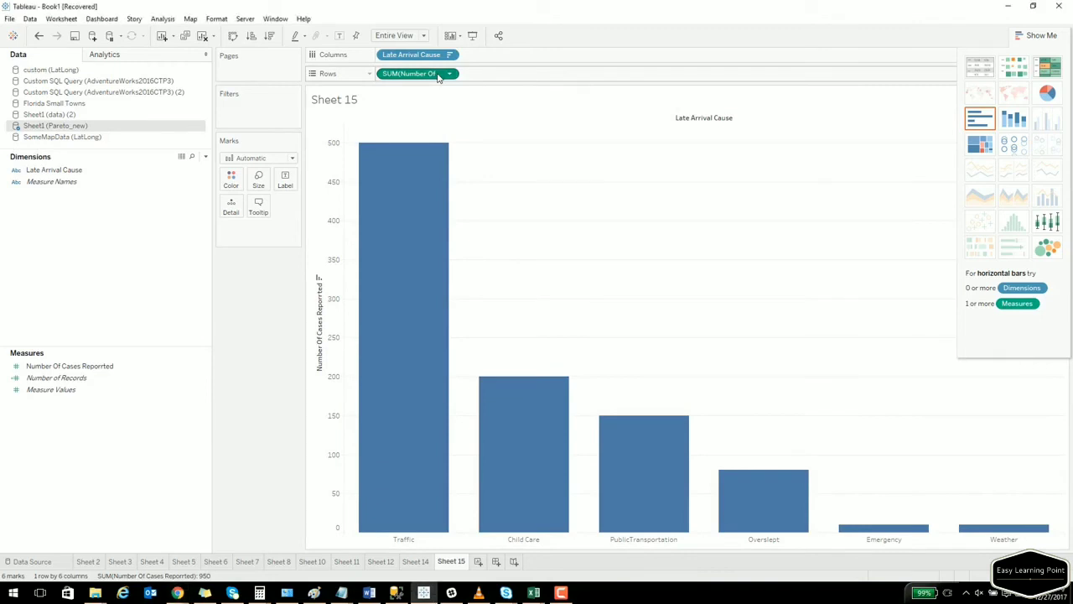
Duplicate SUM(Number Of Cases Reported) on Rows and set the second pane's mark type to Line.
drag(438, 76, 546, 78)
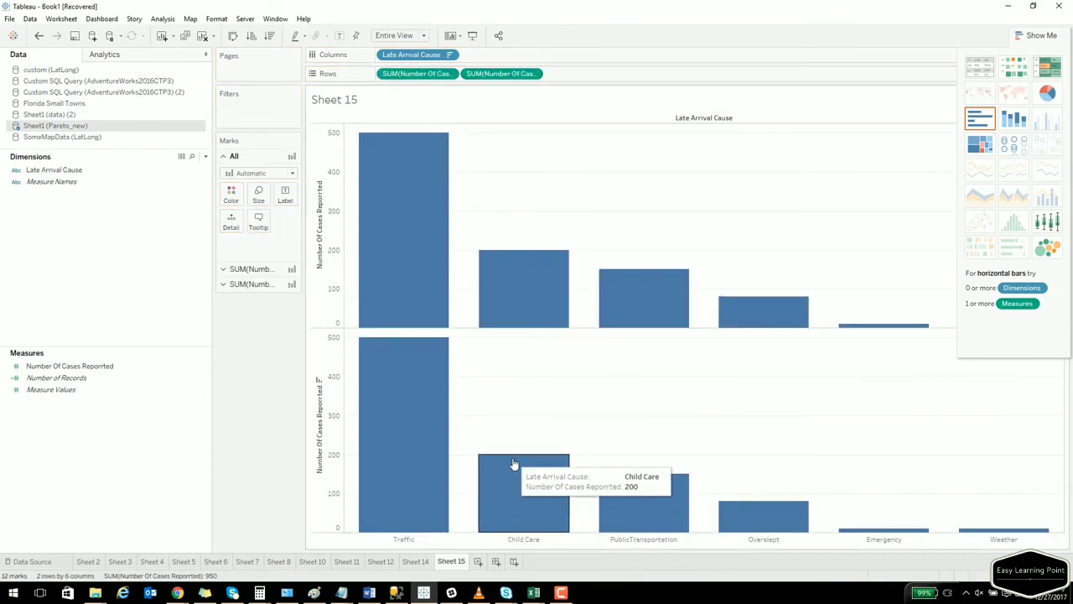
click(223, 285)
click(267, 205)
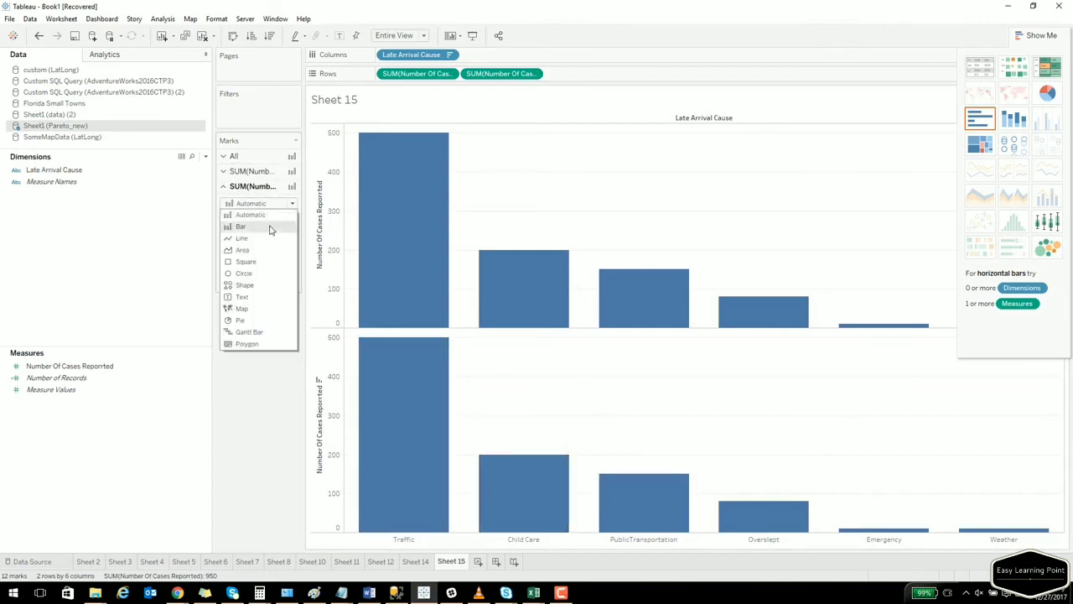
click(242, 238)
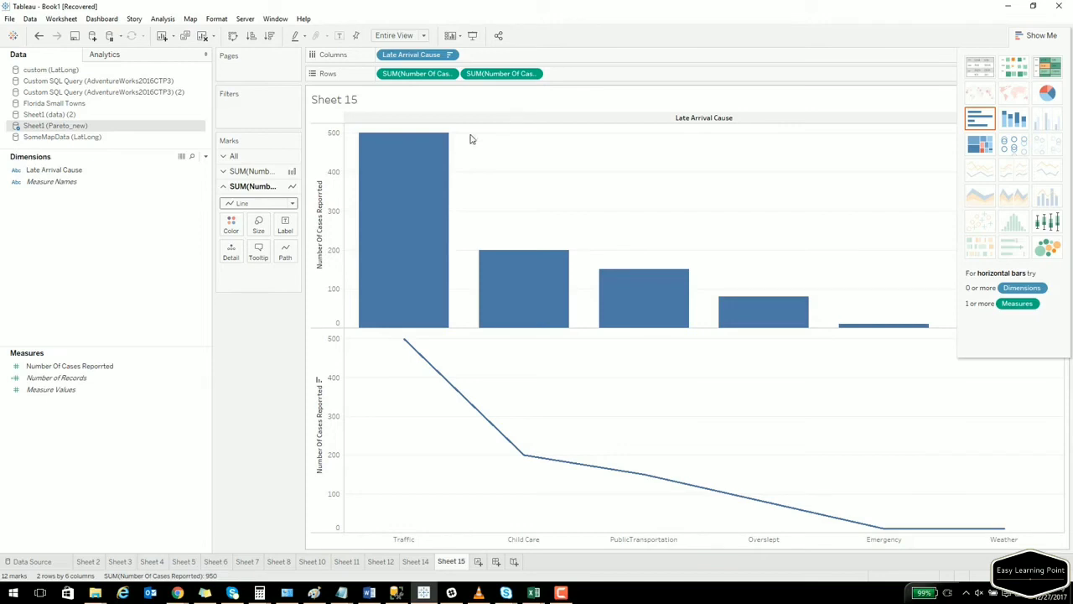
key(alt+Tab)
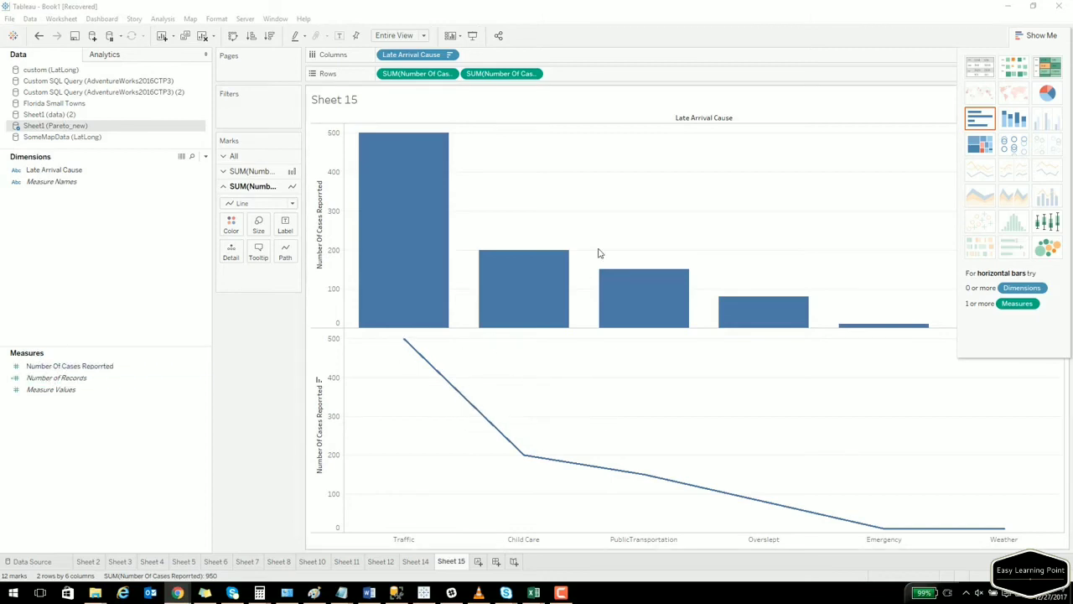
Apply a Running Total quick table calculation to the second case-count measure.
click(534, 73)
mouse_move(507, 274)
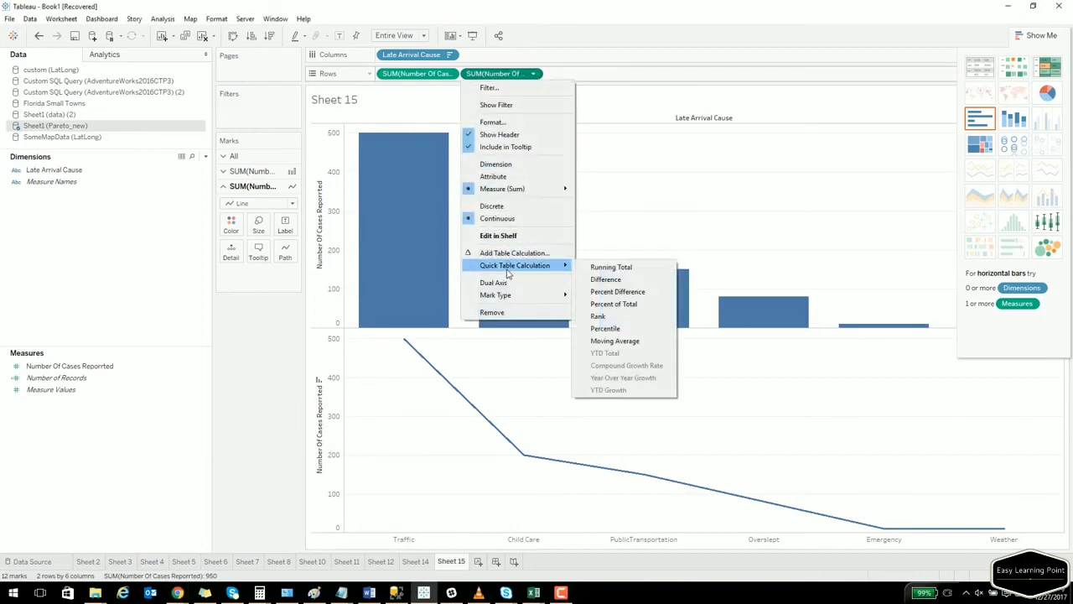
click(621, 269)
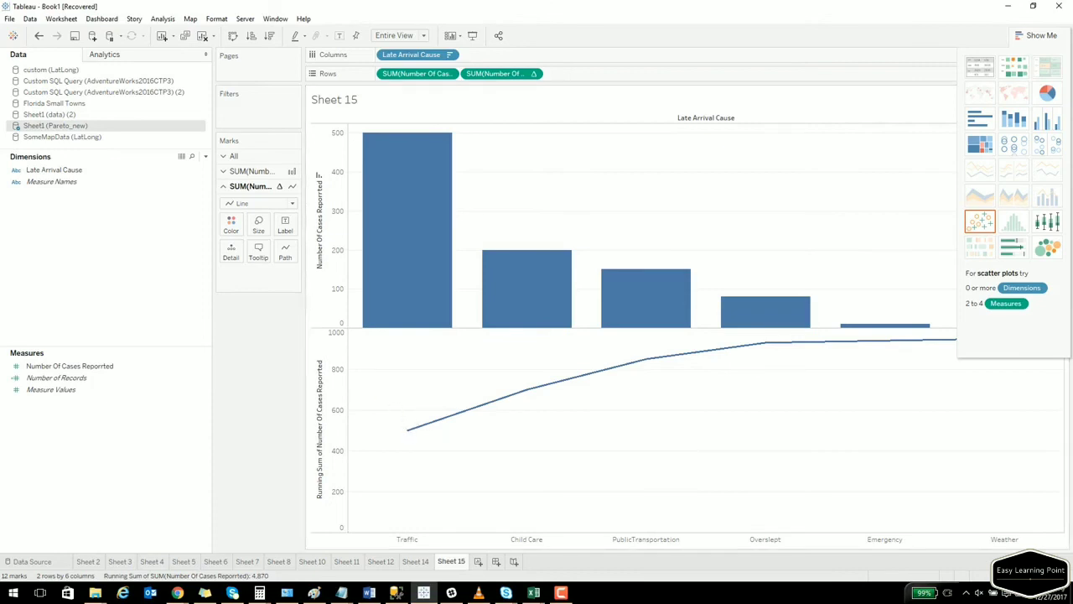
Compute the running total along Specific Dimensions with a Percent of Total secondary calculation.
click(534, 74)
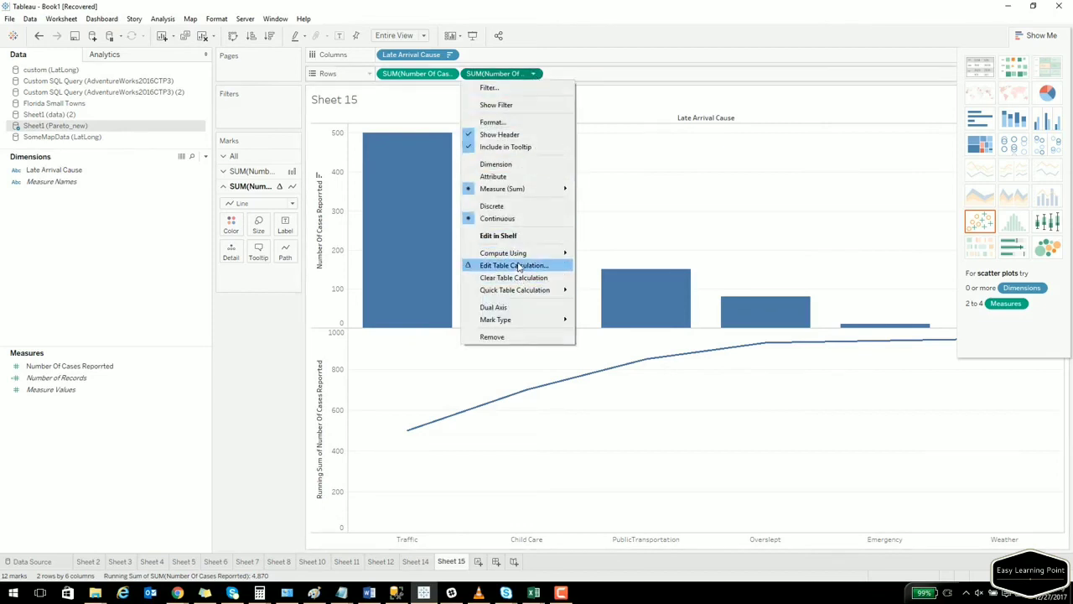
click(517, 265)
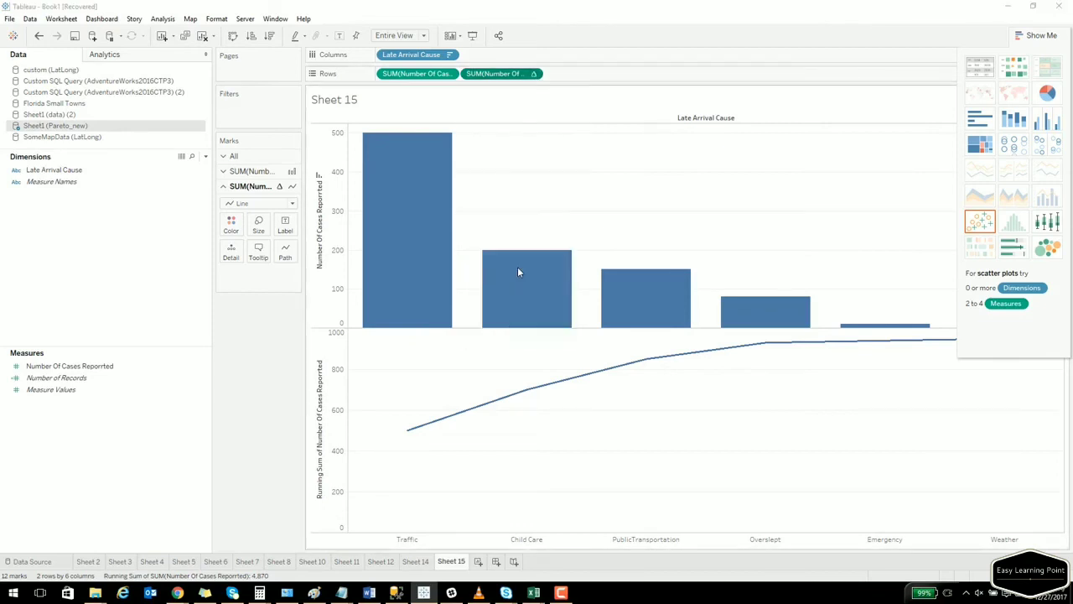
drag(289, 212, 570, 166)
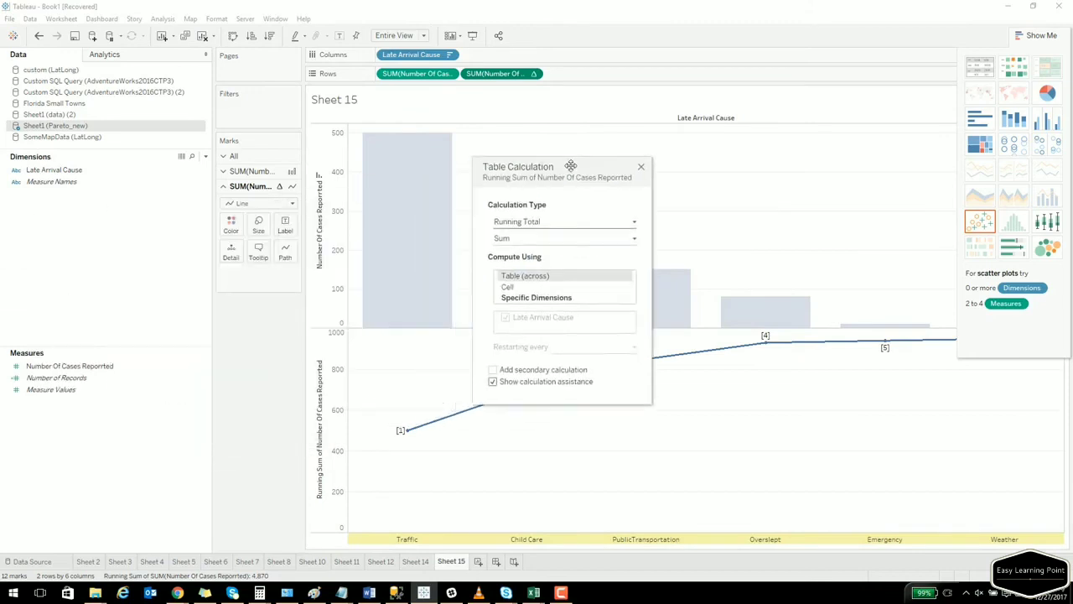
click(588, 291)
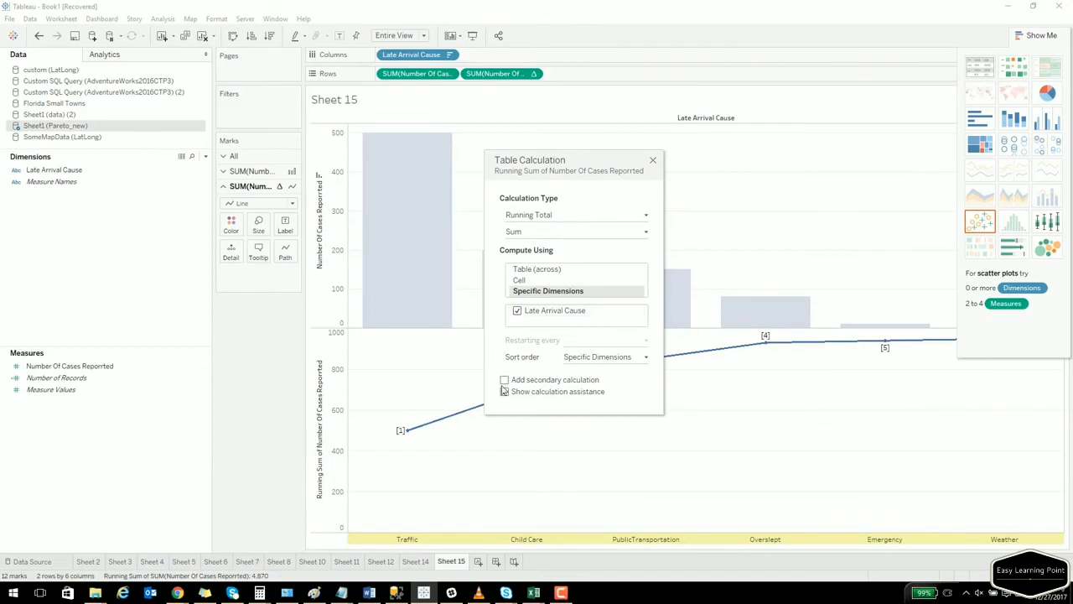
click(504, 380)
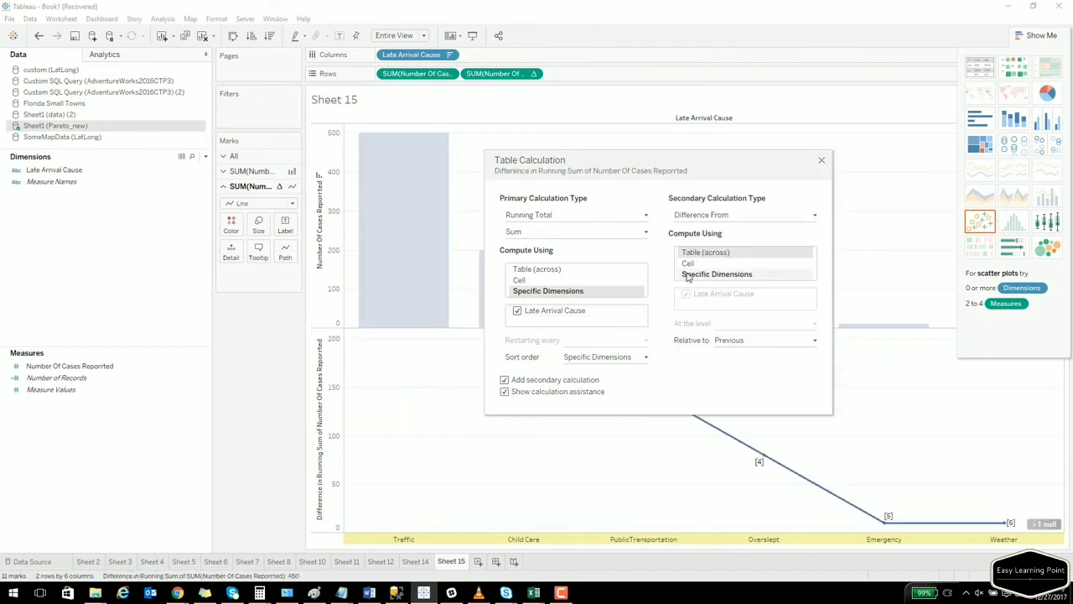
click(709, 217)
click(719, 261)
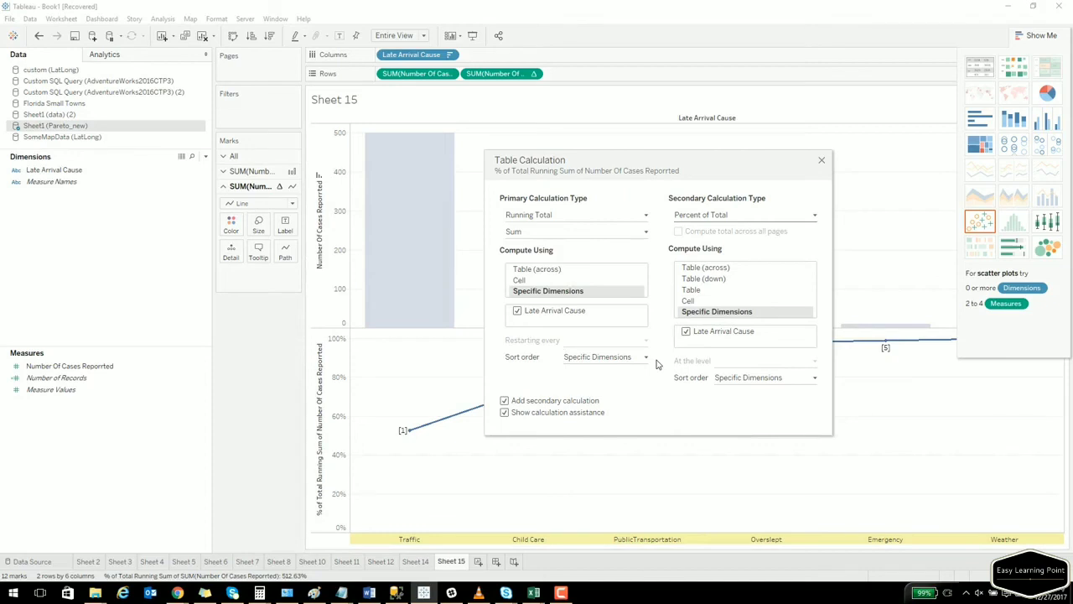
click(822, 159)
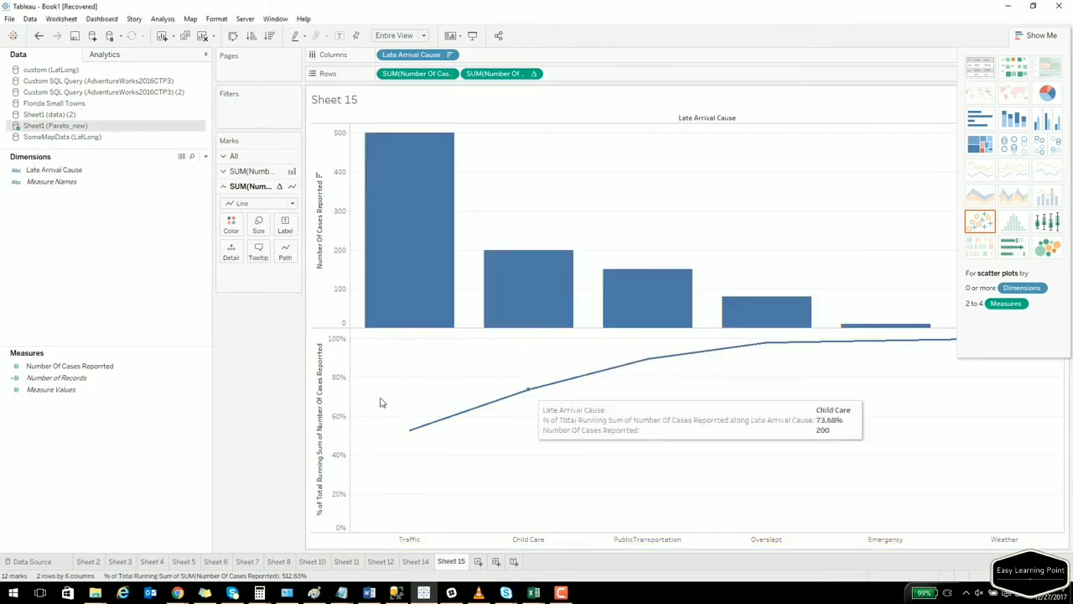
Combine the two panes on a Dual Axis and set the case-count marks card to Bar.
right_click(326, 423)
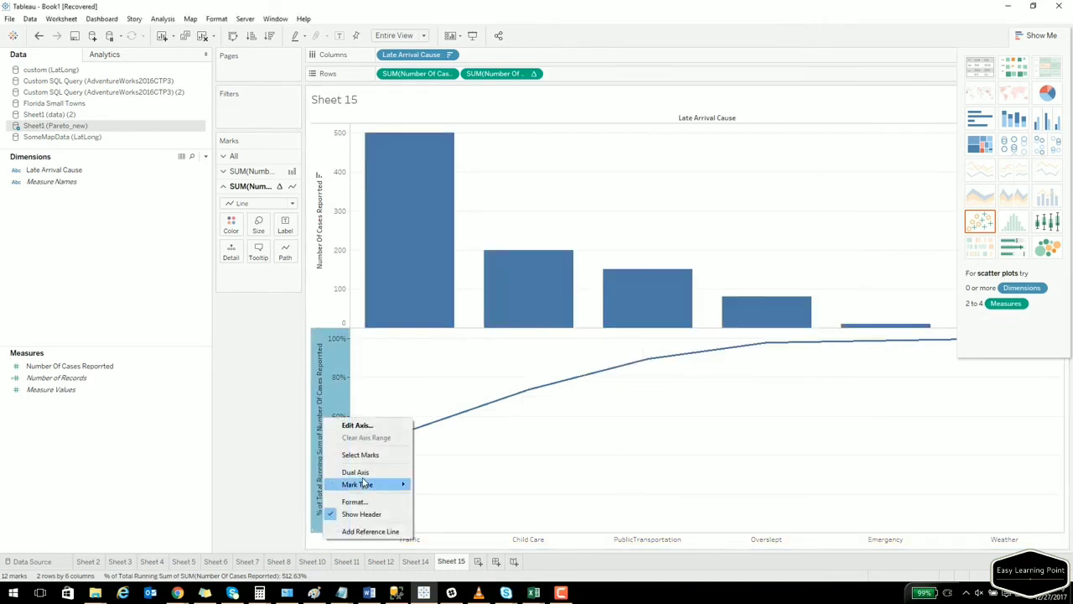
click(355, 472)
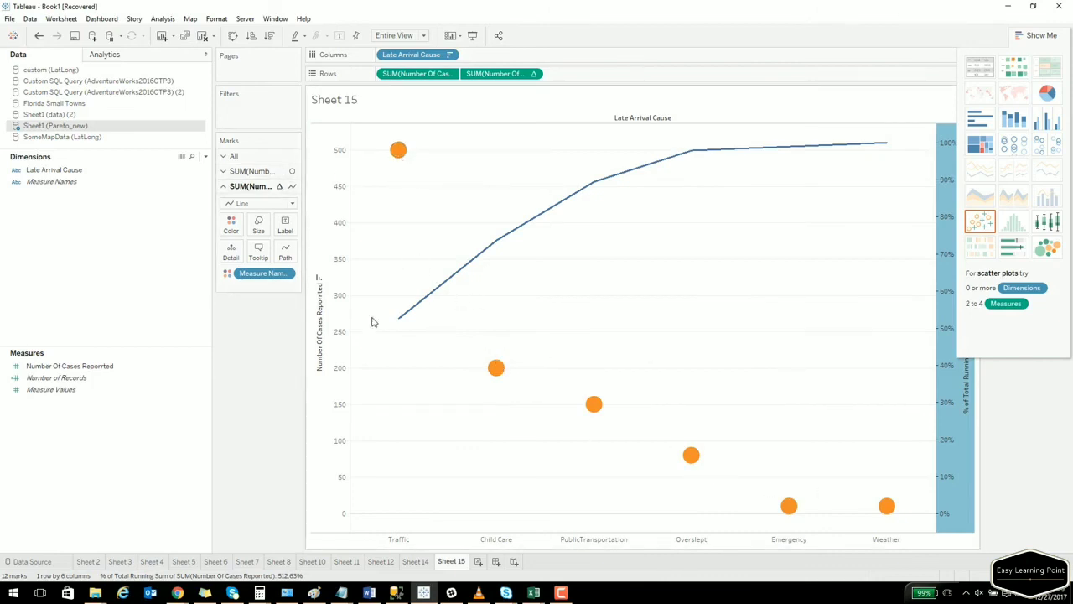
click(265, 175)
click(257, 189)
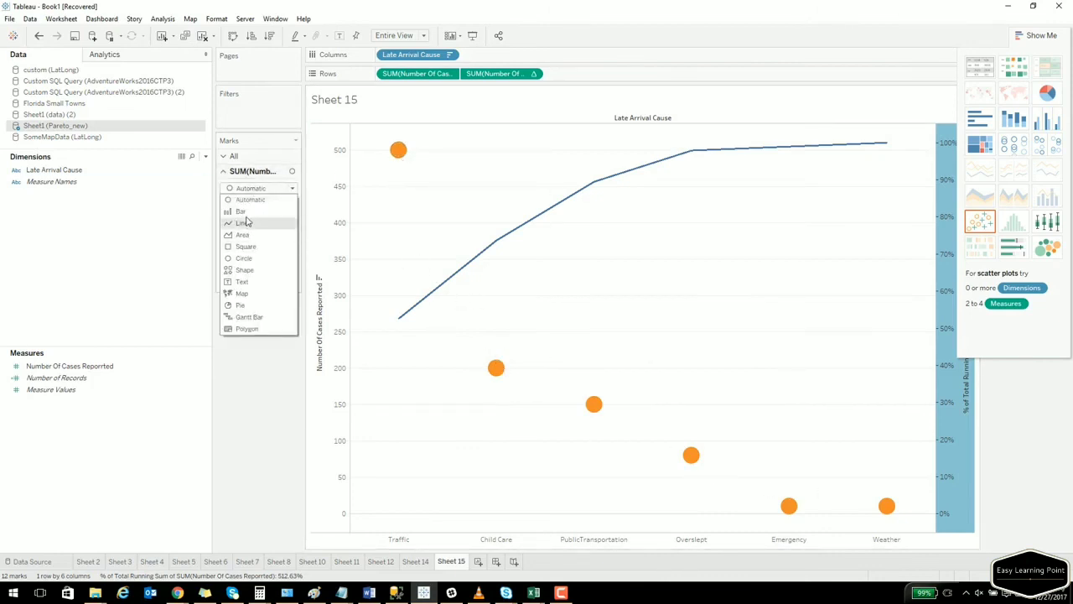
click(248, 212)
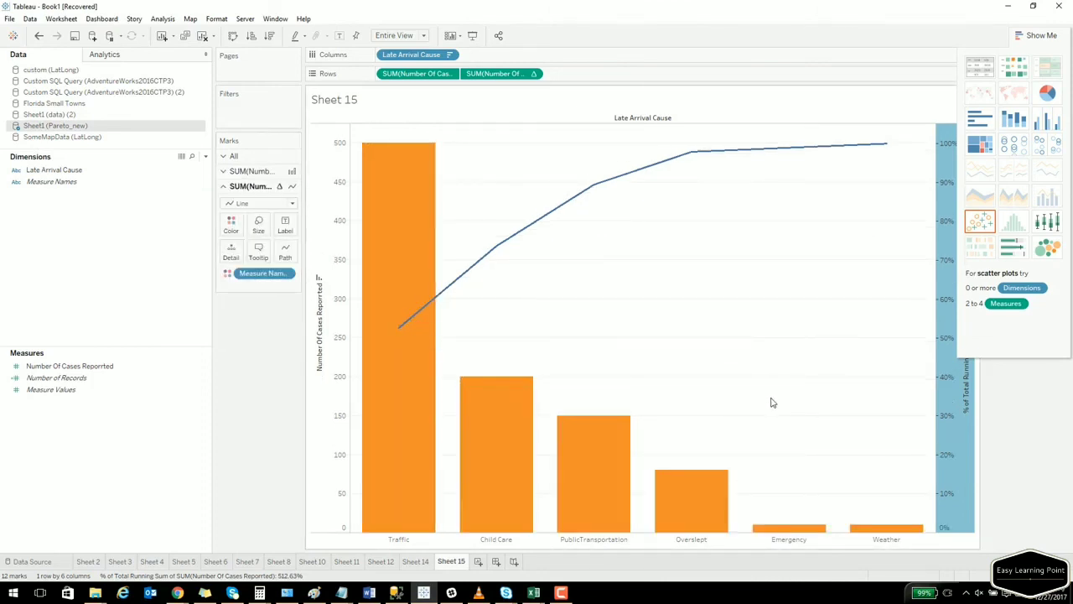
mouse_move(626, 477)
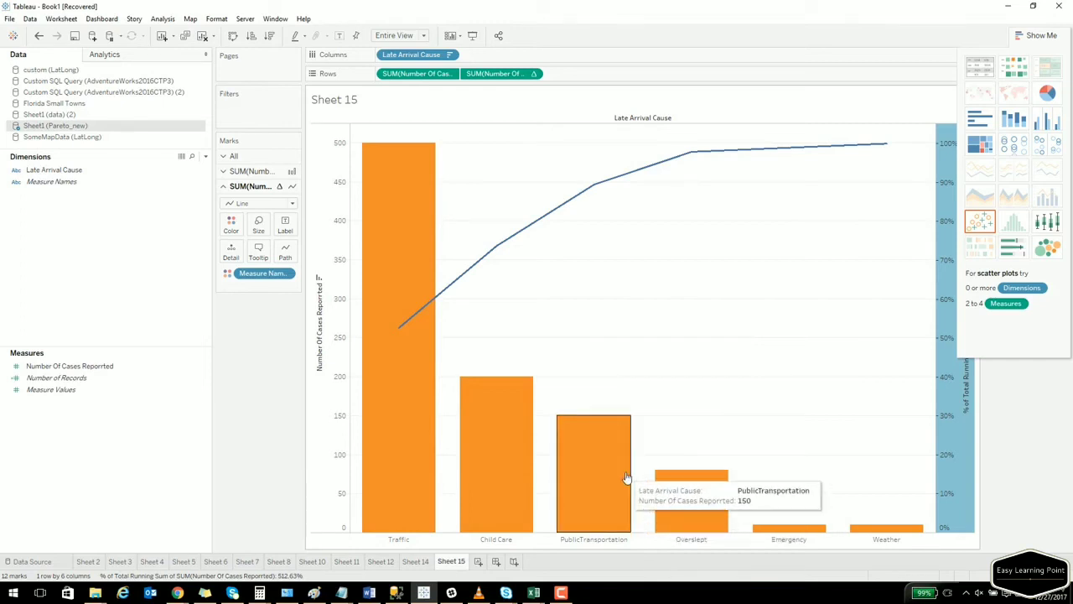
key(alt+Tab)
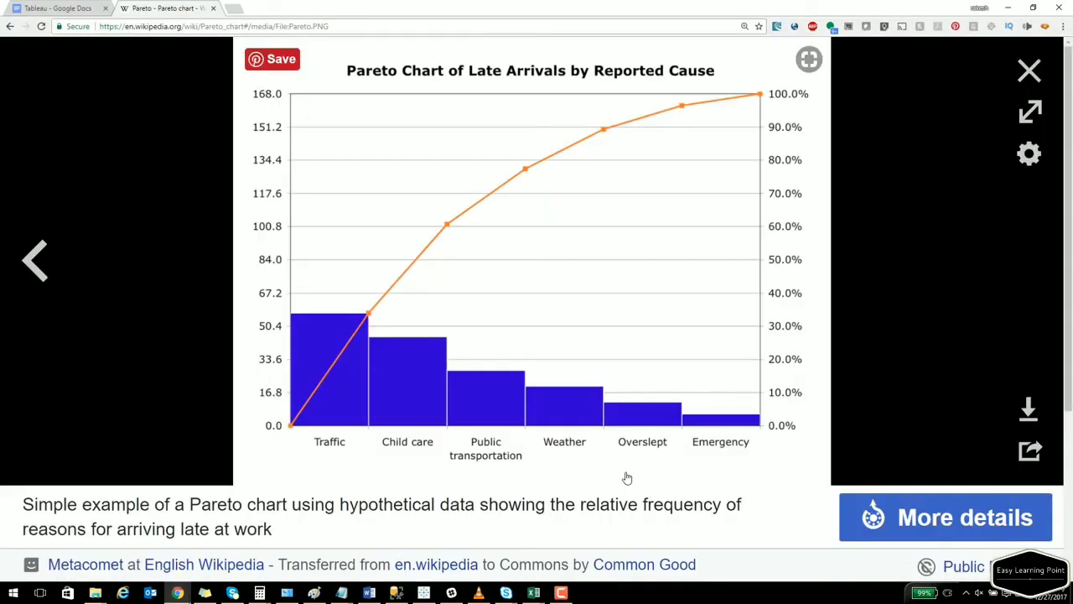
click(1029, 70)
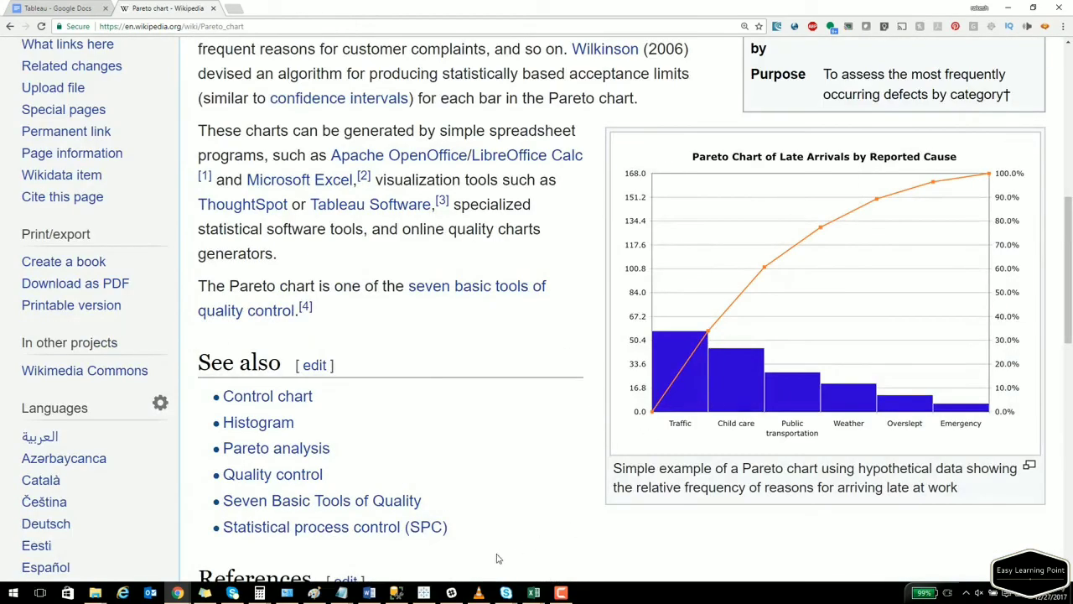
click(423, 593)
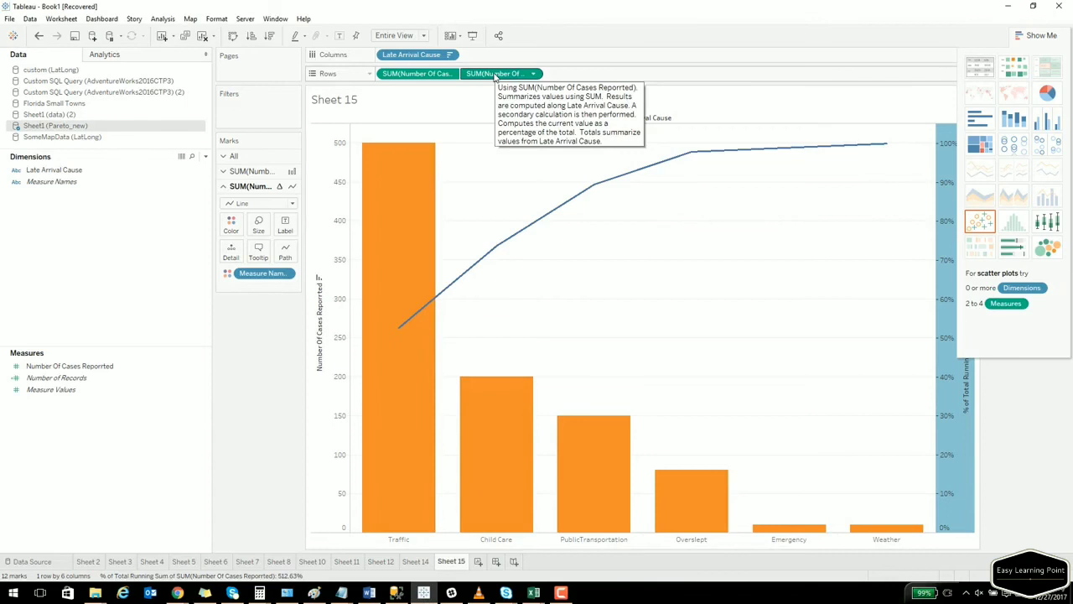
Put the cumulative percent measure on Label so the line points show percentages.
drag(496, 76, 290, 237)
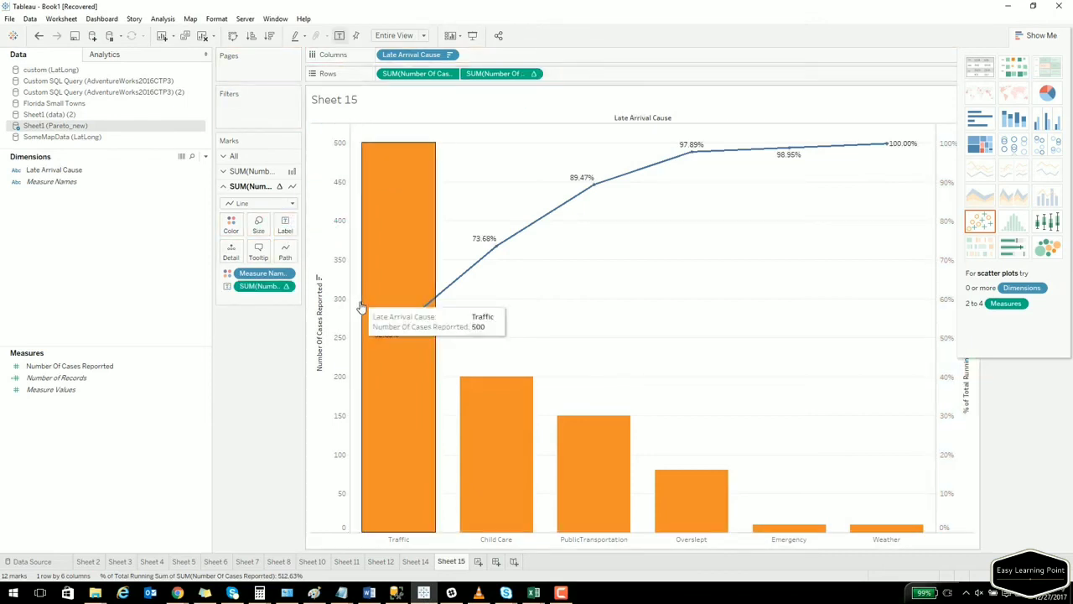
click(534, 74)
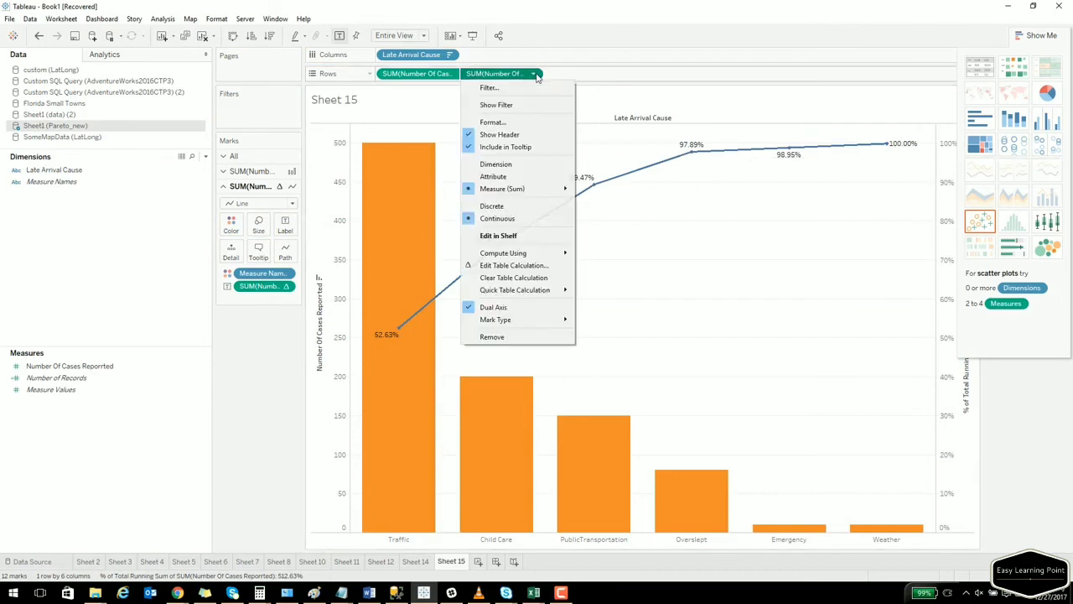
click(538, 125)
click(141, 157)
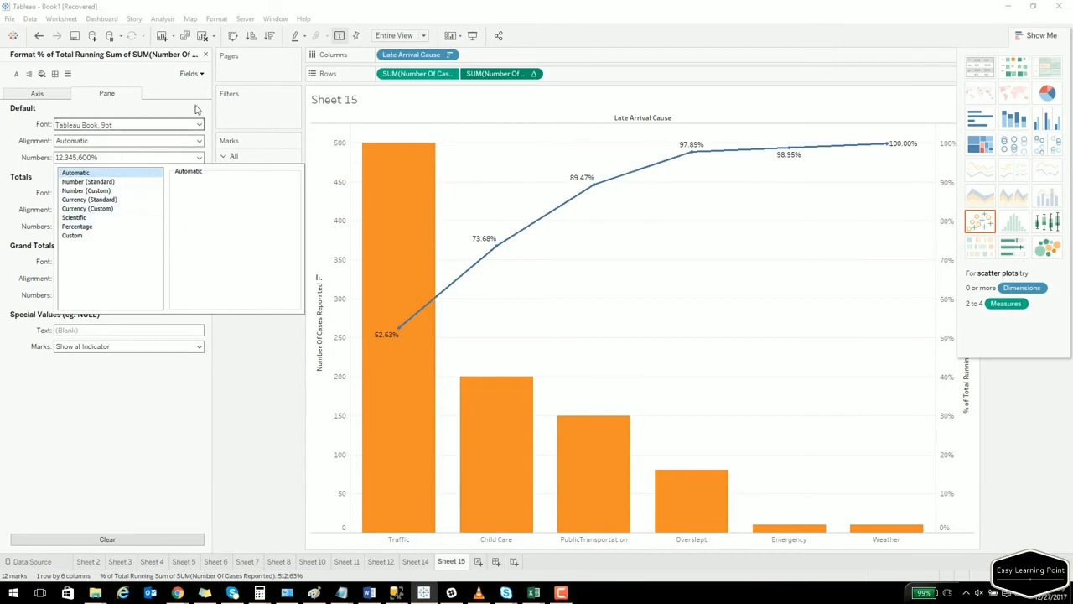
click(206, 54)
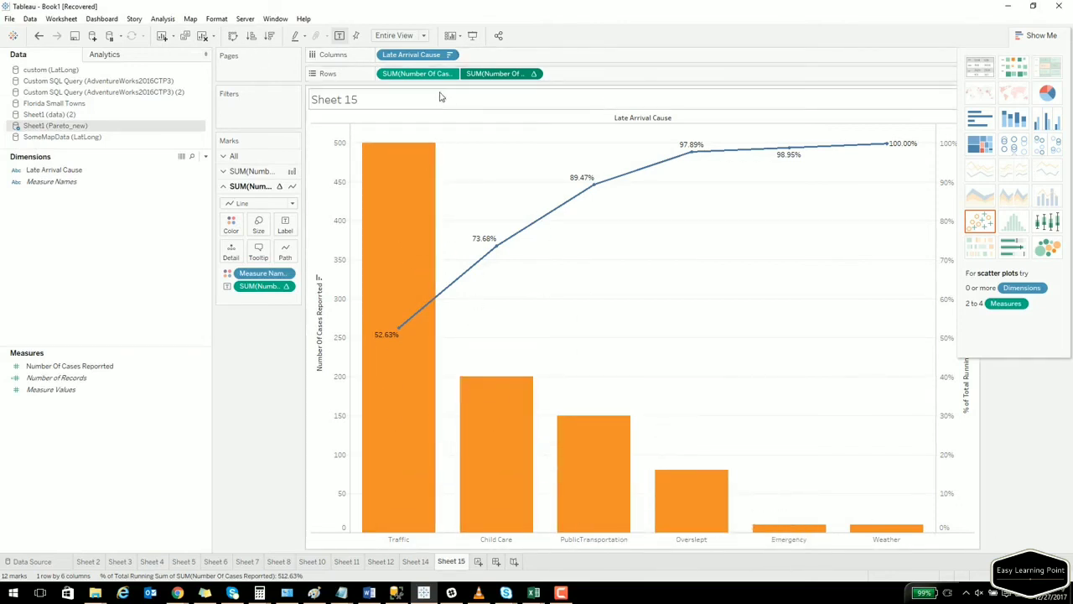
Label the bars with their case counts (500, 200, 150, 80, 10, 10).
drag(431, 76, 307, 188)
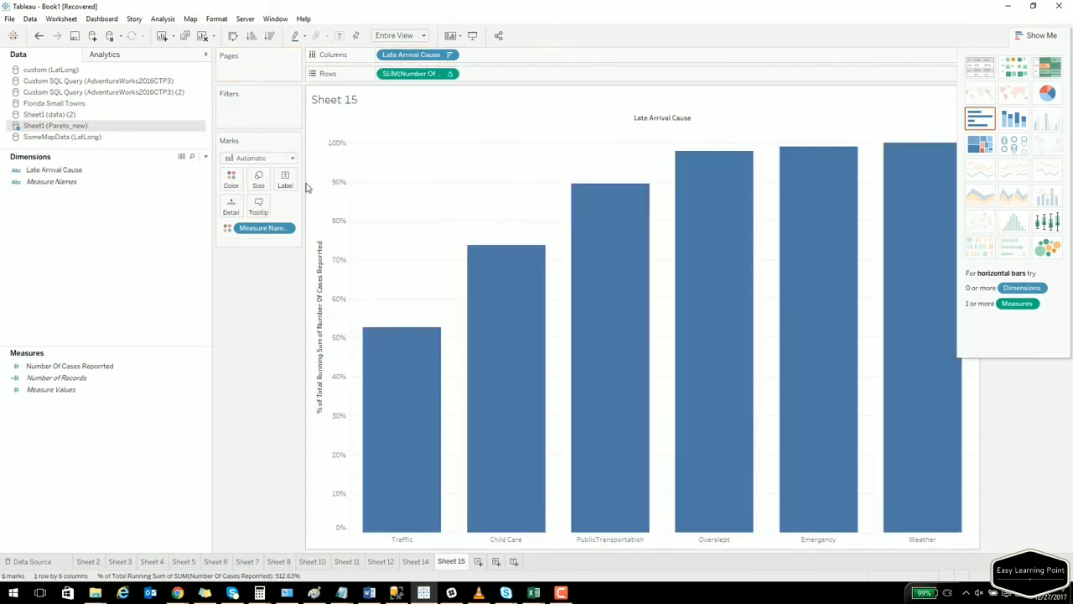
key(ctrl+z)
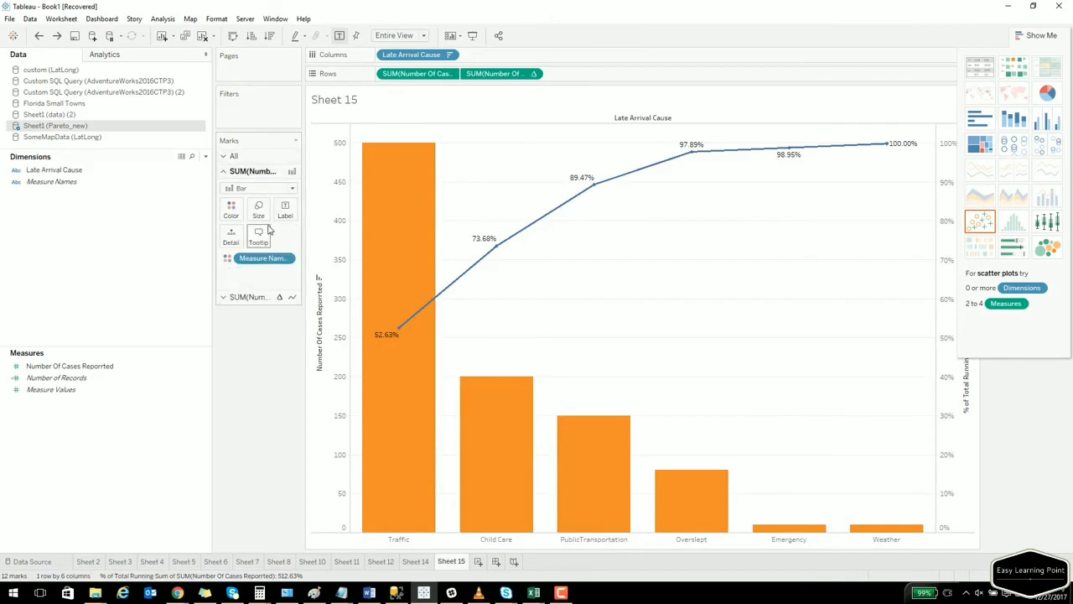
drag(412, 74, 285, 210)
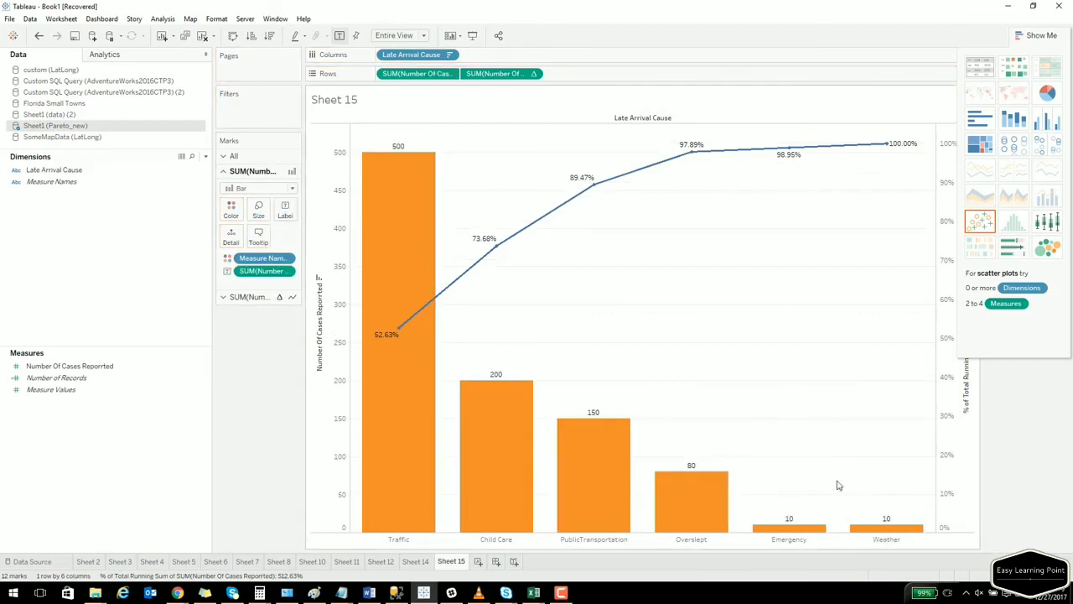
Open the right percentage axis's context menu and close it without changes.
right_click(946, 415)
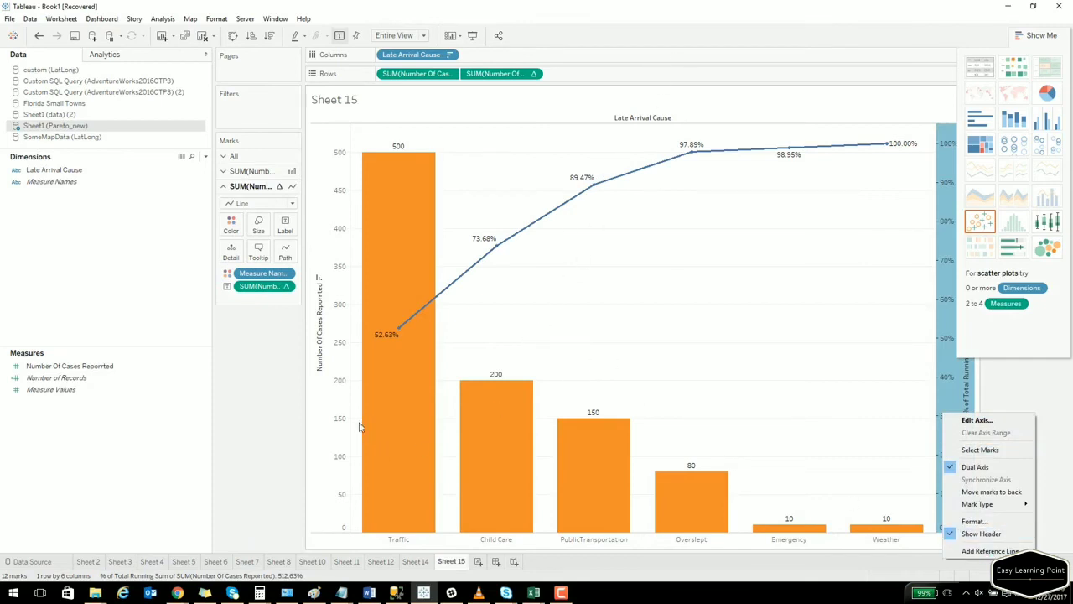
click(313, 453)
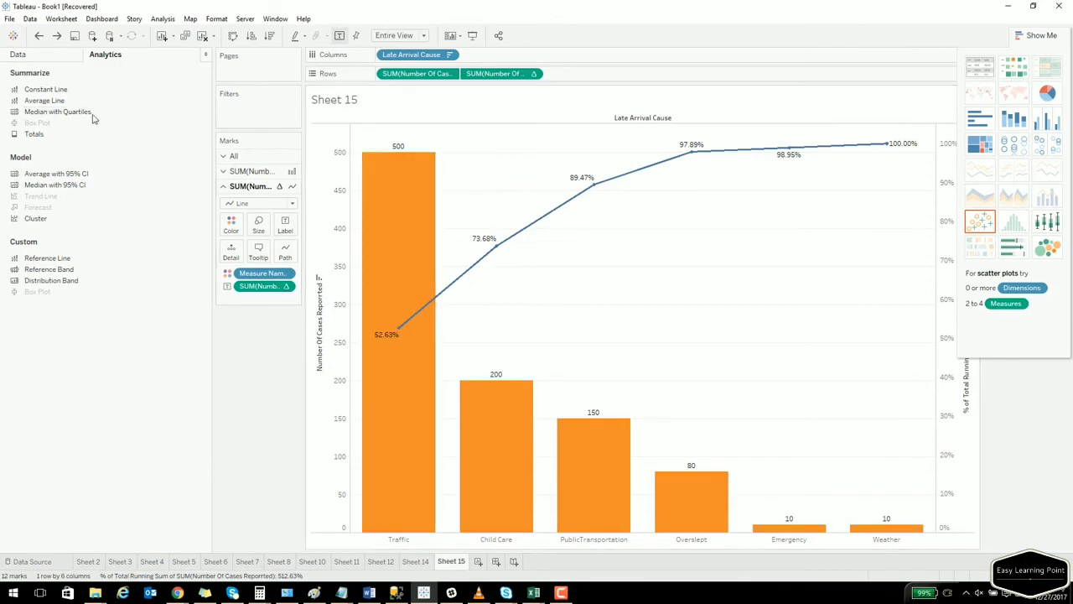
Add a constant reference line and set its value to 0.8 (80%).
drag(58, 94, 409, 187)
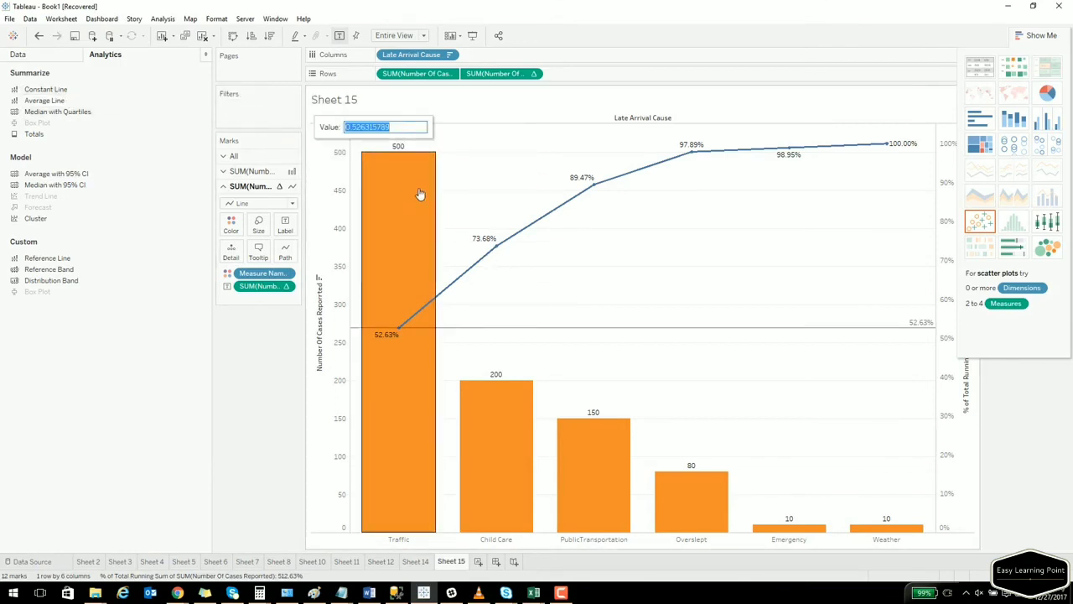
drag(403, 126, 321, 131)
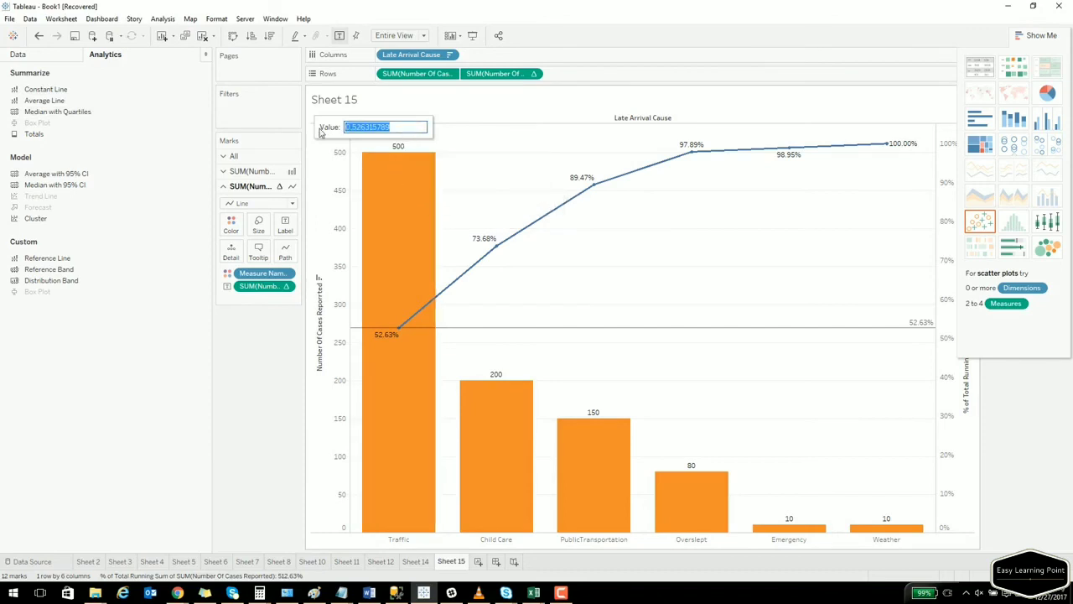
text(8)
click(539, 201)
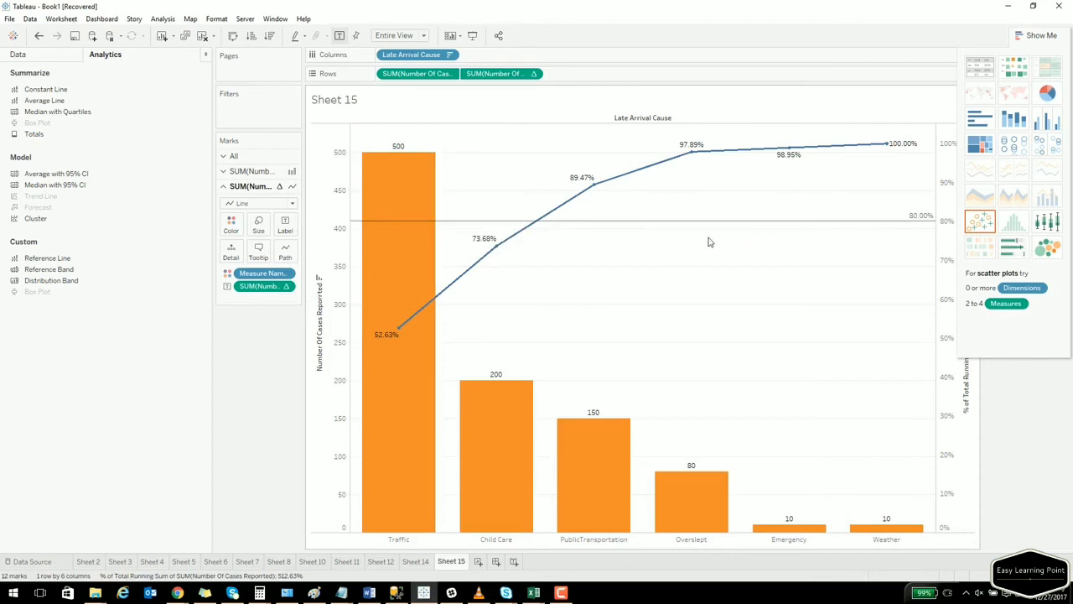
mouse_move(537, 226)
Select the Traffic and Child Care bars reaching 80%, then switch to the Chrome lesson notes.
drag(537, 130, 360, 544)
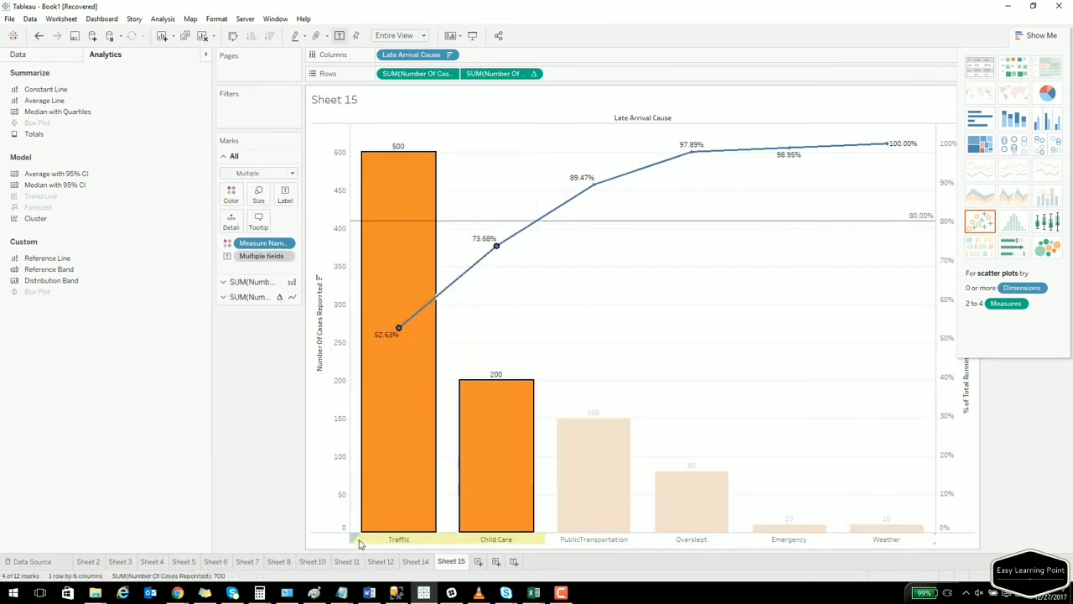
mouse_move(384, 482)
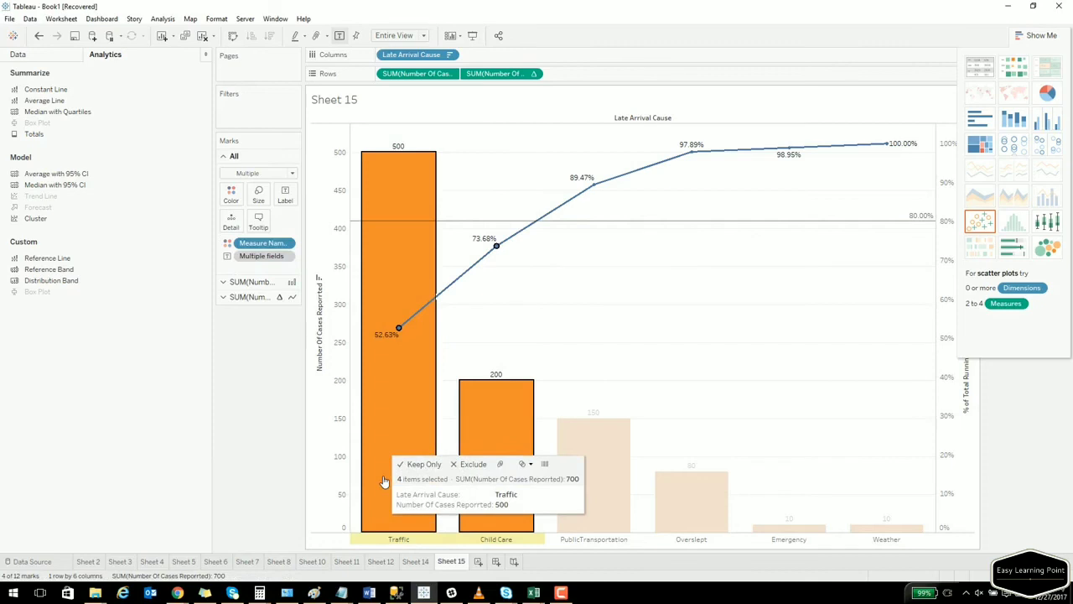
click(178, 593)
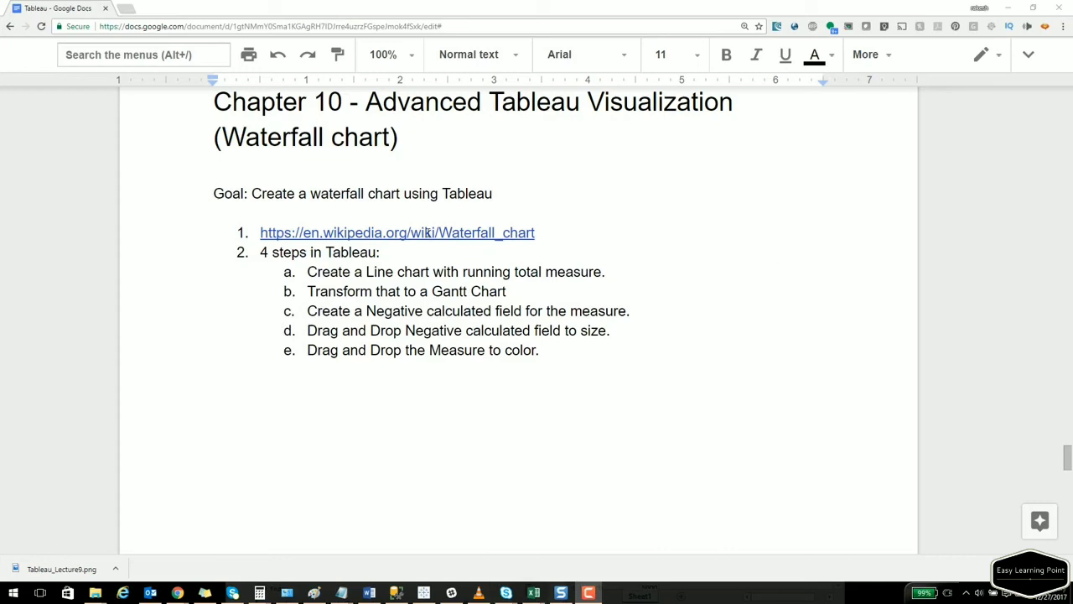
Follow the Waterfall chart link in the lesson notes to Wikipedia in a new tab.
click(427, 233)
click(413, 262)
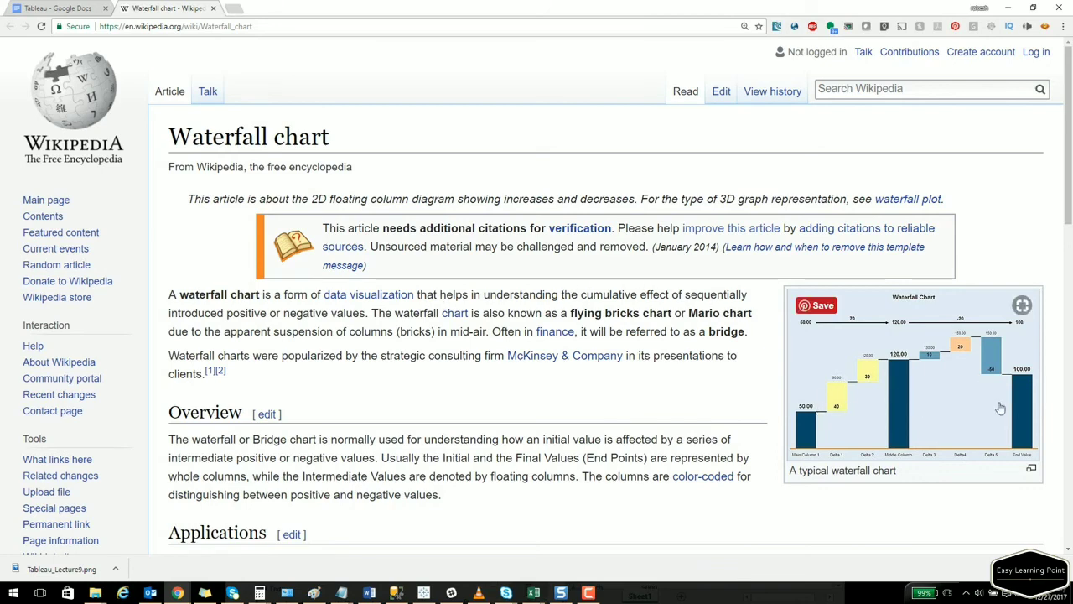
Enlarge the article's example waterfall chart image, then close the viewer.
drag(581, 299, 698, 299)
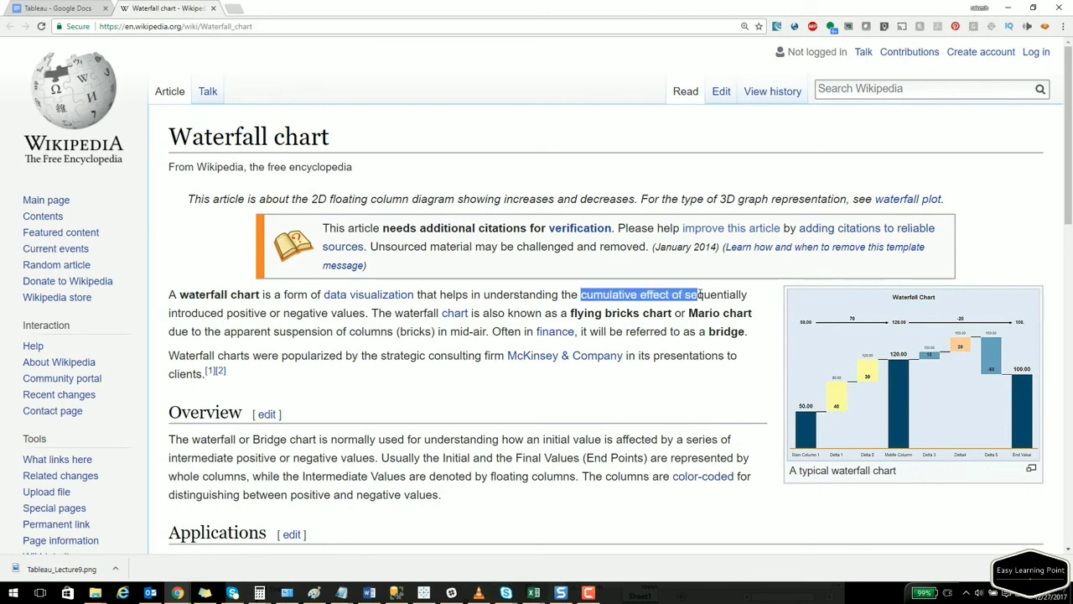
scroll(612, 362, down, 5)
click(599, 371)
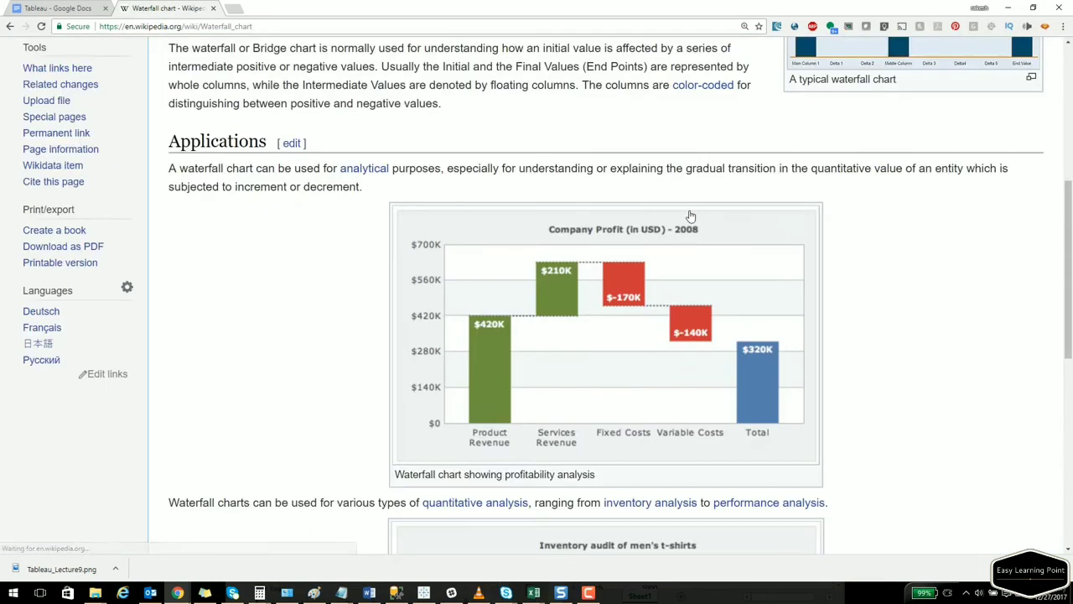
click(1038, 62)
scroll(293, 325, up, 5)
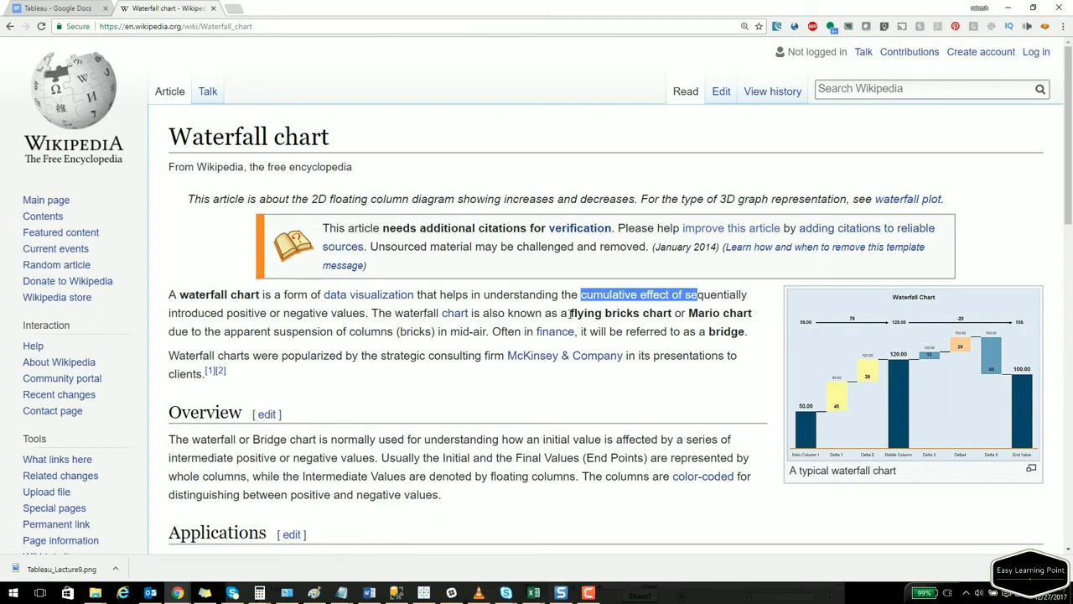
Highlight the alternative names 'flying bricks chart' and 'Mario chart', read on, then return to the notes.
drag(570, 314, 738, 317)
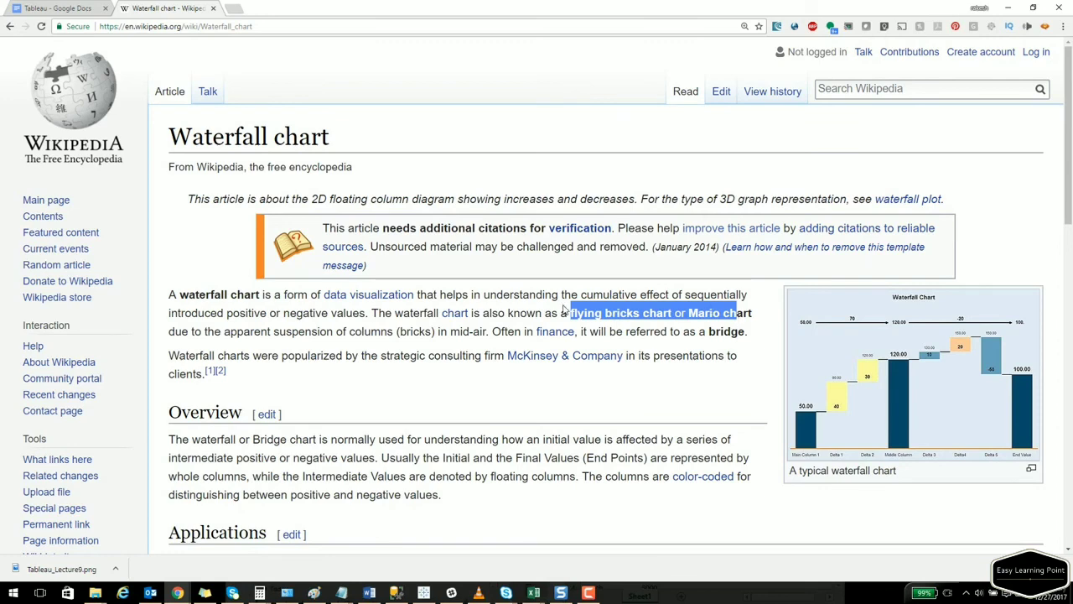
scroll(532, 313, down, 1)
scroll(531, 314, down, 1)
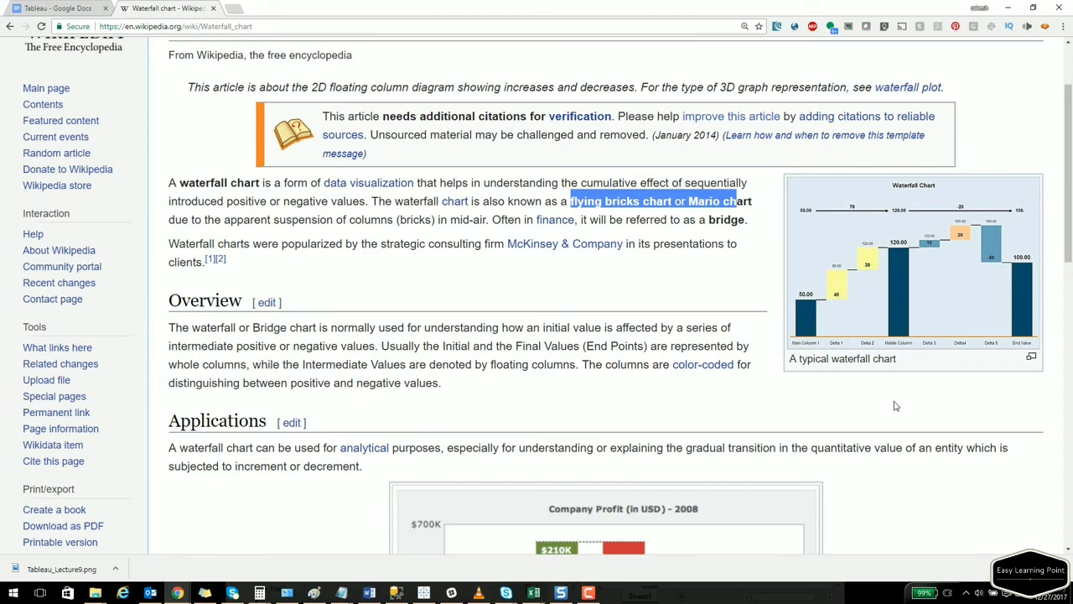
scroll(895, 406, down, 8)
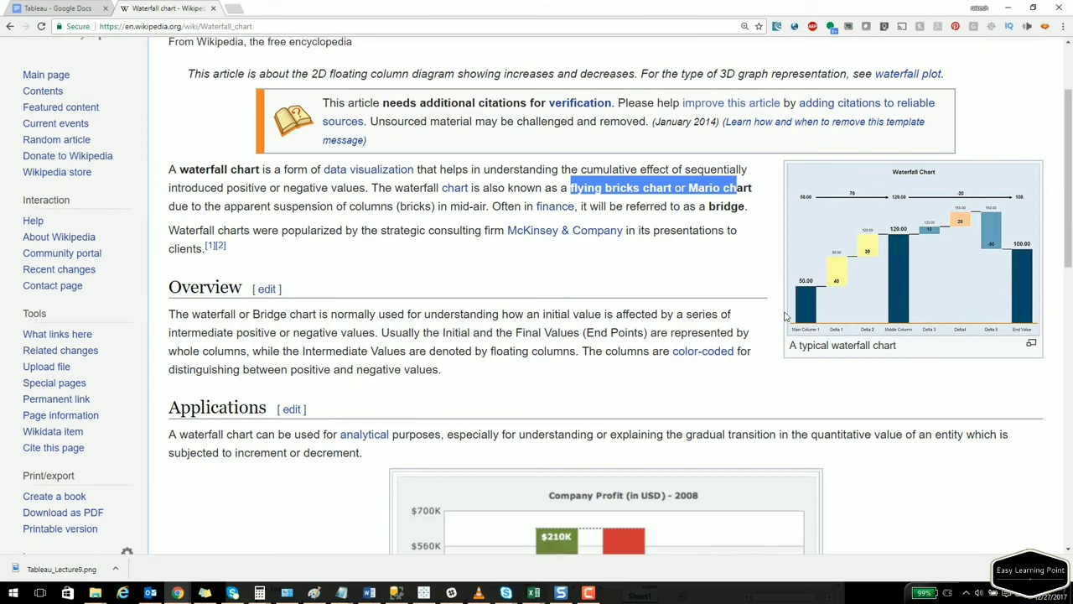
scroll(769, 313, down, 2)
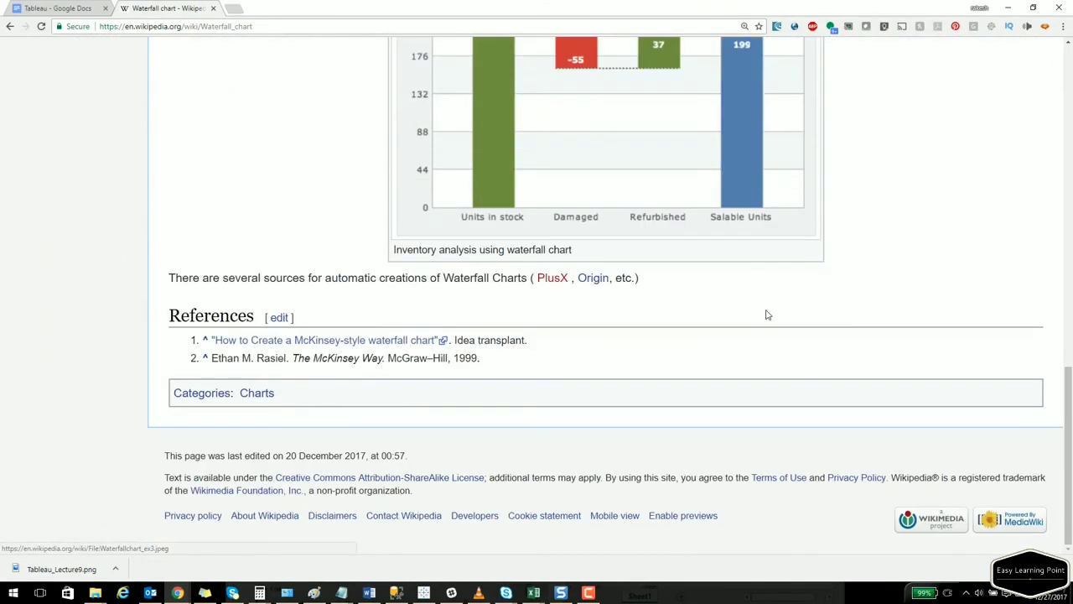
key(ctrl+Tab)
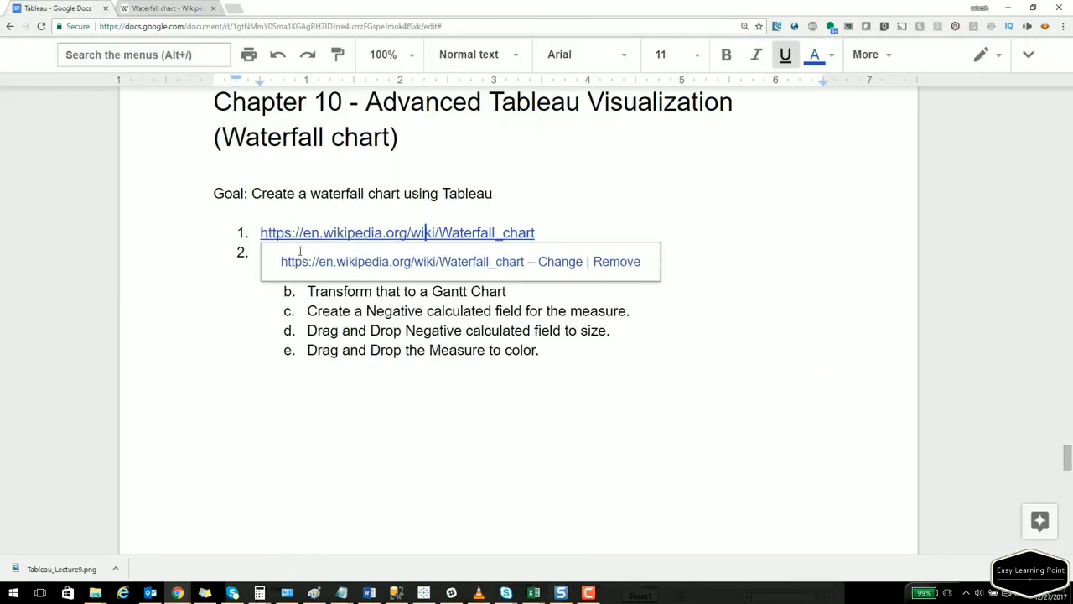
Dismiss the link popup in the notes and switch to Waterfall.xlsx in Excel.
click(282, 376)
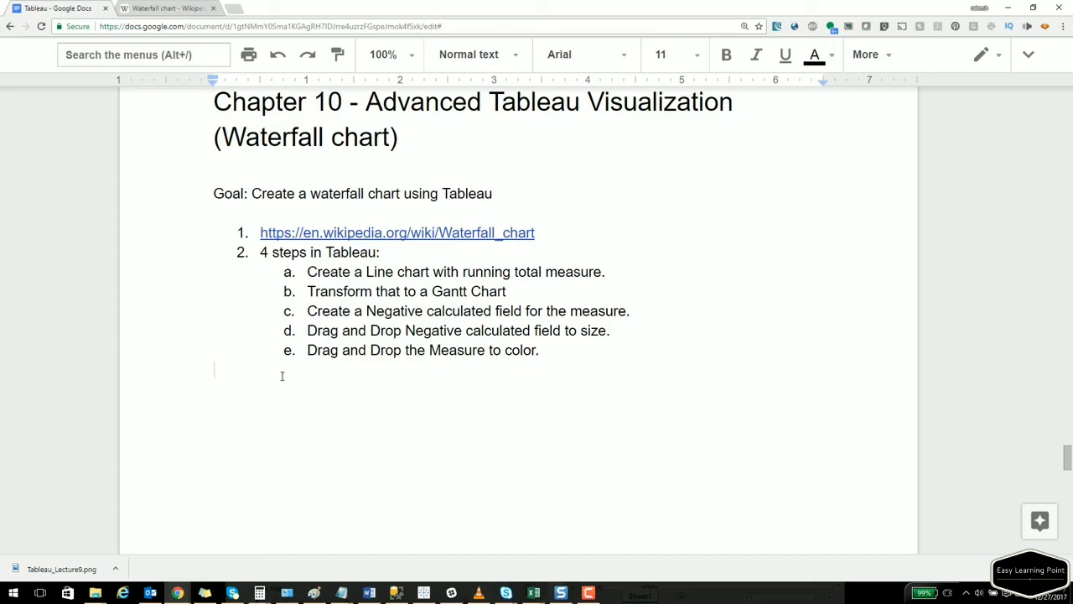
key(alt+Tab)
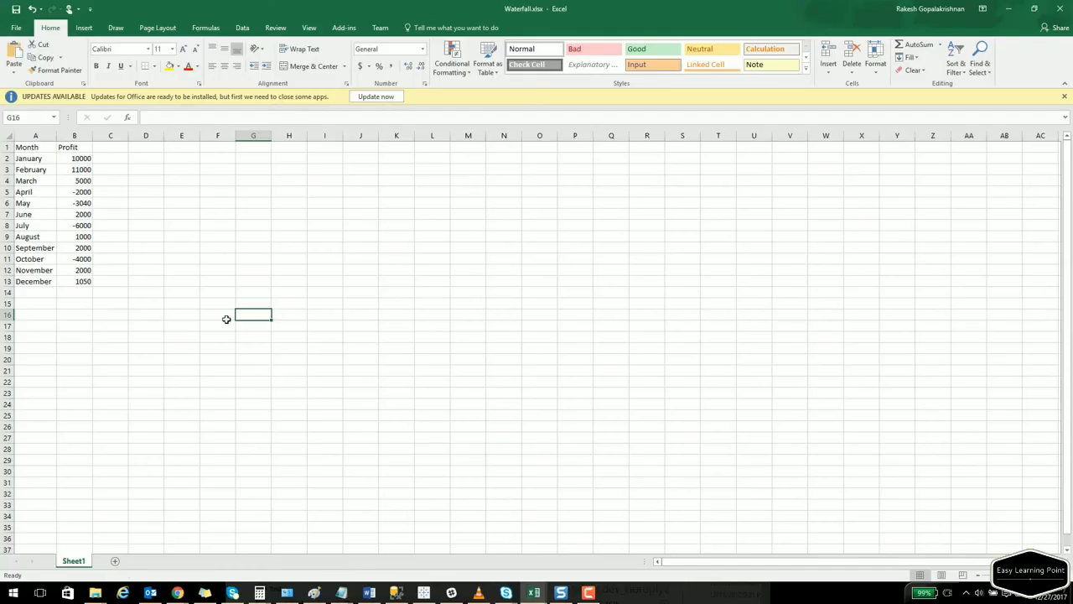
Select the Month and Profit column values in Waterfall.xlsx, then go back to Tableau.
click(159, 293)
drag(31, 147, 34, 282)
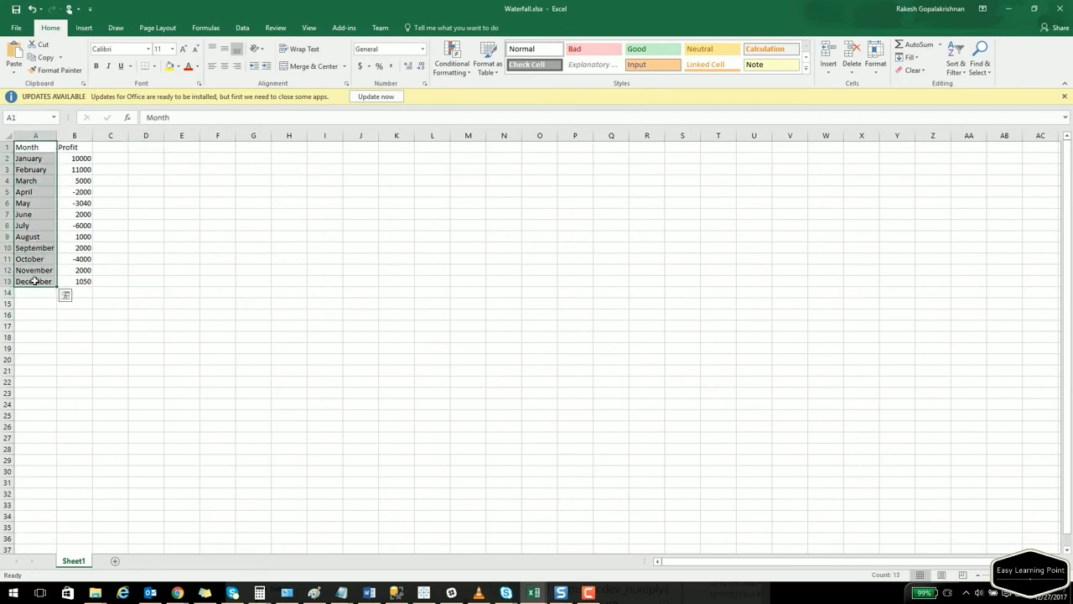
drag(73, 148, 79, 273)
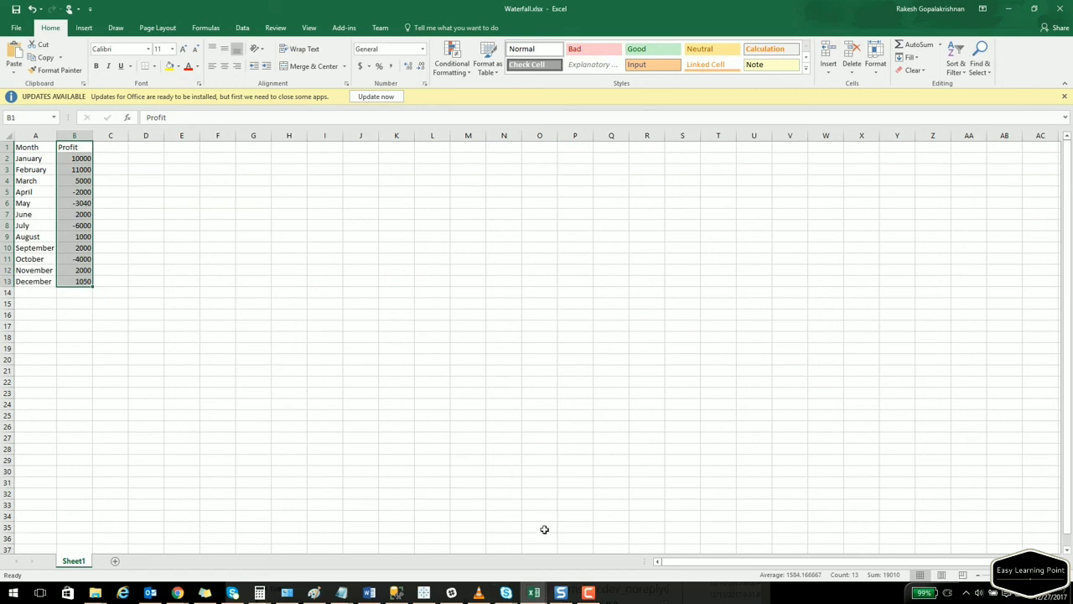
click(423, 591)
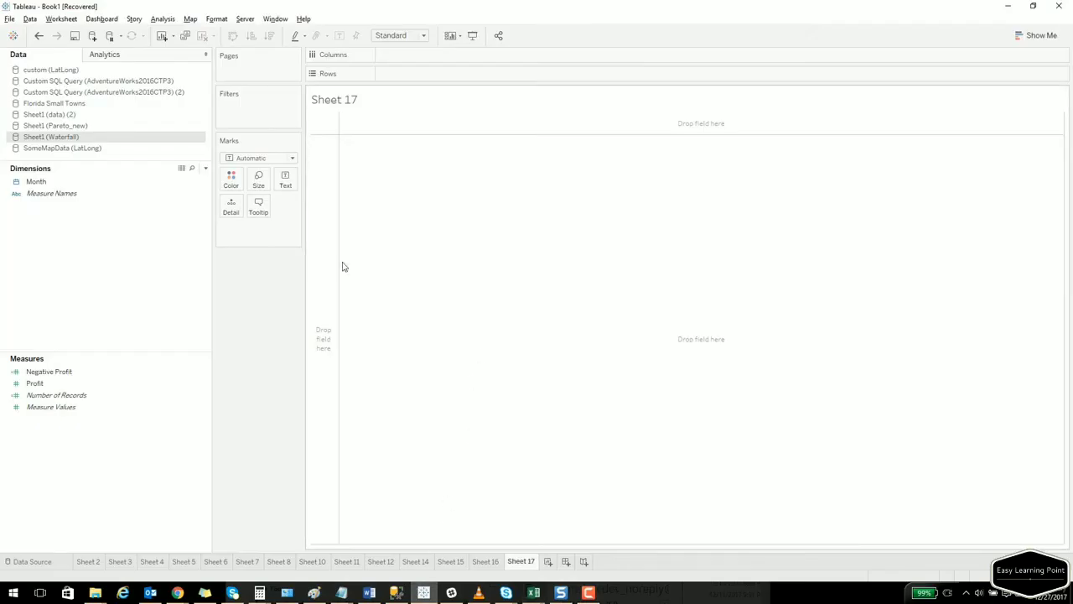
Close the existing Sheet1 (Waterfall) data source.
click(30, 18)
click(37, 33)
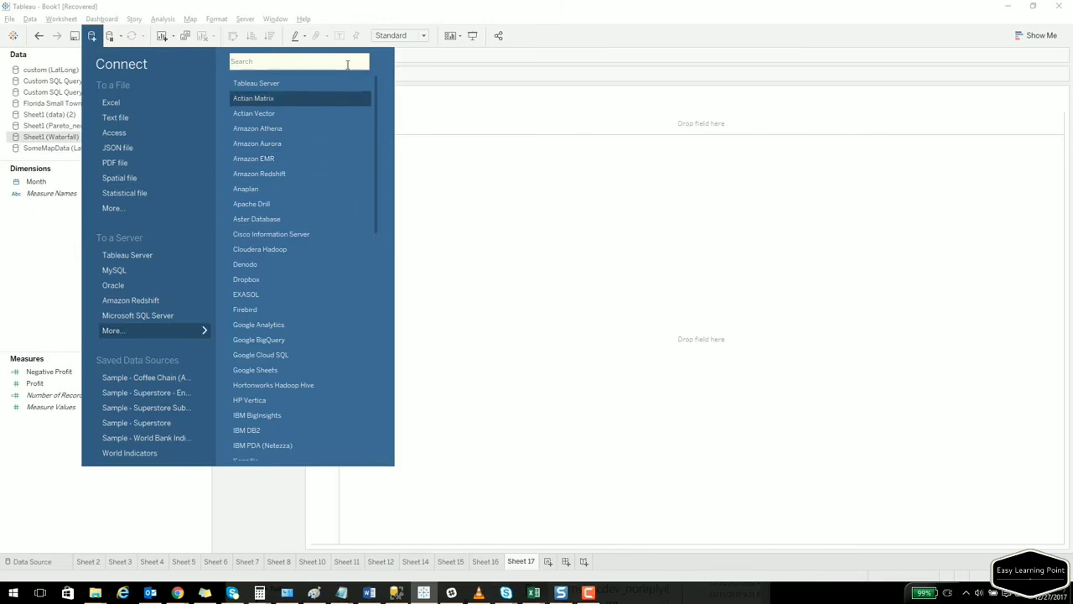
click(531, 192)
right_click(62, 140)
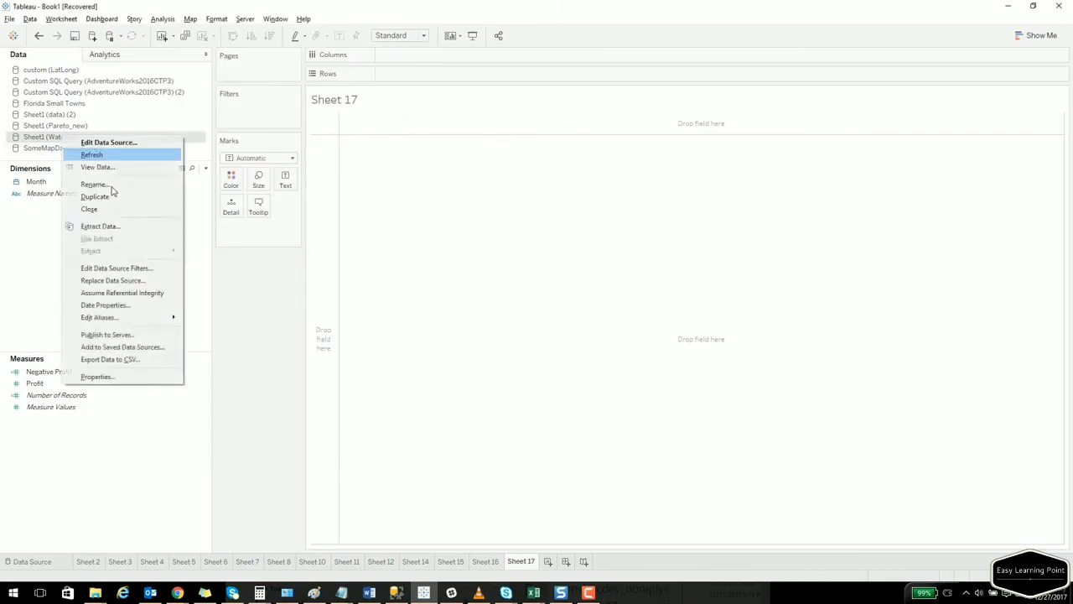
click(100, 210)
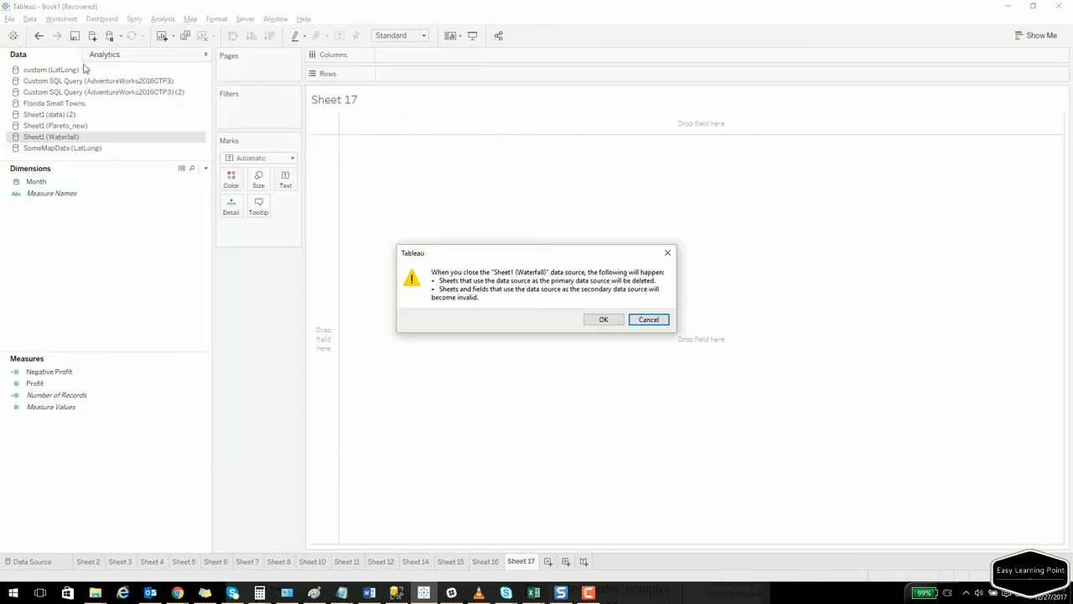
click(603, 320)
Connect Waterfall.xlsx as a new Excel data source and start a new blank worksheet.
click(30, 18)
click(40, 35)
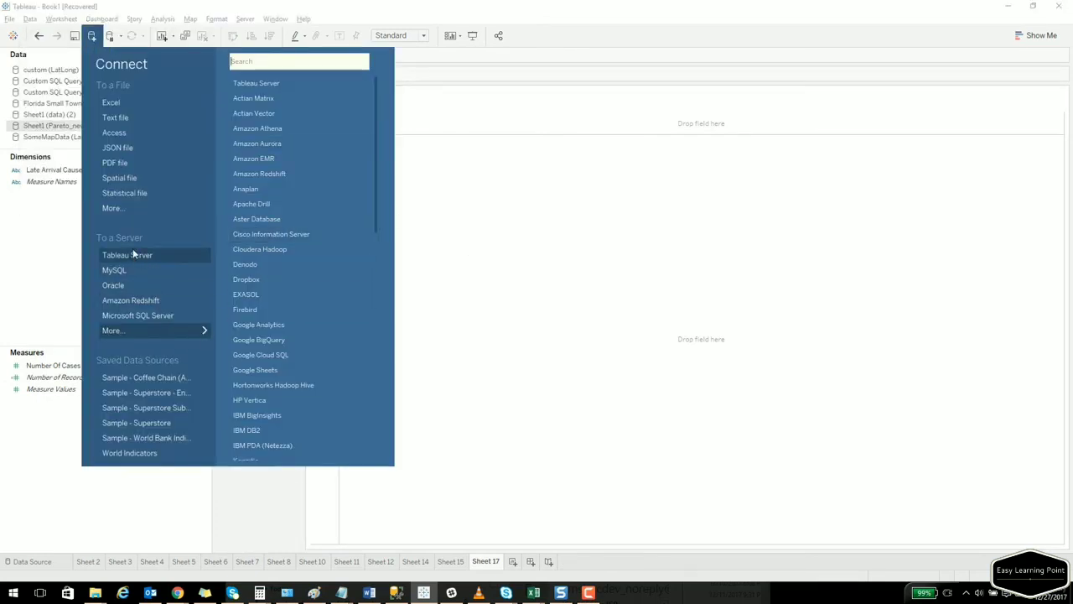
click(134, 102)
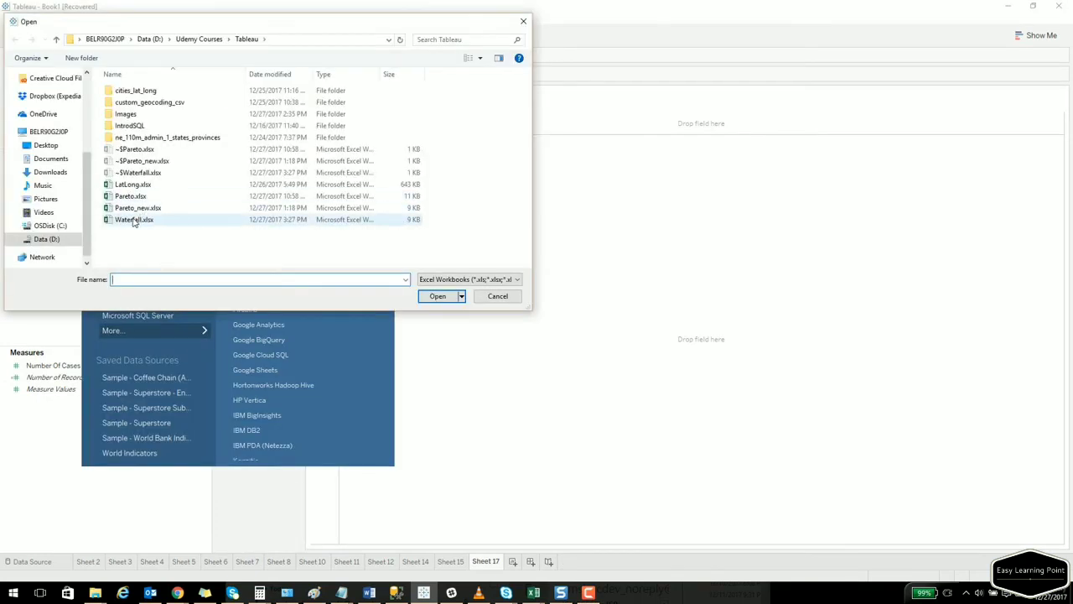
key(Escape)
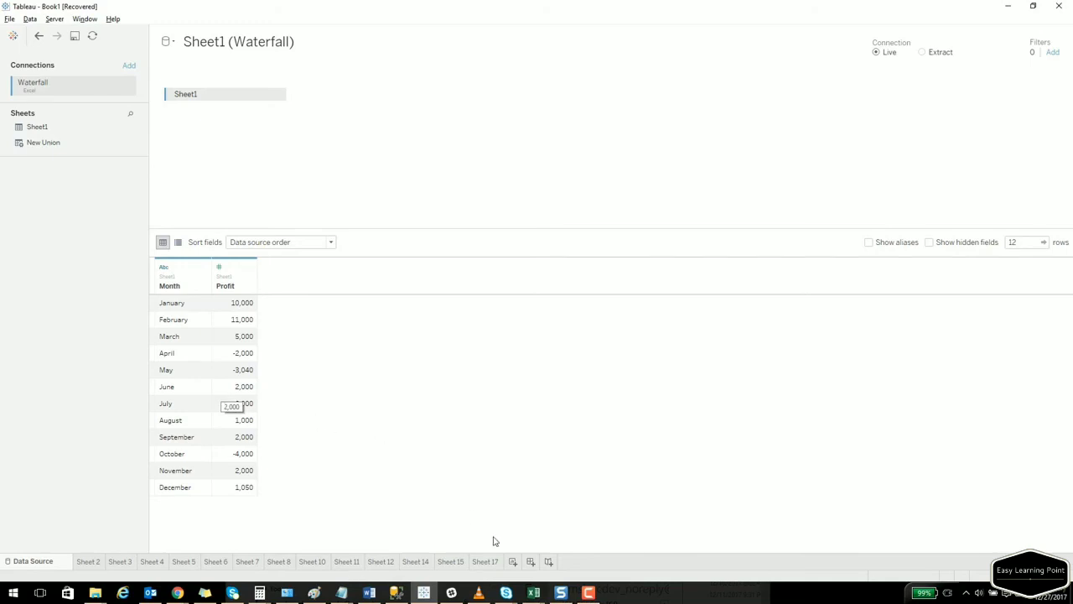
click(514, 562)
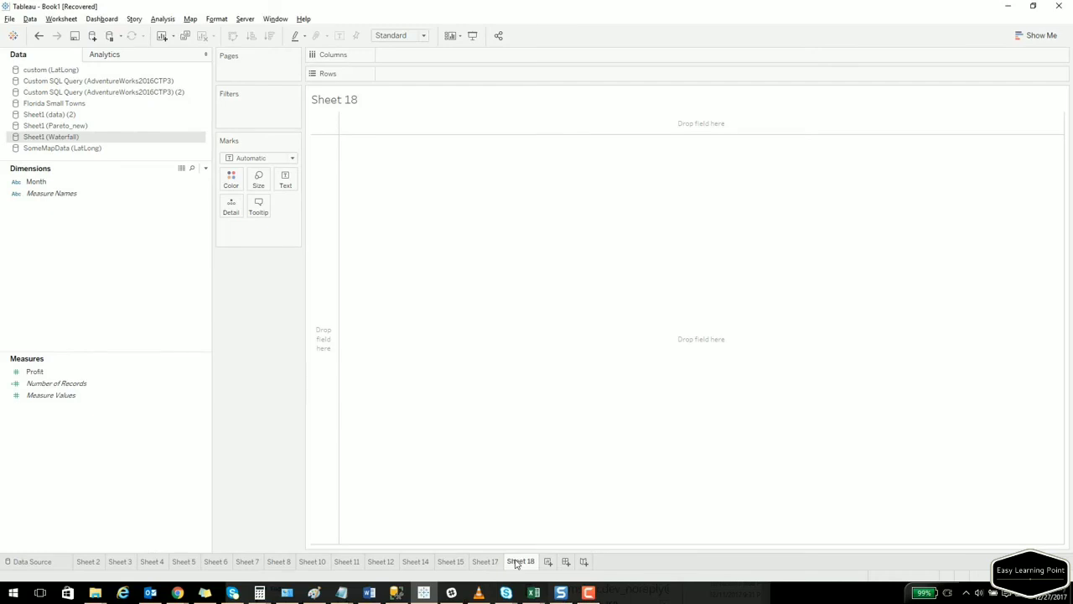
Change the Month field's data type to Date.
right_click(34, 183)
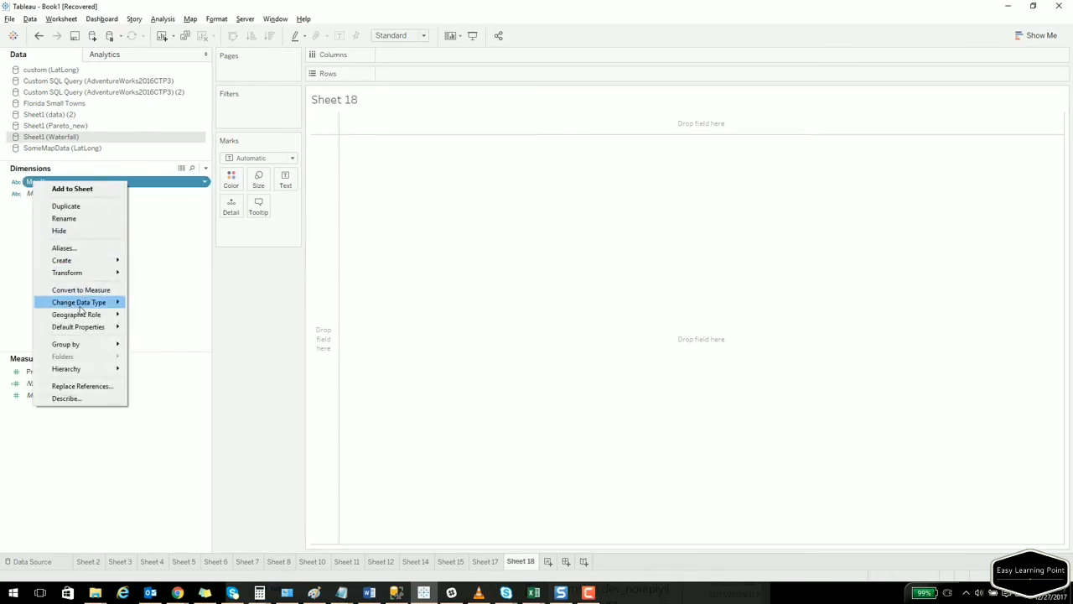
mouse_move(85, 308)
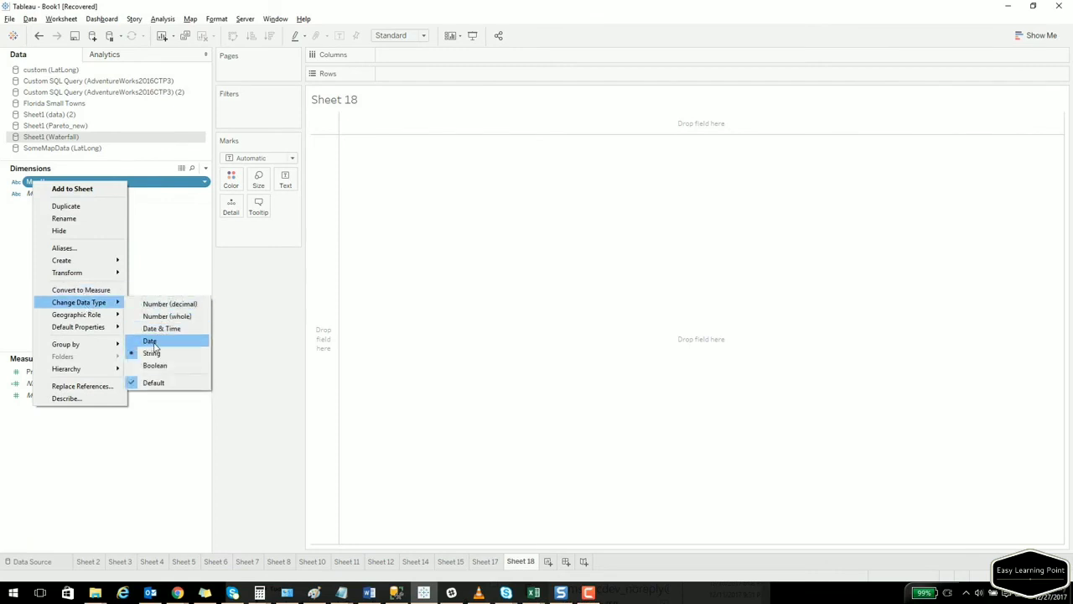
click(154, 341)
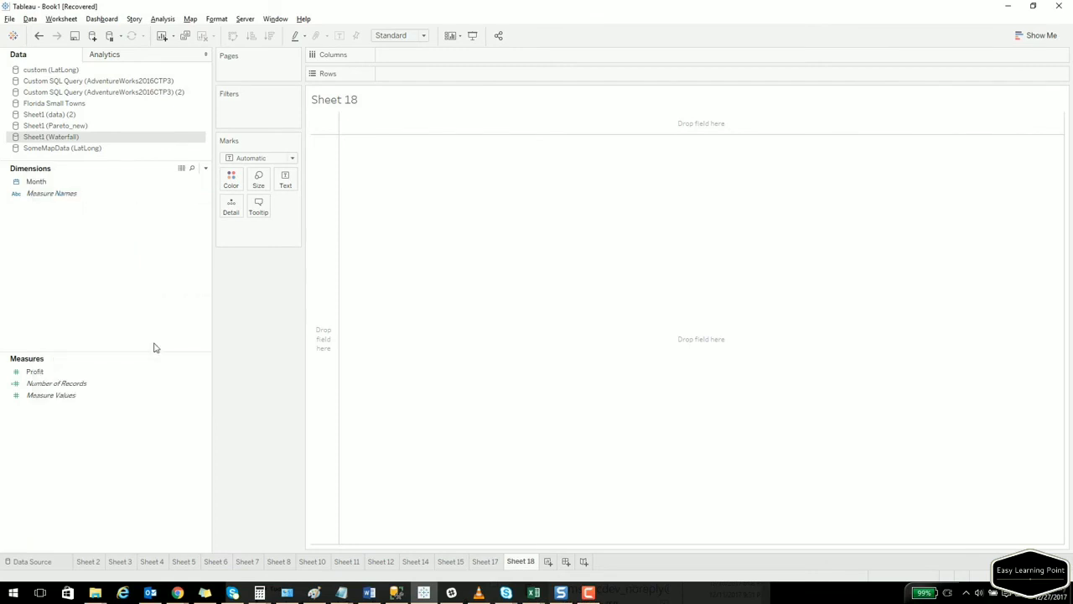
Plot Profit by Month as a line chart drilled down to individual months, then close Show Me.
click(56, 185)
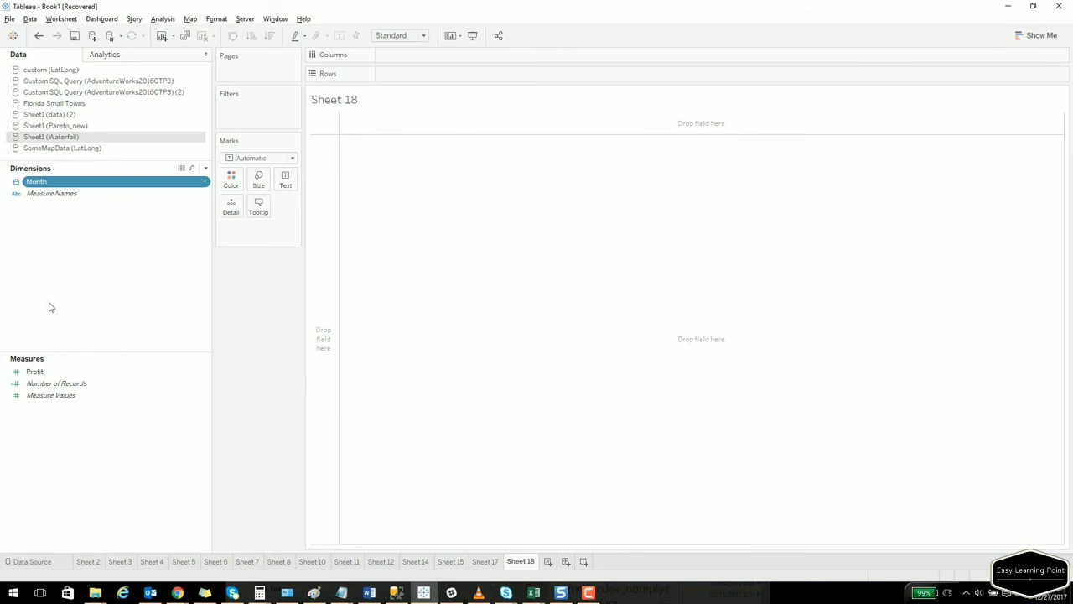
ctrl+click(35, 373)
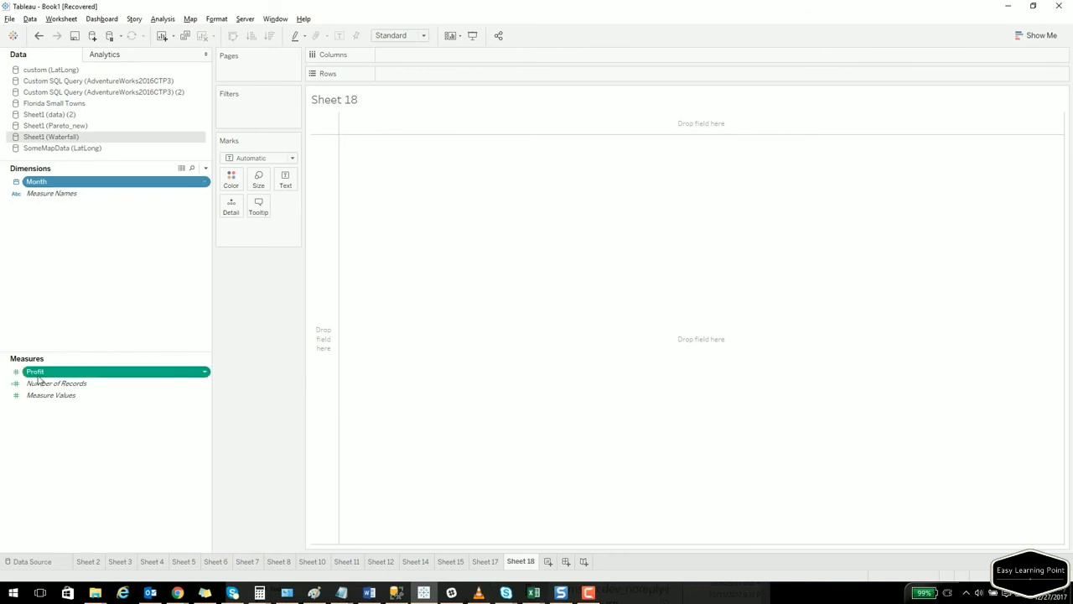
click(1038, 36)
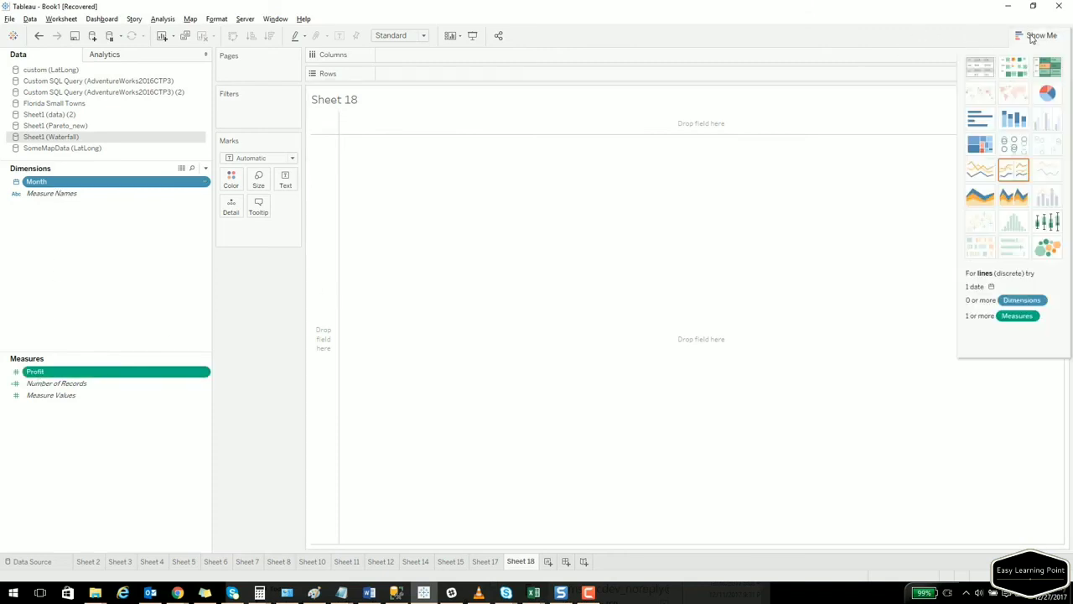
click(981, 171)
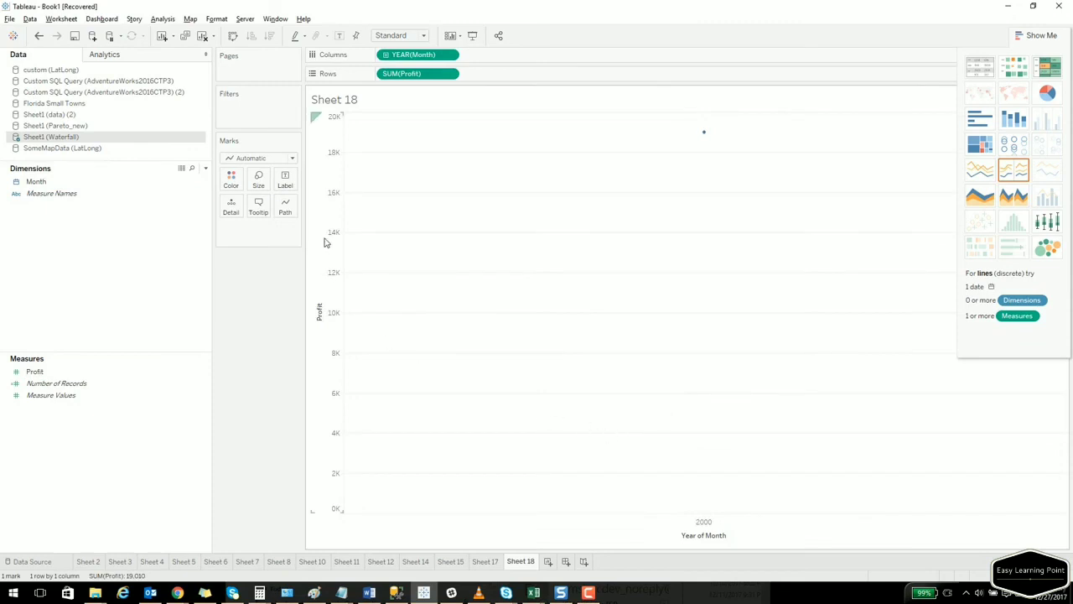
click(386, 56)
click(386, 55)
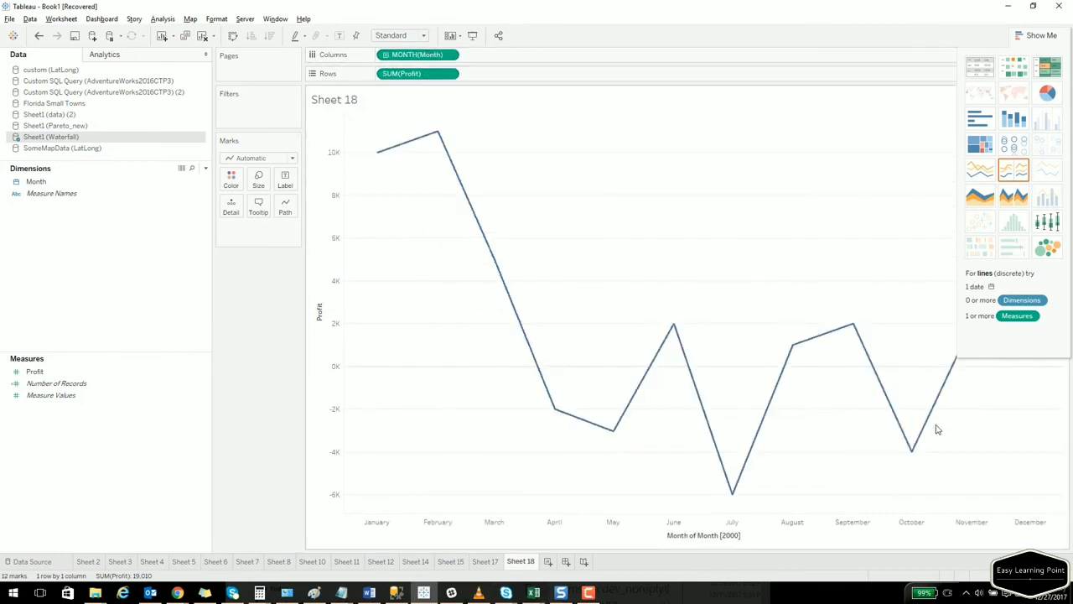
mouse_move(932, 429)
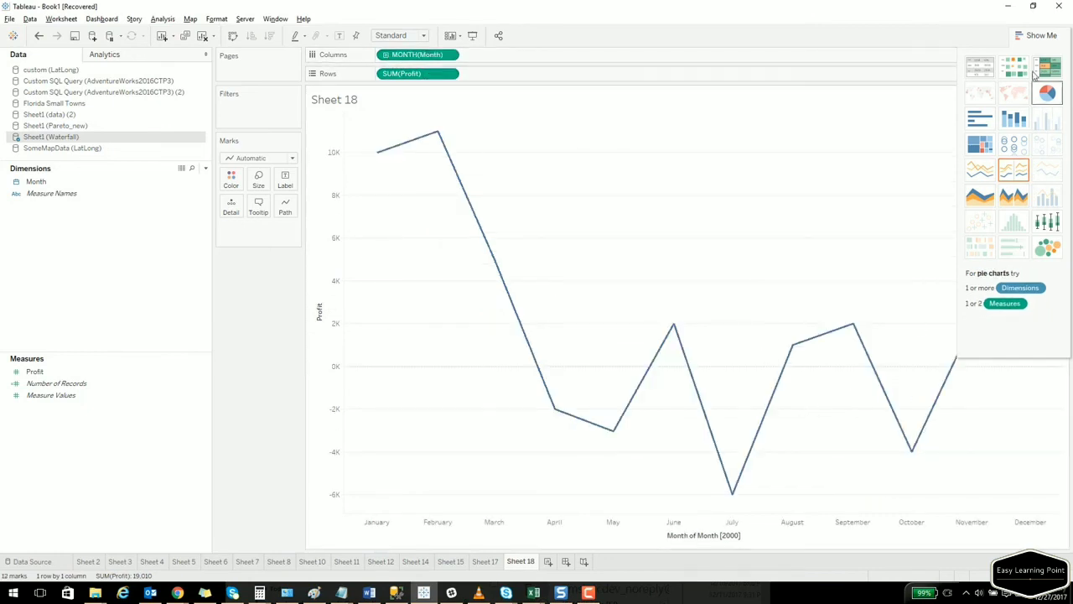
drag(1024, 41, 955, 96)
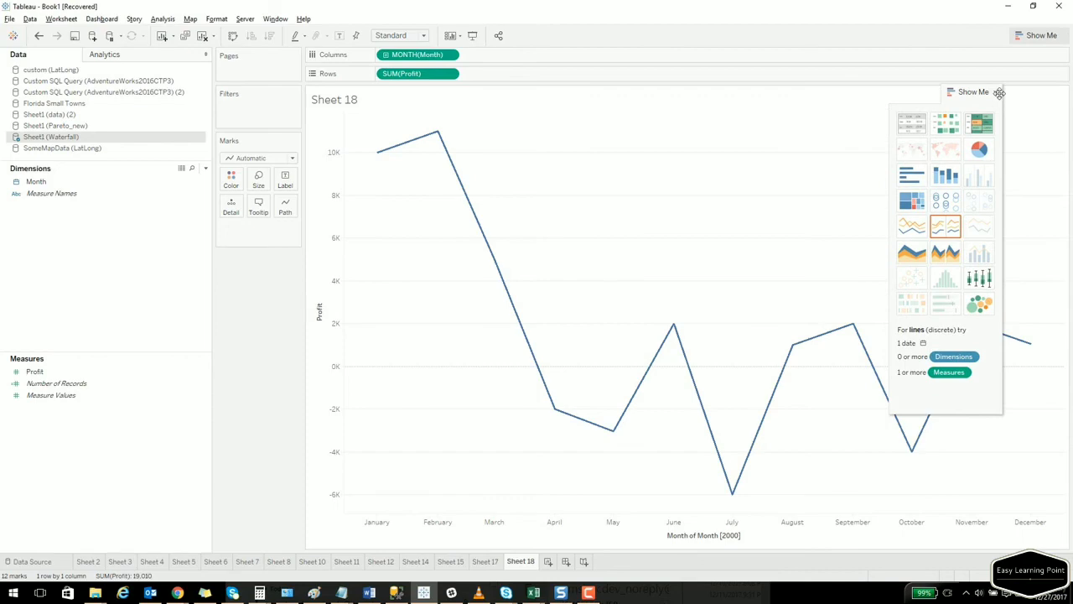
click(995, 94)
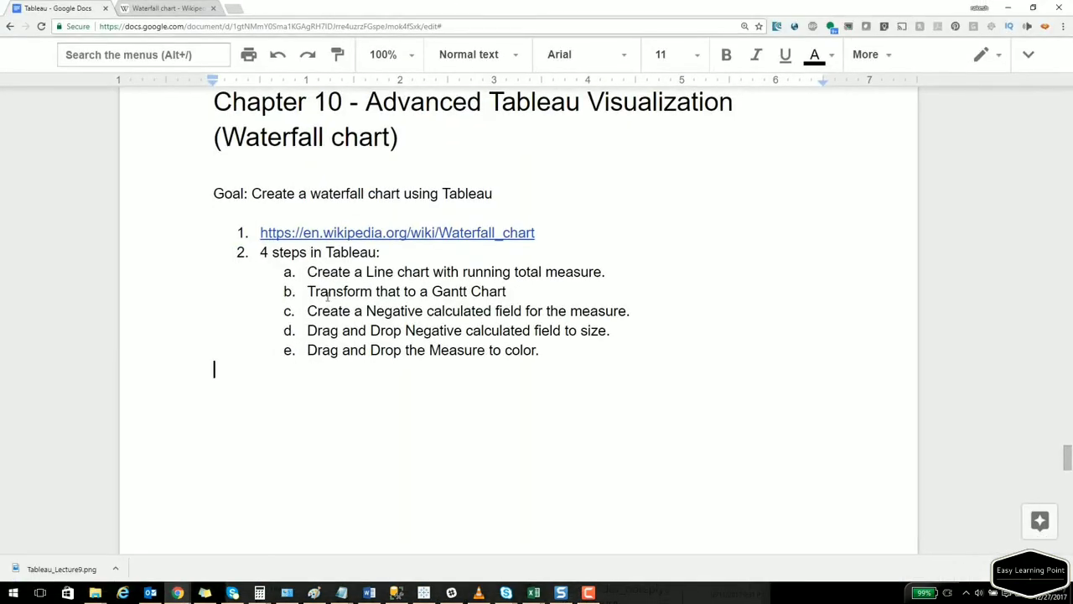
Apply a Running Total quick table calculation to the SUM(Profit) pill.
drag(431, 272, 633, 280)
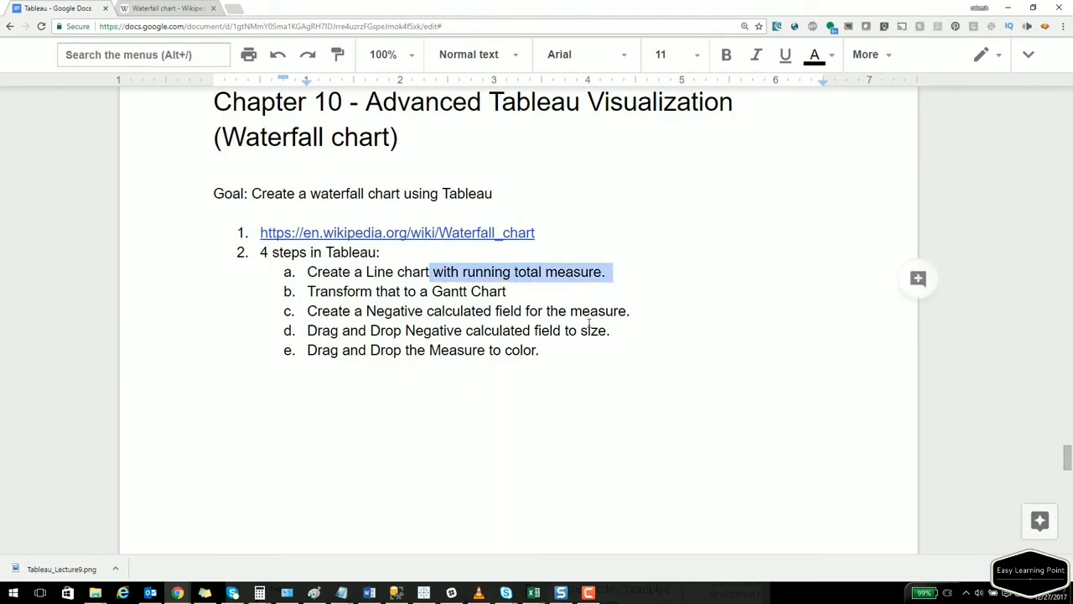
drag(488, 3, 0, 192)
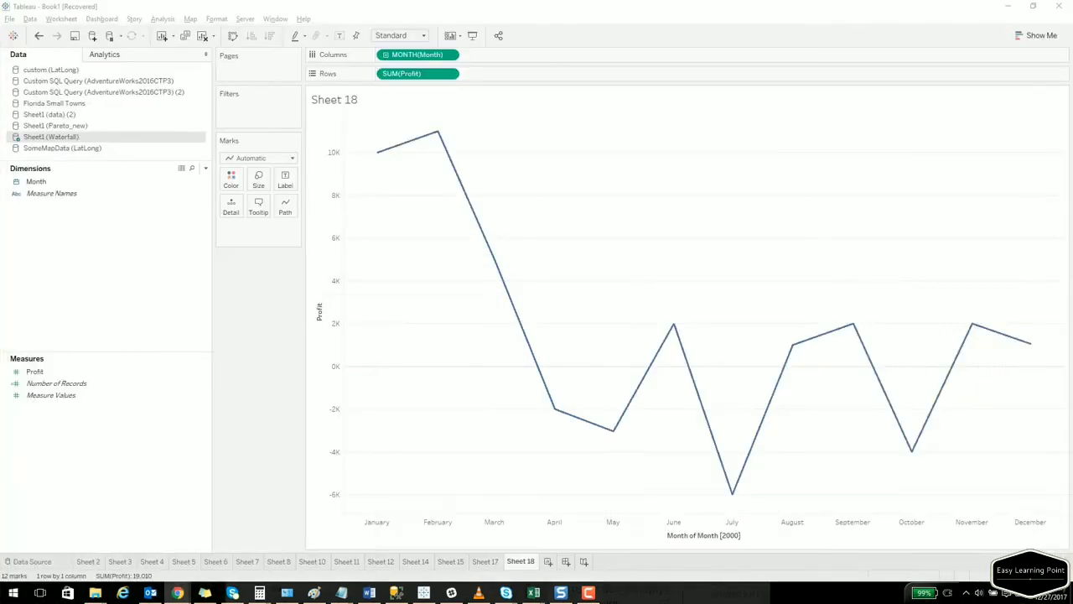
click(450, 74)
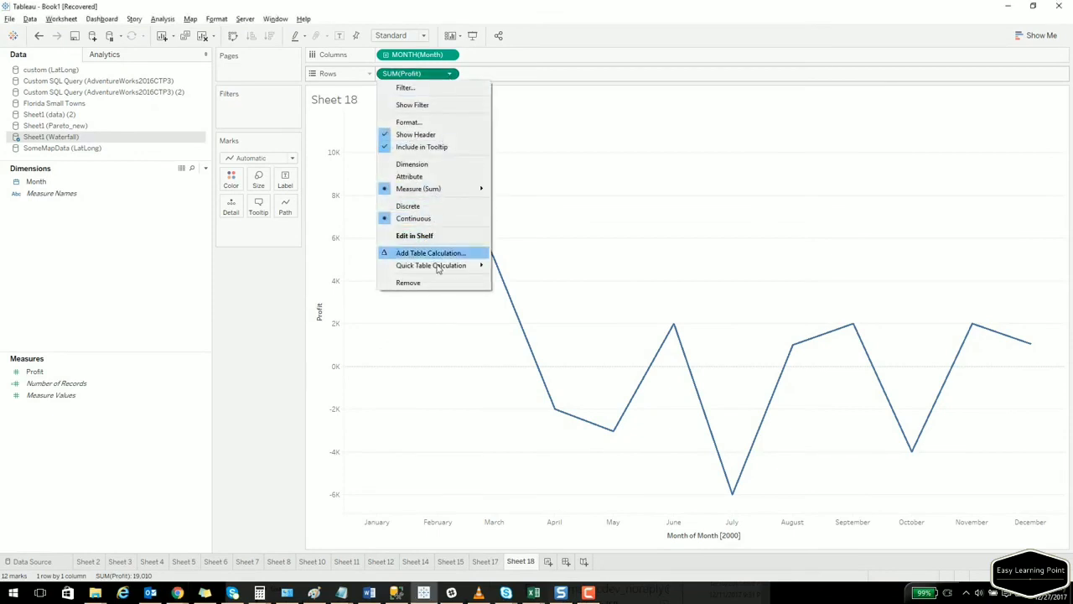
mouse_move(438, 267)
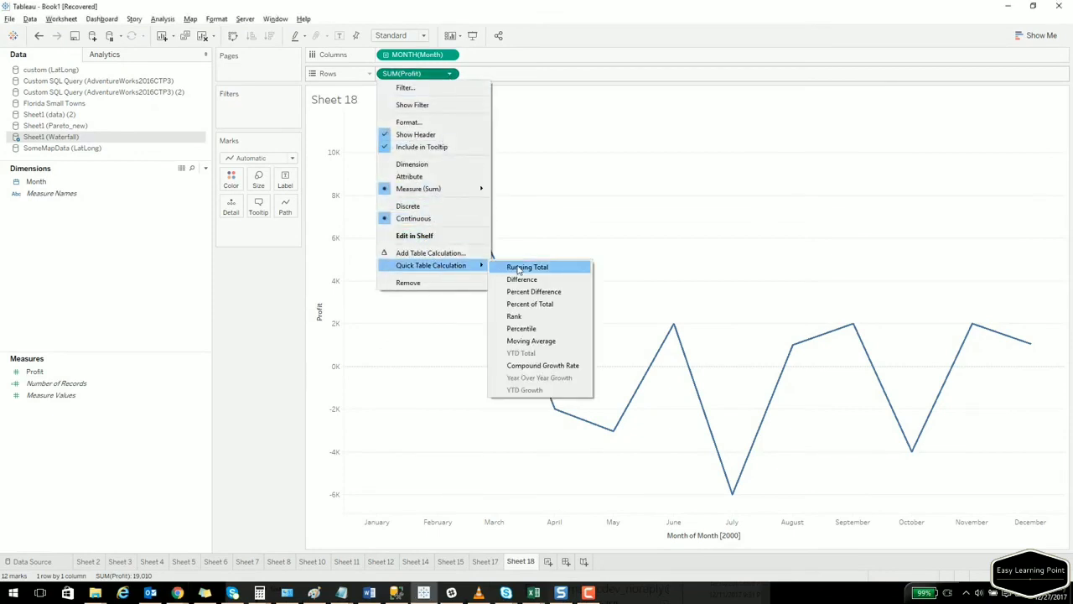
click(518, 269)
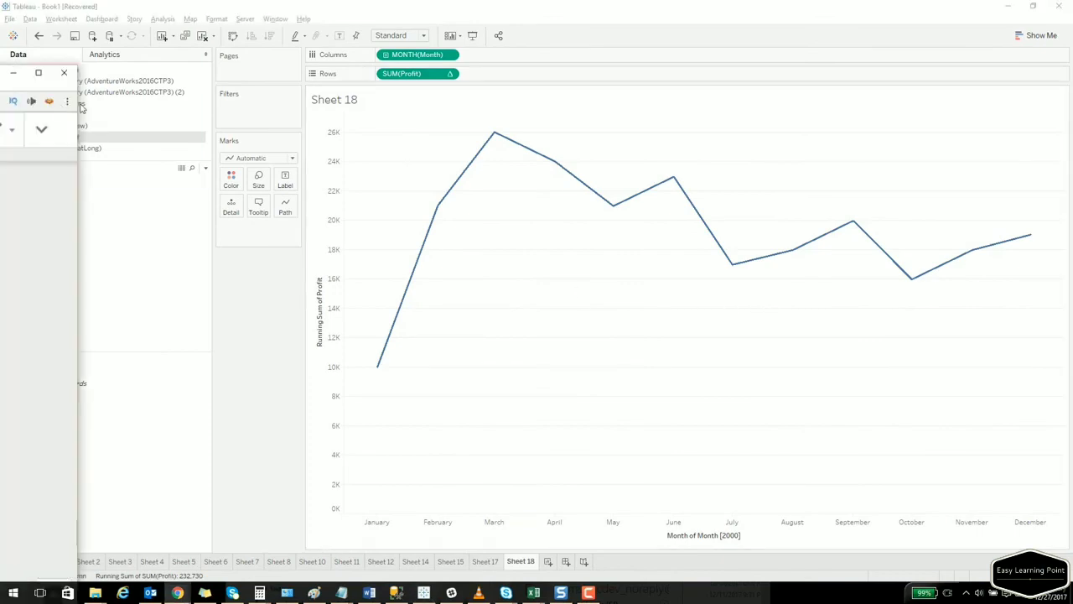
Highlight step b about Gantt chart marks in the notes.
drag(0, 64, 505, 0)
click(464, 327)
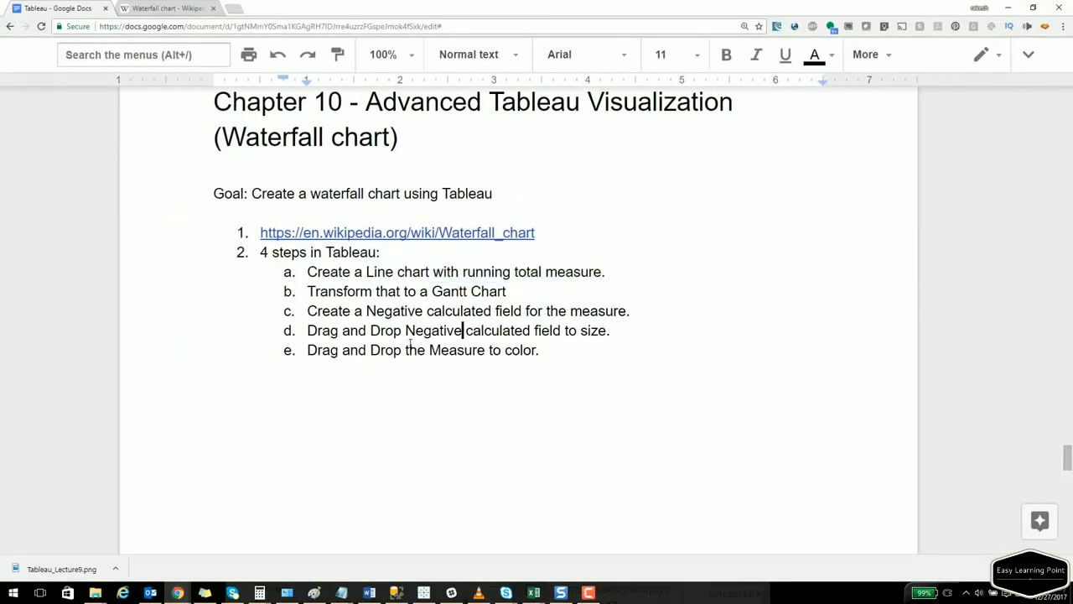
drag(308, 291, 526, 291)
drag(494, 4, 0, 17)
Change the Marks card type from Automatic to Gantt Bar.
click(293, 161)
click(294, 161)
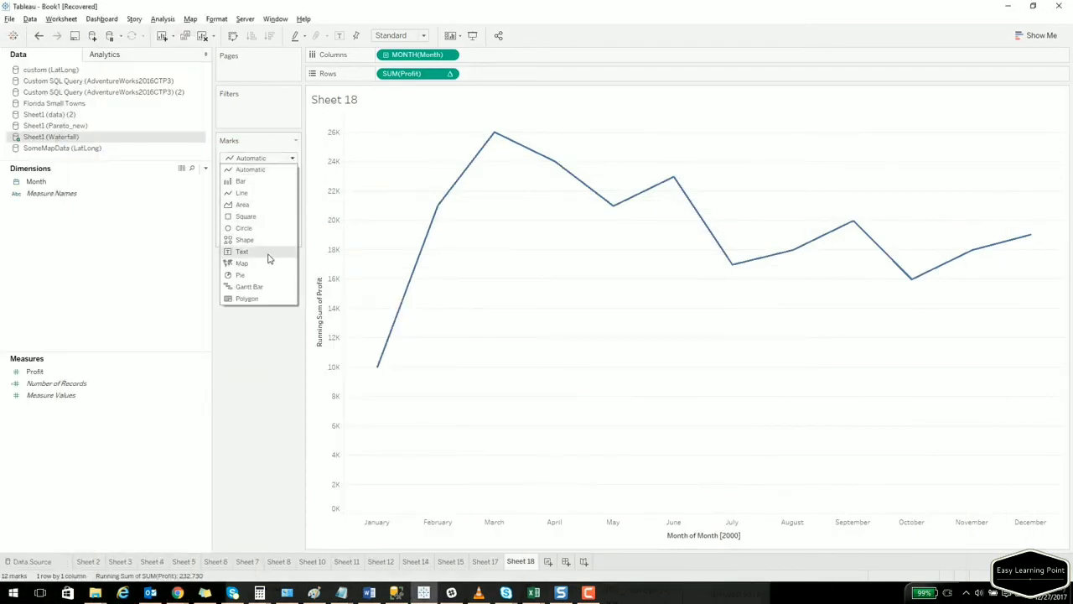
click(252, 287)
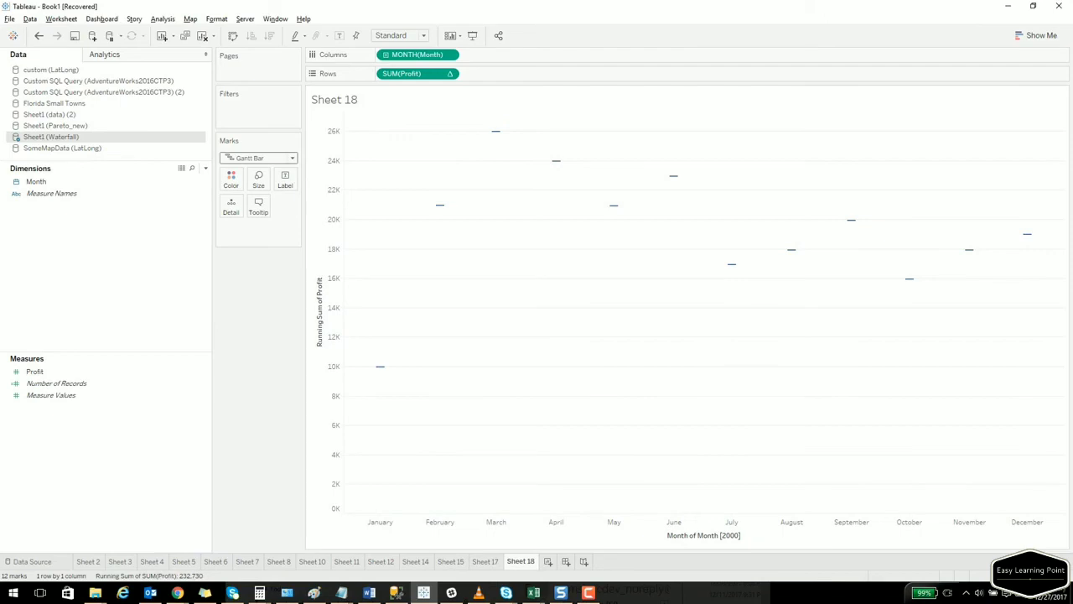
Highlight the negative calculated field step in the notes, then select the Profit measure.
drag(0, 143, 346, 0)
click(311, 331)
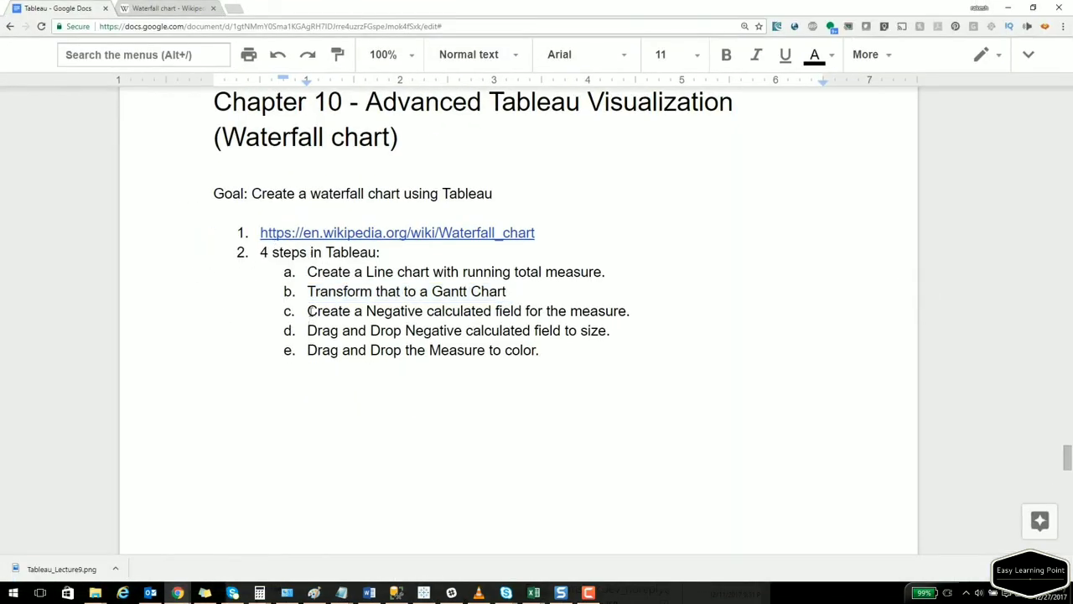
drag(307, 312, 561, 311)
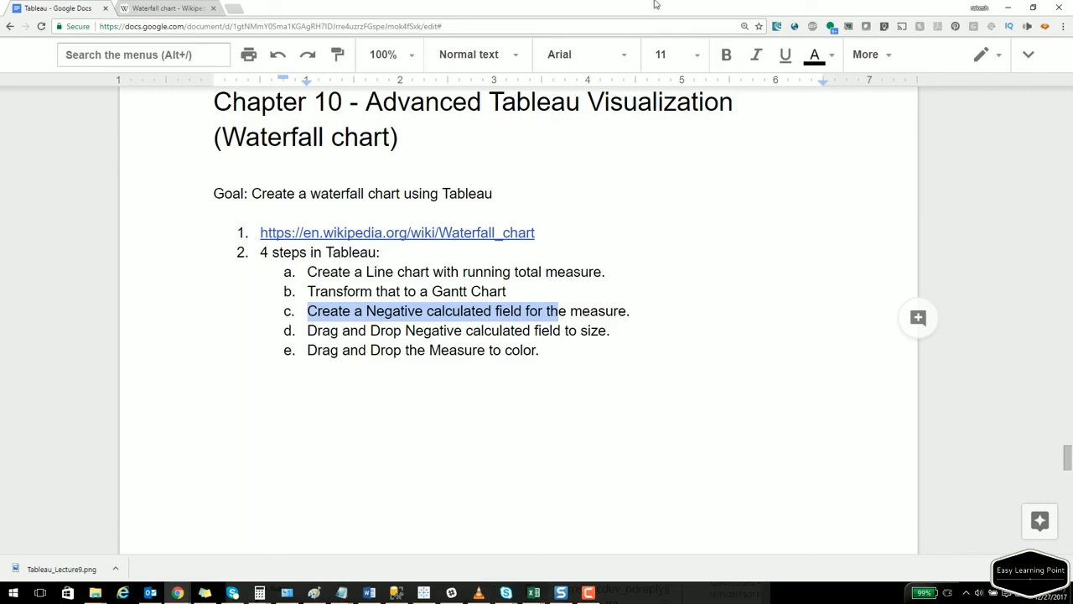
drag(657, 5, 0, 251)
click(49, 371)
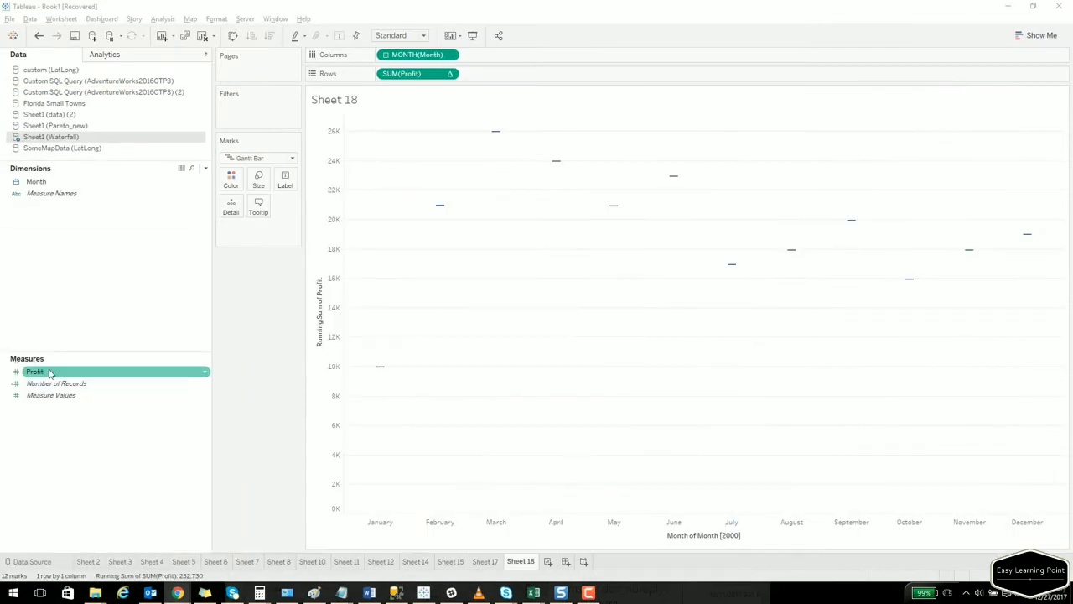
Create a calculated field named 'Negative Profit' with the formula -[Profit].
right_click(48, 371)
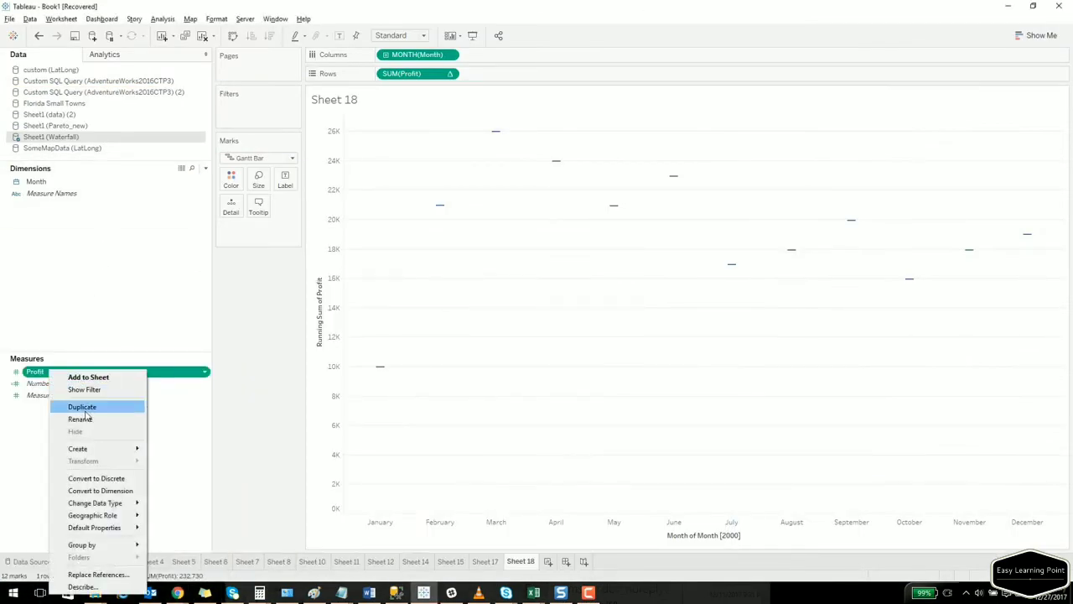
click(15, 453)
right_click(42, 379)
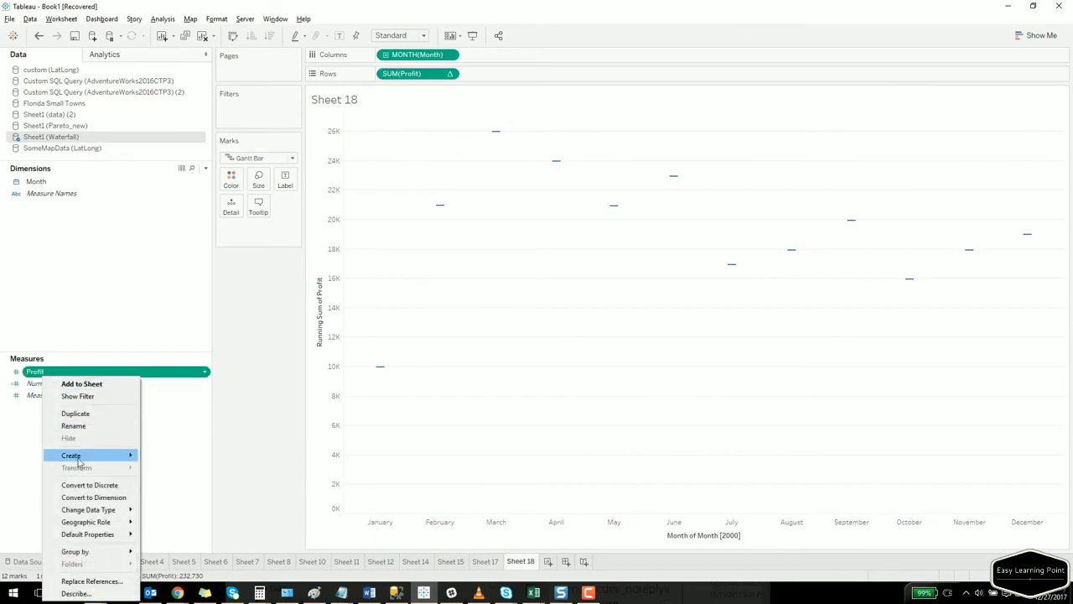
mouse_move(79, 456)
click(178, 454)
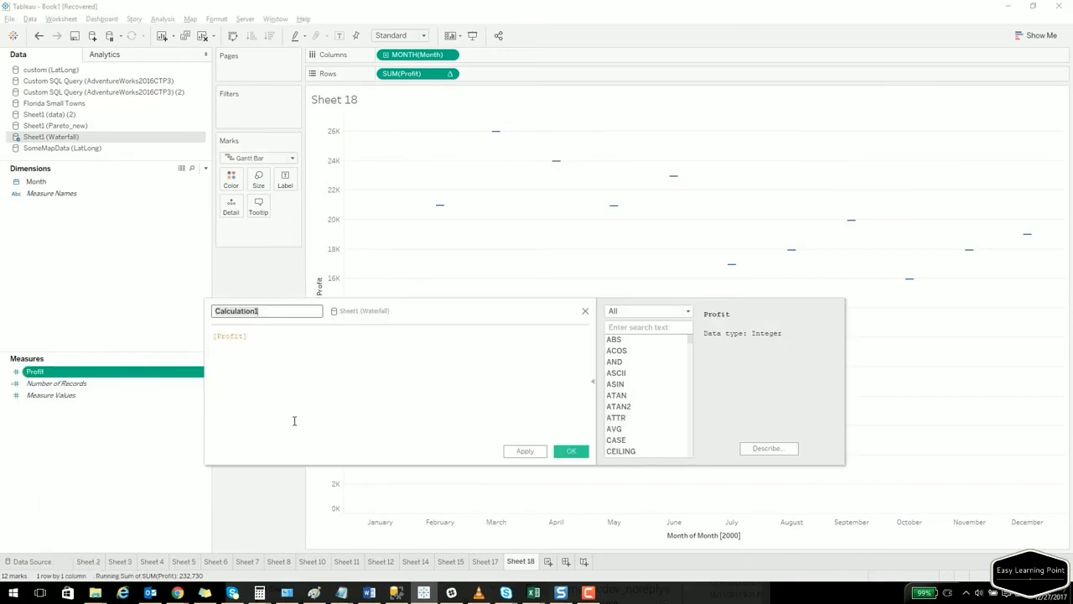
text(Negative Profit)
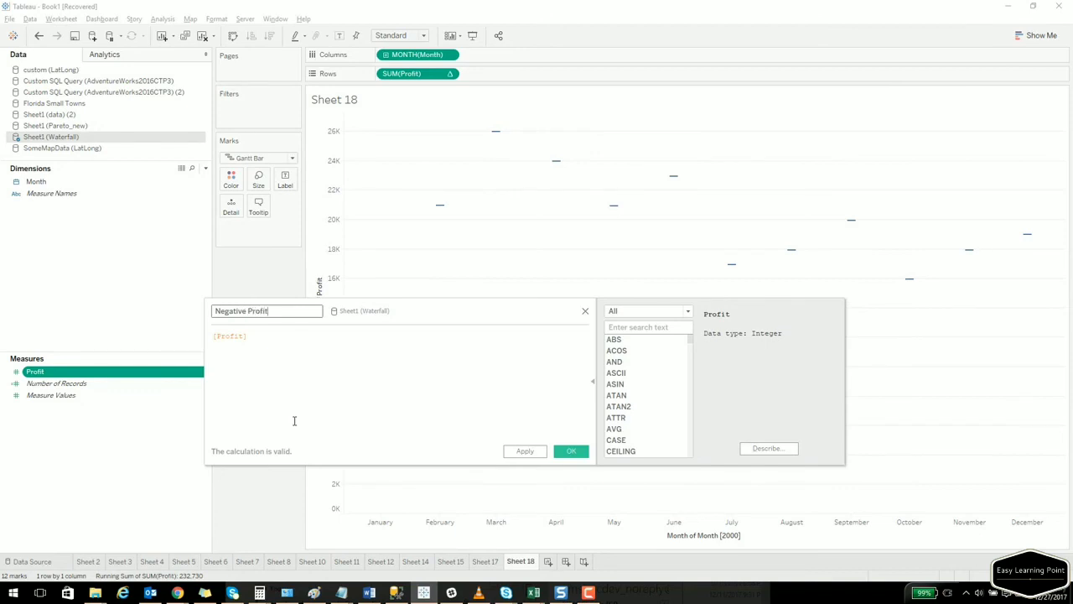
key(Tab)
key(Home)
text(-)
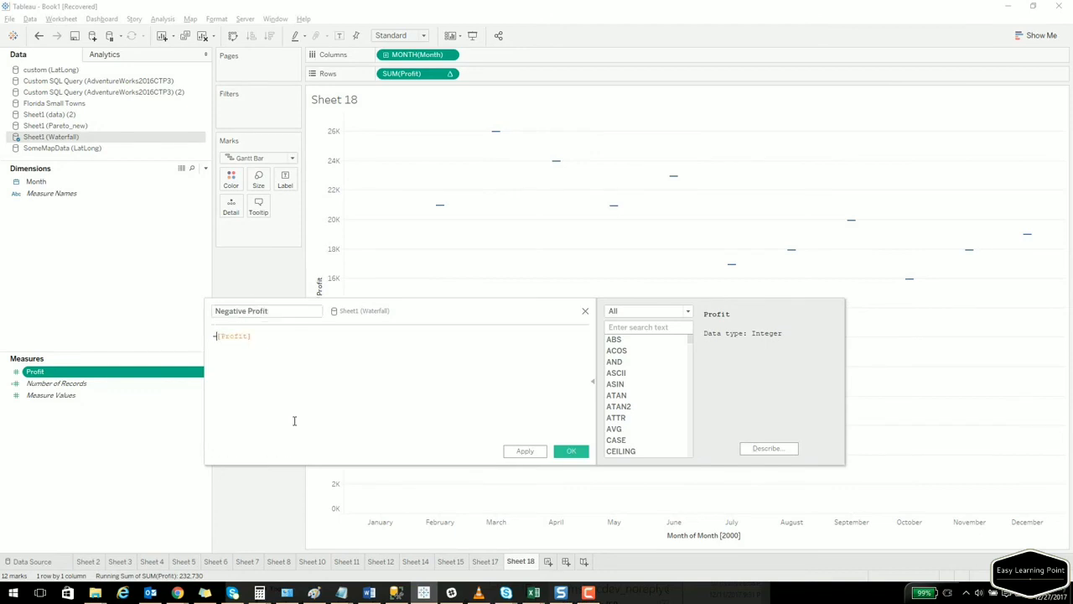
click(569, 451)
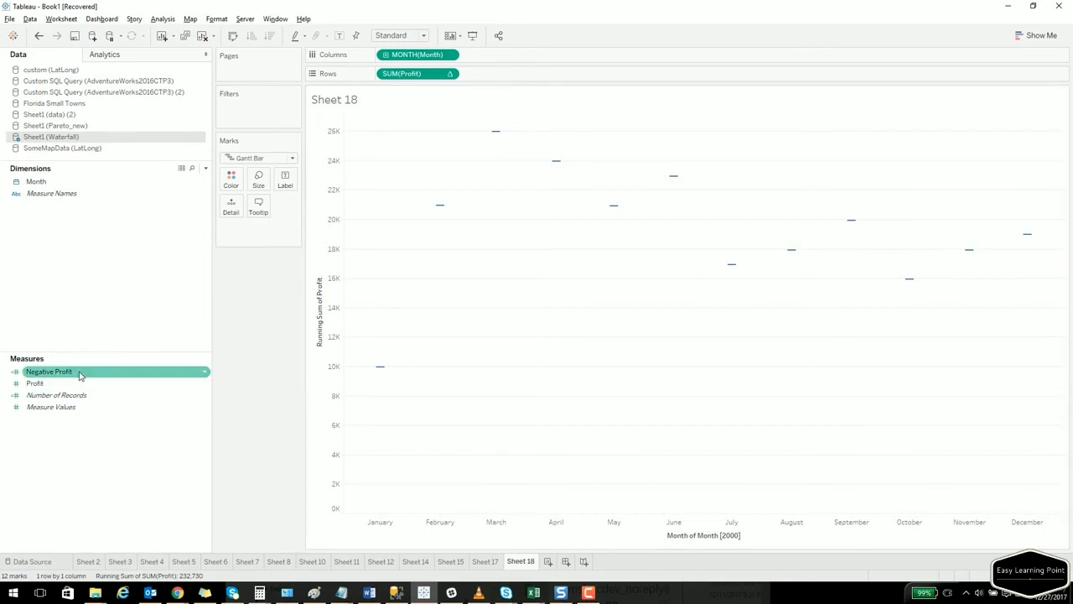
Put Negative Profit on Size, Profit on Color, running-total Profit on Label, then check tooltips.
drag(79, 373, 262, 186)
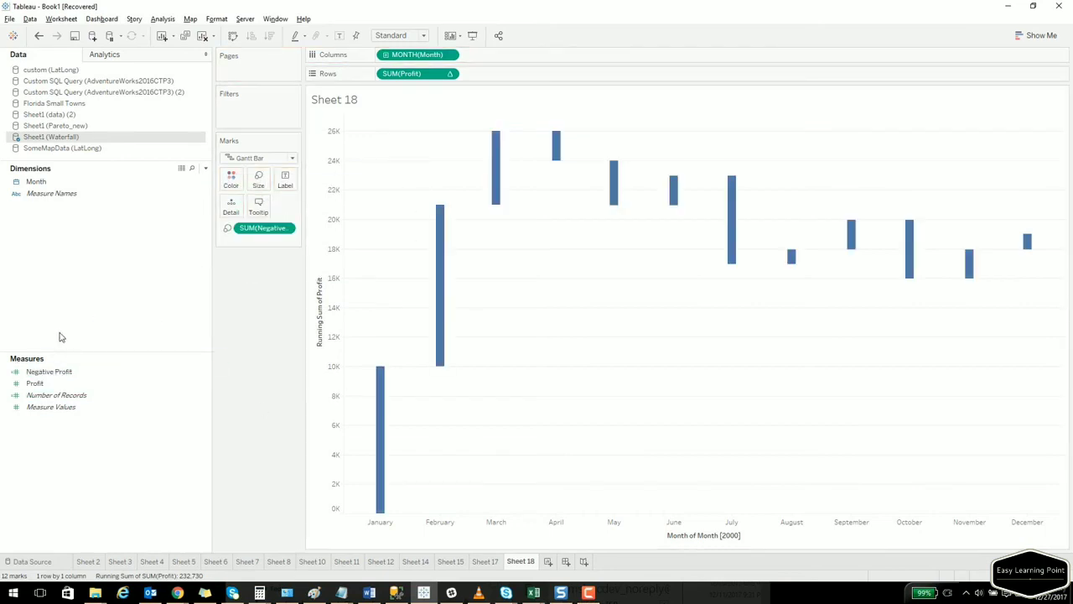
drag(35, 384, 231, 181)
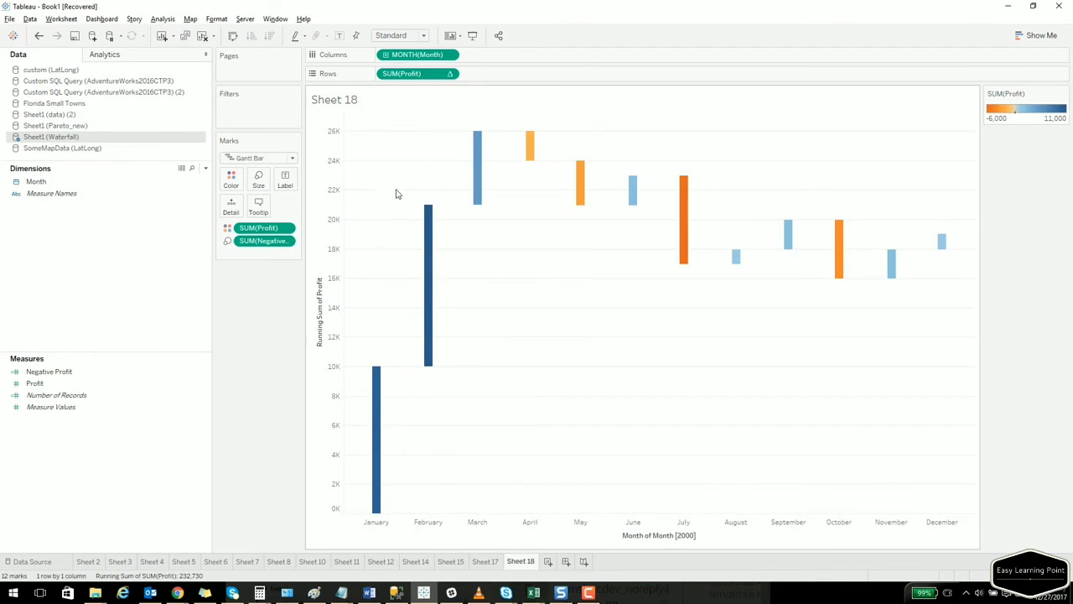
drag(408, 79, 287, 186)
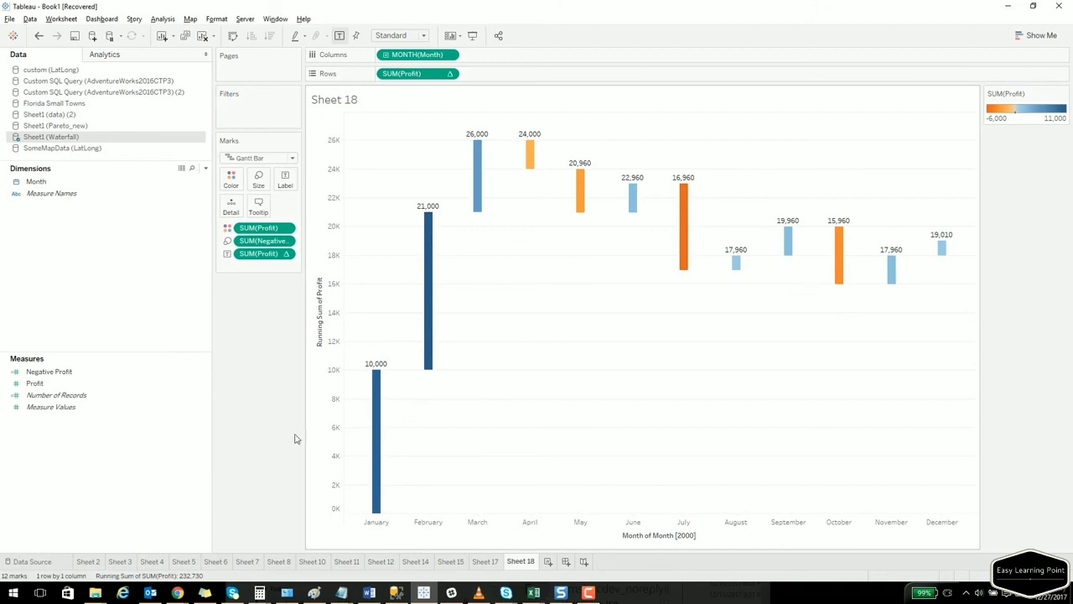
mouse_move(425, 228)
mouse_move(531, 146)
mouse_move(722, 276)
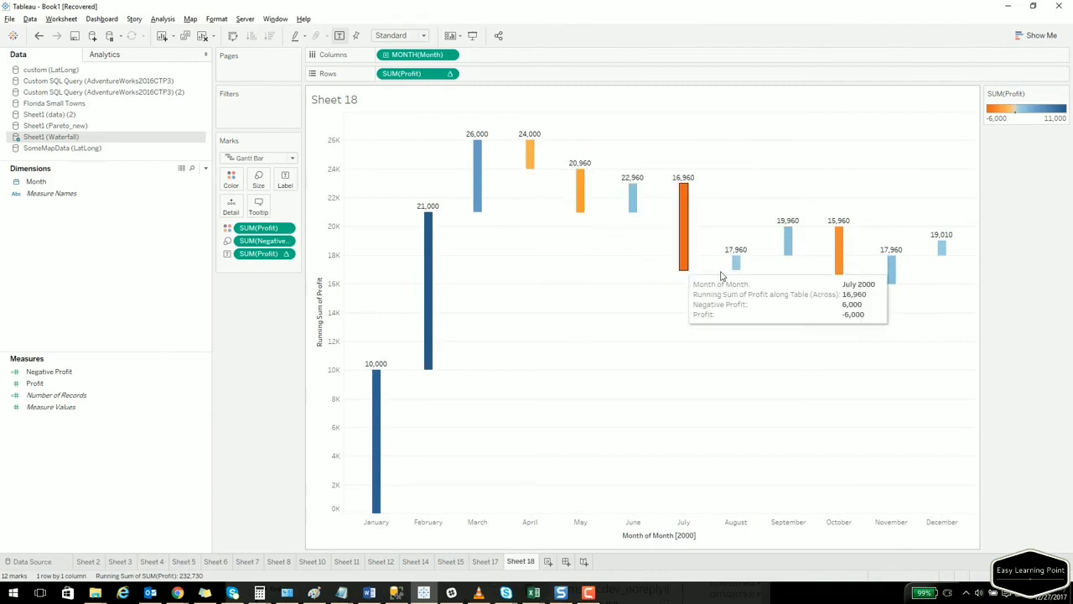
mouse_move(772, 282)
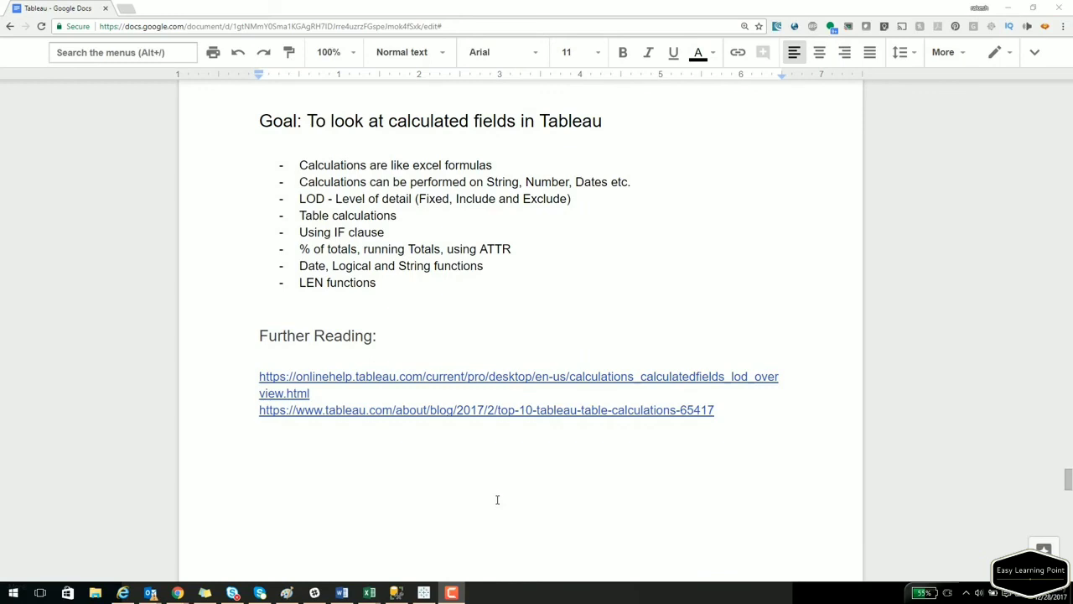
Bring Tableau Book1 to the front, close the File Recovery prompt, and maximize the window.
mouse_move(396, 592)
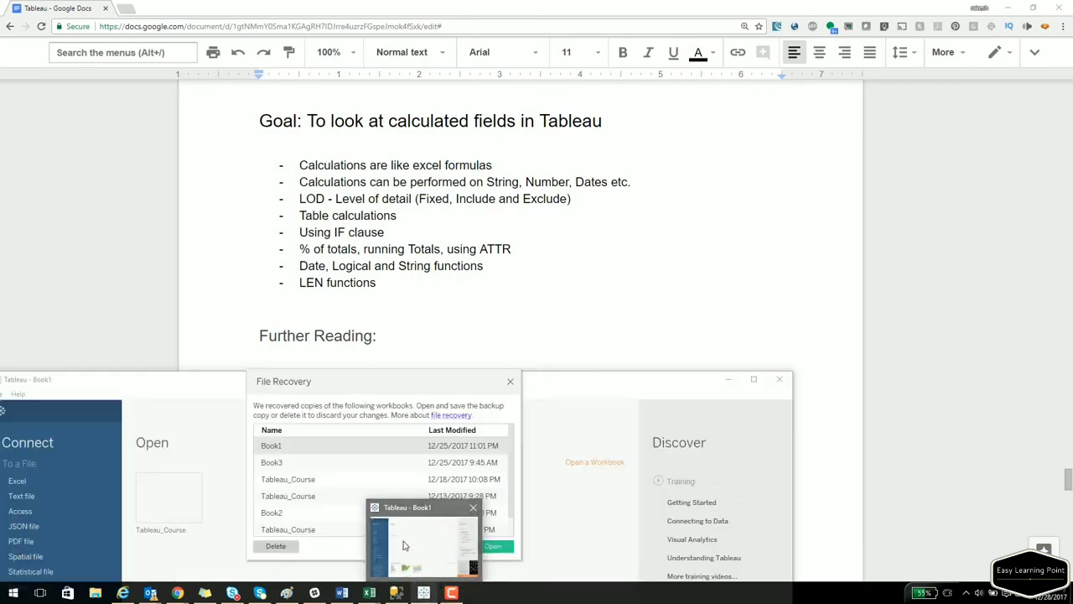
click(403, 546)
click(510, 382)
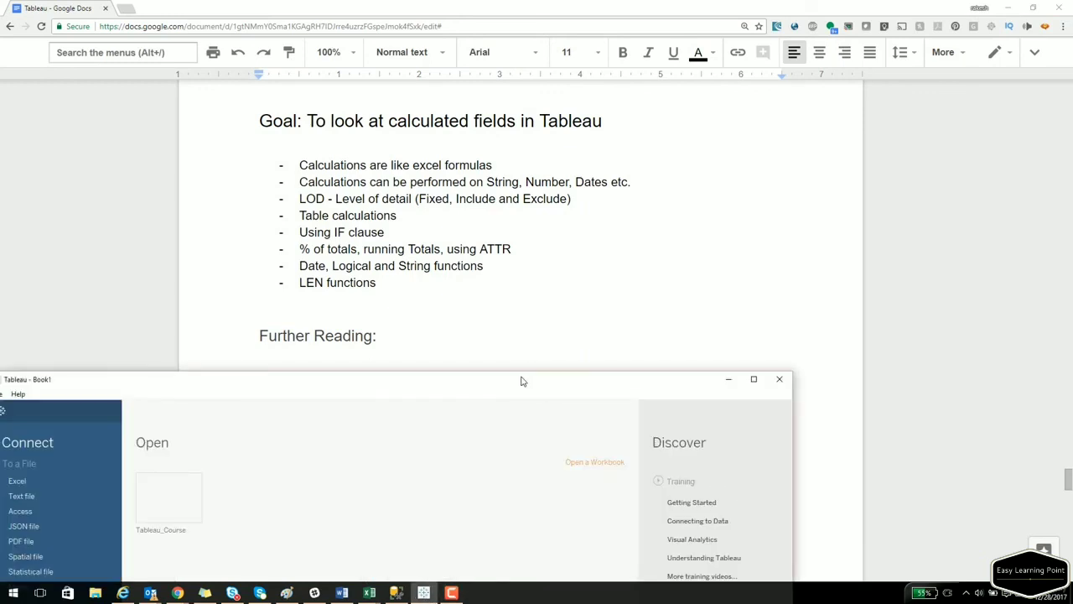
double_click(521, 380)
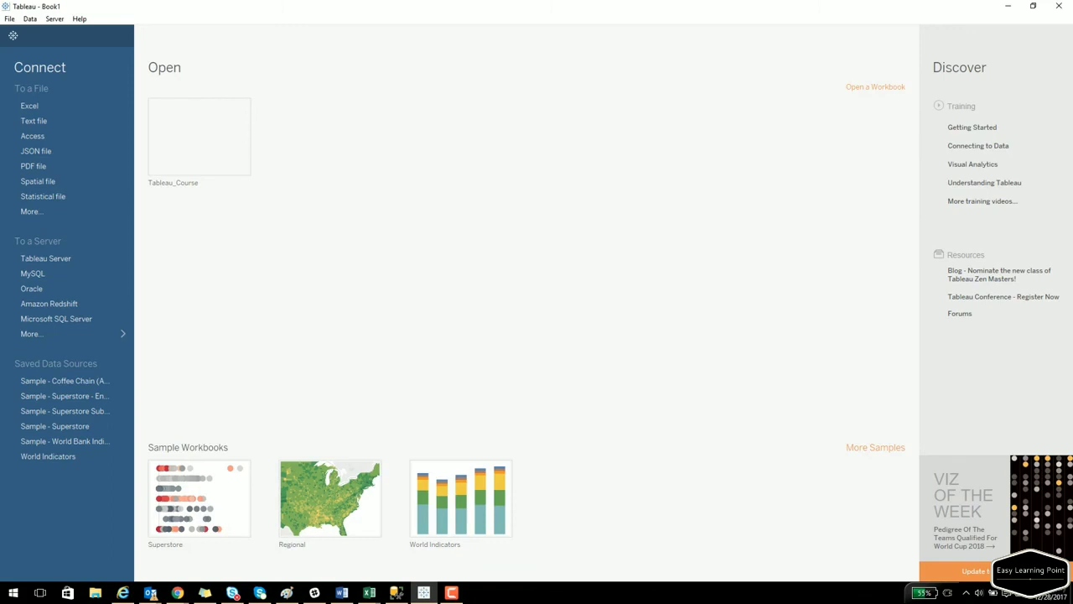
Connect to Sample - Superstore - English and build a table of Sales by Region.
click(91, 399)
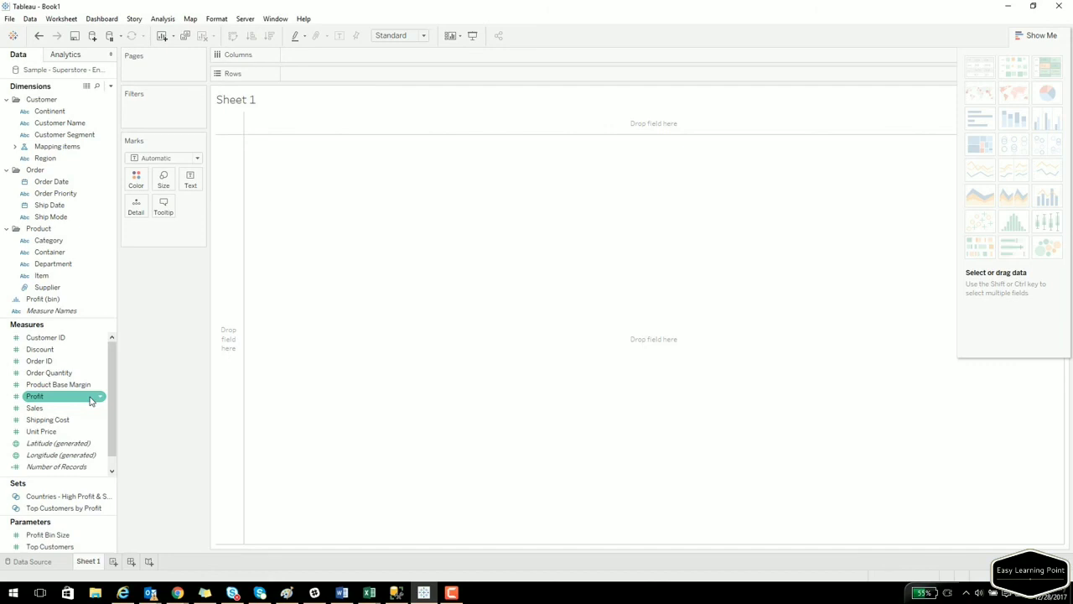
drag(52, 158, 226, 137)
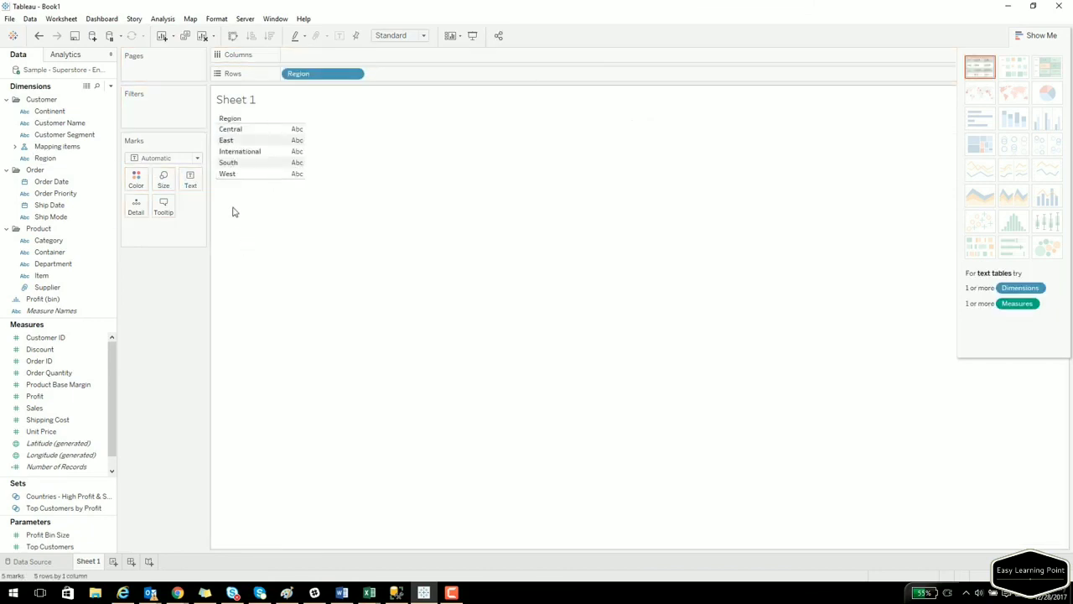
click(97, 86)
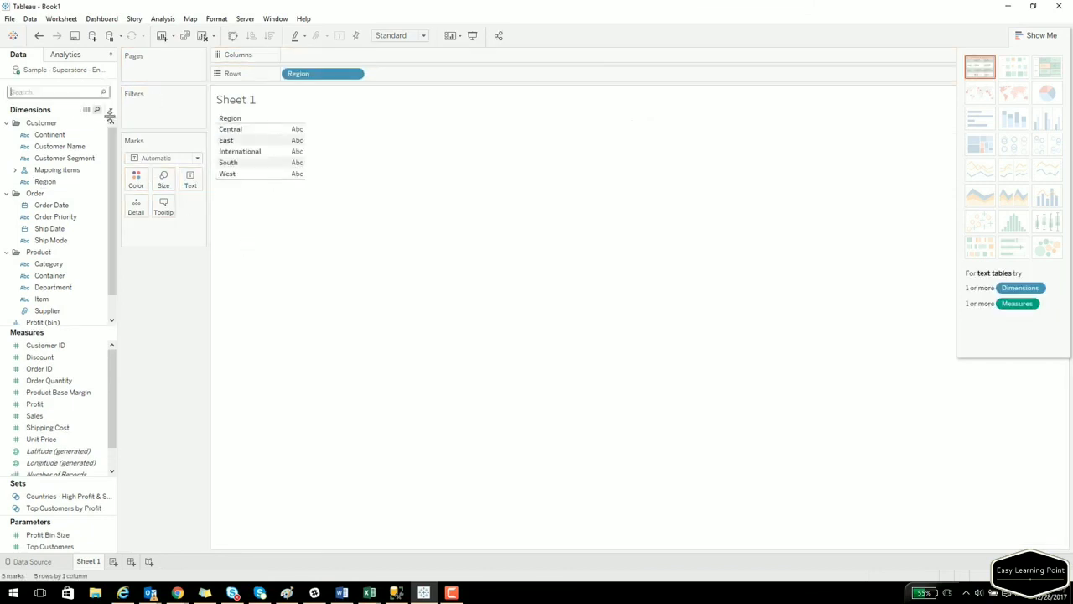
text(sa)
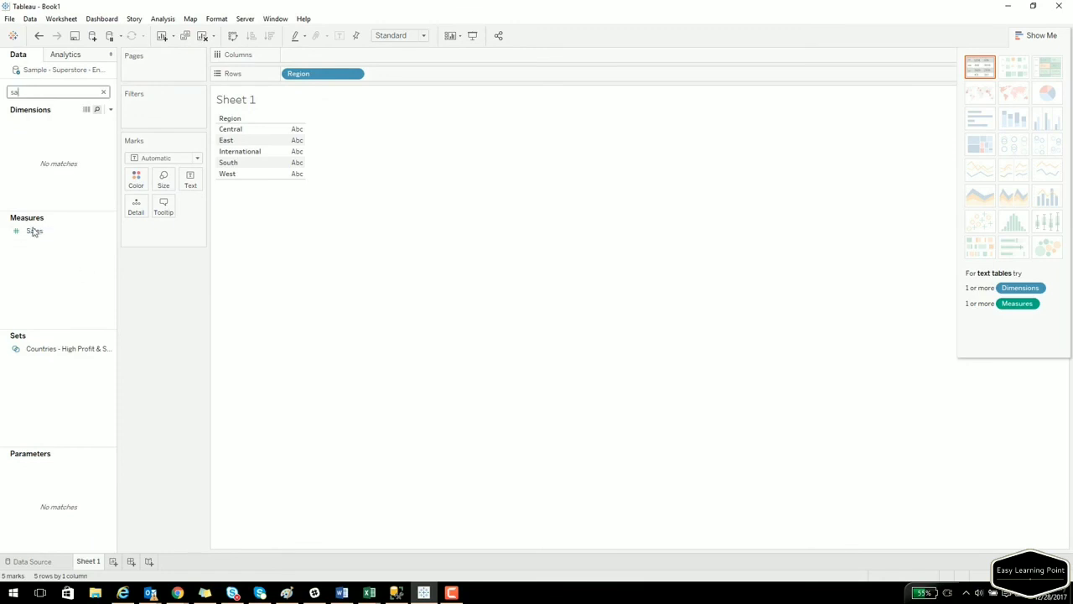
drag(32, 231, 290, 170)
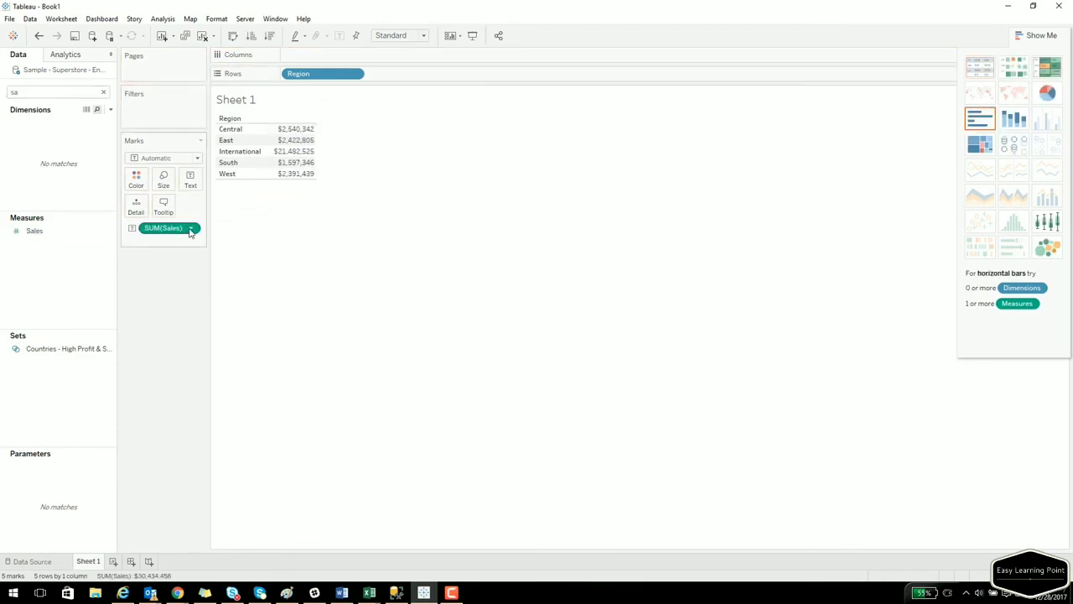
Switch the Sales measure to Average, then search the field list for 'st'.
click(192, 229)
mouse_move(206, 331)
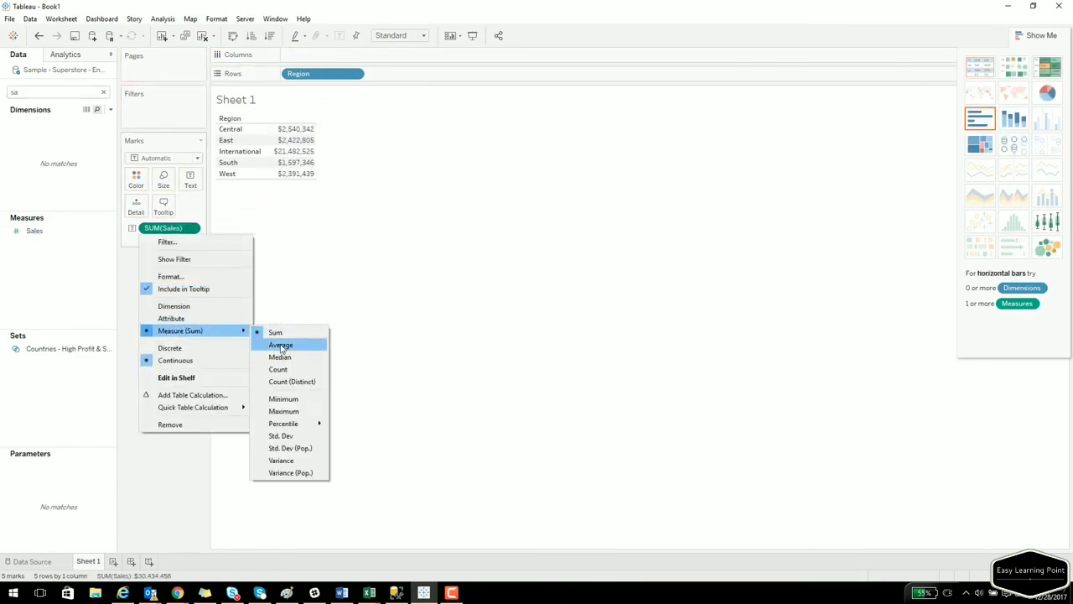
click(277, 343)
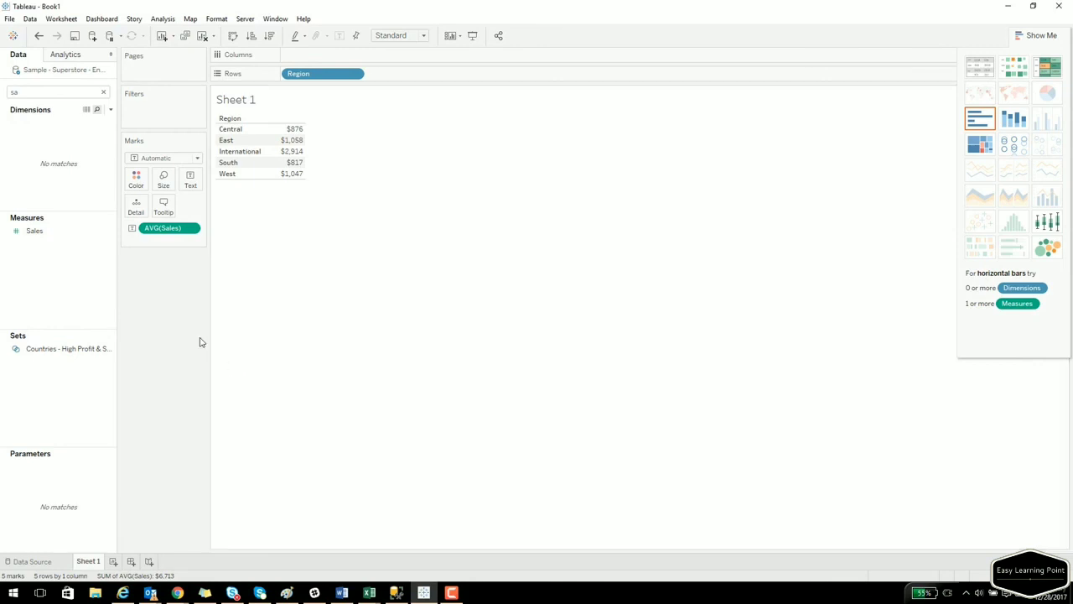
double_click(45, 92)
key(BackSpace)
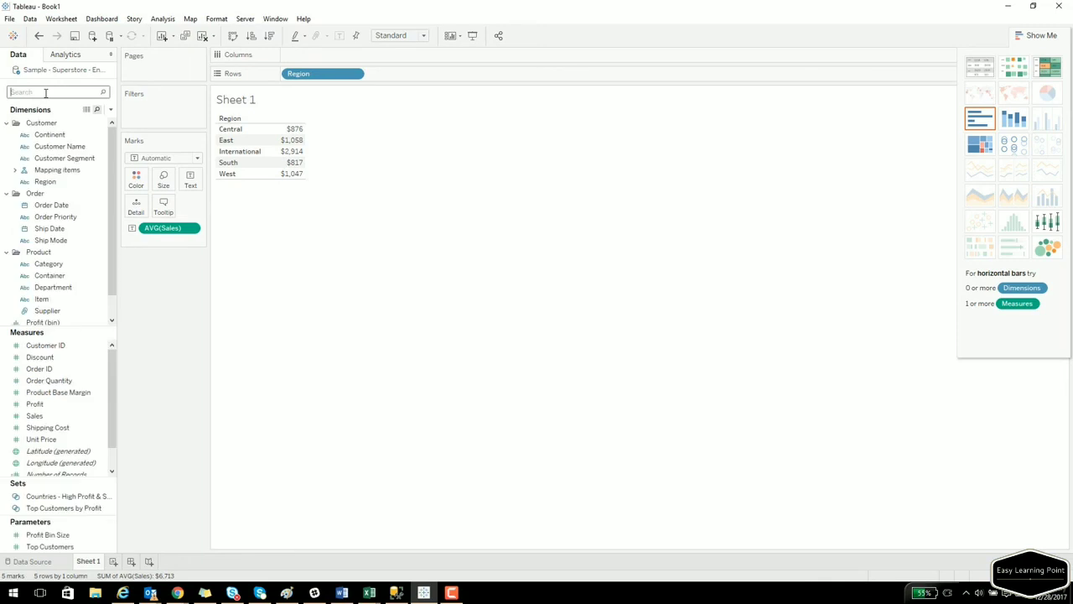
text(st)
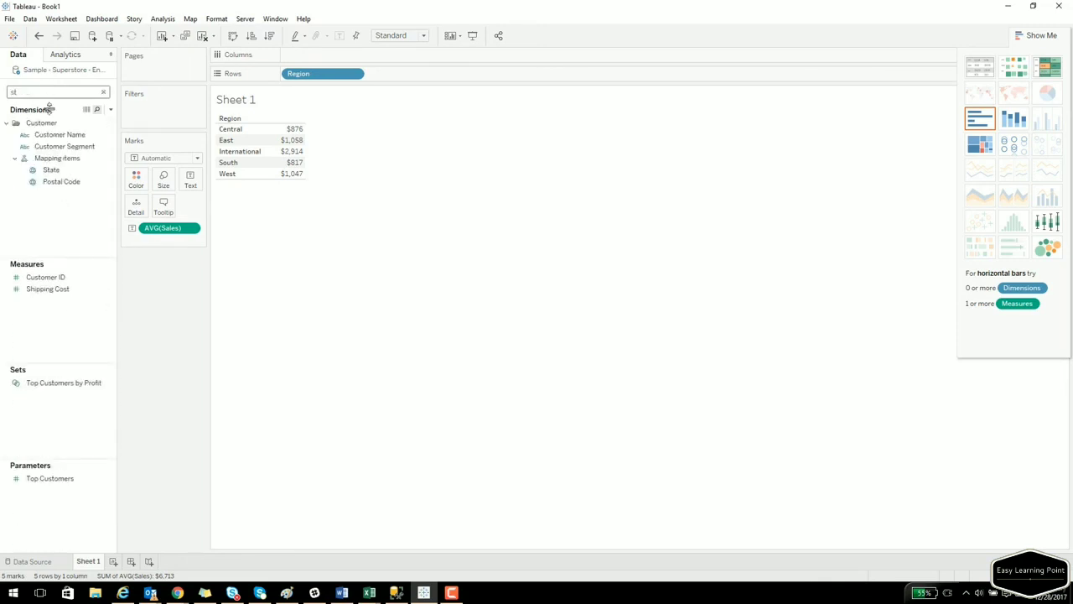
Add State to Rows beside Region to show average Sales per state within each region.
drag(51, 170, 313, 251)
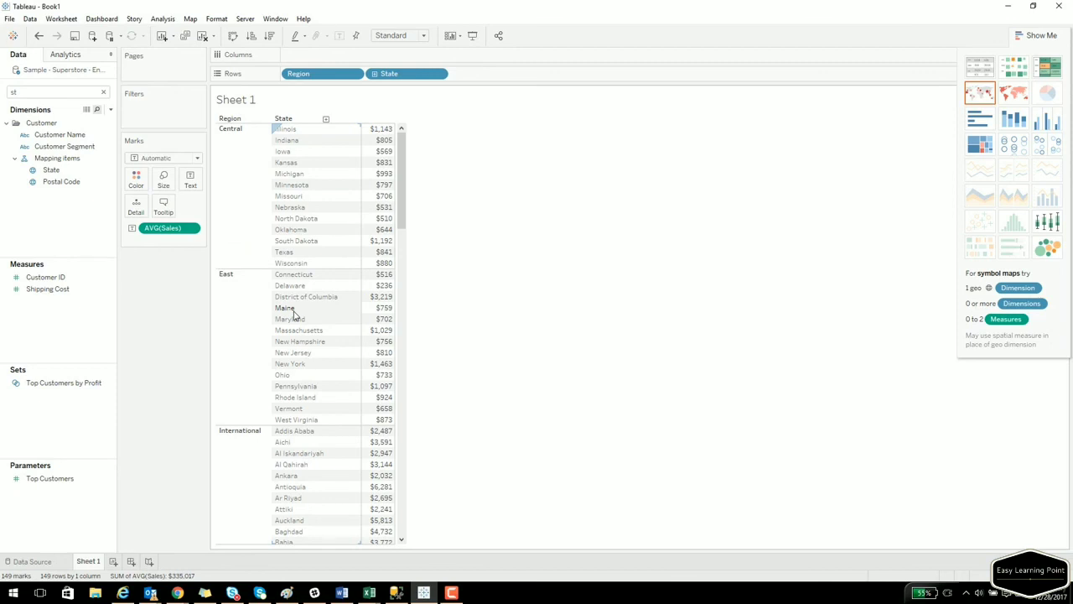
Duplicate Sheet 1 and try stacked bars on the copy, then delete the Sheet 2 copy.
right_click(88, 562)
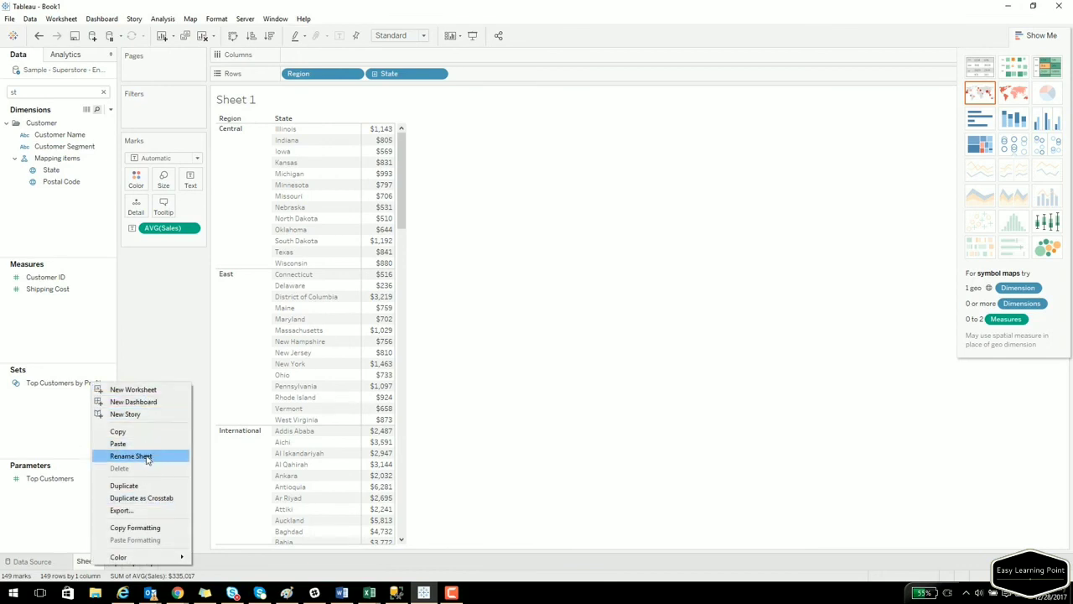
click(139, 486)
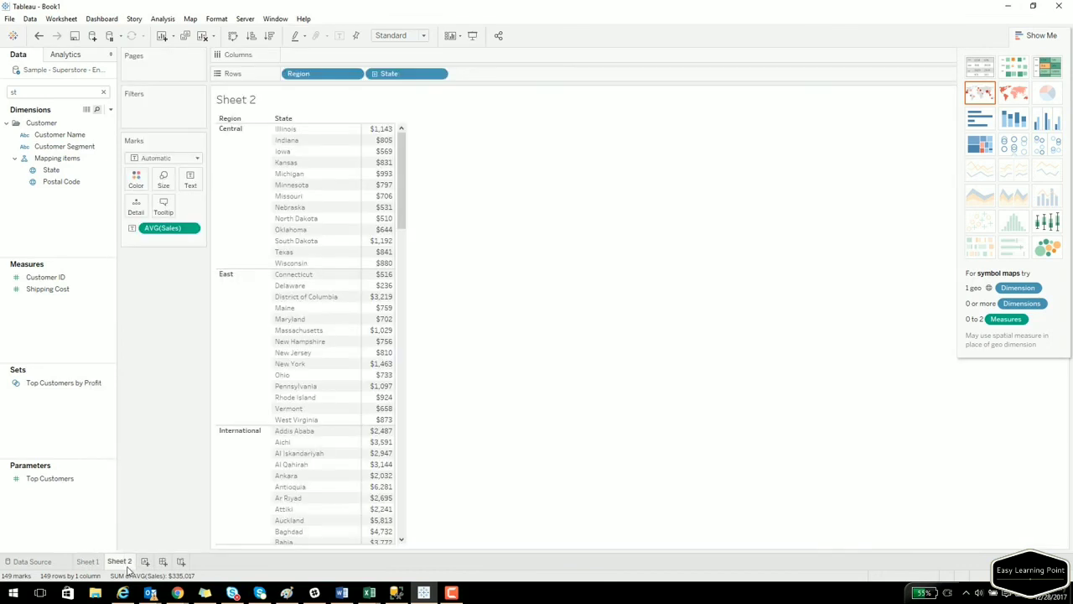
click(1015, 122)
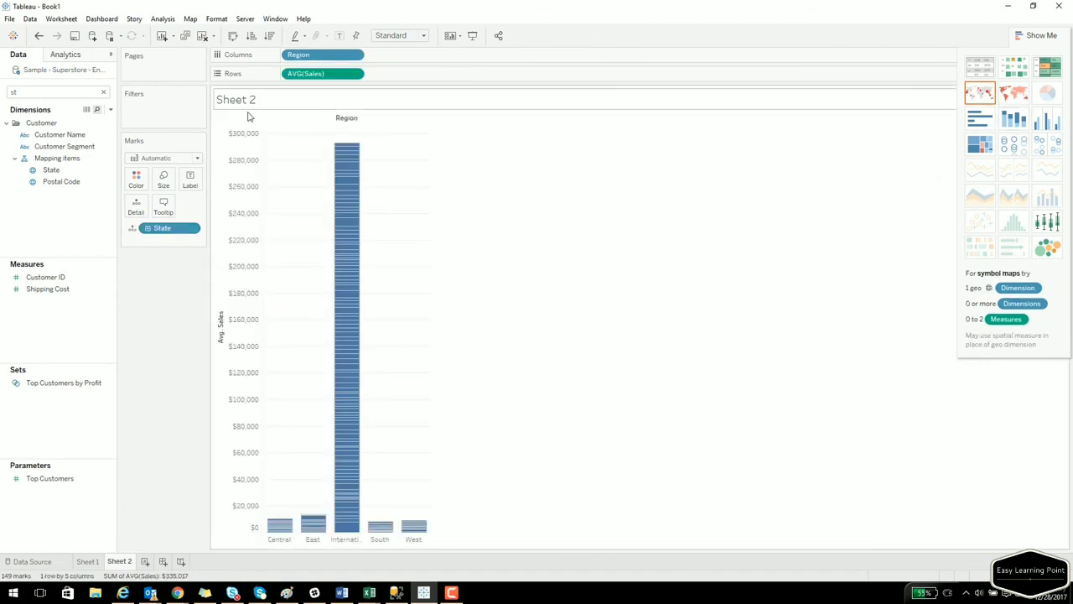
click(63, 183)
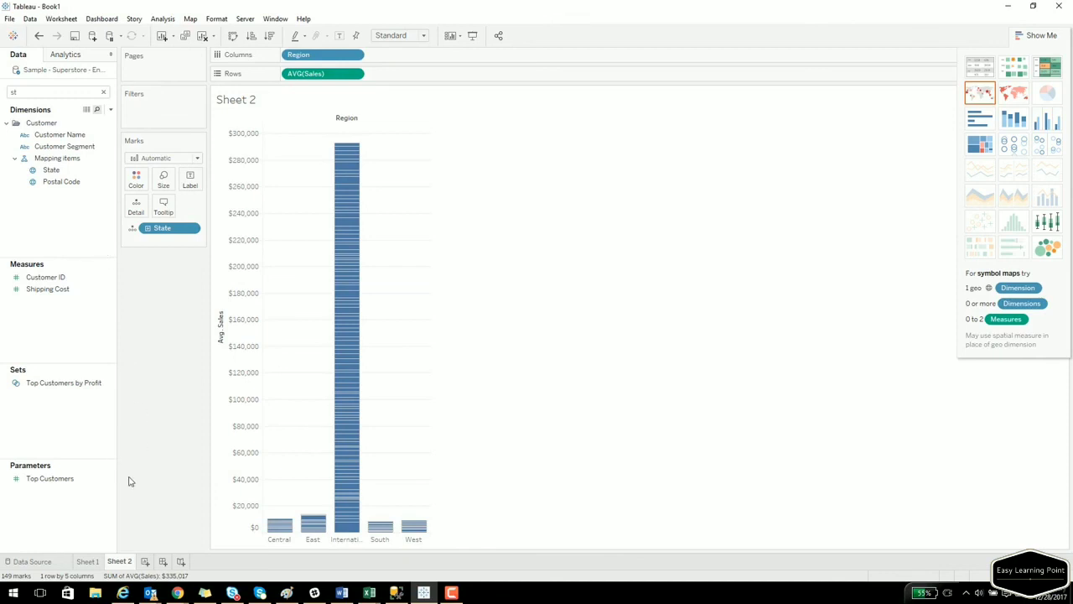
right_click(120, 560)
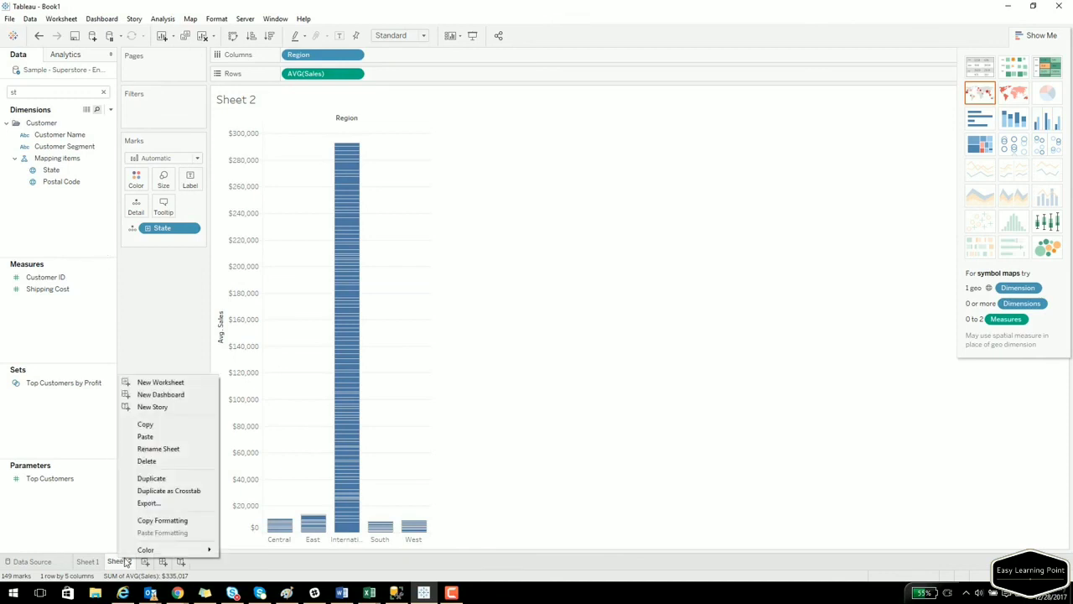
click(156, 462)
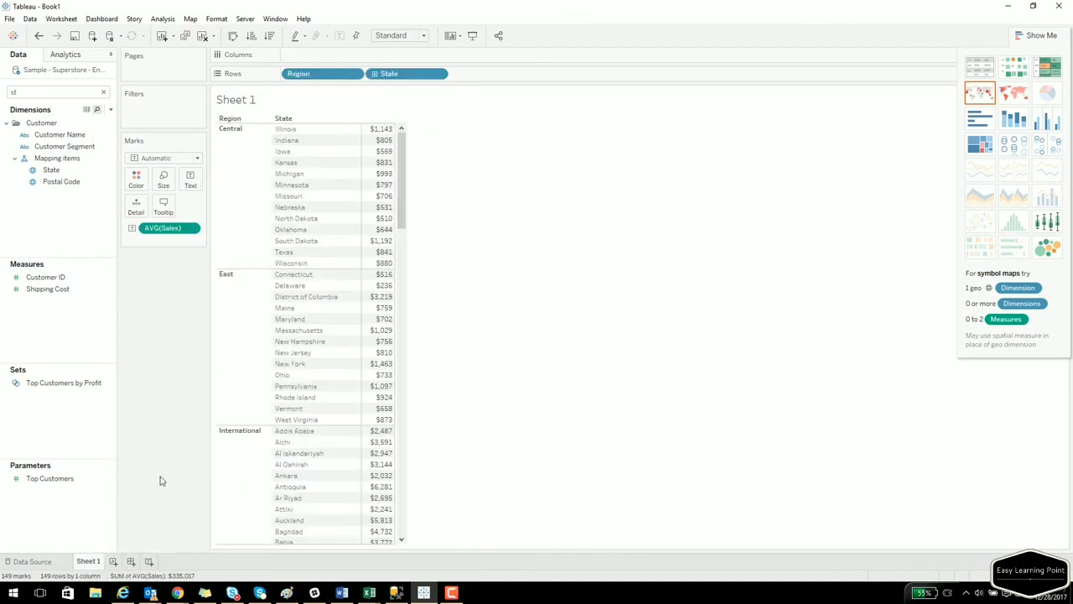
Keep only the Central and East region rows, then duplicate the filtered Sheet 1.
click(231, 220)
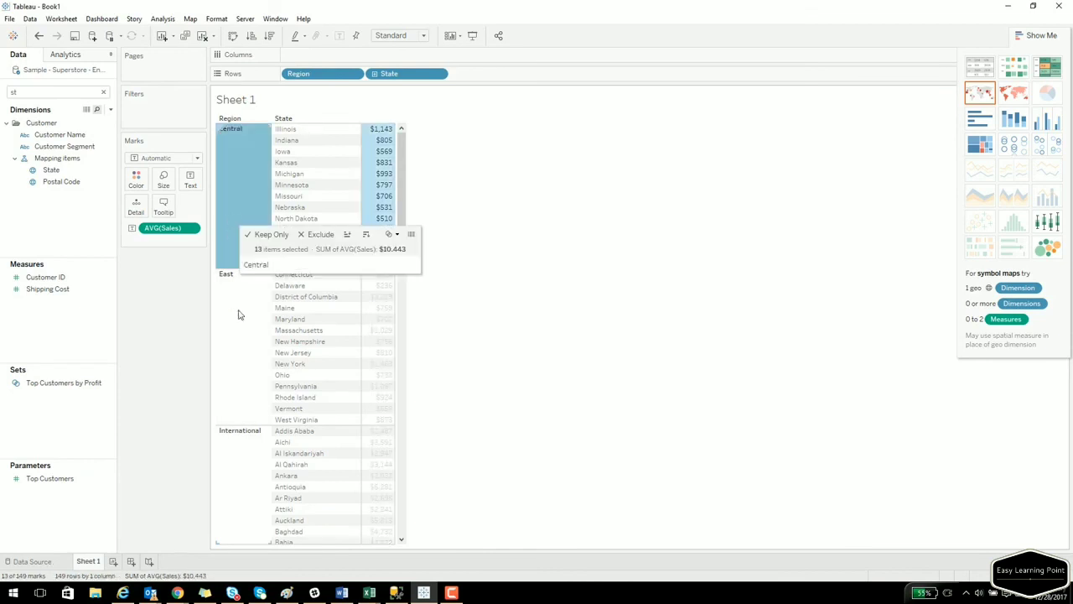
ctrl+click(232, 353)
click(263, 366)
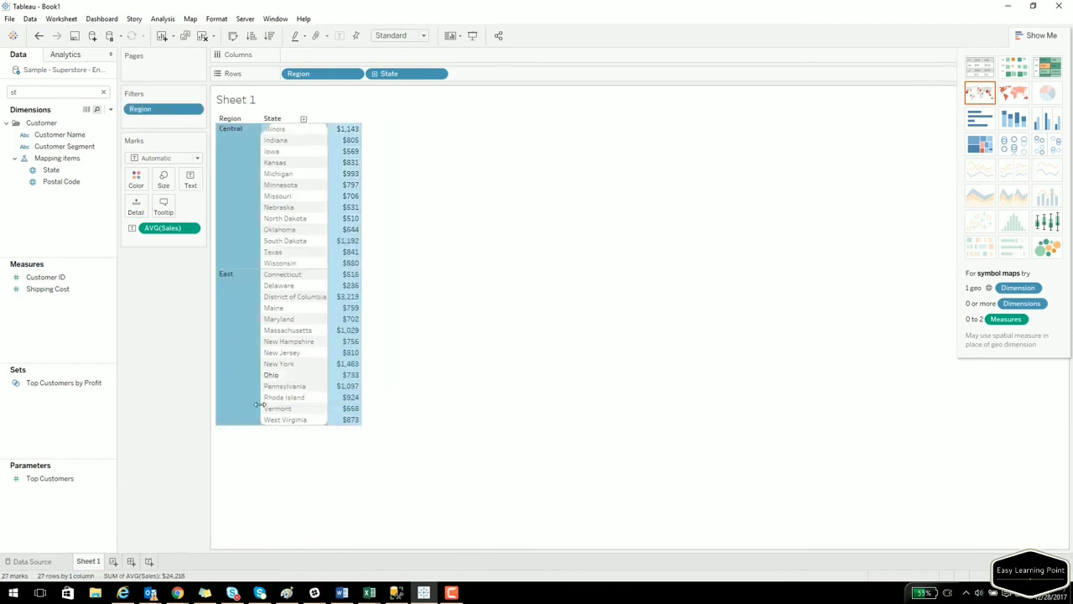
click(489, 427)
right_click(86, 561)
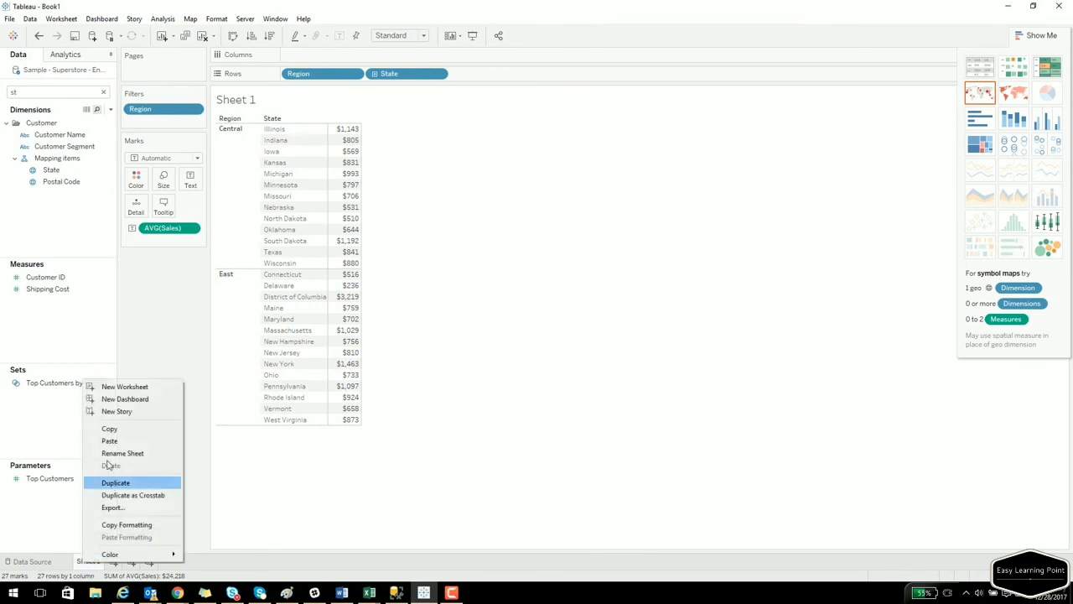
click(118, 484)
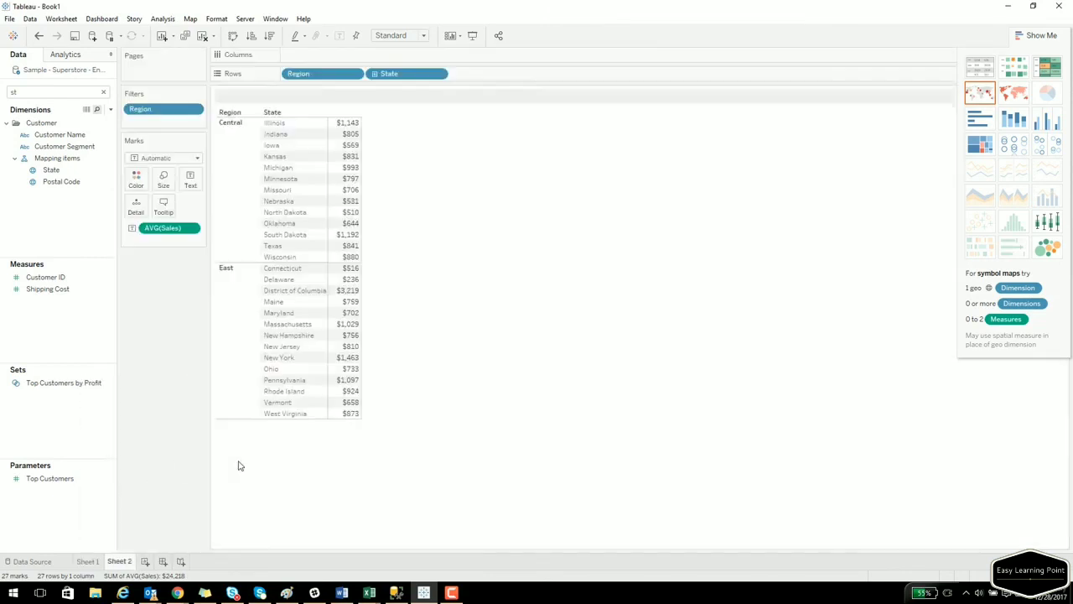
Show Sheet 2 as stacked bars with State on Color, checking the District of Columbia segment.
click(1014, 120)
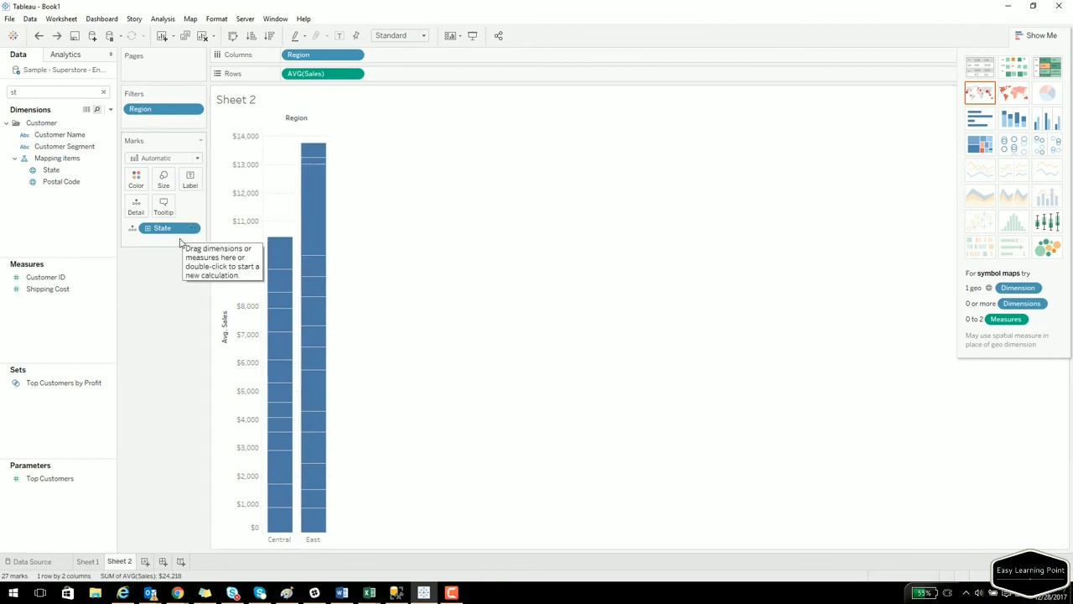
drag(186, 228, 141, 183)
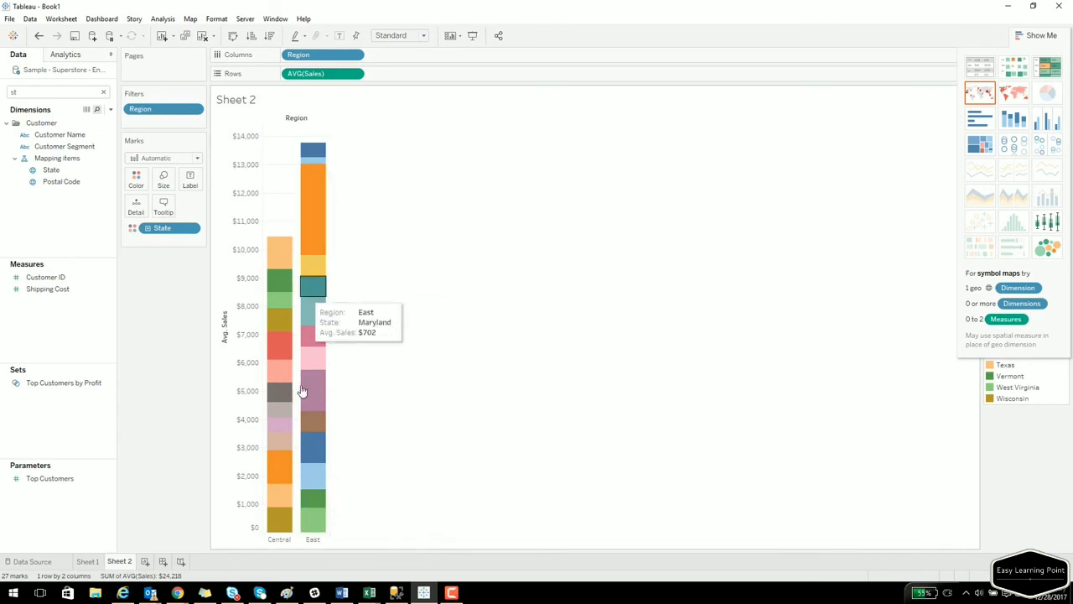
click(319, 191)
click(482, 317)
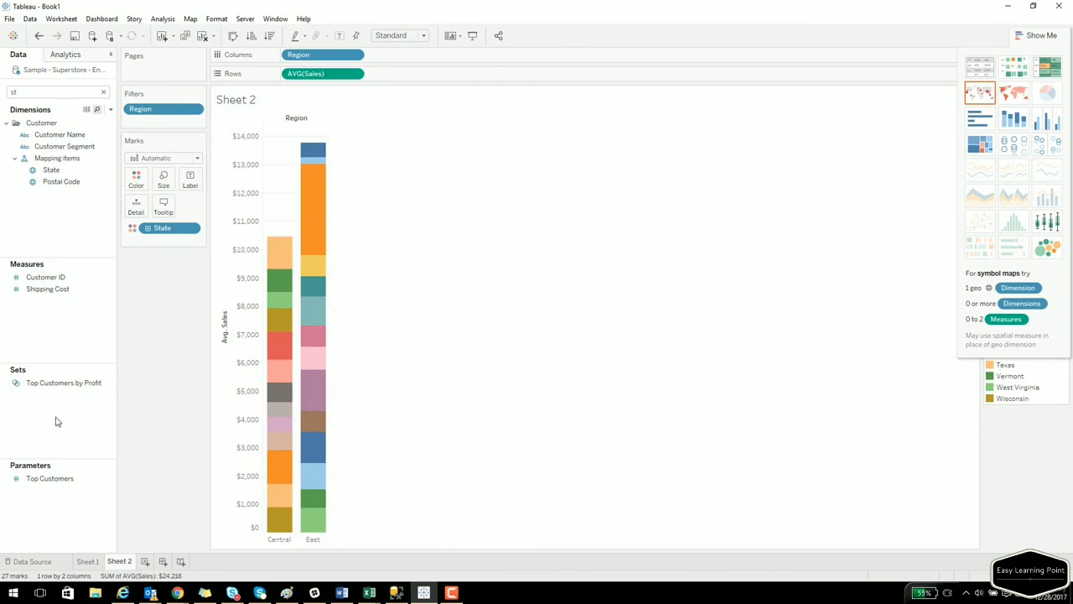
Create a new calculated field named LOD_FIXED_Region.
right_click(36, 326)
click(115, 332)
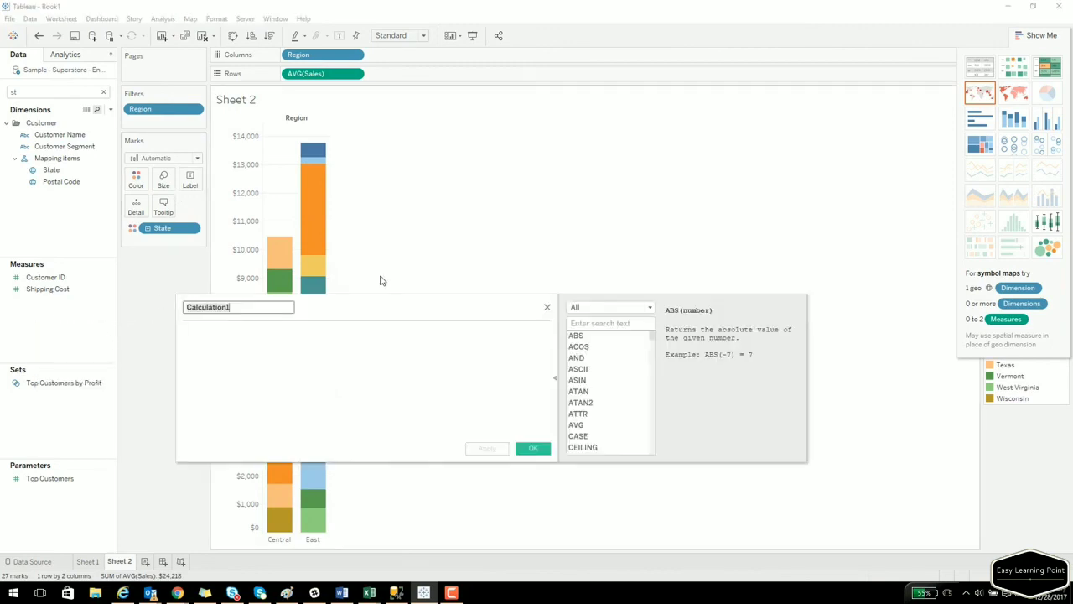
text(LOD)
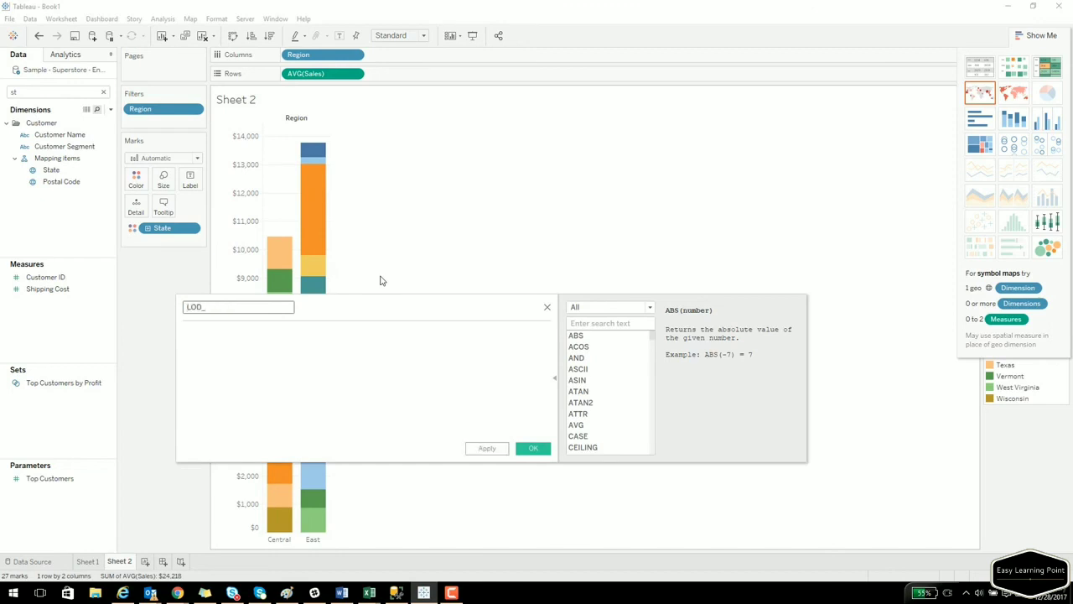
text(_FIXED)
text(_Region)
Enter the formula {FIXED [Region] : Avg([Sales])}, save it, and return to Sheet 1.
click(354, 397)
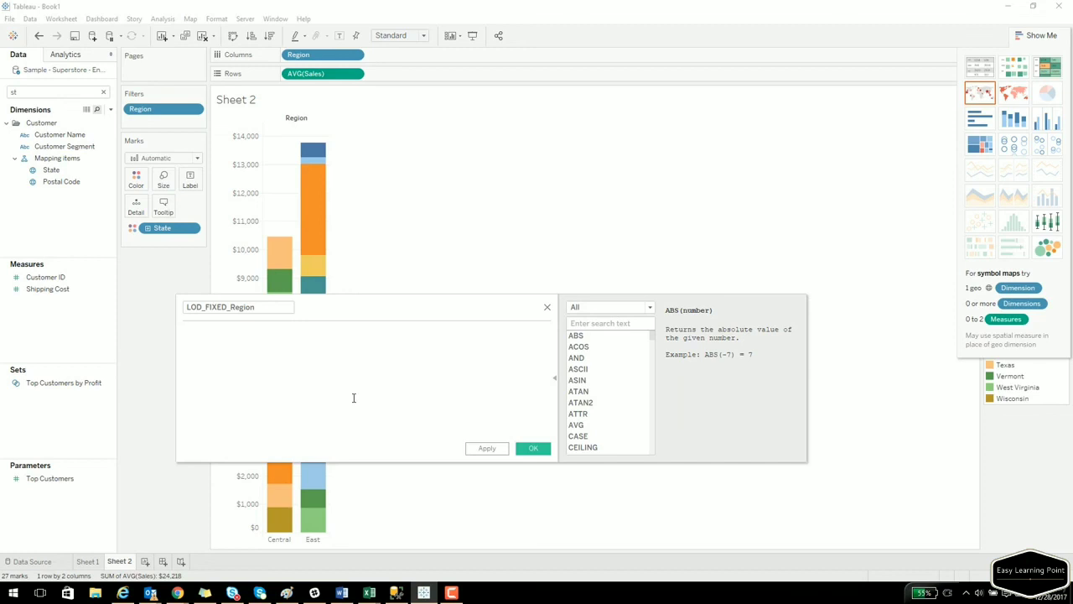
text({Fixed)
key(BackSpace)
key(BackSpace)
key(BackSpace)
key(BackSpace)
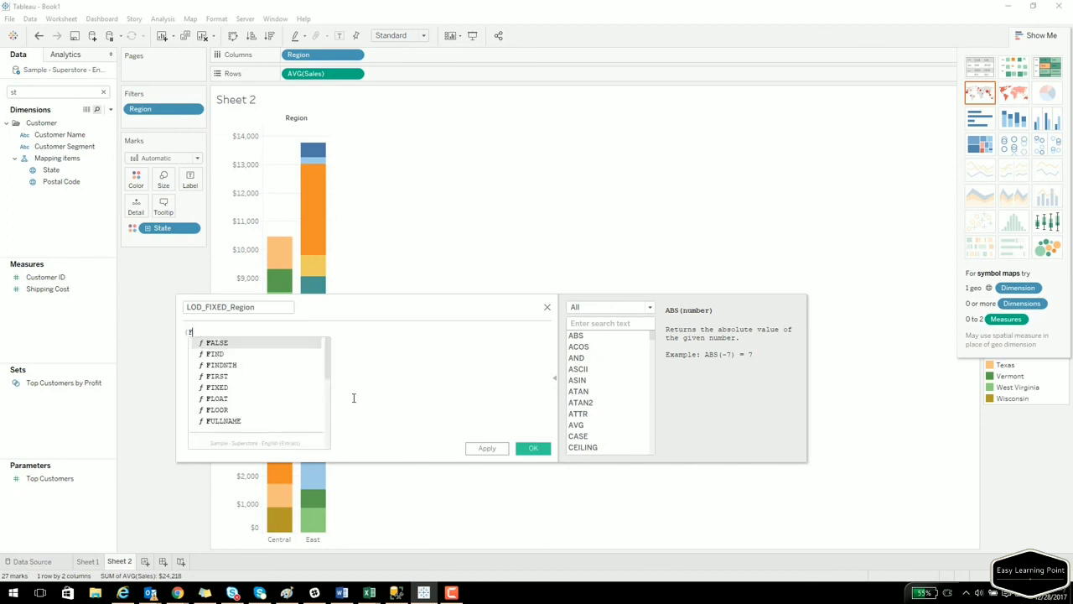
text(XE)
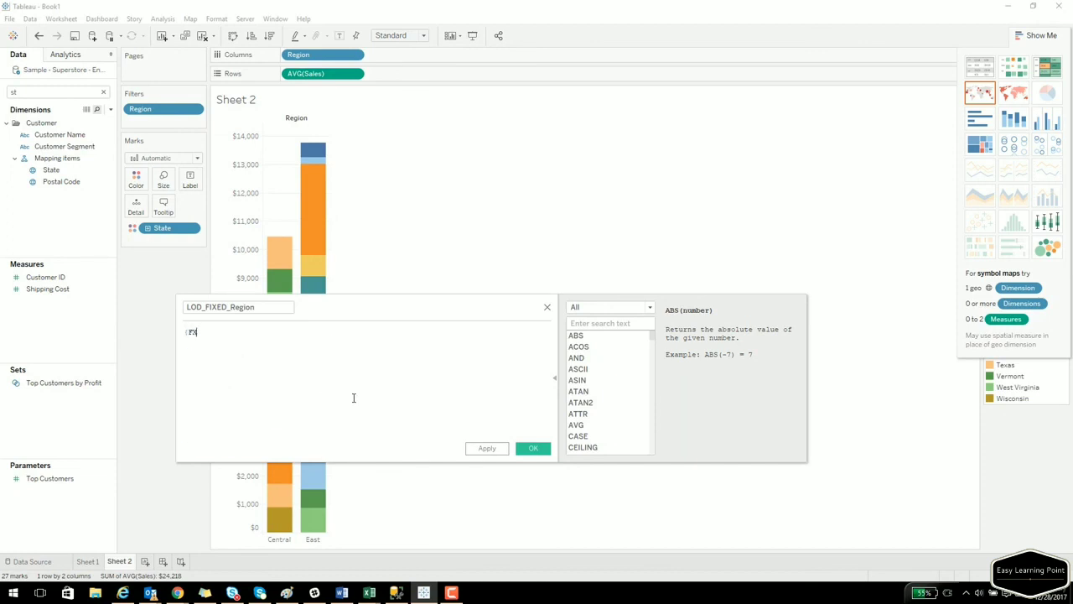
key(BackSpace)
key(BackSpace)
text(IXED [Region] : Avg)
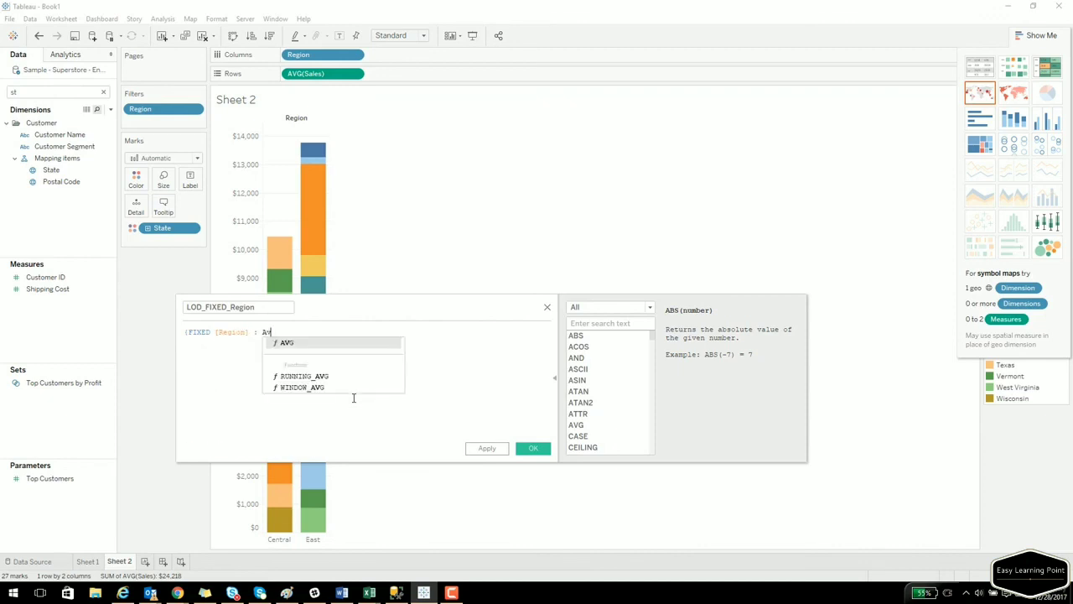
text(([Sales])
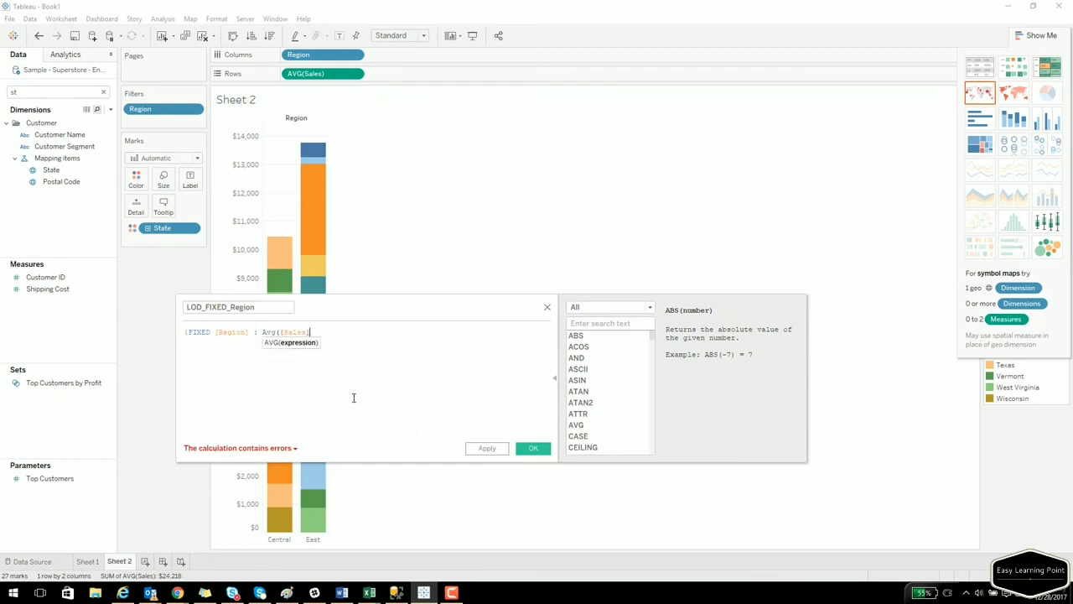
text()})
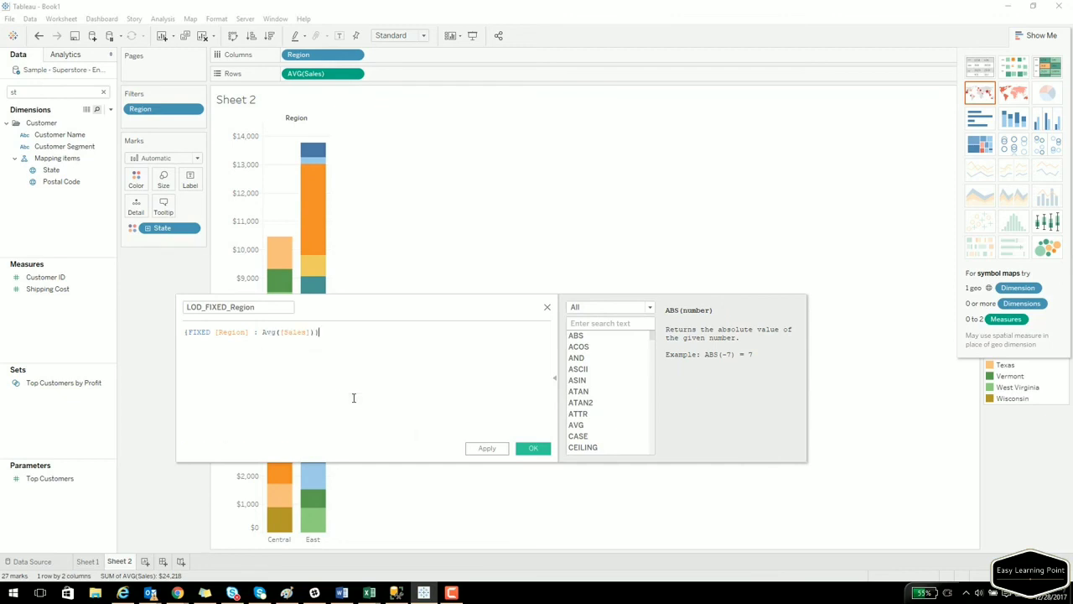
click(527, 453)
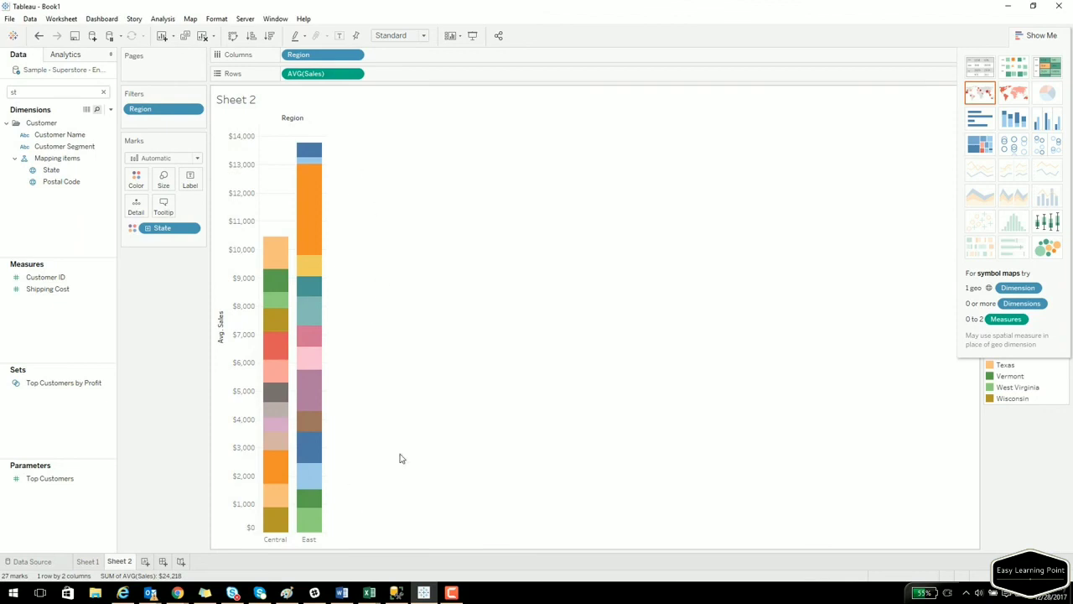
click(87, 561)
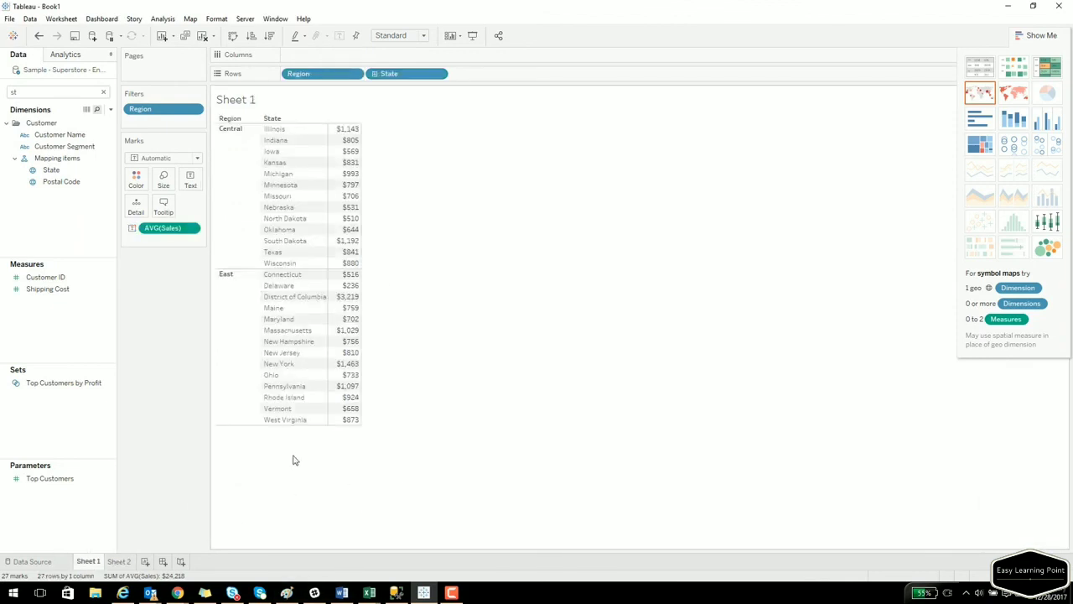
Add LOD_FIXED_Region to the table beside Avg. Sales, then remove State from Rows.
click(28, 95)
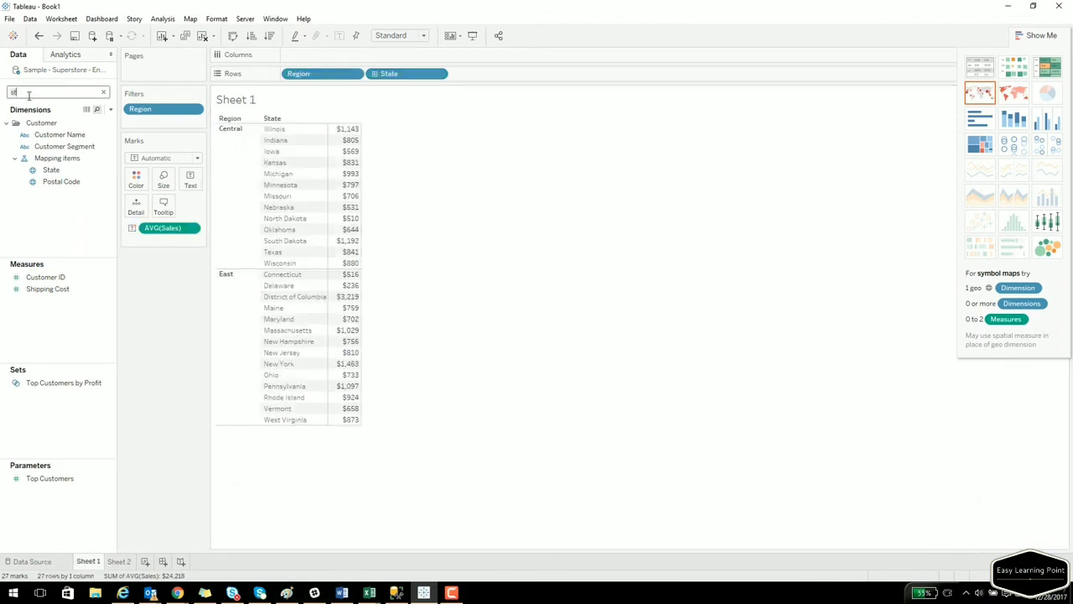
text(lo)
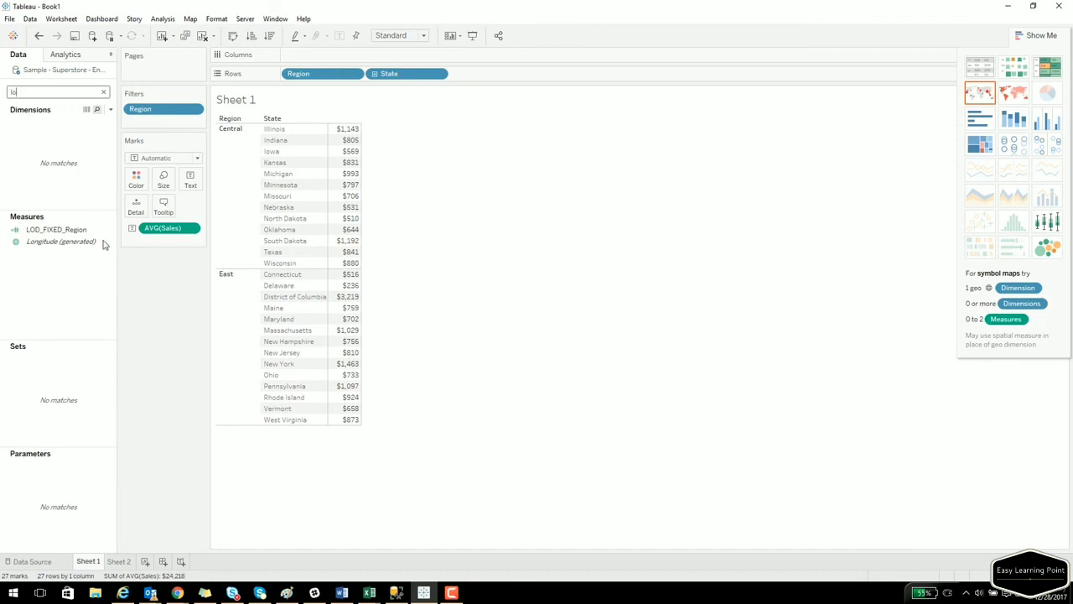
drag(56, 229, 352, 239)
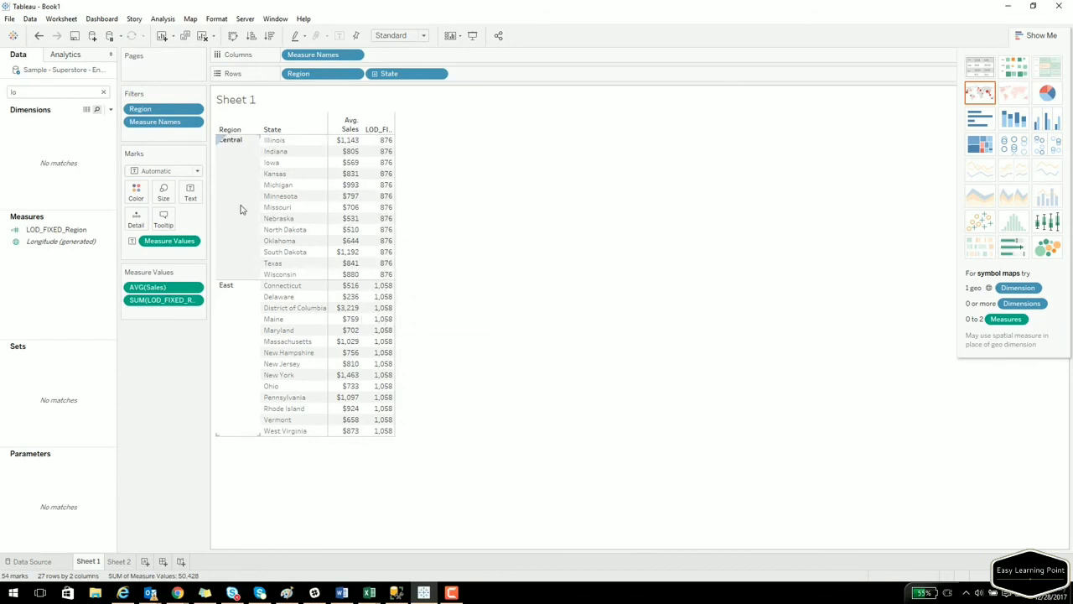
drag(392, 74, 77, 237)
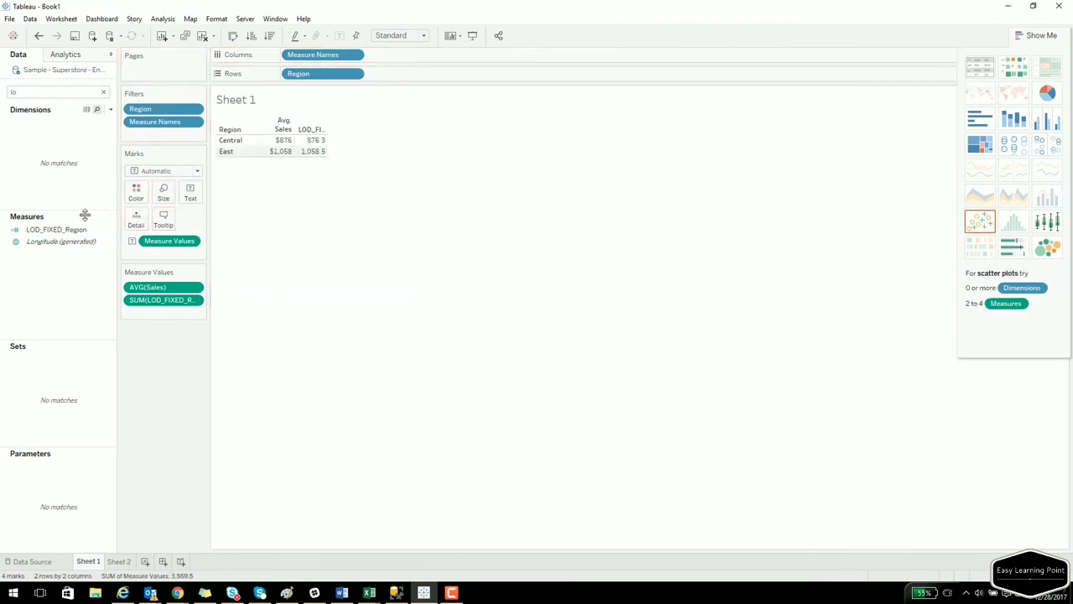
Put State back on Rows, then add City beside it and remove it again.
double_click(39, 92)
text(state)
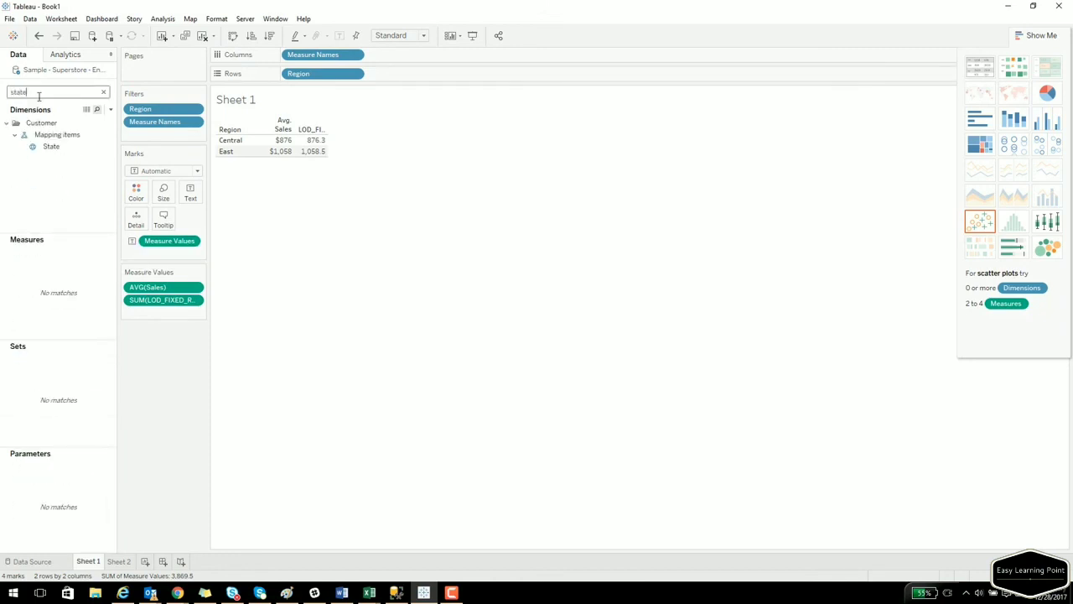
drag(49, 146, 250, 147)
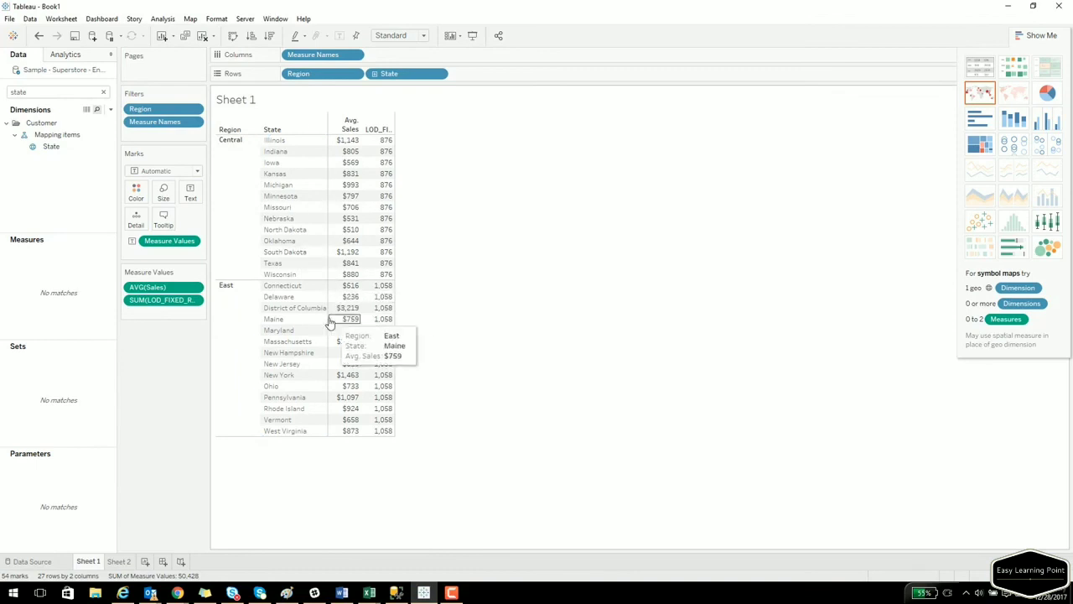
double_click(83, 93)
text(cit)
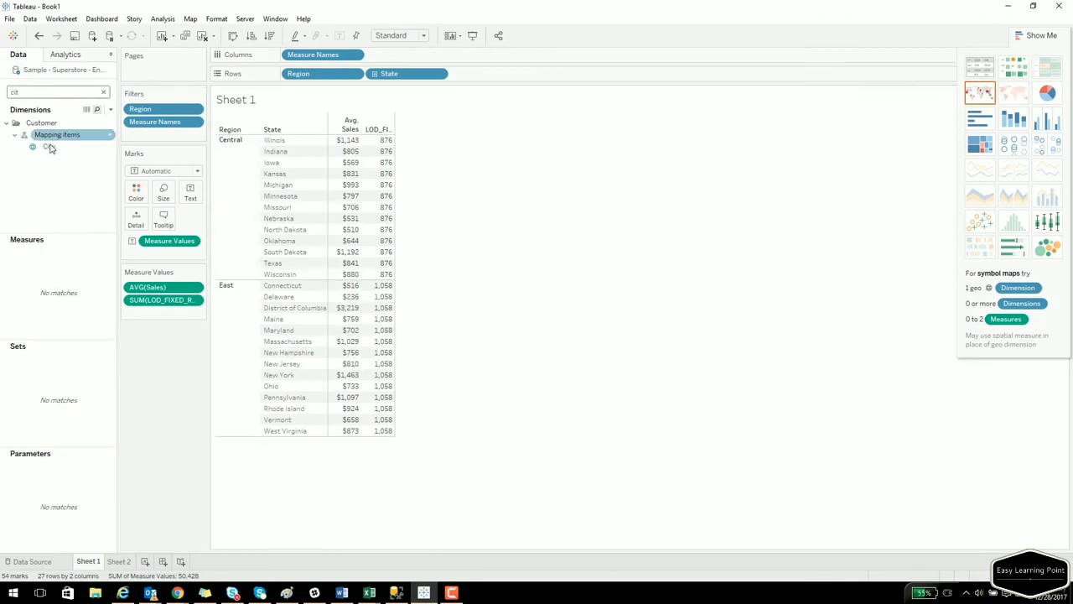
drag(49, 146, 318, 182)
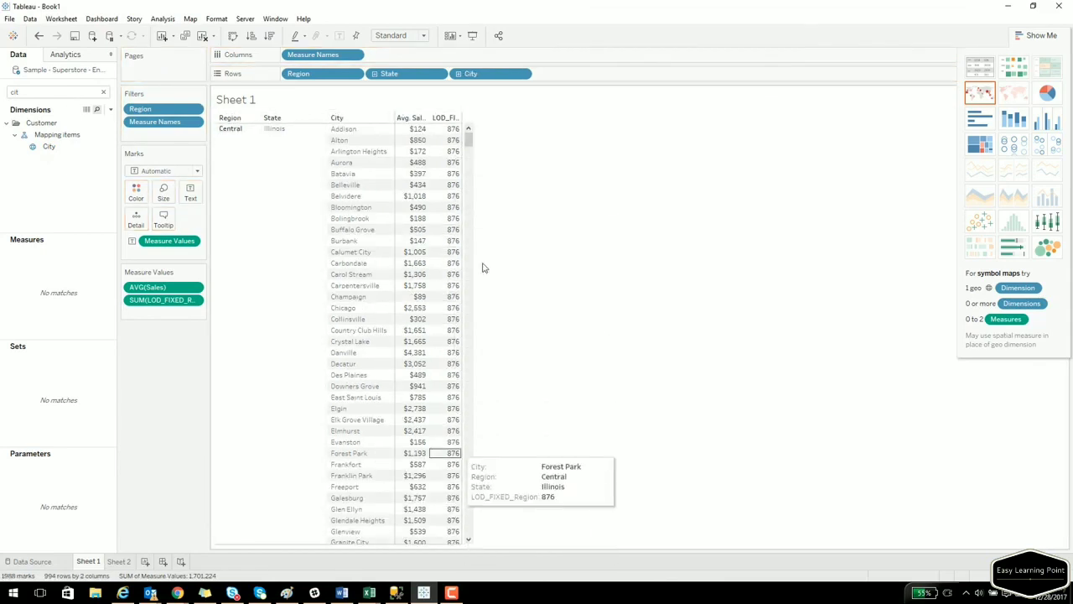
drag(460, 73, 32, 205)
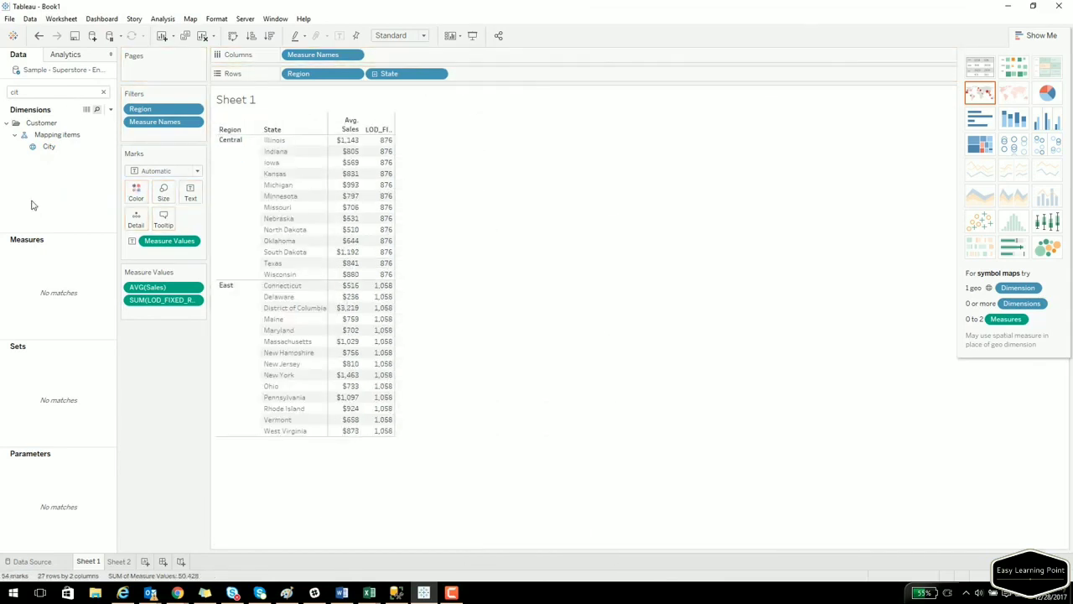
On Sheet 2, add a new tooltip line 'Average Sales for <Region> :' and confirm it.
click(124, 561)
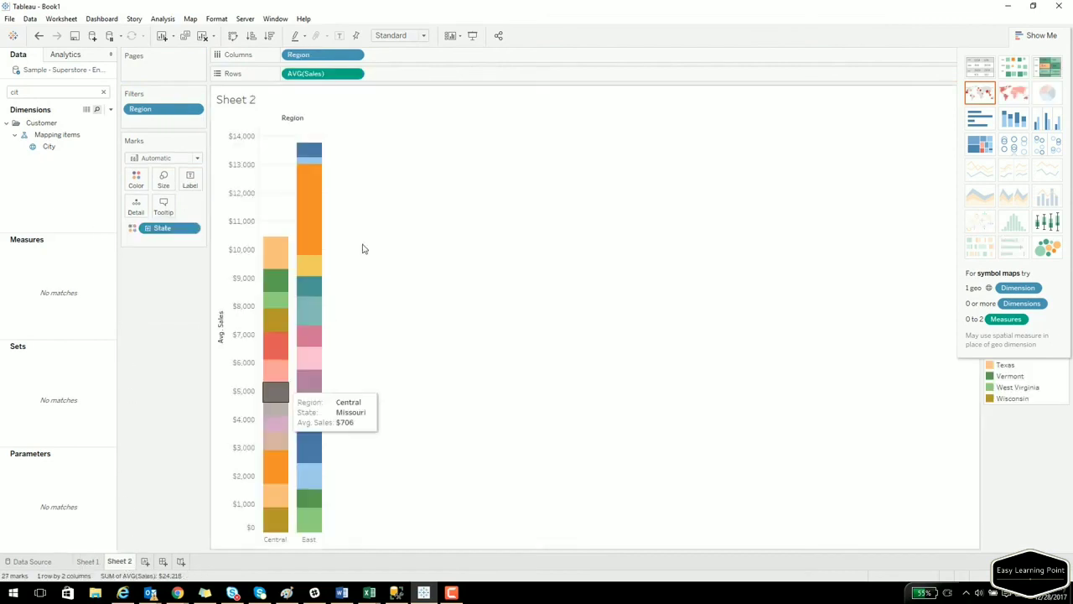
click(164, 210)
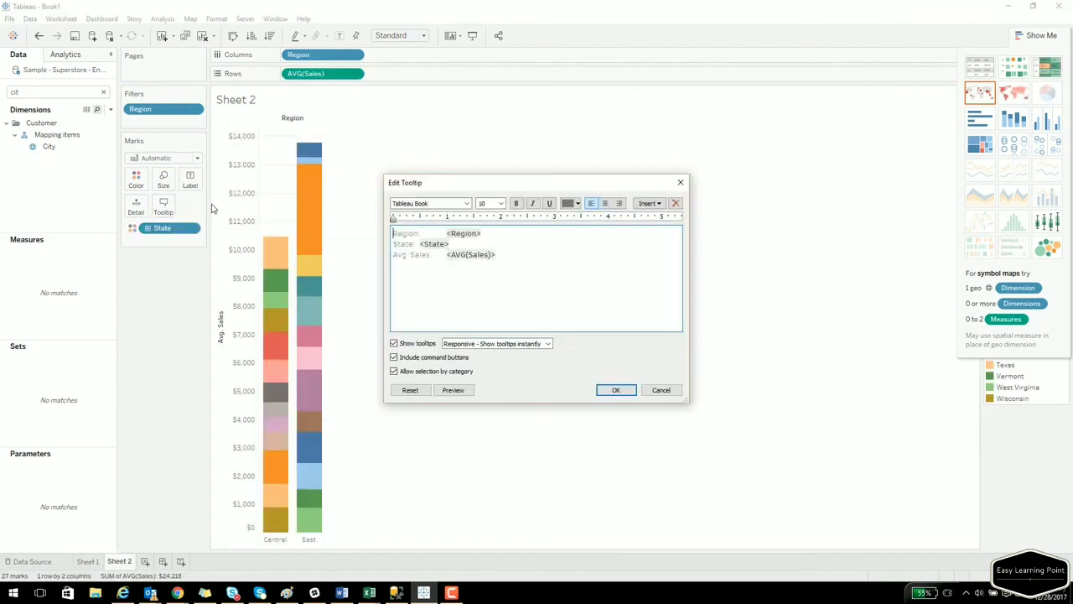
click(507, 233)
key(Return)
text(Avrag)
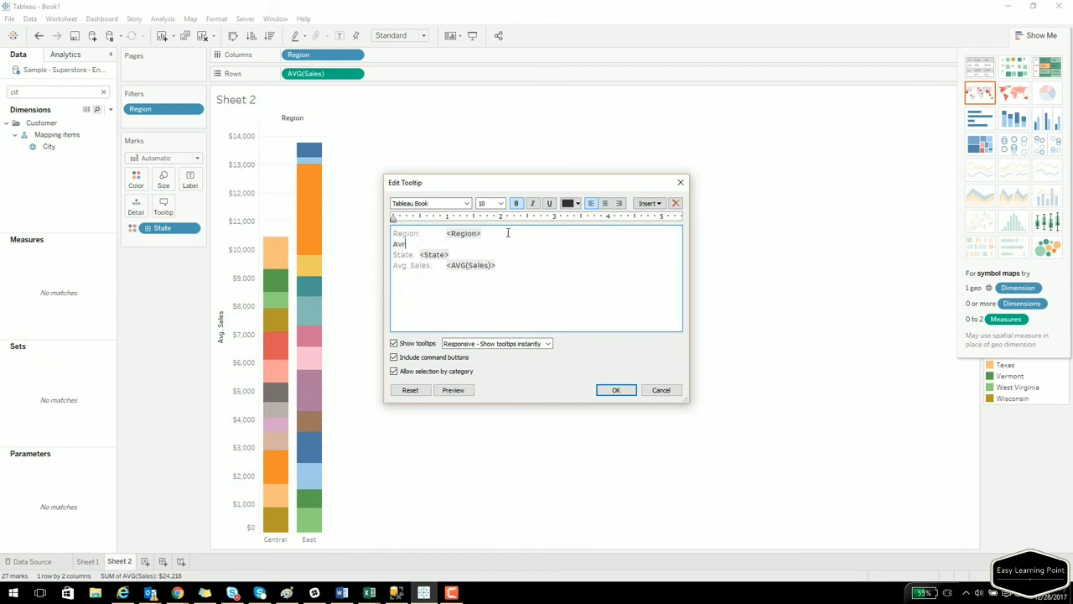
key(BackSpace)
key(BackSpace)
key(BackSpace)
text(erage Sales for <Region> :)
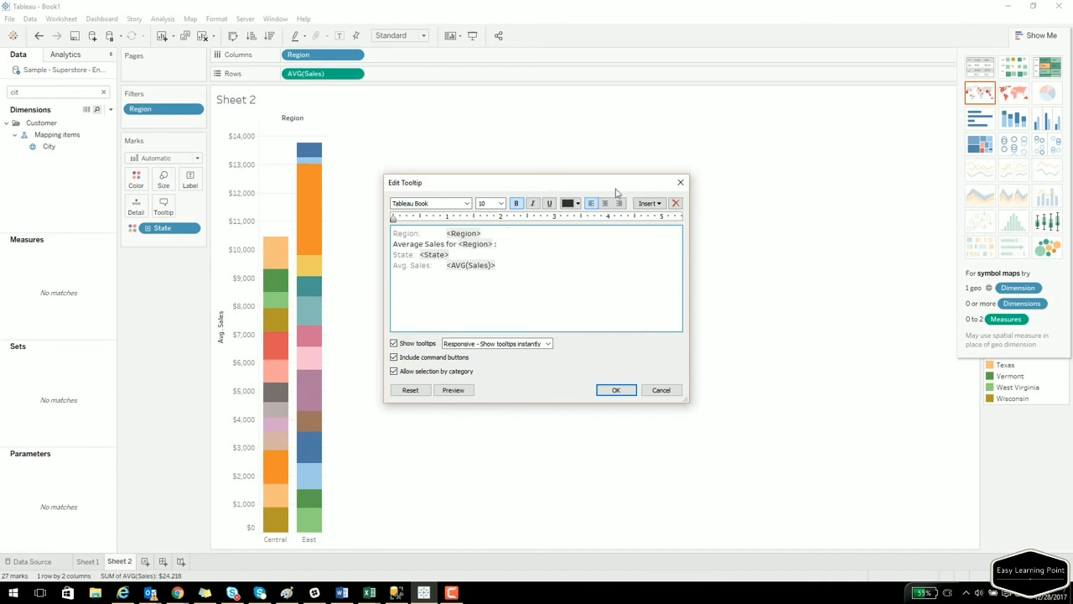
click(657, 206)
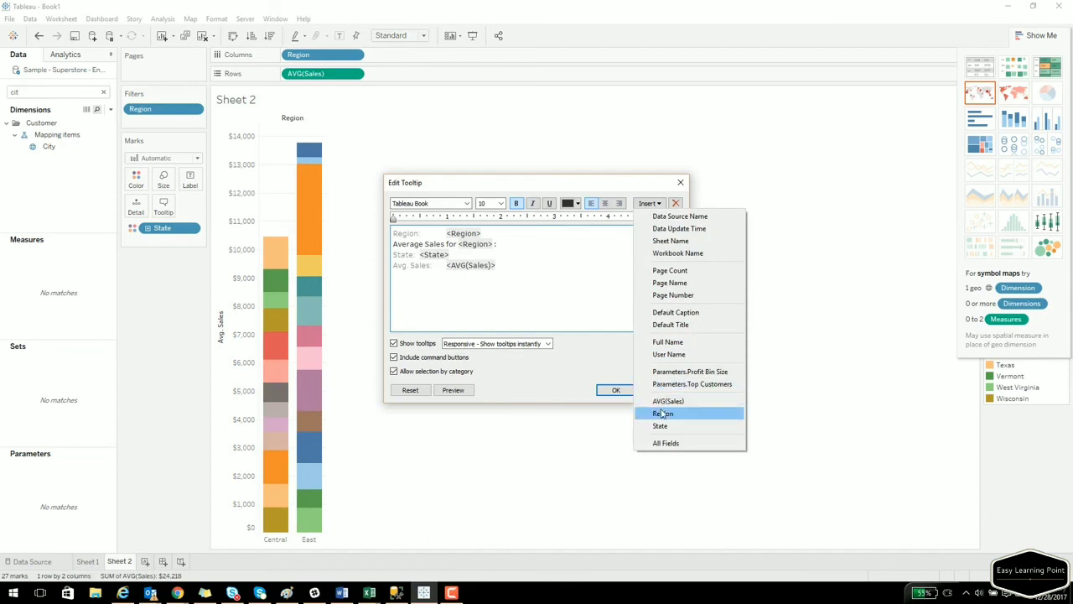
click(601, 290)
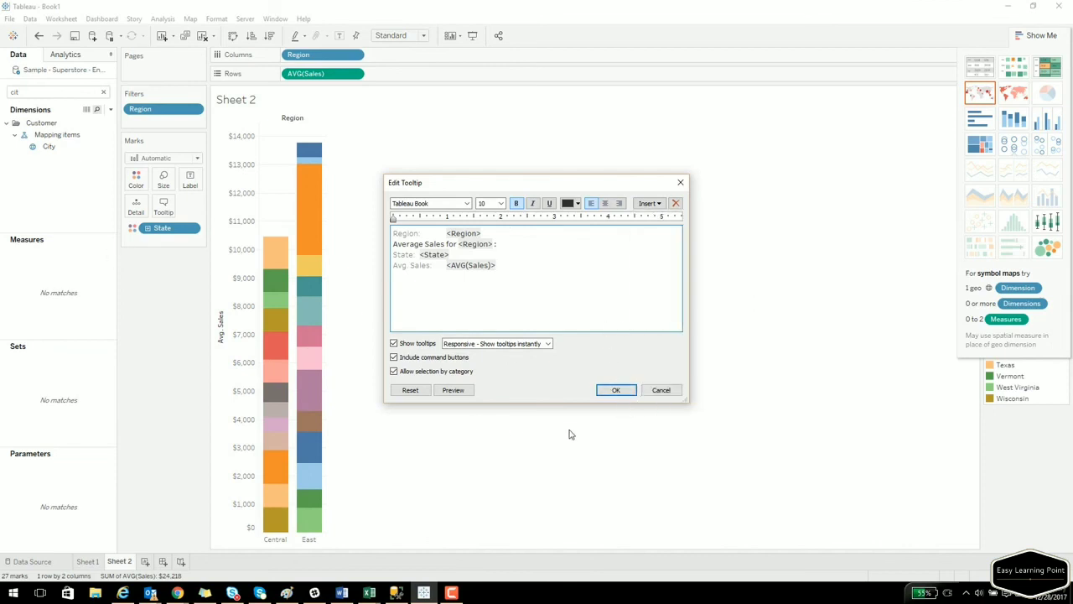
click(615, 392)
click(54, 92)
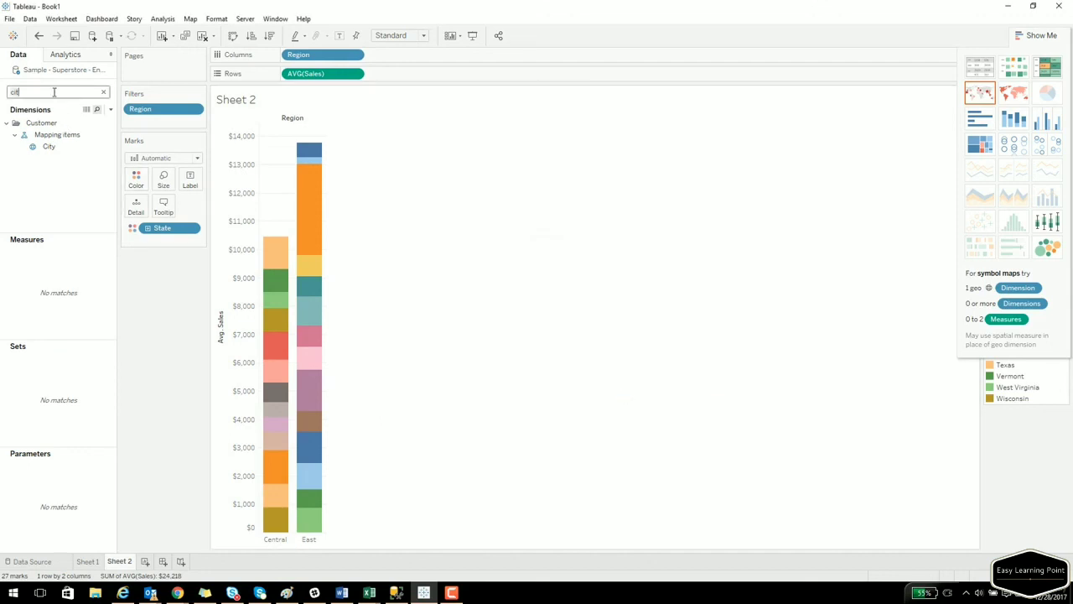
Put LOD_FIXED_Region on Tooltip and insert SUM(LOD_FIXED_Region) after 'Average Sales for <Region> :'.
text(lod)
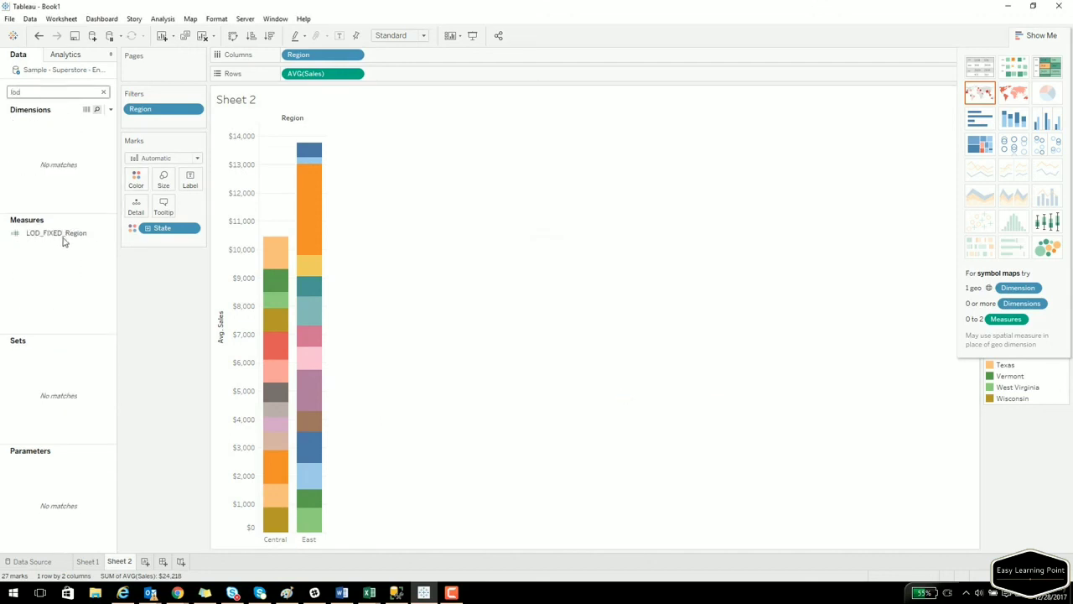
drag(63, 235, 165, 207)
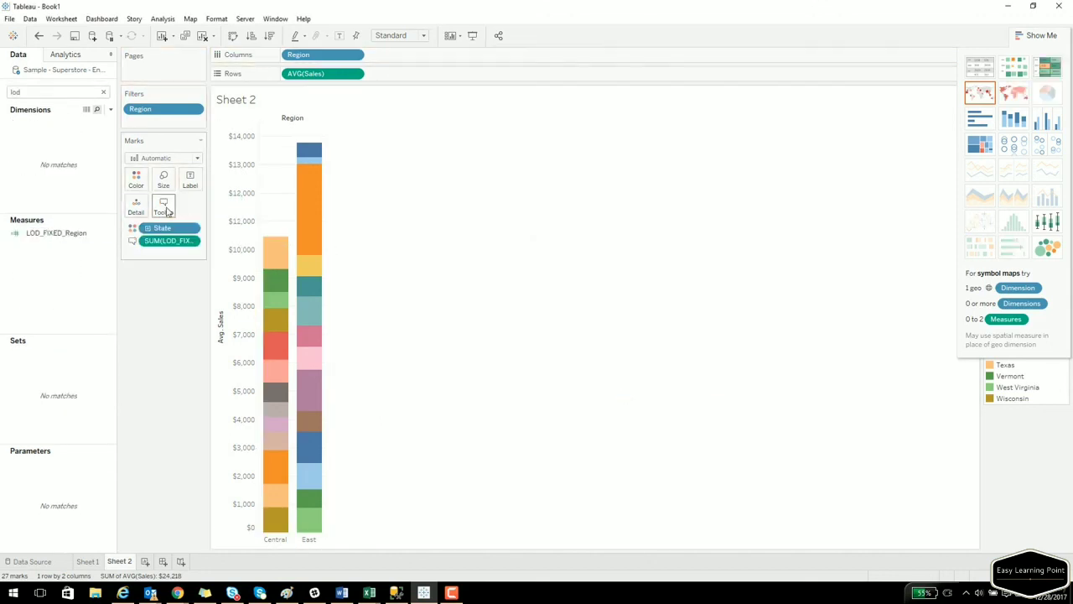
click(165, 207)
click(527, 245)
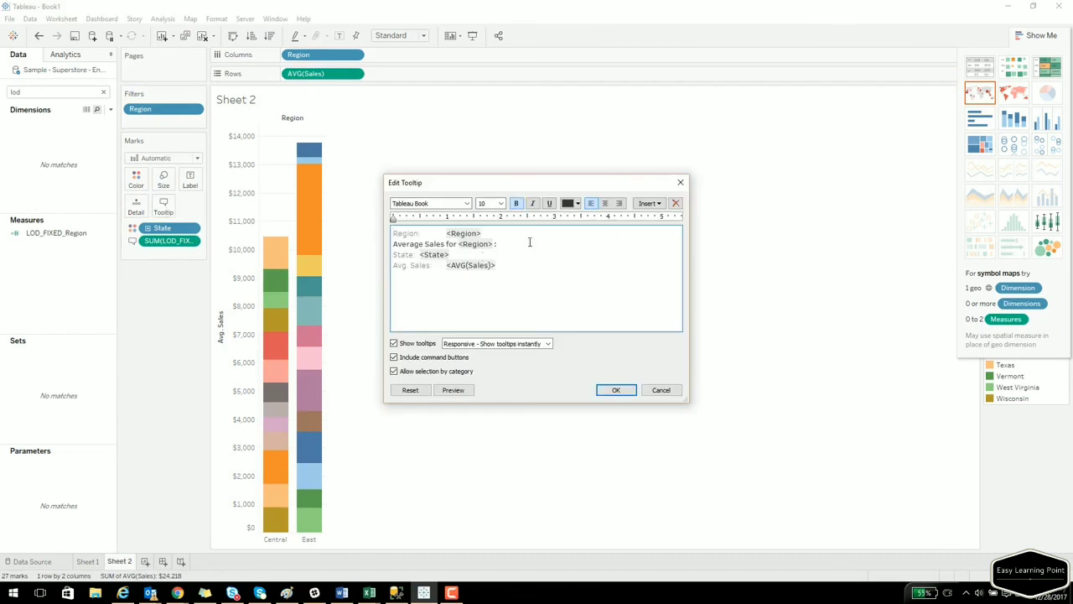
click(648, 203)
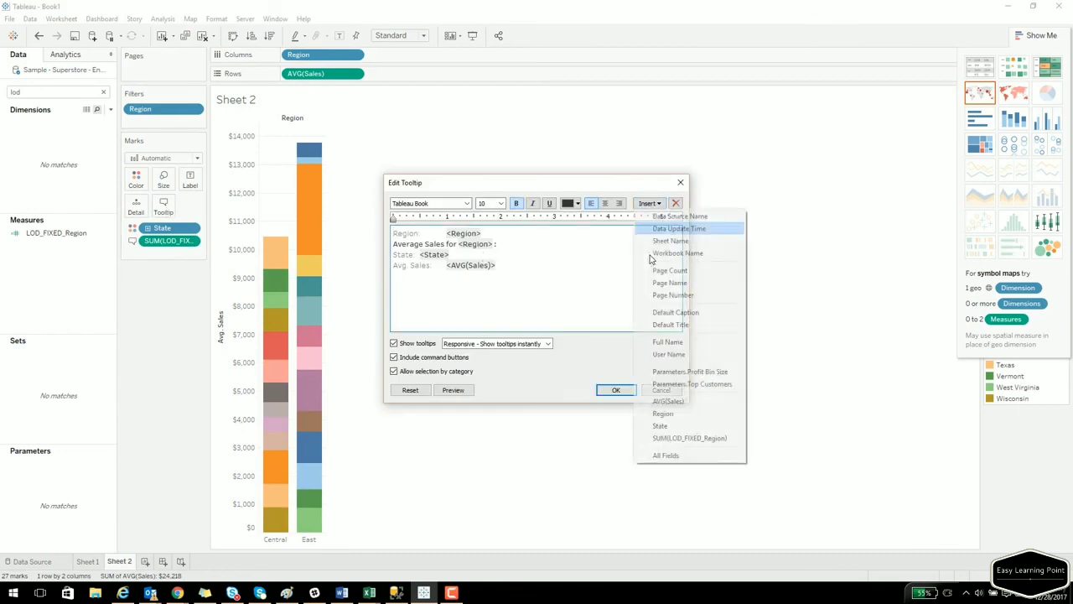
click(671, 438)
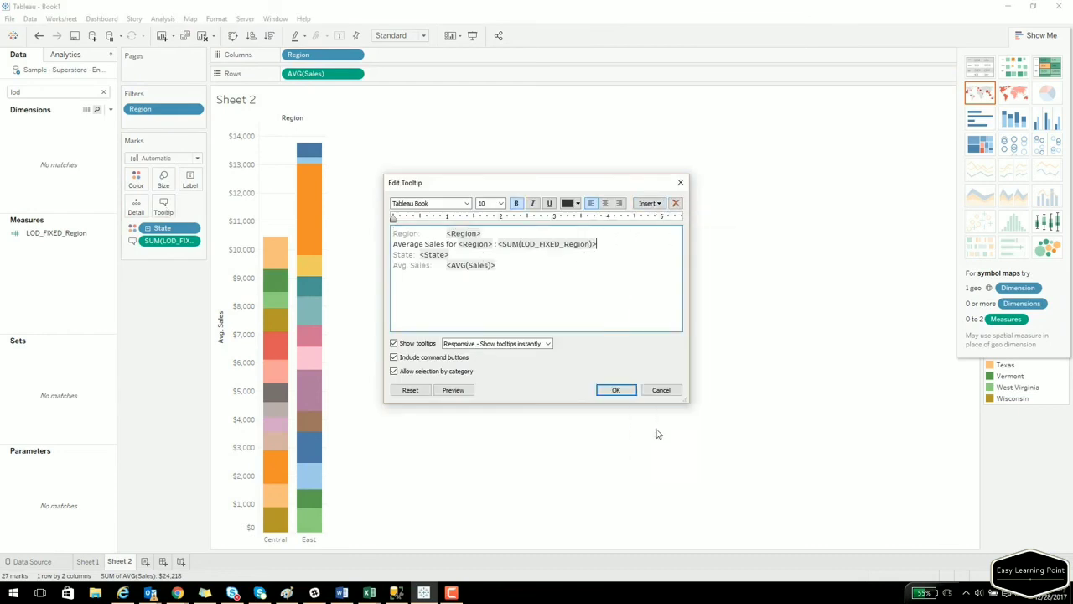
click(627, 395)
mouse_move(305, 246)
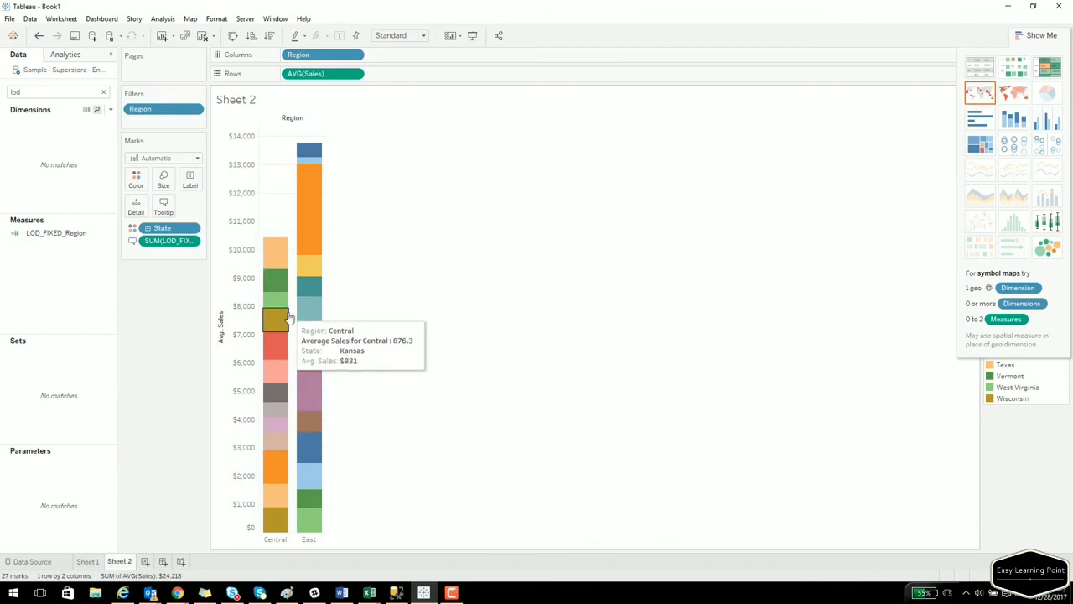
On Sheet 1, add all subtotals, giving Central Total $876 and East Total $1,058.
click(88, 561)
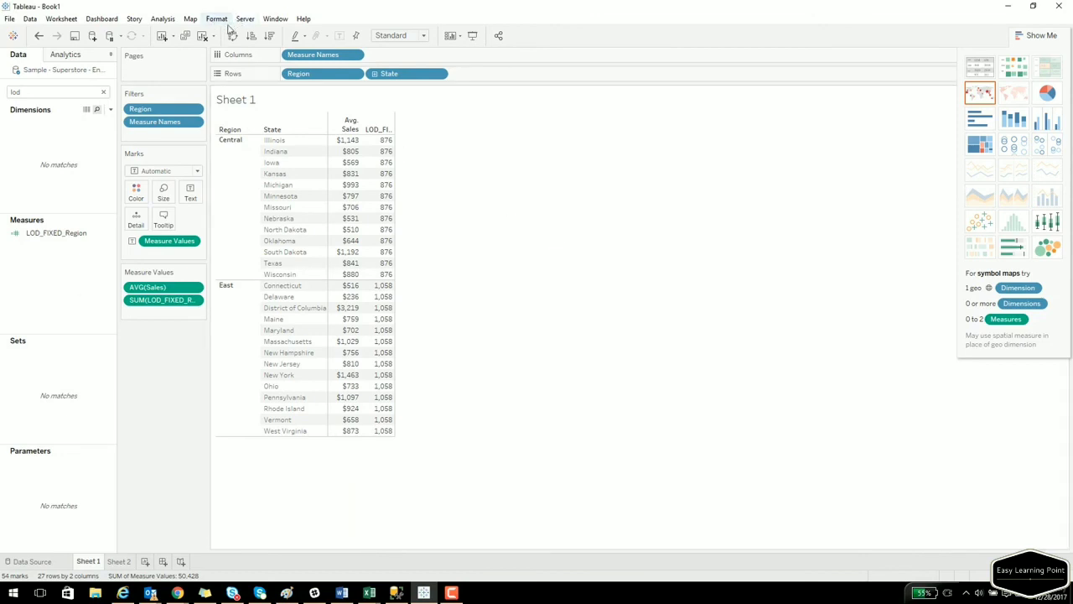
click(220, 20)
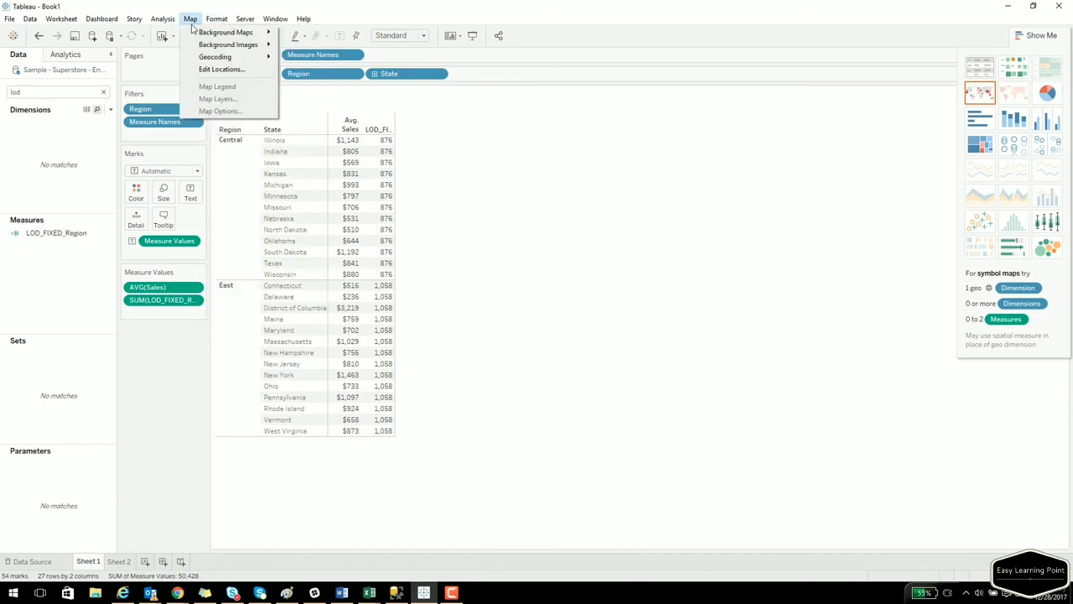
mouse_move(163, 18)
mouse_move(195, 118)
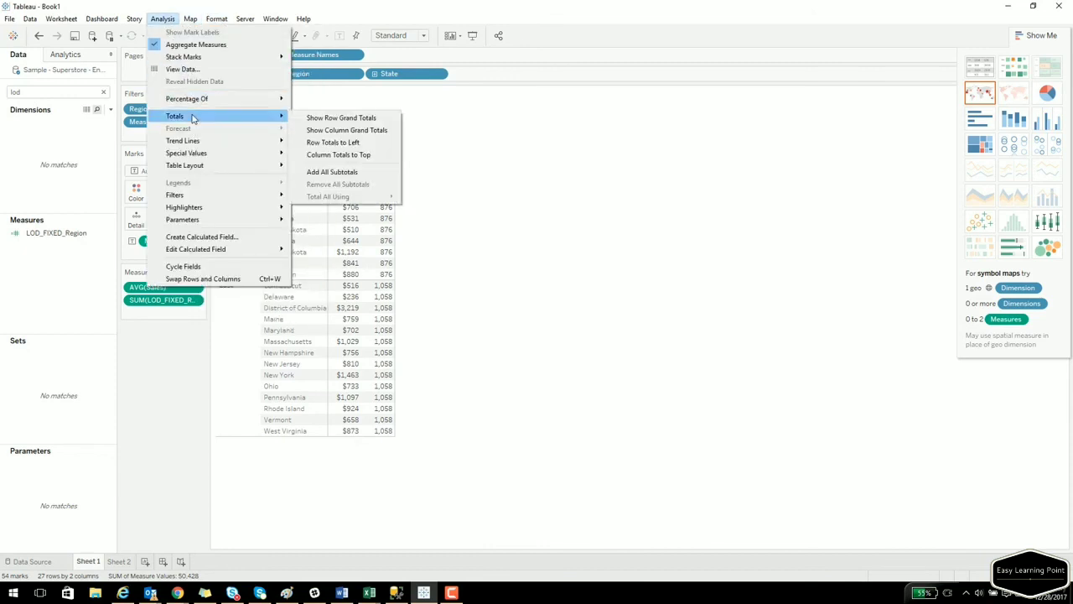
click(327, 168)
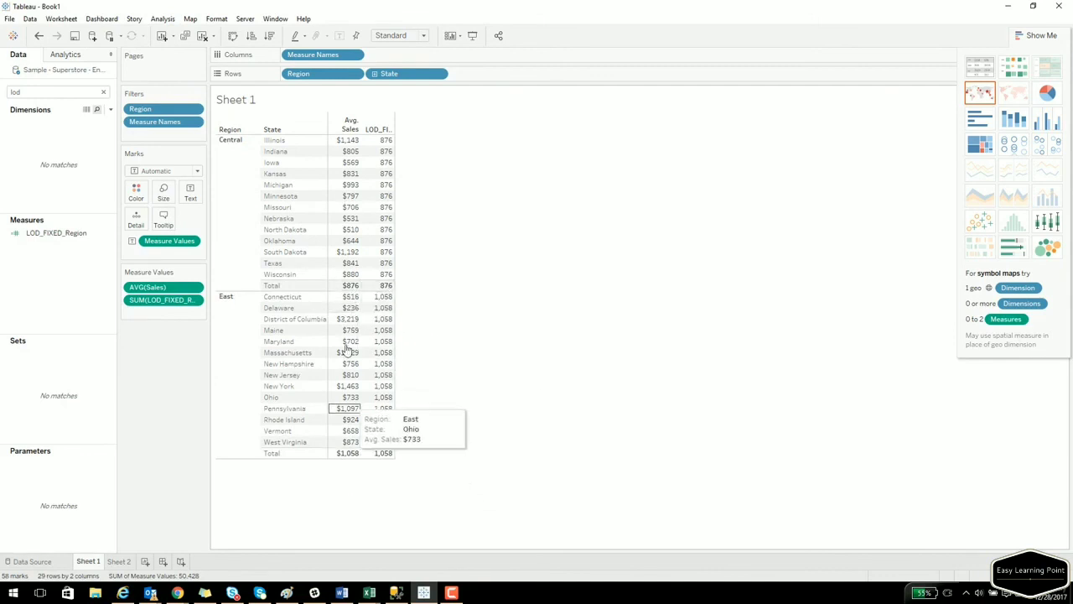
Change the LOD_FIXED_Region measure's aggregation from Sum to Average.
click(194, 300)
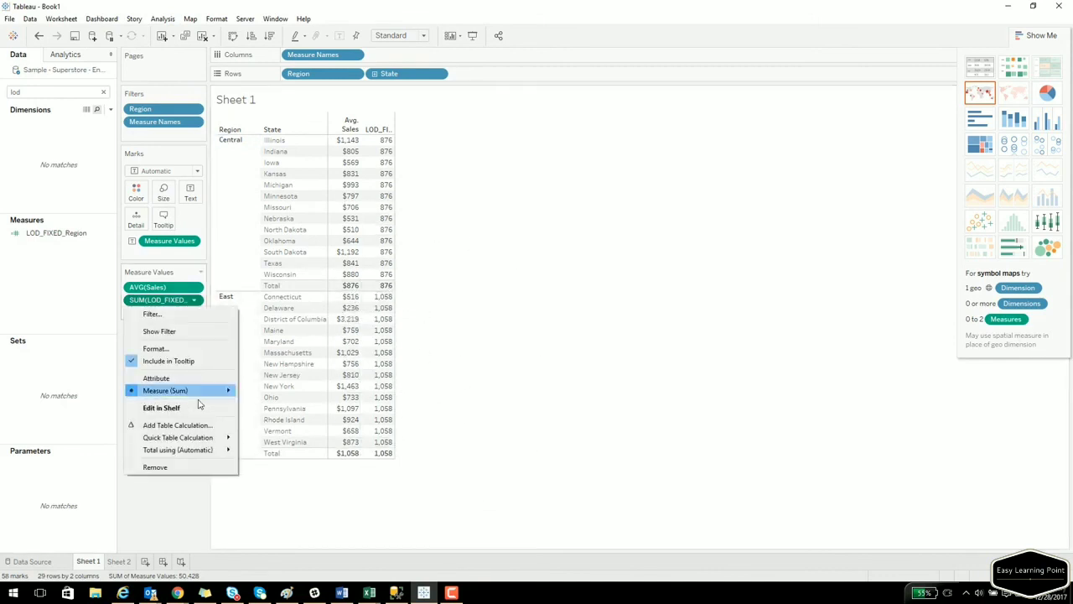
mouse_move(227, 394)
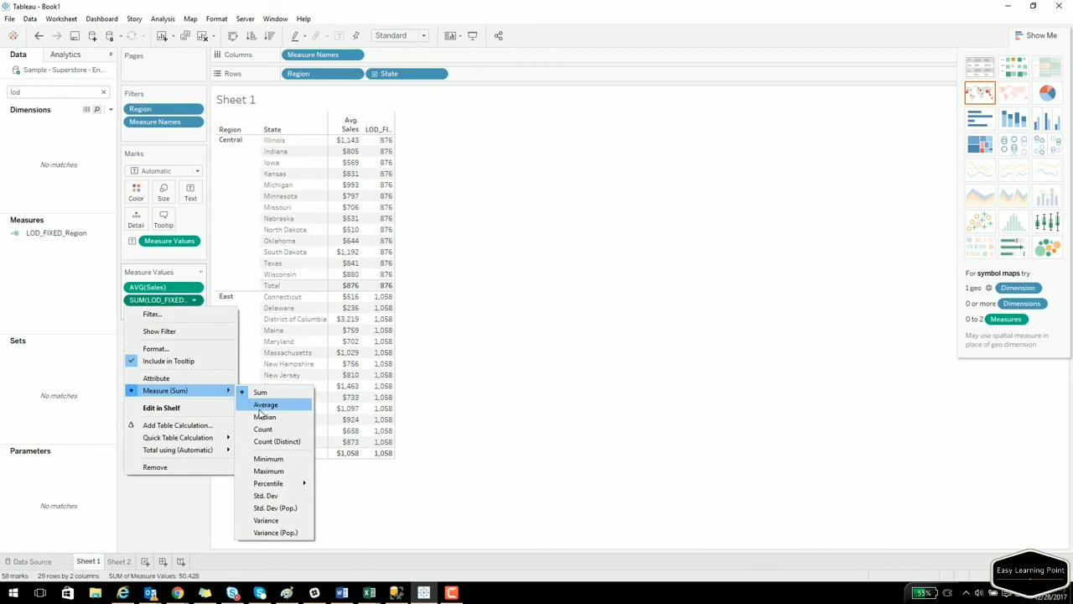
click(266, 404)
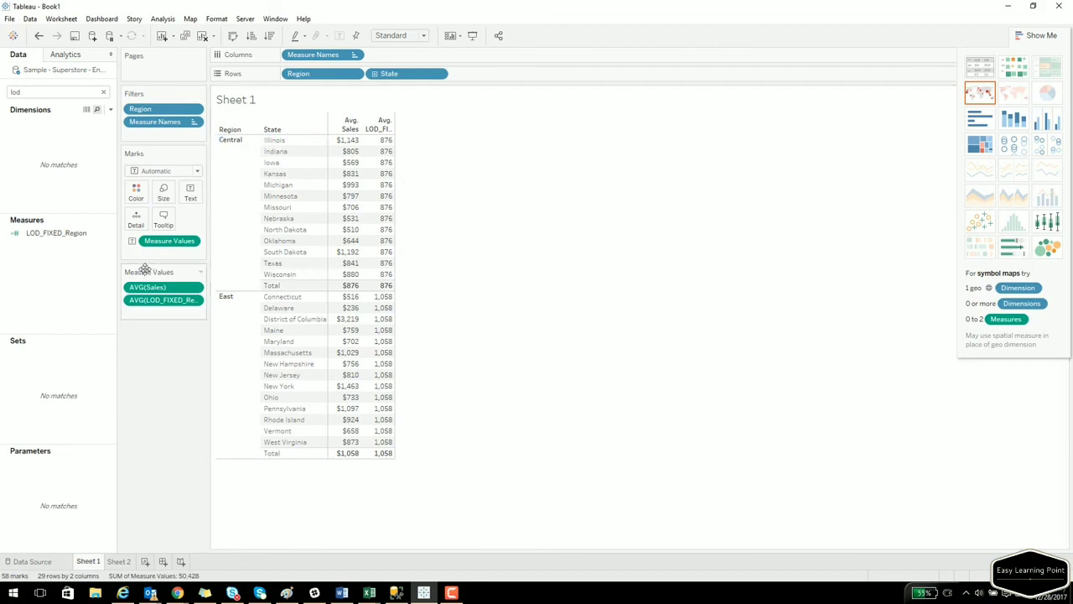
Start a new calculated field named LOD_Include_State from the Data pane.
right_click(88, 278)
click(134, 285)
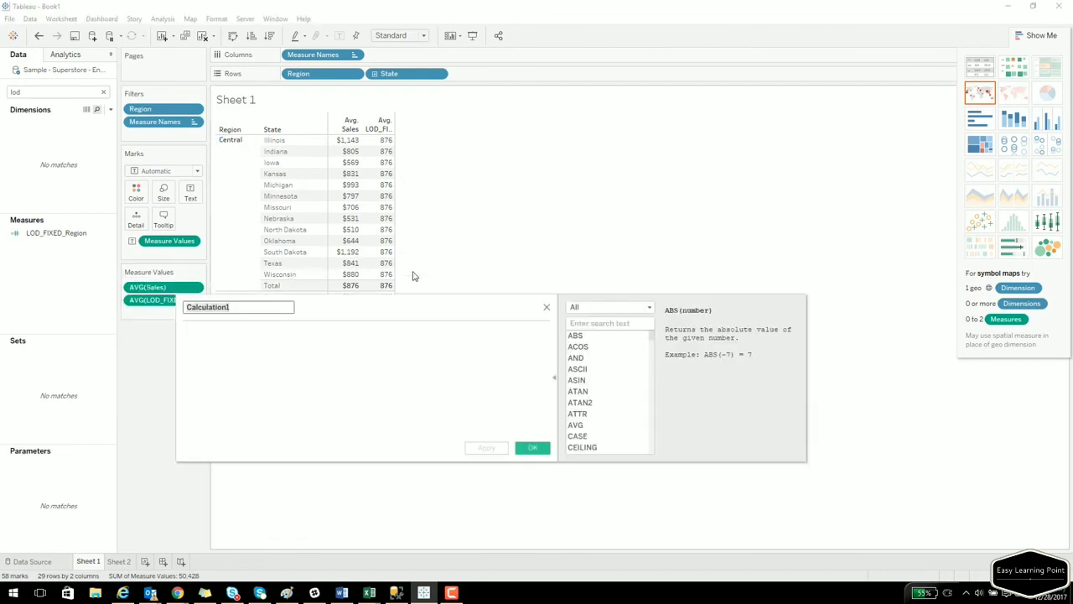
text(LOD_Include_State)
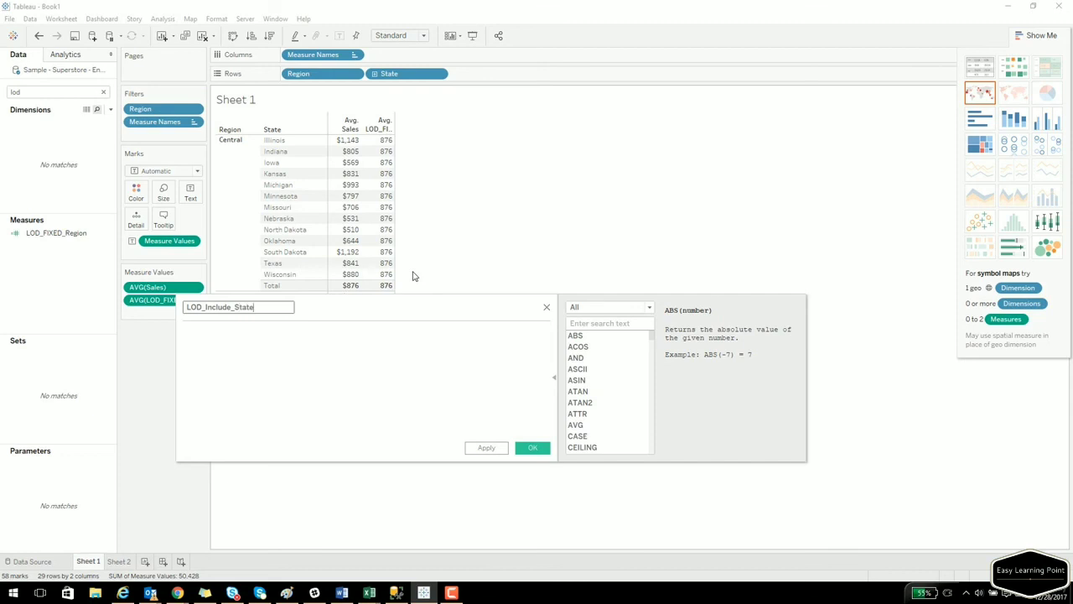
key(Tab)
Enter the formula {INCLUDE [State] : Avg([Sales])}, save it, and drag the field onto the table.
text({INC)
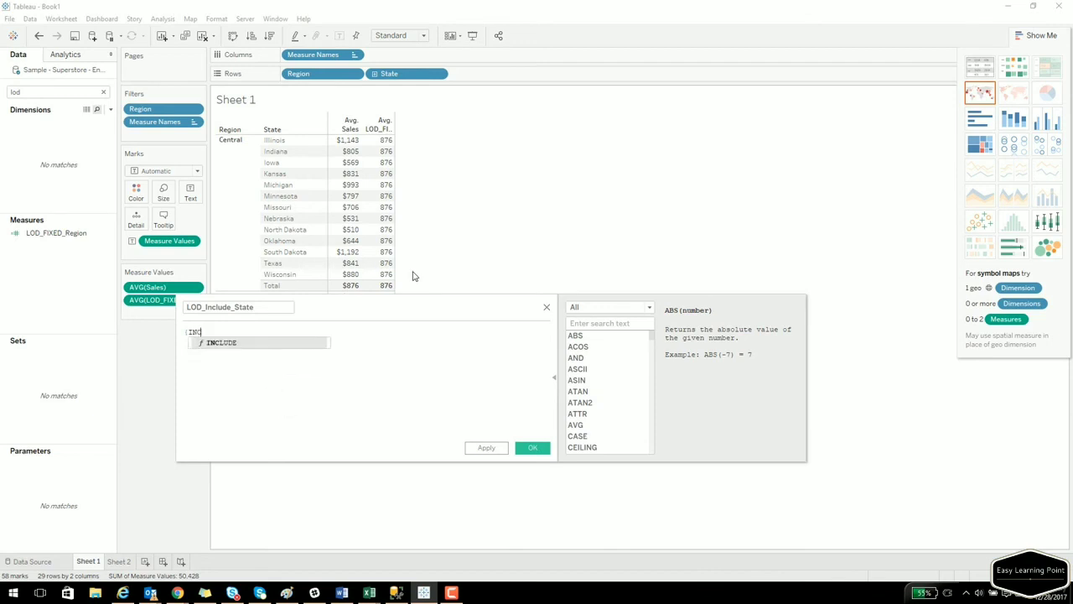
text(L)
key(Return)
text([St)
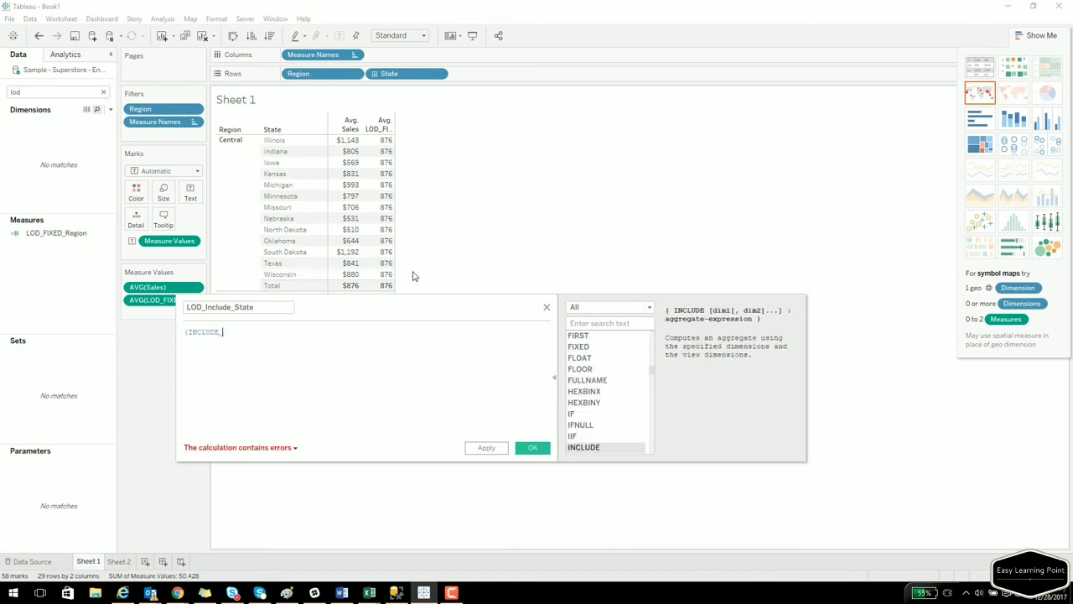
key(Return)
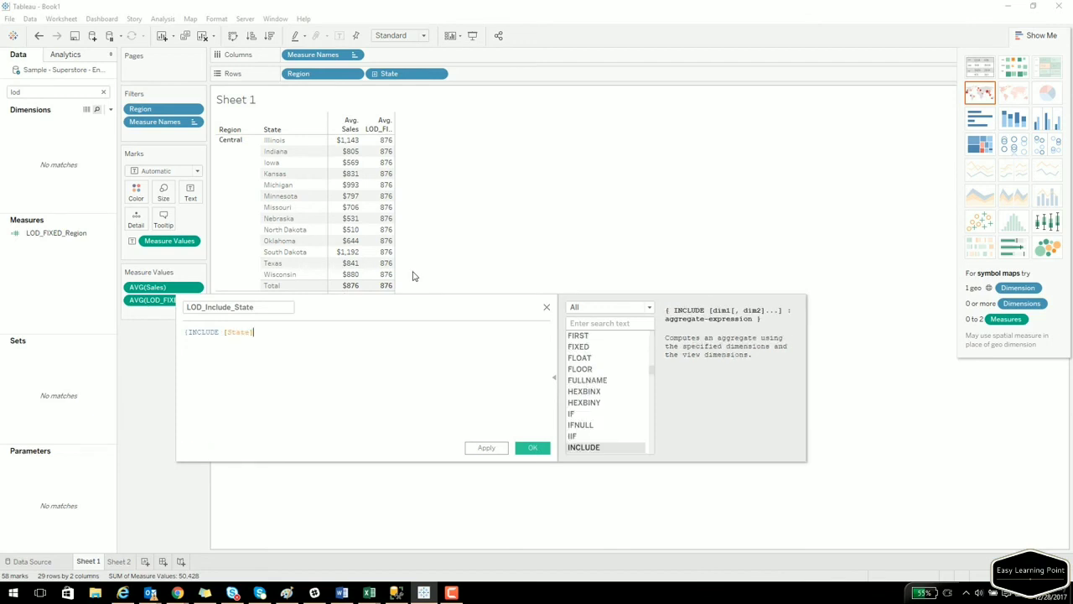
text(: AV)
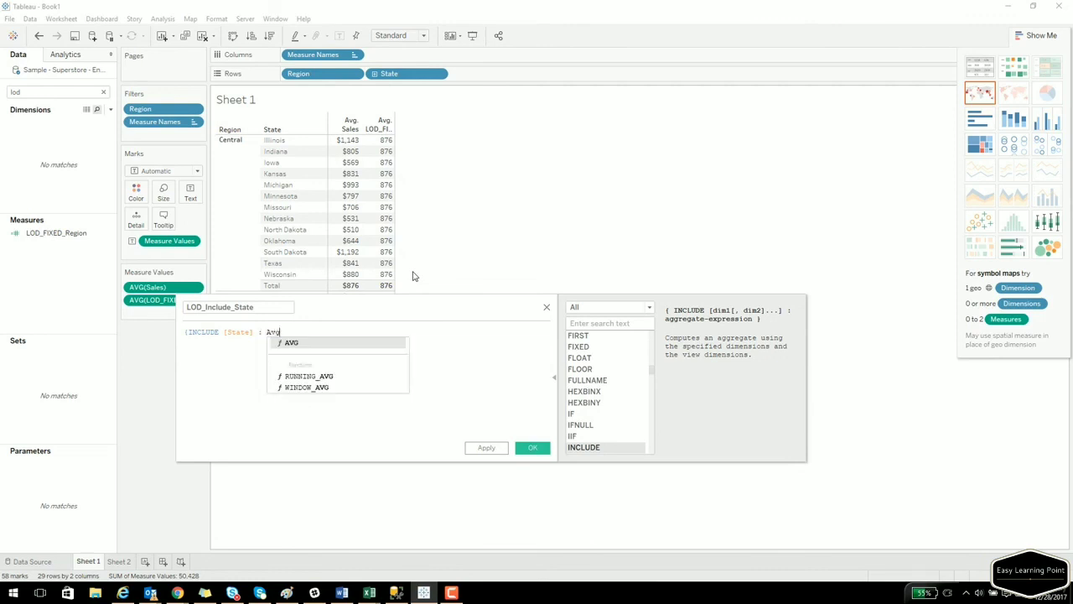
text(g([Sa)
key(Return)
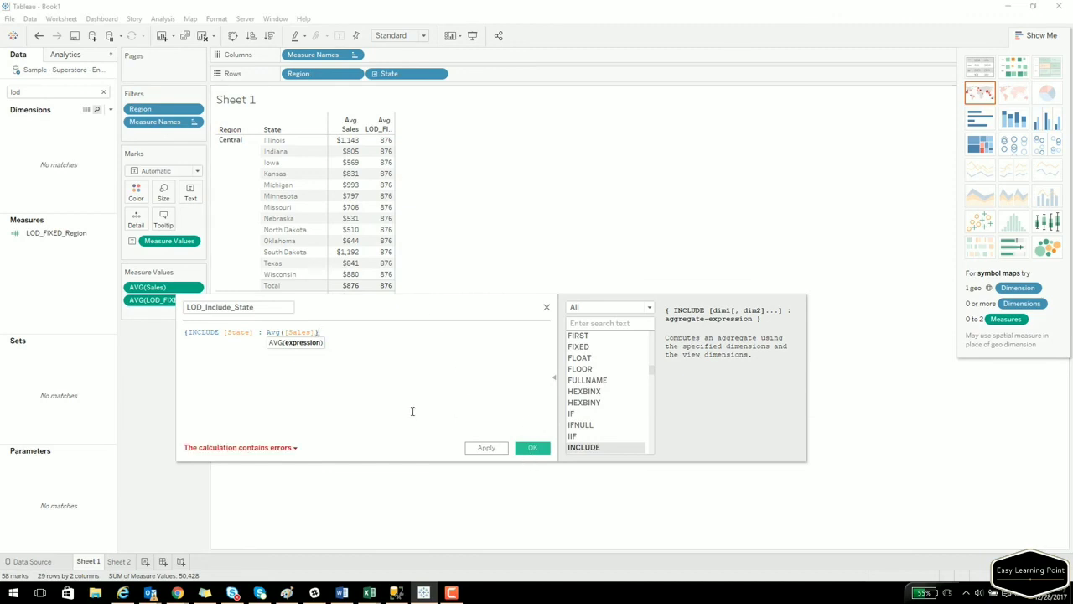
text(})
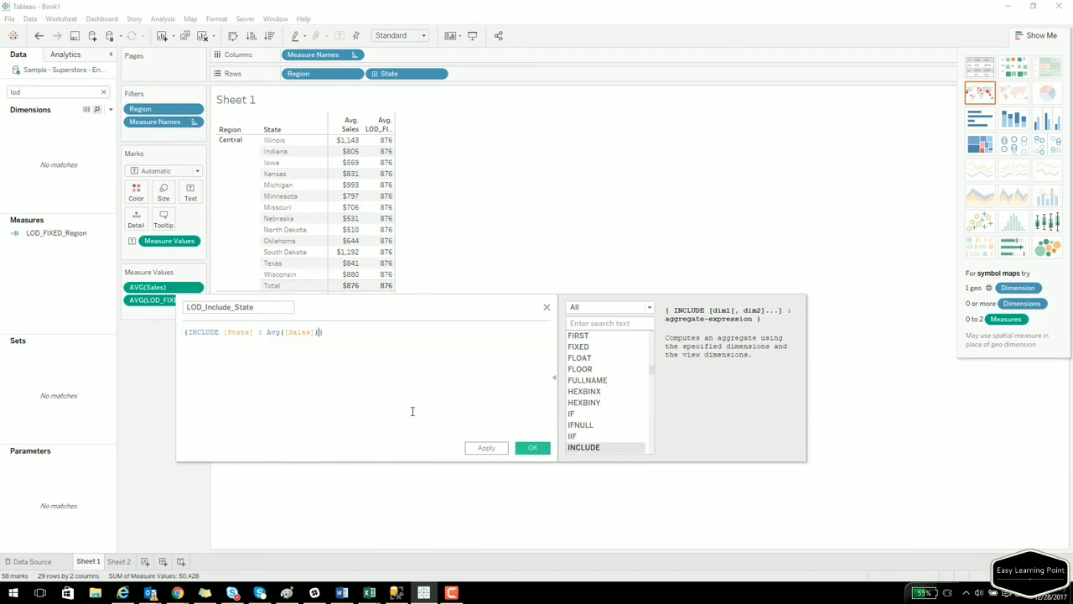
click(533, 448)
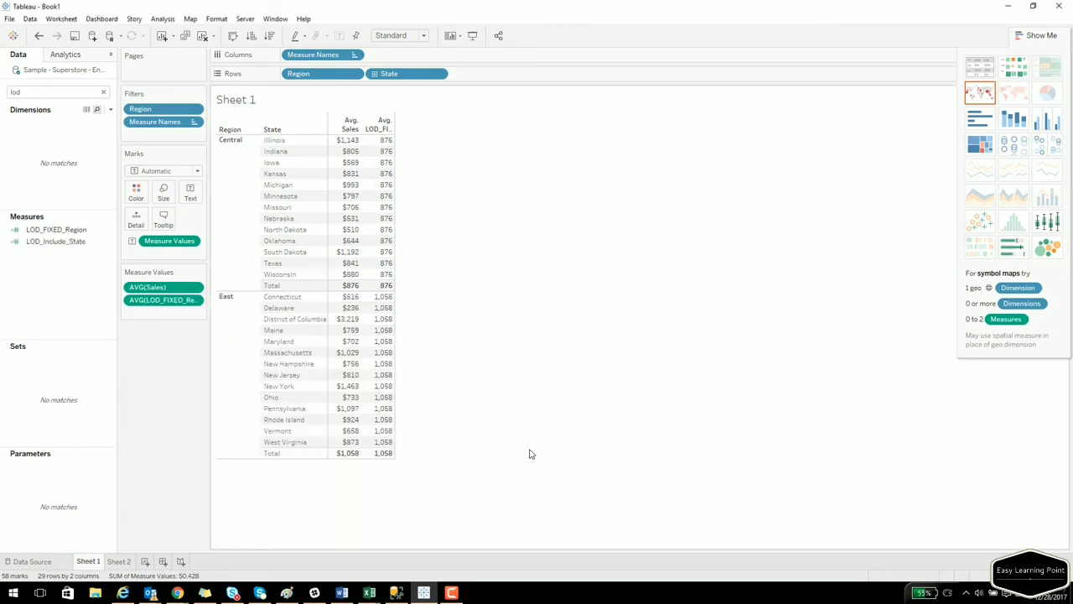
click(59, 244)
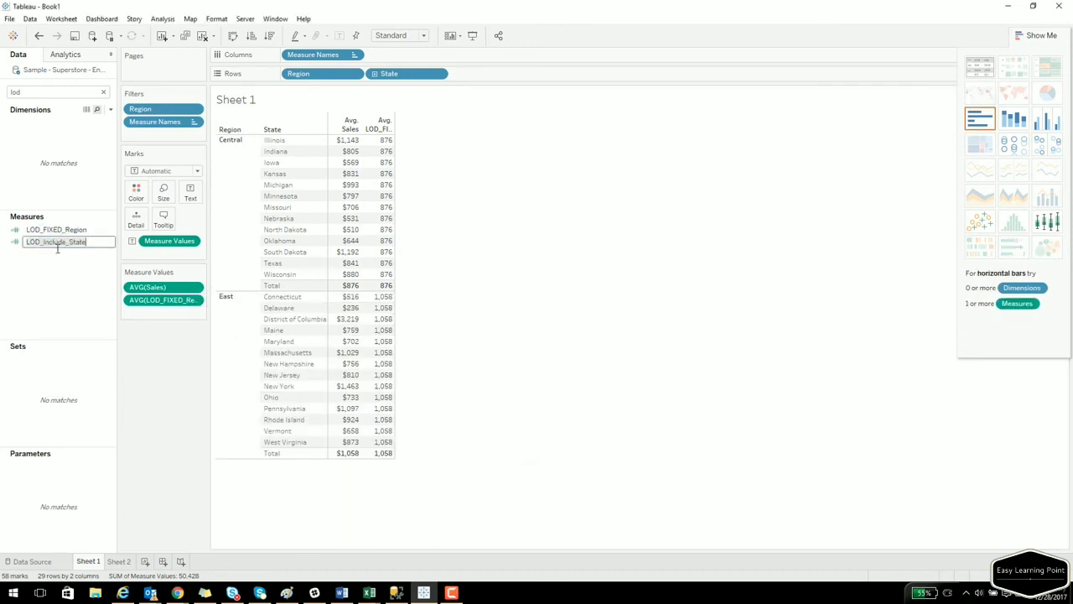
drag(59, 243, 286, 145)
Keep only the Central states from Illinois through Minnesota in the table.
click(285, 144)
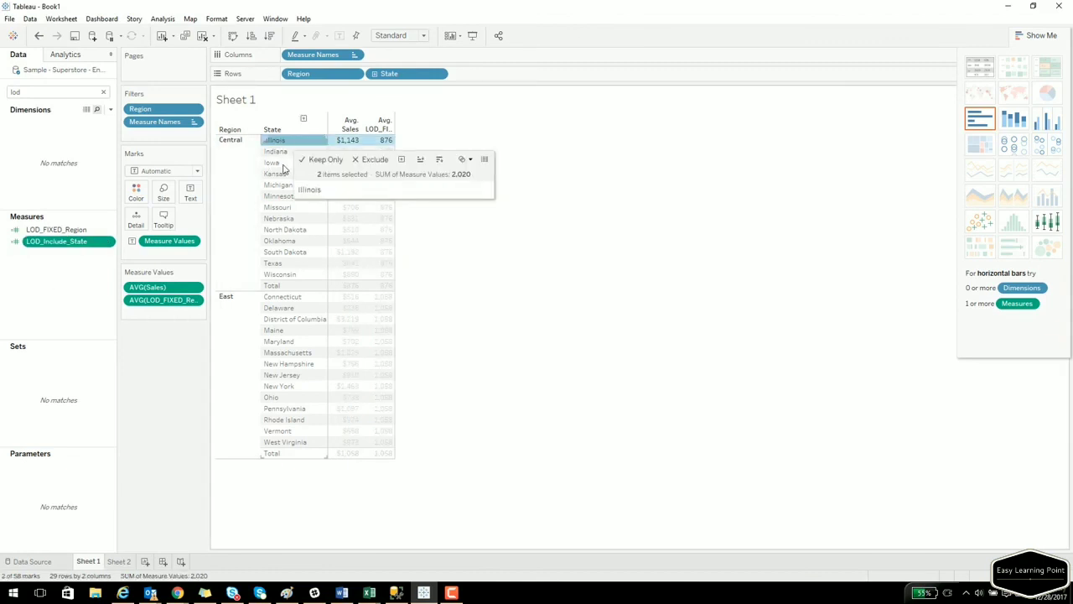
shift+click(278, 198)
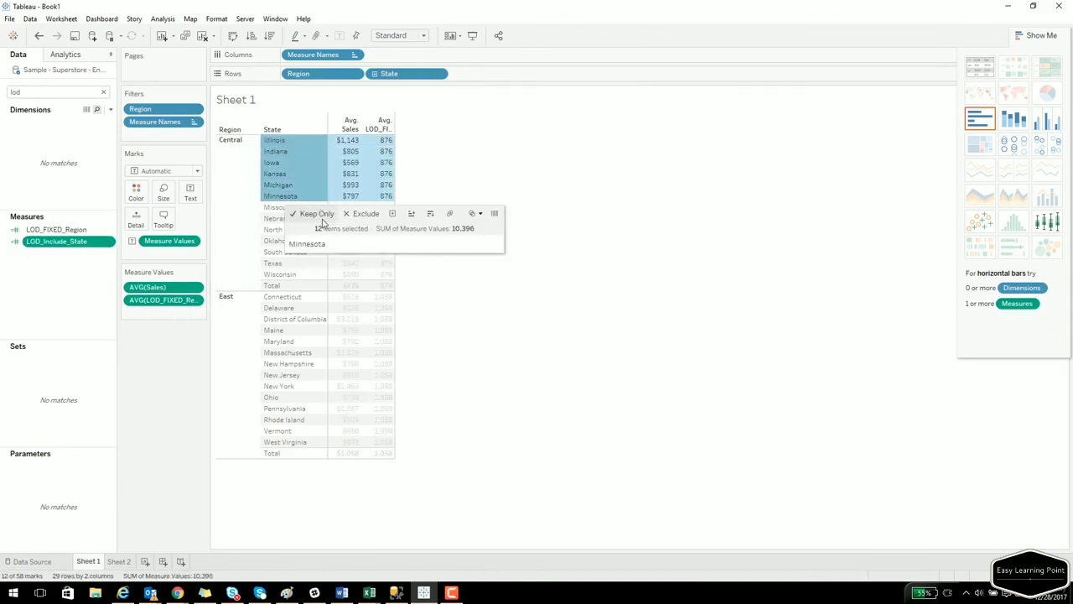
click(318, 213)
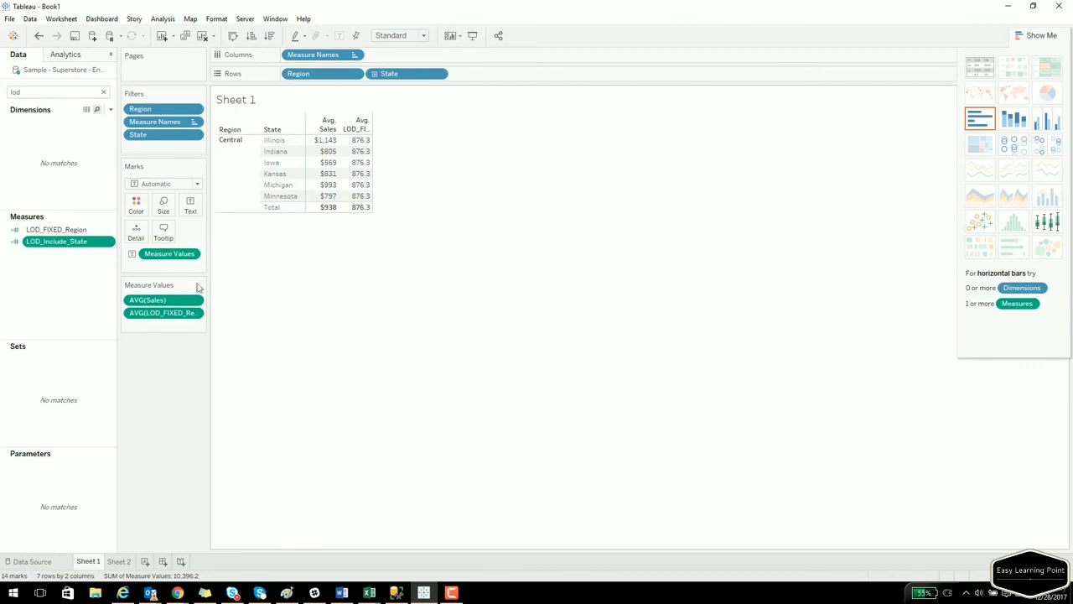
Add LOD_Include_State as an averaged column and widen the columns so headers read fully.
drag(39, 242, 364, 189)
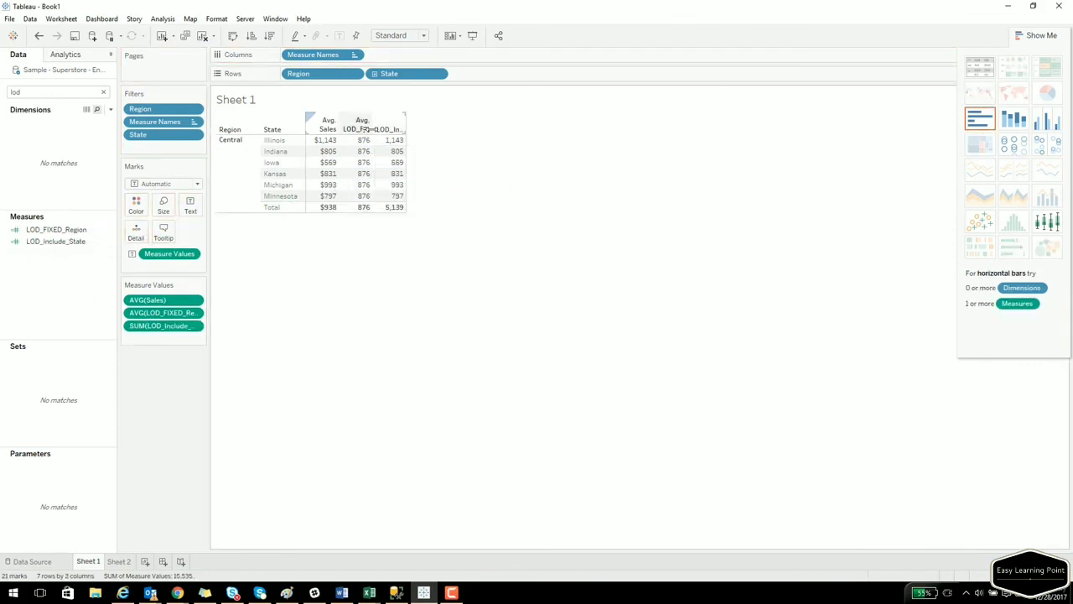
drag(373, 132, 309, 114)
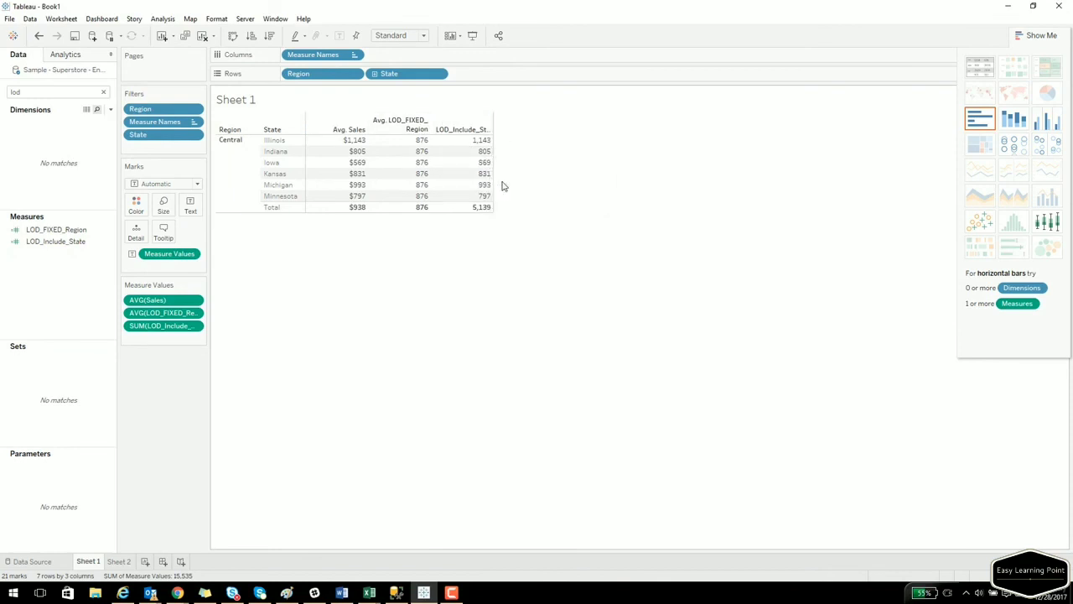
click(196, 326)
mouse_move(192, 419)
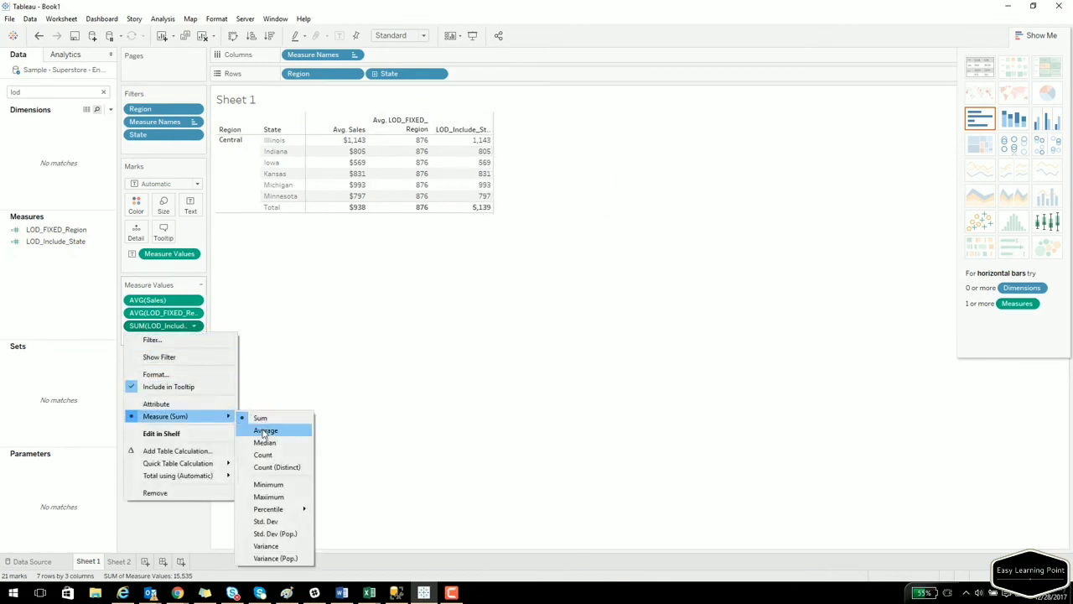
click(297, 426)
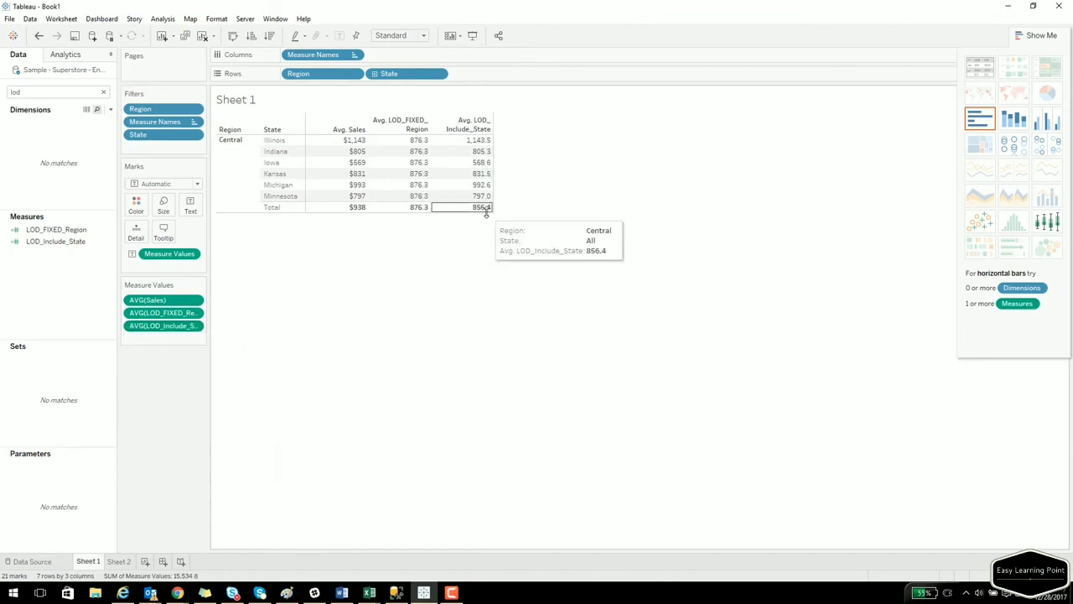
mouse_move(485, 217)
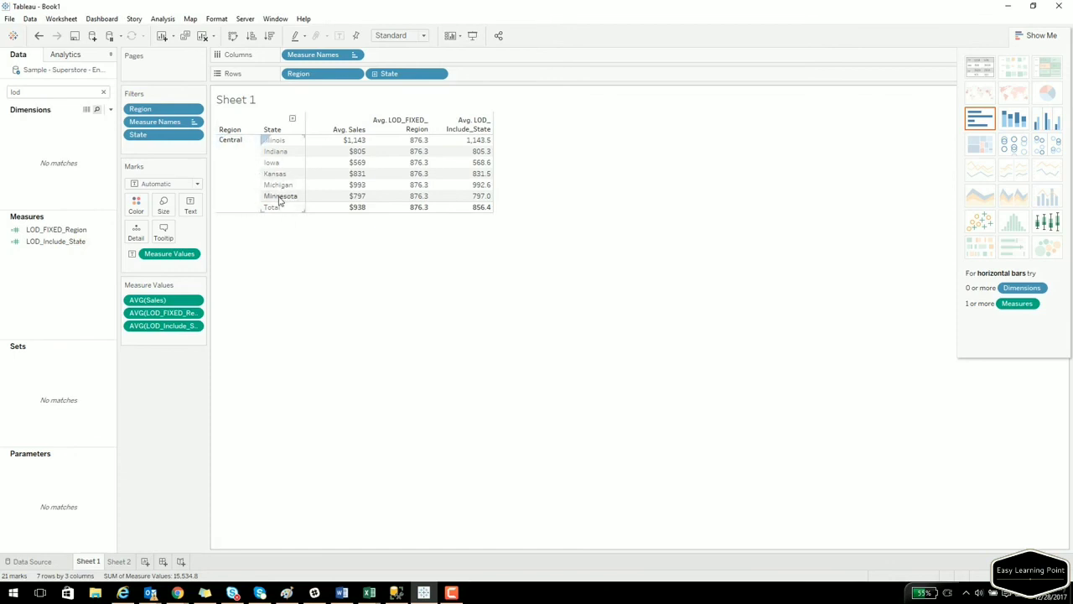
Review the LOD_Include_State formula without changing it.
right_click(81, 241)
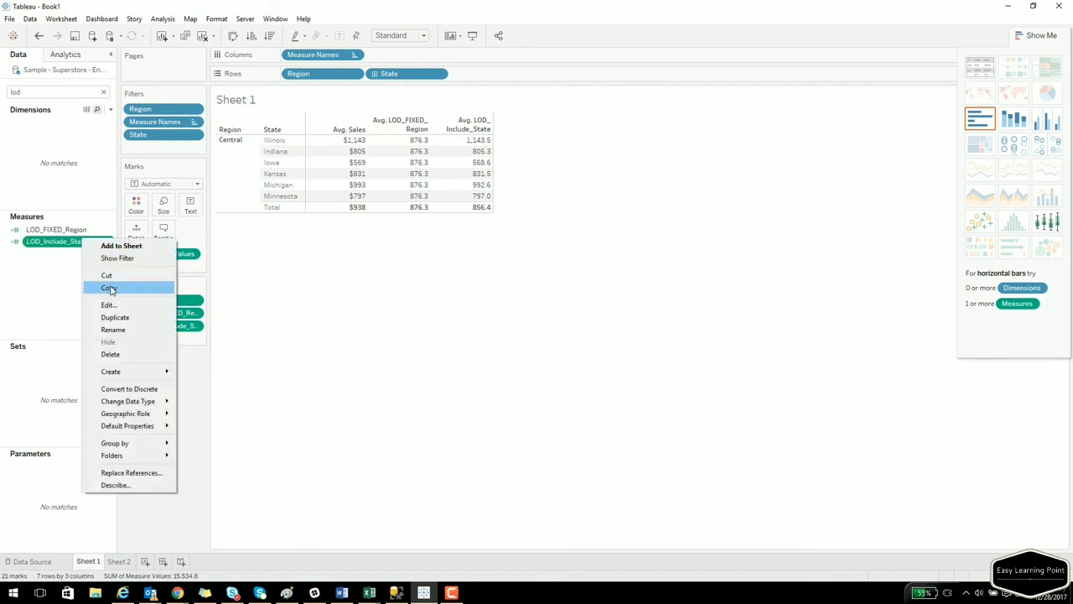
click(119, 305)
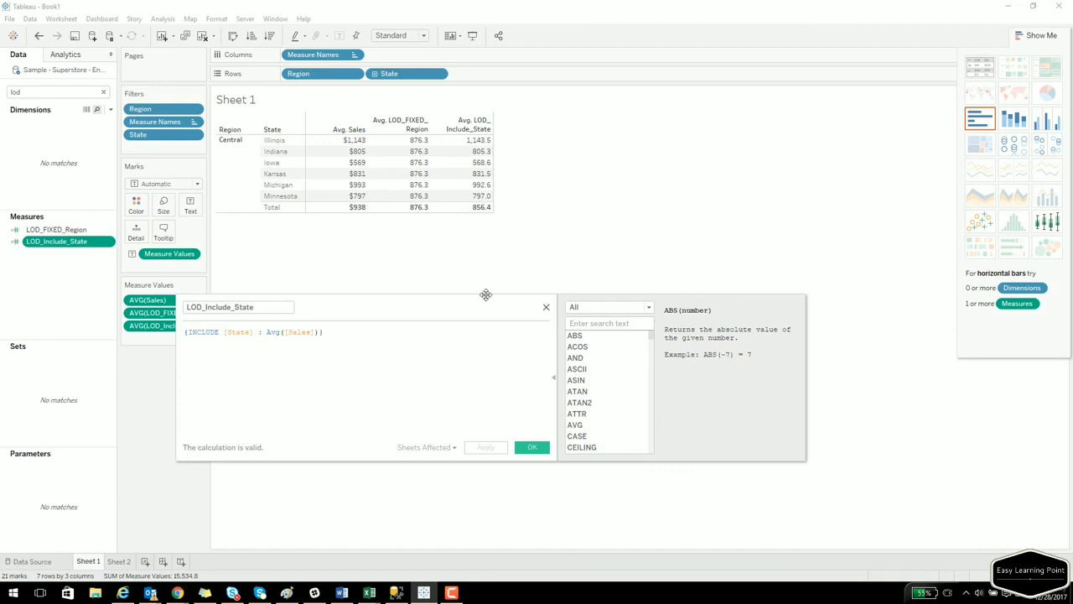
click(546, 307)
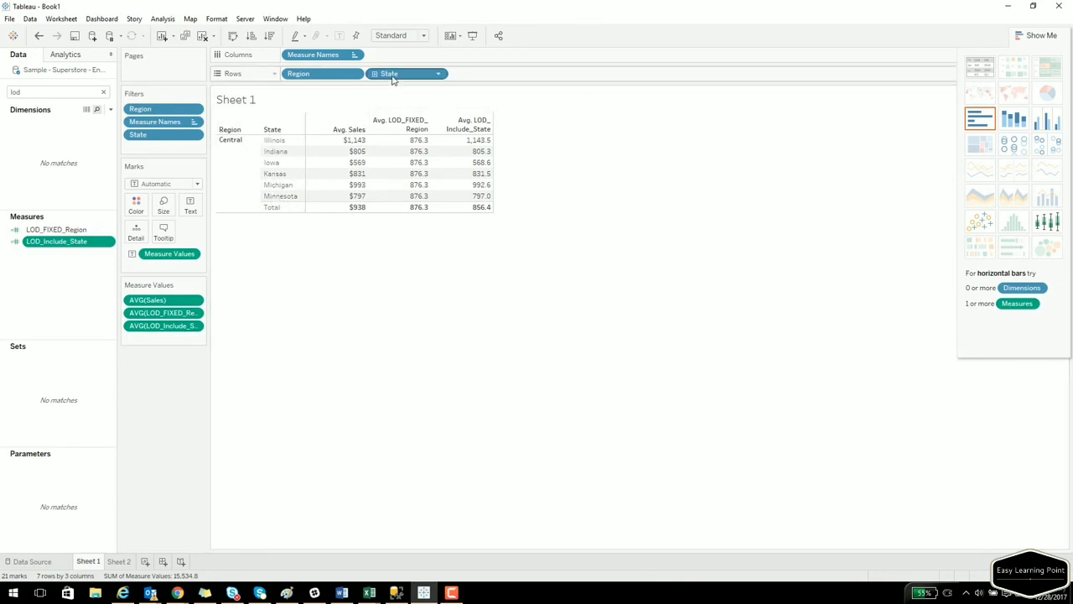
Remove State from Rows to collapse to one Central row, then recheck the LOD_Include_State formula.
drag(392, 80, 67, 283)
mouse_move(432, 145)
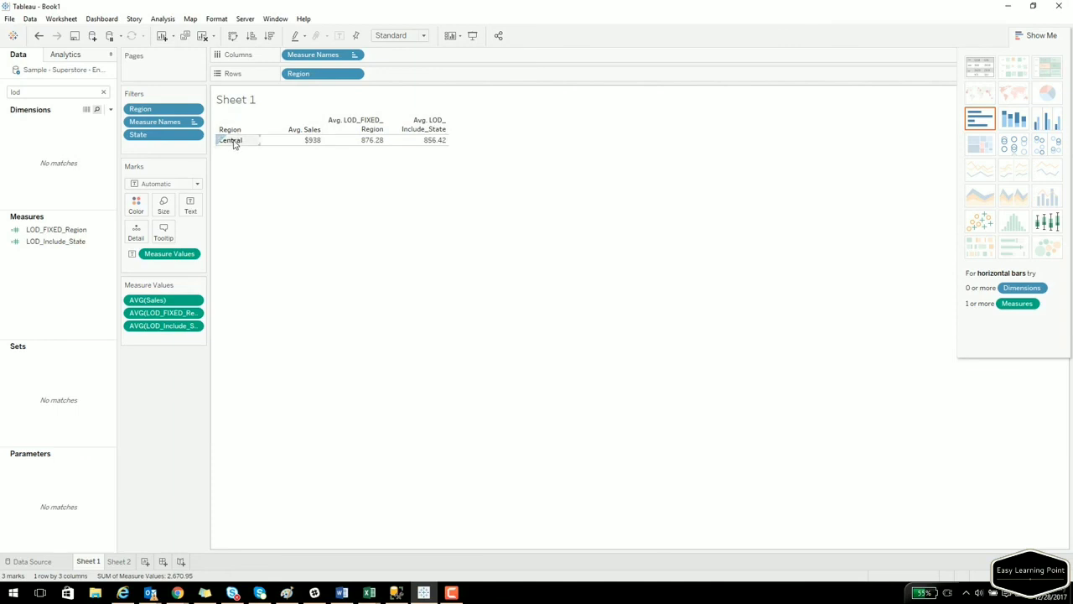
right_click(61, 245)
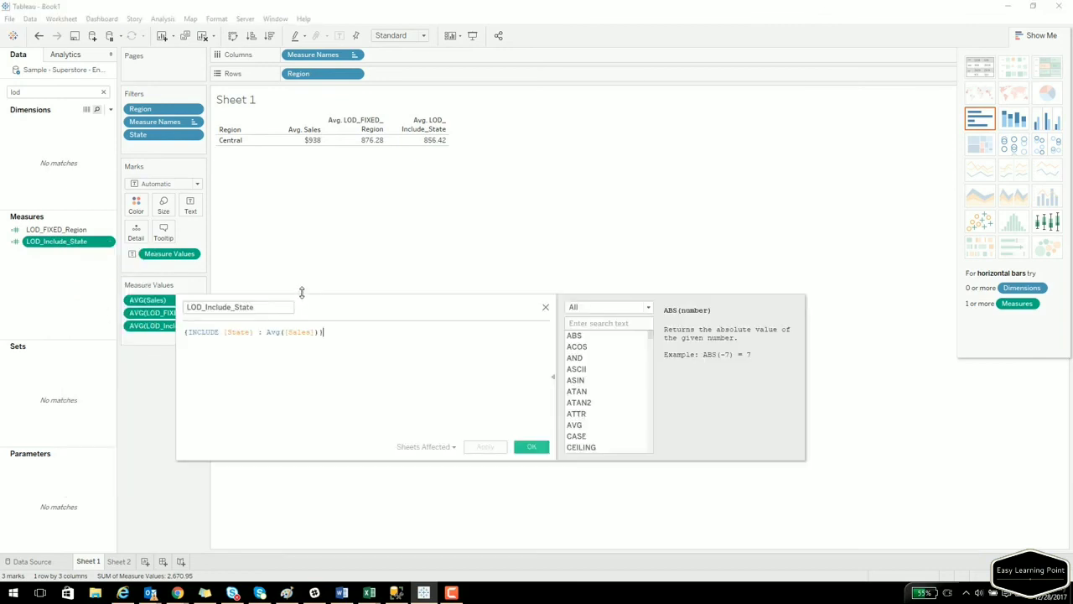
click(84, 308)
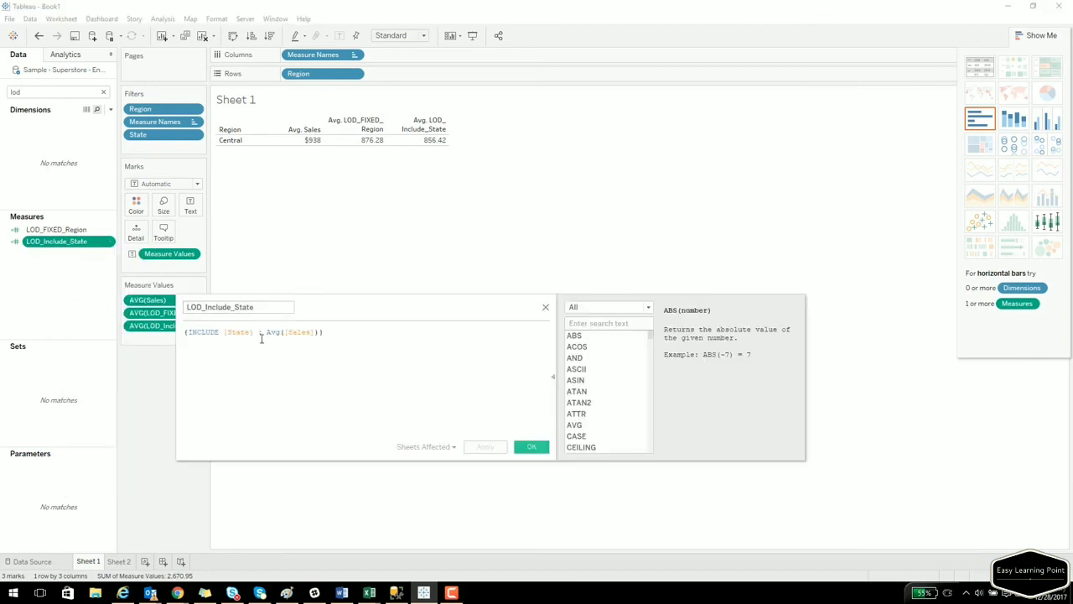
click(546, 310)
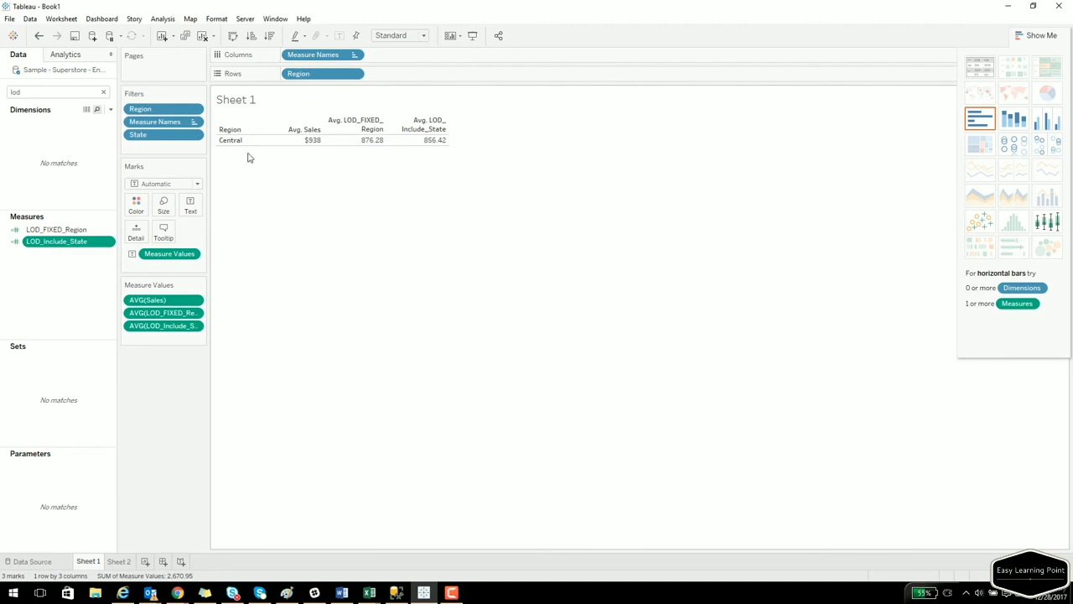
Close an empty new calculated field without saving.
right_click(62, 299)
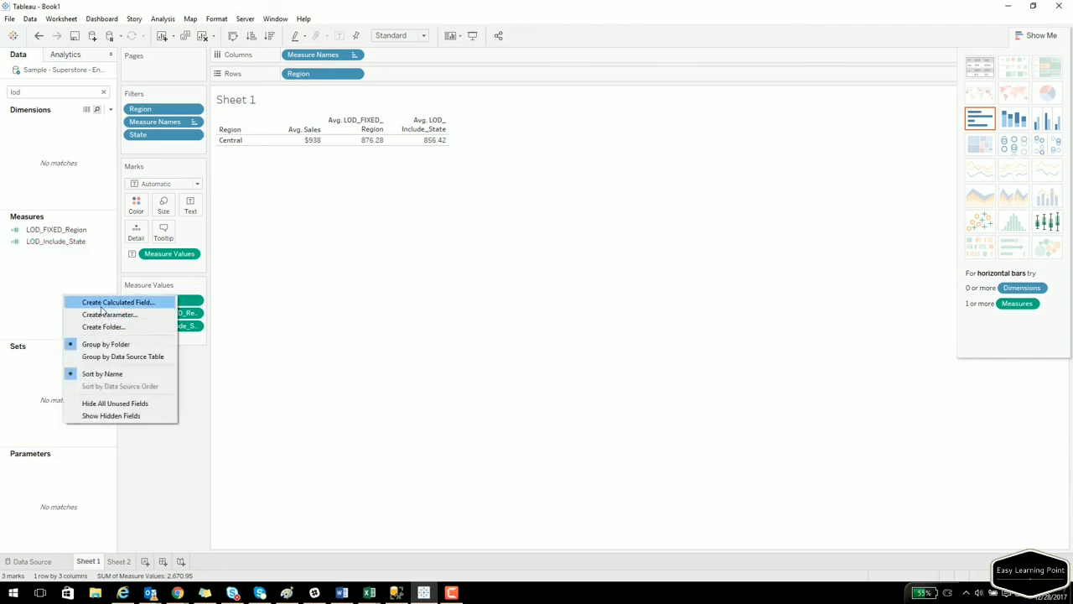
click(92, 302)
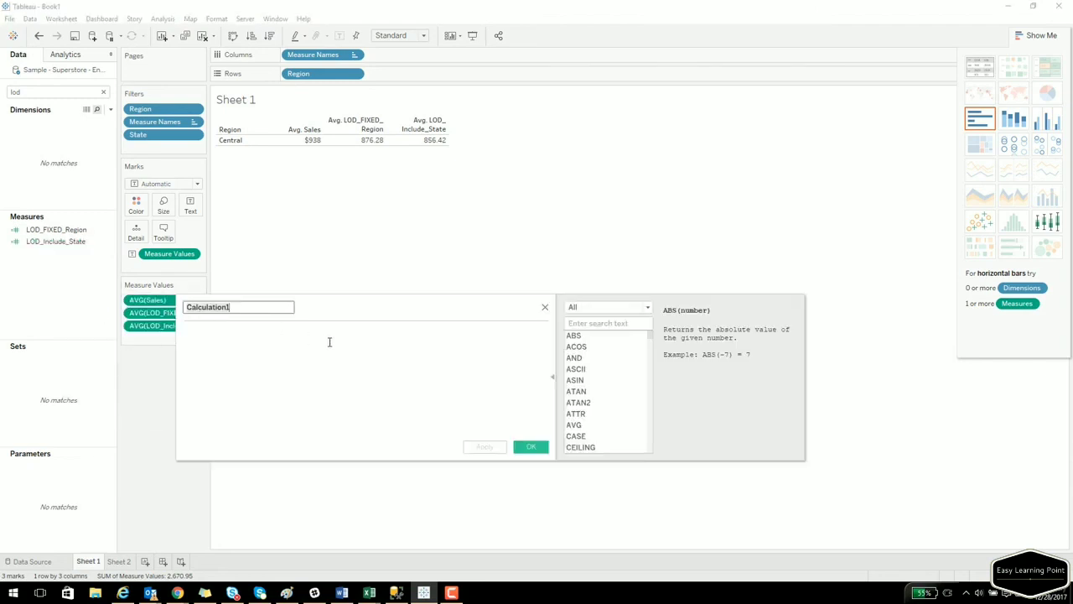
click(545, 307)
Search for and add State, then City, to the table rows.
double_click(45, 95)
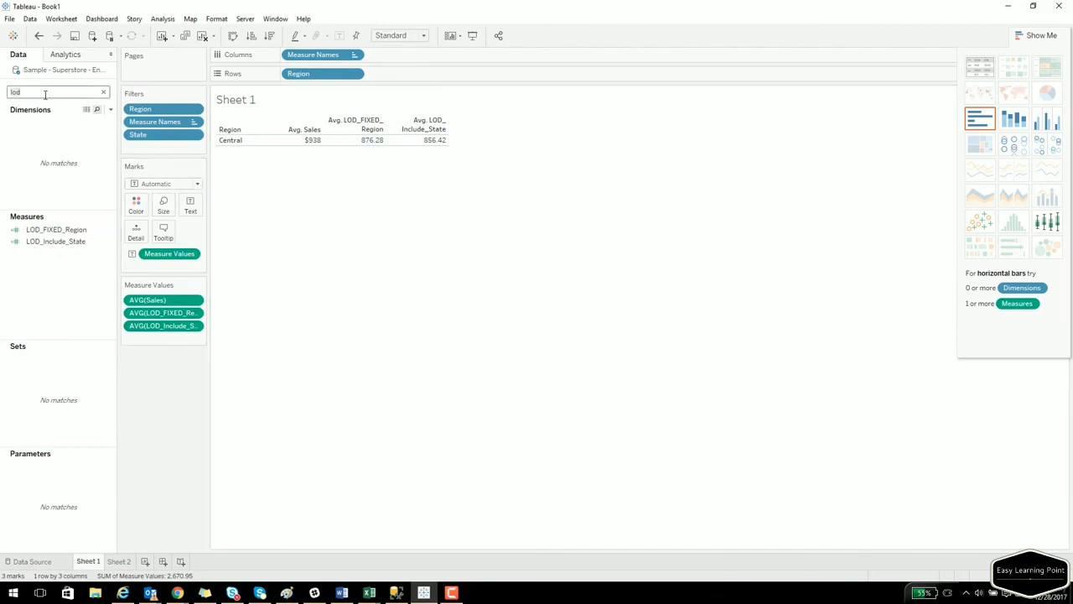
text(sta)
drag(50, 146, 259, 143)
double_click(45, 93)
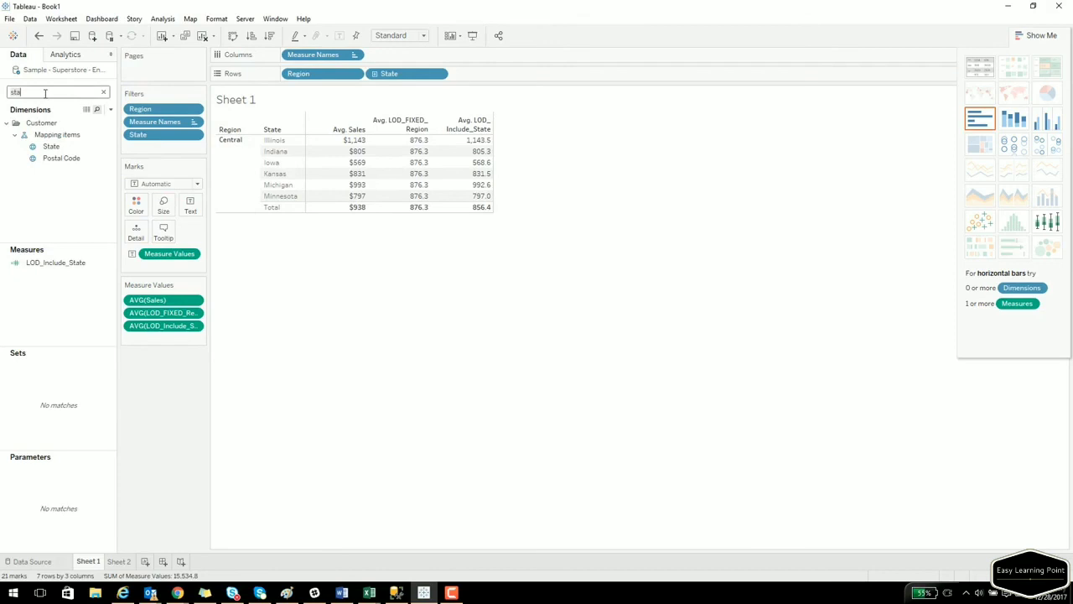
text(city)
drag(49, 146, 387, 300)
Keep only the Illinois cities and delete the leftover Indiana and Minnesota rows.
click(387, 314)
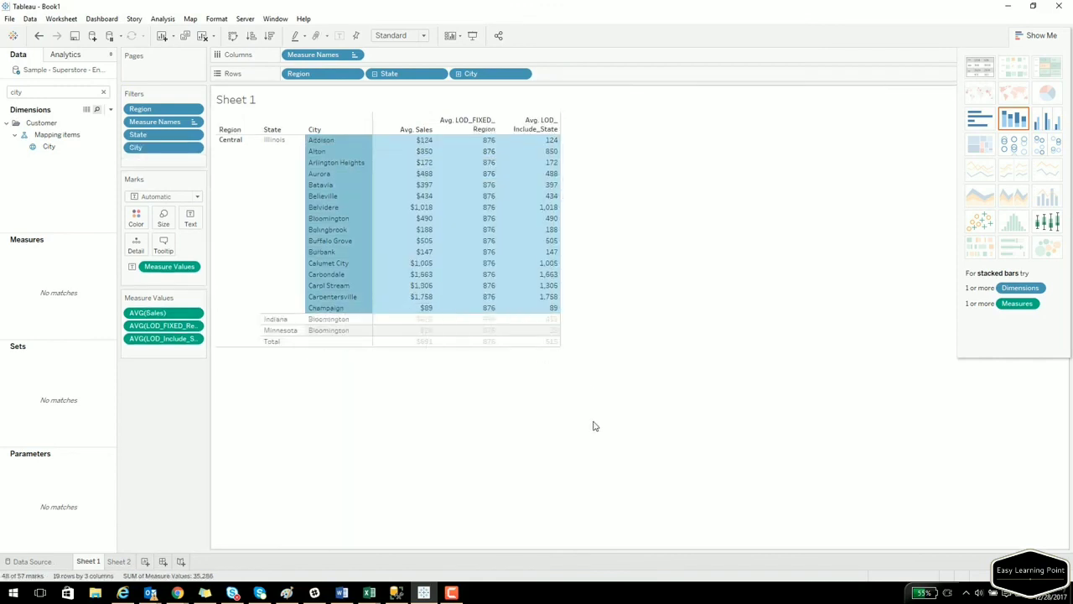
click(279, 321)
ctrl+click(280, 330)
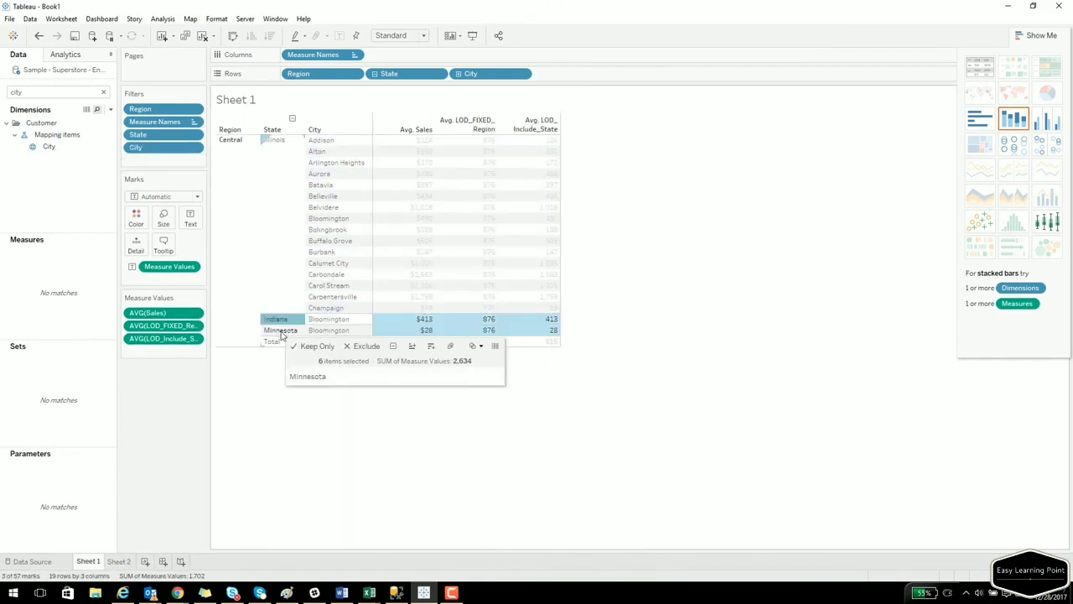
key(Delete)
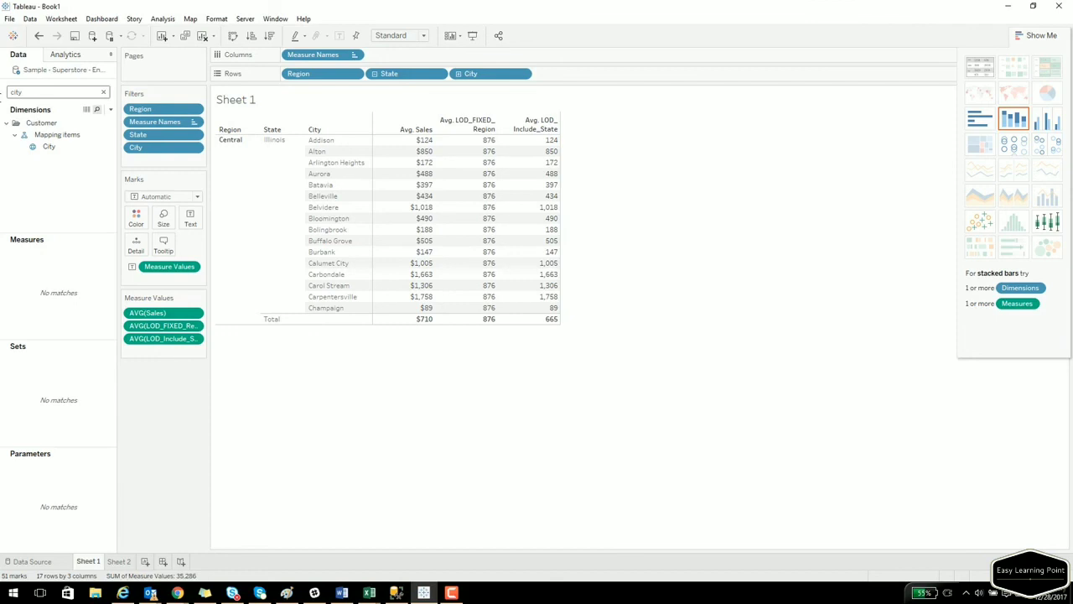
drag(37, 92, 0, 95)
Filter fields by 'lod' and save LOD_Exclude_City as {EXCLUDE [City] : AVG([Sales])}.
text(lod)
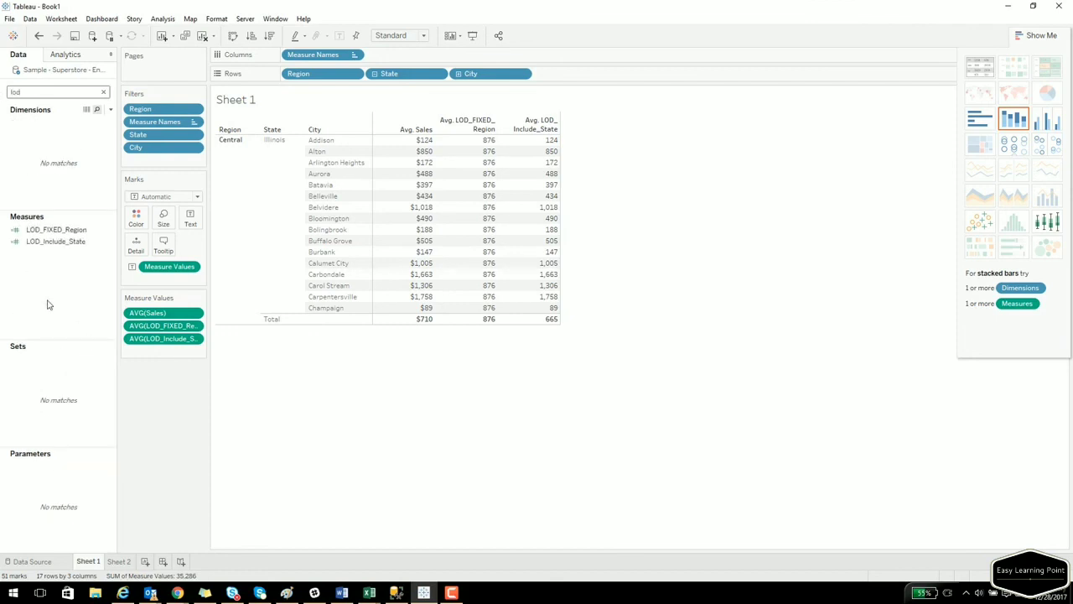
right_click(33, 285)
click(87, 295)
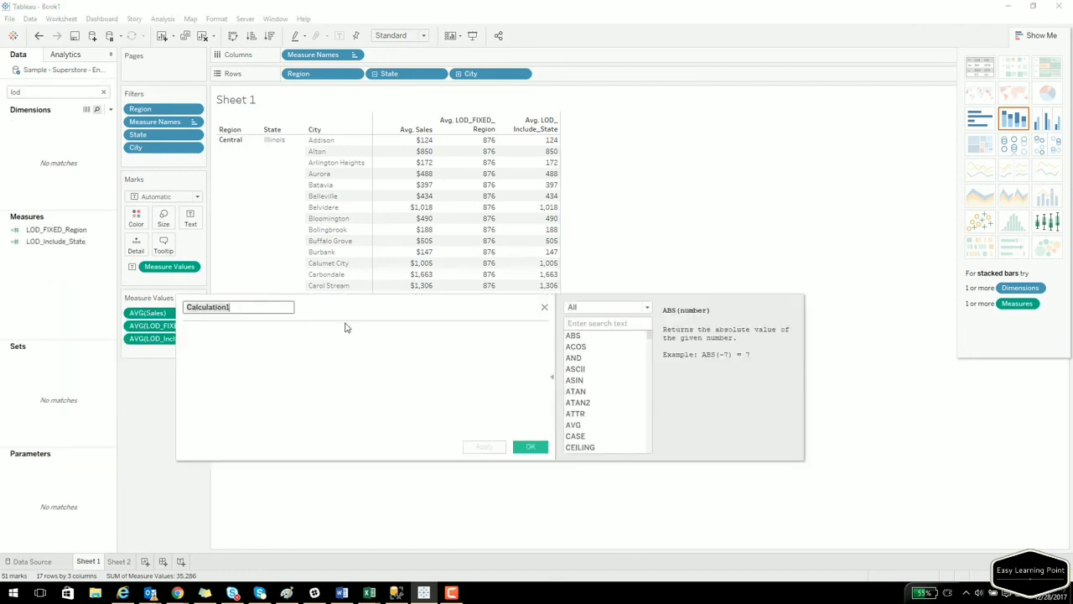
text(LOD_Exclude_City)
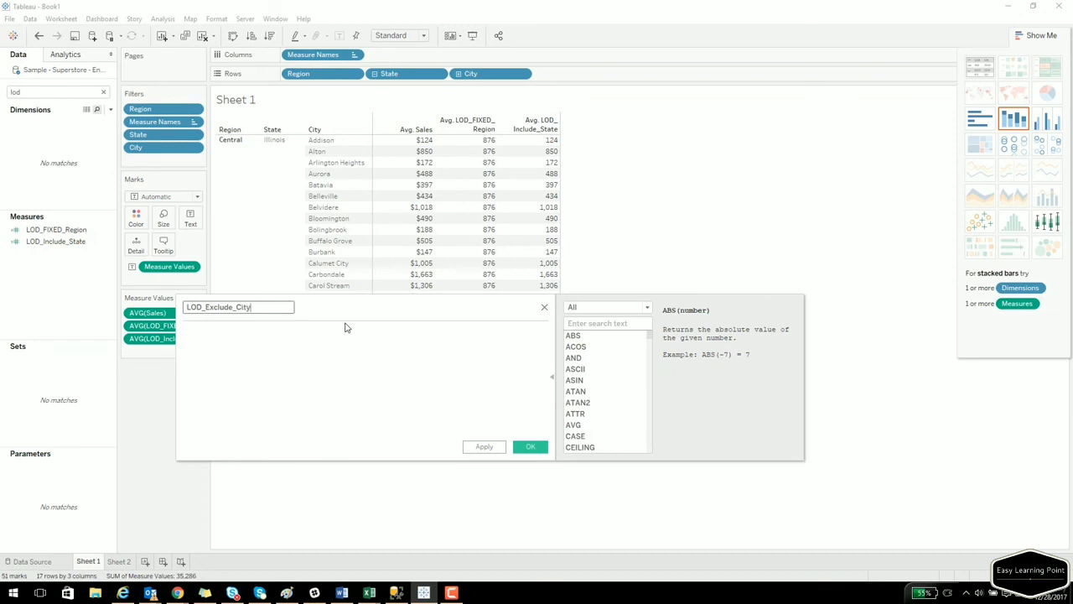
click(345, 328)
text({EXLCU)
key(BackSpace)
key(BackSpace)
key(BackSpace)
text(CLUDE )
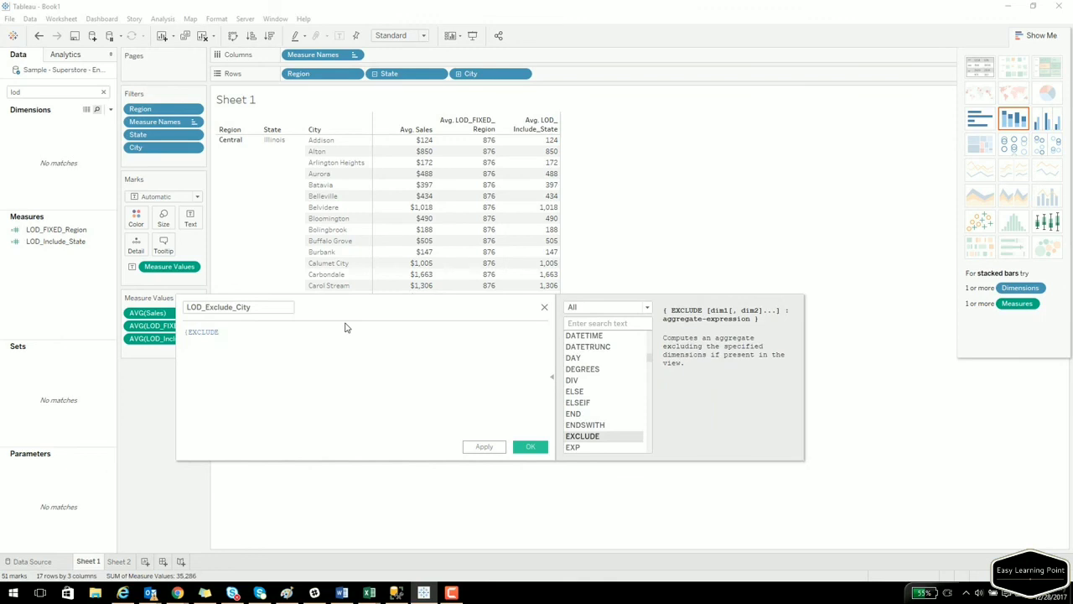
text([City] : AVG)
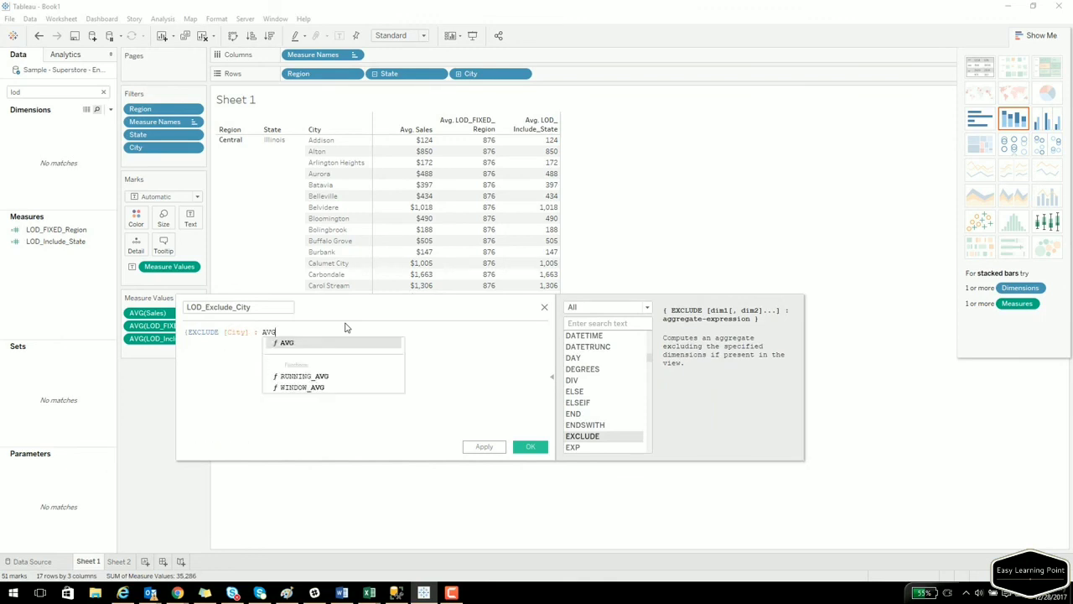
text(()
text([Sales])
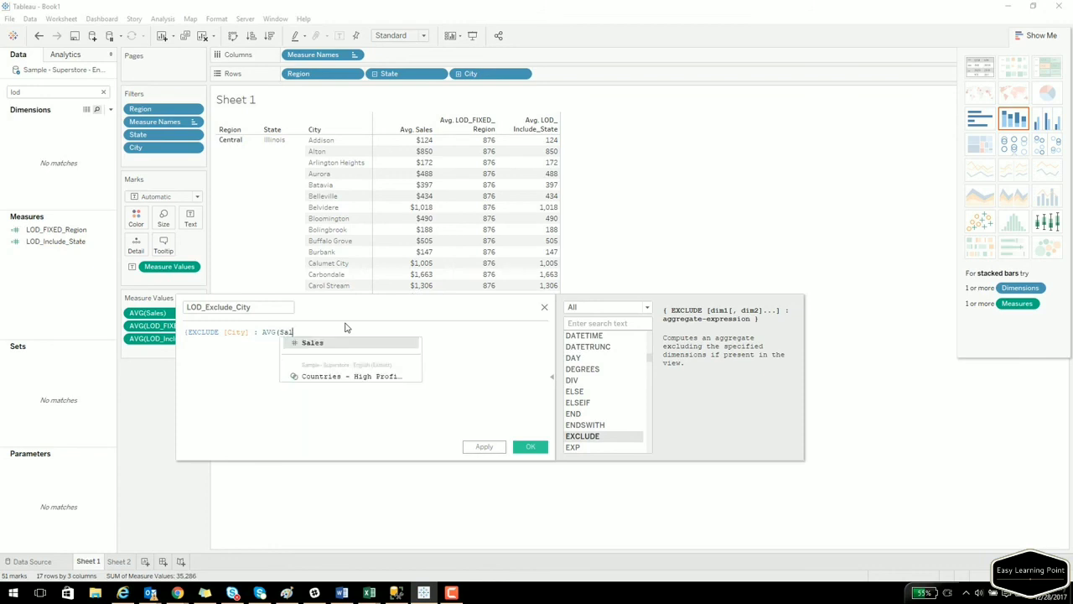
text()})
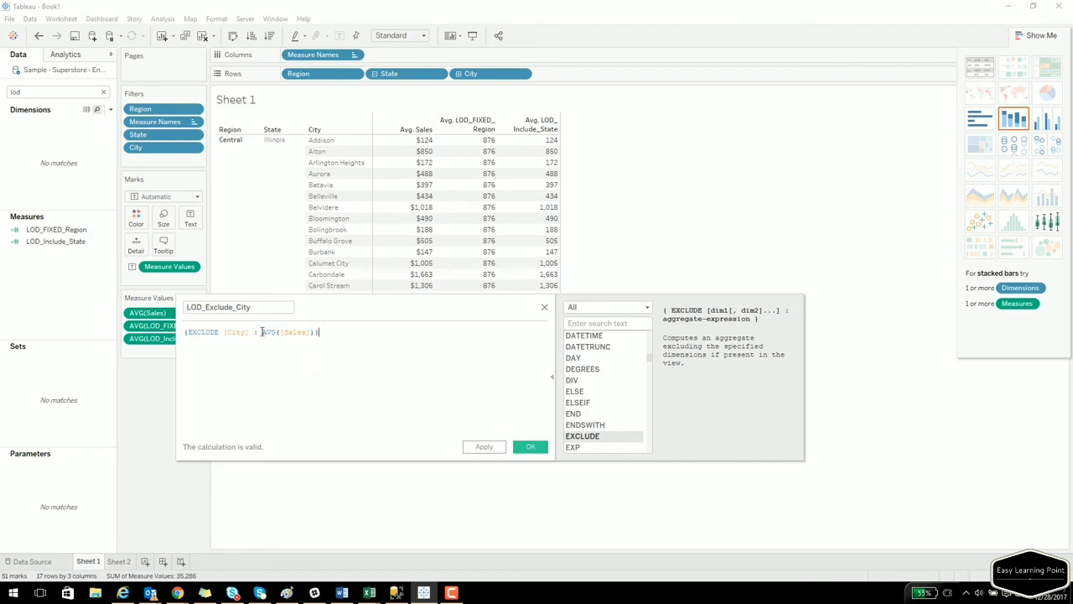
click(529, 447)
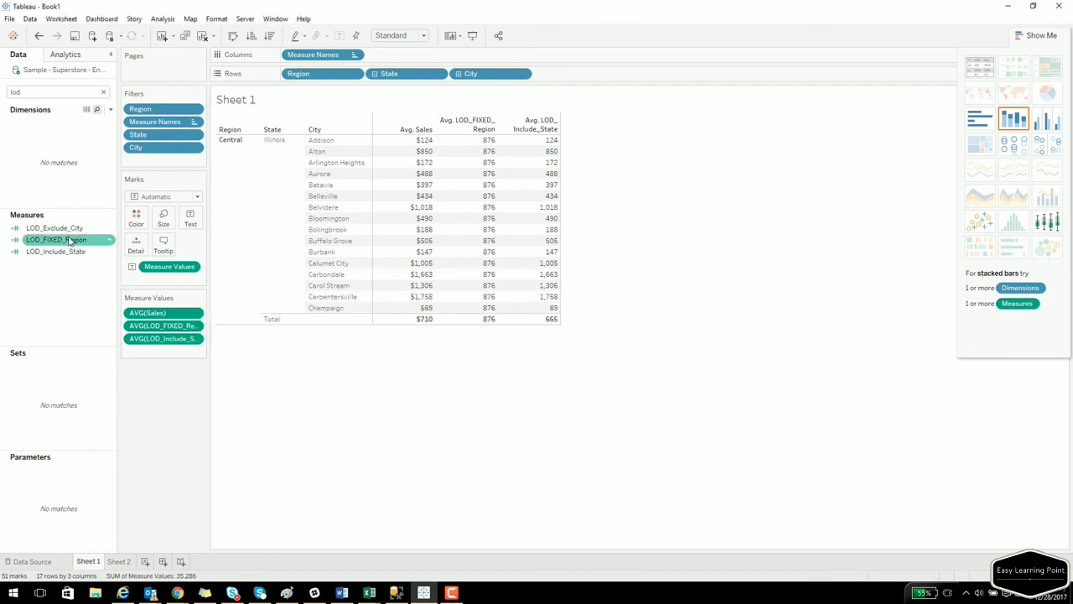
Add LOD_Exclude_City as an averaged column, placed after AVG(LOD_Include_State) in Measure Values.
drag(70, 232, 521, 227)
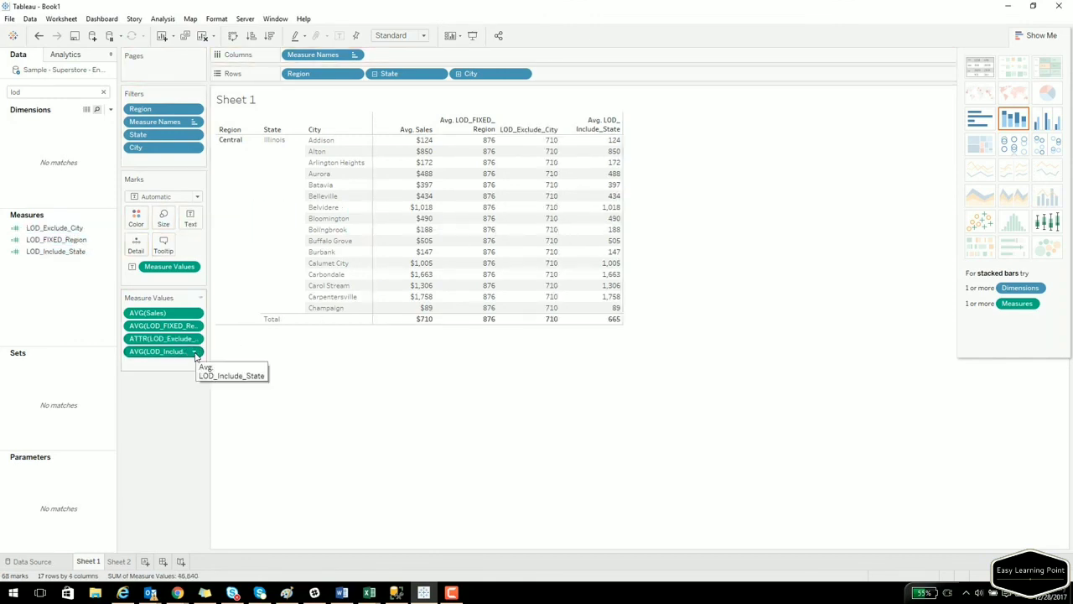
click(195, 338)
mouse_move(191, 429)
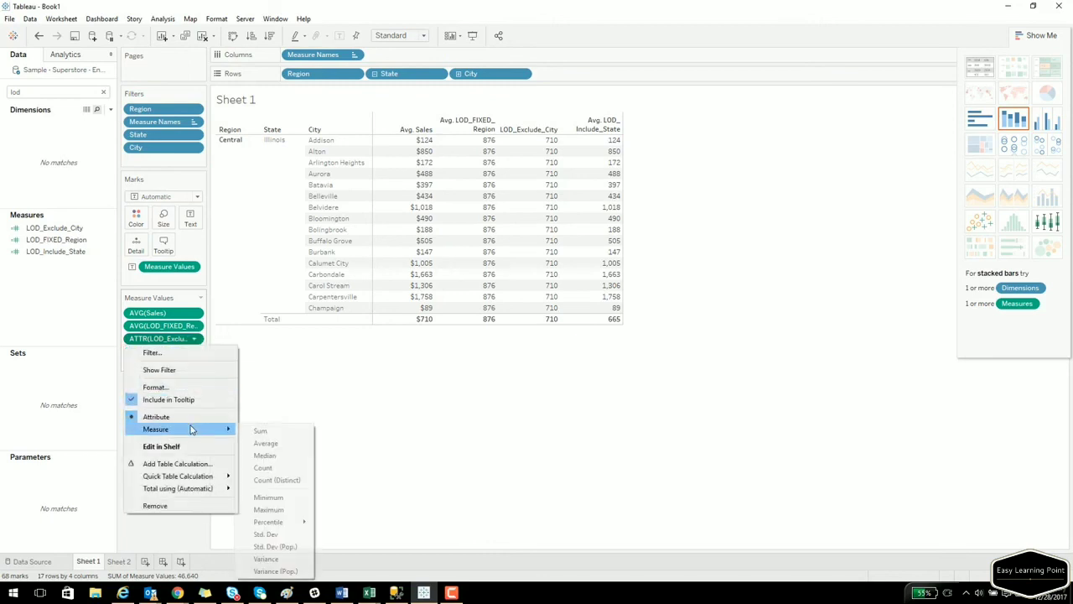
click(269, 442)
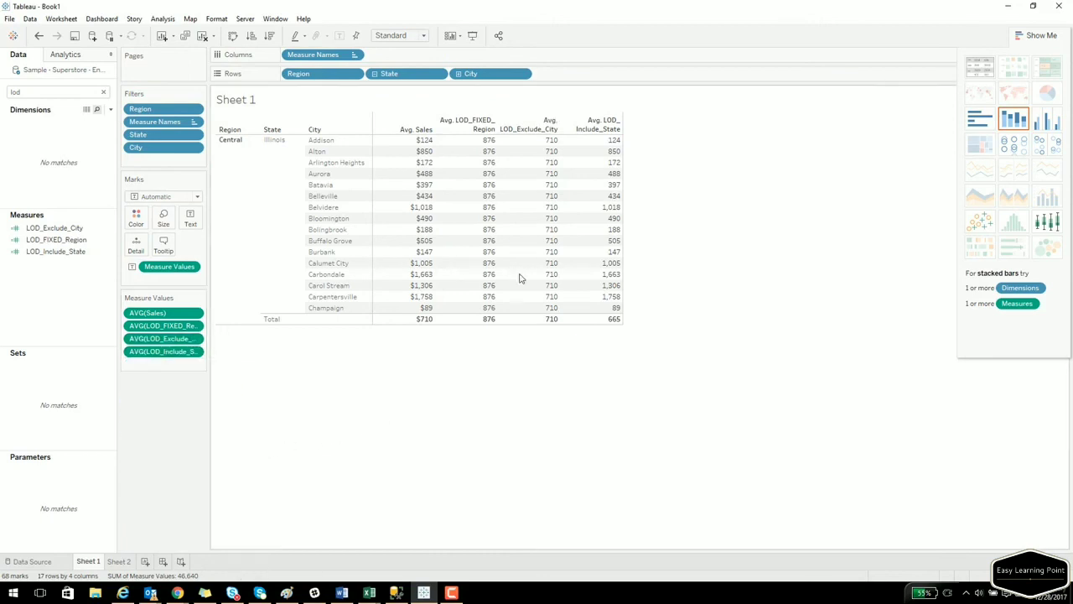
drag(155, 351, 157, 335)
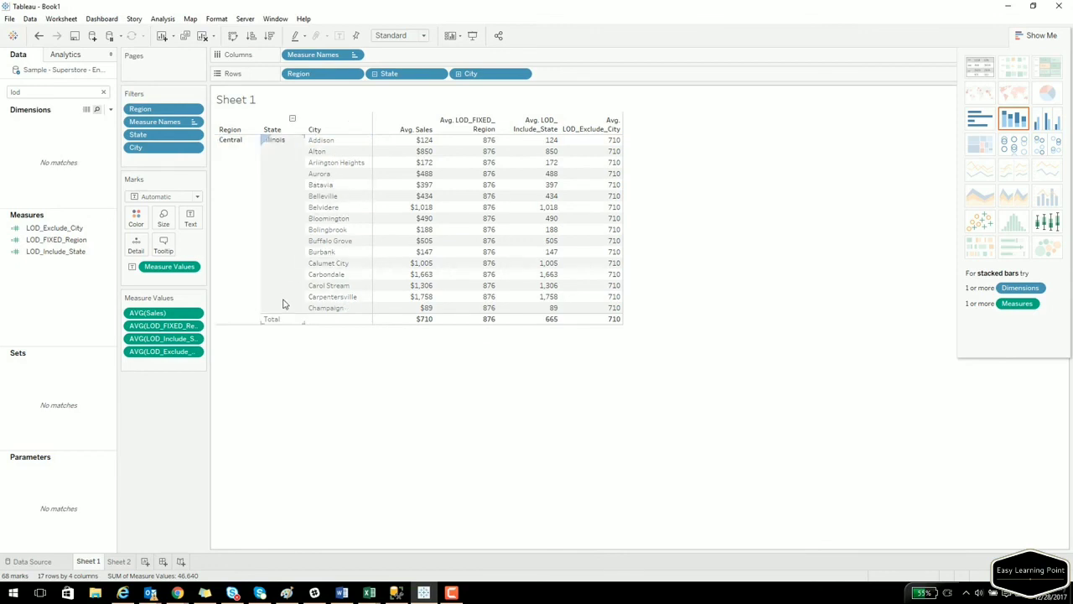
drag(471, 74, 82, 276)
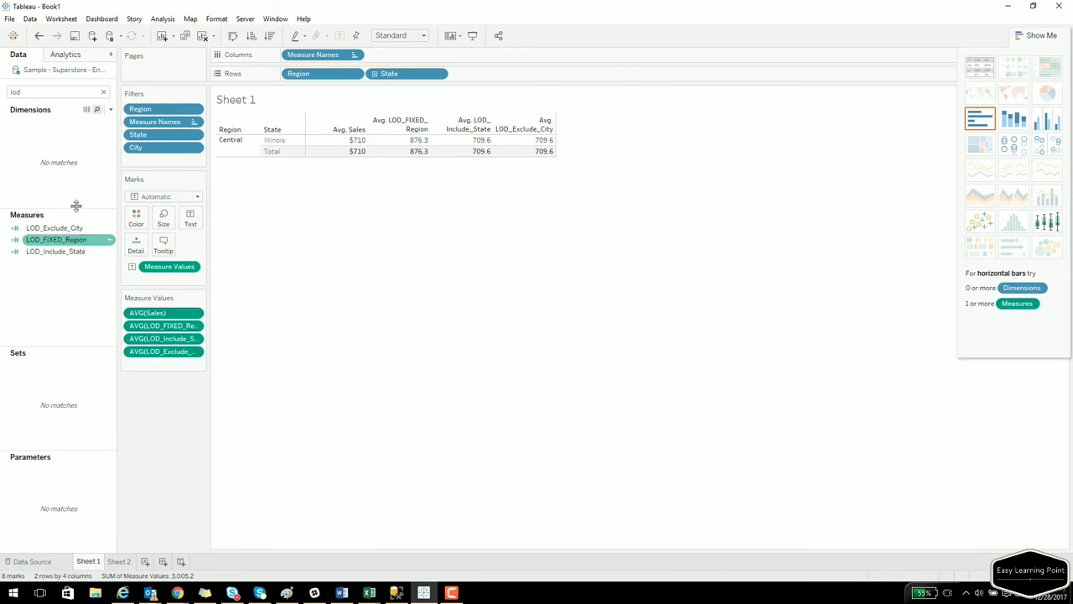
click(50, 93)
key(BackSpace)
key(BackSpace)
key(BackSpace)
text(city)
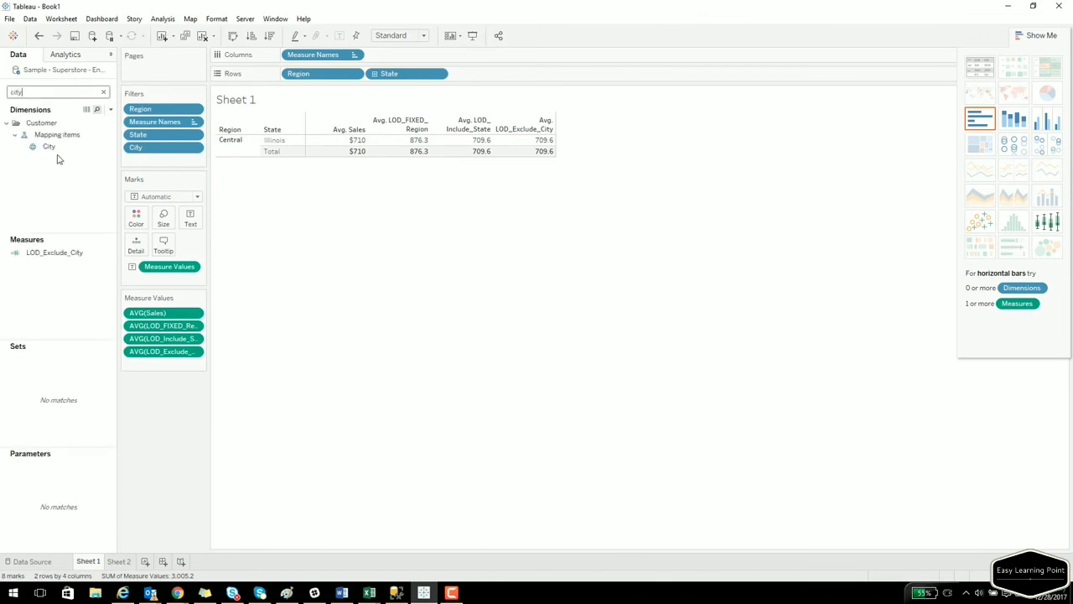
drag(49, 146, 496, 76)
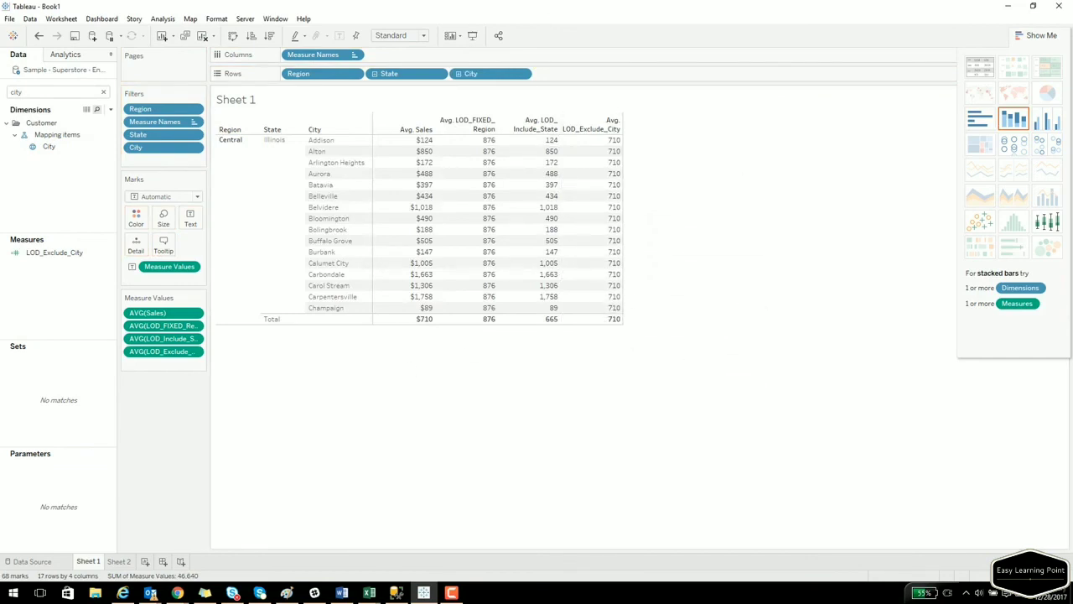
click(177, 593)
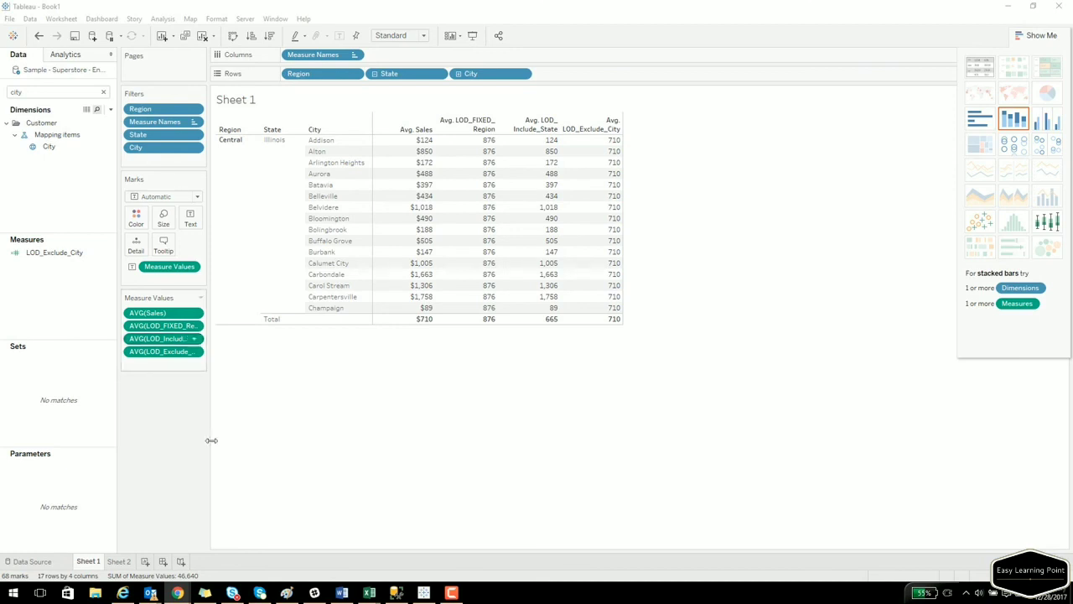
Start a new Sheet 3 with Region on Rows and Sales values for each region.
click(146, 561)
click(79, 133)
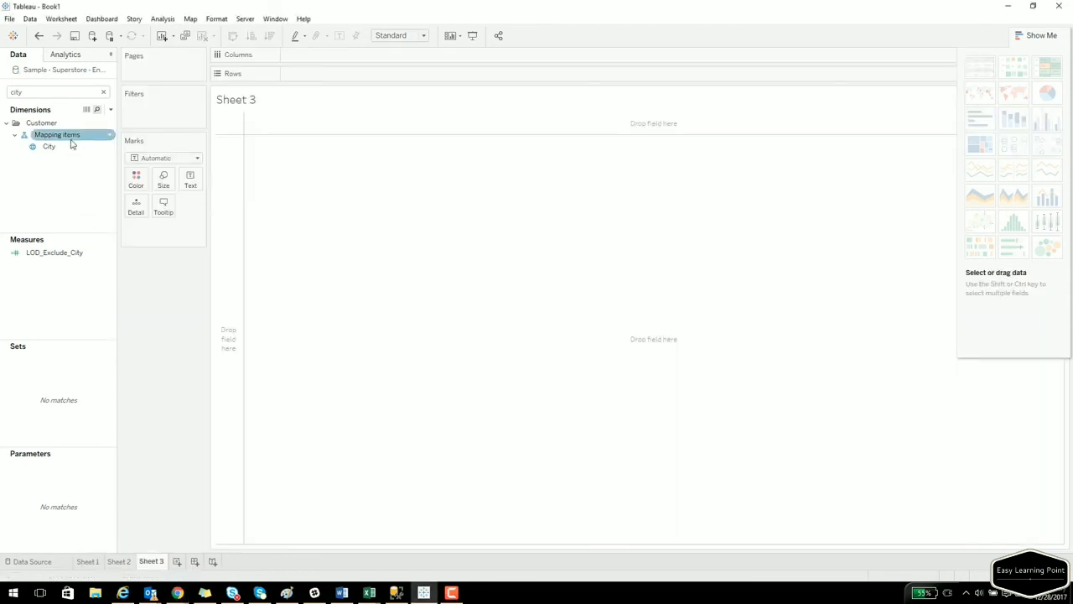
click(103, 92)
text(region)
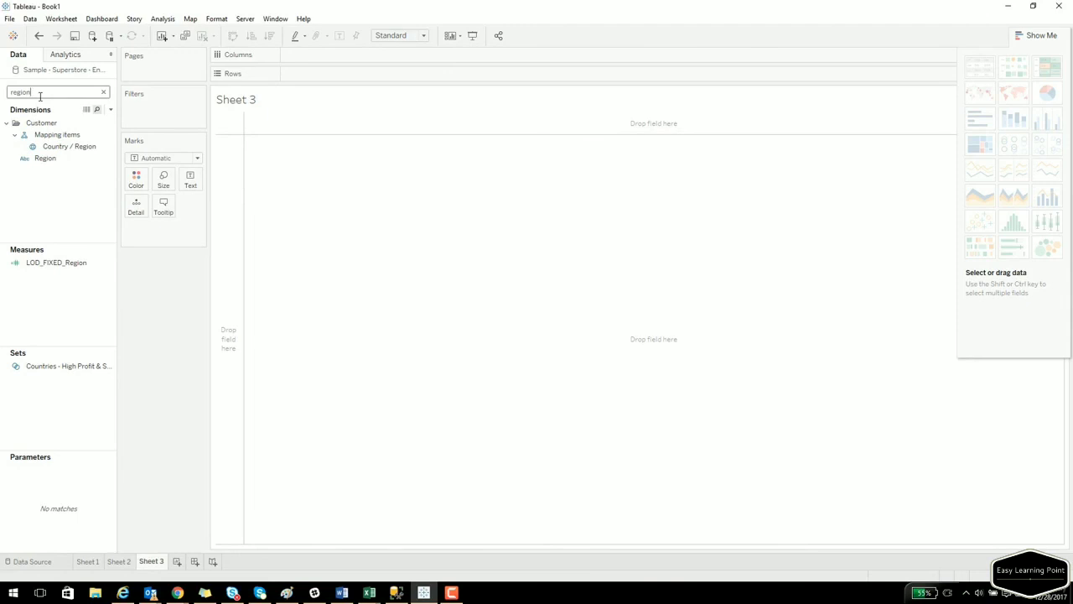
drag(44, 158, 293, 74)
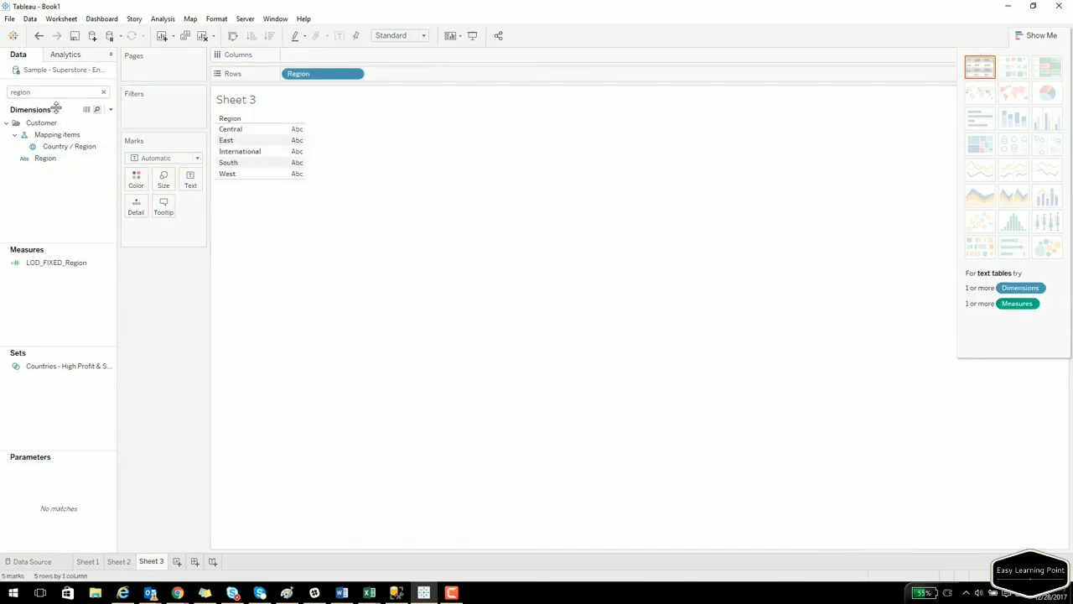
text(sales)
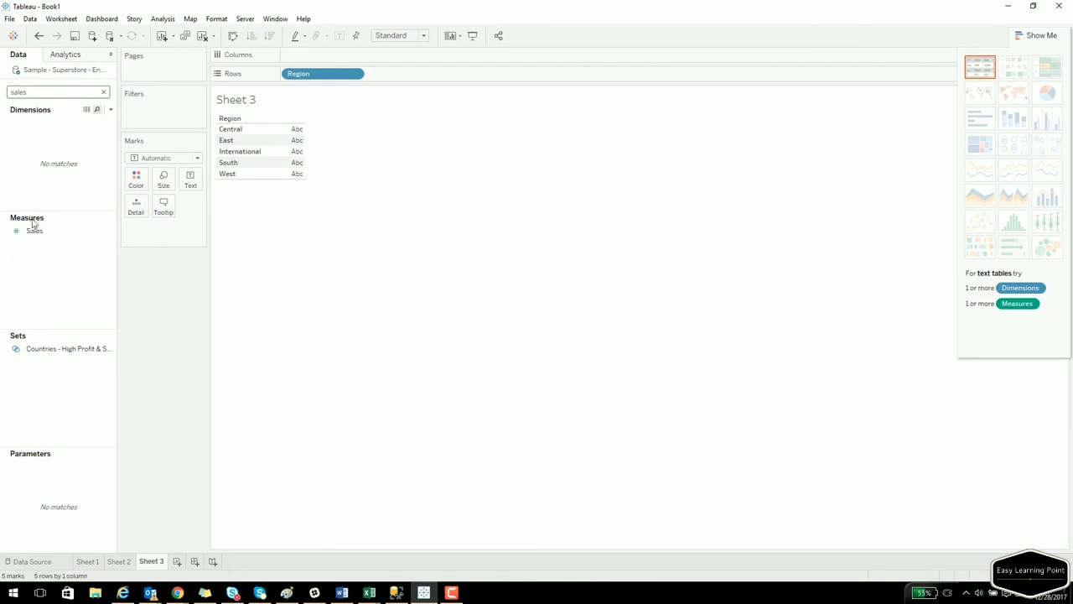
drag(33, 224, 292, 158)
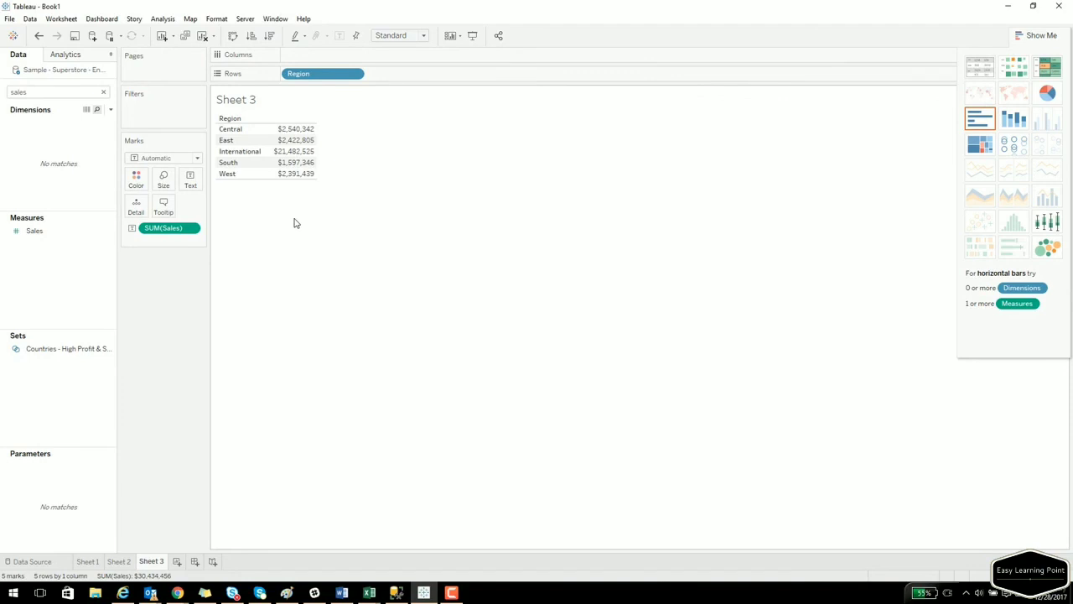
Apply Percent of Total to Sales and save it as the field Calculation1.
click(191, 229)
mouse_move(187, 411)
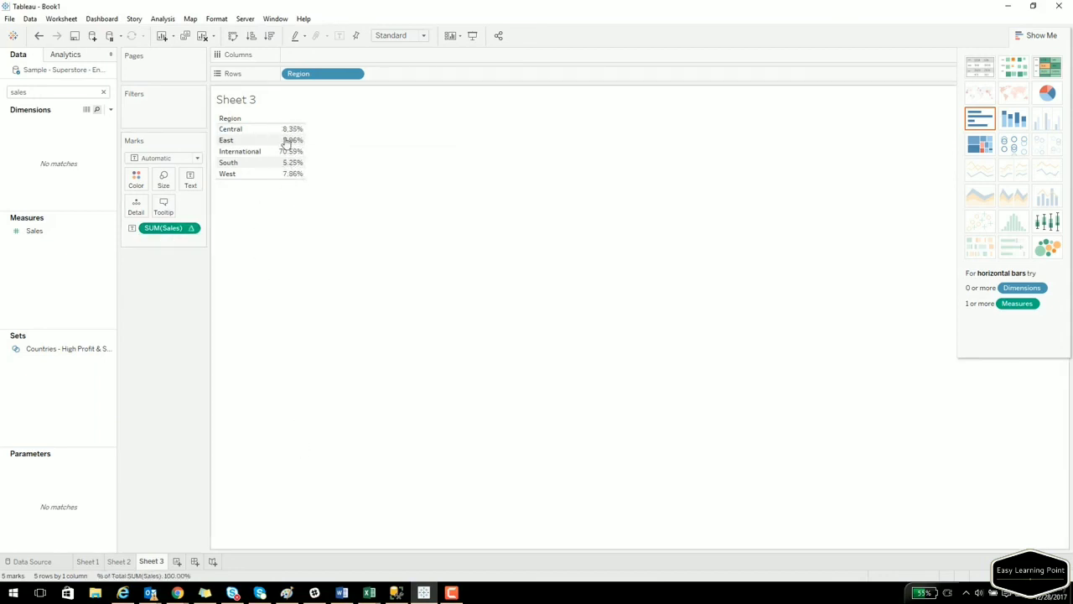
drag(34, 231, 286, 172)
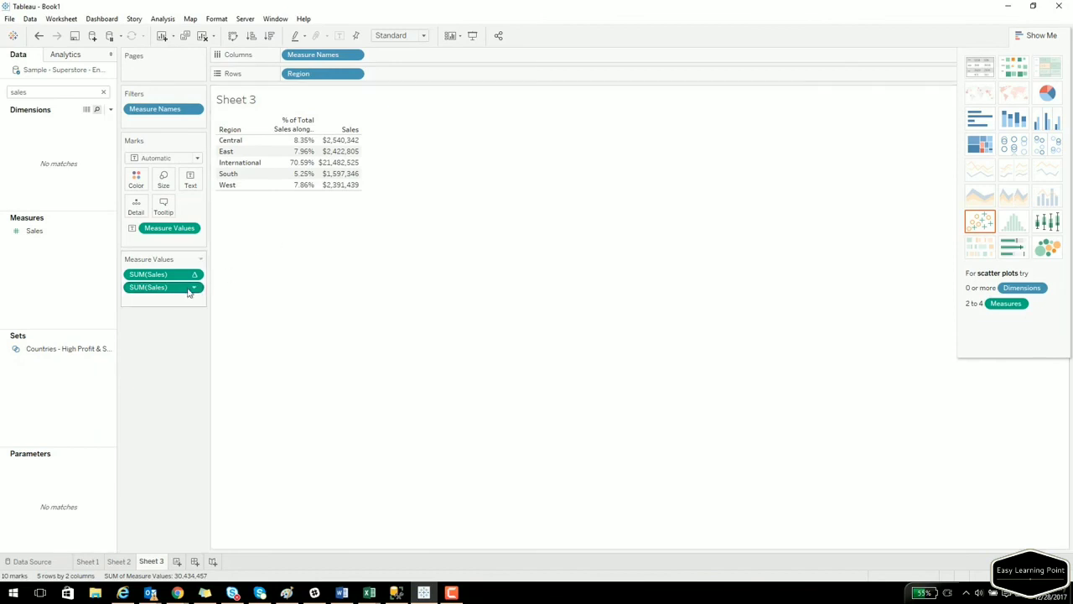
drag(164, 274, 95, 288)
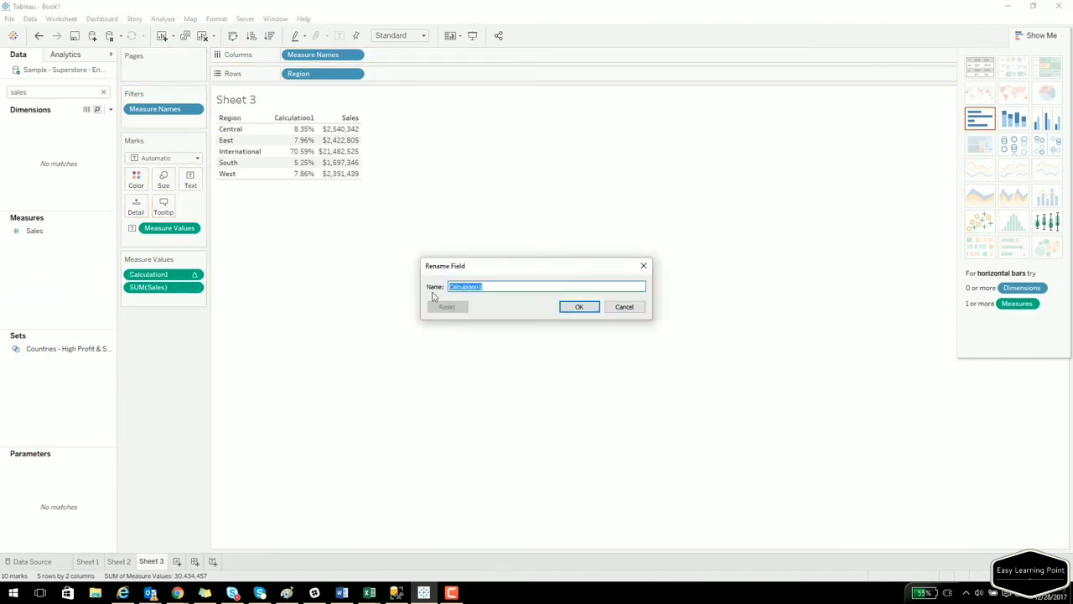
click(612, 307)
drag(164, 287, 118, 295)
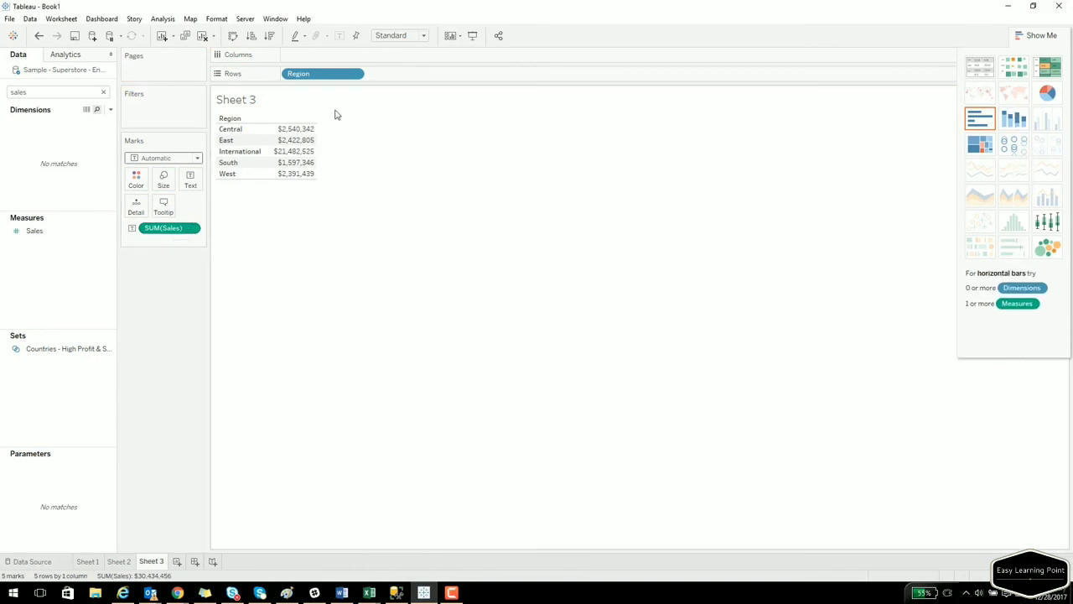
Rebuild the view so total Sales is broken down by Region.
drag(314, 75, 317, 61)
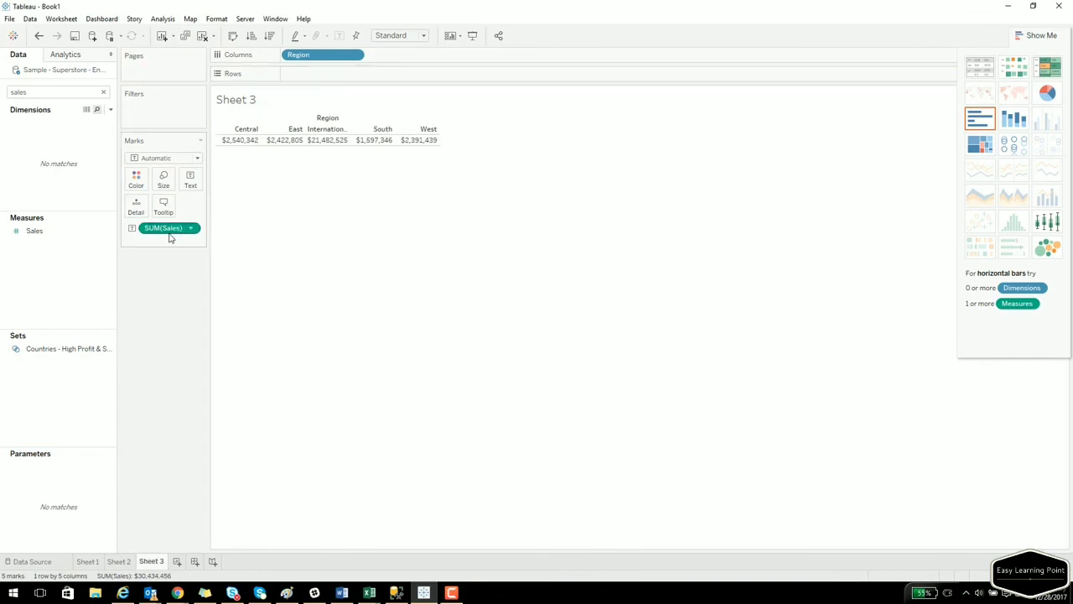
drag(168, 228, 84, 293)
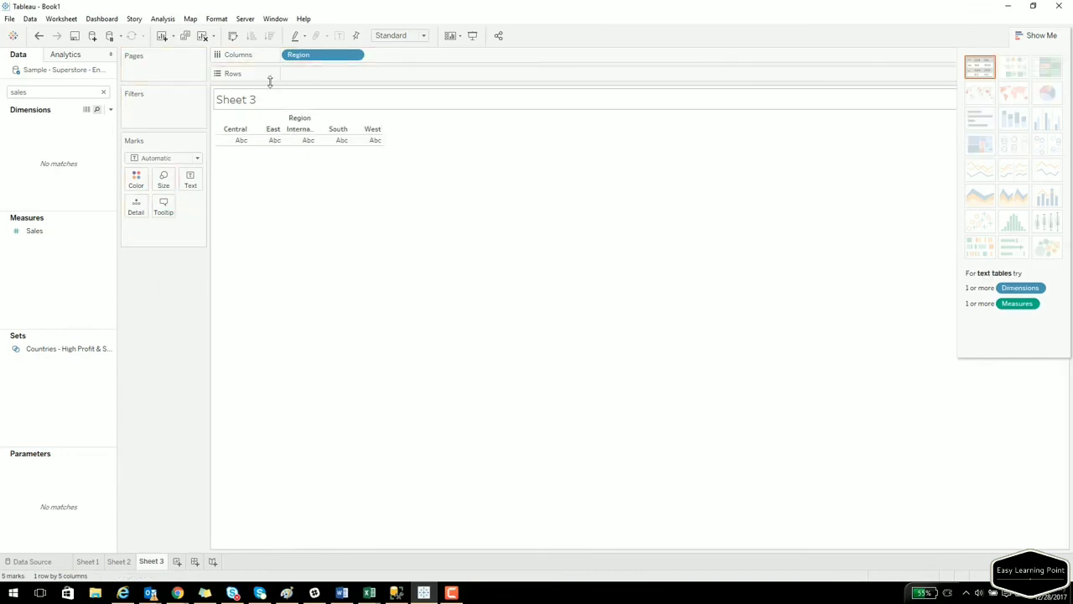
drag(310, 56, 352, 197)
click(34, 91)
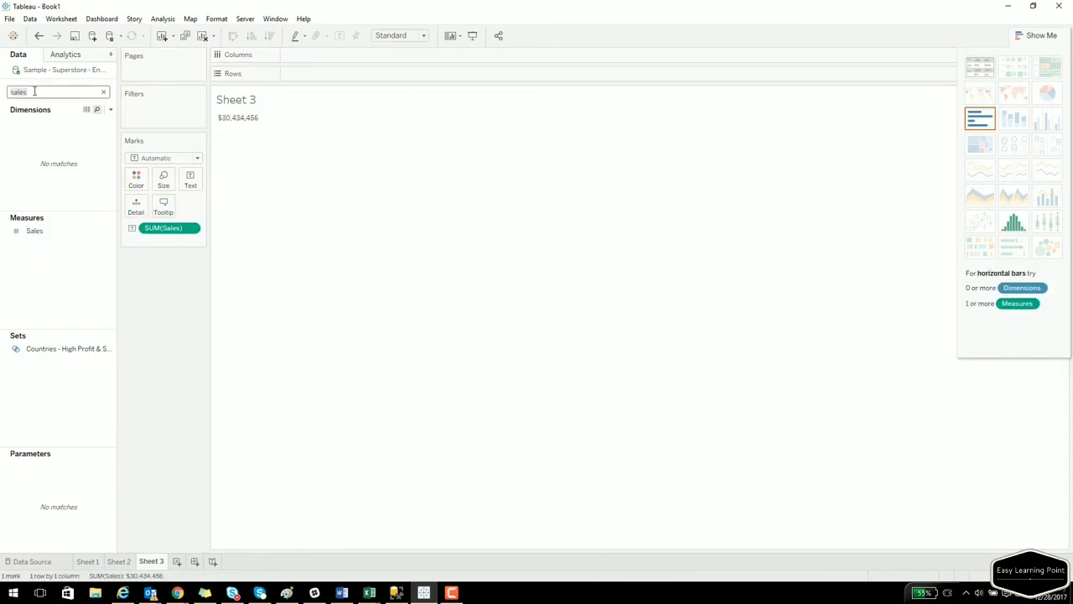
text(re)
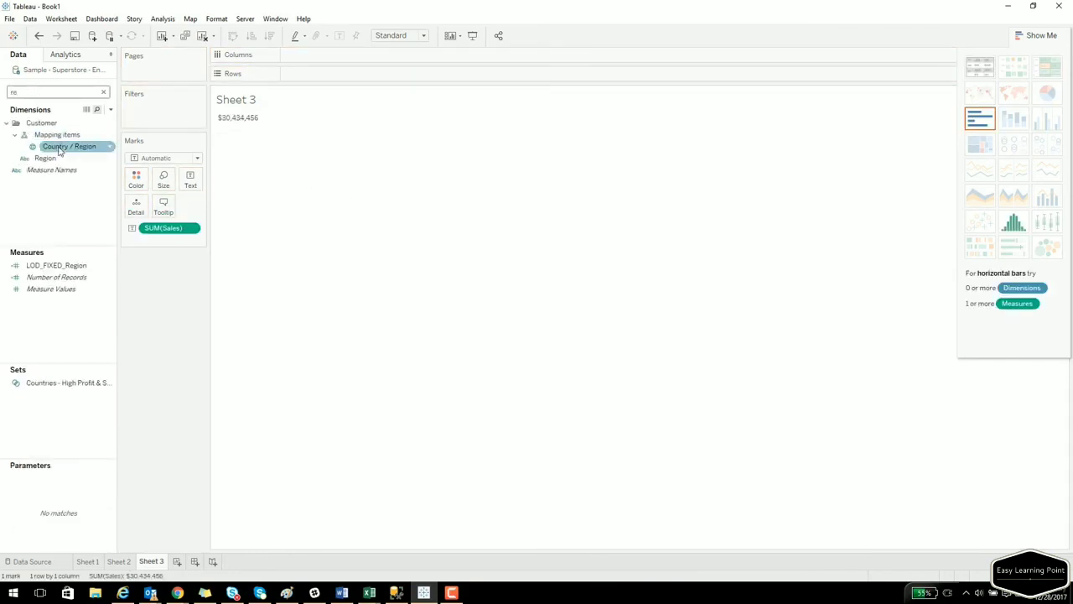
drag(46, 157, 223, 123)
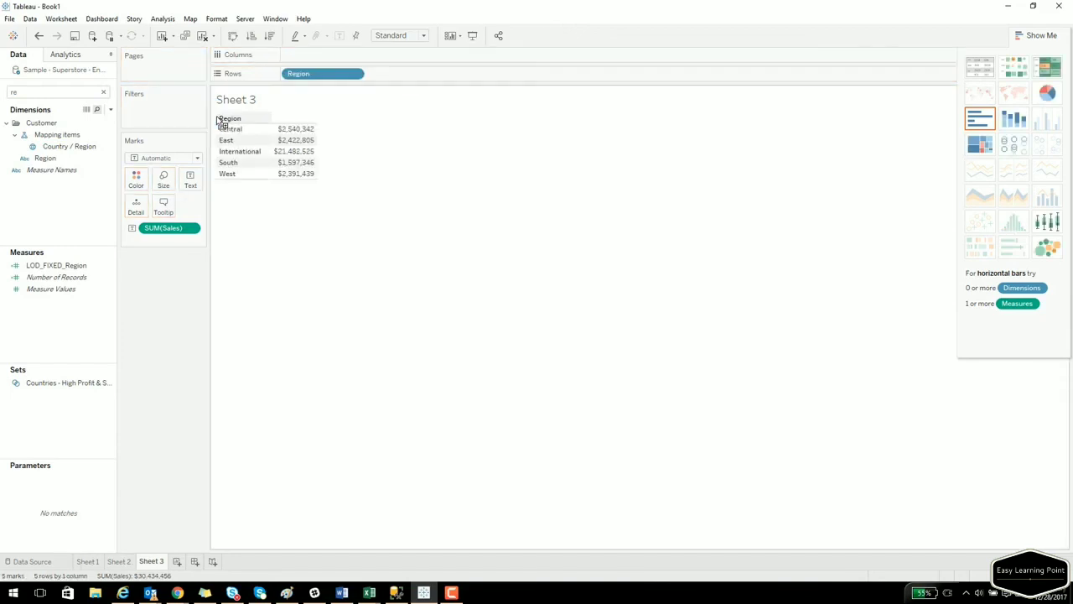
click(103, 92)
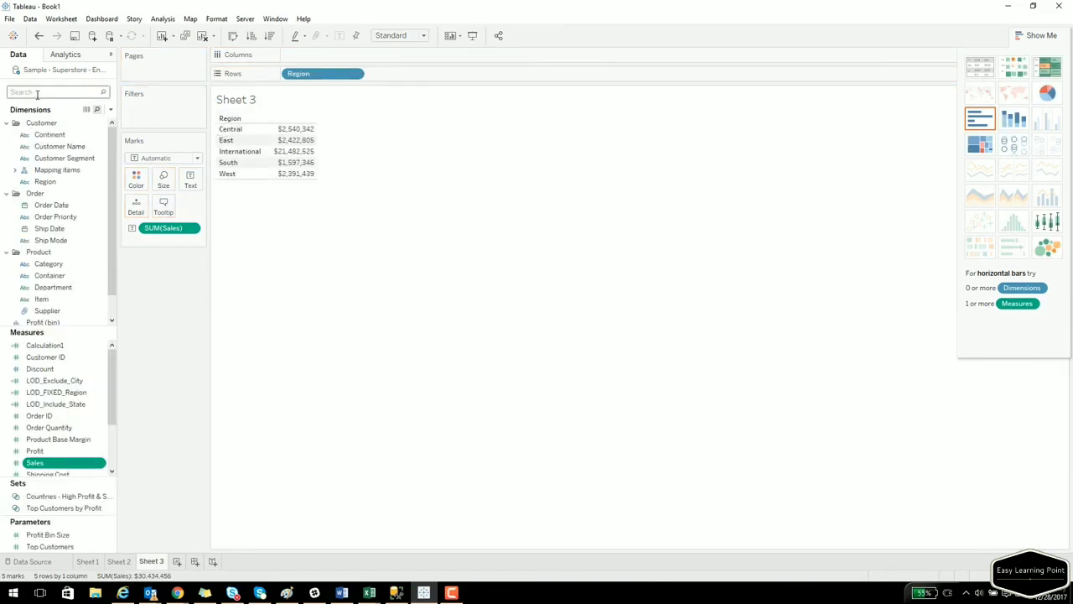
Show yearly Sales by Ship Date as a line chart, with Region removed.
text(ship)
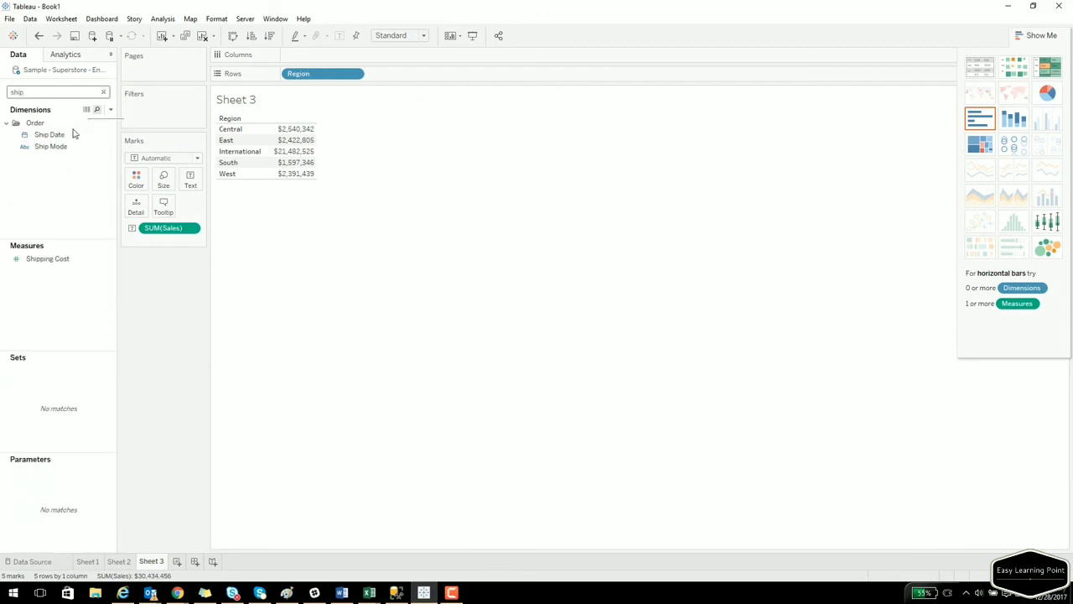
drag(74, 134, 225, 148)
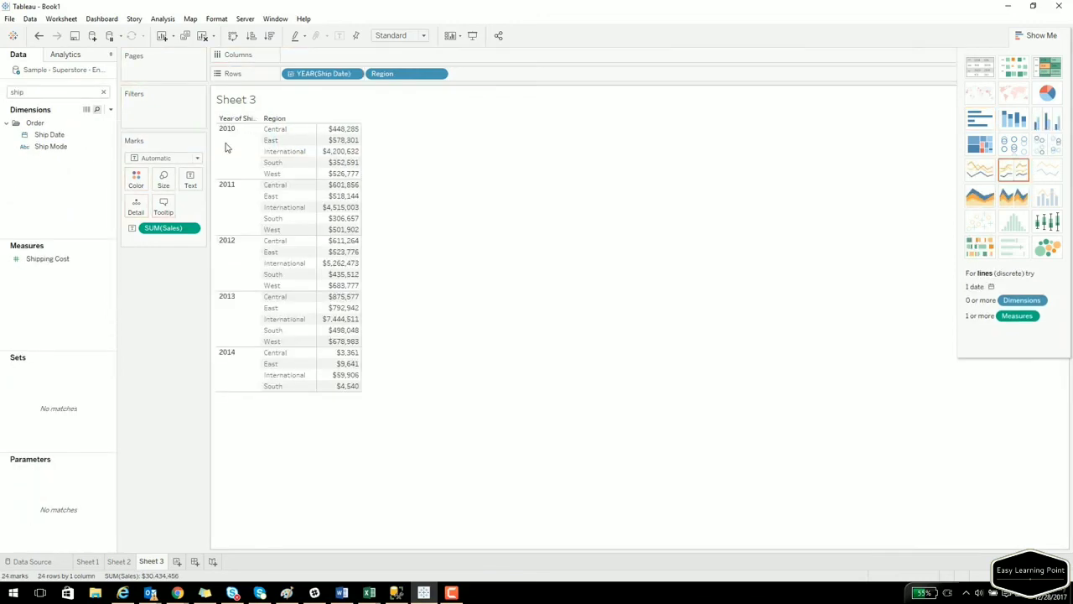
drag(384, 74, 69, 207)
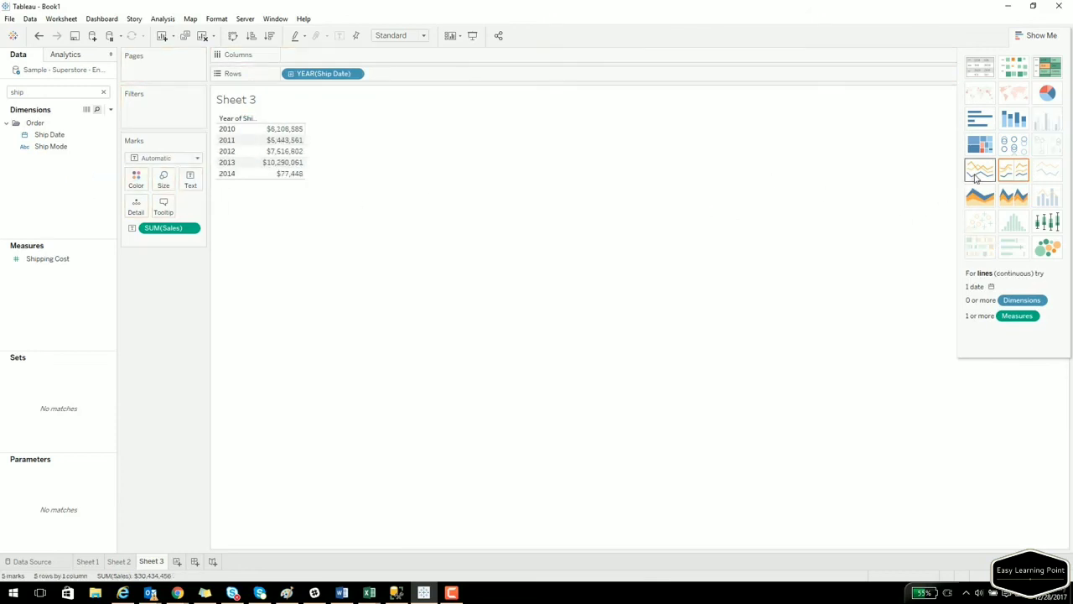
click(977, 172)
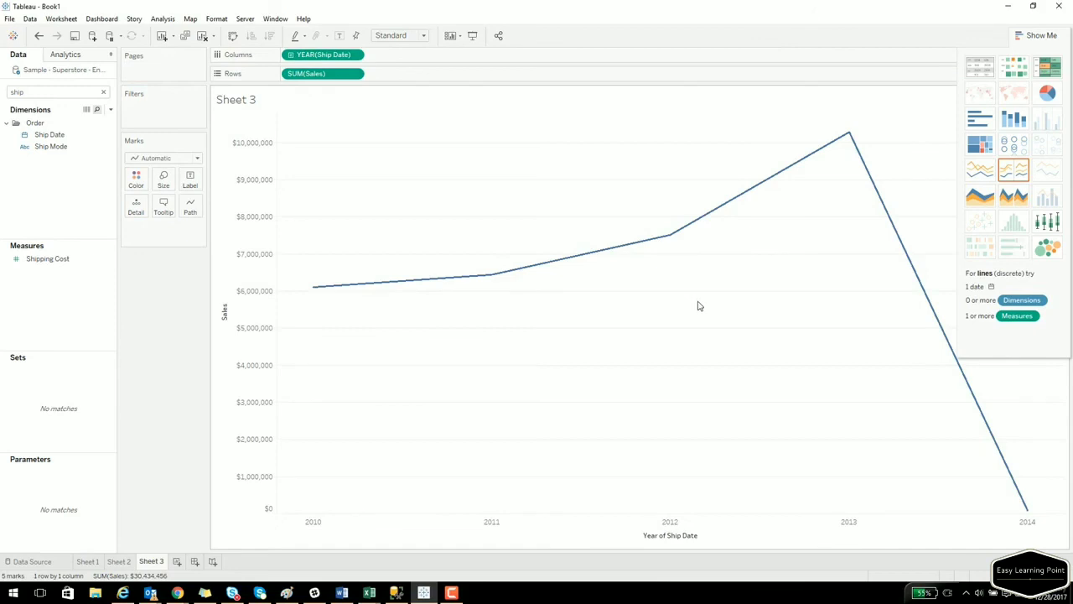
Apply a Running Total to Sales, save it as Calculation2, and clear the shelves.
click(354, 73)
mouse_move(339, 266)
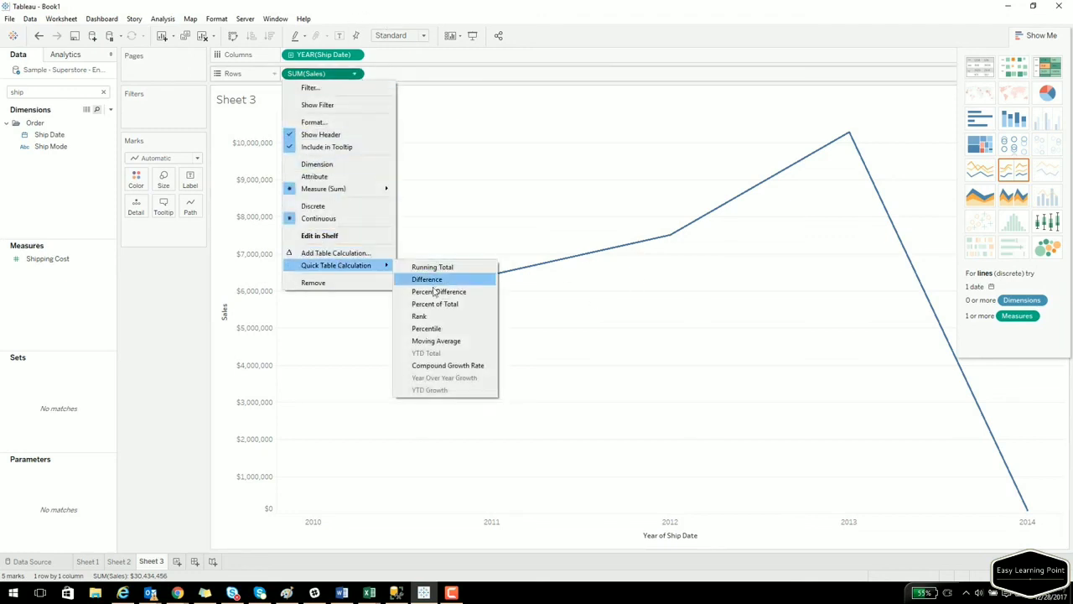
click(423, 267)
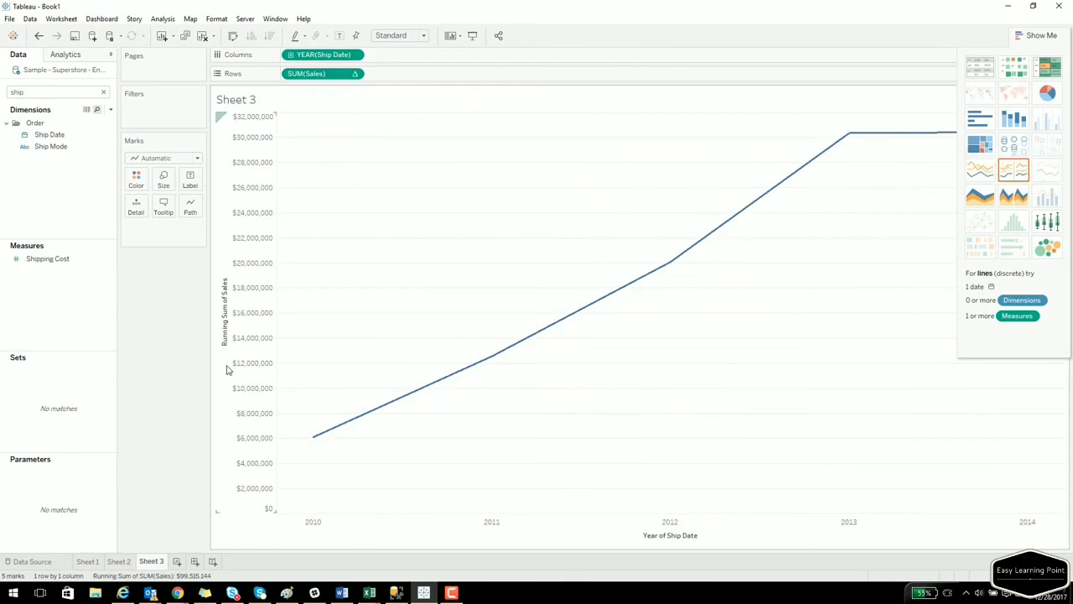
mouse_move(451, 381)
drag(308, 74, 86, 182)
click(598, 308)
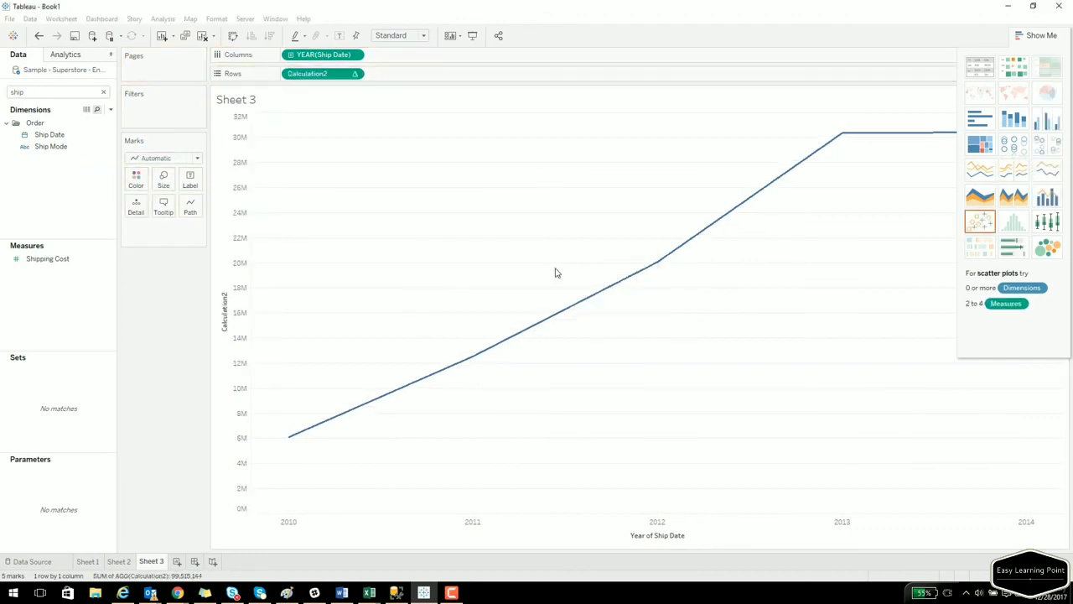
drag(317, 74, 84, 211)
drag(324, 56, 71, 215)
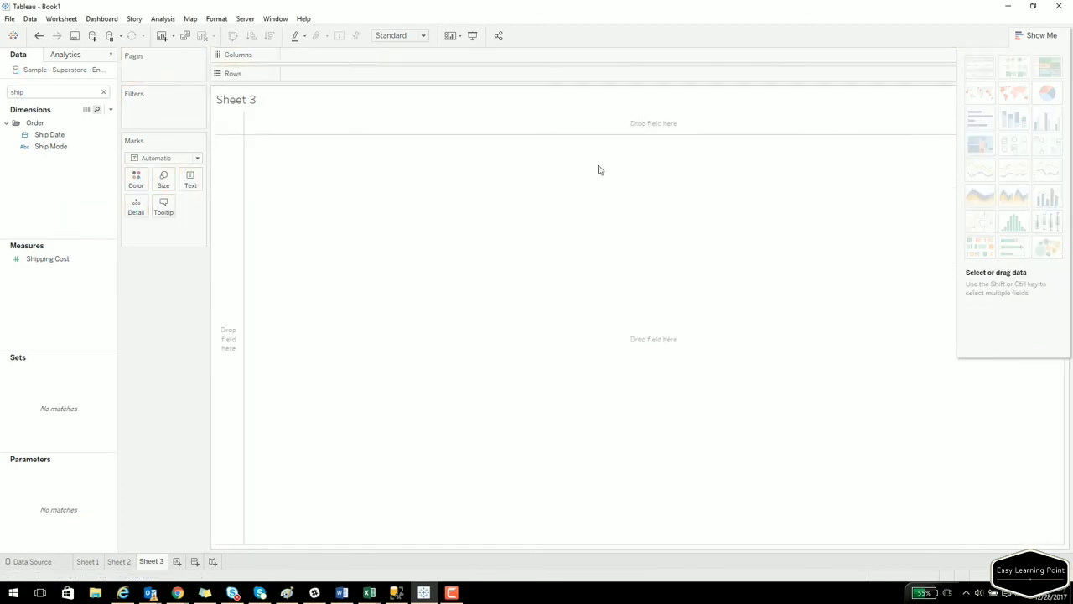
Rebuild the table of Sales per Region on Sheet 3.
click(50, 93)
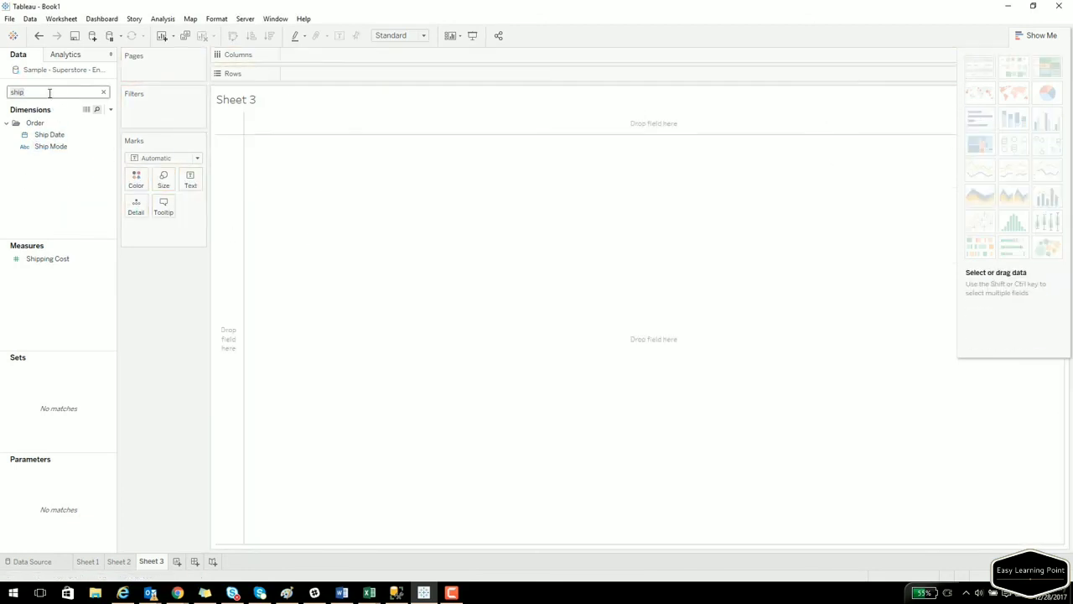
text(region)
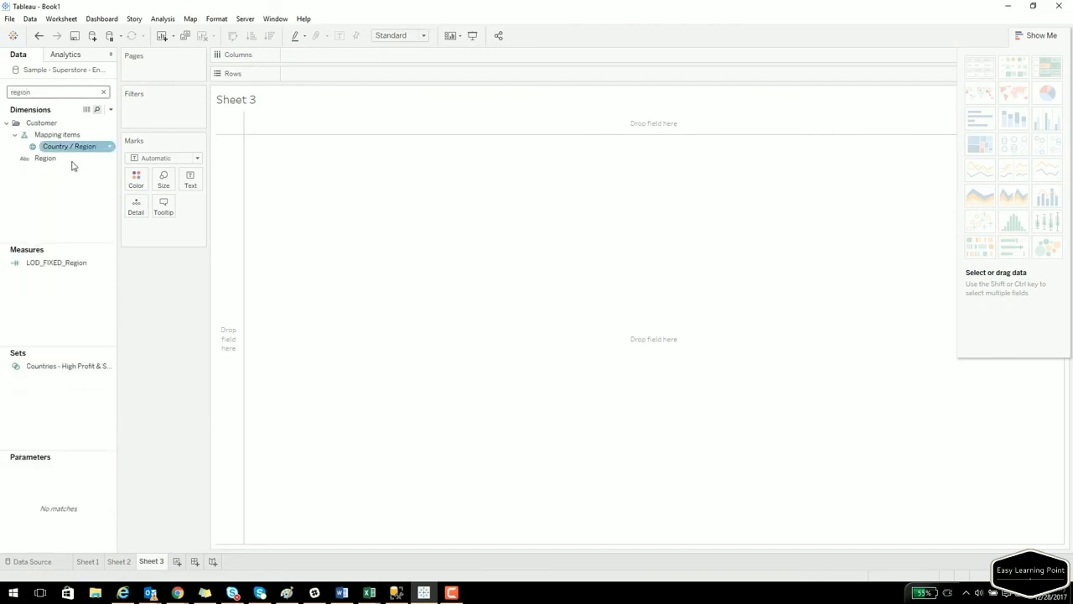
drag(46, 158, 225, 178)
click(56, 95)
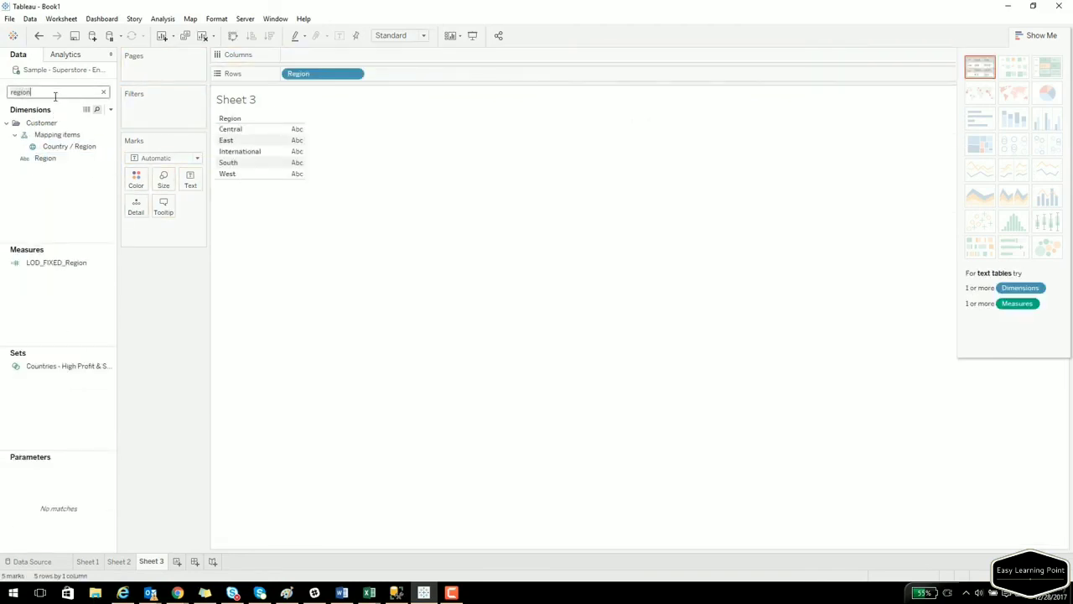
text(sales)
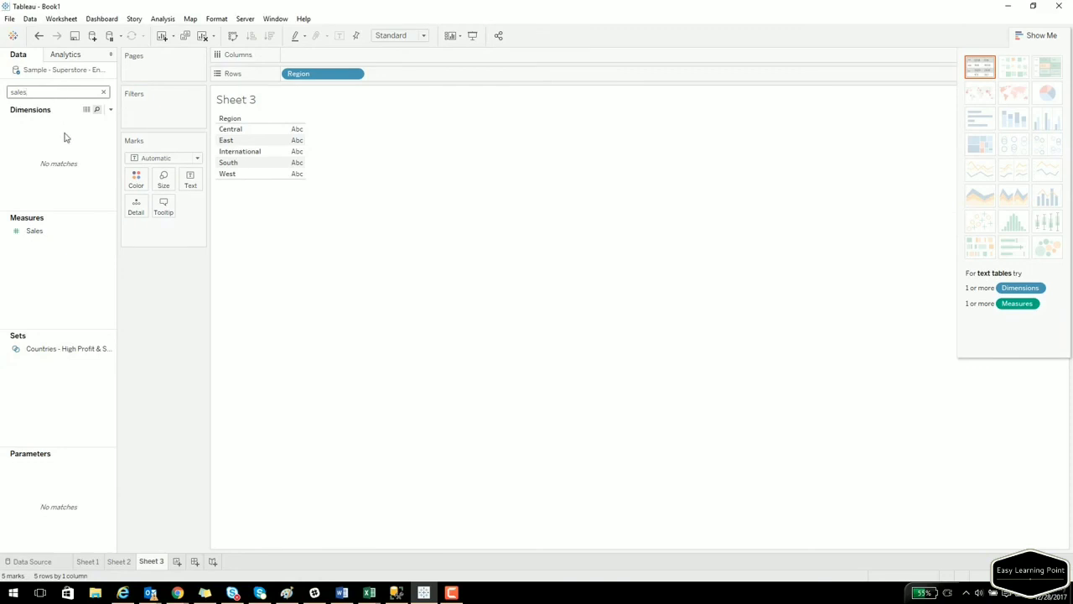
drag(35, 231, 294, 164)
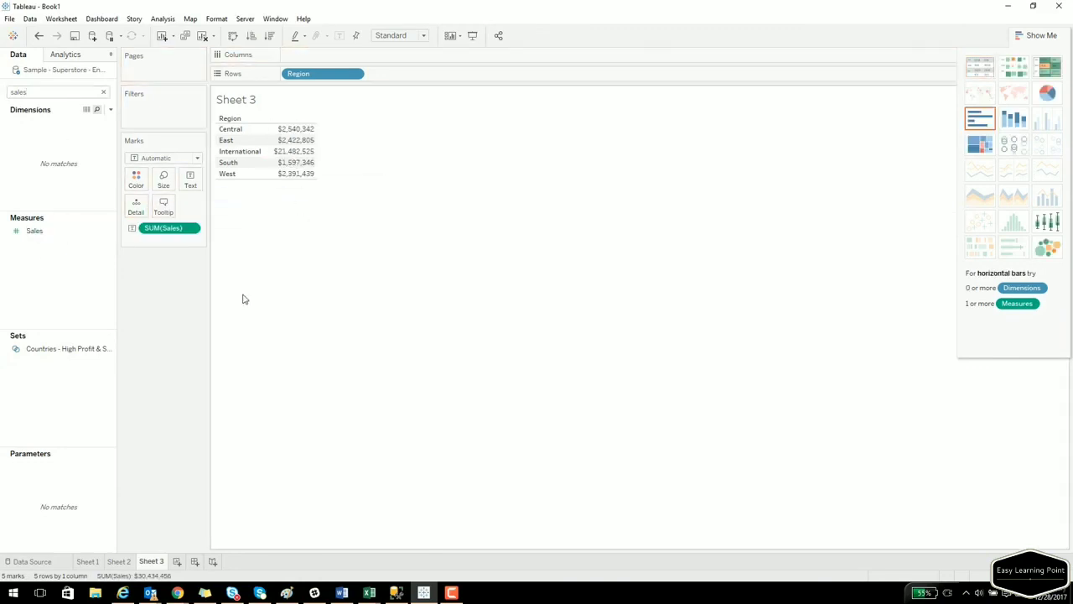
Create calculated field Custom_Cal: IF [Region] = "Central" THEN AVG([Sales]) ELSE MEDIAN([Sales]) END.
right_click(38, 270)
click(80, 274)
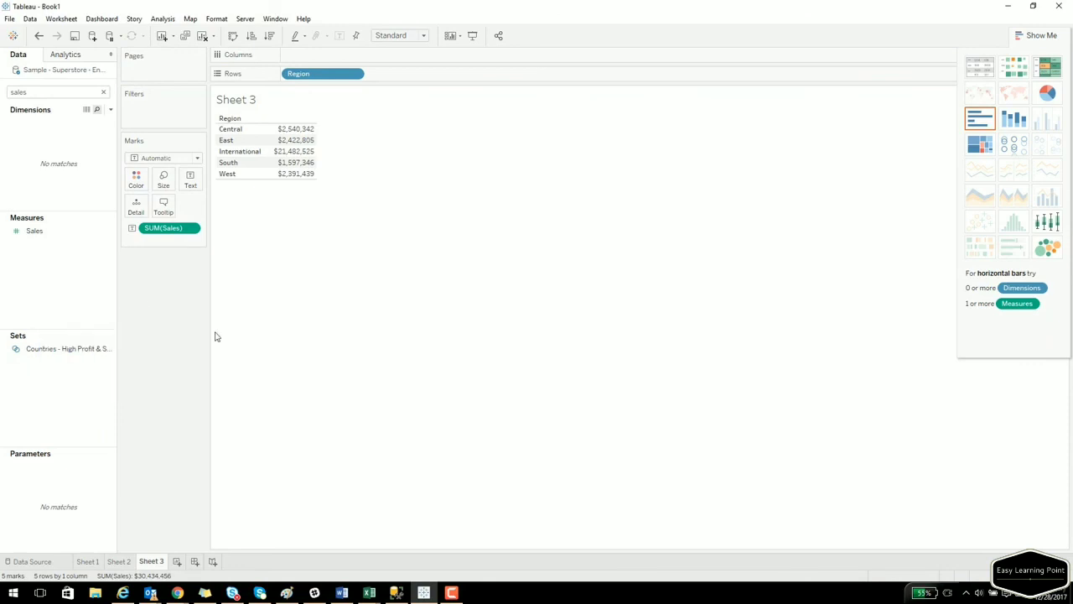
text(Custom_Cal)
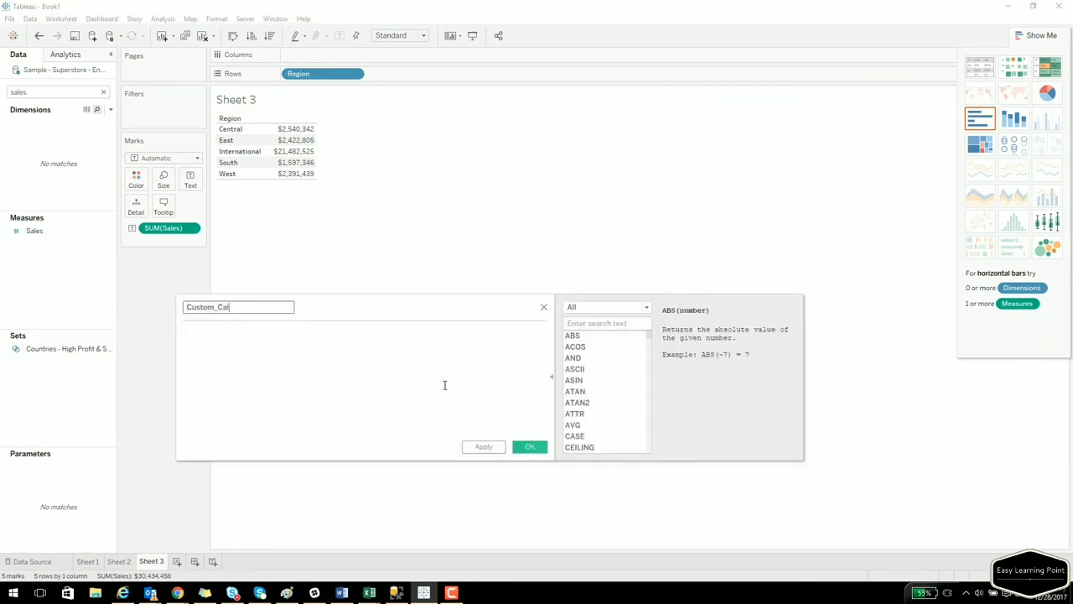
click(445, 385)
text(IF([Regio)
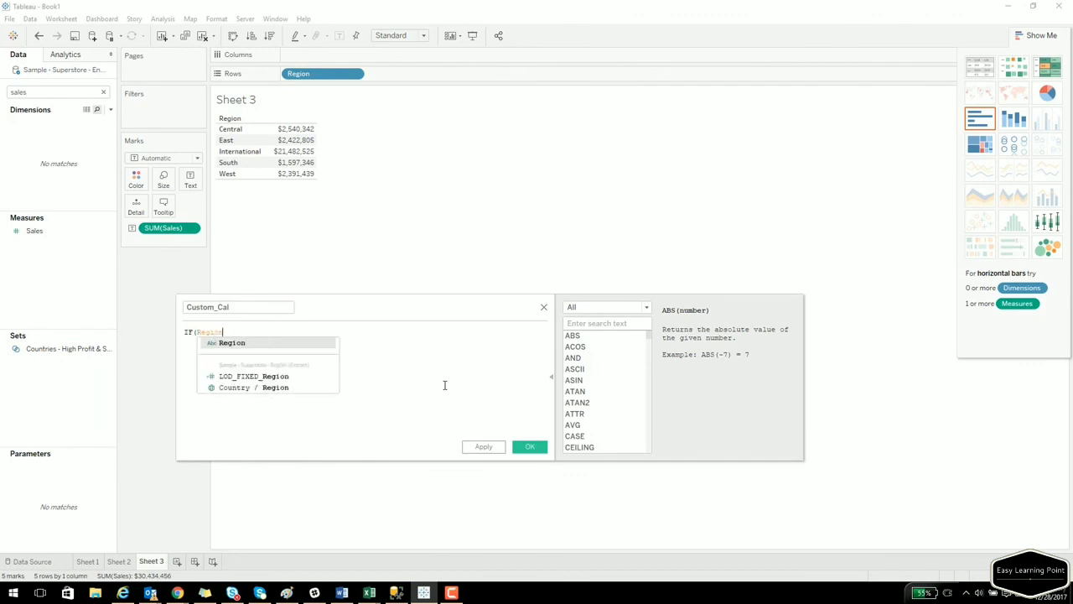
key(Return)
text())
text( = ")
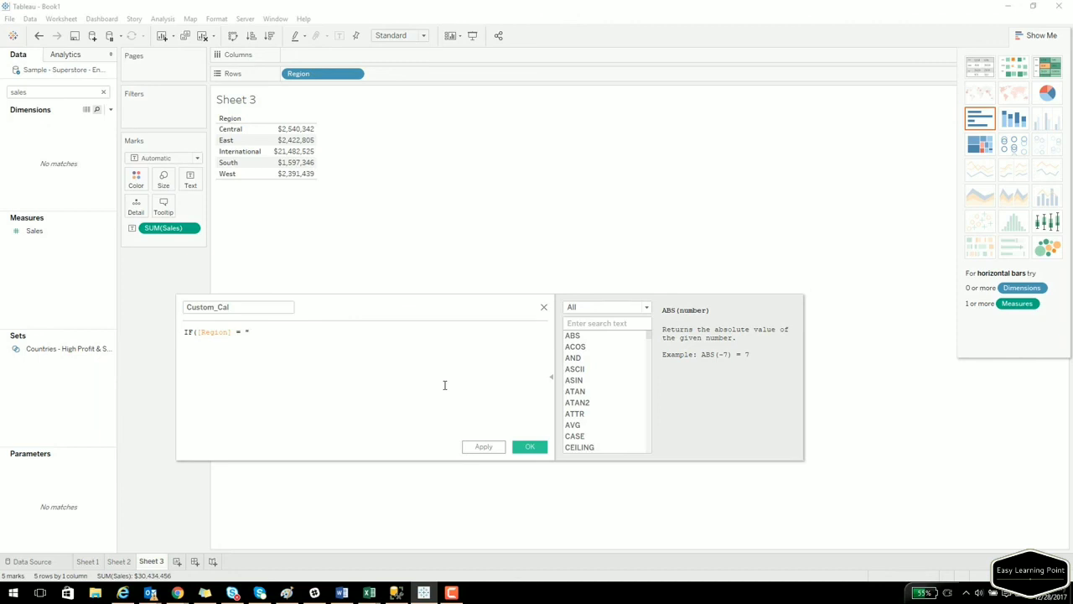
text(Central" )
text(THEN AVG)
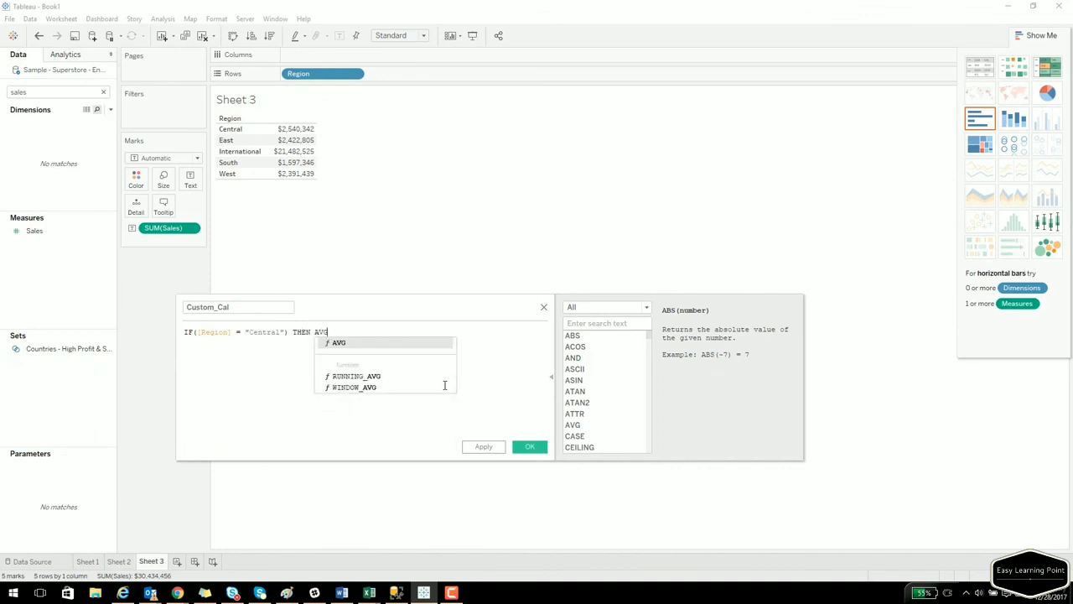
text(([Sales])
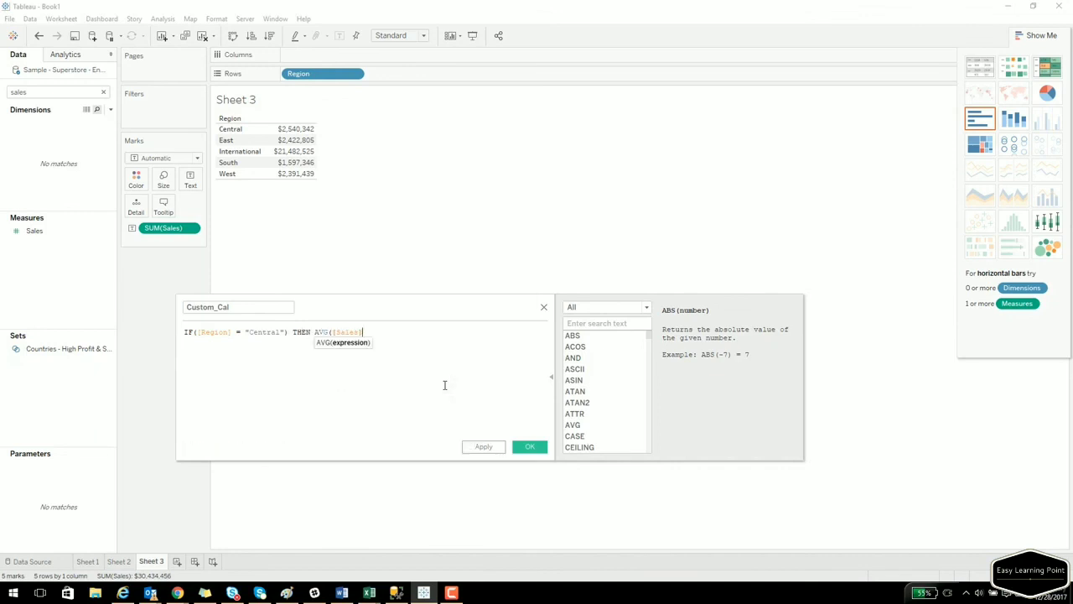
key(Return)
text(ELSE )
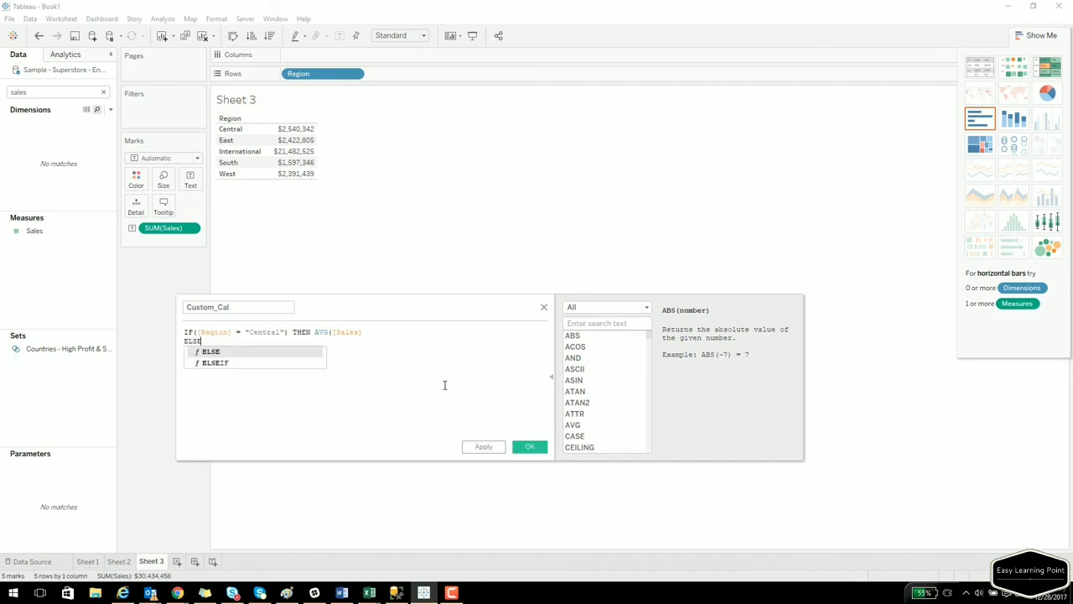
text(MEDIAN)
key(Return)
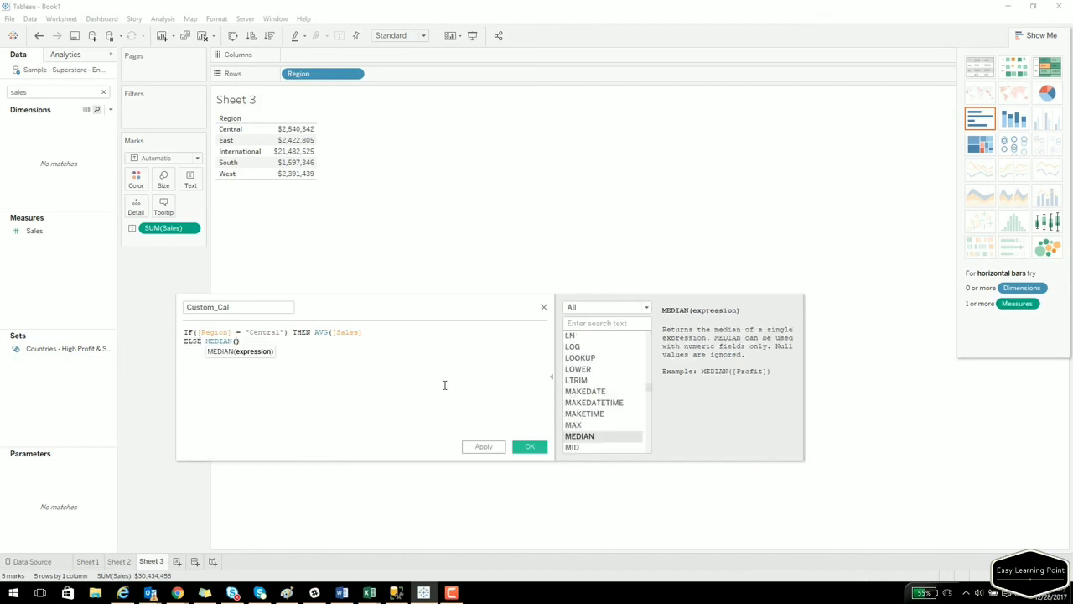
text(Sale)
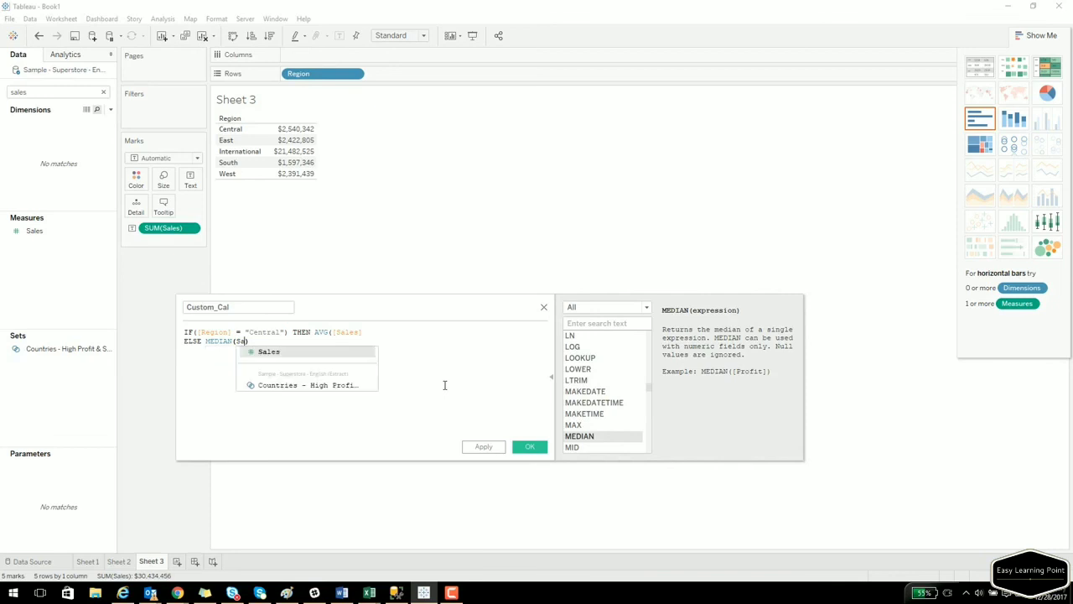
key(Return)
key(Return)
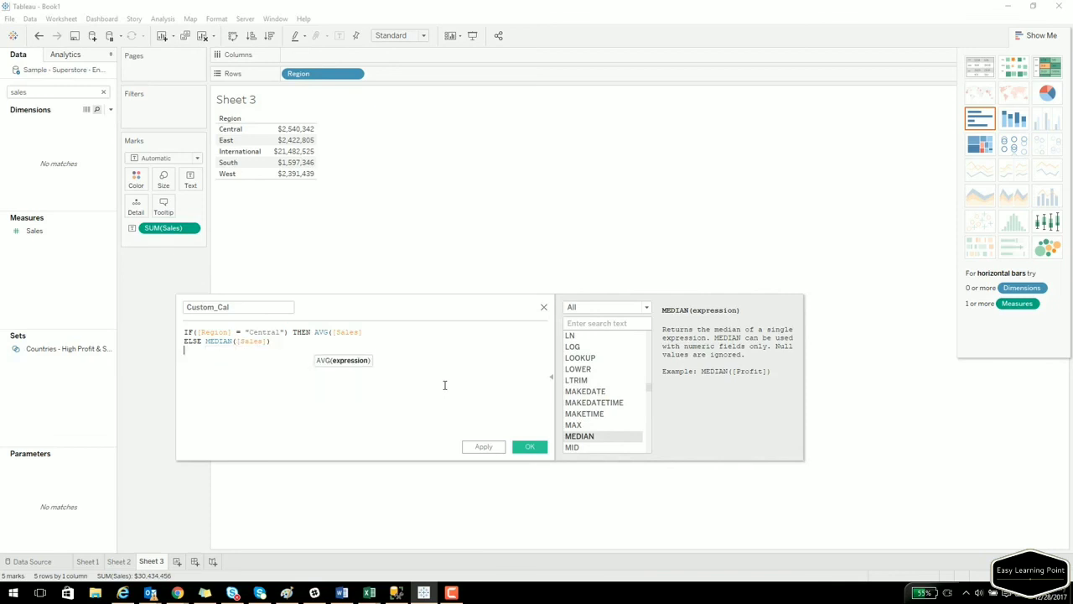
text(END)
key(Return)
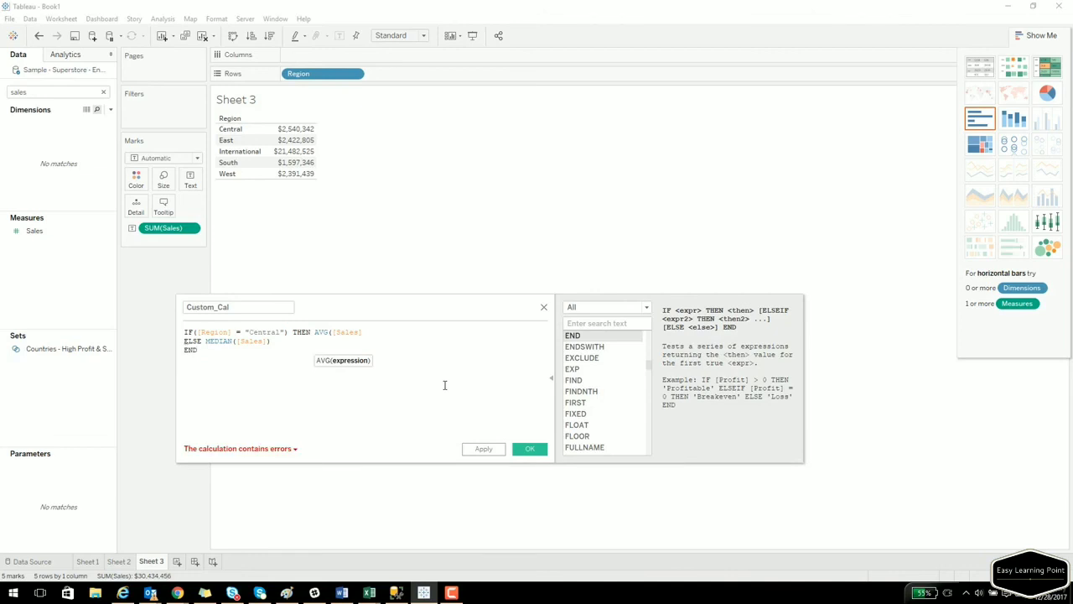
Fix the formula errors by closing AVG and wrapping Region in ATTR, then save Custom_Cal.
click(285, 449)
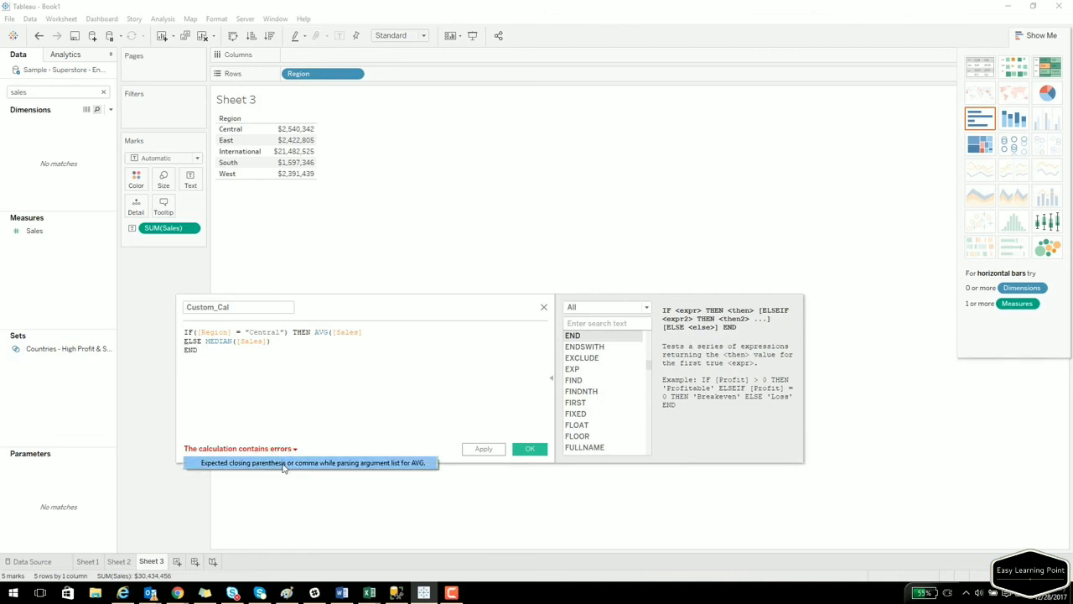
click(374, 332)
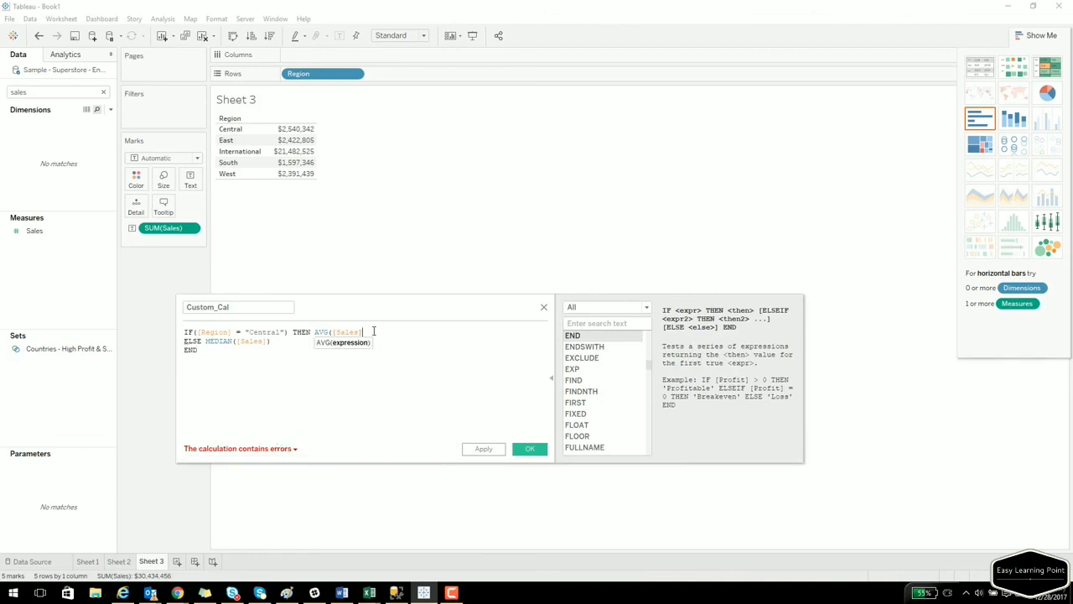
text())
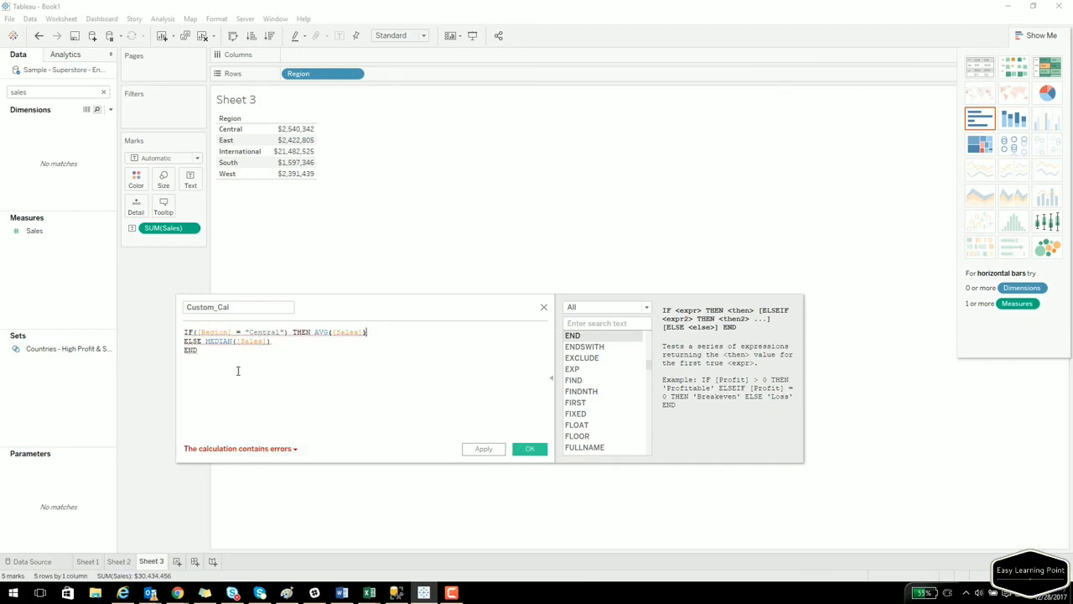
click(282, 449)
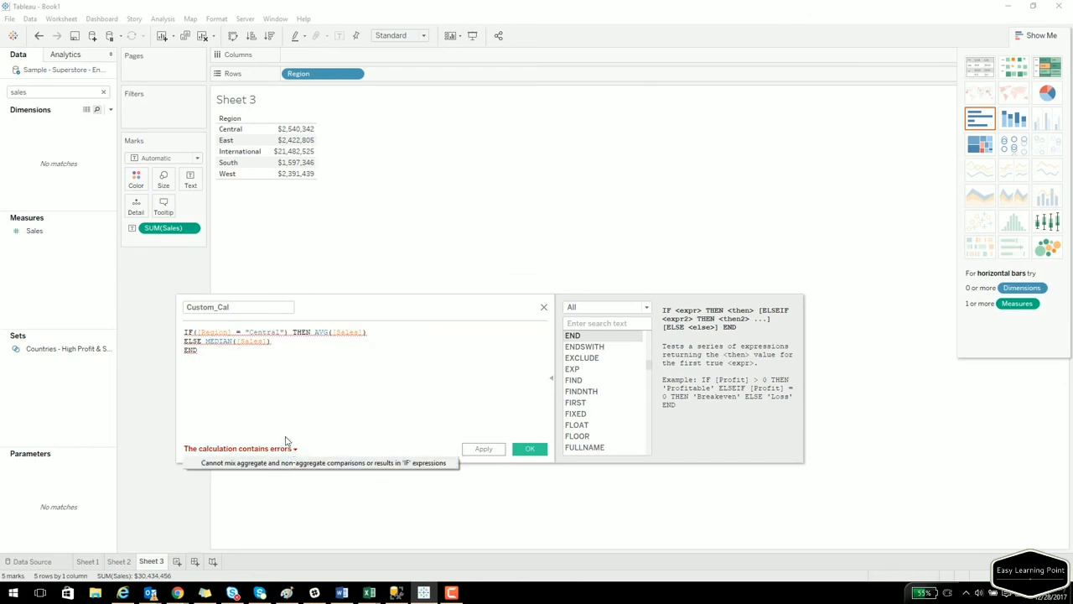
click(197, 334)
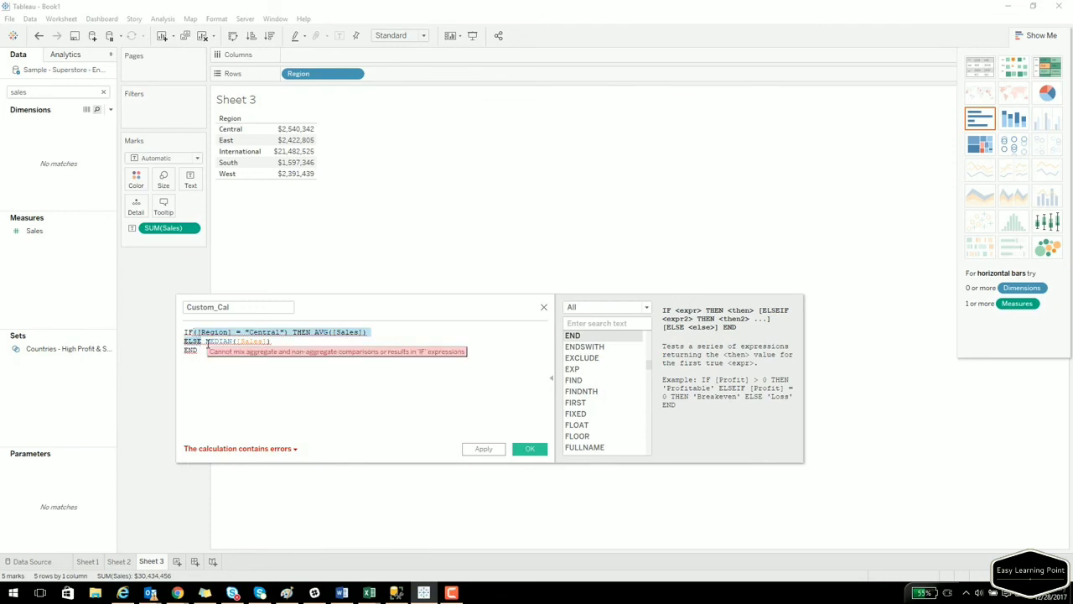
click(206, 343)
key(Up)
key(Left)
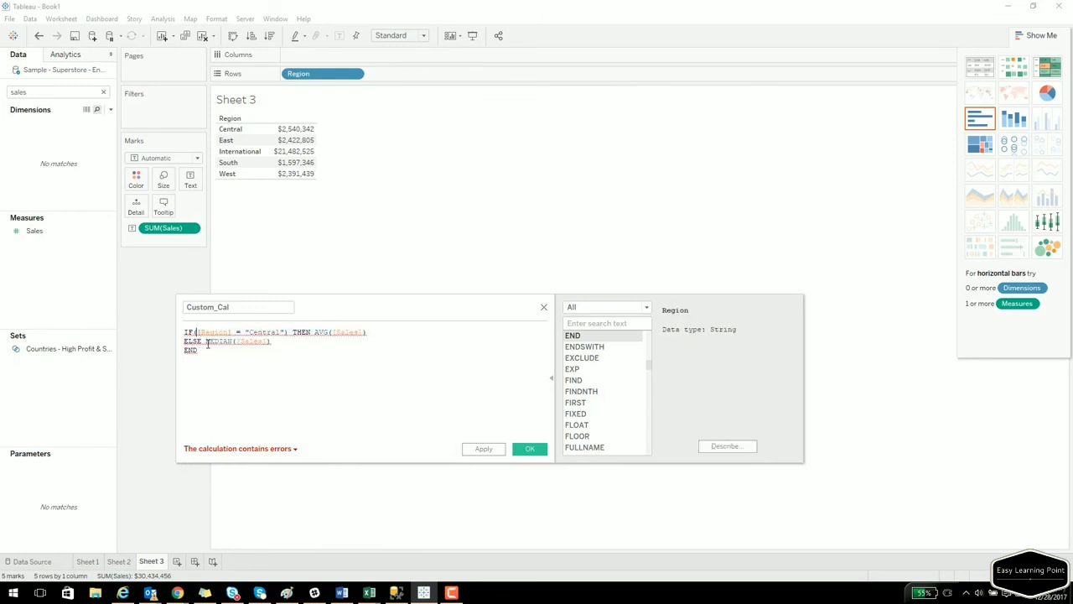
text(ATTR)
key(Return)
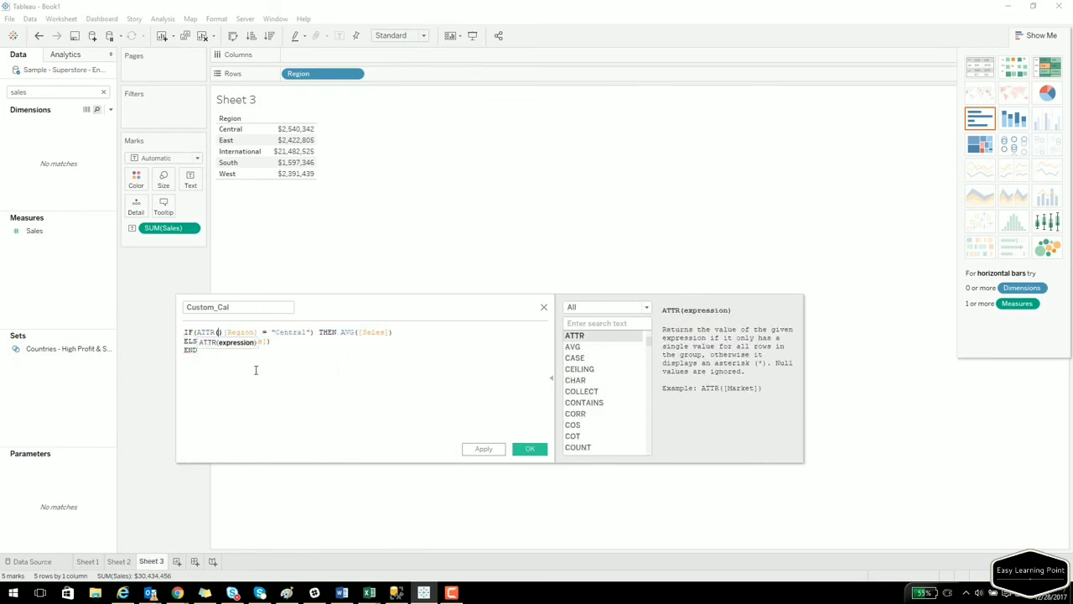
key(Delete)
key(Right)
key(Right)
key(Right)
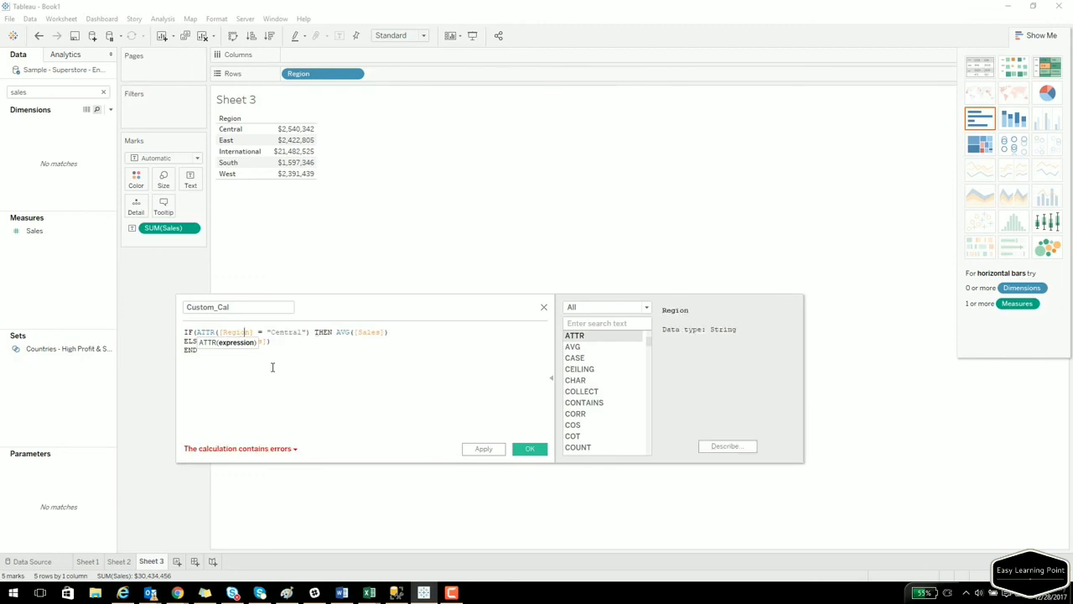
text())
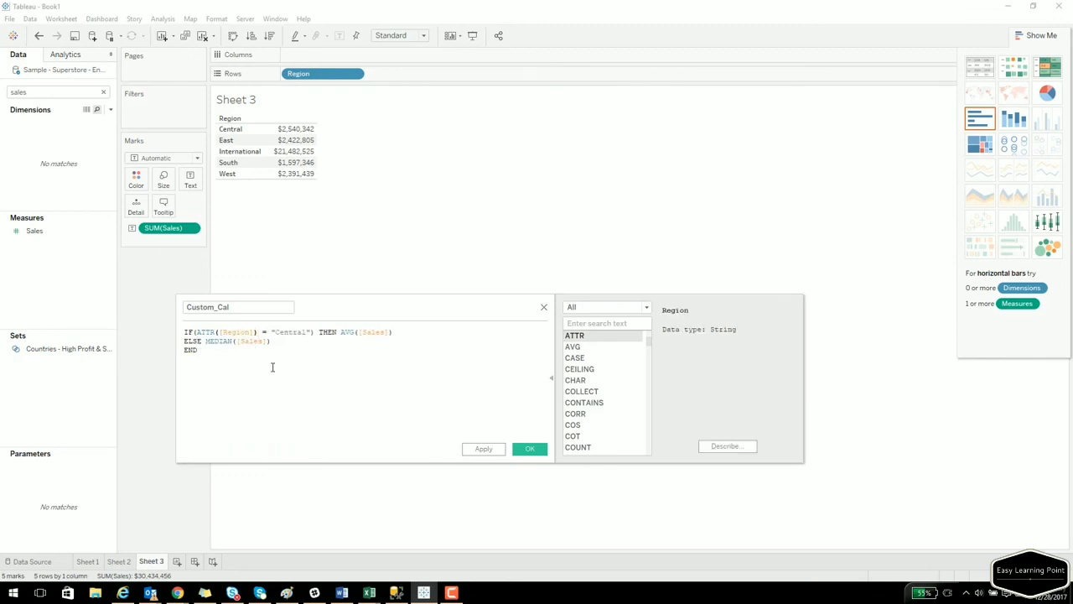
click(541, 449)
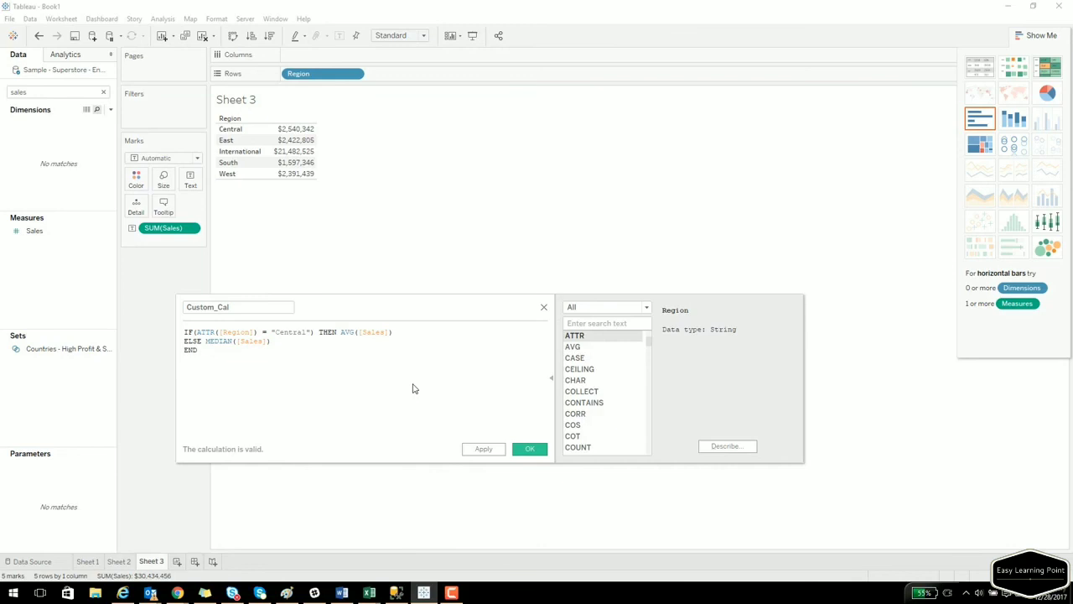
Add Custom_Cal as a column beside Sales in the Sheet 3 table.
double_click(47, 92)
text(cust)
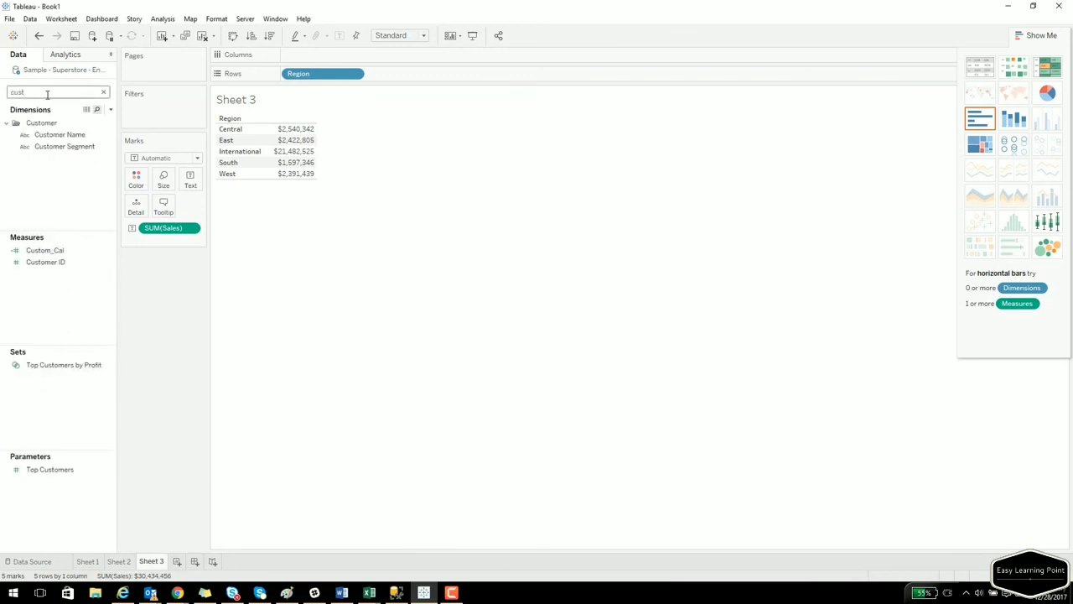
drag(42, 250, 318, 163)
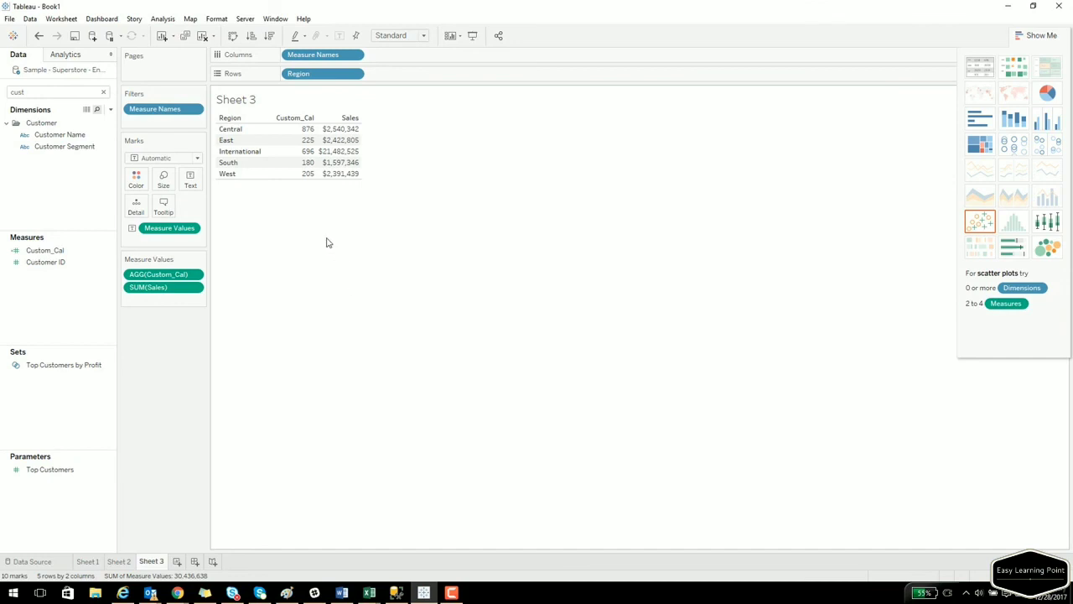
Start a new calculated field named LEN_ALPHA.
right_click(78, 301)
click(139, 310)
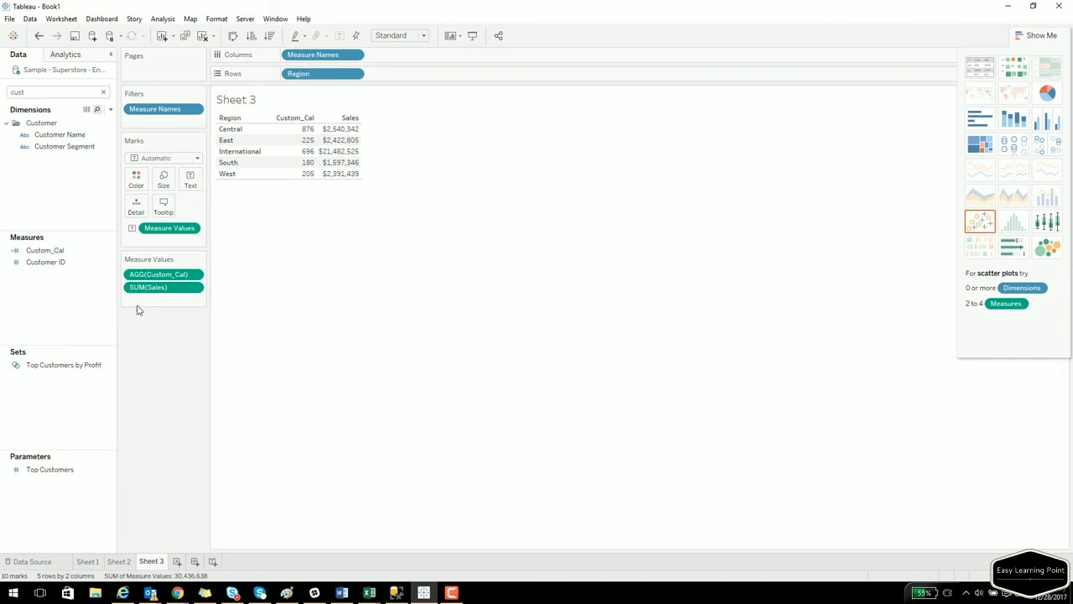
text(LEN_ALPHA)
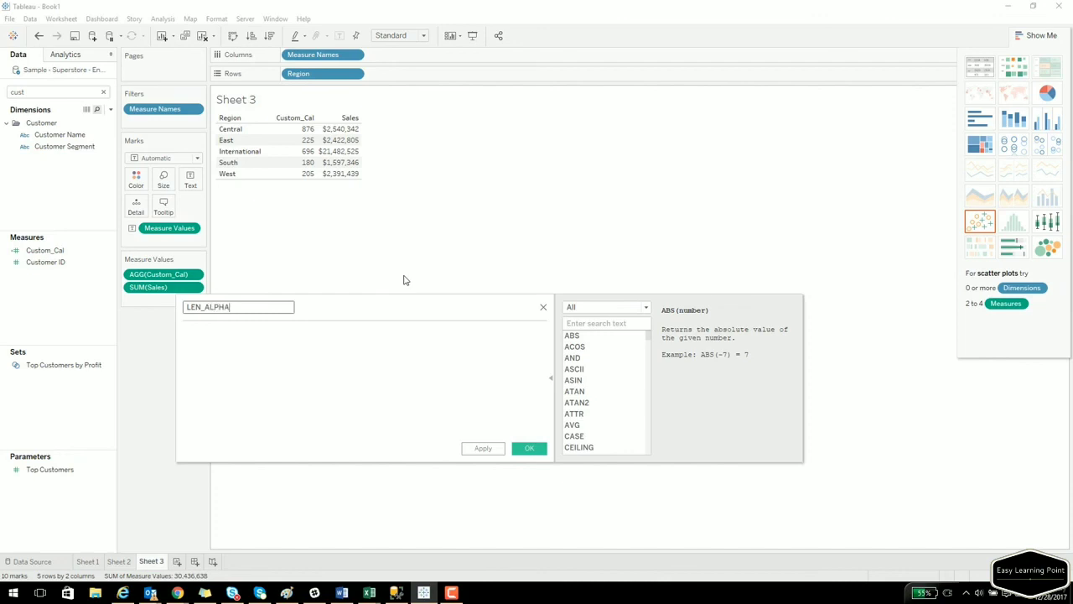
Enter LEN([Region]) as the LEN_ALPHA formula and save it.
click(388, 396)
text(LEN)
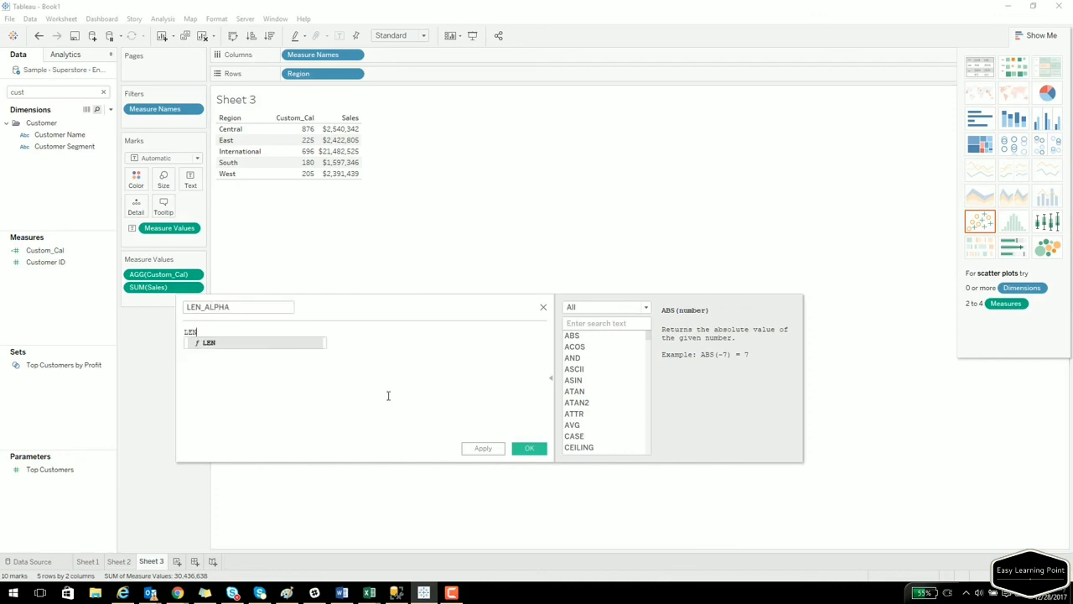
text(()
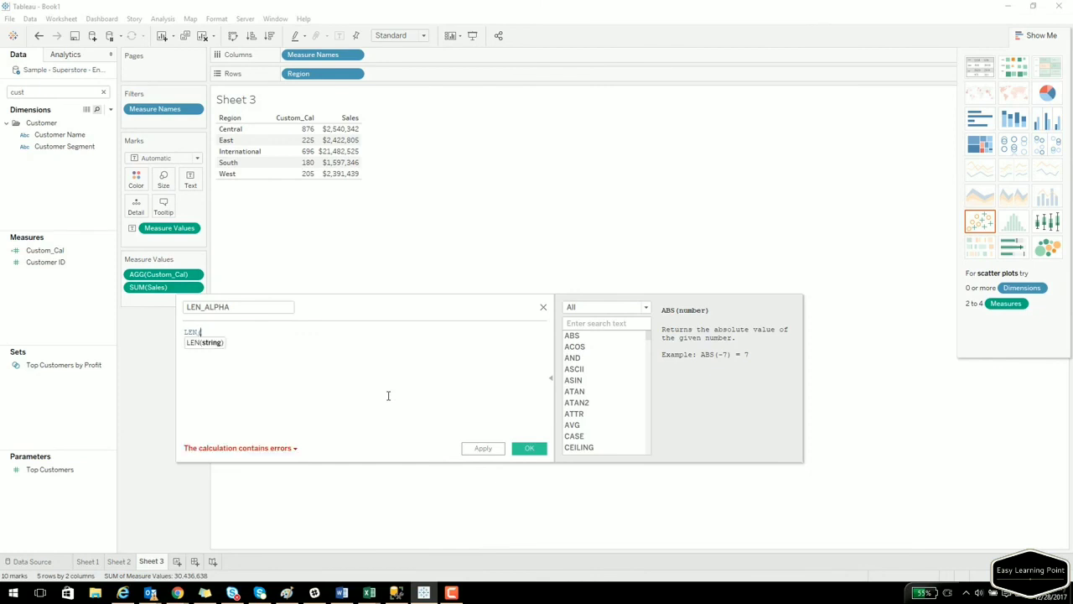
text(Region)
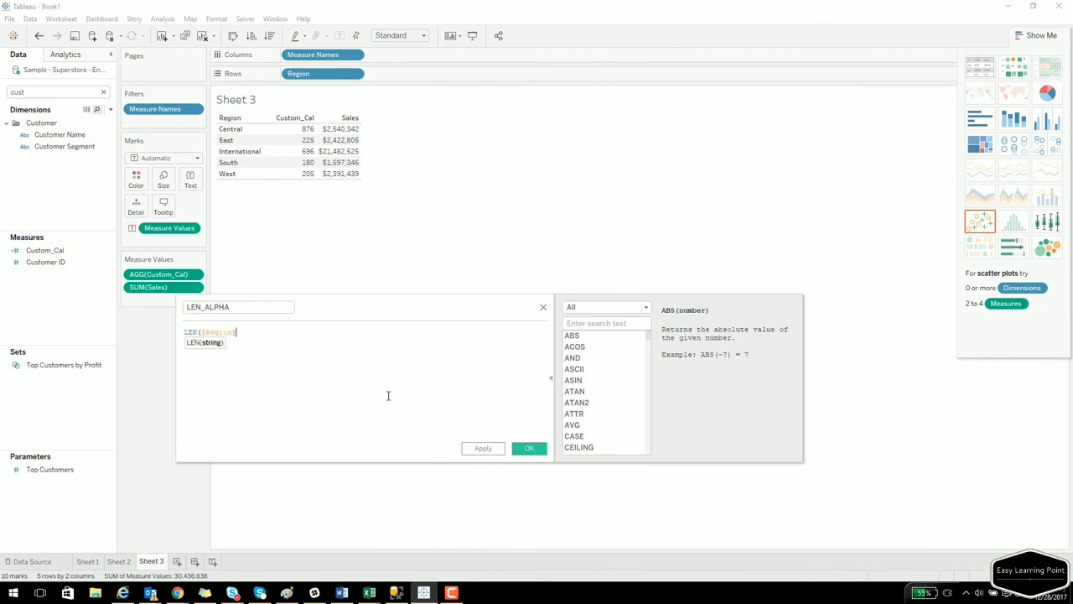
key(Return)
text())
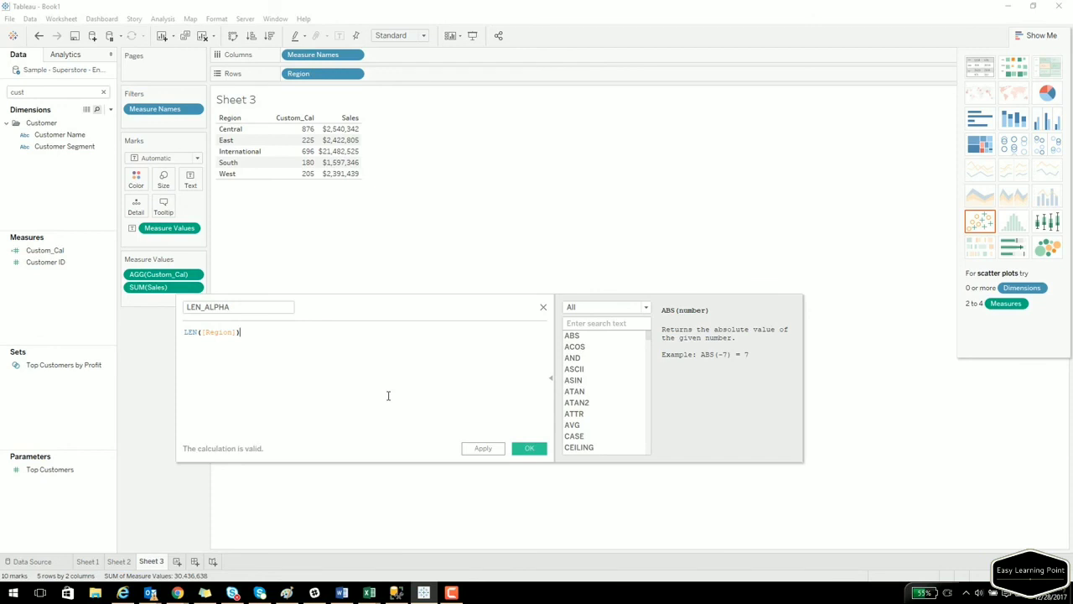
click(529, 448)
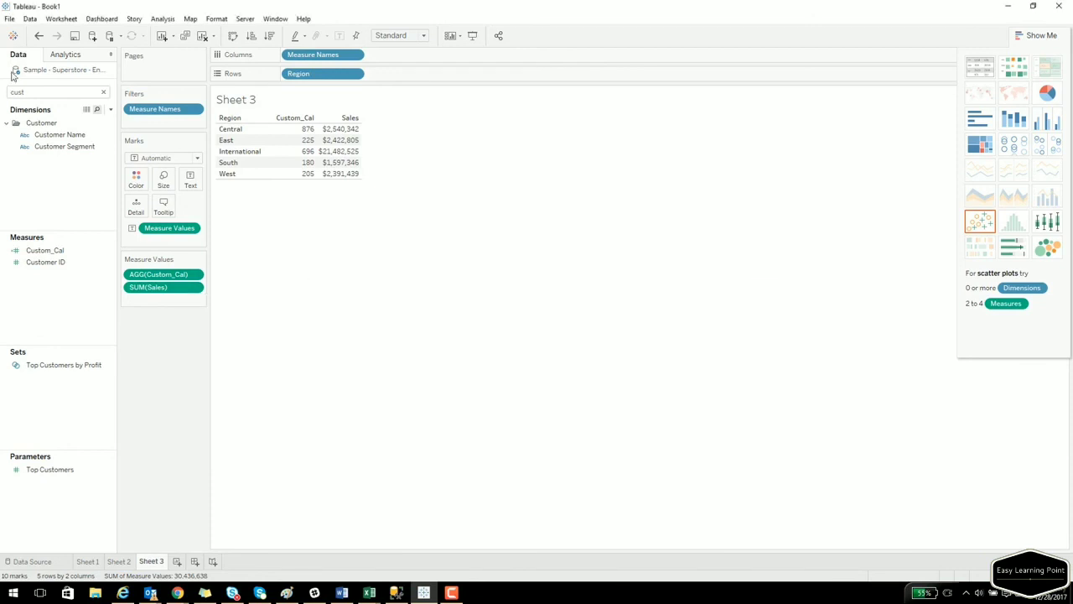
Add LEN_ALPHA to the table aggregated as Count (Distinct).
click(32, 91)
text(Len)
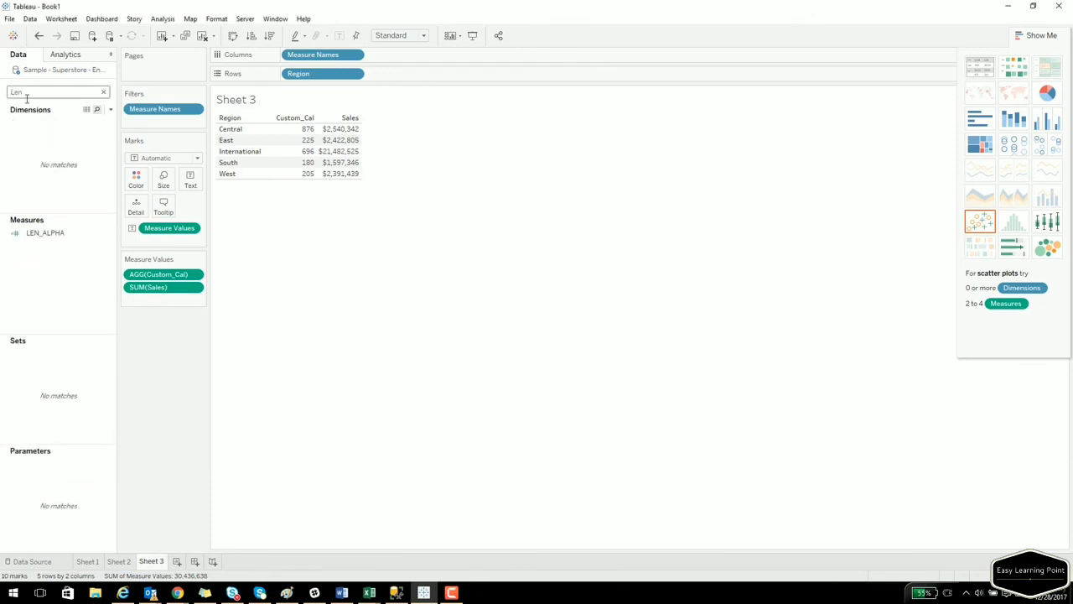
drag(32, 233, 343, 153)
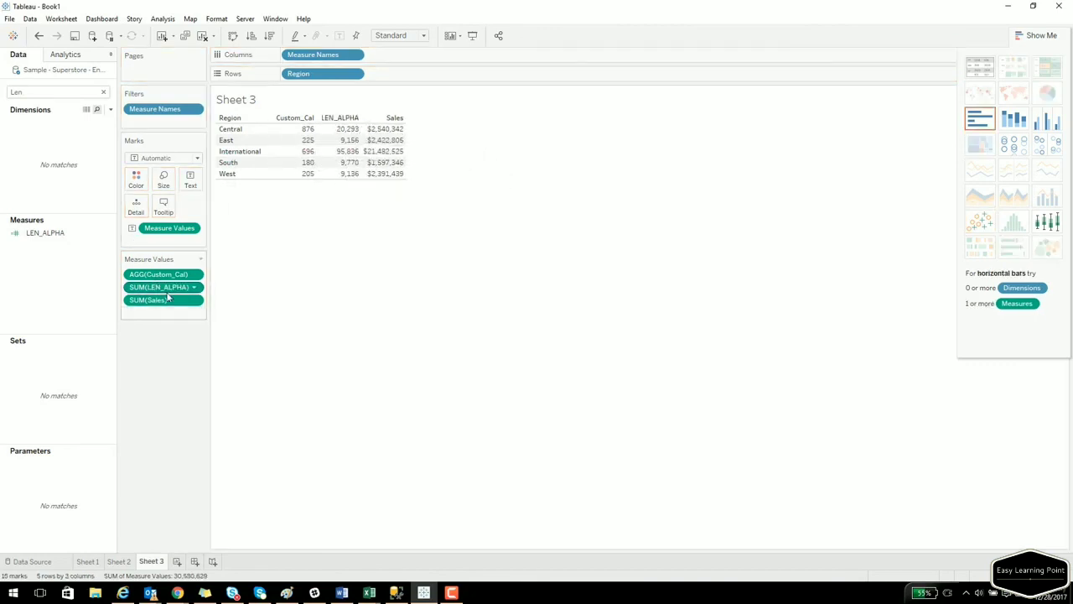
click(195, 288)
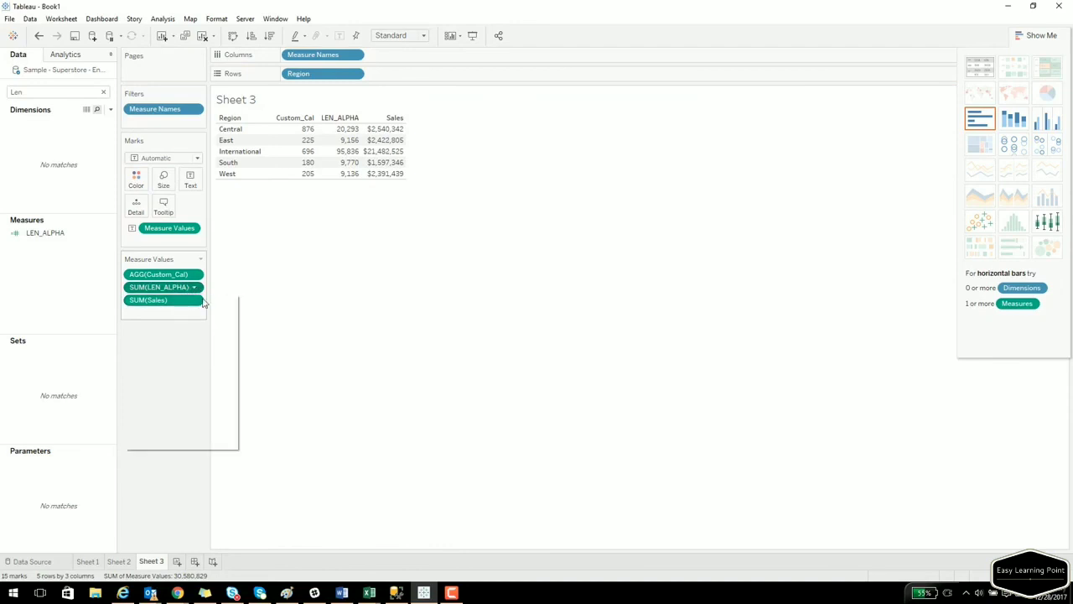
mouse_move(214, 377)
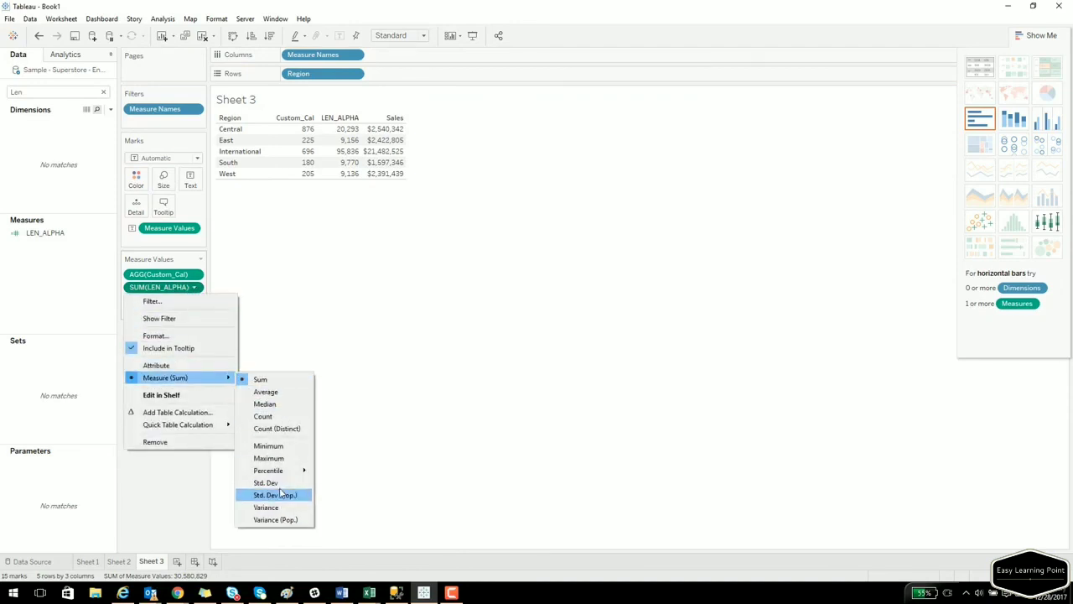
click(269, 429)
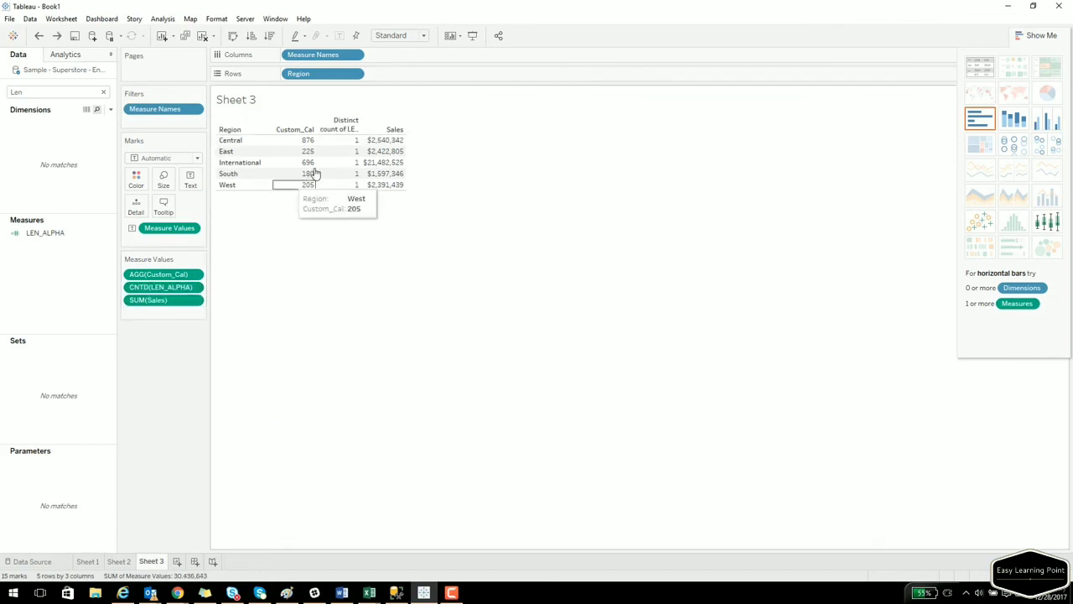
Convert LEN_ALPHA to a dimension and add it to Rows beside Region.
click(44, 235)
drag(44, 238, 273, 161)
click(51, 124)
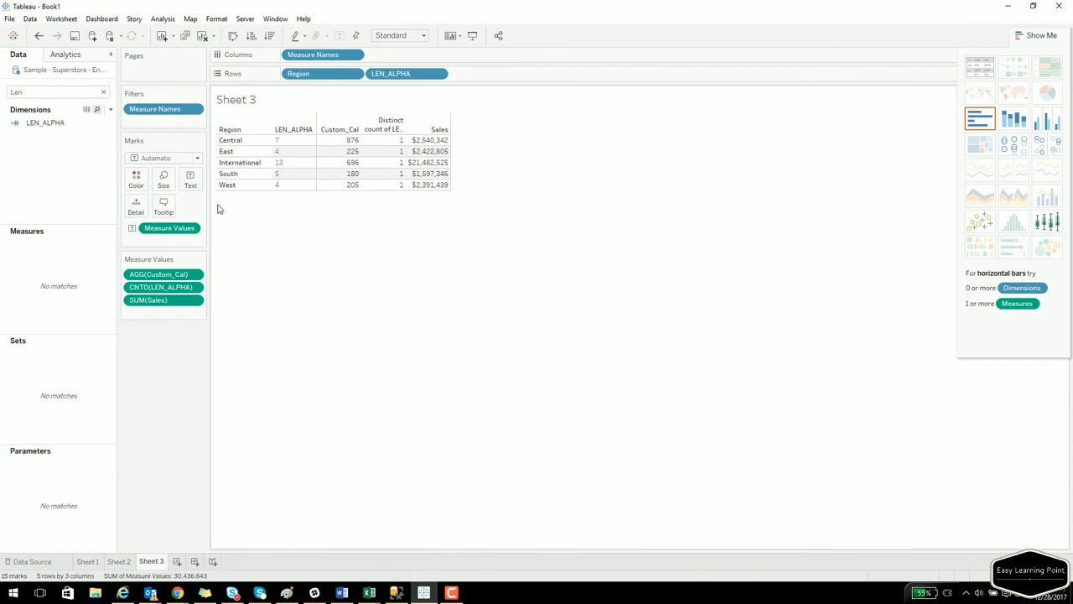
click(103, 92)
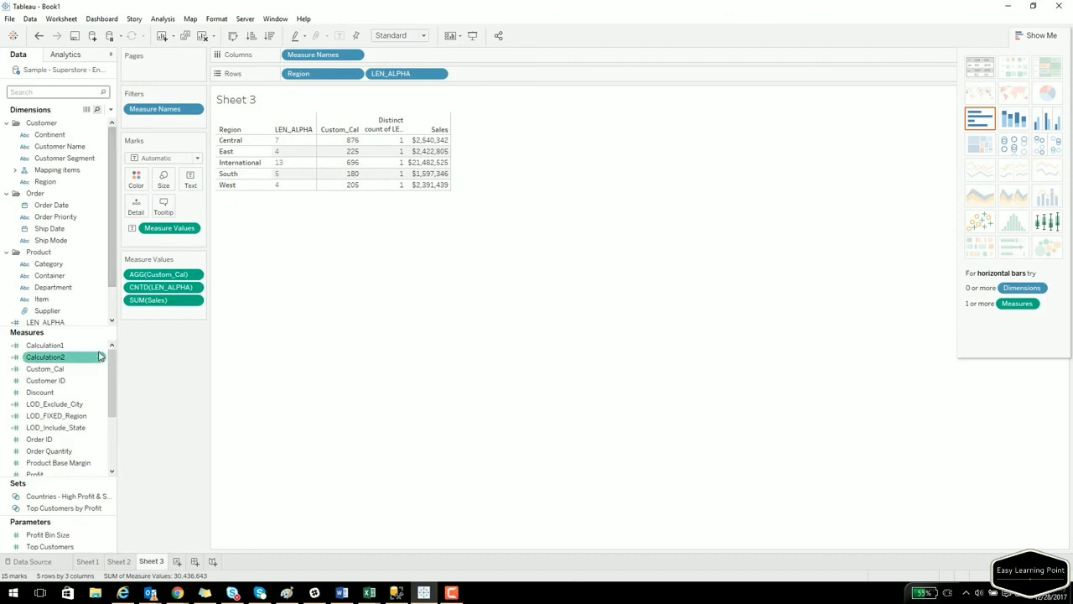
drag(82, 327, 72, 202)
right_click(75, 463)
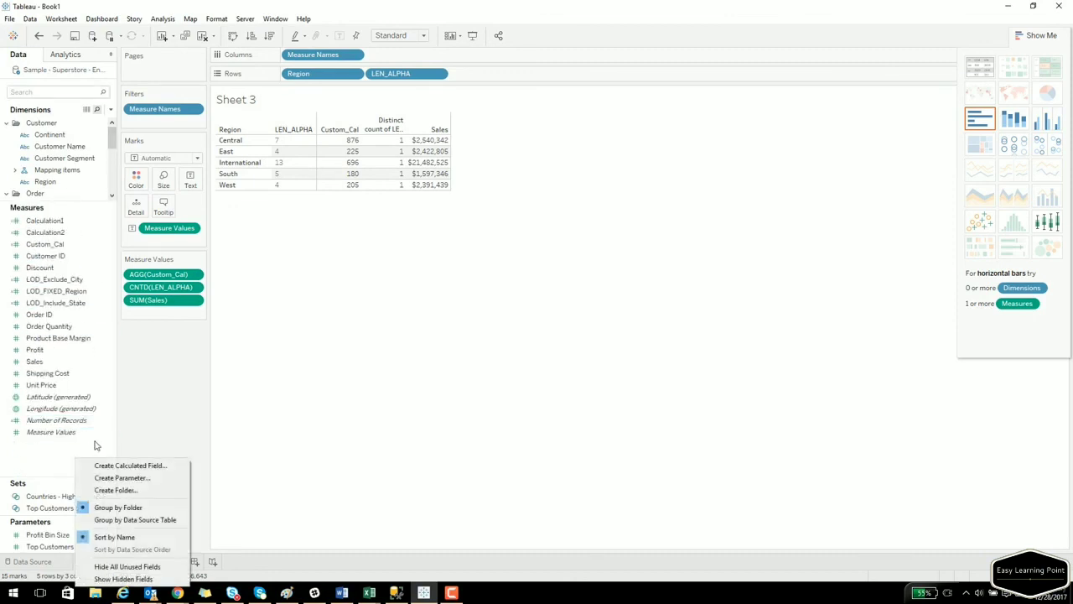
click(109, 465)
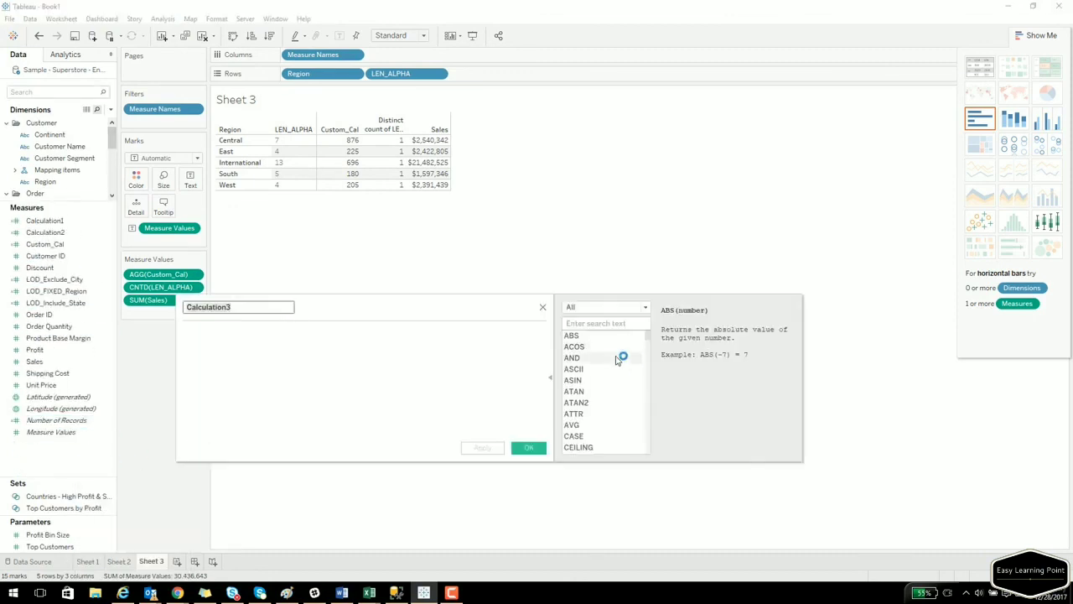
click(603, 311)
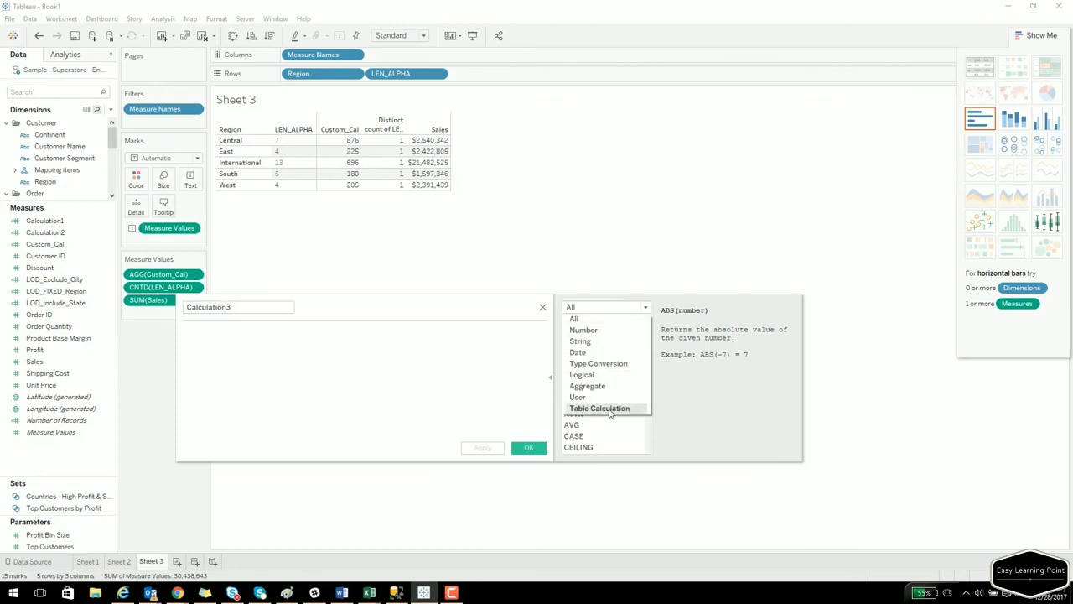
click(591, 332)
click(599, 361)
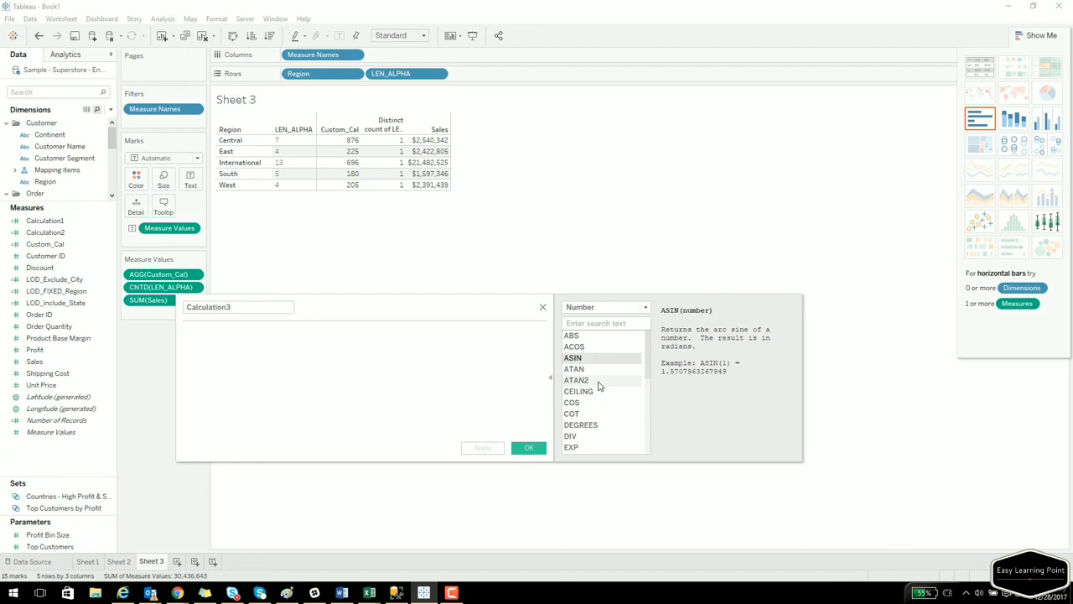
click(543, 307)
click(321, 74)
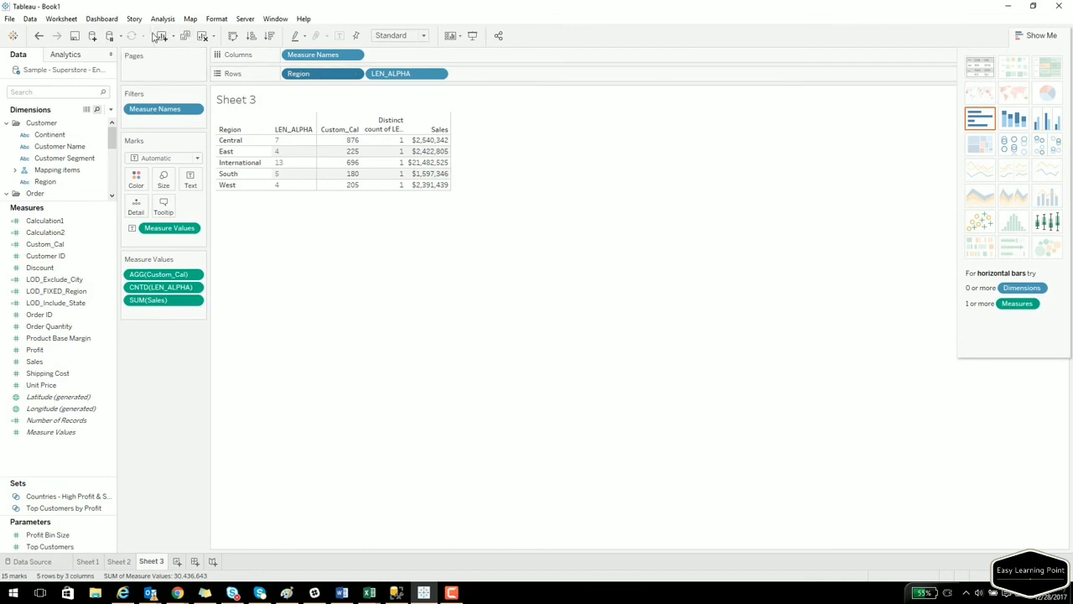
Create Sheet 4 with Customer Name on Rows.
click(177, 561)
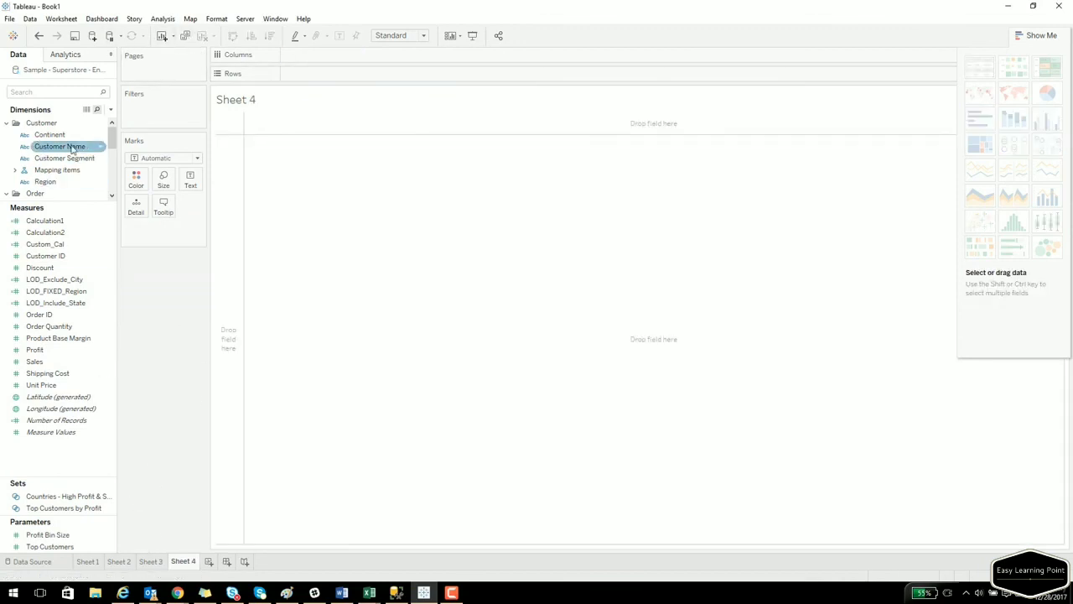
drag(74, 199, 80, 329)
drag(60, 146, 227, 174)
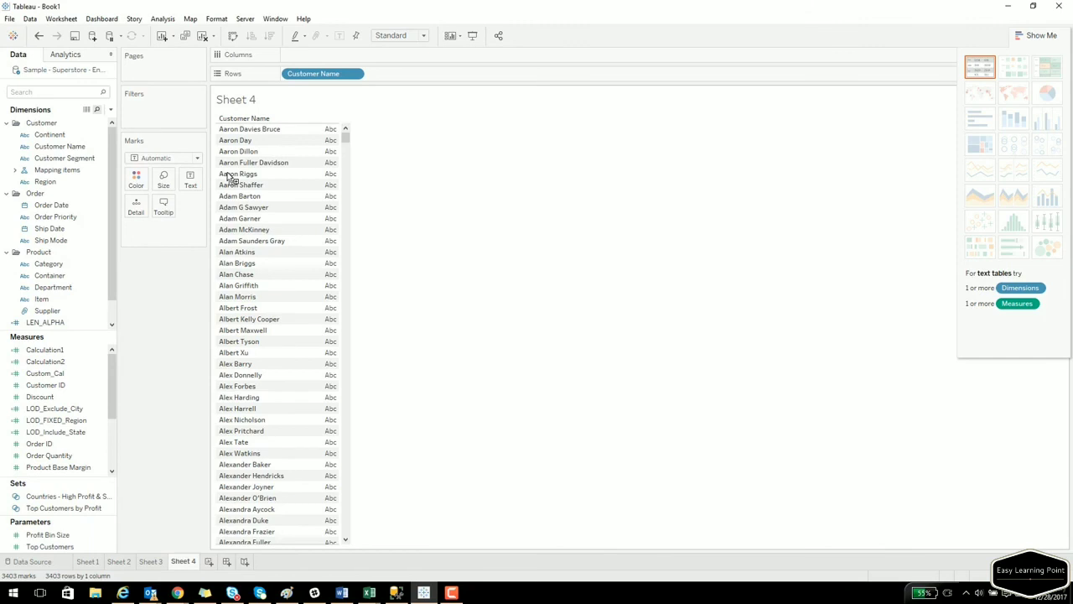
Apply a Custom Split to Customer Name, creating Customer Name - Split 1.
right_click(93, 147)
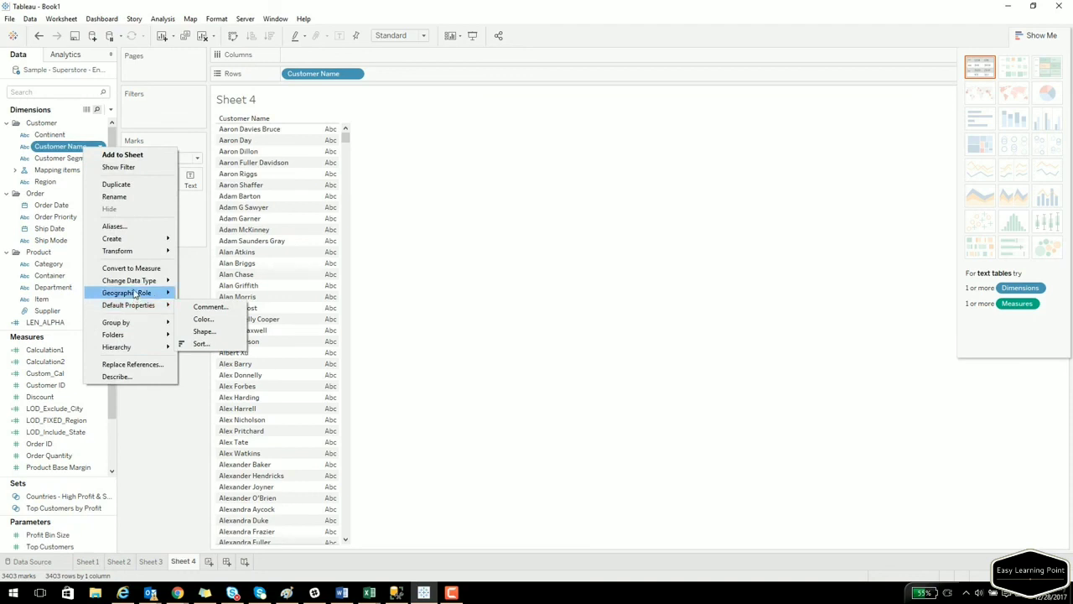
mouse_move(131, 243)
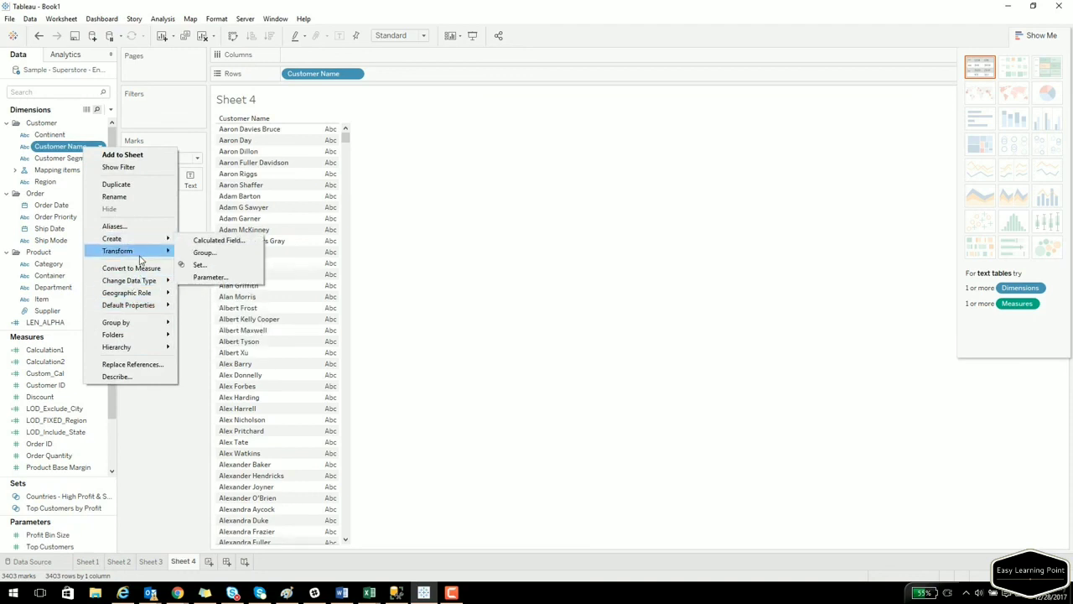
click(205, 265)
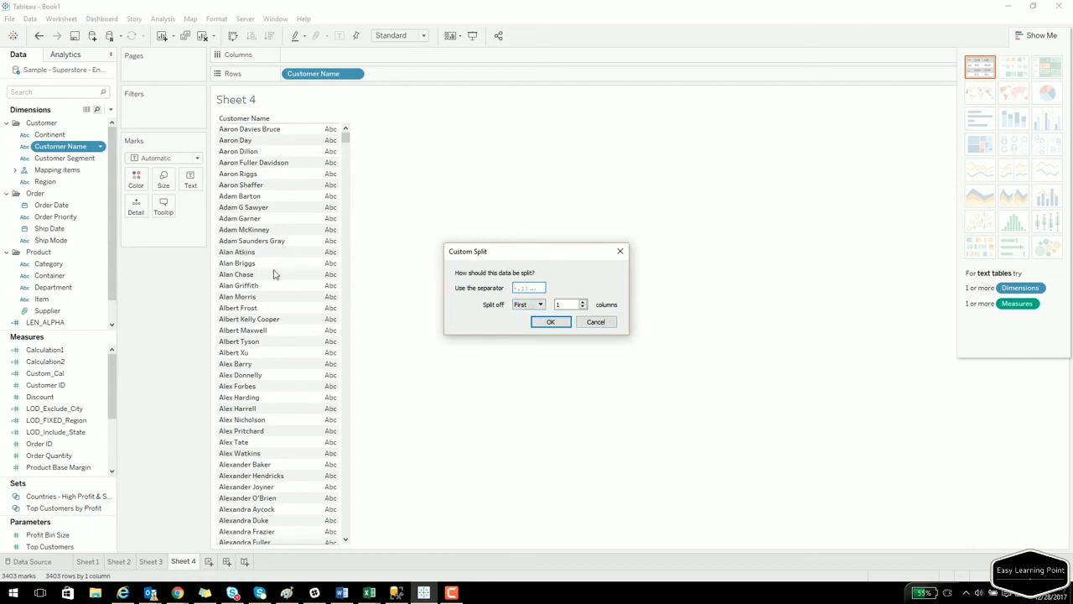
click(537, 305)
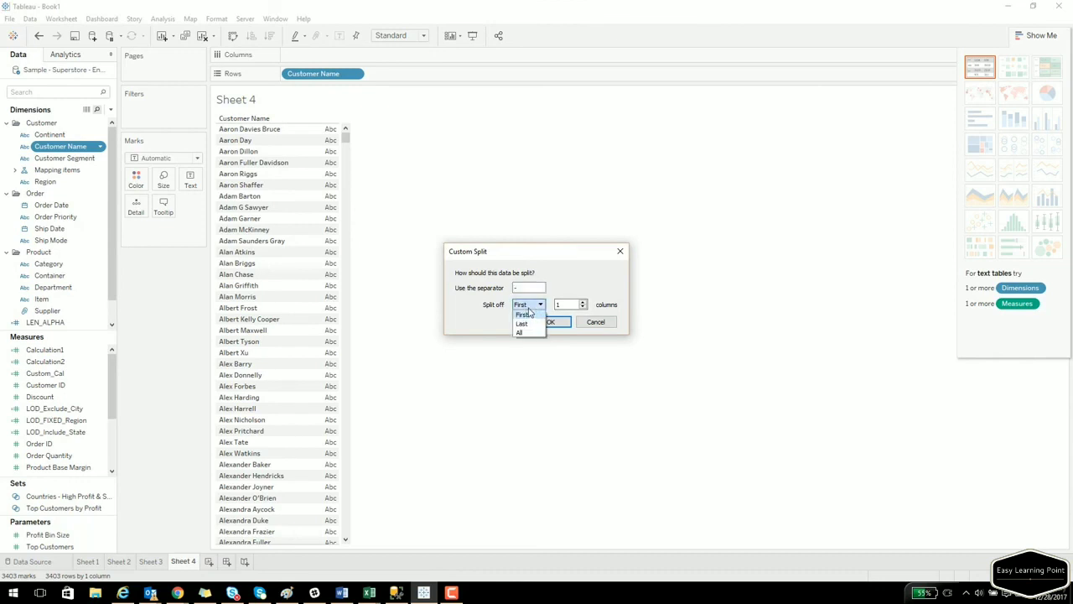
click(537, 307)
click(568, 305)
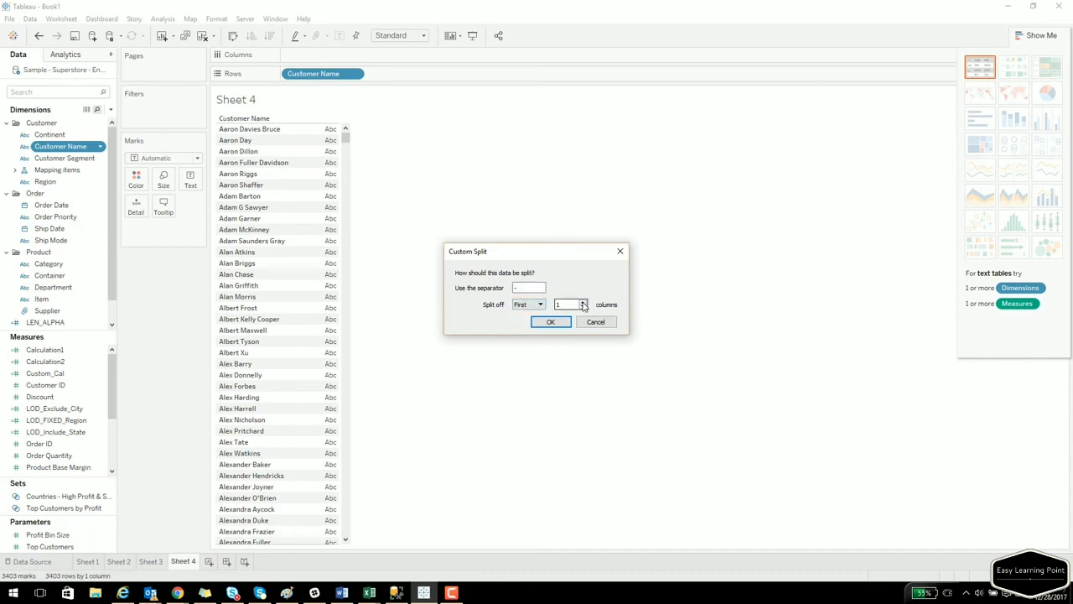
click(583, 303)
click(530, 306)
click(523, 332)
click(547, 323)
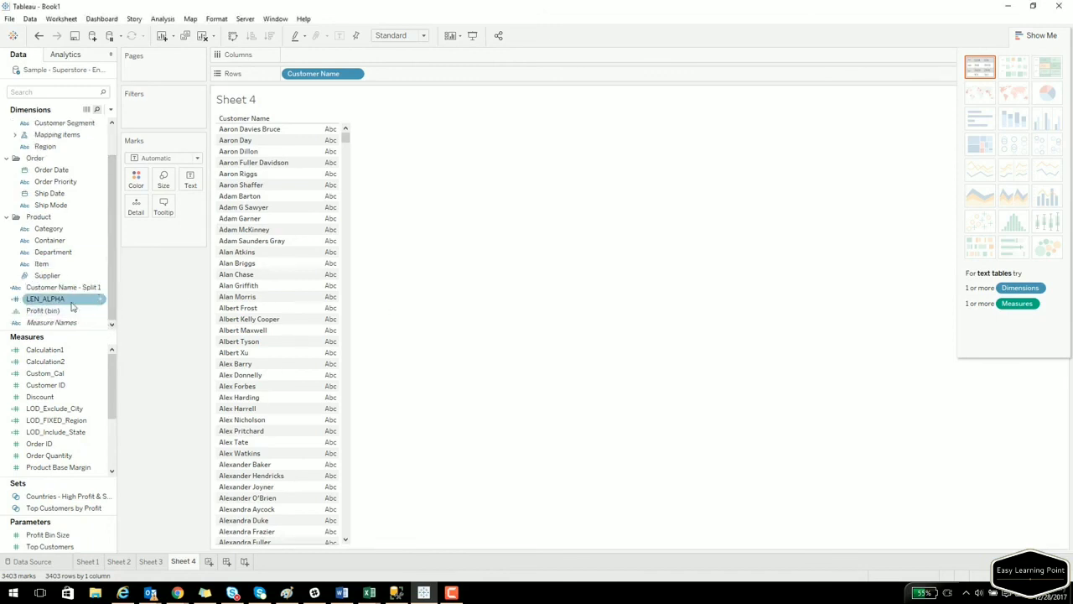
Add Customer Name - Split 1 to the table, then undo it.
drag(63, 291, 324, 242)
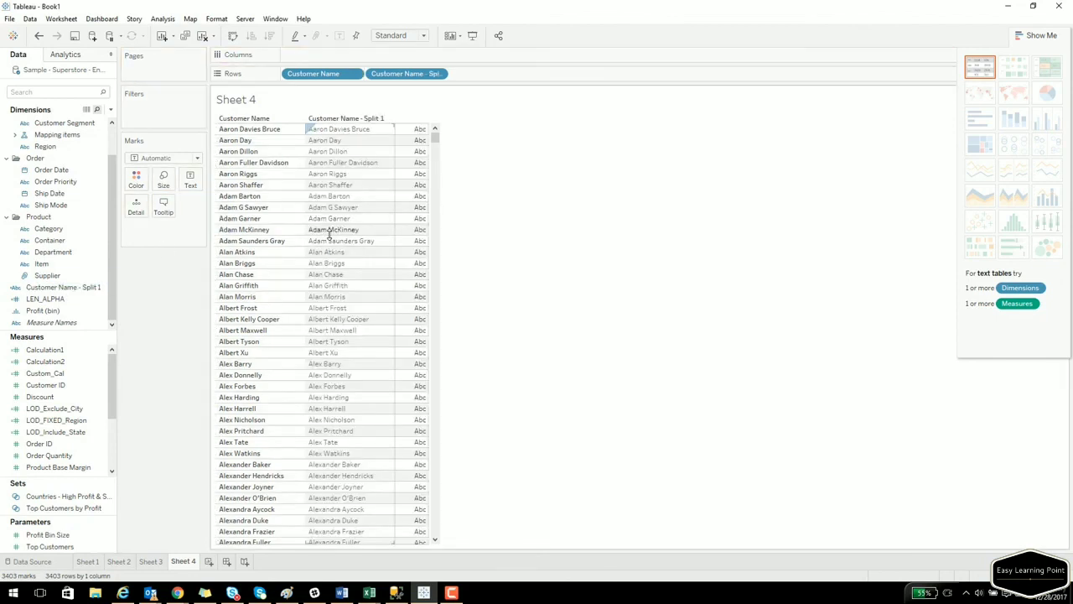
key(ctrl+z)
scroll(81, 232, up, 2)
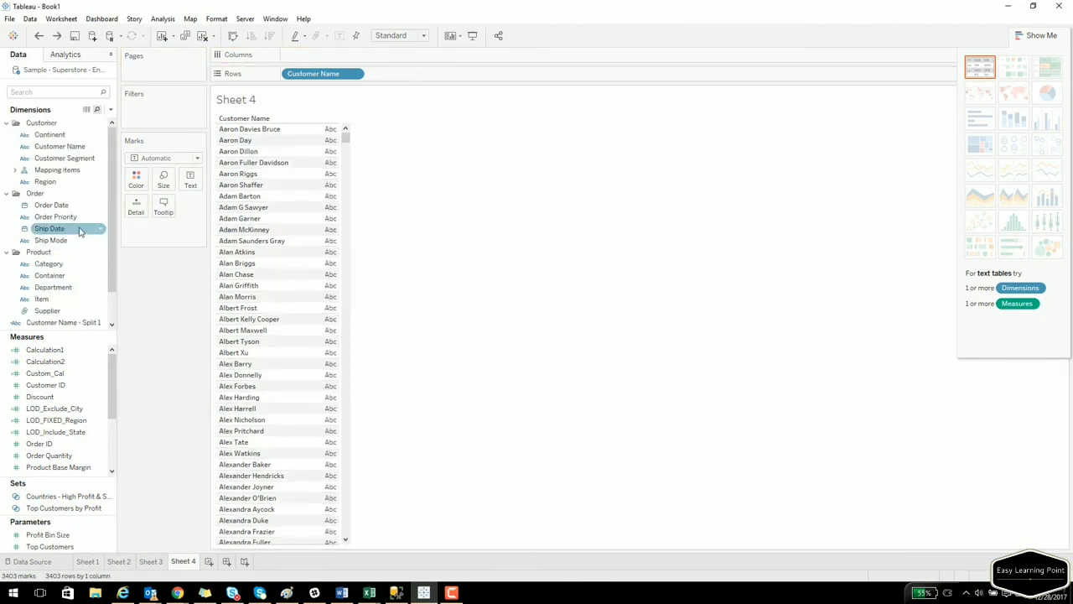
Custom-split Customer Name again with Split off set to All.
right_click(54, 147)
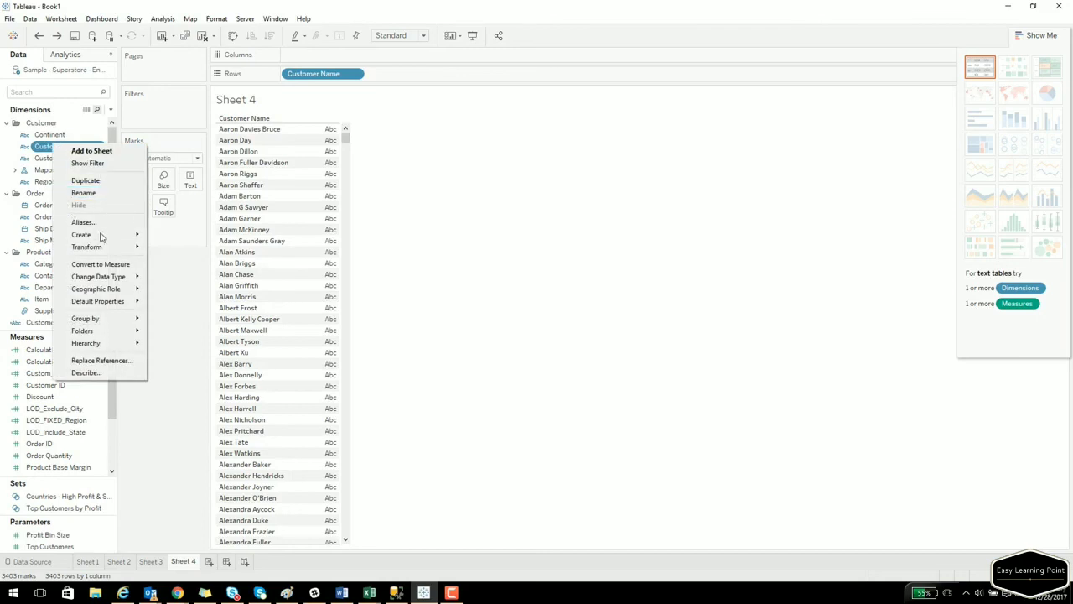
mouse_move(139, 247)
click(188, 259)
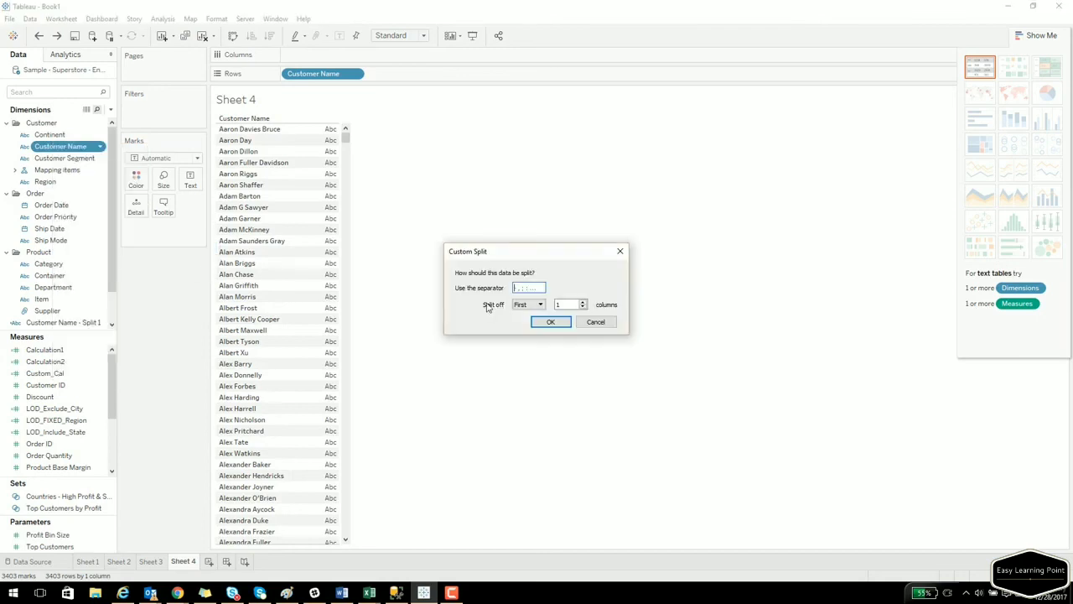
click(528, 304)
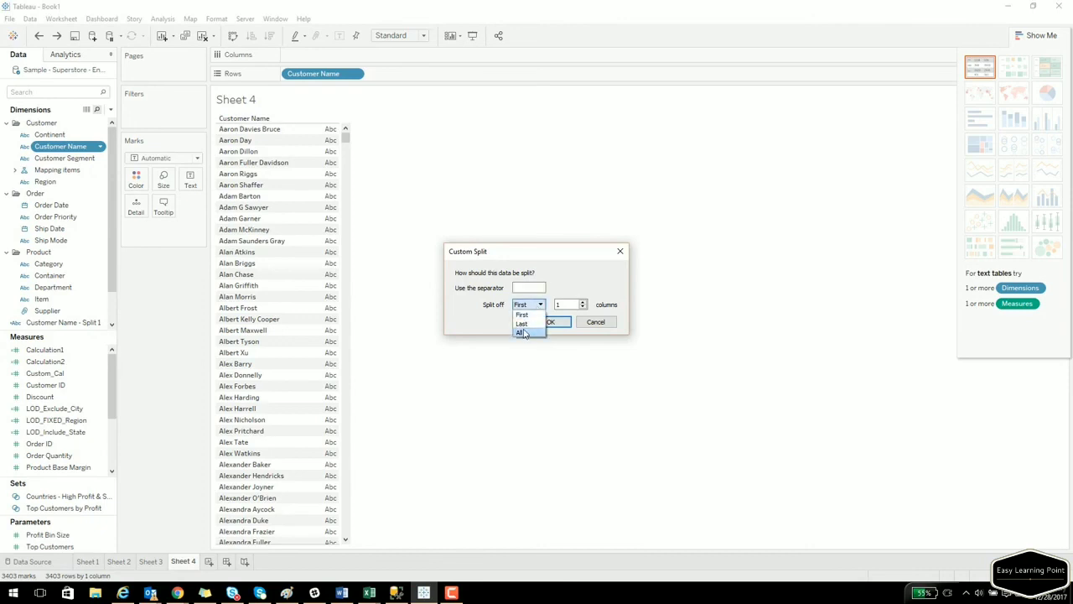
click(521, 331)
click(550, 323)
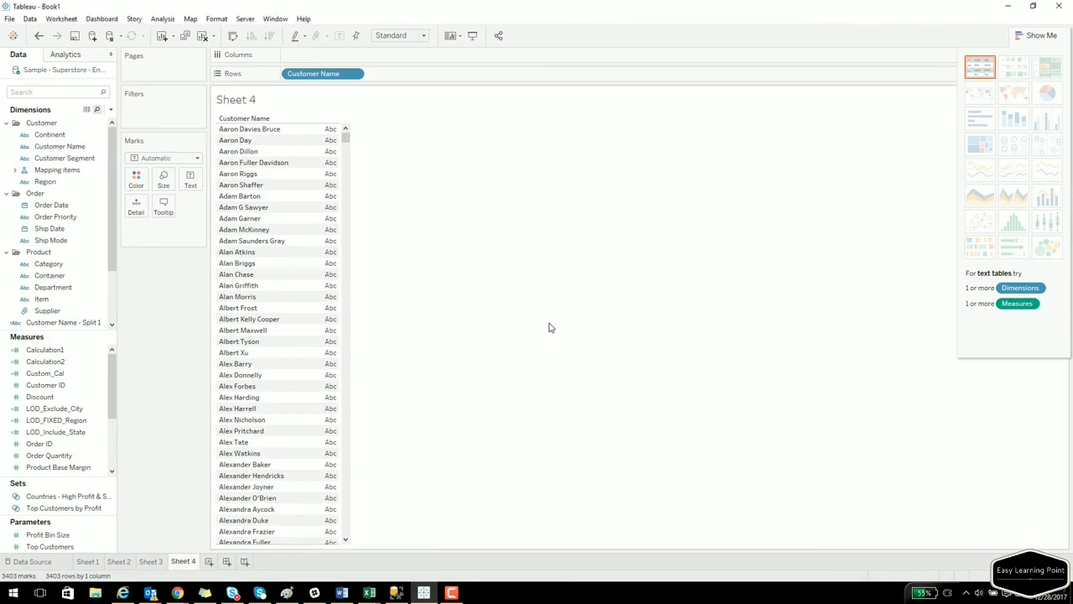
Add Customer Name - Split 1 through Split 4 to Rows beside the full names.
scroll(50, 300, down, 2)
drag(45, 268, 312, 244)
click(80, 288)
drag(79, 288, 408, 230)
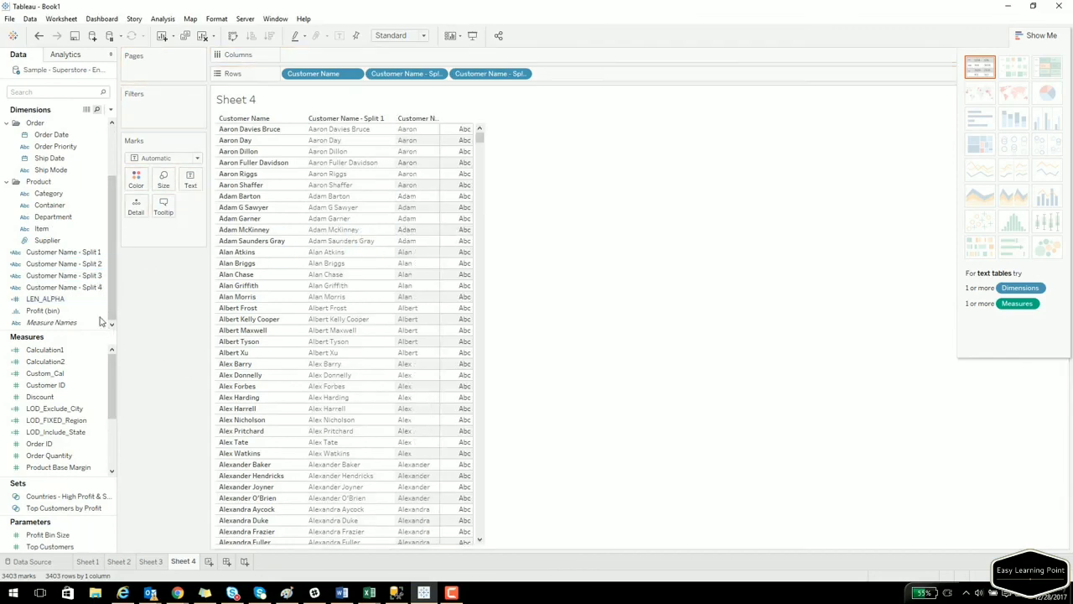
click(81, 277)
drag(82, 280, 434, 252)
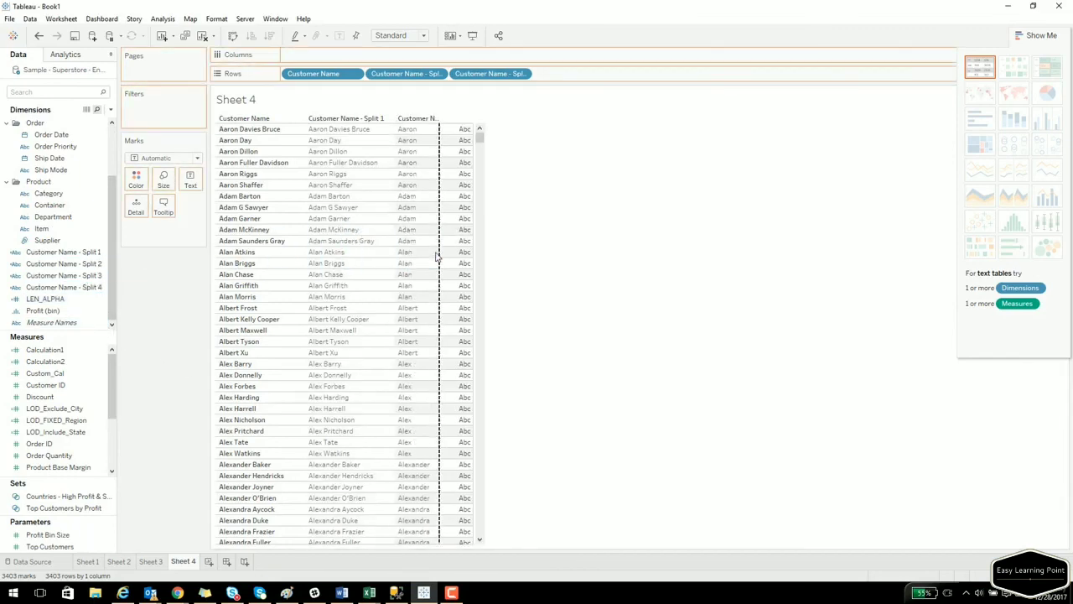
drag(67, 287, 491, 291)
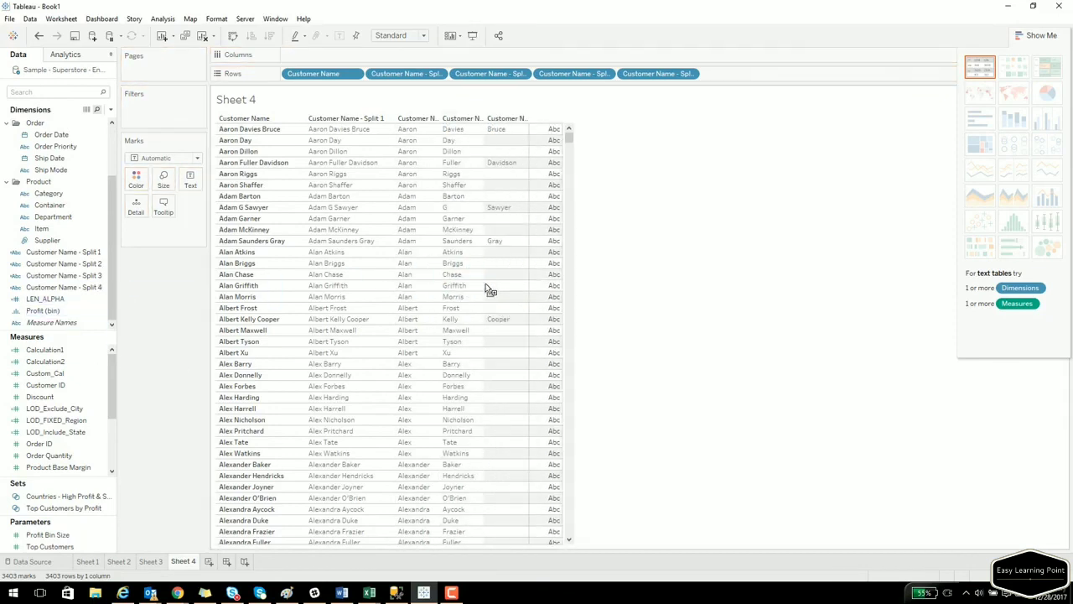